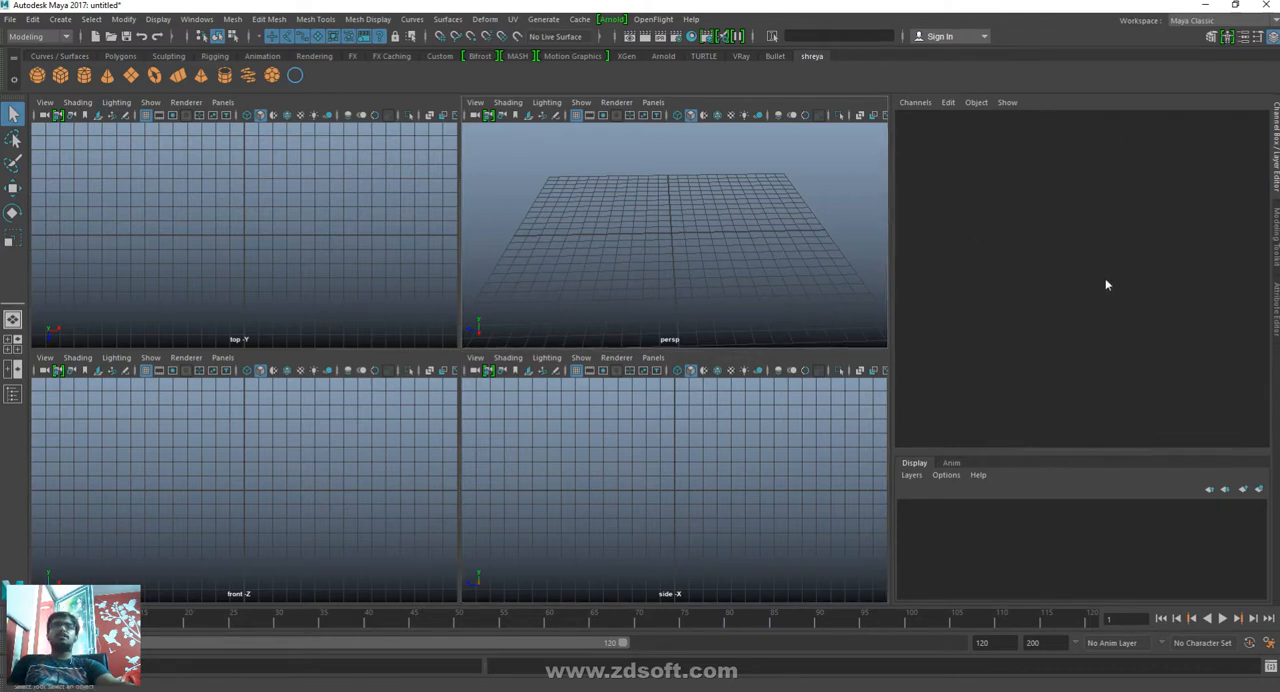
- Switch the sidebar to the Attribute Editor and back to the Channel Box / Layer Editor, and narrow the sidebar to widen the viewports
{"action": "key", "text": "ctrl+a"}
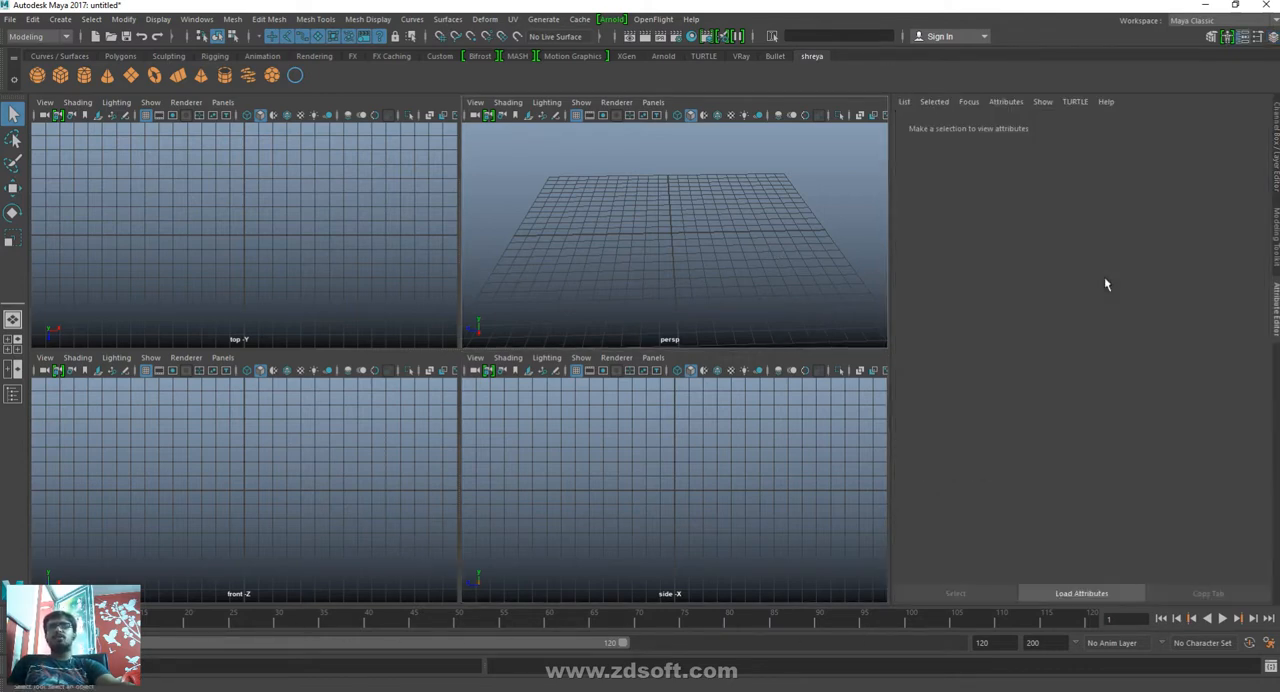
{"action": "key", "text": "ctrl+a"}
{"action": "left_click_drag", "start_coordinate": [892, 178], "coordinate": [1254, 164]}
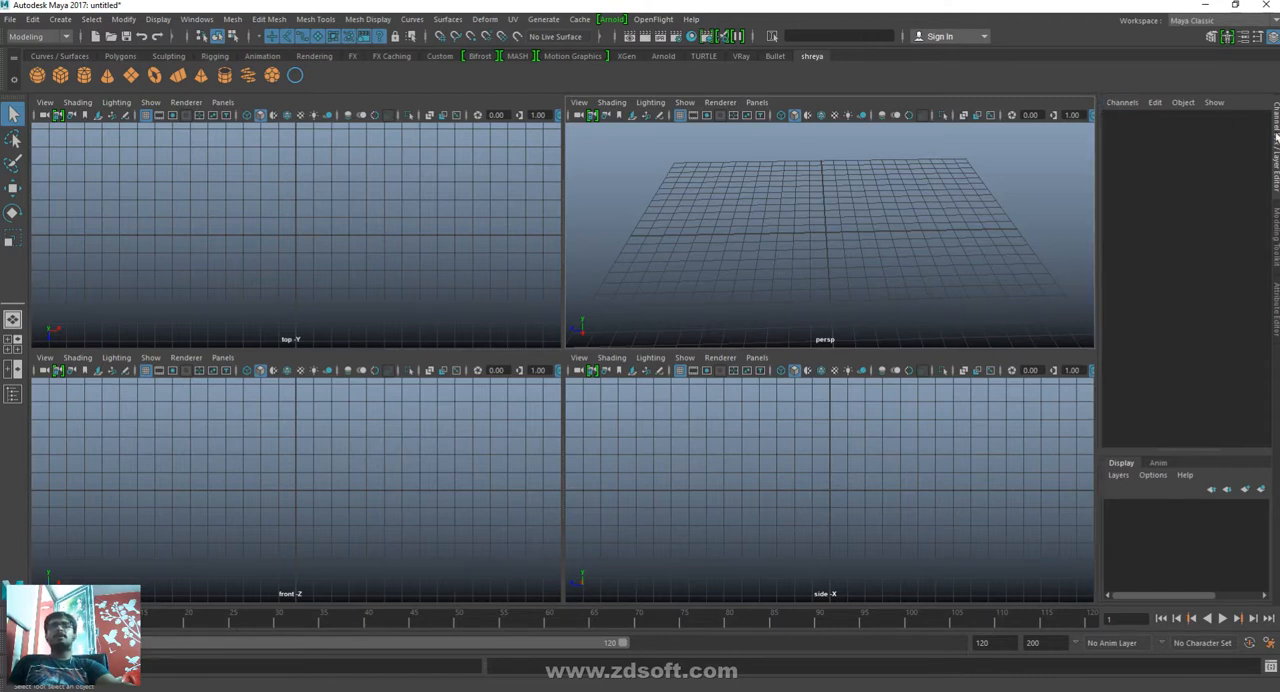
- Undock and close the Channel Box / Layer Editor, the Modeling Toolkit and the Attribute Editor
{"action": "left_click_drag", "start_coordinate": [1276, 136], "coordinate": [698, 239]}
{"action": "left_click", "coordinate": [657, 204]}
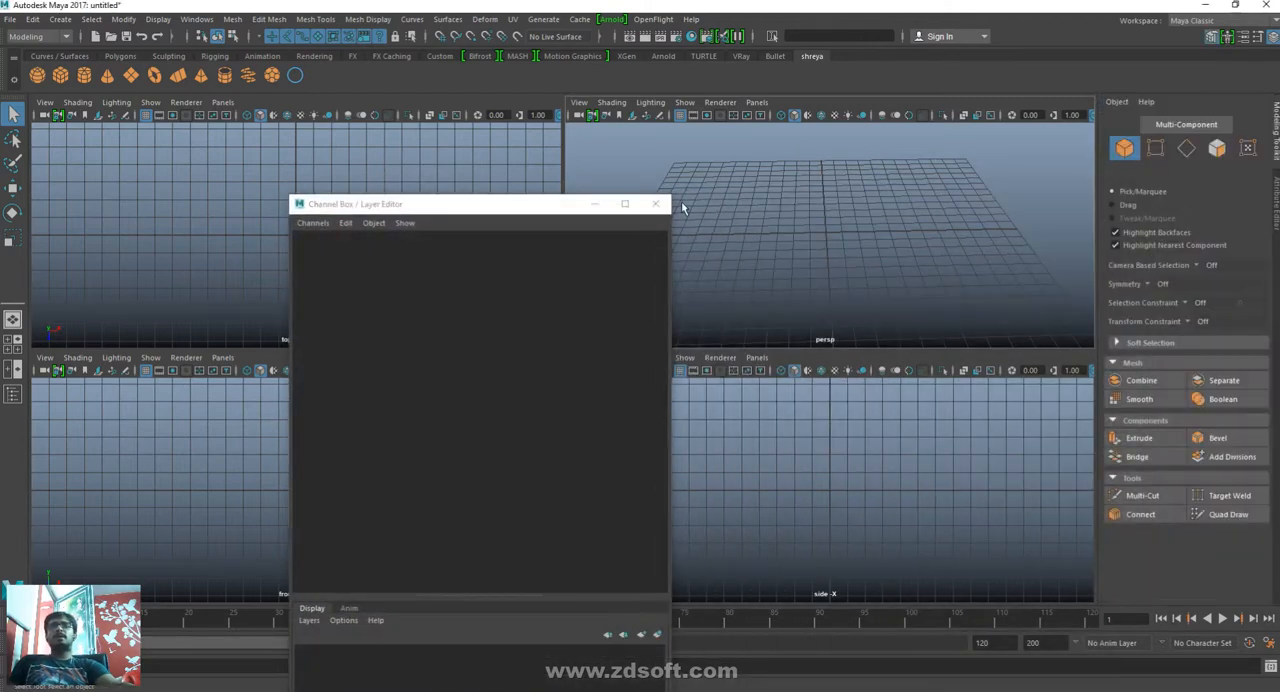
{"action": "left_click_drag", "start_coordinate": [1275, 125], "coordinate": [690, 185]}
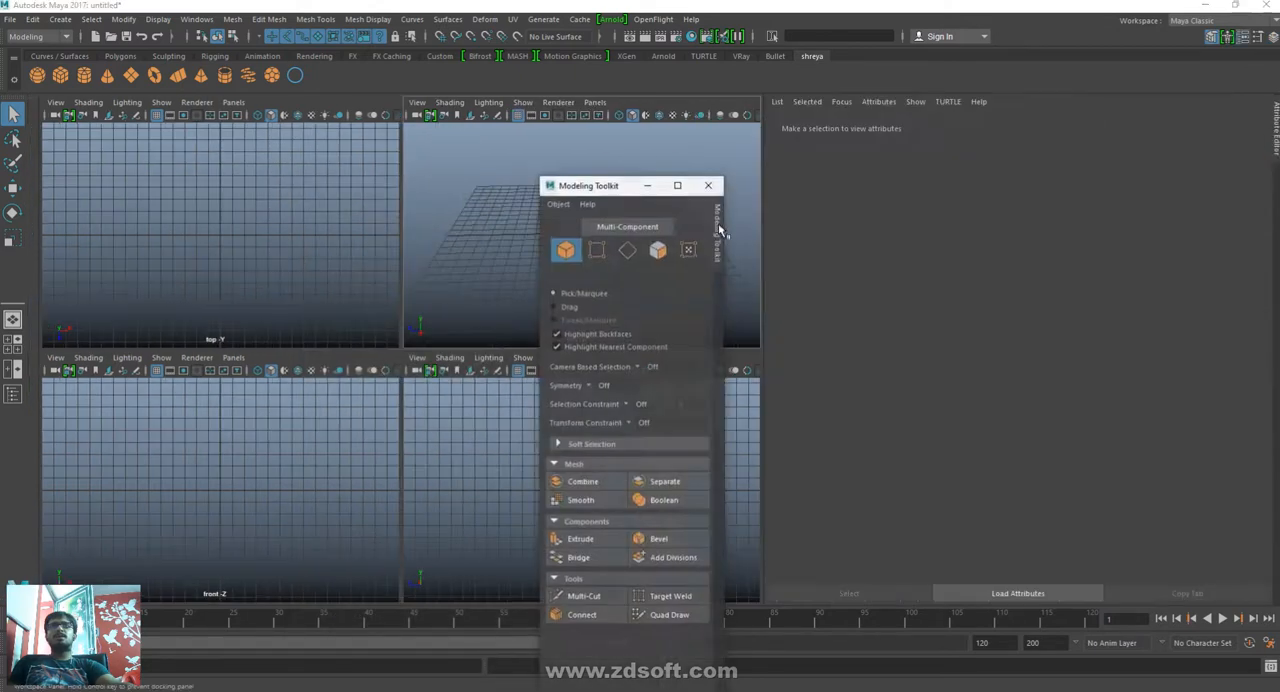
{"action": "left_click", "coordinate": [709, 186]}
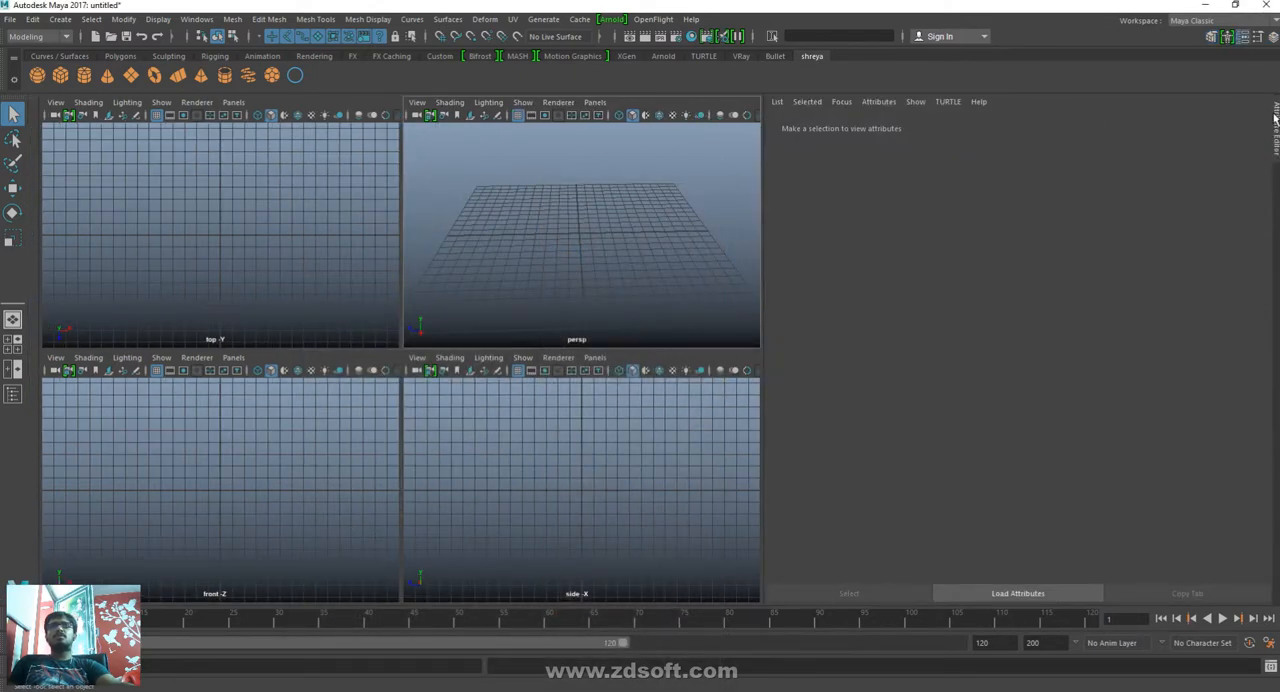
{"action": "left_click_drag", "start_coordinate": [1275, 118], "coordinate": [706, 200]}
{"action": "left_click", "coordinate": [703, 160]}
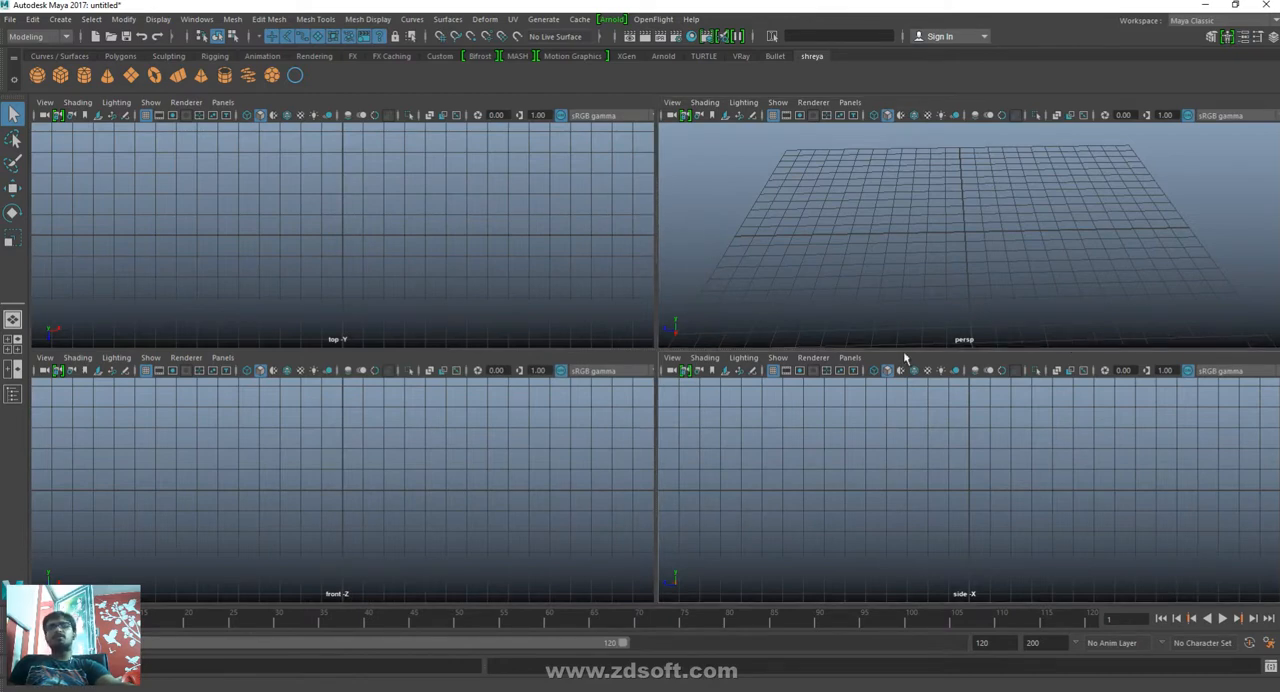
- Reopen the Attribute Editor and the Channel Box / Layer Editor, and dock the Channel Box as a sidebar beside the viewports
{"action": "key", "text": "ctrl+a"}
{"action": "key", "text": "ctrl+a"}
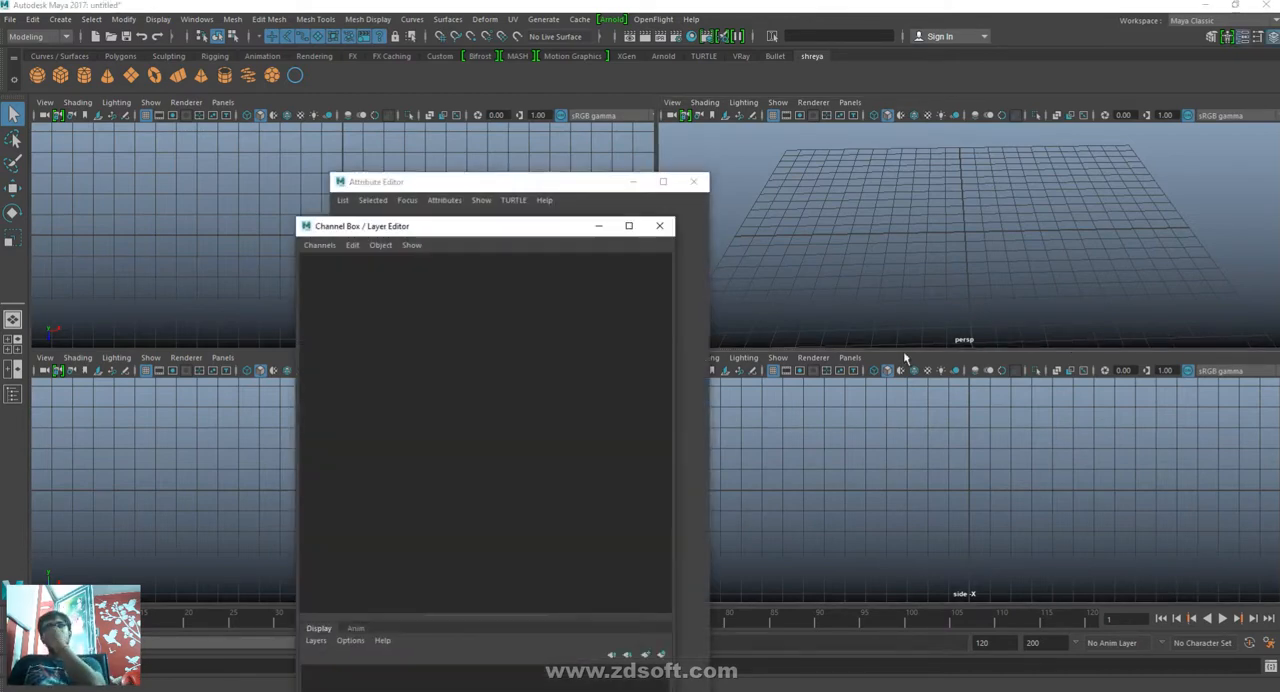
{"action": "key", "text": "alt+space"}
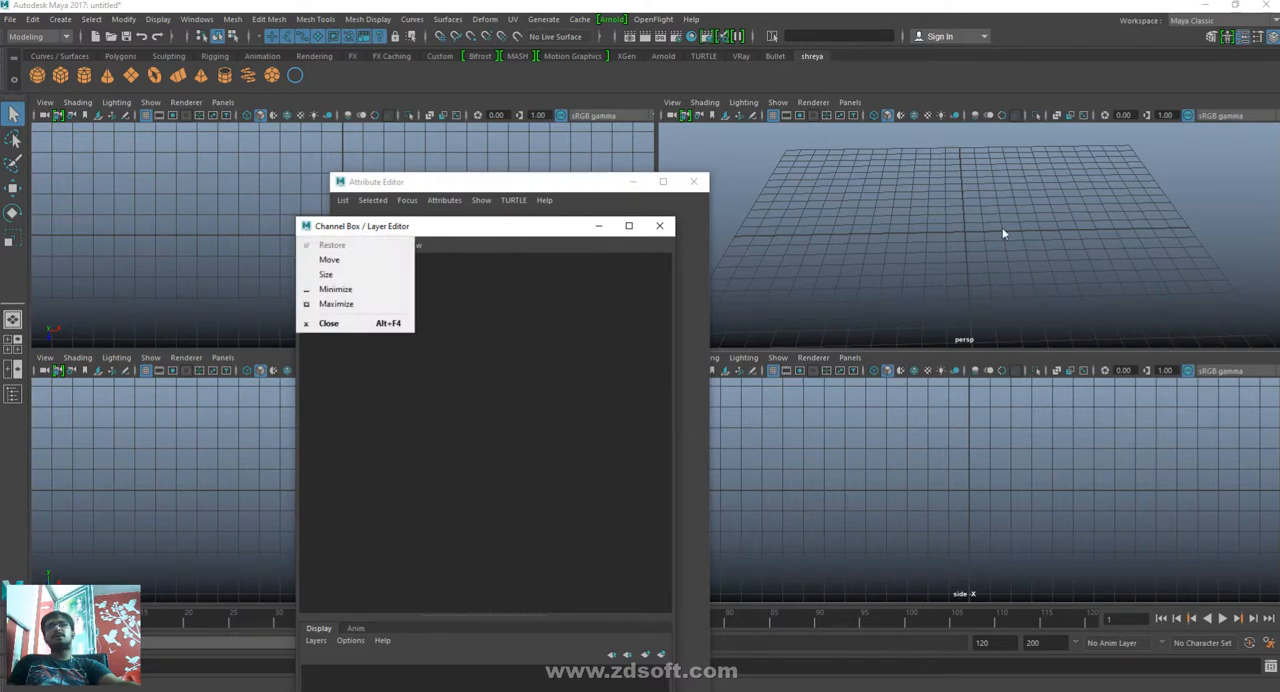
{"action": "key", "text": "Escape"}
{"action": "left_click_drag", "start_coordinate": [370, 229], "coordinate": [1277, 237]}
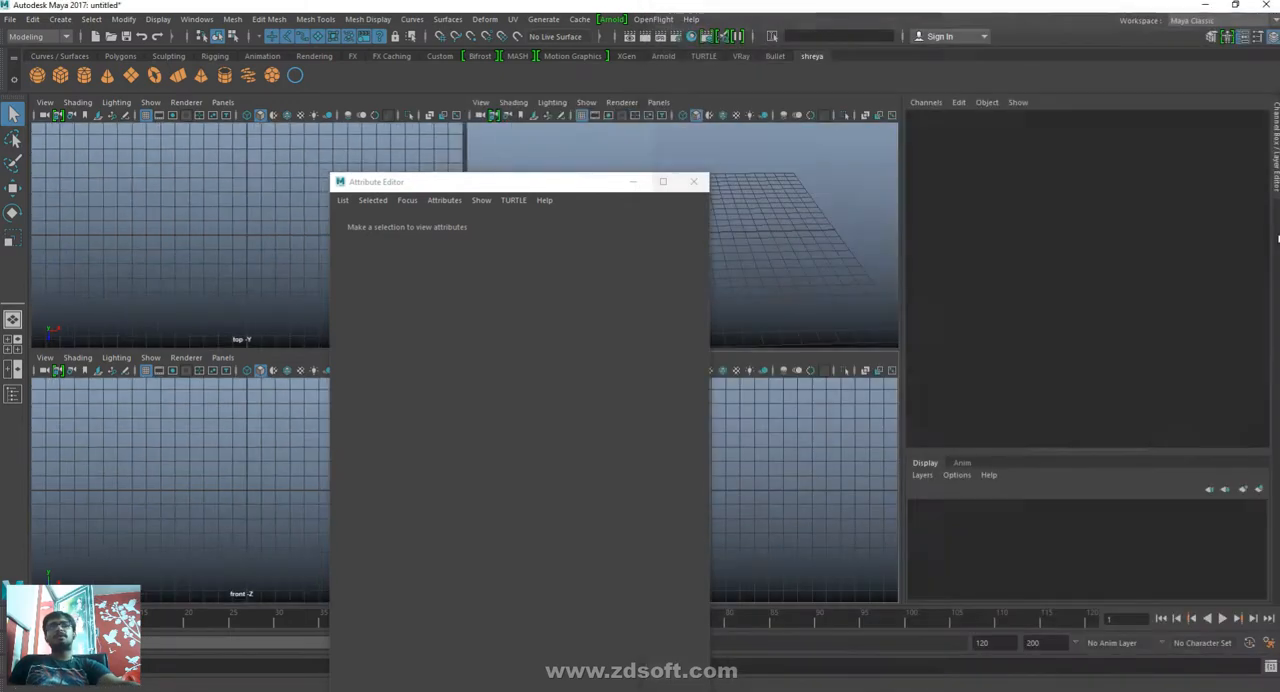
- Dock the floating Attribute Editor in the same sidebar, tabbed with the Channel Box / Layer Editor
{"action": "left_click", "coordinate": [342, 200]}
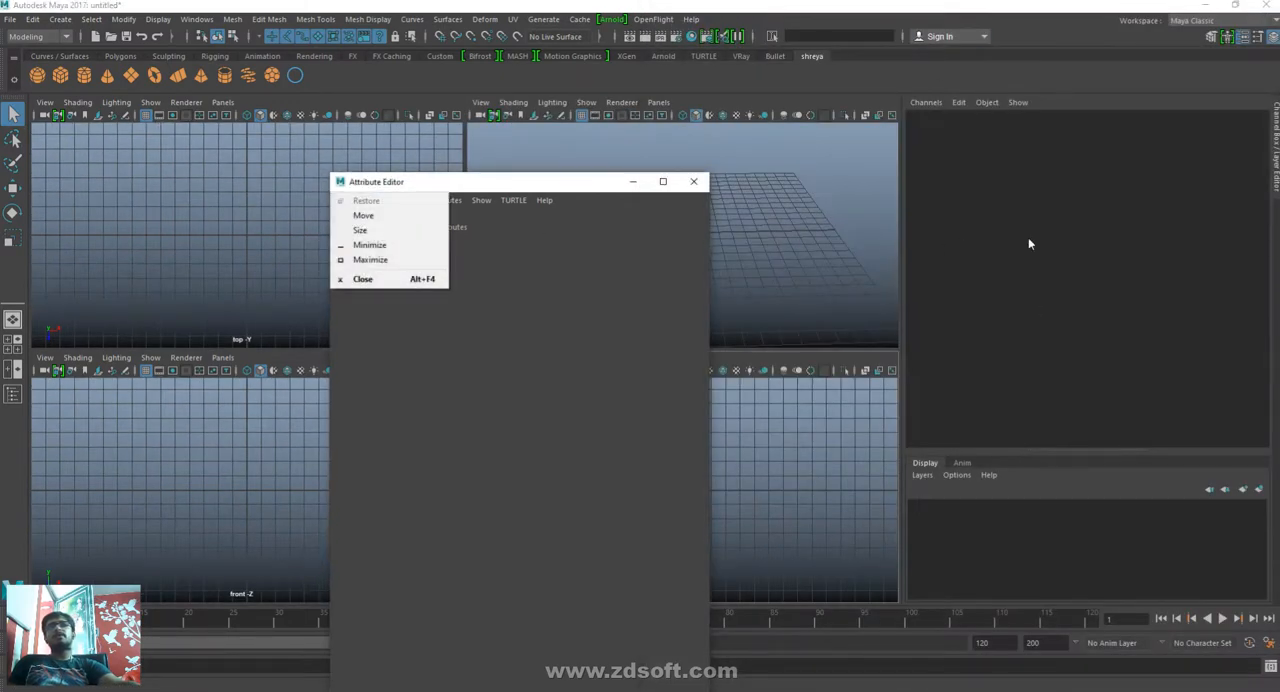
{"action": "left_click", "coordinate": [316, 200]}
{"action": "left_click_drag", "start_coordinate": [406, 186], "coordinate": [1277, 242]}
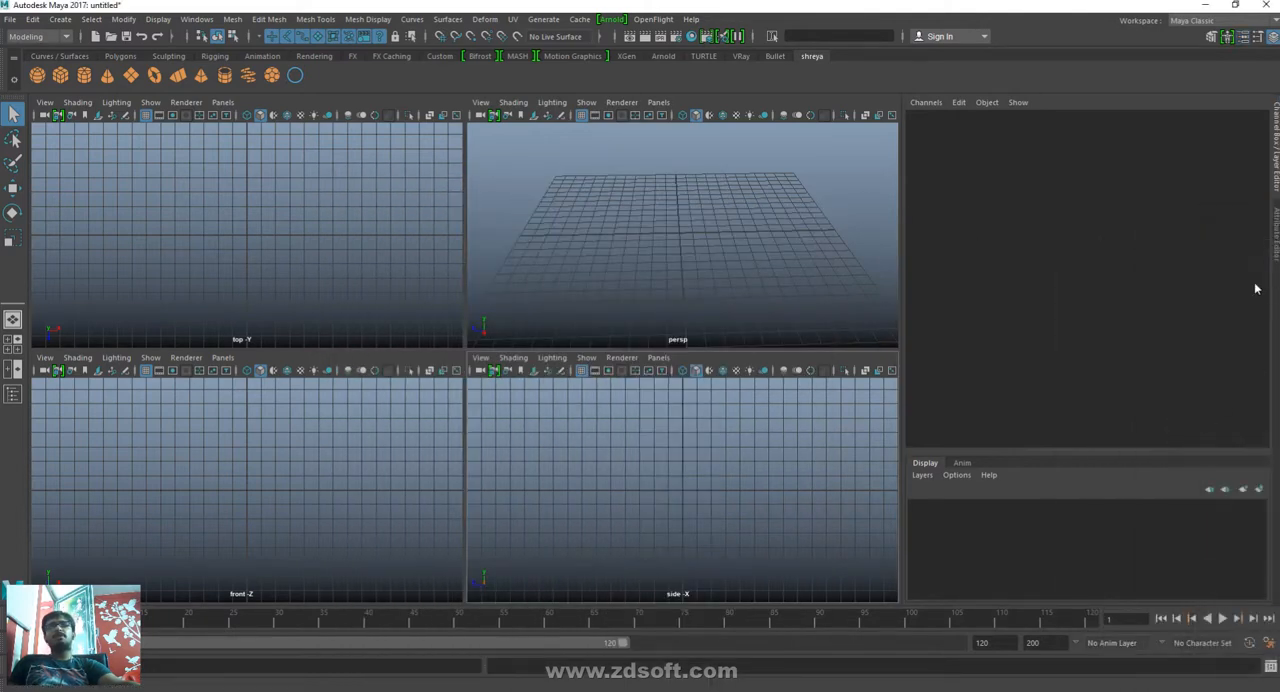
- Show the Attribute Editor, return to the Channel Box / Layer Editor, and narrow the sidebar to enlarge the viewports
{"action": "key", "text": "ctrl+a"}
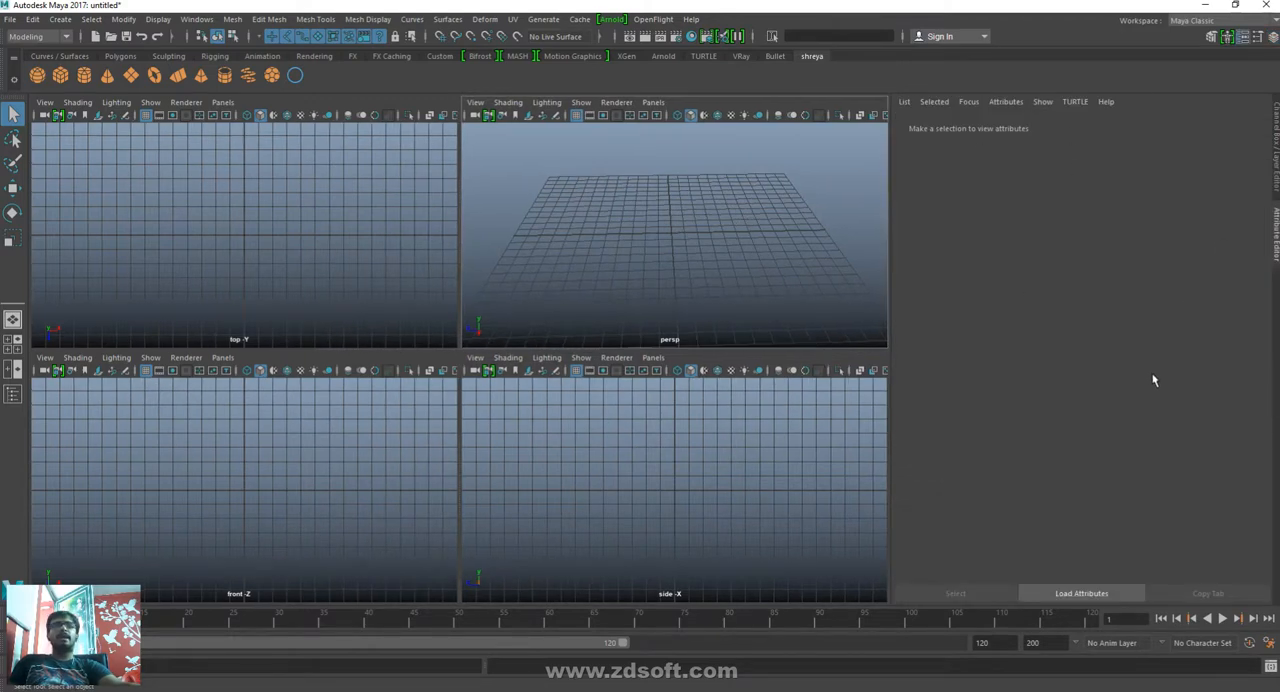
{"action": "key", "text": "ctrl+a"}
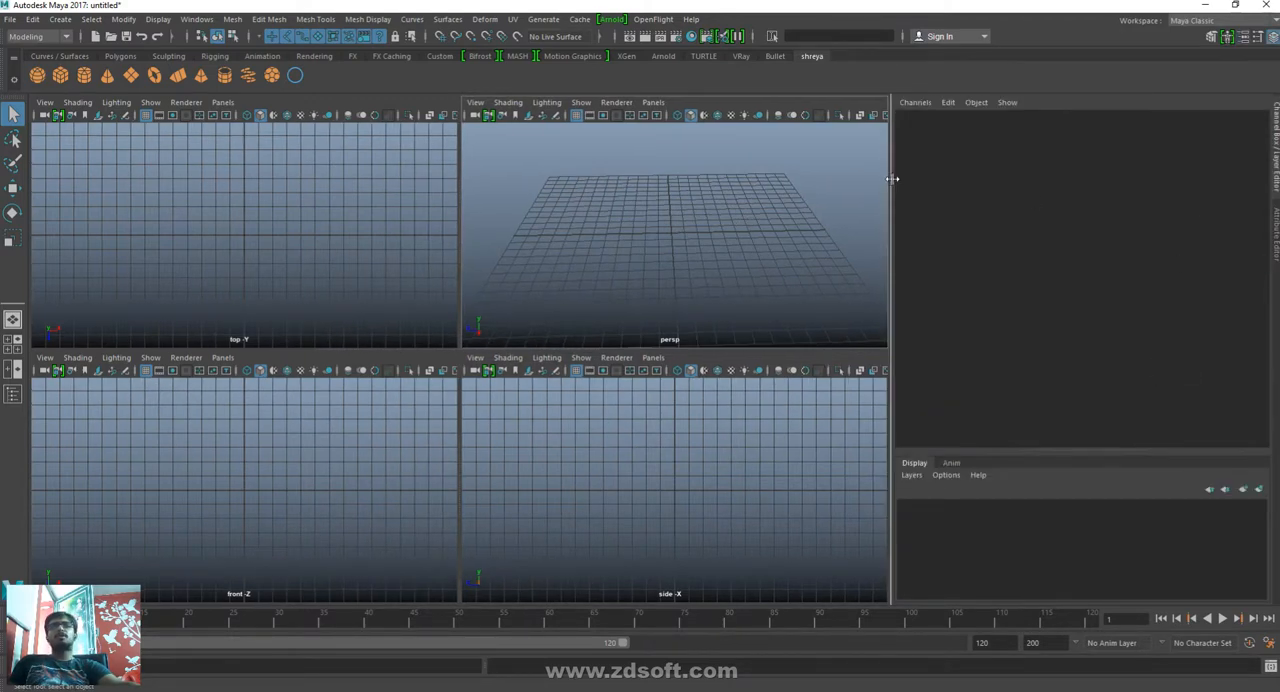
{"action": "left_click_drag", "start_coordinate": [892, 180], "coordinate": [1098, 180]}
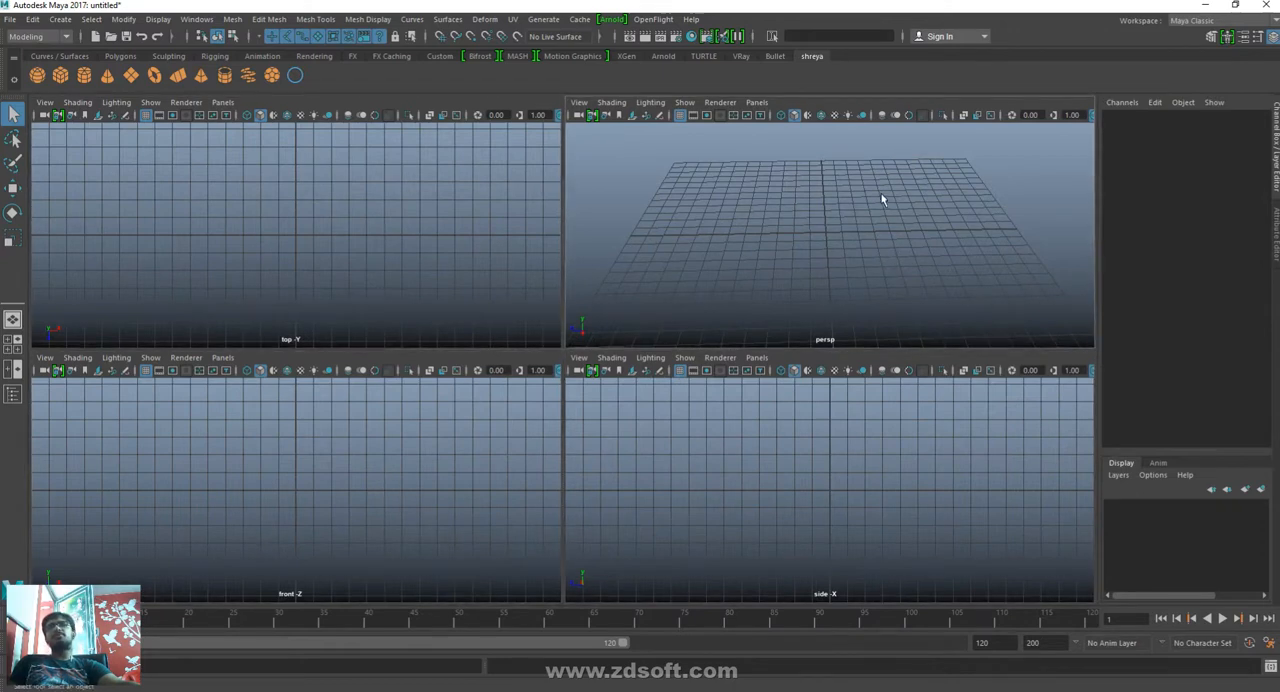
- Maximize the perspective, top, front and side views in turn, returning to four views between them, and finish with the perspective view maximized
{"action": "key", "text": "space"}
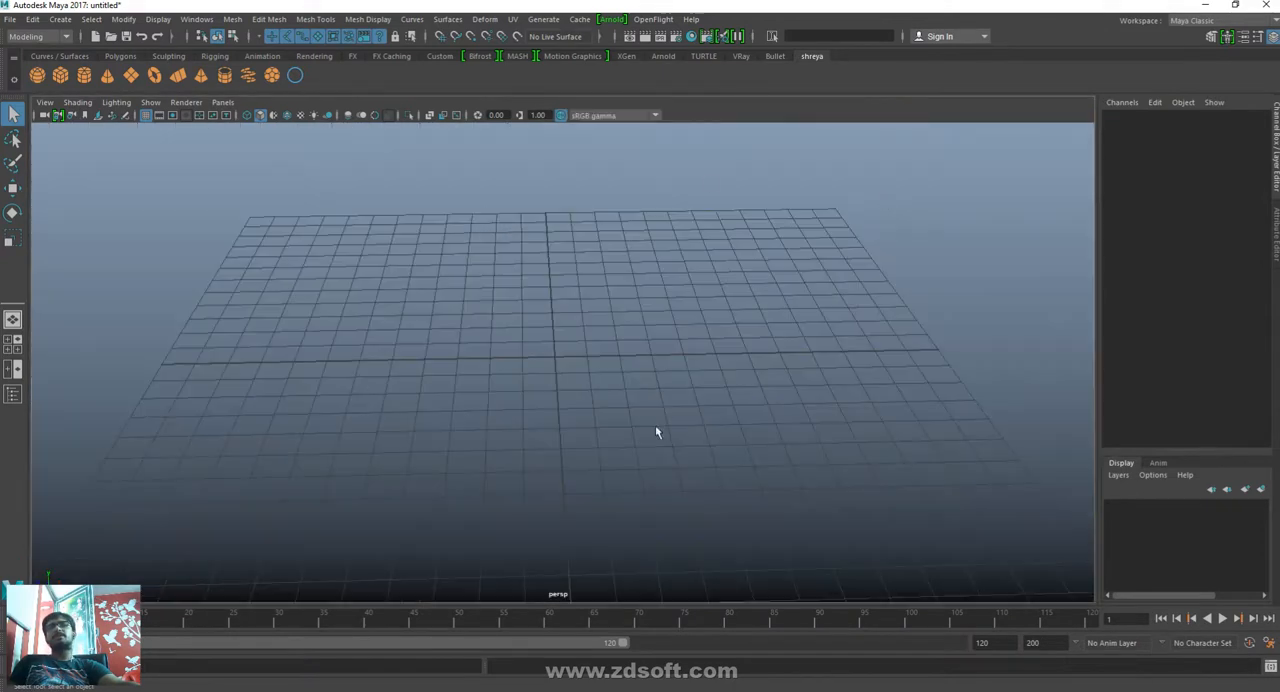
{"action": "key", "text": "space"}
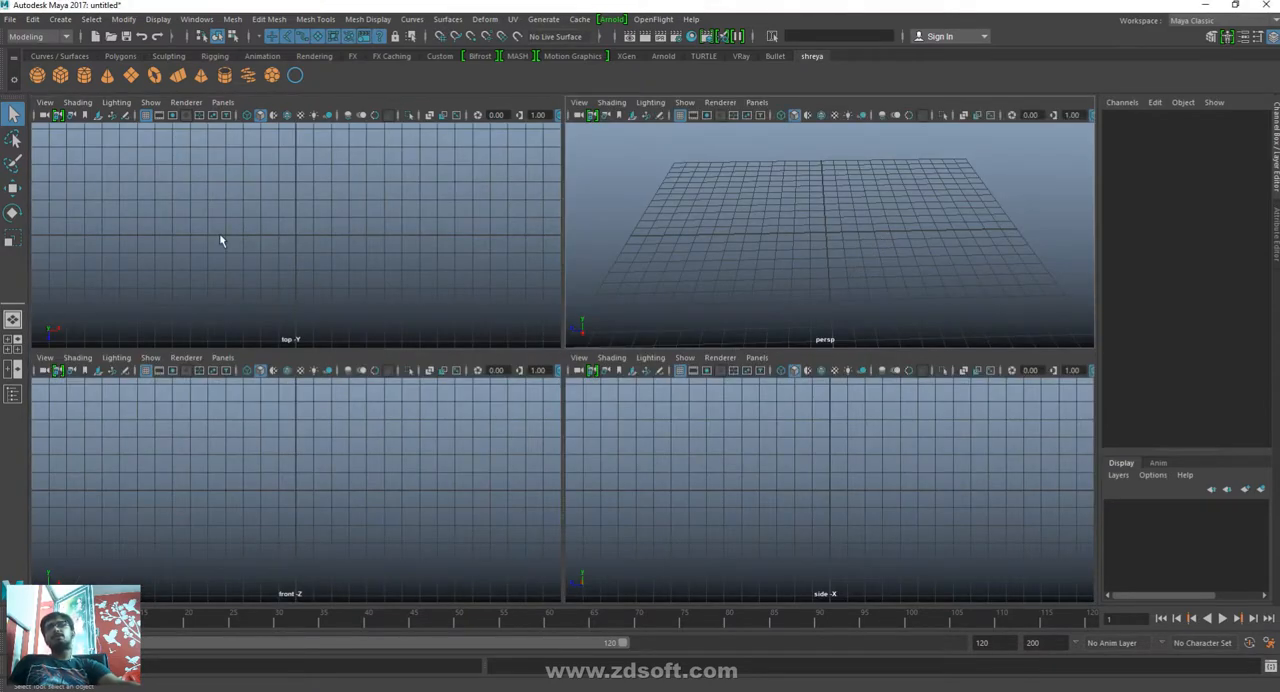
{"action": "key", "text": "space"}
{"action": "key", "text": "space"}
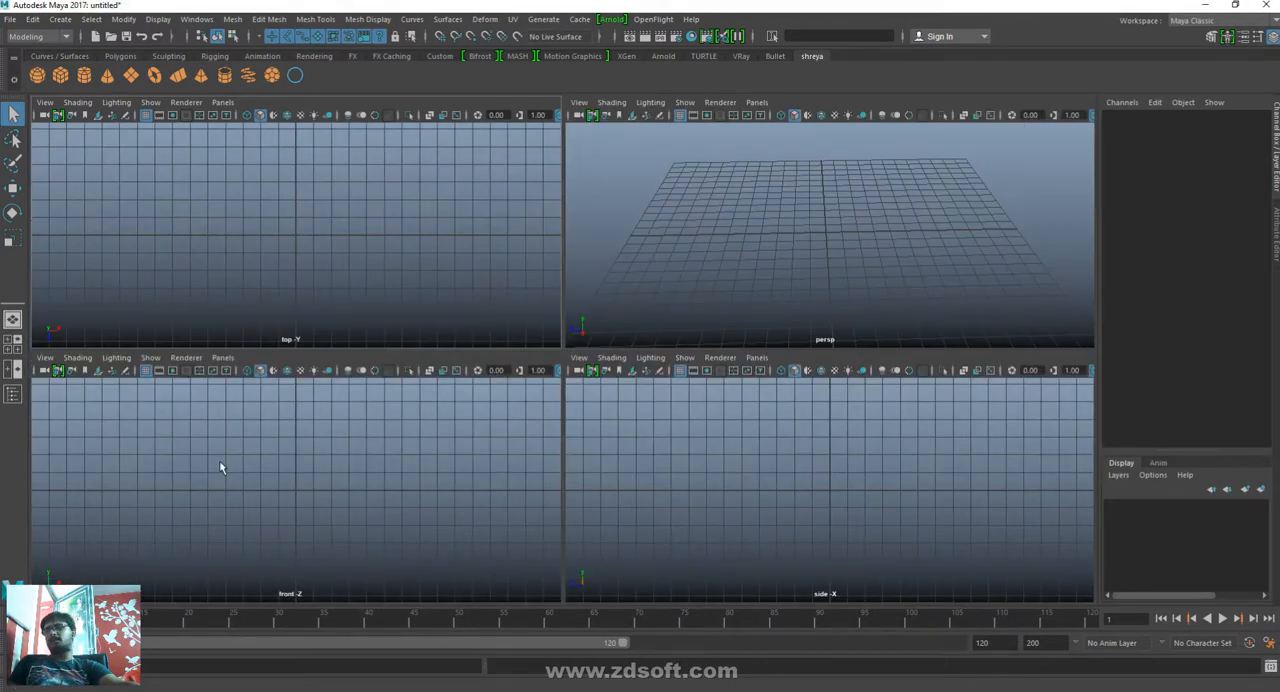
{"action": "key", "text": "space"}
{"action": "key", "text": "space"}
{"action": "key", "text": "space"}
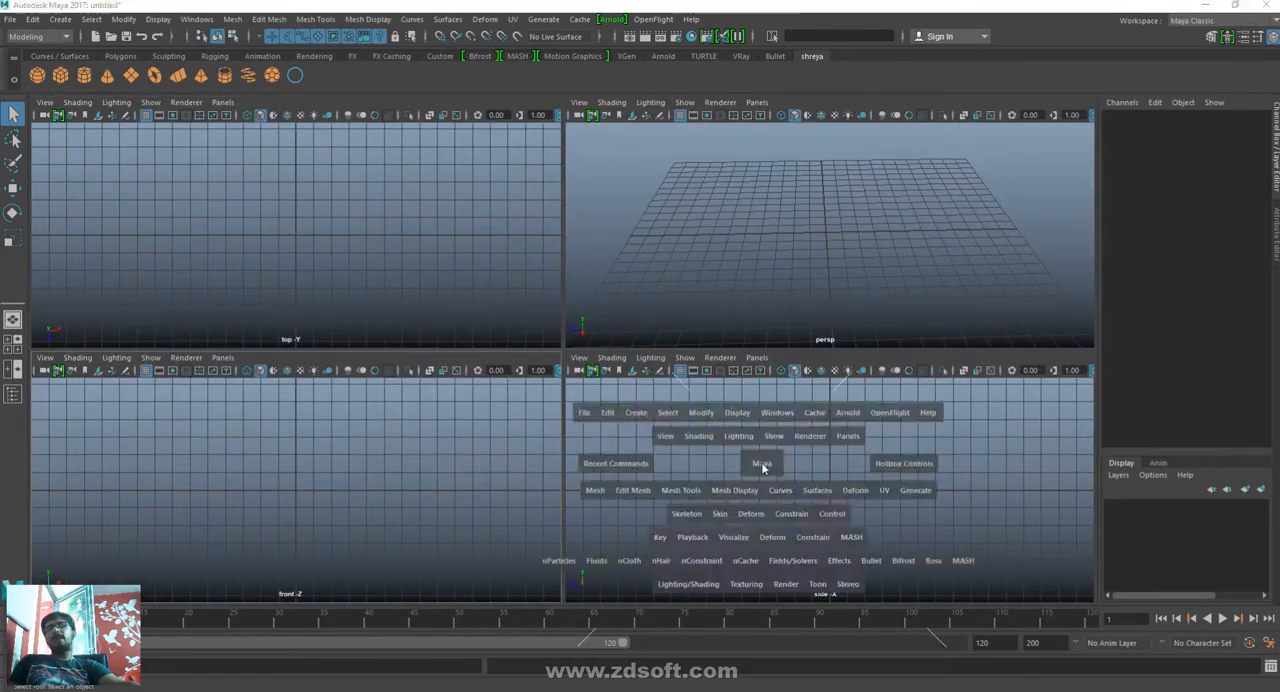
{"action": "key", "text": "space"}
{"action": "key", "text": "space"}
{"action": "key", "text": "space"}
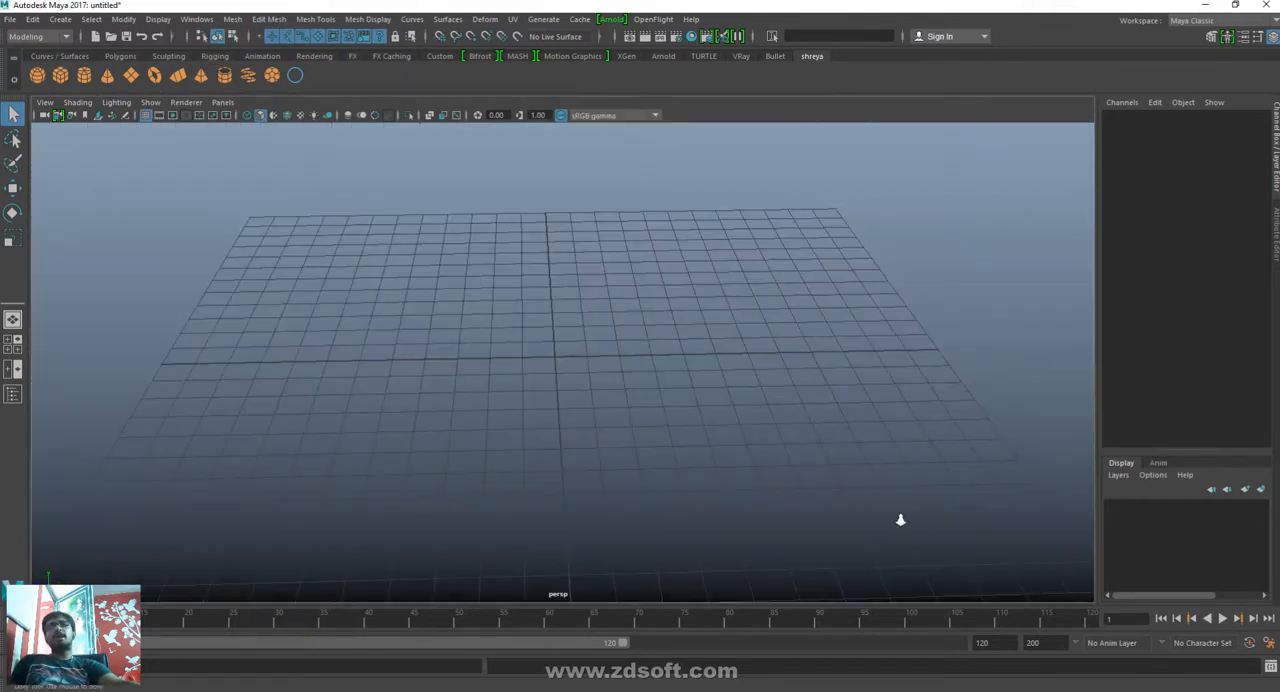
- Practice navigating the perspective view by dollying out from the grid, orbiting around it and panning across it
{"action": "right_click_drag", "start_coordinate": [901, 520], "coordinate": [743, 425], "text": "alt"}
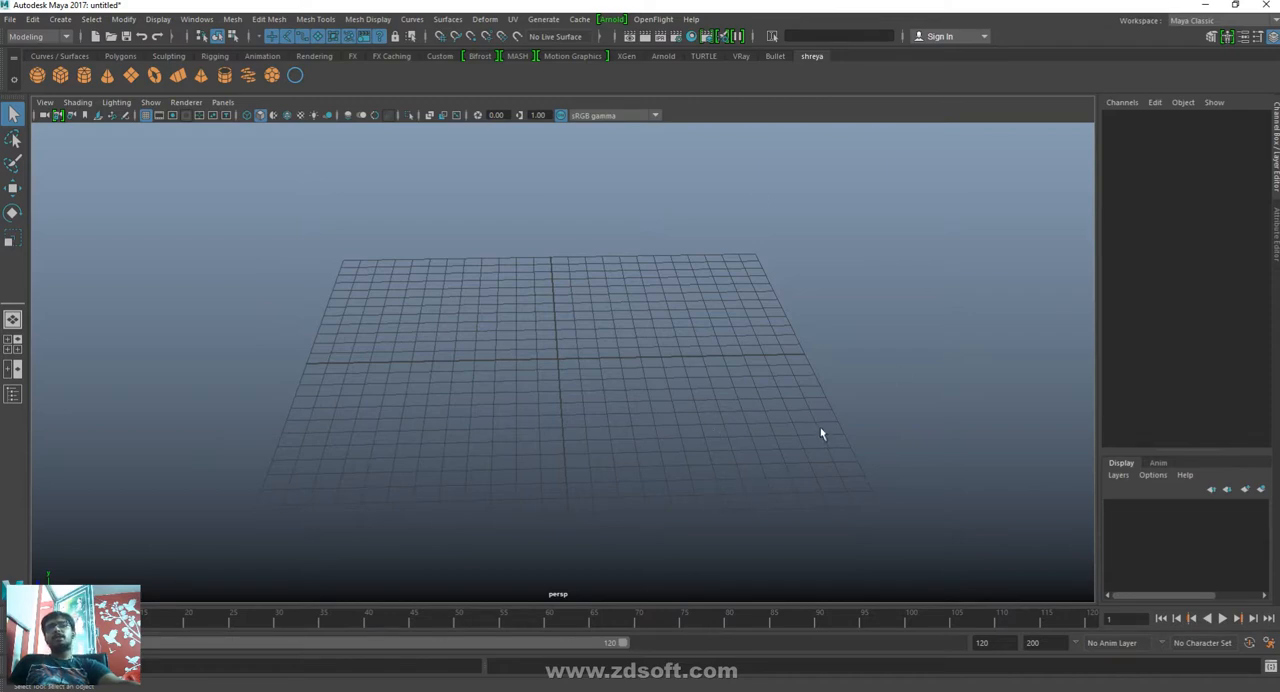
{"action": "left_click_drag", "start_coordinate": [788, 391], "coordinate": [633, 390], "text": "alt"}
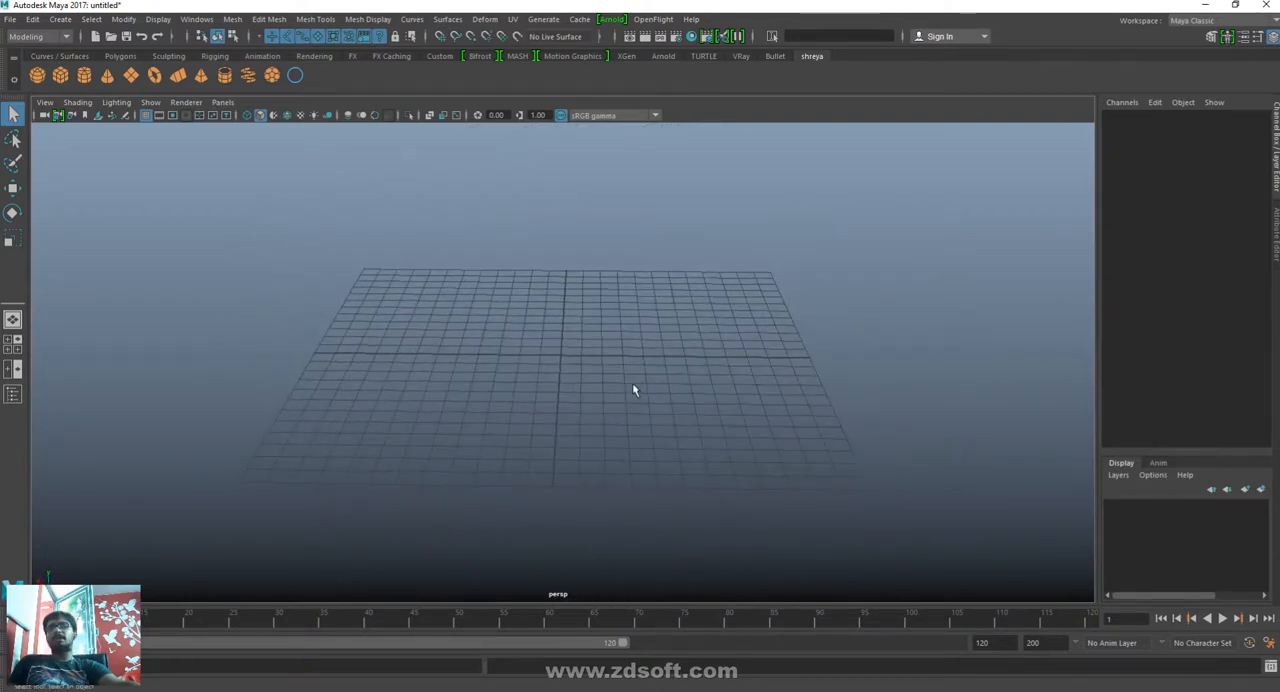
{"action": "middle_click_drag", "start_coordinate": [569, 451], "coordinate": [560, 489], "text": "alt"}
{"action": "right_click_drag", "start_coordinate": [666, 451], "coordinate": [536, 509], "text": "alt"}
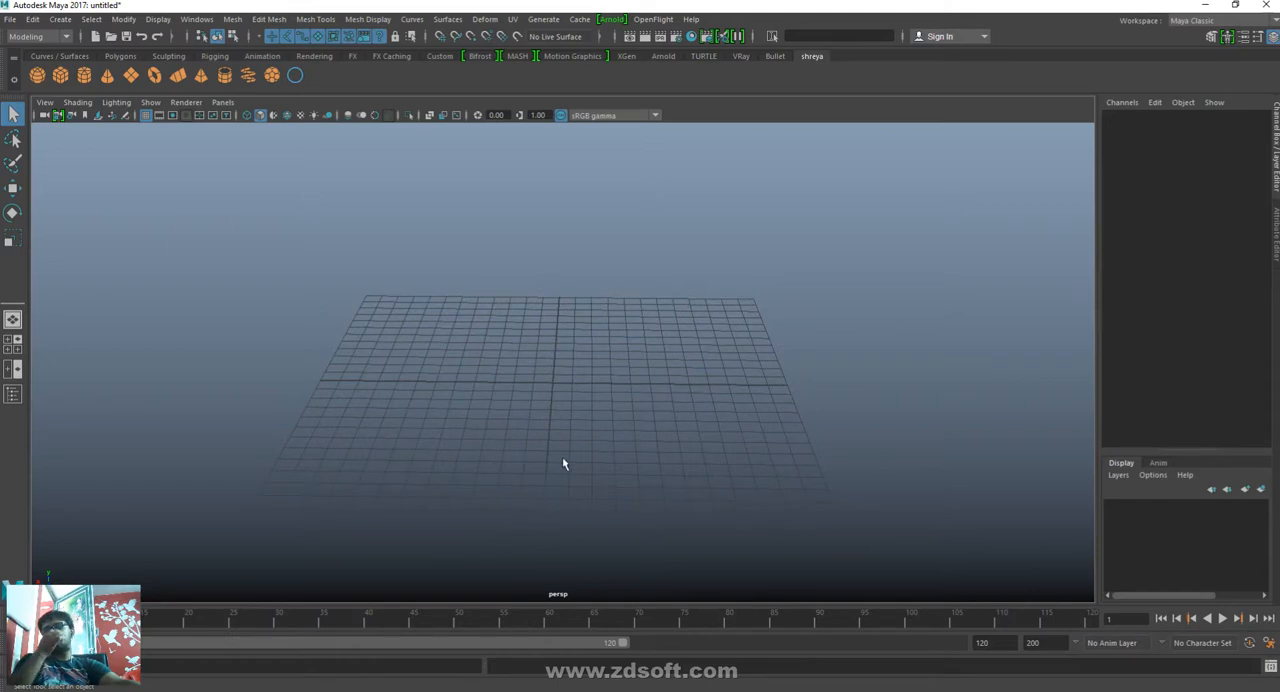
- Zoom the perspective view in close to the grid and back out in increments, repeating the zoom in both directions
{"action": "scroll", "coordinate": [574, 412], "scroll_direction": "up", "scroll_amount": 10}
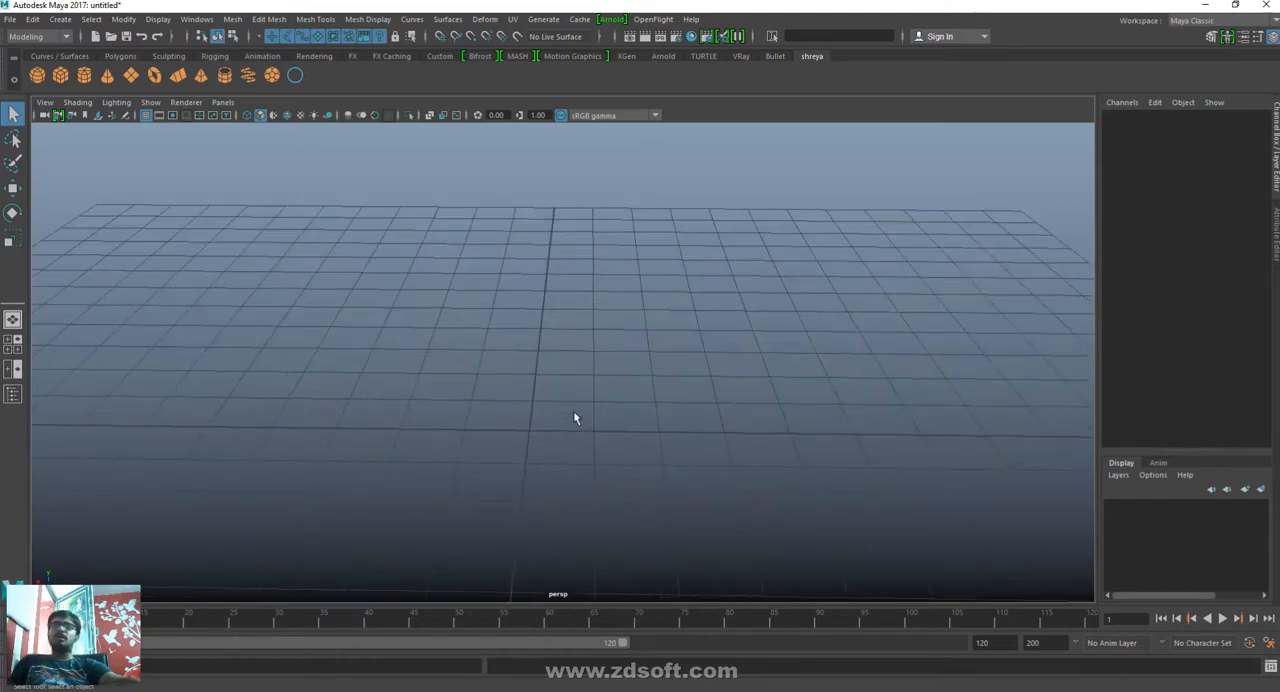
{"action": "scroll", "coordinate": [574, 418], "scroll_direction": "up", "scroll_amount": 5}
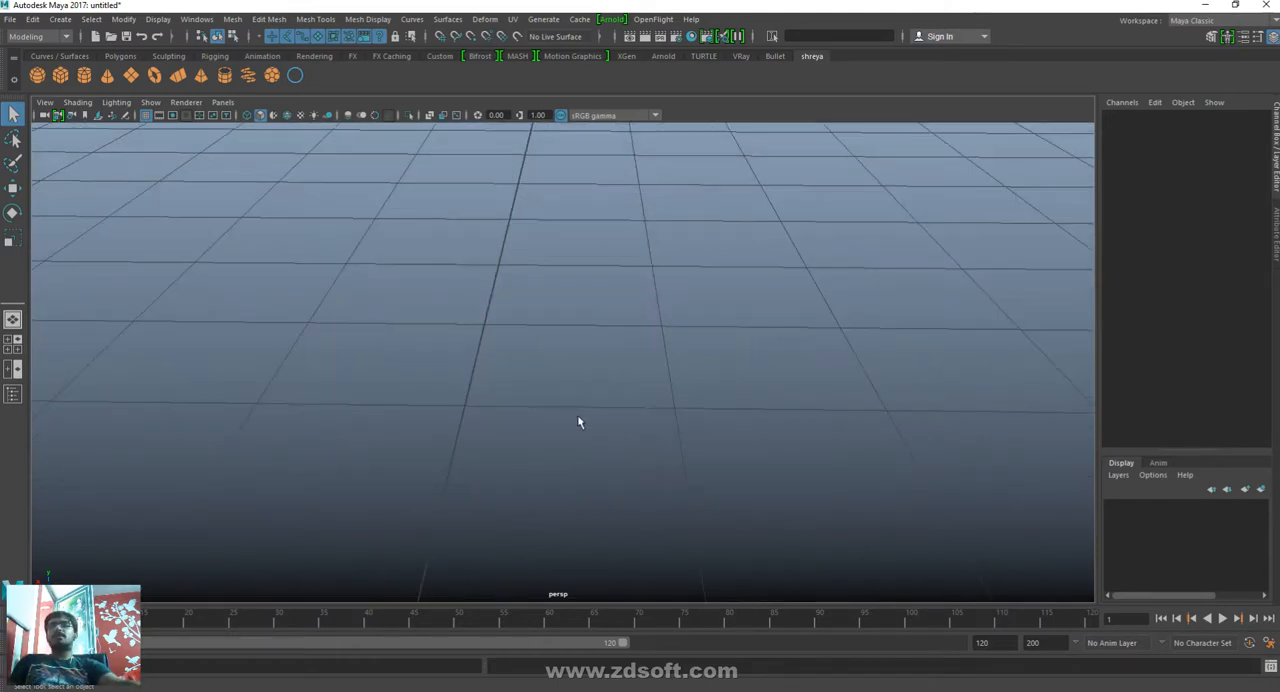
{"action": "scroll", "coordinate": [578, 422], "scroll_direction": "up", "scroll_amount": 3}
{"action": "scroll", "coordinate": [578, 422], "scroll_direction": "down", "scroll_amount": 10}
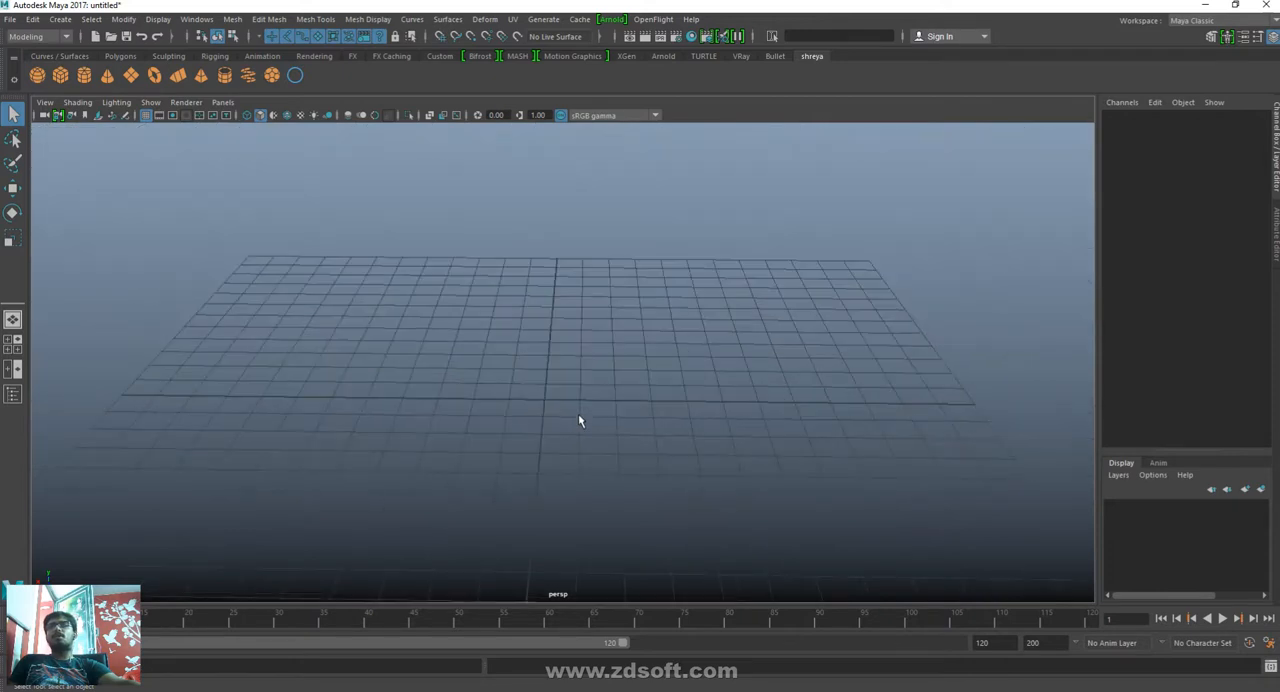
{"action": "right_click_drag", "start_coordinate": [575, 452], "coordinate": [702, 491], "text": "alt"}
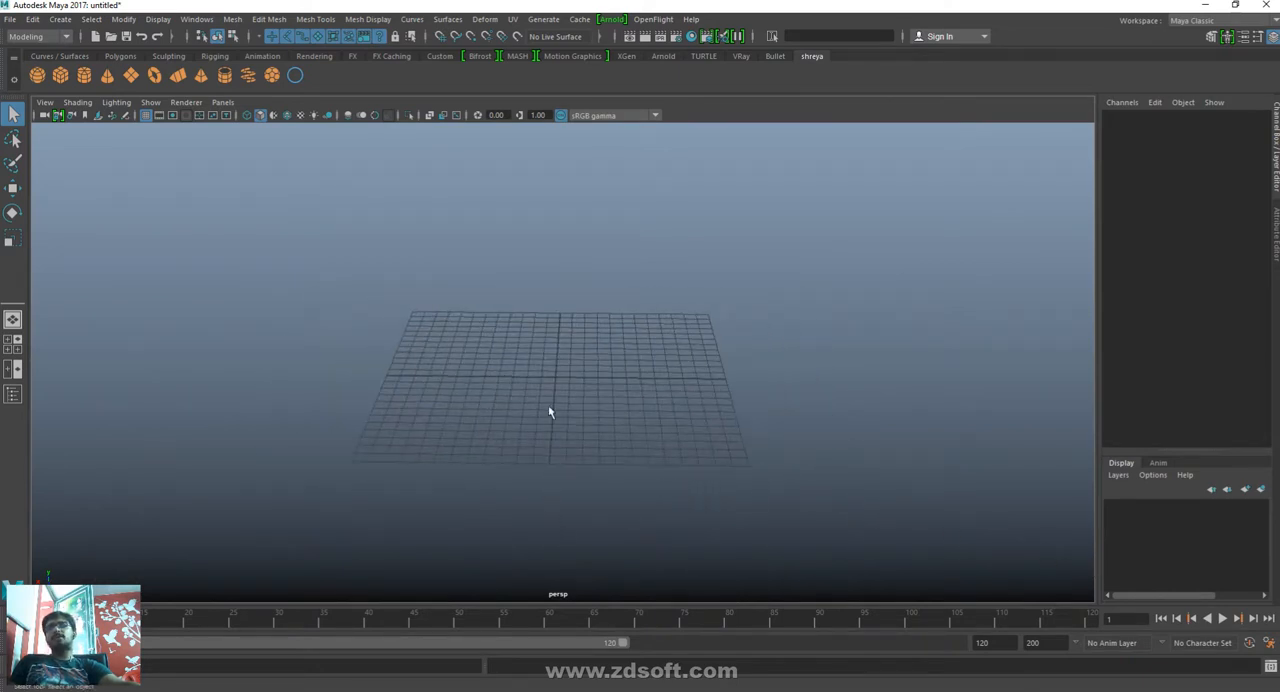
{"action": "scroll", "coordinate": [550, 408], "scroll_direction": "up", "scroll_amount": 4}
{"action": "scroll", "coordinate": [564, 399], "scroll_direction": "up", "scroll_amount": 8}
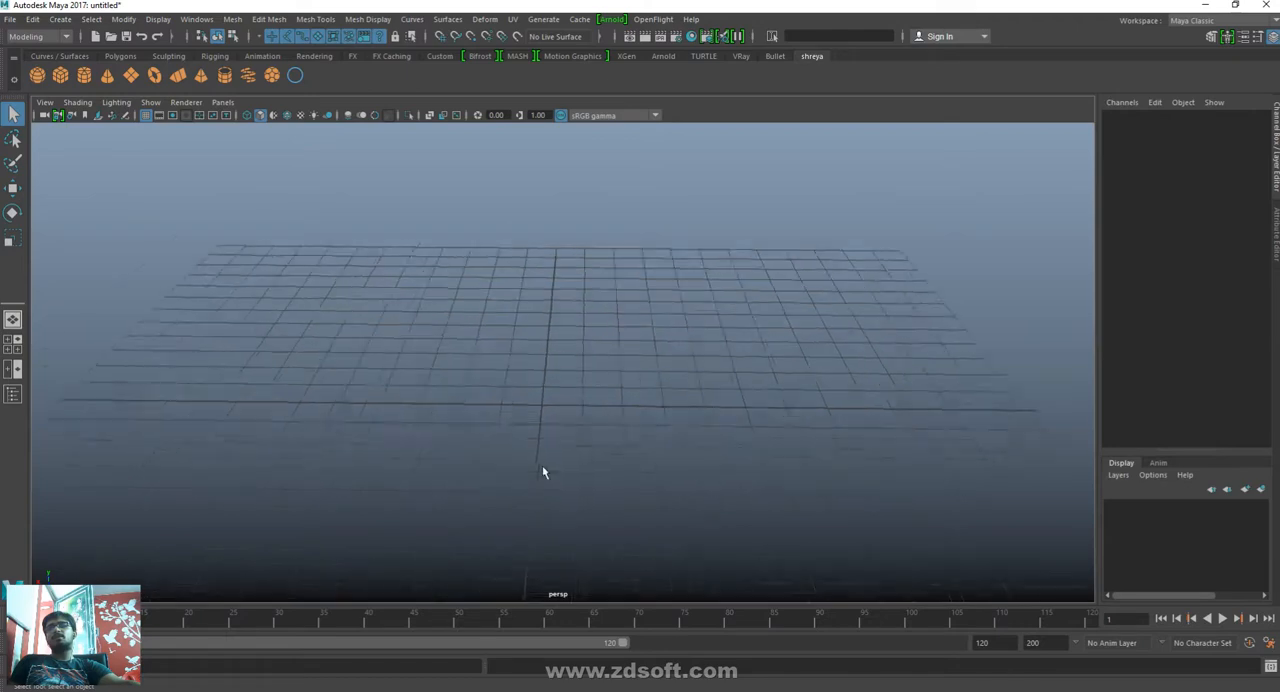
{"action": "scroll", "coordinate": [482, 525], "scroll_direction": "up", "scroll_amount": 3}
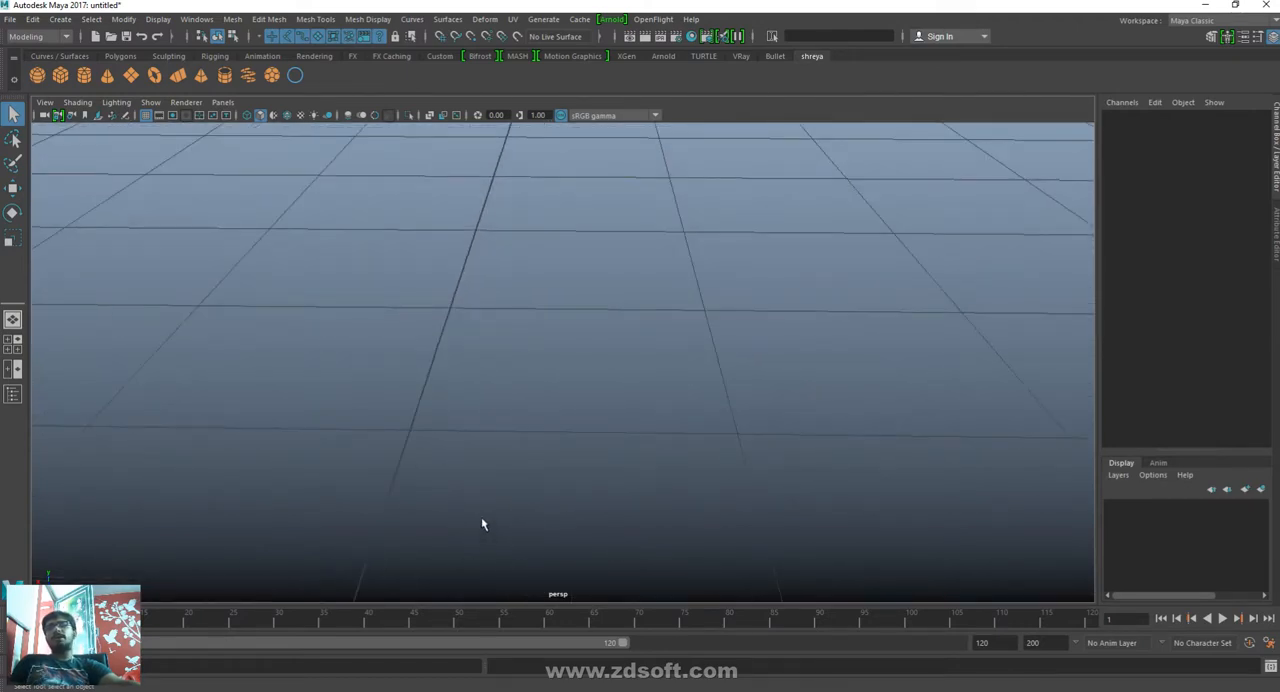
{"action": "scroll", "coordinate": [482, 520], "scroll_direction": "down", "scroll_amount": 4}
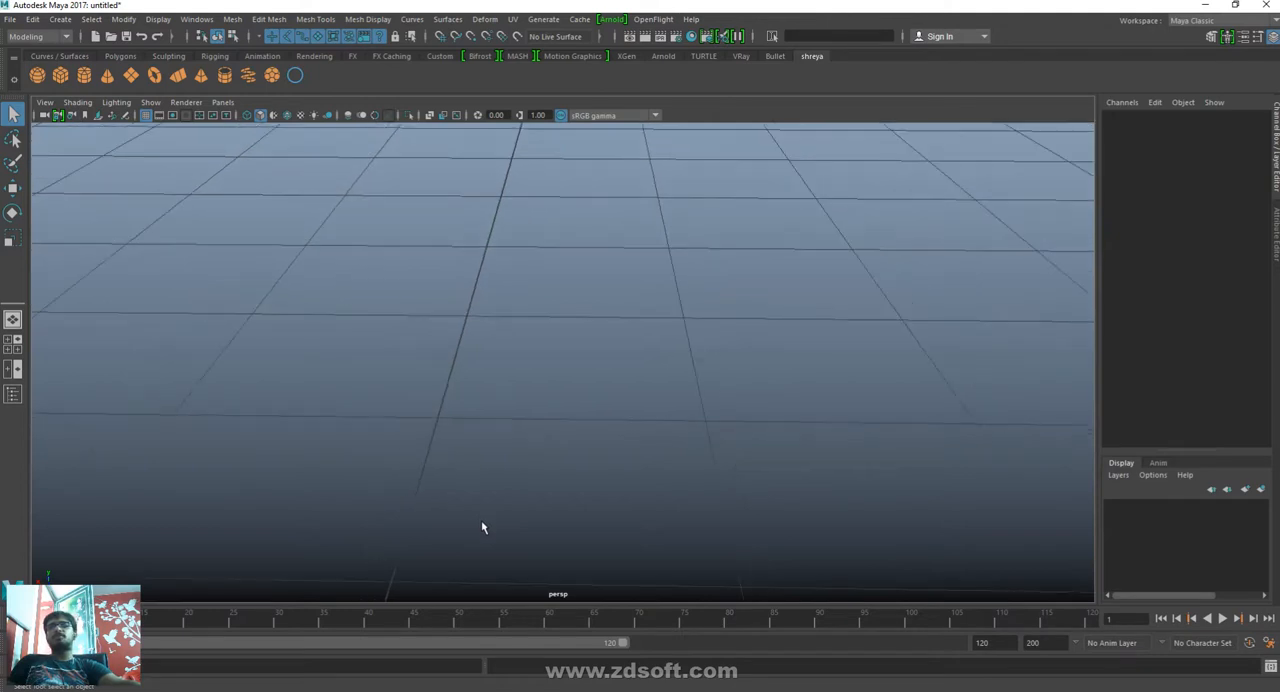
{"action": "scroll", "coordinate": [482, 522], "scroll_direction": "down", "scroll_amount": 5}
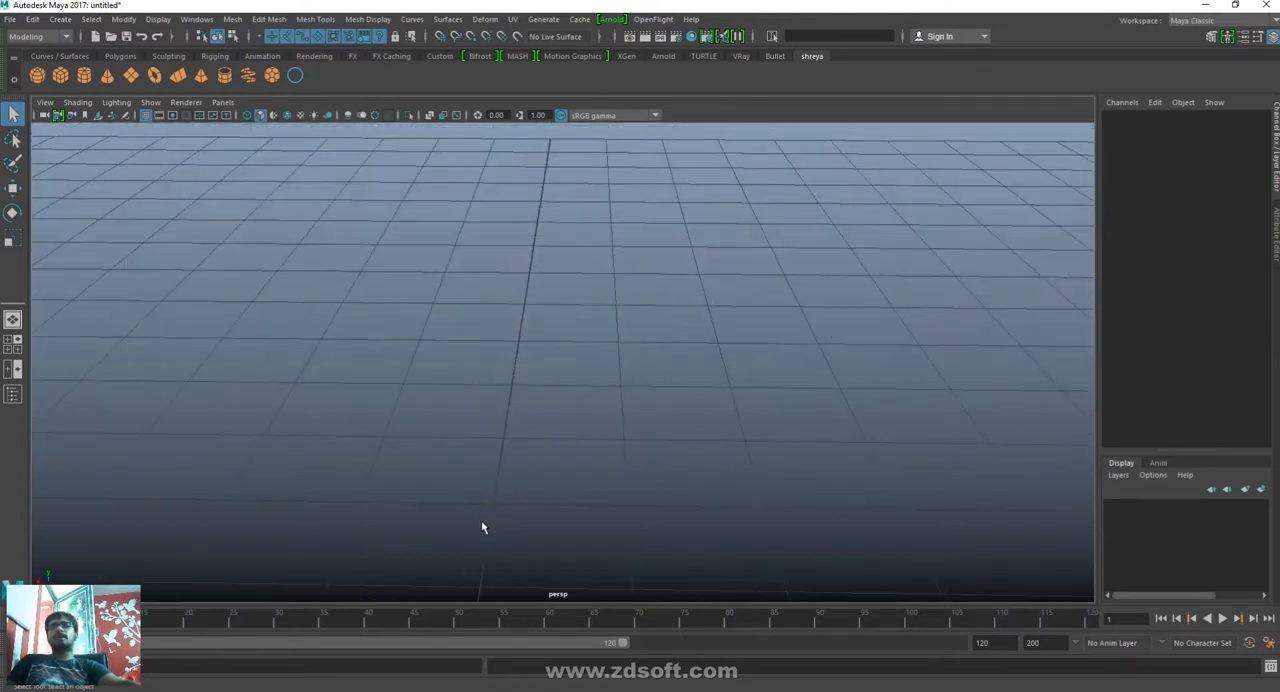
{"action": "scroll", "coordinate": [482, 530], "scroll_direction": "down", "scroll_amount": 5}
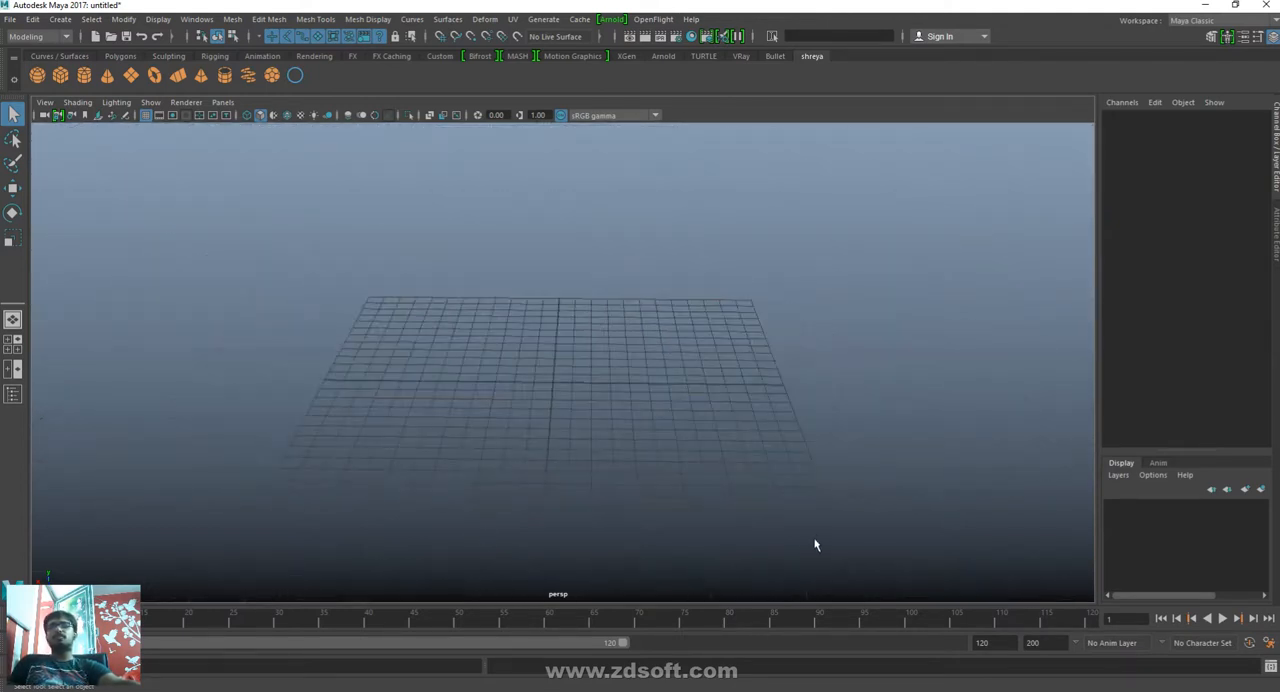
- Dolly the perspective view smoothly in past the grid and back out until the whole grid fits in the view
{"action": "right_click_drag", "start_coordinate": [815, 543], "coordinate": [1277, 675], "text": "alt"}
{"action": "right_click_drag", "start_coordinate": [340, 243], "coordinate": [906, 426], "text": "alt"}
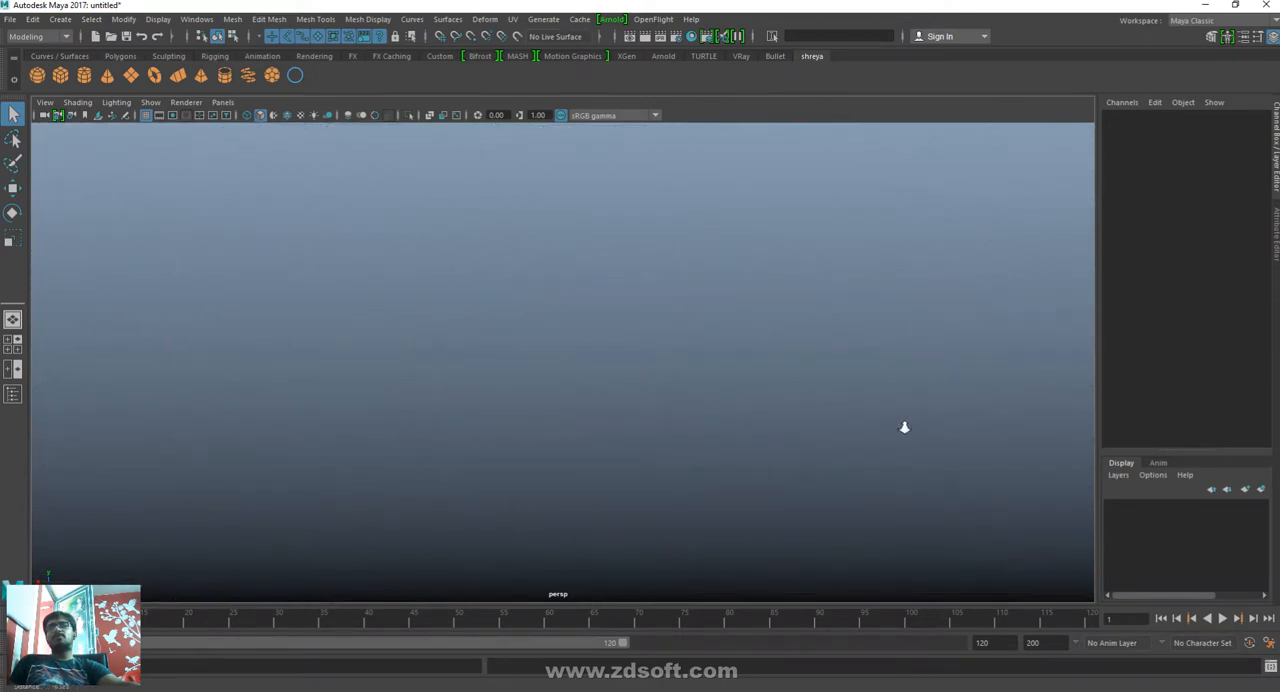
{"action": "right_click_drag", "start_coordinate": [640, 357], "coordinate": [412, 316], "text": "alt"}
{"action": "left_click_drag", "start_coordinate": [412, 316], "coordinate": [635, 343], "text": "alt"}
{"action": "left_click_drag", "start_coordinate": [466, 311], "coordinate": [577, 391], "text": "alt"}
{"action": "left_click_drag", "start_coordinate": [543, 286], "coordinate": [545, 303], "text": "alt"}
{"action": "mouse_move", "coordinate": [597, 449]}
{"action": "left_mouse_down", "text": "alt"}
{"action": "mouse_move", "coordinate": [620, 460]}
{"action": "mouse_move", "coordinate": [609, 449]}
{"action": "left_mouse_up", "text": "alt"}
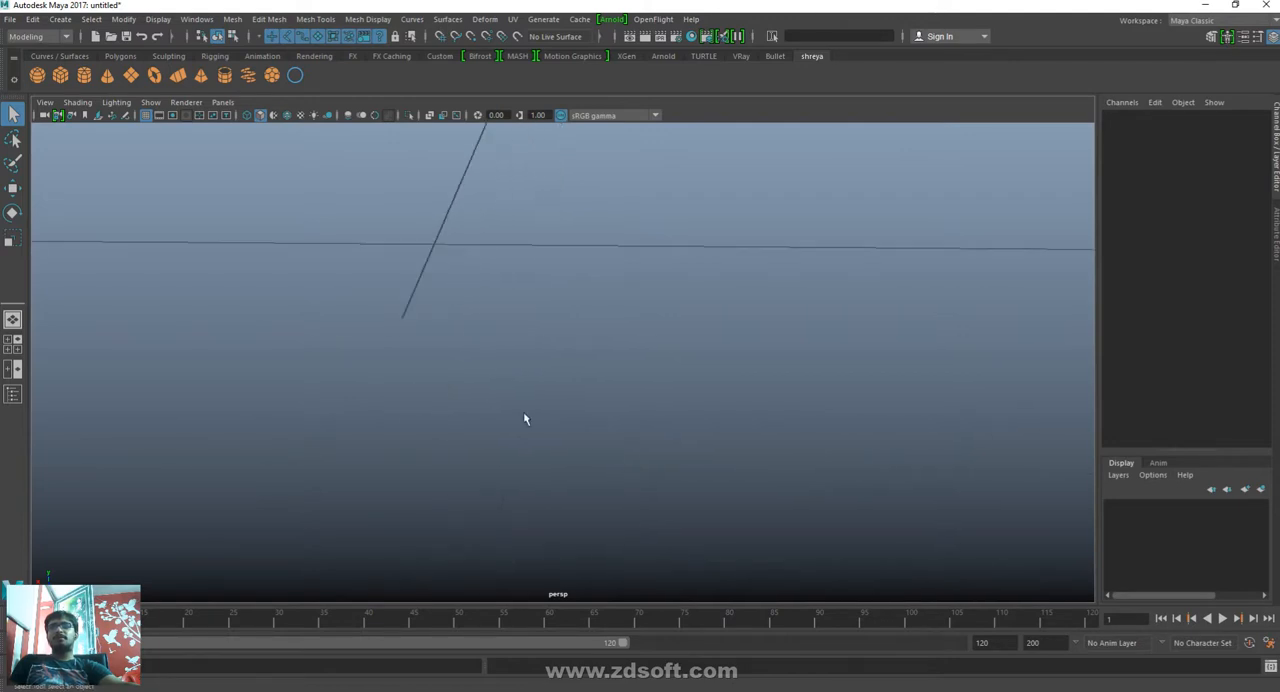
{"action": "right_click_drag", "start_coordinate": [424, 226], "coordinate": [1, 57], "text": "alt"}
{"action": "right_click_drag", "start_coordinate": [937, 530], "coordinate": [220, 250], "text": "alt"}
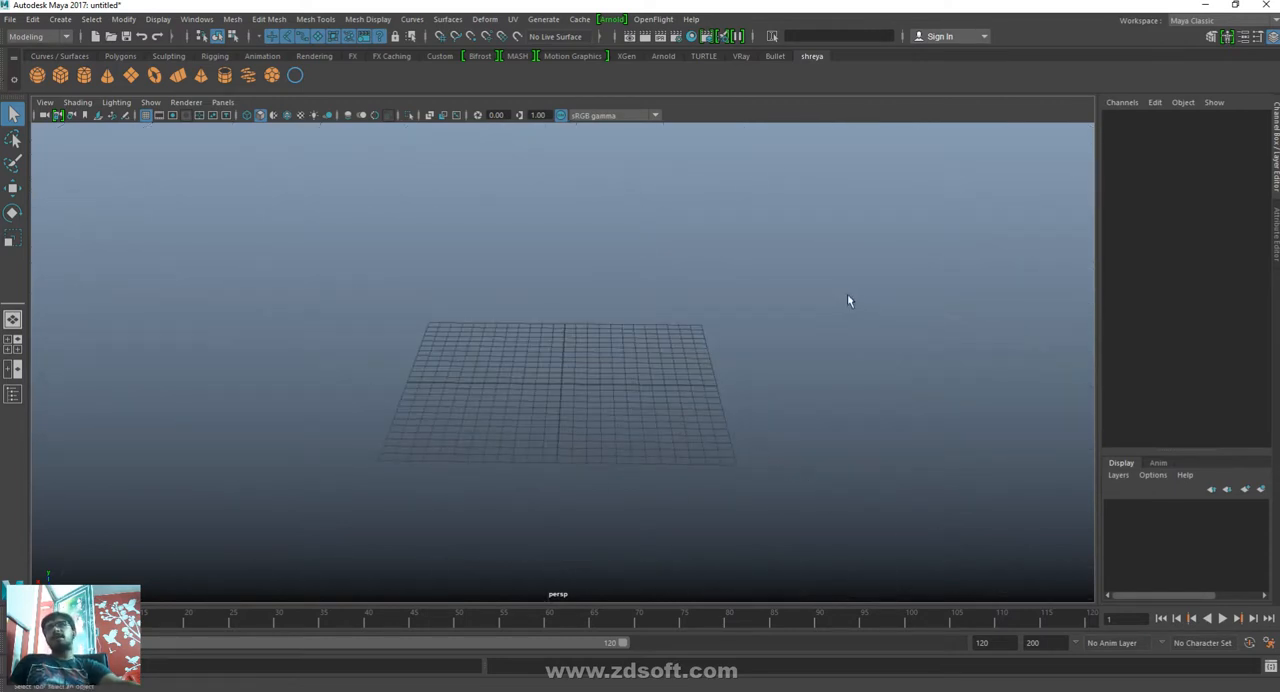
- Review the menu sets by switching through Modeling, Rigging, Animation, FX and Rendering in turn, and return to Modeling
{"action": "left_click", "coordinate": [24, 38]}
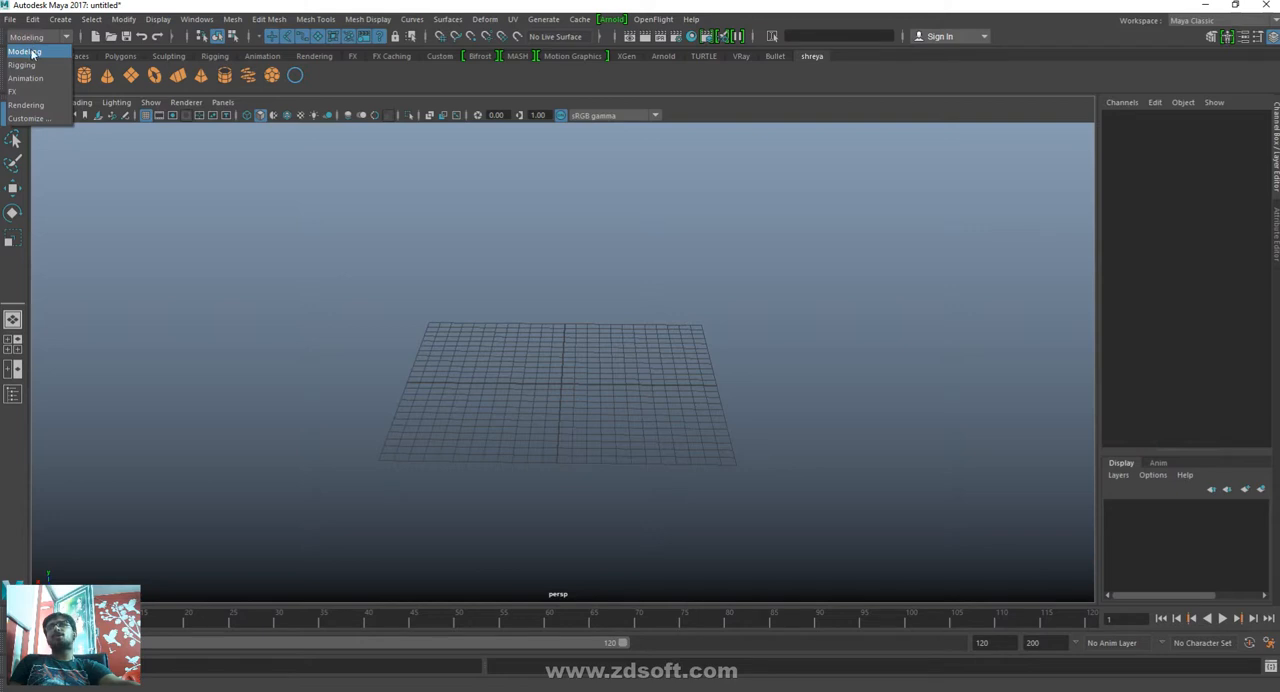
{"action": "left_click", "coordinate": [30, 52]}
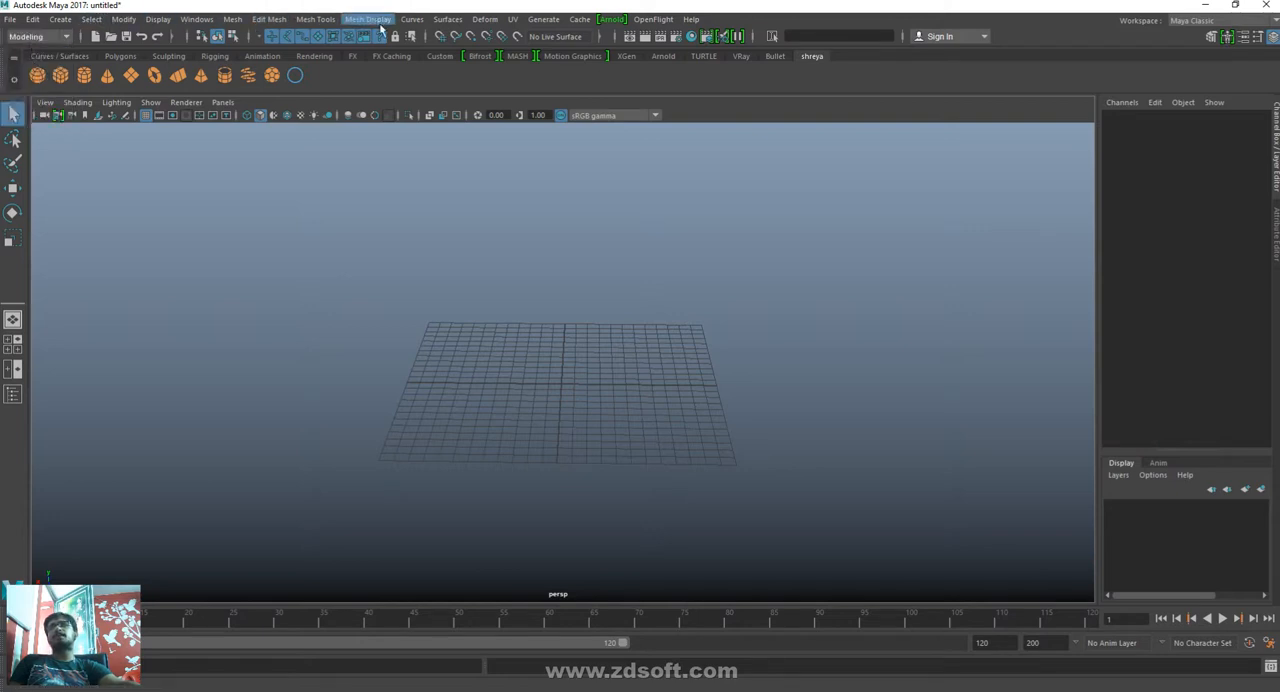
{"action": "left_click", "coordinate": [30, 40]}
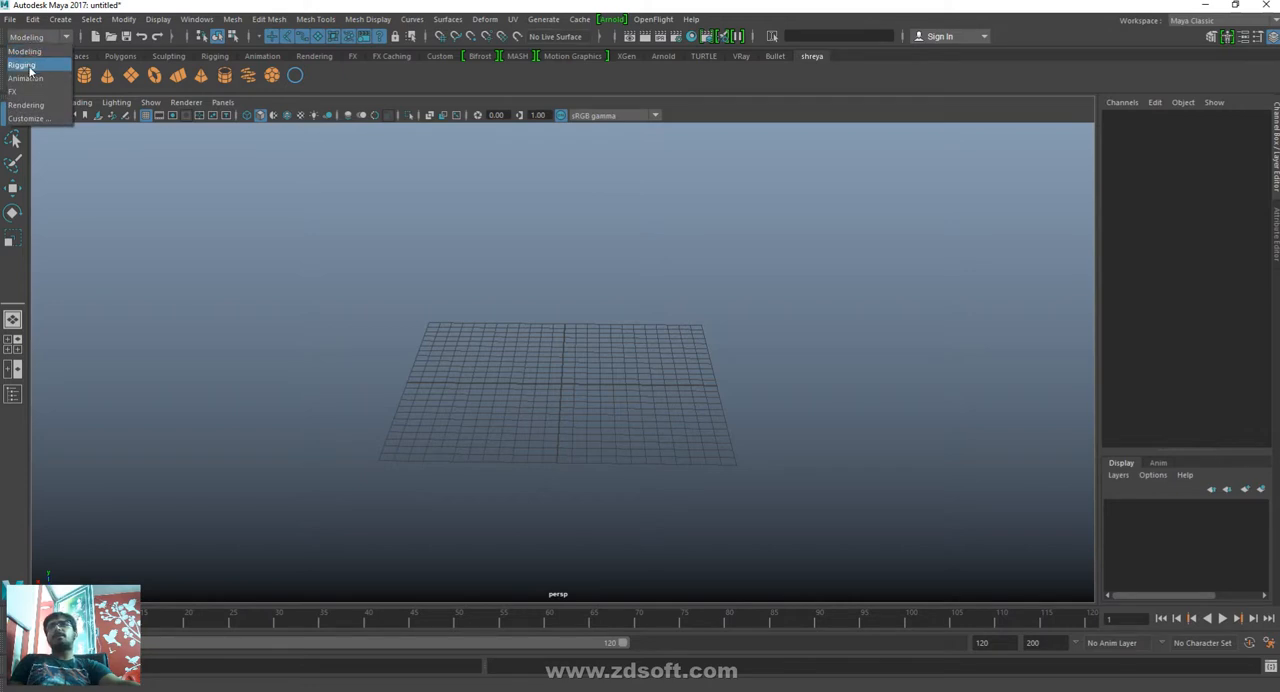
{"action": "left_click", "coordinate": [30, 66]}
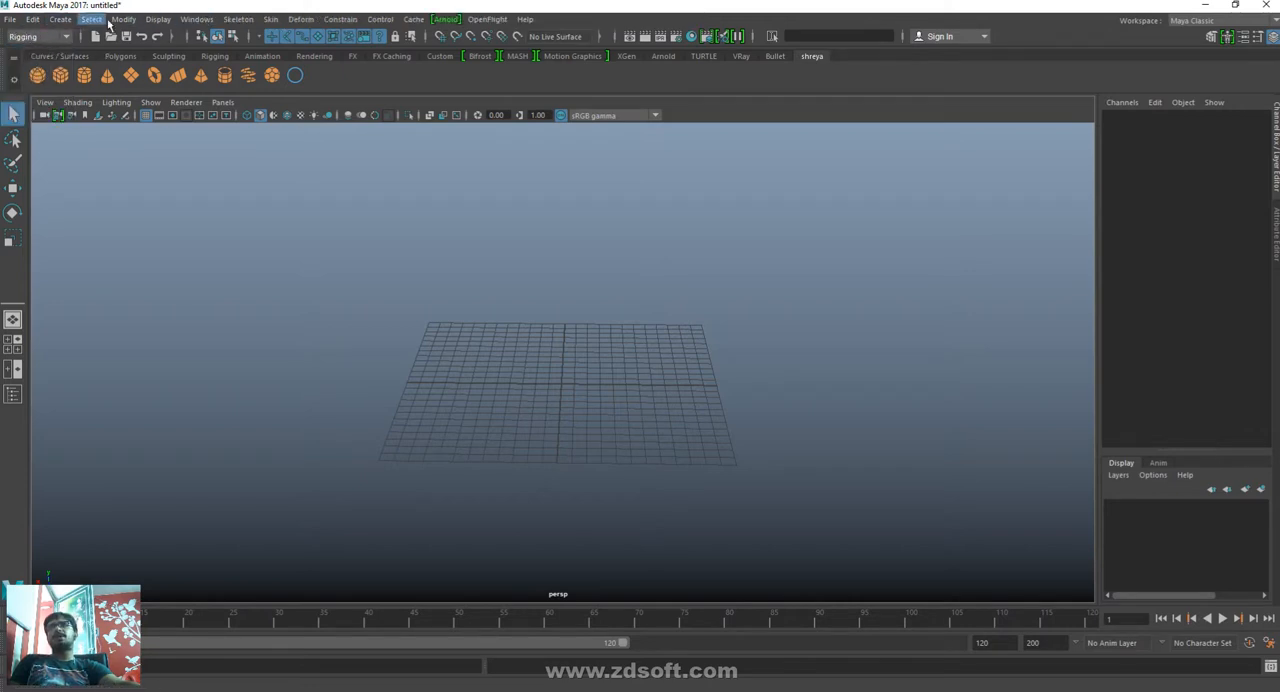
{"action": "left_click", "coordinate": [42, 37]}
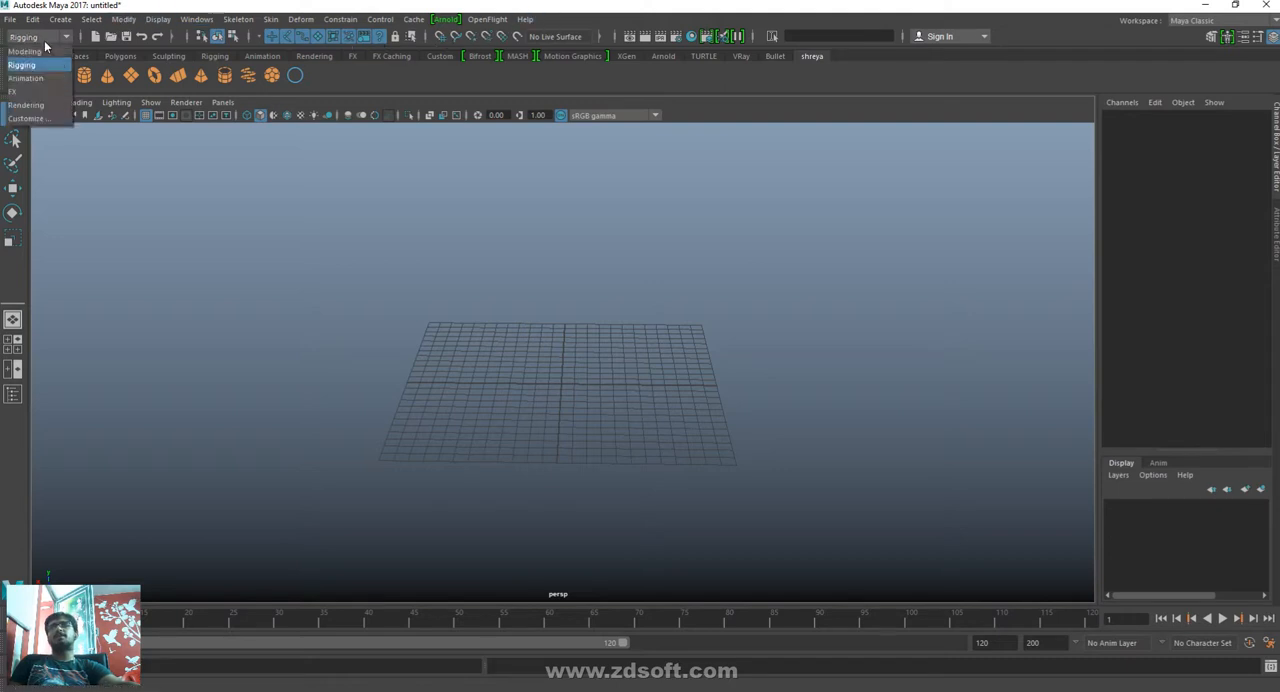
{"action": "left_click", "coordinate": [27, 78]}
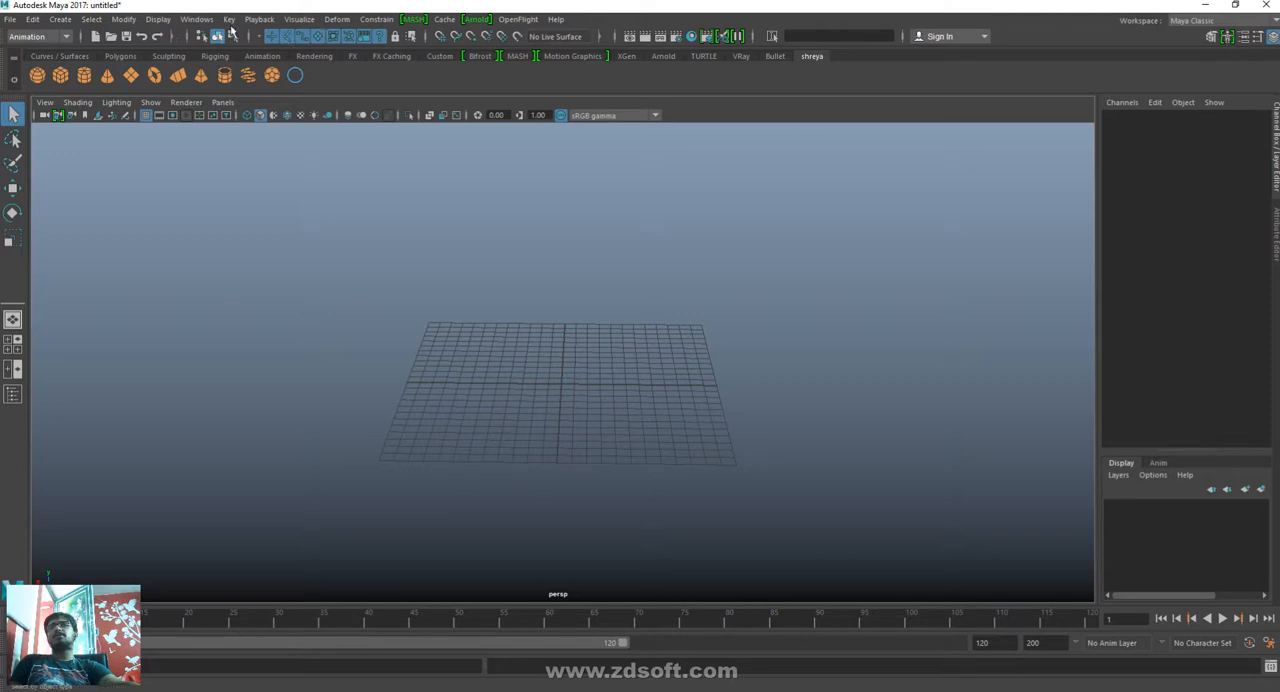
{"action": "left_click", "coordinate": [44, 38]}
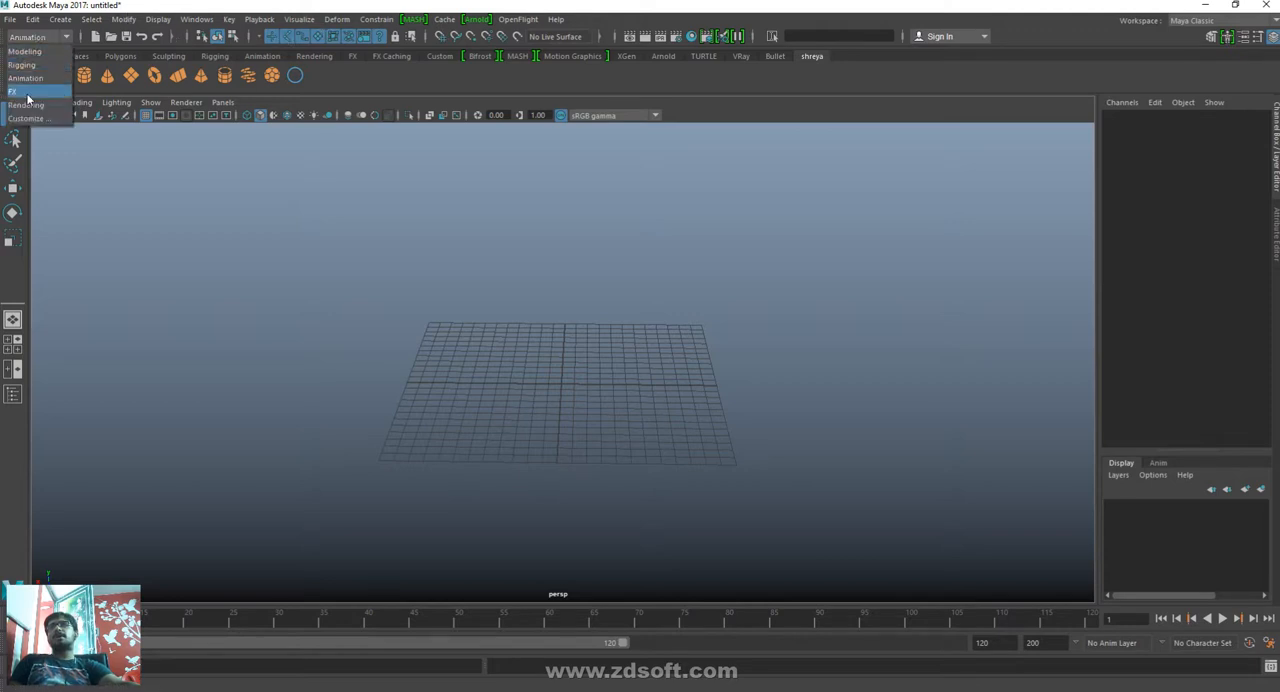
{"action": "left_click", "coordinate": [26, 93]}
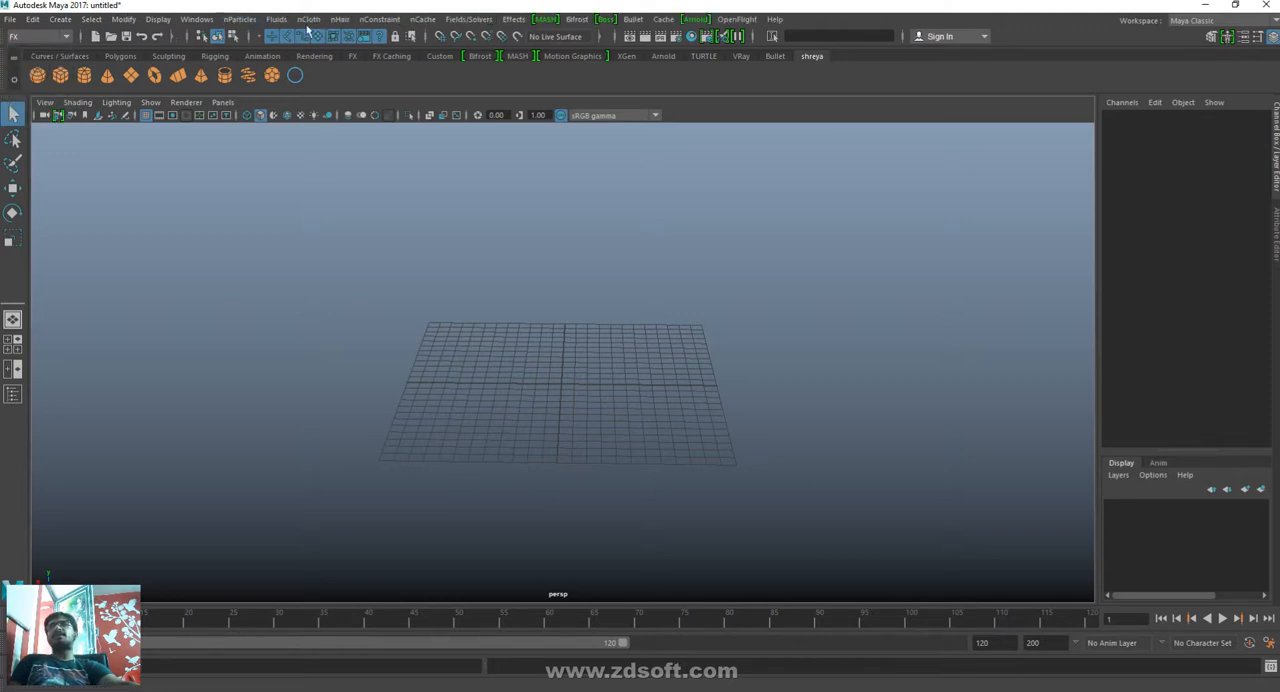
{"action": "left_click", "coordinate": [38, 35]}
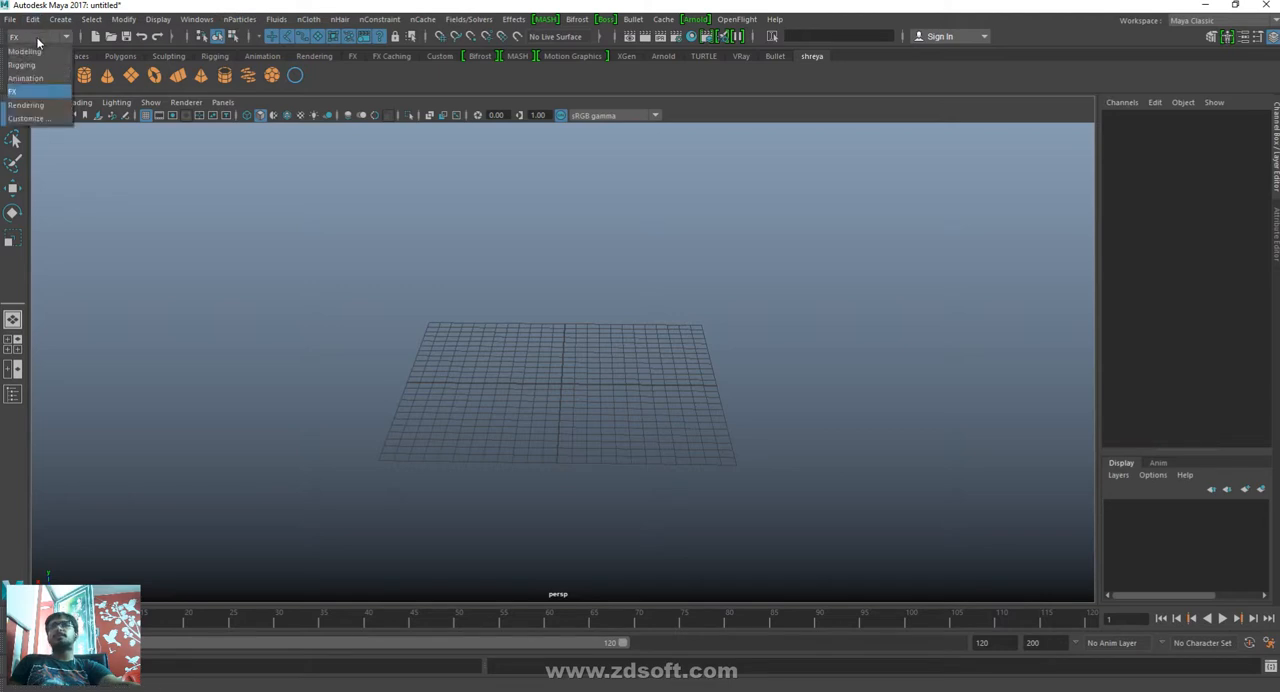
{"action": "left_click", "coordinate": [28, 106]}
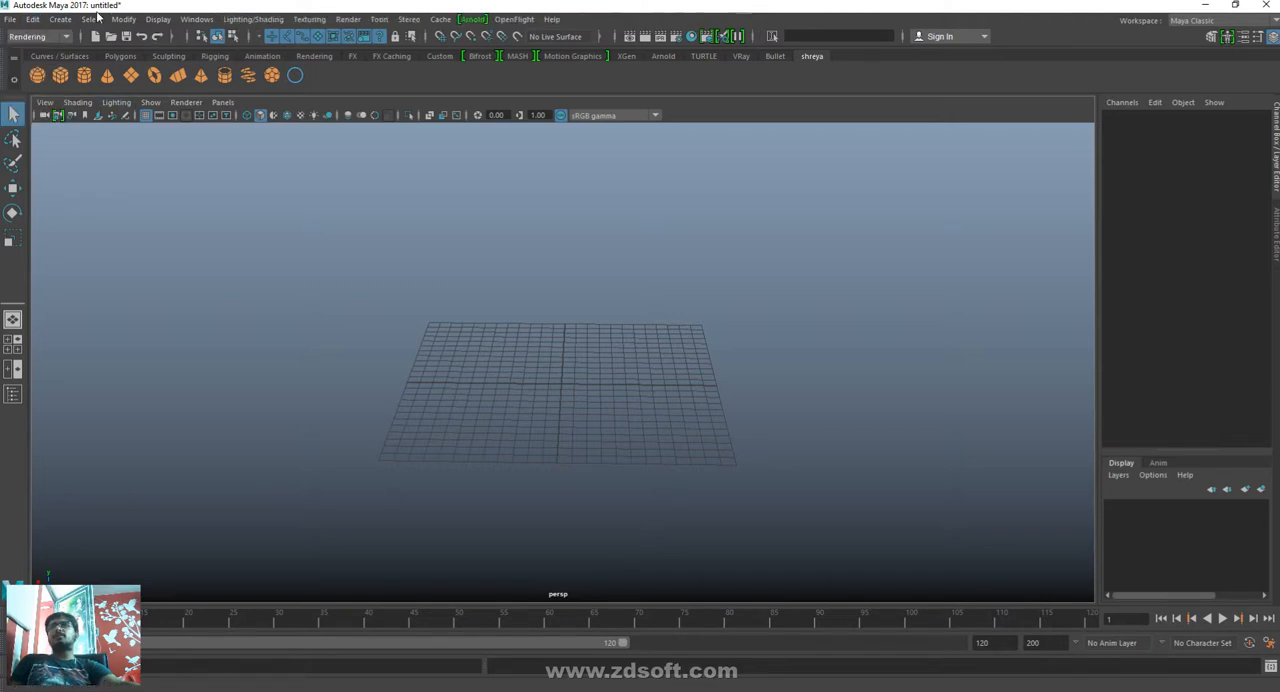
{"action": "left_click", "coordinate": [38, 37]}
{"action": "left_click", "coordinate": [30, 54]}
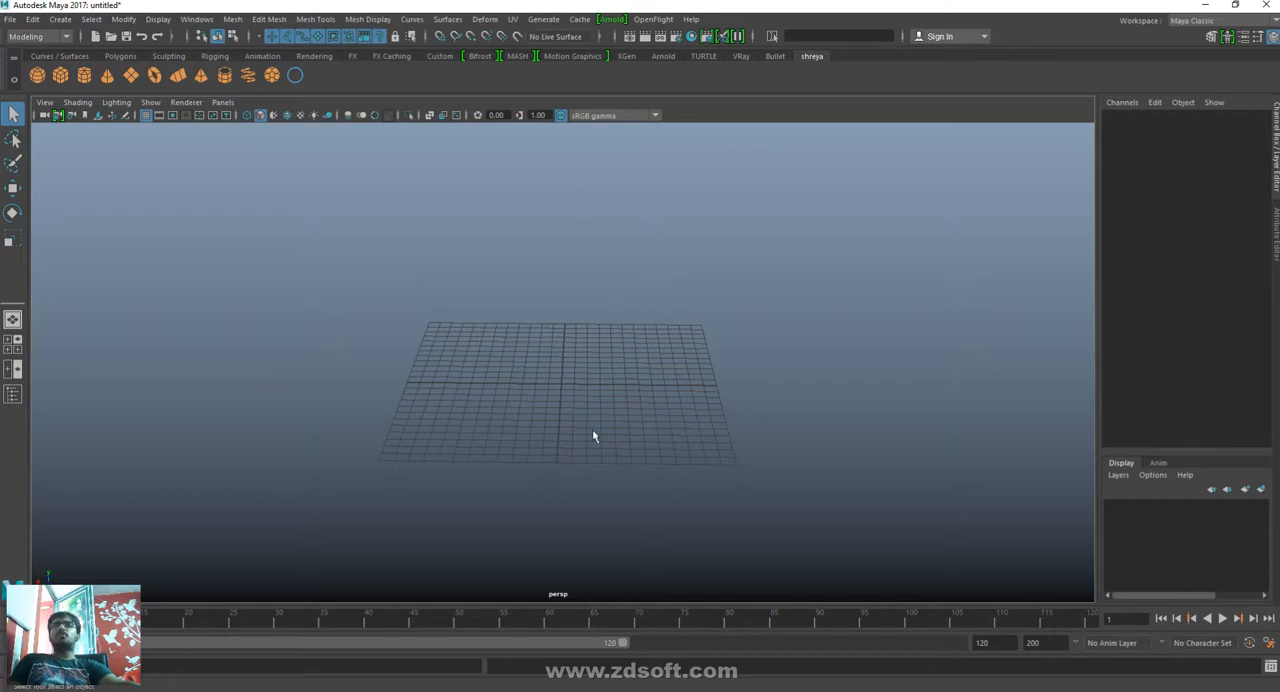
- Bring up the hotbox over the perspective view, browse its Modify and Surfaces commands with their submenus, and dismiss it
{"action": "key", "text": "space"}
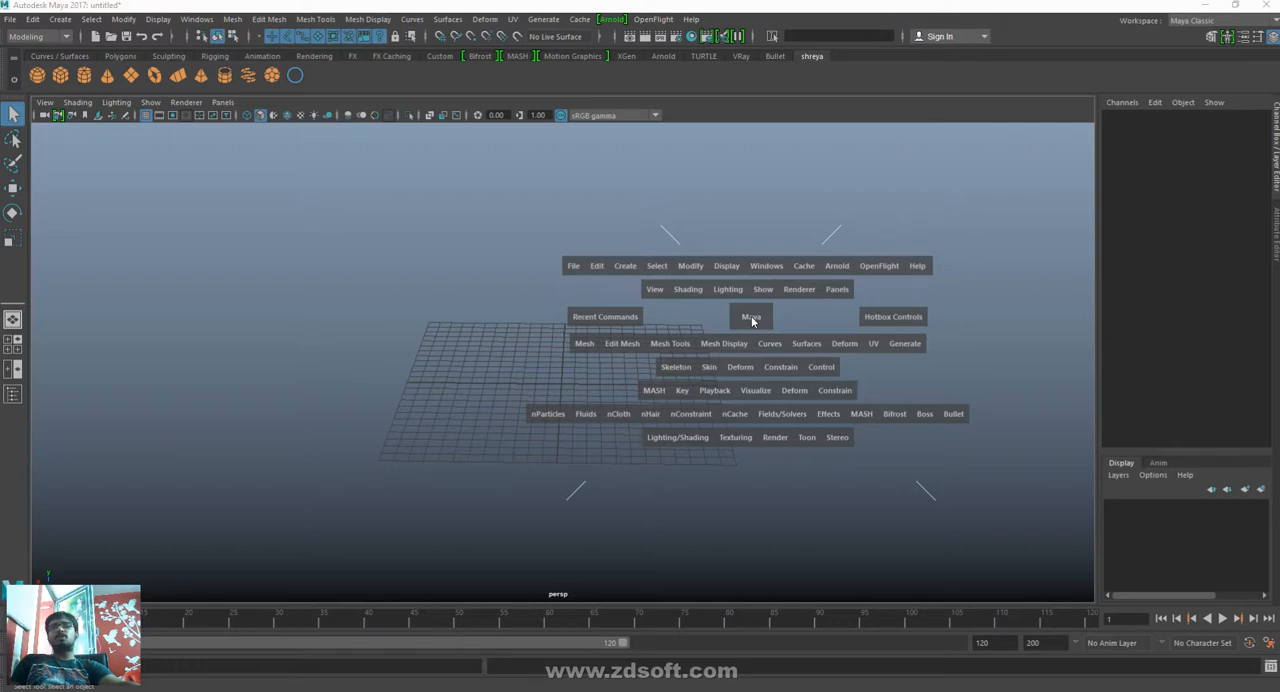
{"action": "left_click", "coordinate": [689, 268]}
{"action": "mouse_move", "coordinate": [715, 303]}
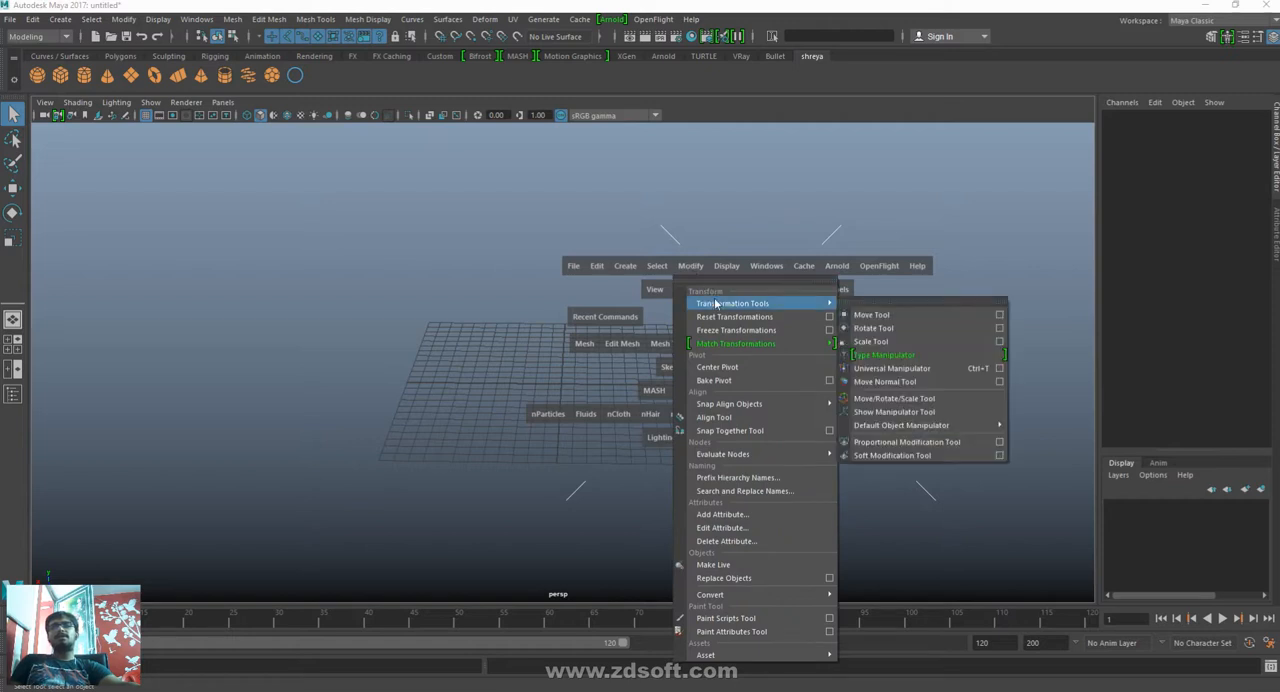
{"action": "mouse_move", "coordinate": [912, 430]}
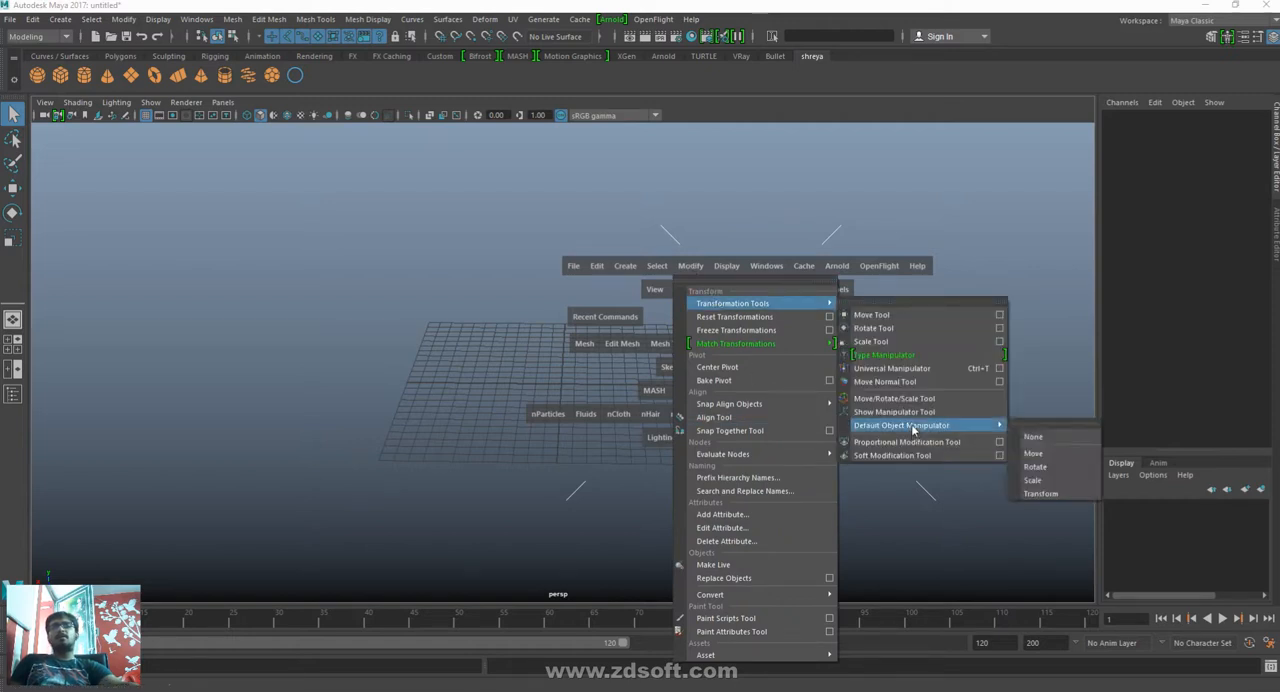
{"action": "mouse_move", "coordinate": [760, 454]}
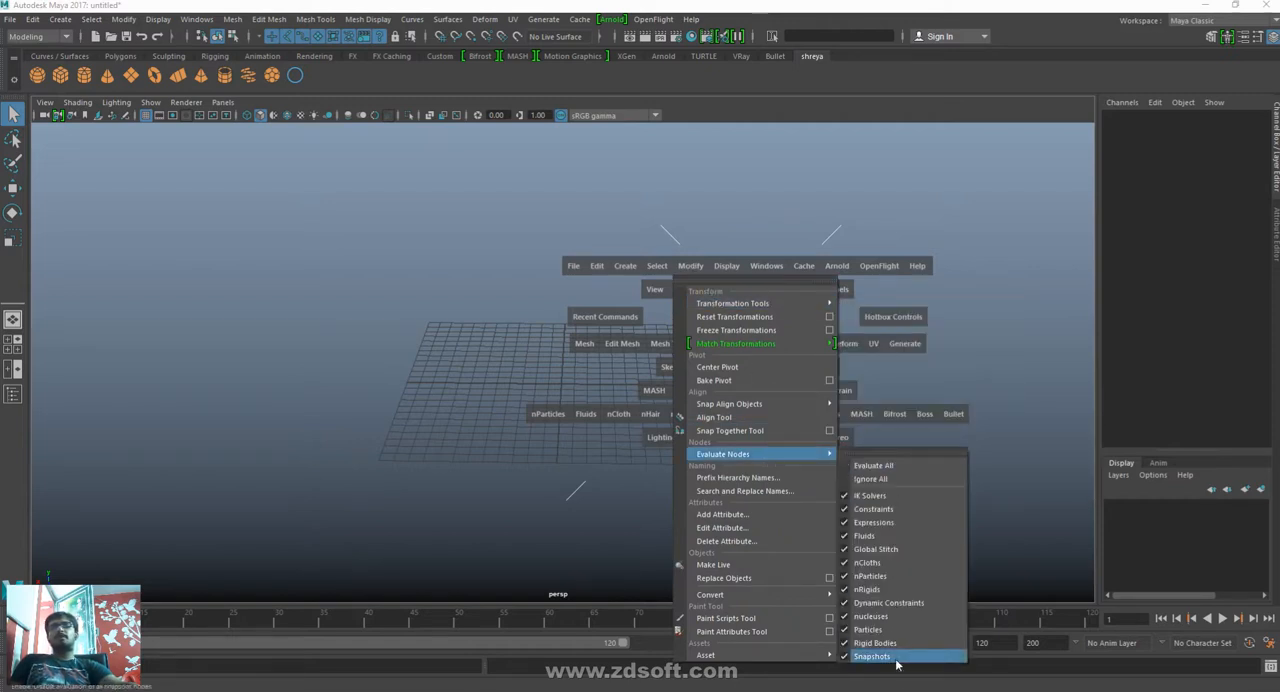
{"action": "left_click", "coordinate": [1064, 424]}
{"action": "left_click", "coordinate": [803, 348]}
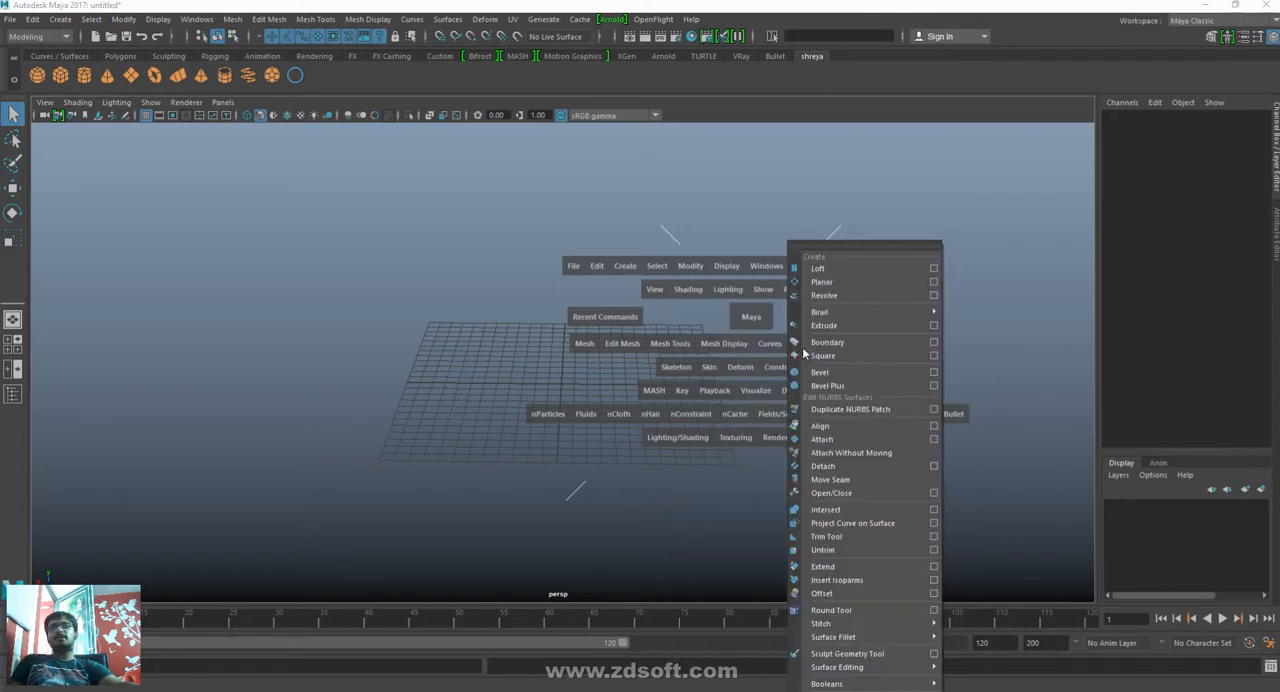
{"action": "mouse_move", "coordinate": [850, 311]}
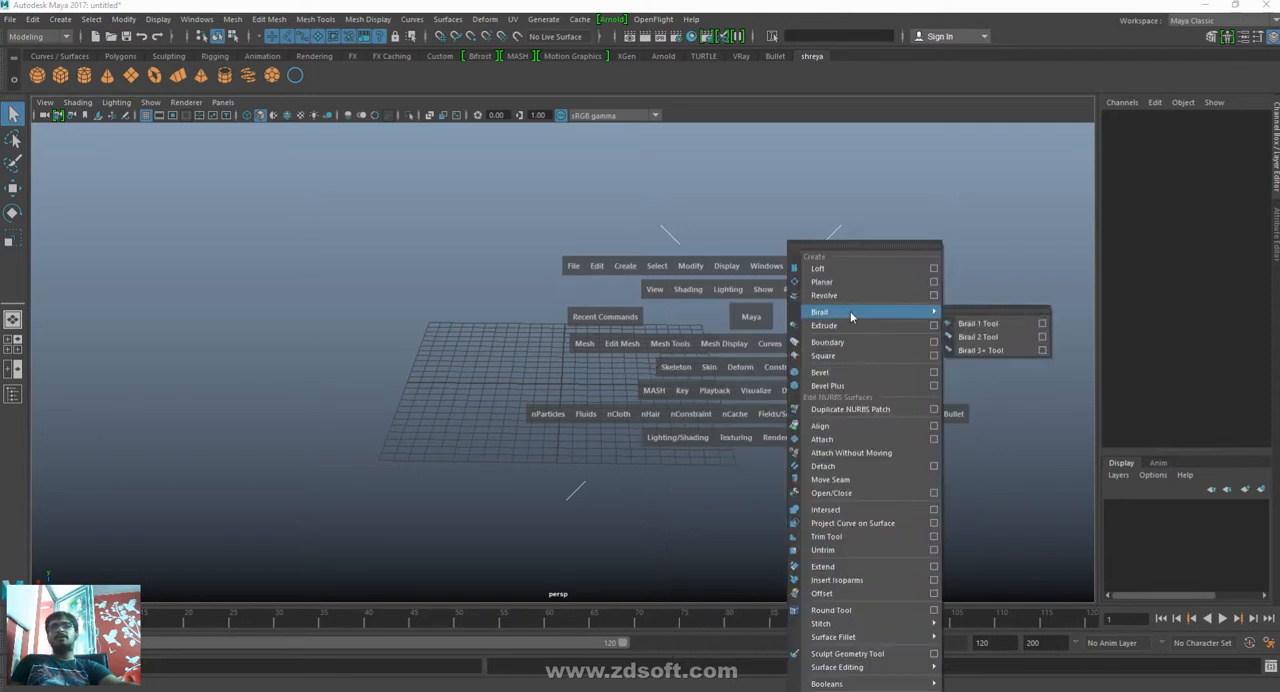
{"action": "mouse_move", "coordinate": [843, 637]}
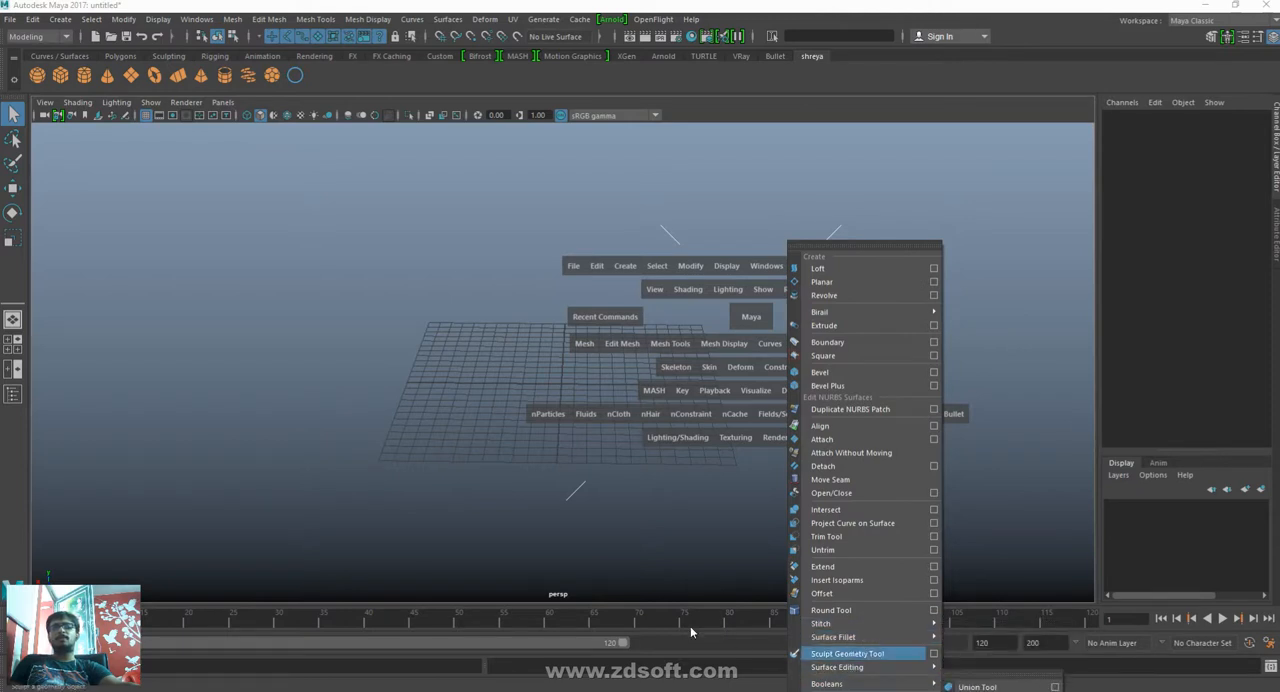
{"action": "key", "text": "space"}
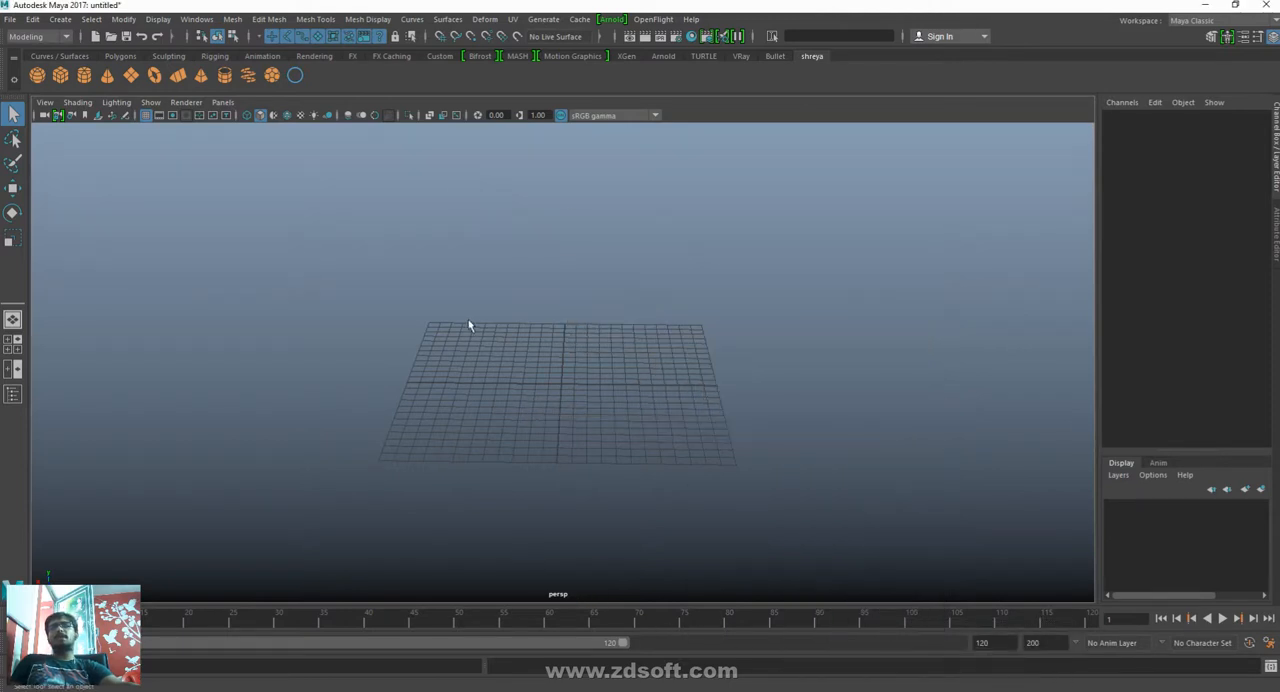
- Bring up the hotbox again and examine the marking menus in the zones surrounding its command rows
{"action": "key", "text": "space"}
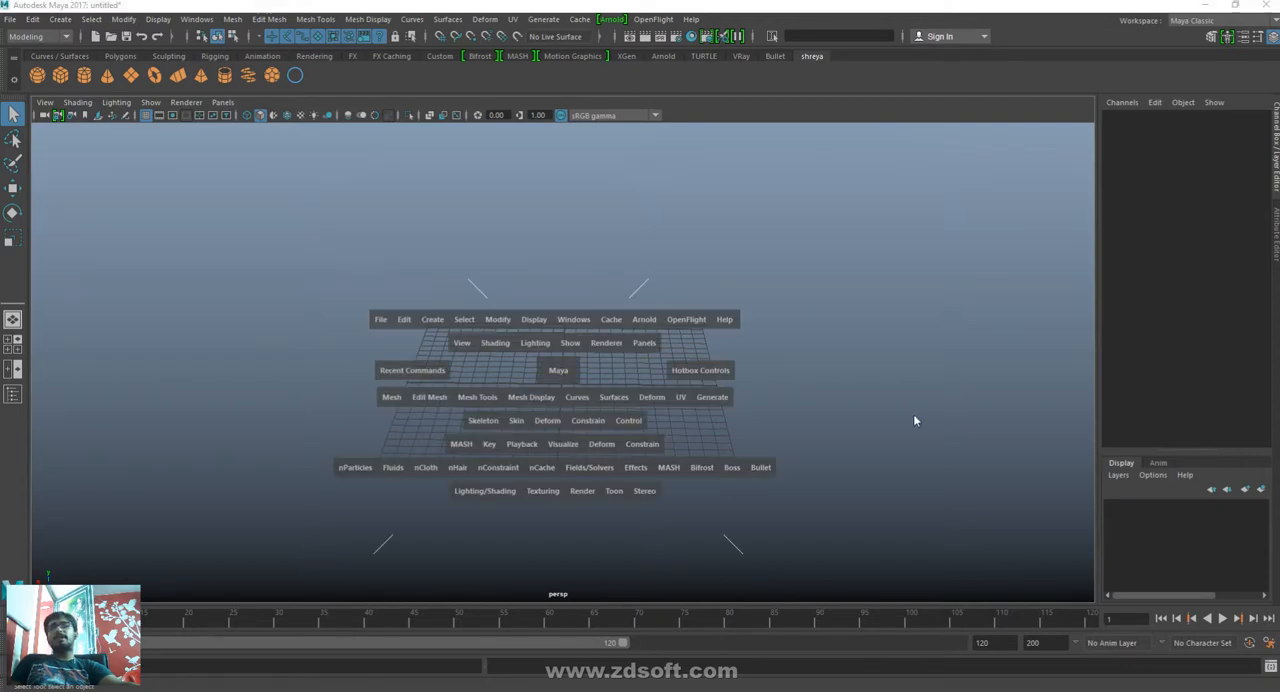
{"action": "left_click", "coordinate": [908, 360]}
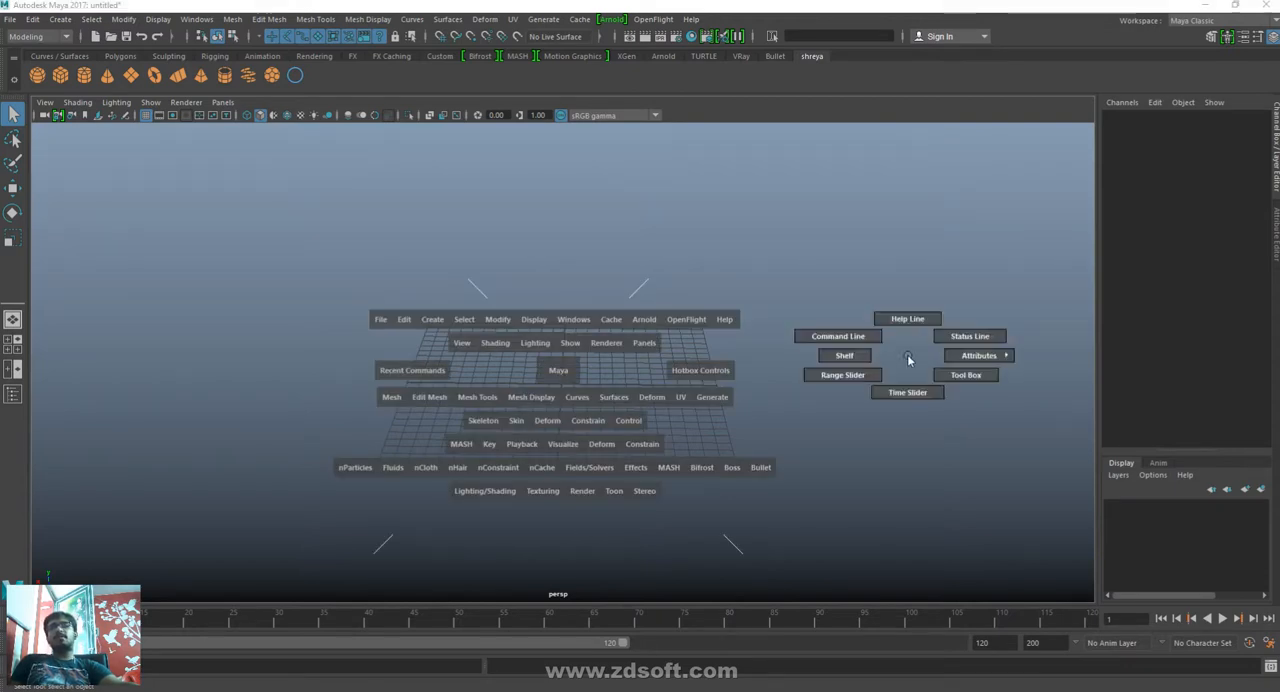
{"action": "left_click", "coordinate": [866, 237]}
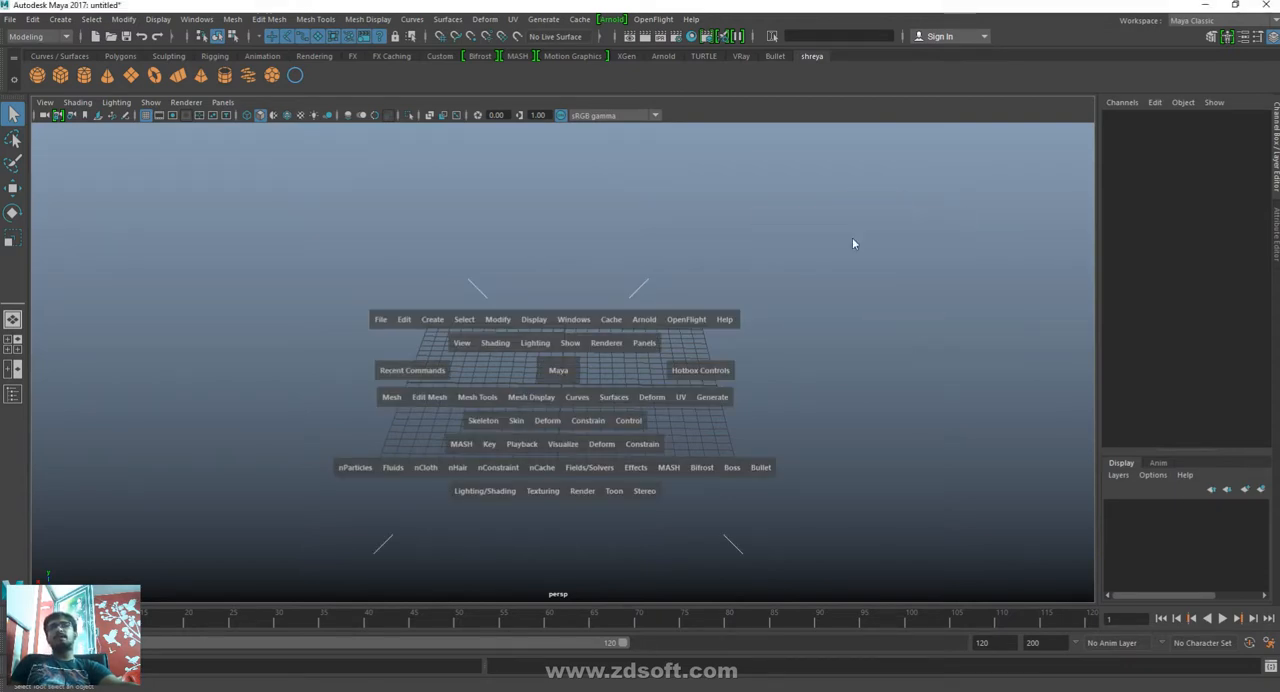
{"action": "left_click", "coordinate": [571, 220]}
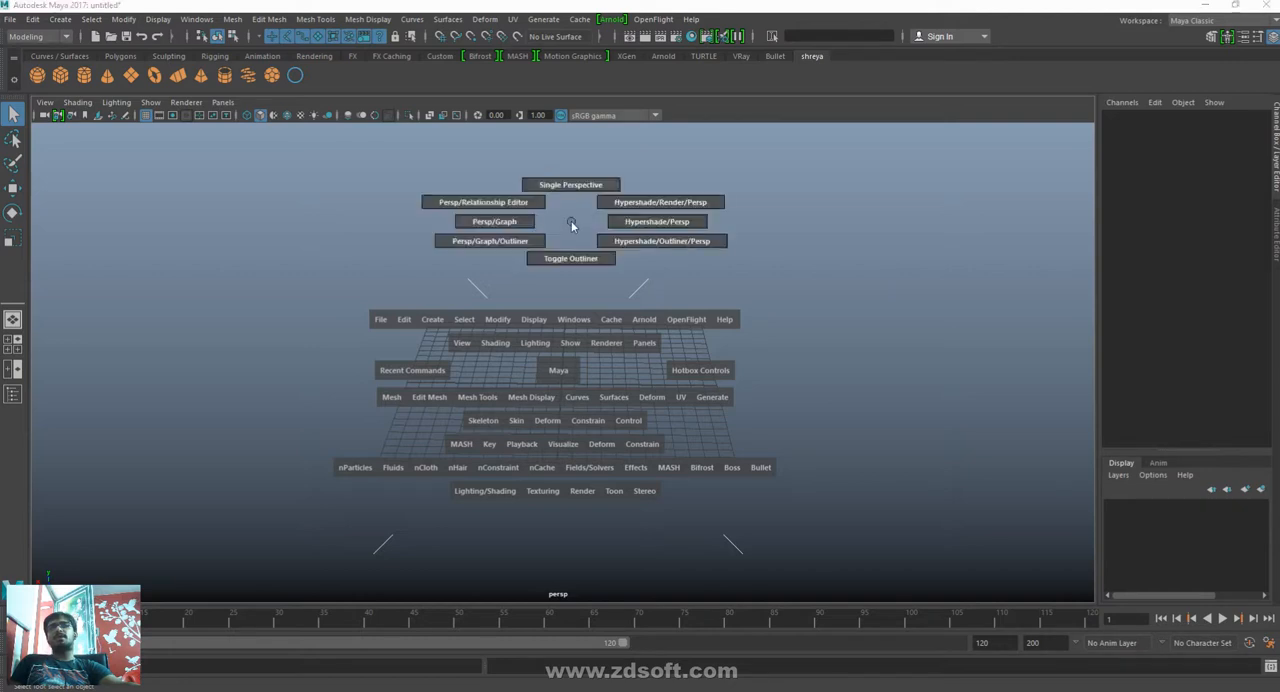
{"action": "left_click", "coordinate": [314, 244]}
{"action": "left_click", "coordinate": [295, 374]}
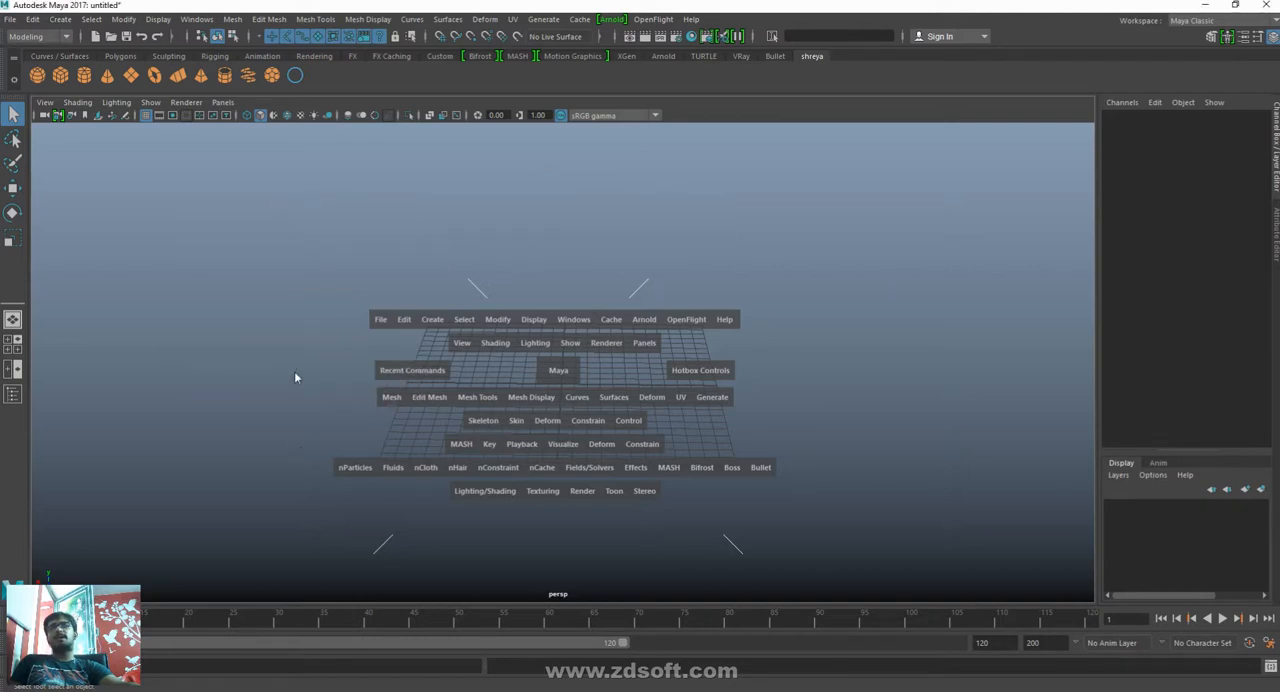
{"action": "left_click", "coordinate": [568, 550]}
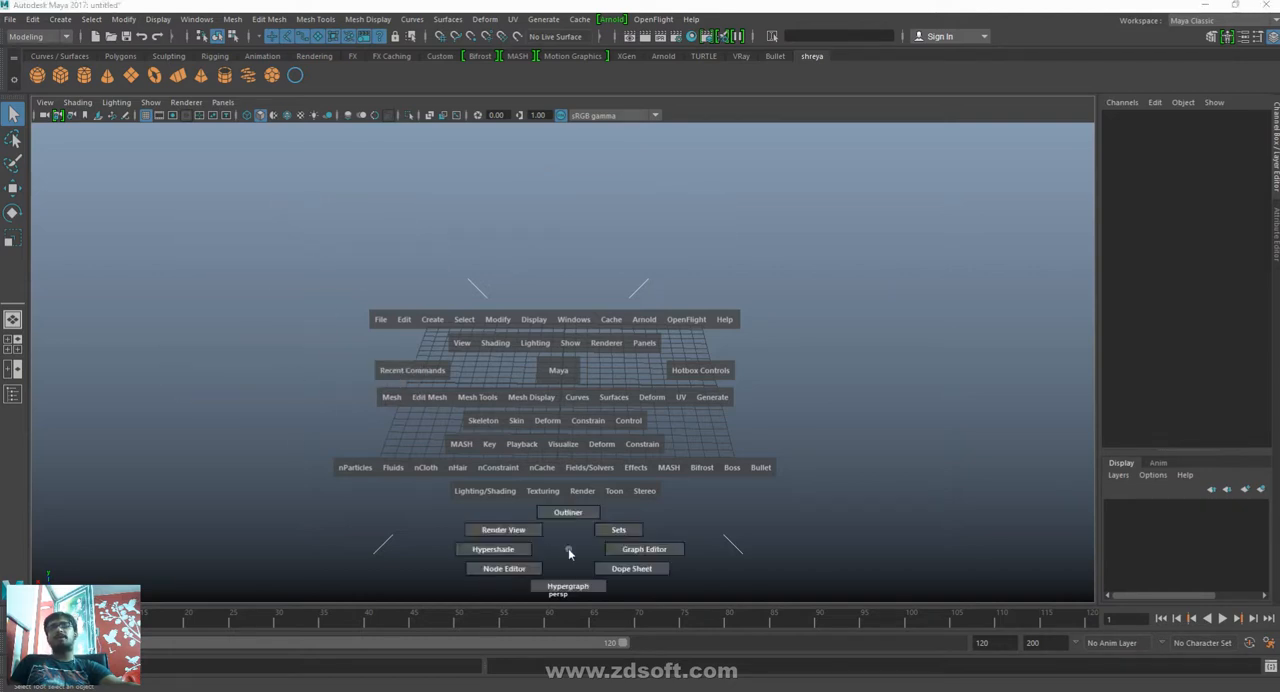
{"action": "left_click", "coordinate": [797, 500]}
{"action": "left_click", "coordinate": [305, 520]}
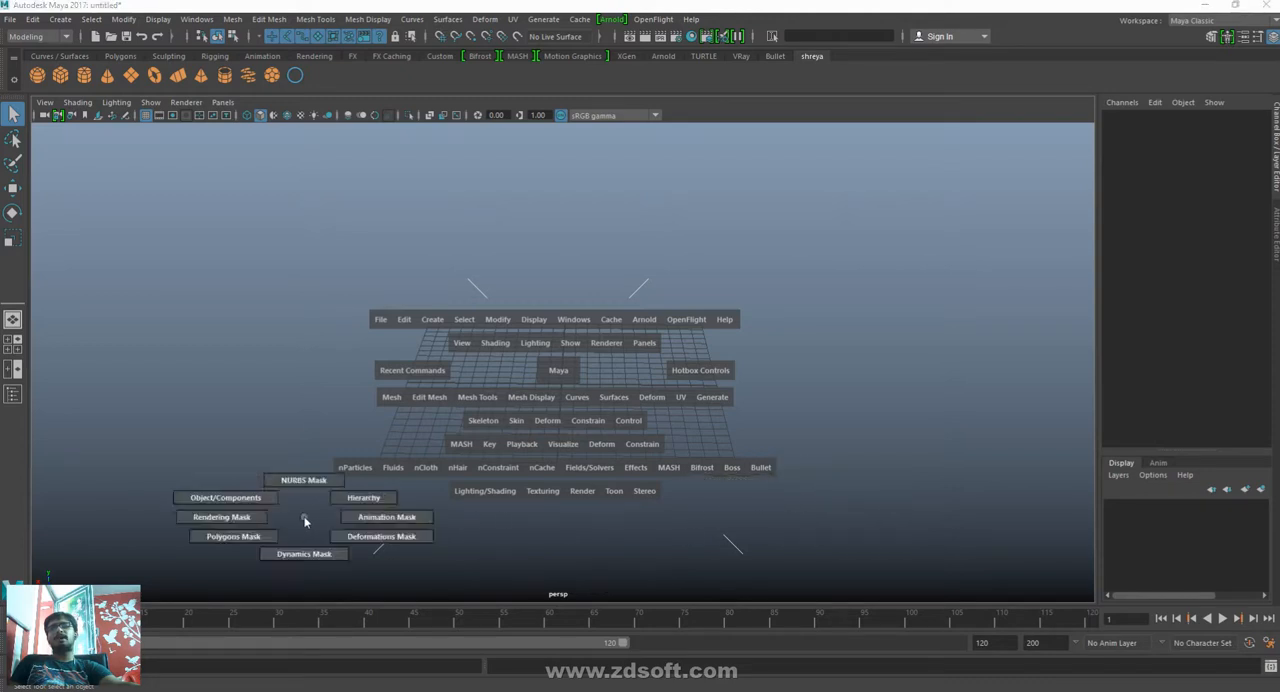
- Examine the hotbox's Curves commands and the camera view choices at its Maya centre, and close the hotbox
{"action": "left_click", "coordinate": [506, 460]}
{"action": "left_click", "coordinate": [580, 398]}
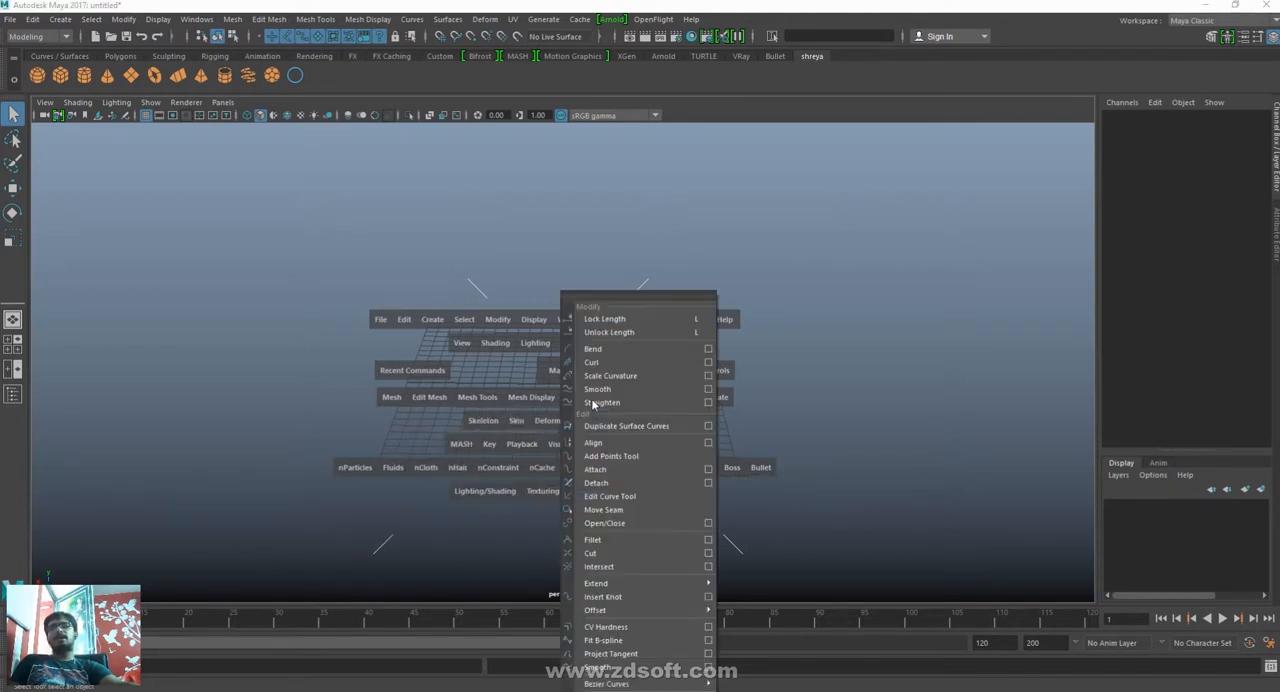
{"action": "left_click", "coordinate": [371, 423]}
{"action": "left_click", "coordinate": [560, 373]}
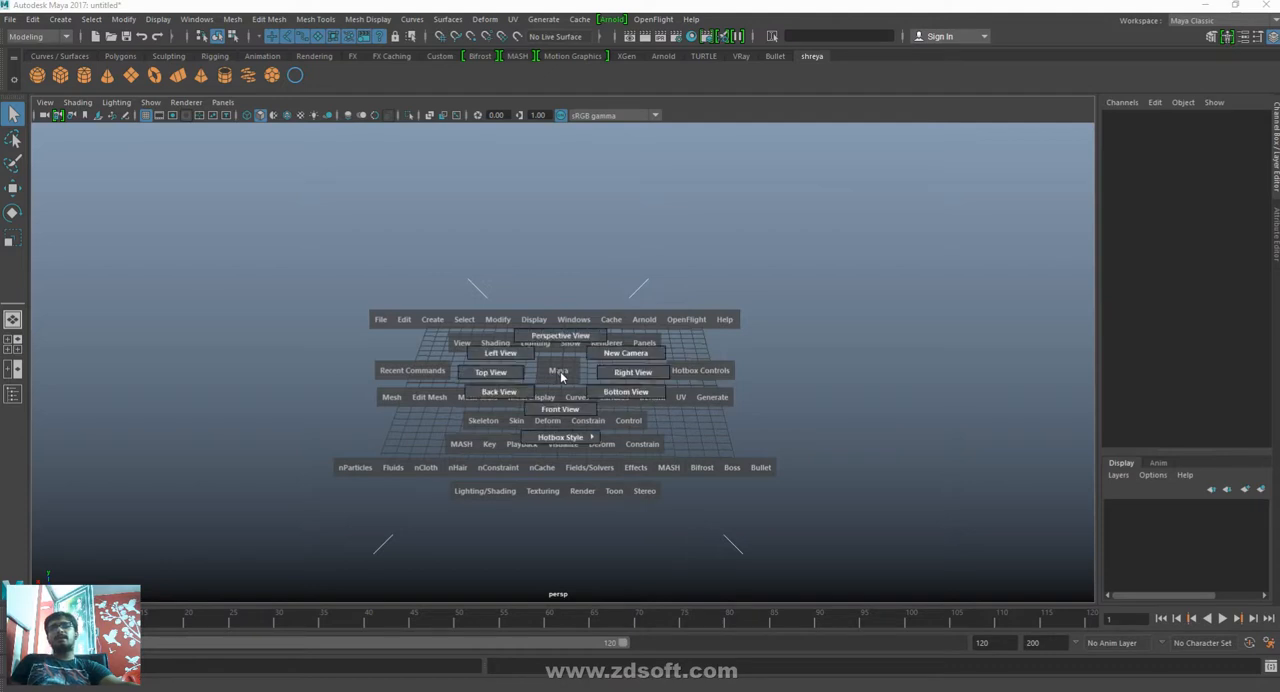
{"action": "key", "text": "space"}
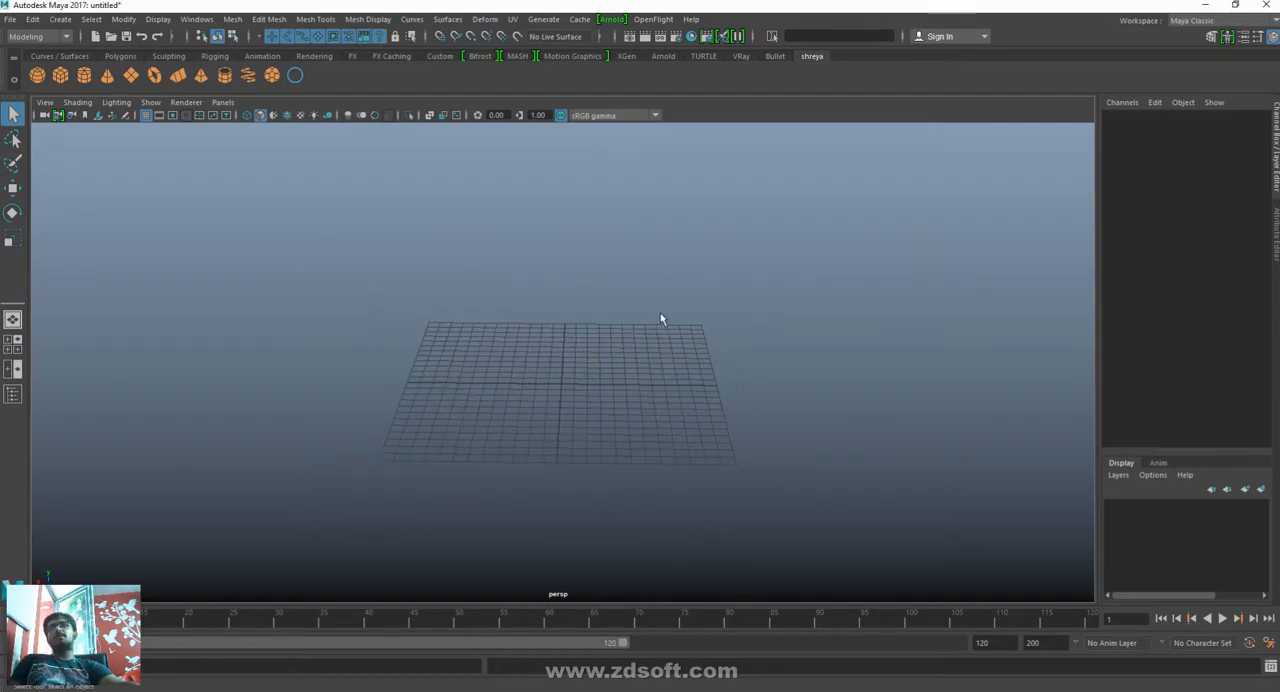
- Switch the viewport to the front view through the hotbox's centre zone and return it to the perspective view
{"action": "key", "text": "space"}
{"action": "key", "text": "space"}
{"action": "key", "text": "space"}
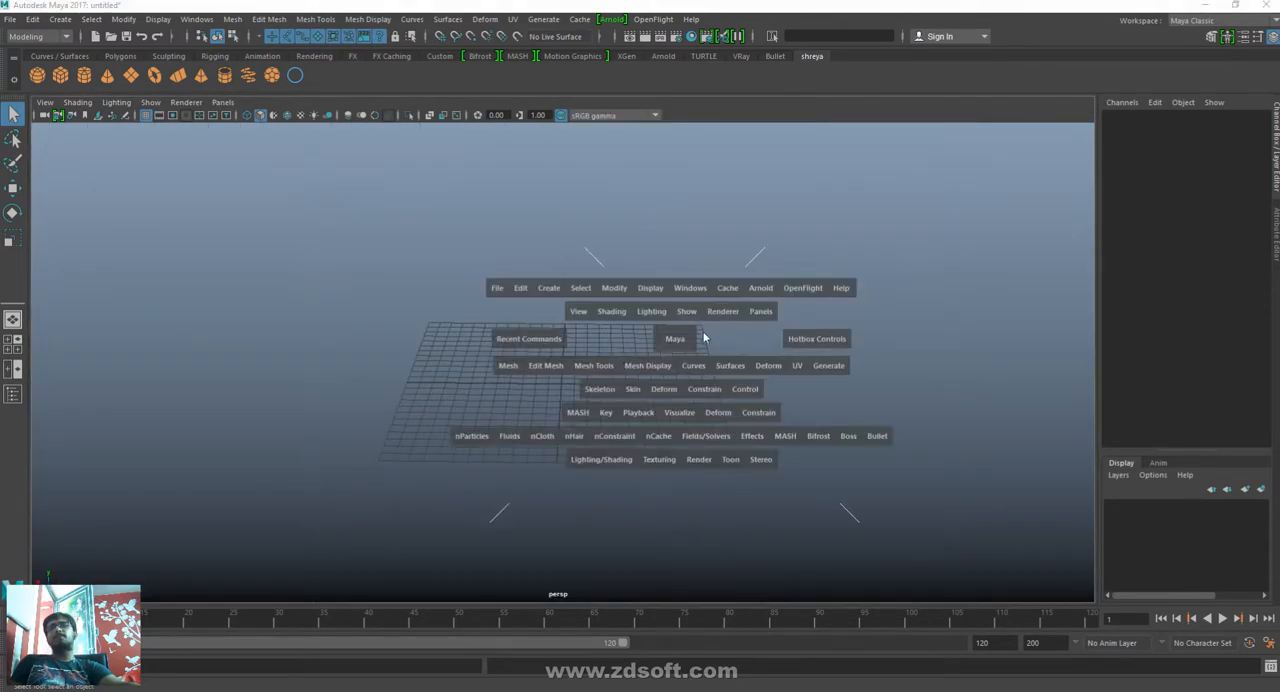
{"action": "left_click", "coordinate": [671, 345]}
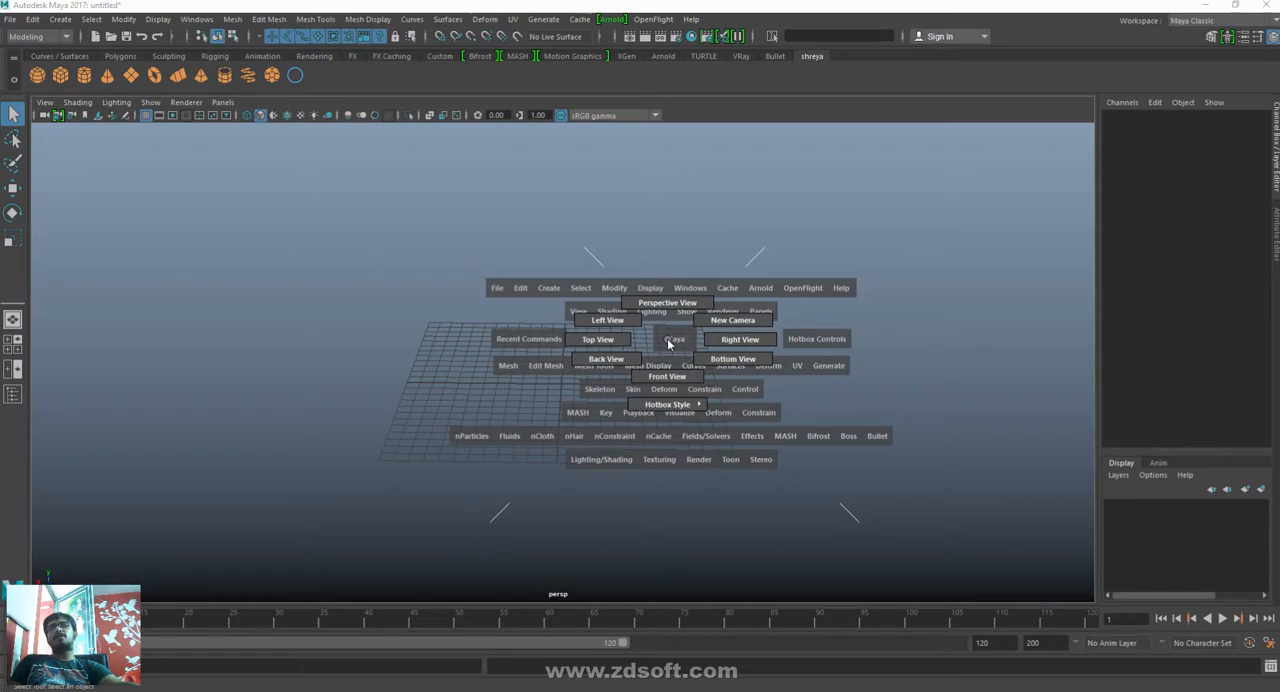
{"action": "left_click_drag", "start_coordinate": [669, 344], "coordinate": [669, 379]}
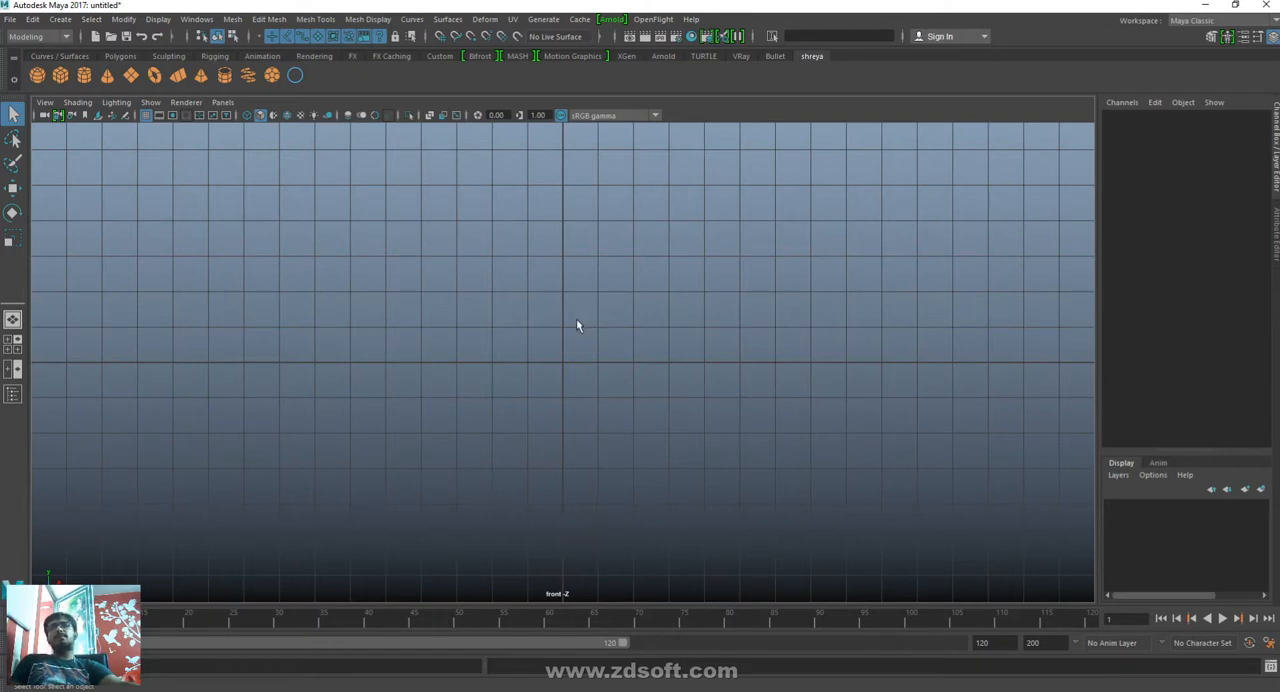
{"action": "key", "text": "space"}
{"action": "left_click_drag", "start_coordinate": [576, 325], "coordinate": [576, 92]}
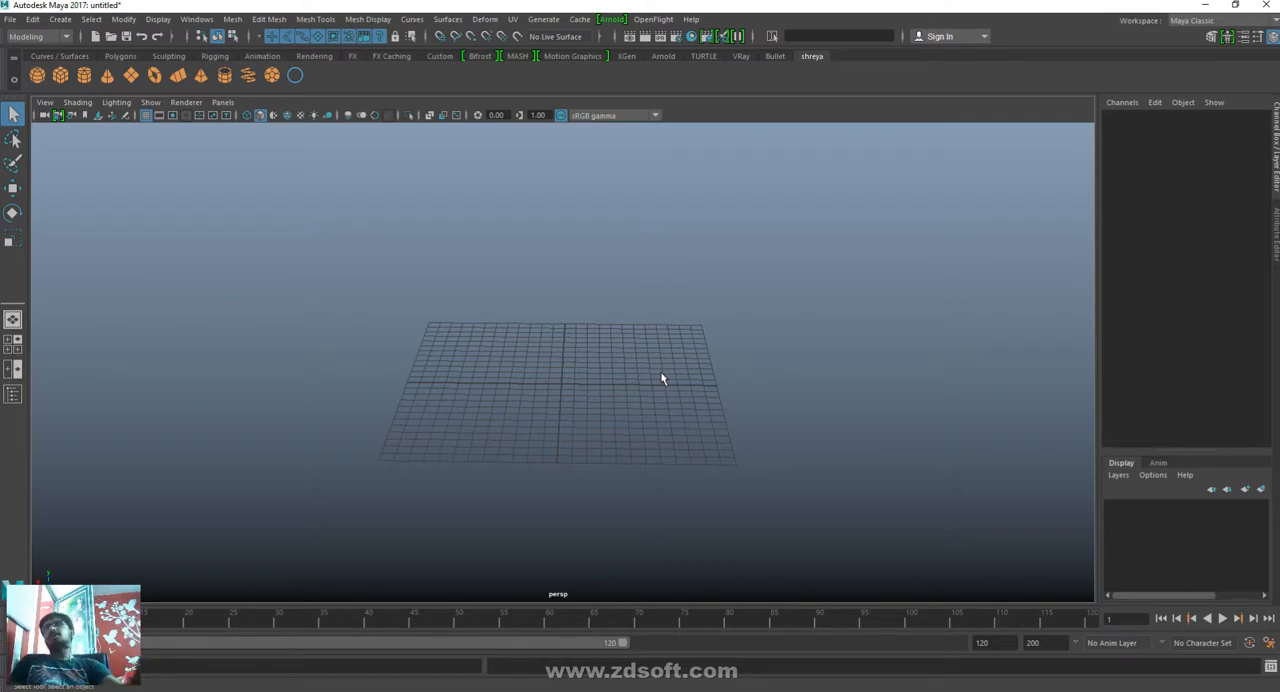
- Create a polygon sphere with a radius of about 7.6 near the centre of the grid
{"action": "left_click", "coordinate": [60, 19]}
{"action": "mouse_move", "coordinate": [100, 66]}
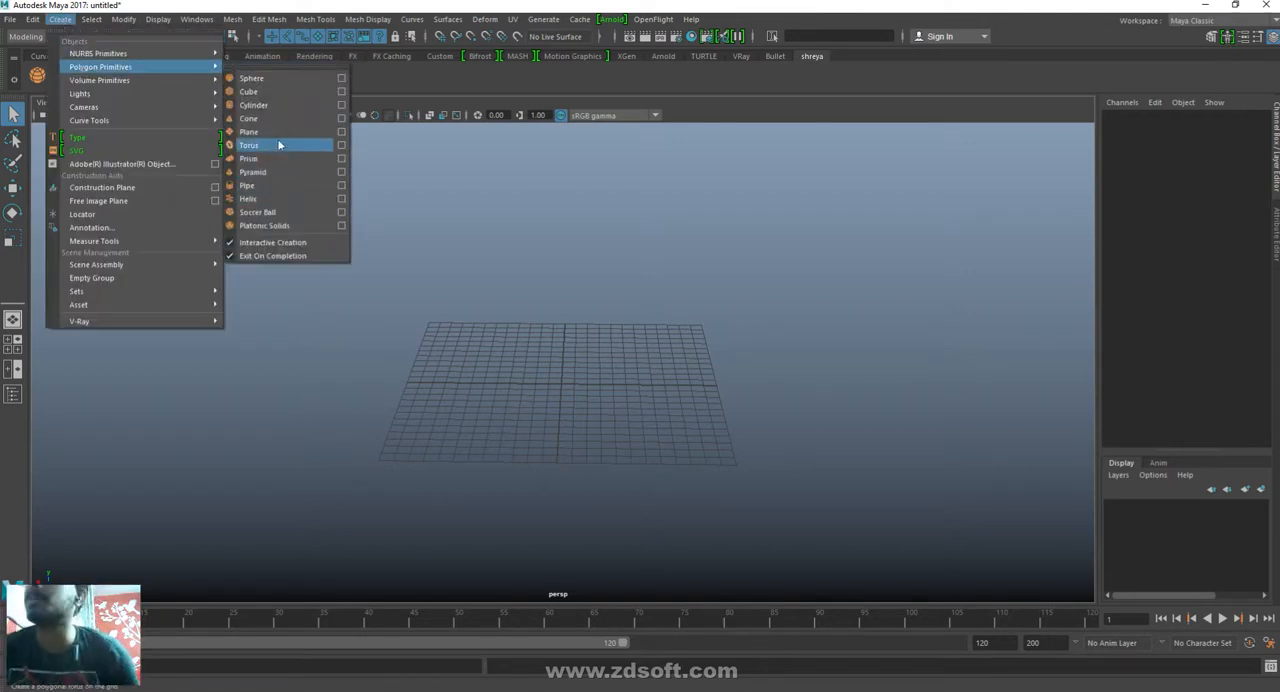
{"action": "left_click", "coordinate": [251, 78]}
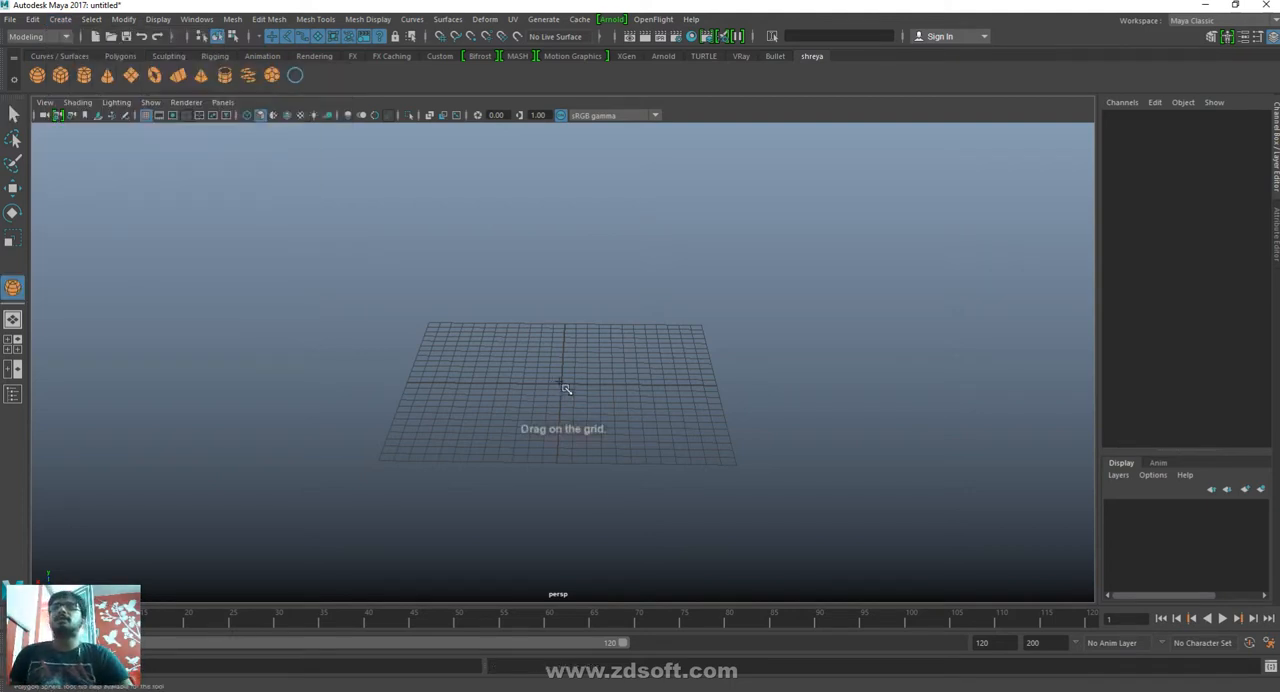
{"action": "left_click_drag", "start_coordinate": [562, 386], "coordinate": [656, 419]}
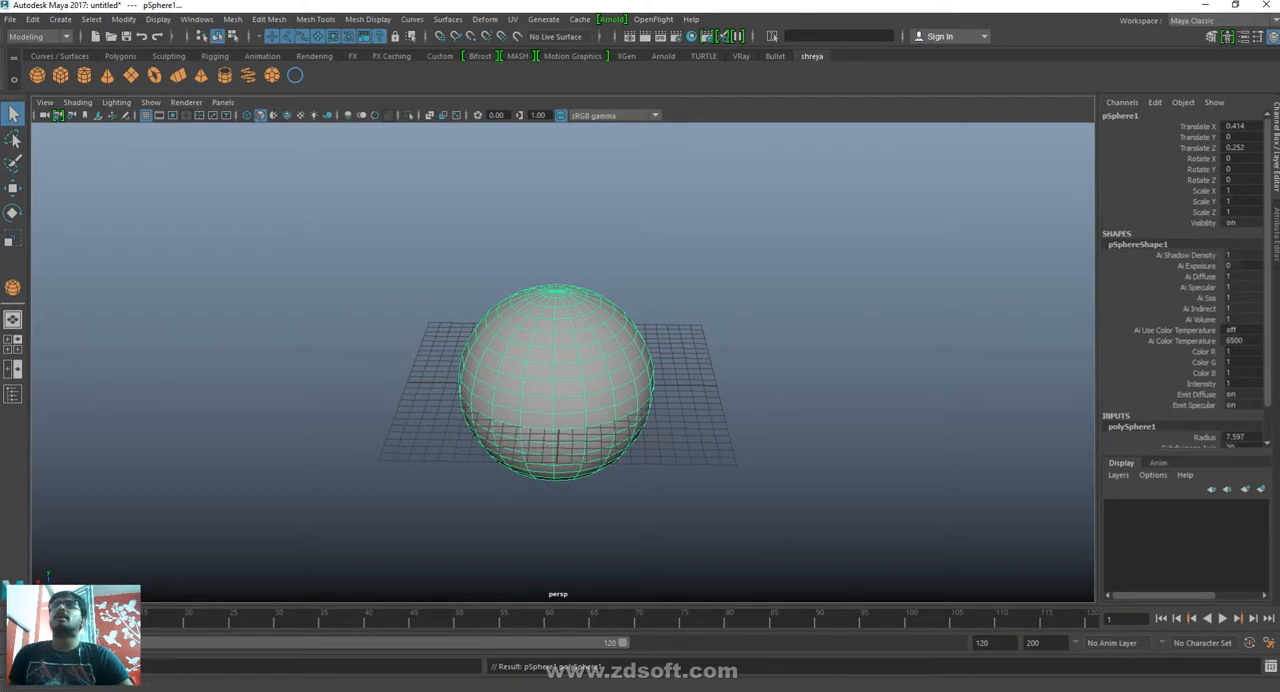
- Create a polygon cube about 8.9 wide on the grid beside the sphere and activate the Move tool
{"action": "left_click", "coordinate": [60, 21]}
{"action": "mouse_move", "coordinate": [130, 67]}
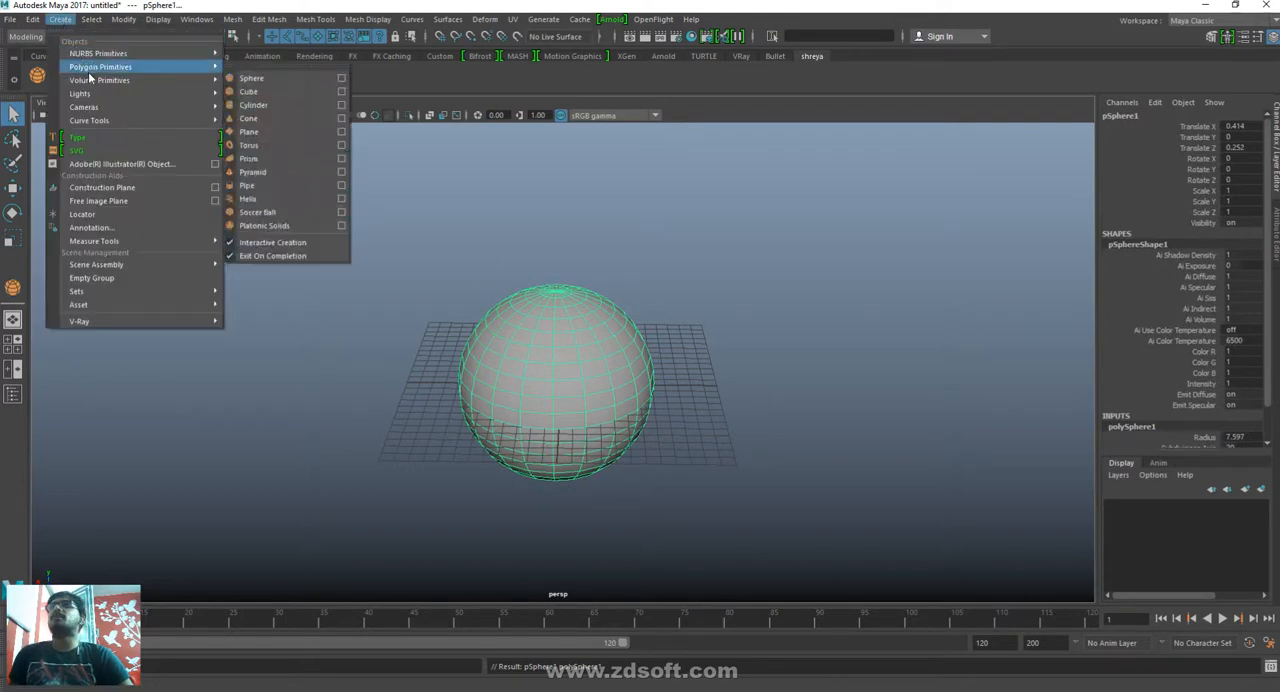
{"action": "left_click", "coordinate": [248, 91]}
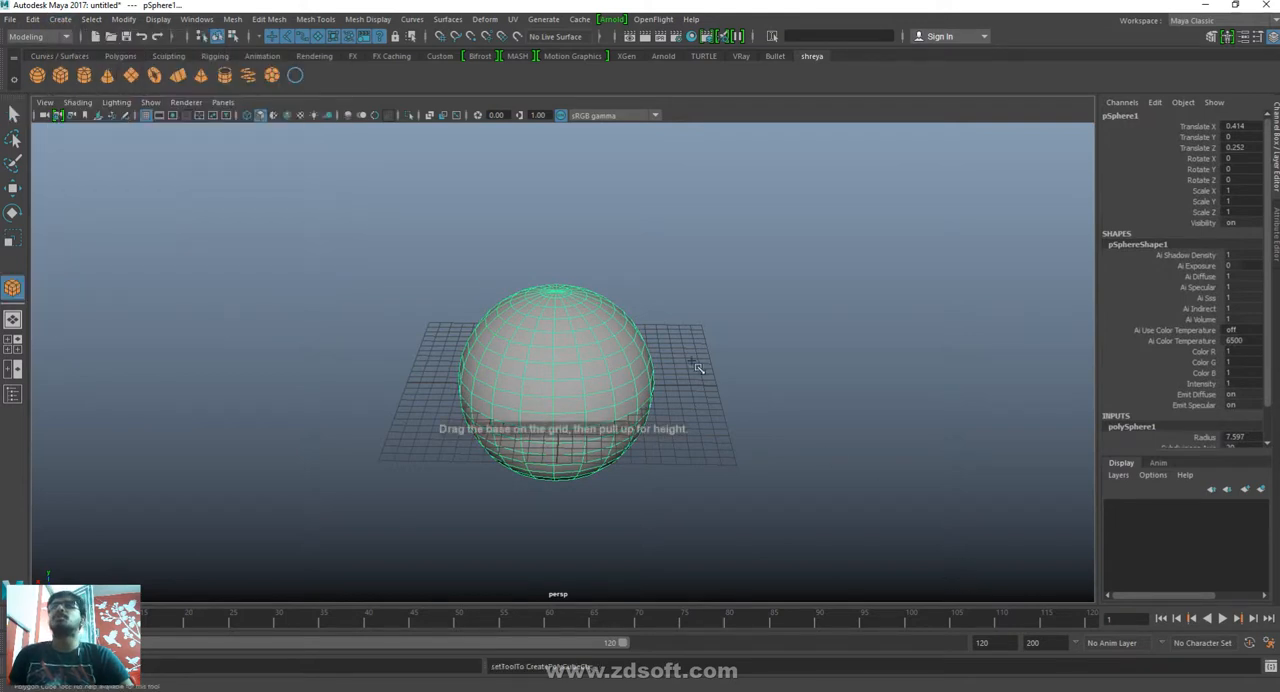
{"action": "left_click_drag", "start_coordinate": [696, 366], "coordinate": [845, 299]}
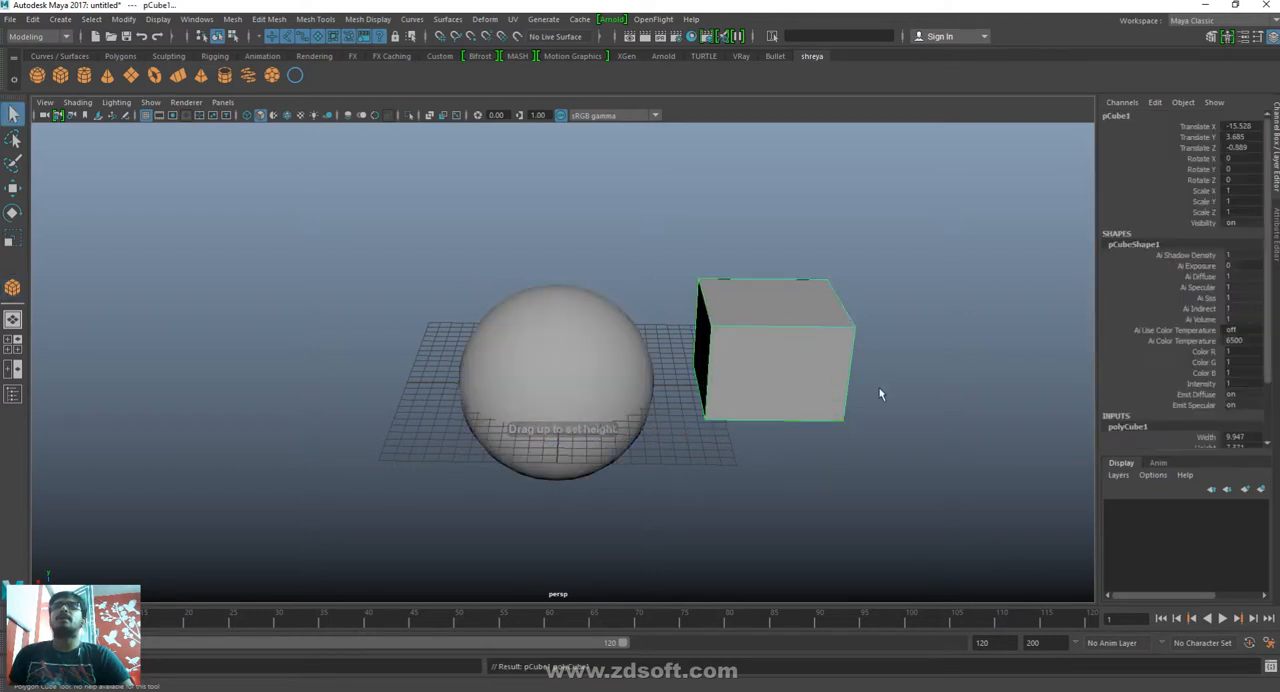
{"action": "key", "text": "w"}
- Select the sphere and the cube individually and clear the selection
{"action": "left_click", "coordinate": [560, 417]}
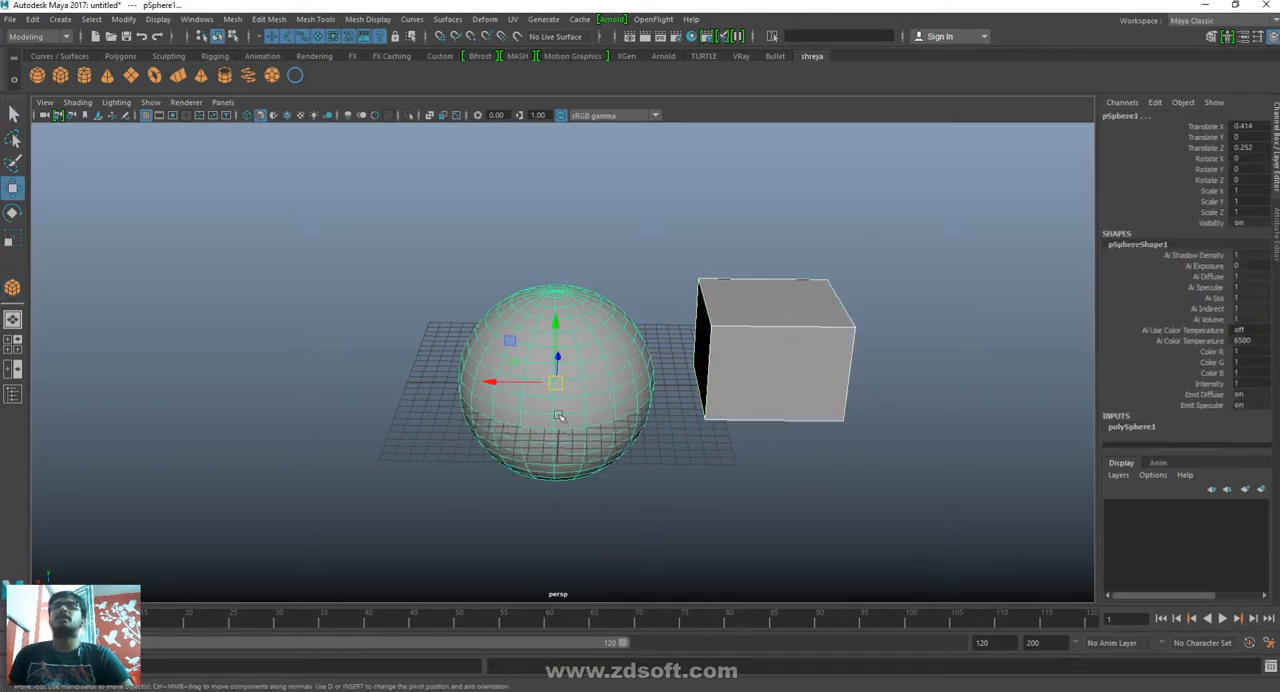
{"action": "left_click", "coordinate": [807, 372]}
{"action": "left_click", "coordinate": [931, 353]}
{"action": "left_click", "coordinate": [622, 386]}
{"action": "left_click", "coordinate": [735, 388]}
{"action": "left_click", "coordinate": [656, 509]}
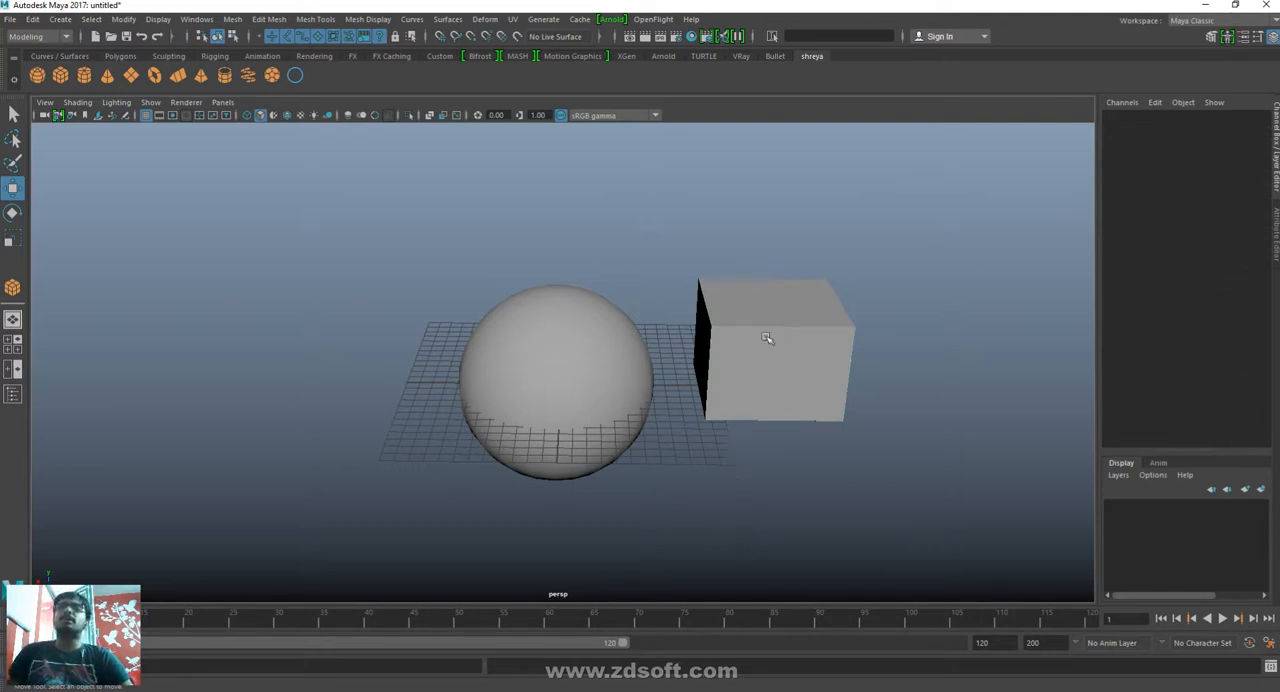
- Select the sphere and cube together, cycle them through standard and cage display to smooth mesh preview, and clear the selection
{"action": "left_click_drag", "start_coordinate": [866, 456], "coordinate": [560, 252]}
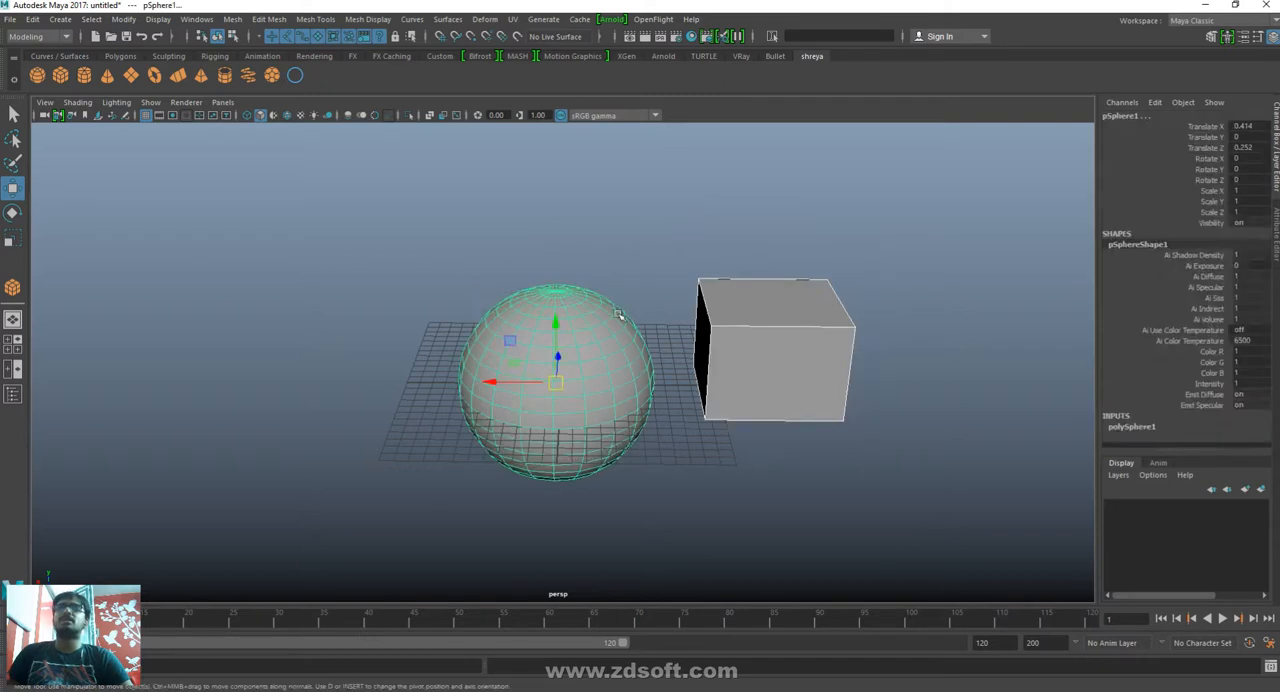
{"action": "left_click_drag", "start_coordinate": [396, 242], "coordinate": [905, 542]}
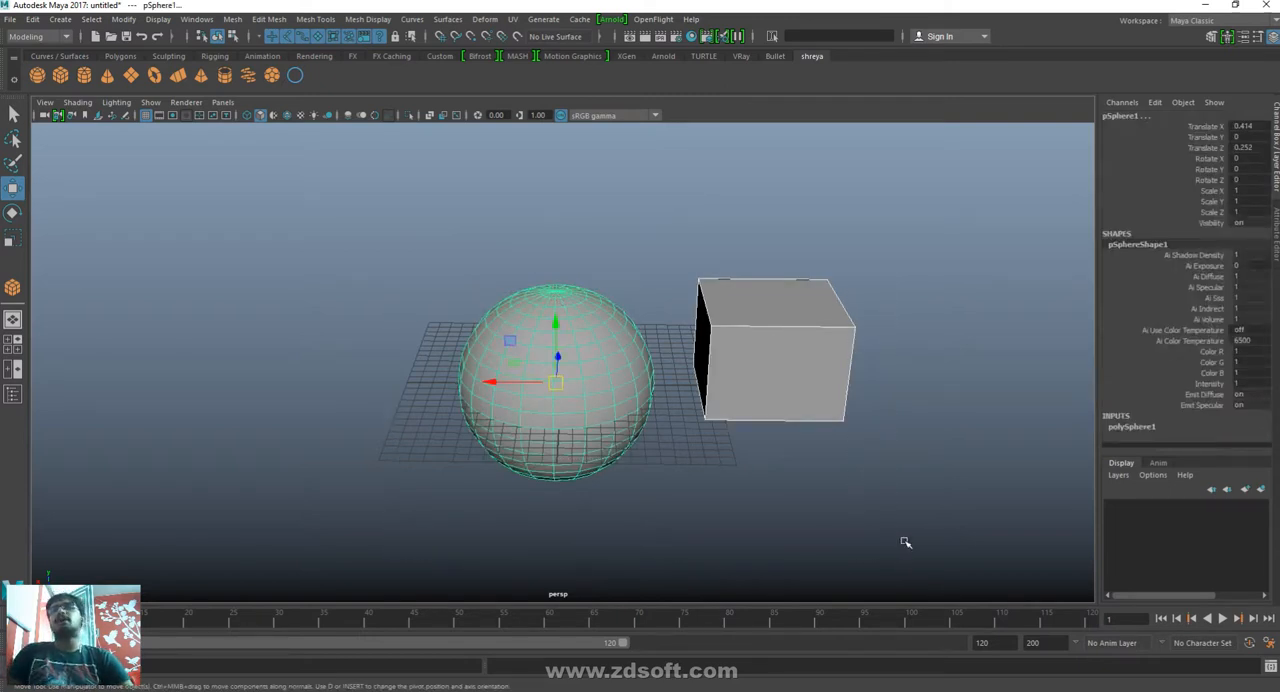
{"action": "key", "text": "1"}
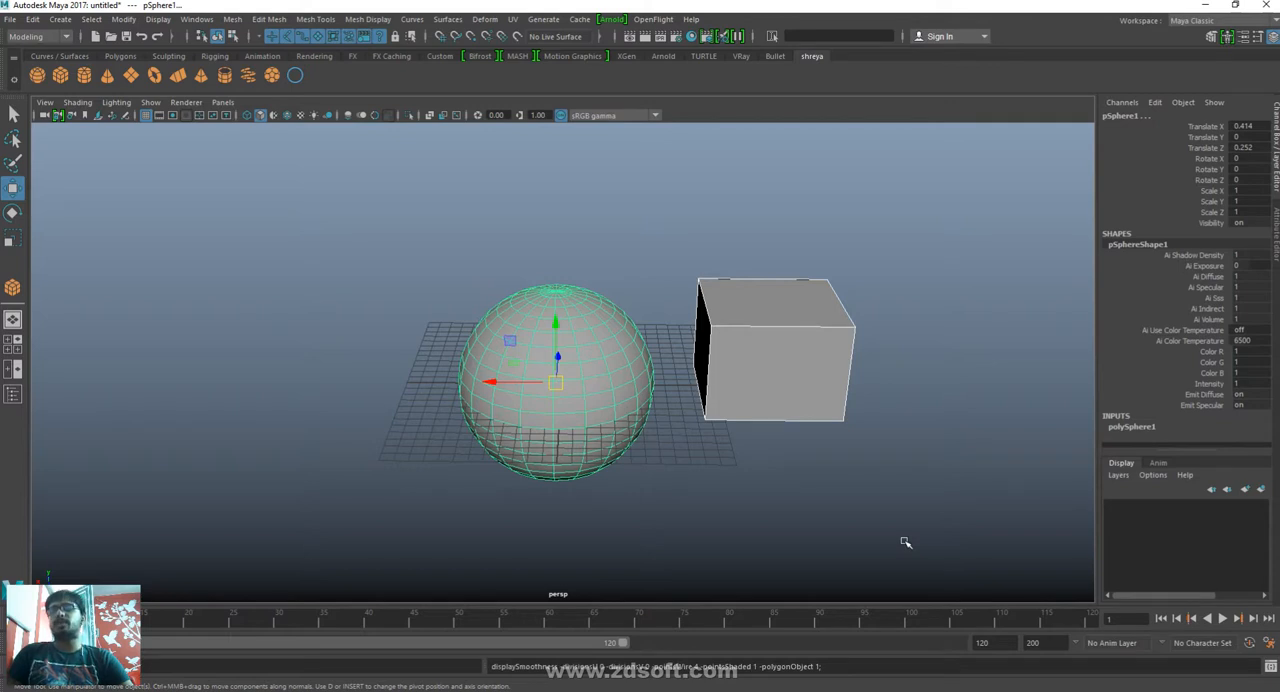
{"action": "key", "text": "2"}
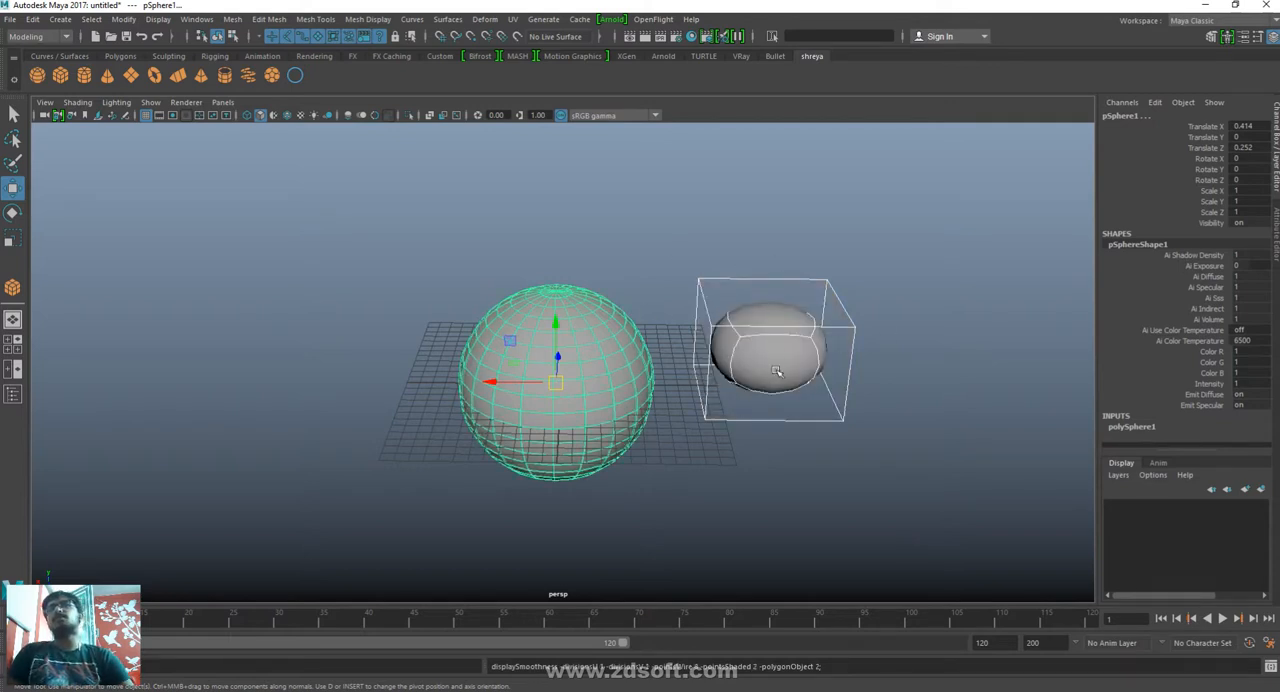
{"action": "key", "text": "3"}
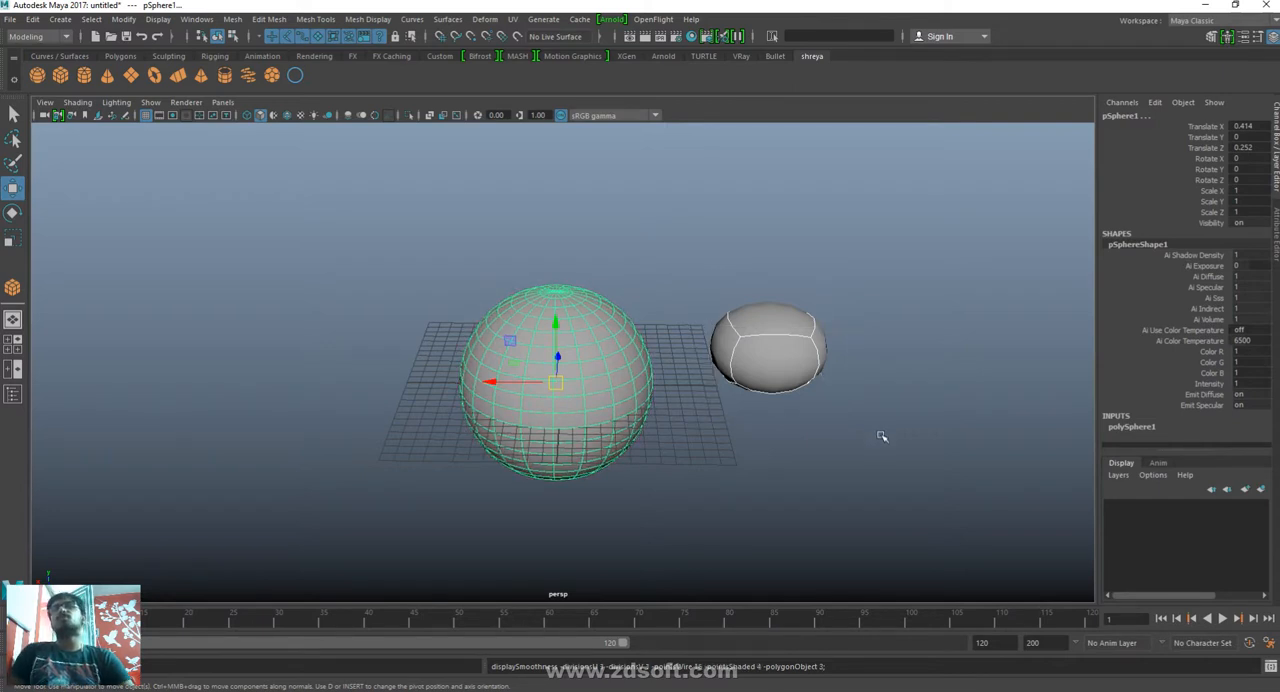
{"action": "left_click", "coordinate": [876, 432]}
{"action": "left_click", "coordinate": [786, 357]}
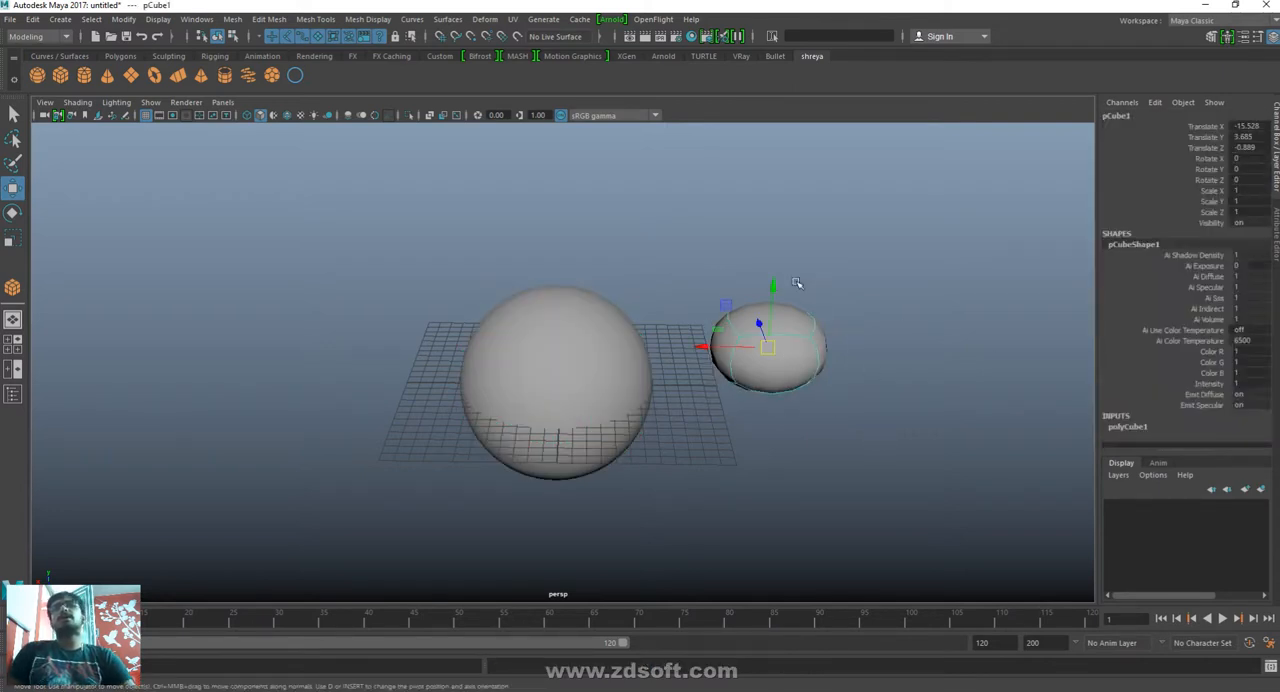
{"action": "left_click", "coordinate": [904, 464]}
- Create a polygon cylinder with a radius of about 2.7 and a height of about 11.7 beside the sphere
{"action": "right_click_drag", "start_coordinate": [905, 490], "coordinate": [790, 485], "text": "shift"}
{"action": "left_click_drag", "start_coordinate": [747, 456], "coordinate": [829, 465]}
{"action": "key", "text": "w"}
{"action": "key", "text": "Delete"}
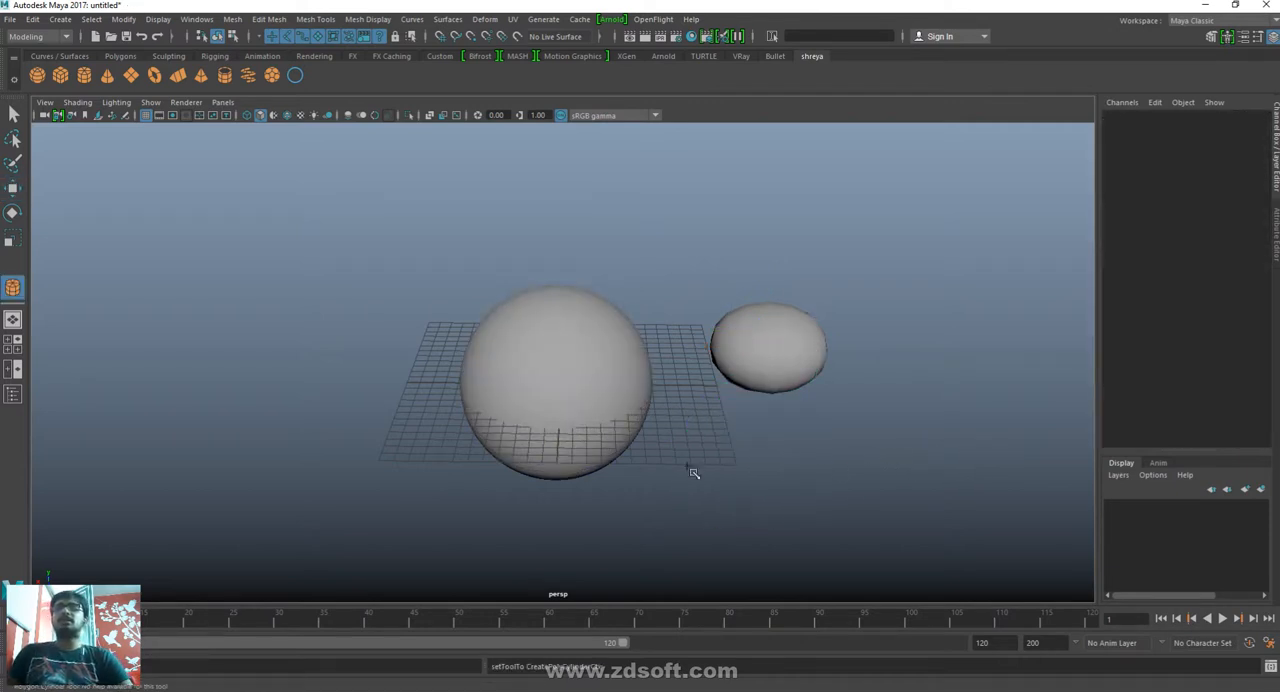
{"action": "right_click_drag", "start_coordinate": [875, 473], "coordinate": [691, 469], "text": "shift"}
{"action": "left_click_drag", "start_coordinate": [748, 437], "coordinate": [791, 434]}
{"action": "left_click_drag", "start_coordinate": [791, 434], "coordinate": [818, 277]}
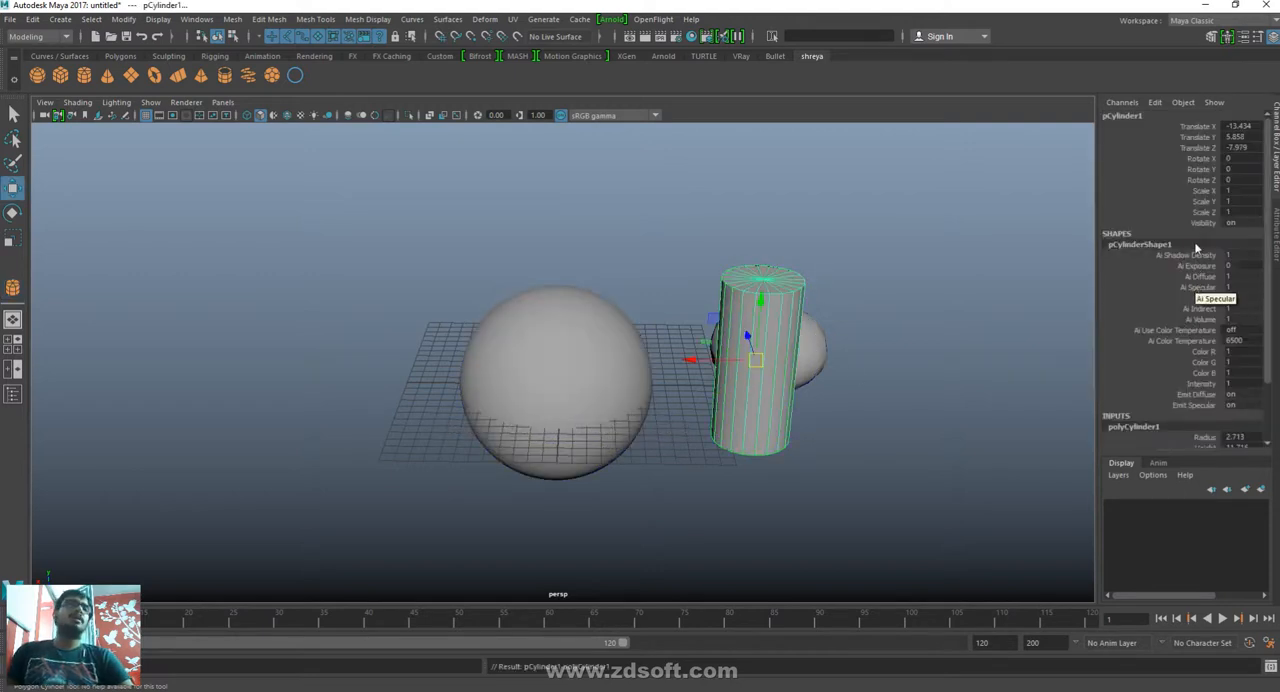
- Set the cylinder's Subdivisions Height to 28
{"action": "scroll", "coordinate": [1134, 434], "scroll_direction": "down", "scroll_amount": 2}
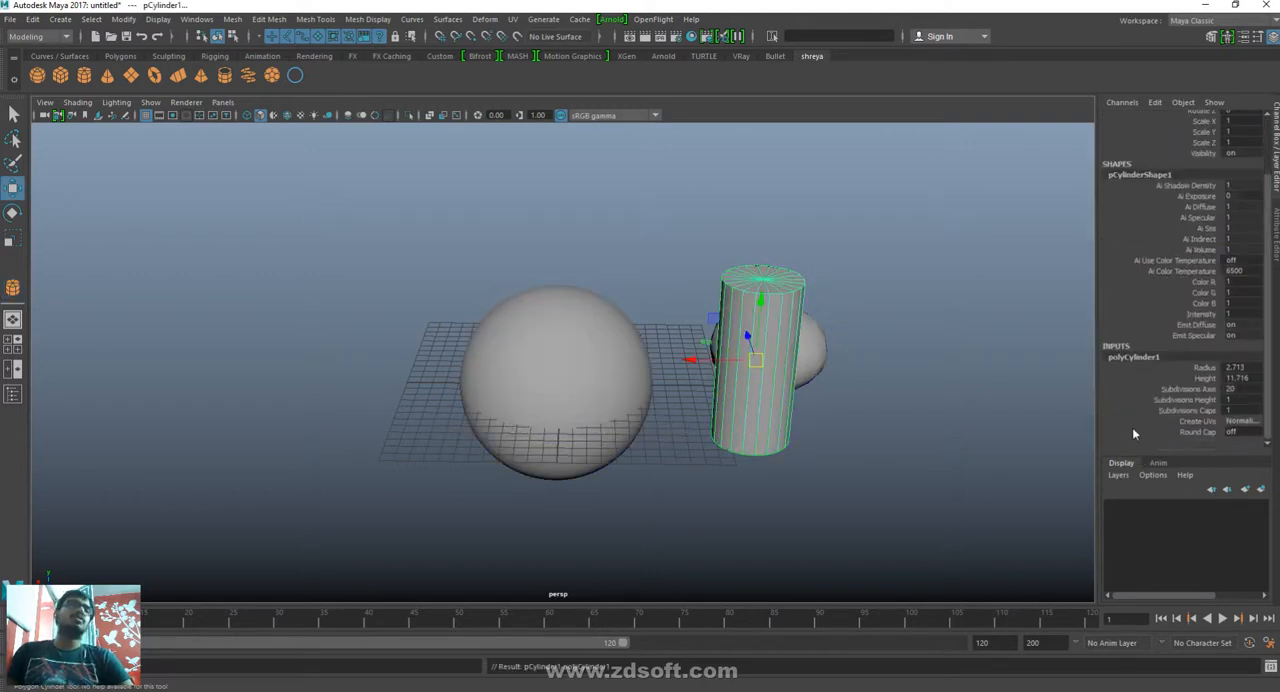
{"action": "left_click", "coordinate": [1186, 400]}
{"action": "middle_click_drag", "start_coordinate": [966, 443], "coordinate": [1077, 447]}
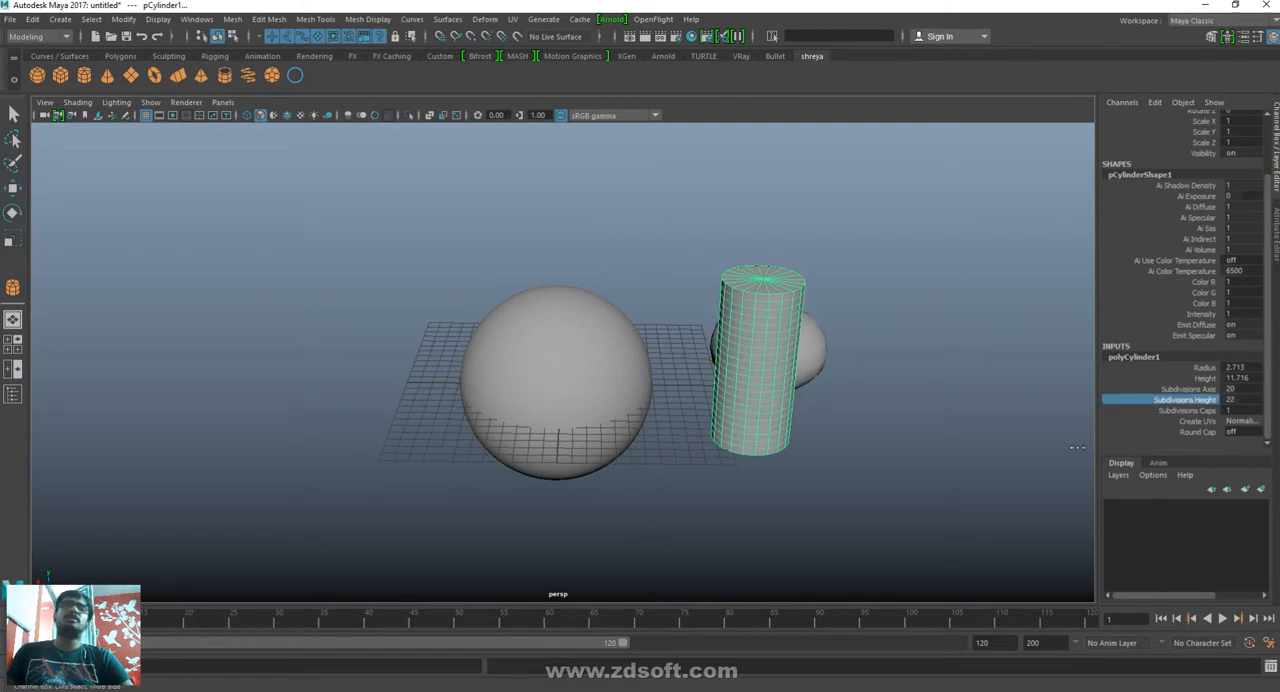
- Compare the subdivided cylinder's edges with smooth mesh preview on and off
{"action": "left_click", "coordinate": [881, 403]}
{"action": "left_click", "coordinate": [784, 324]}
{"action": "left_click", "coordinate": [965, 334]}
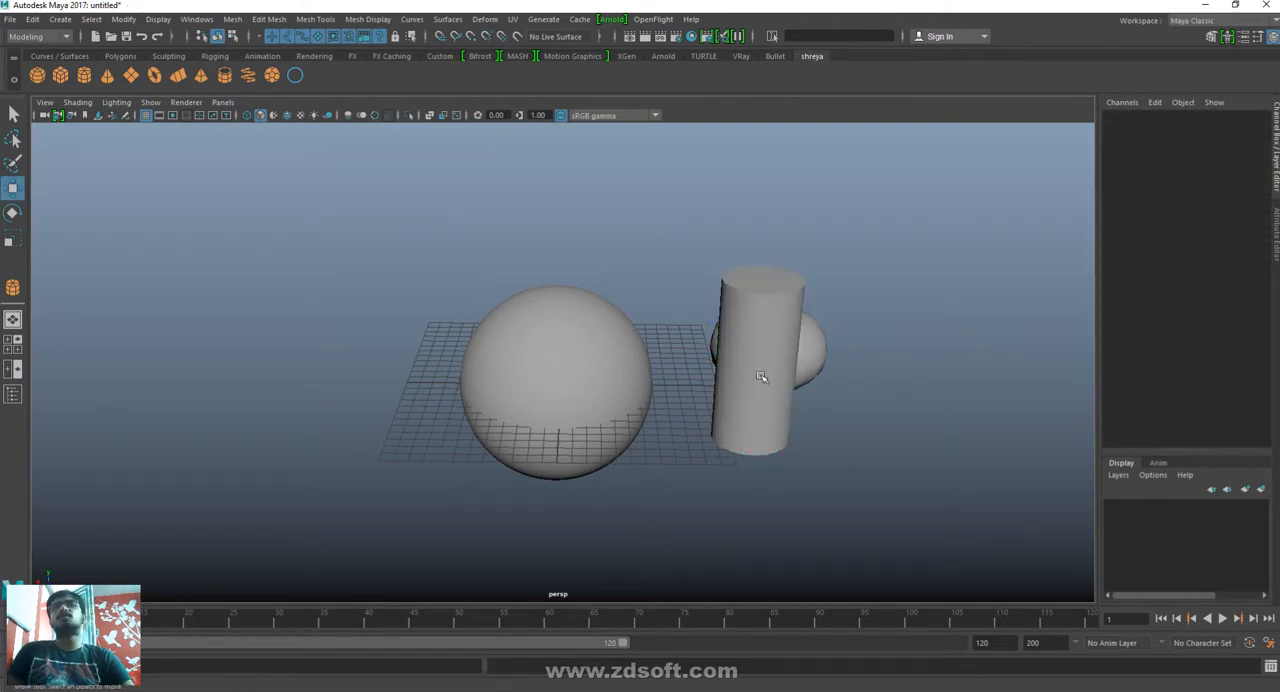
{"action": "left_click", "coordinate": [760, 375]}
{"action": "left_click", "coordinate": [958, 372]}
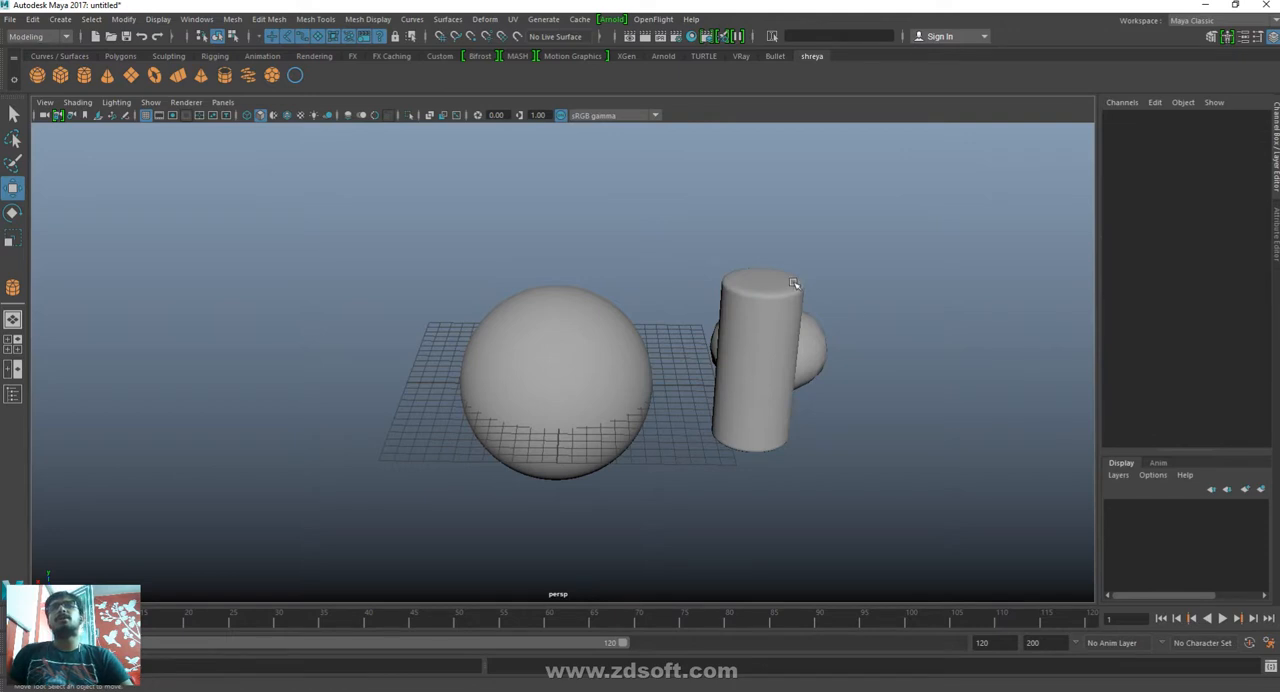
{"action": "left_click", "coordinate": [785, 312]}
{"action": "left_click", "coordinate": [968, 310]}
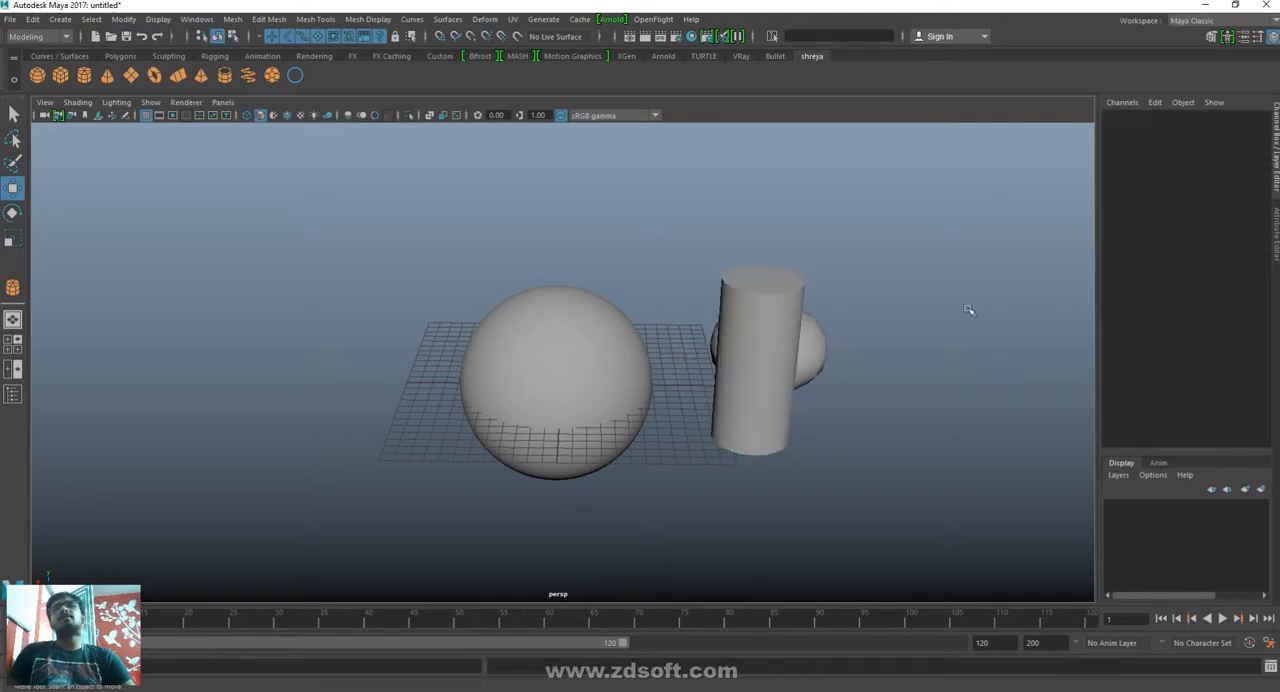
- Cycle the cylinder through standard and cage display, leave it in smooth mesh preview, and deselect it
{"action": "left_click", "coordinate": [785, 320]}
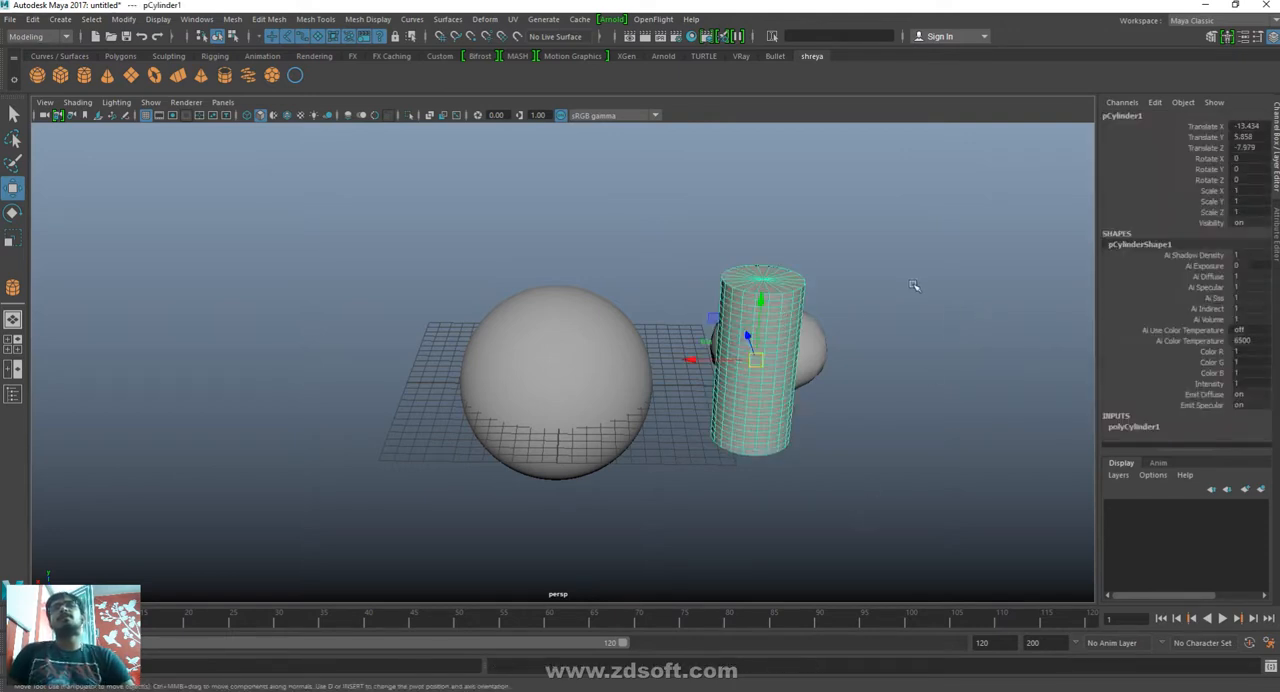
{"action": "key", "text": "1"}
{"action": "key", "text": "2"}
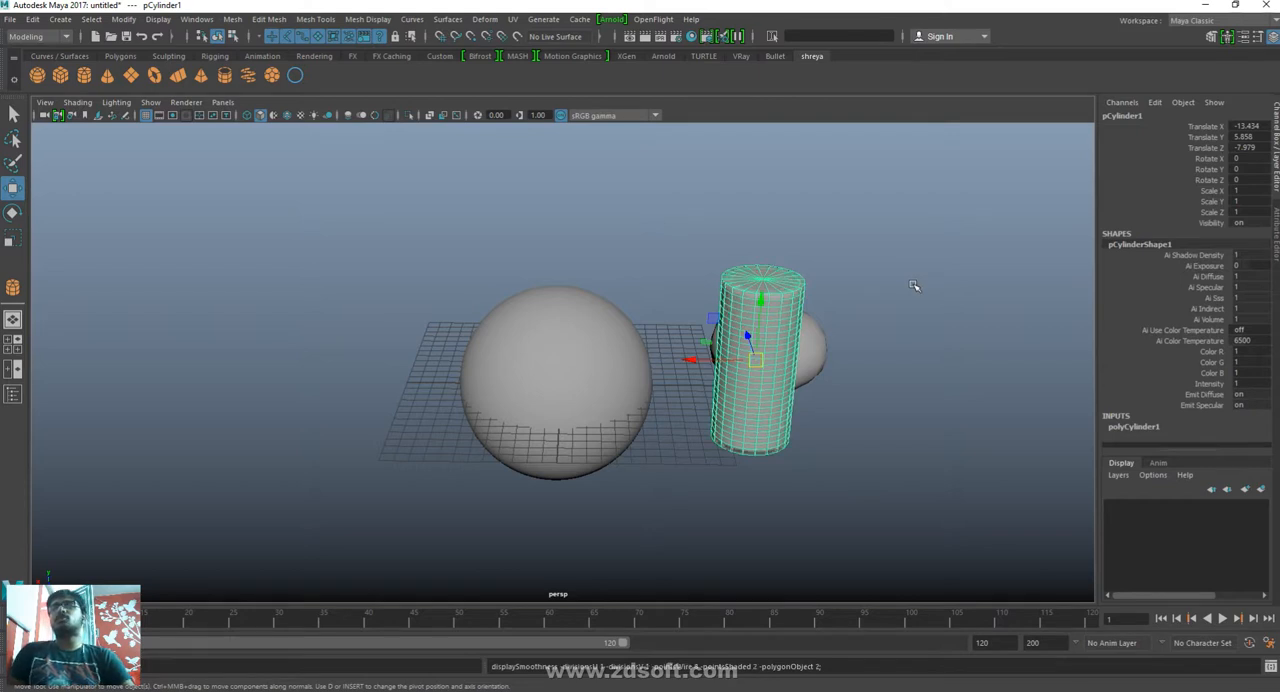
{"action": "key", "text": "3"}
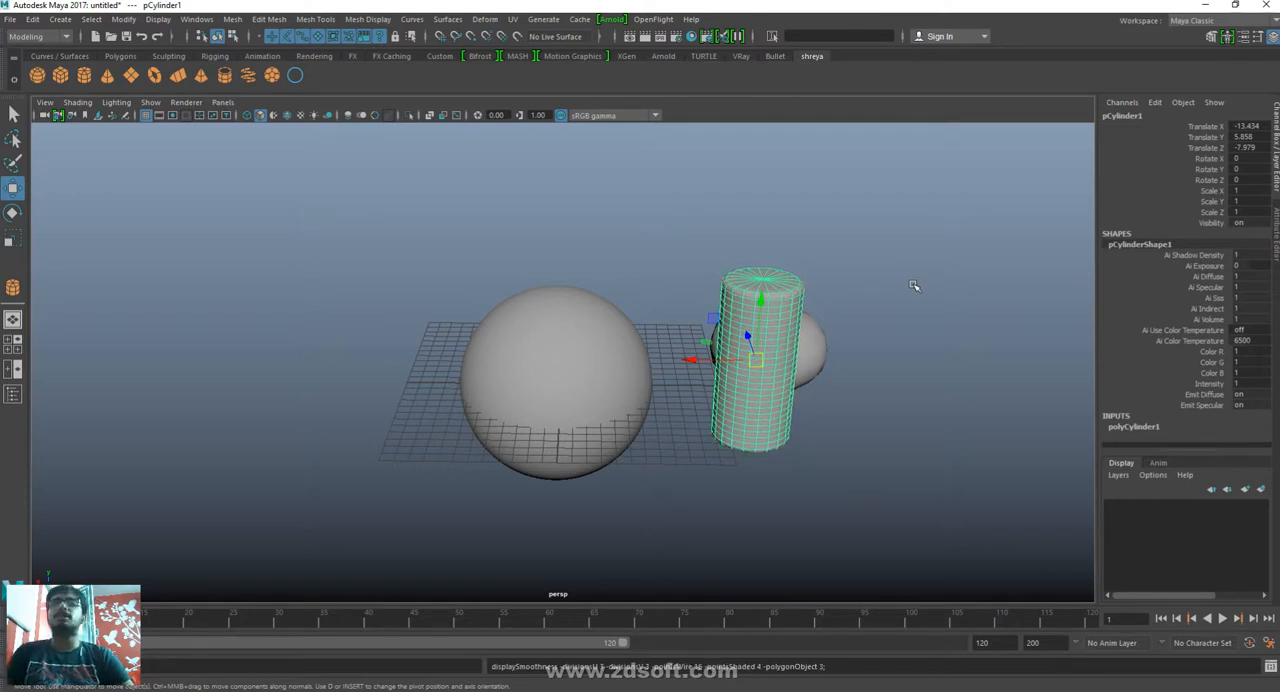
{"action": "left_click", "coordinate": [914, 286]}
- Switch the viewport to wireframe display and move the smoothed cube up and out from behind the cylinder
{"action": "key", "text": "4"}
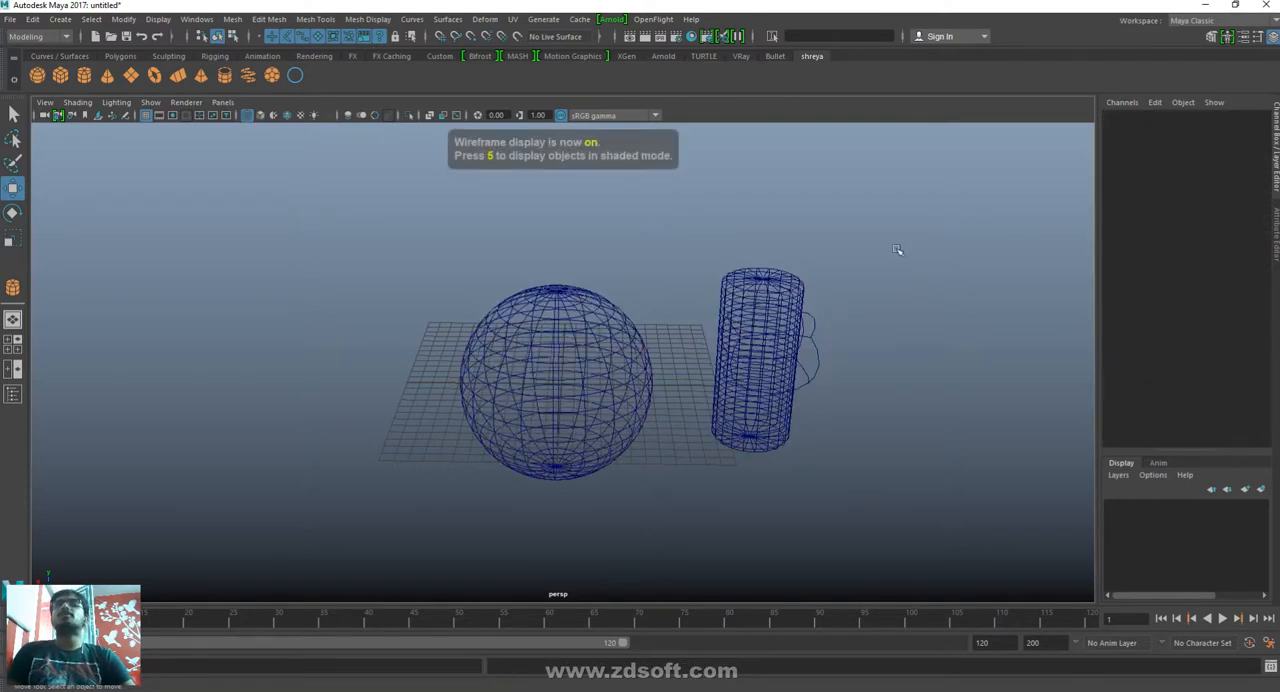
{"action": "left_click_drag", "start_coordinate": [895, 378], "coordinate": [963, 397], "text": "alt"}
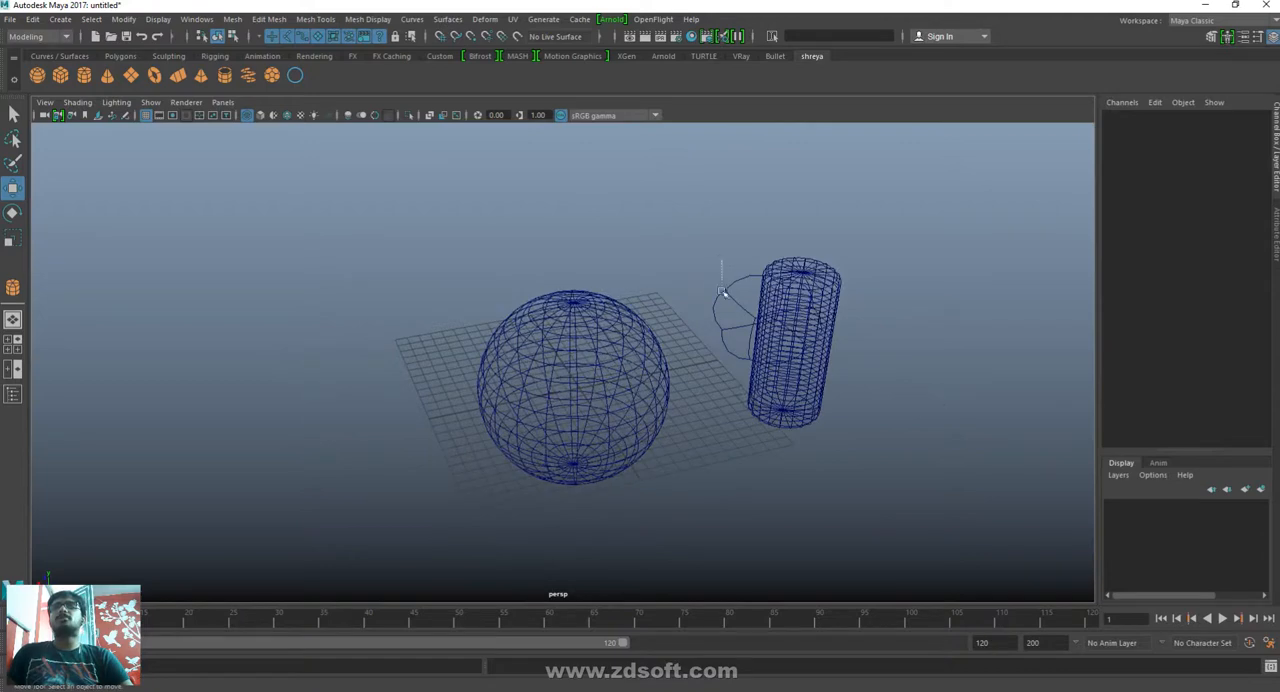
{"action": "left_click", "coordinate": [723, 292]}
{"action": "left_click_drag", "start_coordinate": [729, 280], "coordinate": [678, 222]}
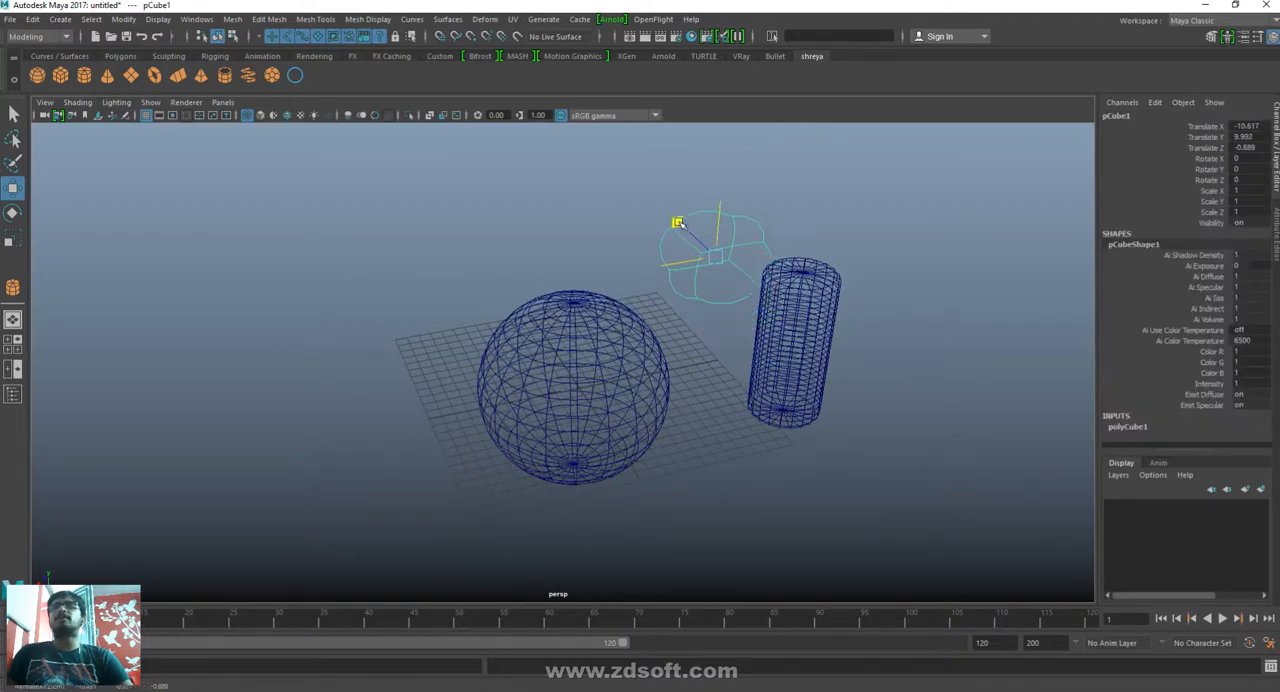
- Lower the smoothed cube to about 5 in Y and move it along Z to about 6.7
{"action": "left_click", "coordinate": [900, 477]}
{"action": "mouse_move", "coordinate": [823, 457]}
{"action": "left_mouse_down", "text": "alt"}
{"action": "mouse_move", "coordinate": [823, 489]}
{"action": "mouse_move", "coordinate": [812, 430]}
{"action": "mouse_move", "coordinate": [836, 438]}
{"action": "left_mouse_up", "text": "alt"}
{"action": "left_click", "coordinate": [692, 200]}
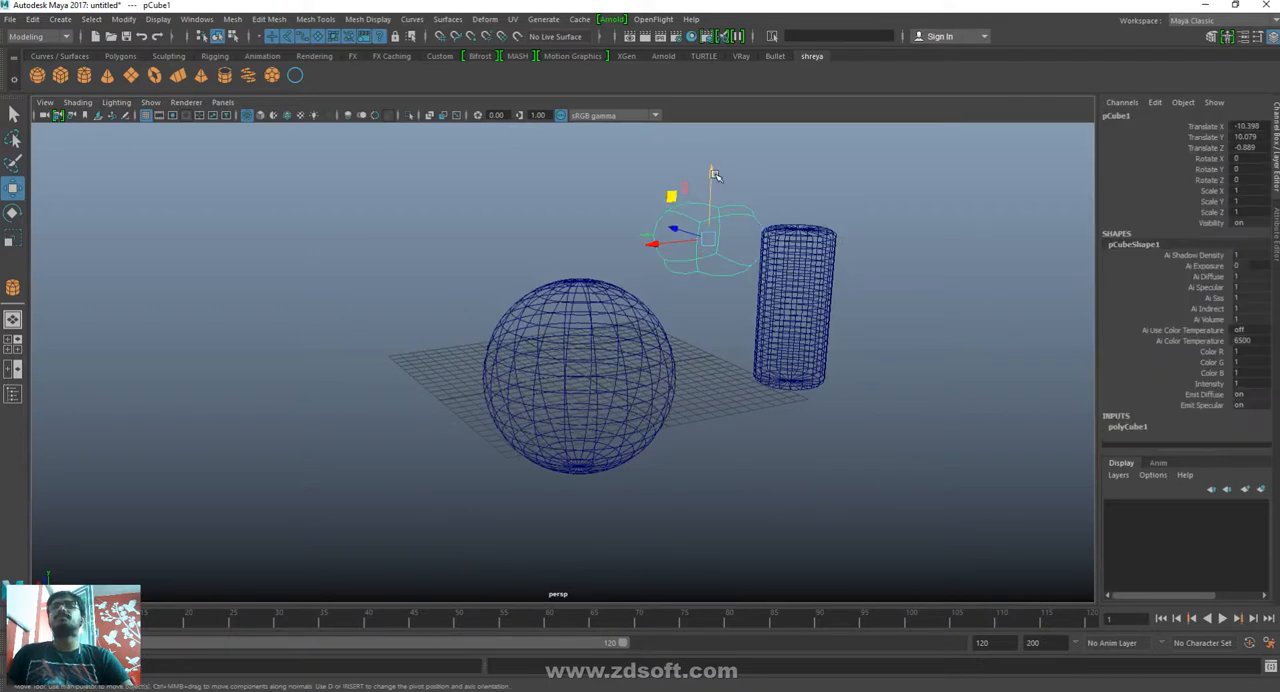
{"action": "left_click_drag", "start_coordinate": [714, 175], "coordinate": [714, 240]}
{"action": "left_click_drag", "start_coordinate": [682, 292], "coordinate": [637, 271]}
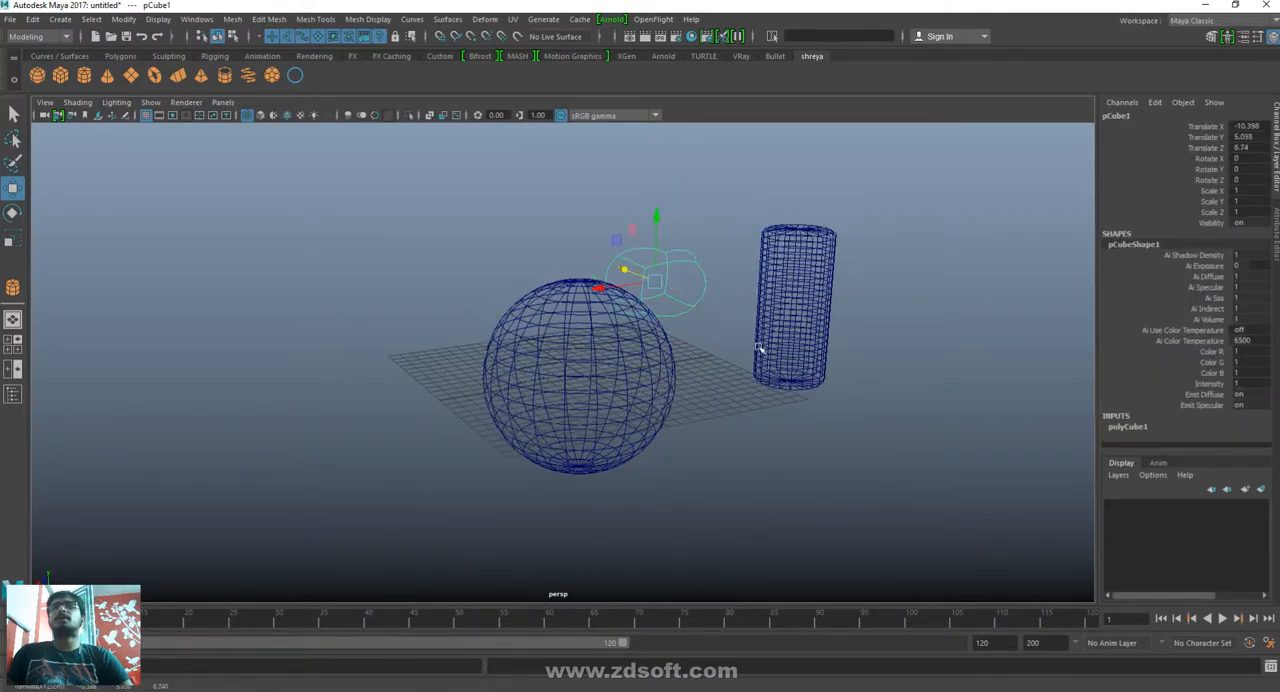
{"action": "left_click_drag", "start_coordinate": [758, 347], "coordinate": [753, 405], "text": "alt"}
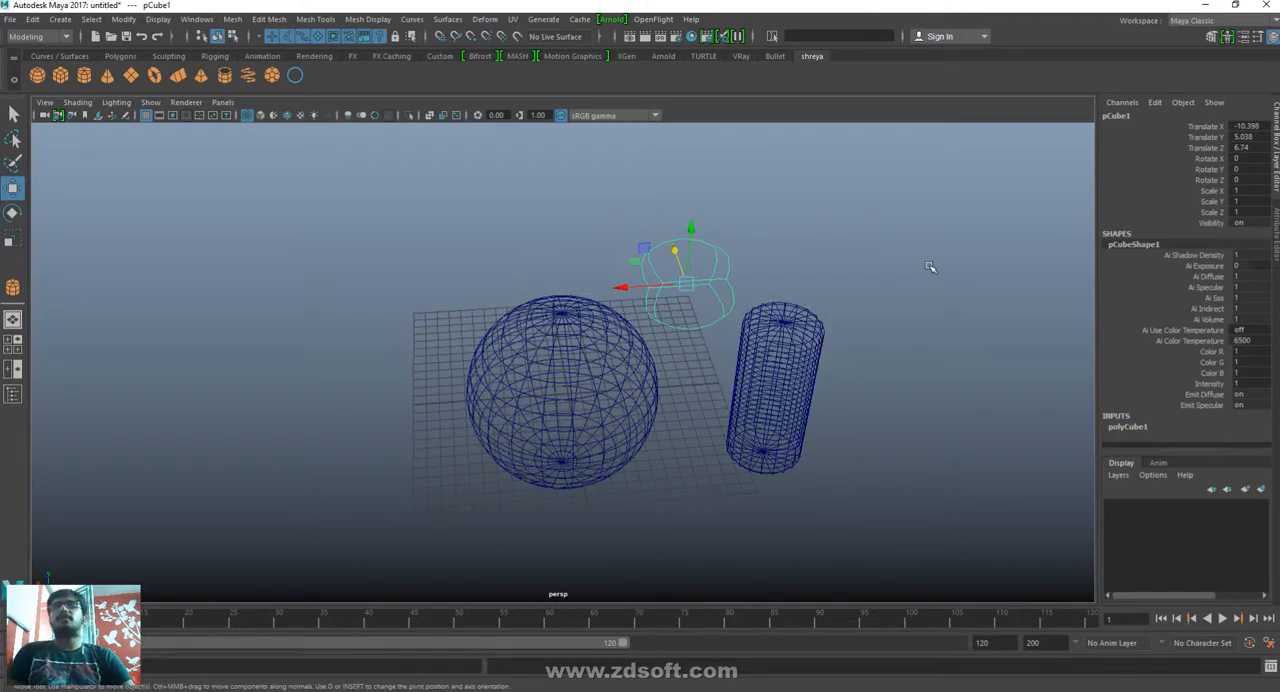
- Toggle the viewport between wireframe and shaded display to compare how the three objects look
{"action": "key", "text": "4"}
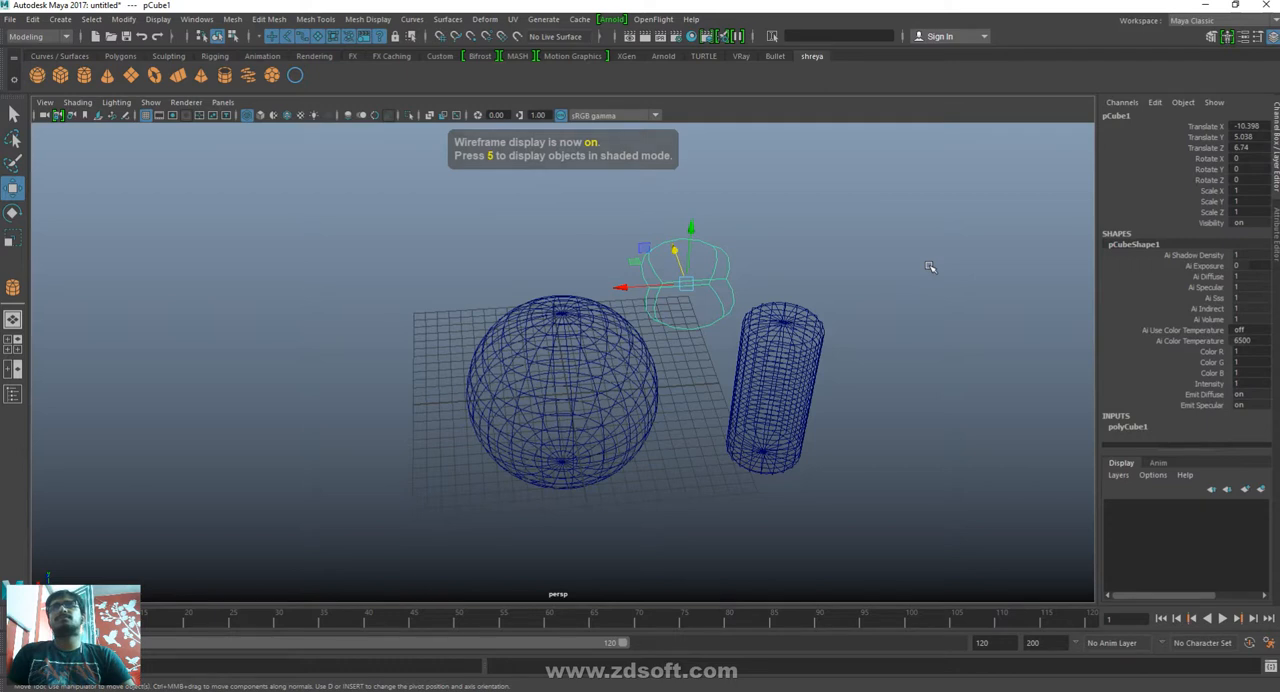
{"action": "key", "text": "5"}
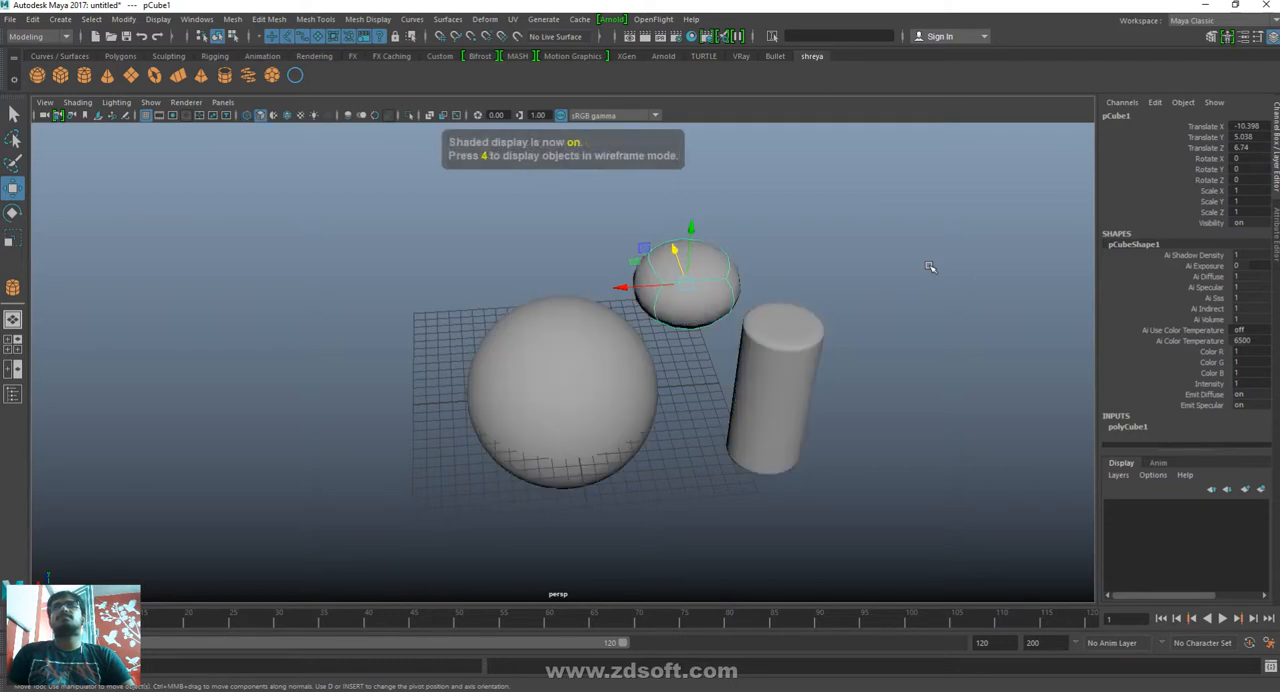
{"action": "key", "text": "4"}
{"action": "left_click", "coordinate": [930, 267]}
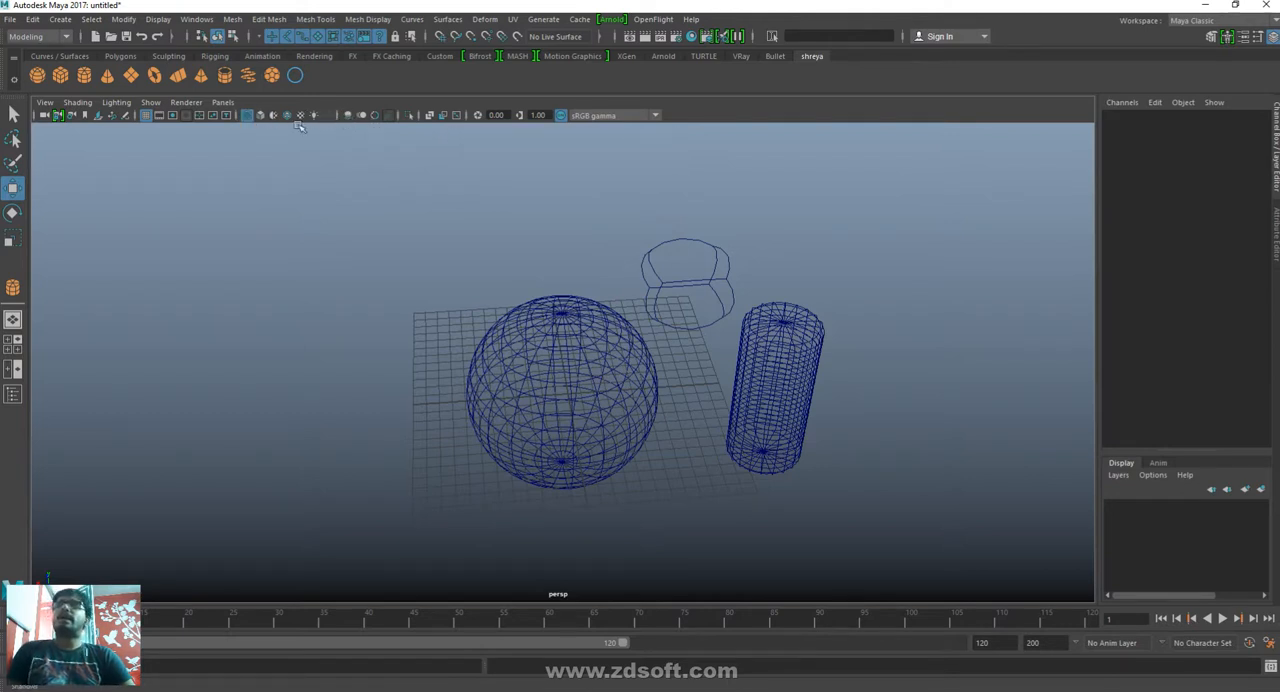
{"action": "left_click", "coordinate": [248, 114]}
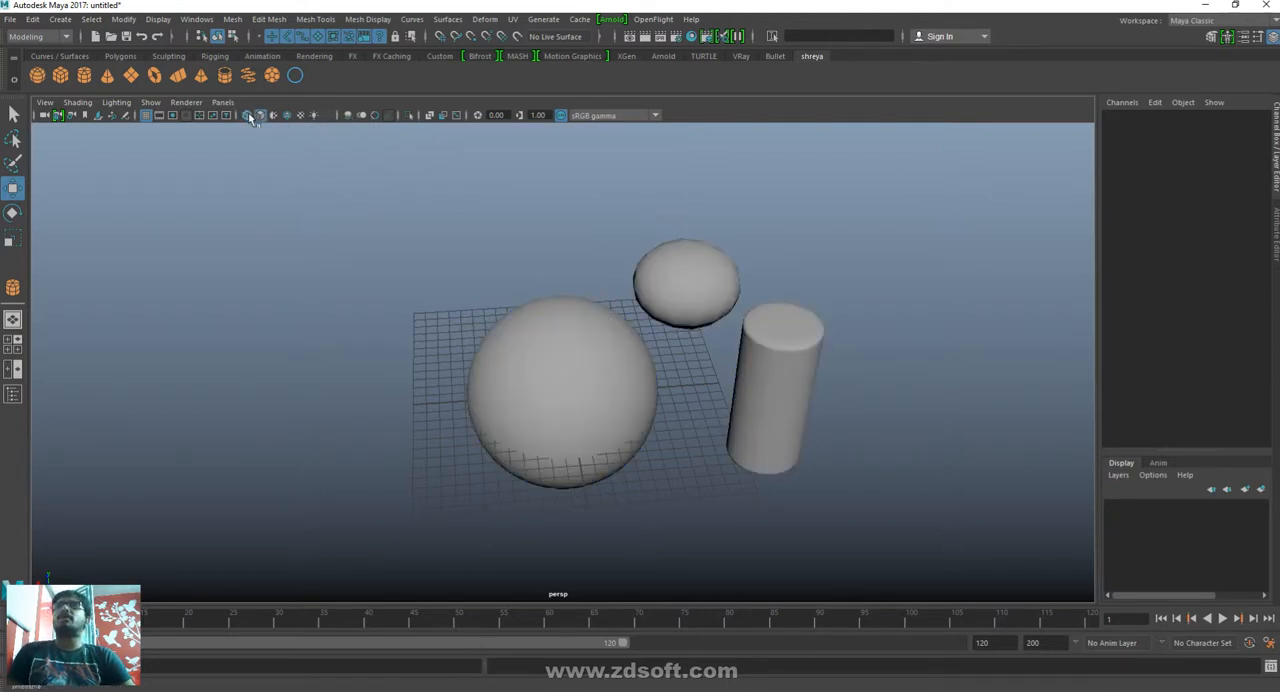
{"action": "left_click", "coordinate": [248, 114]}
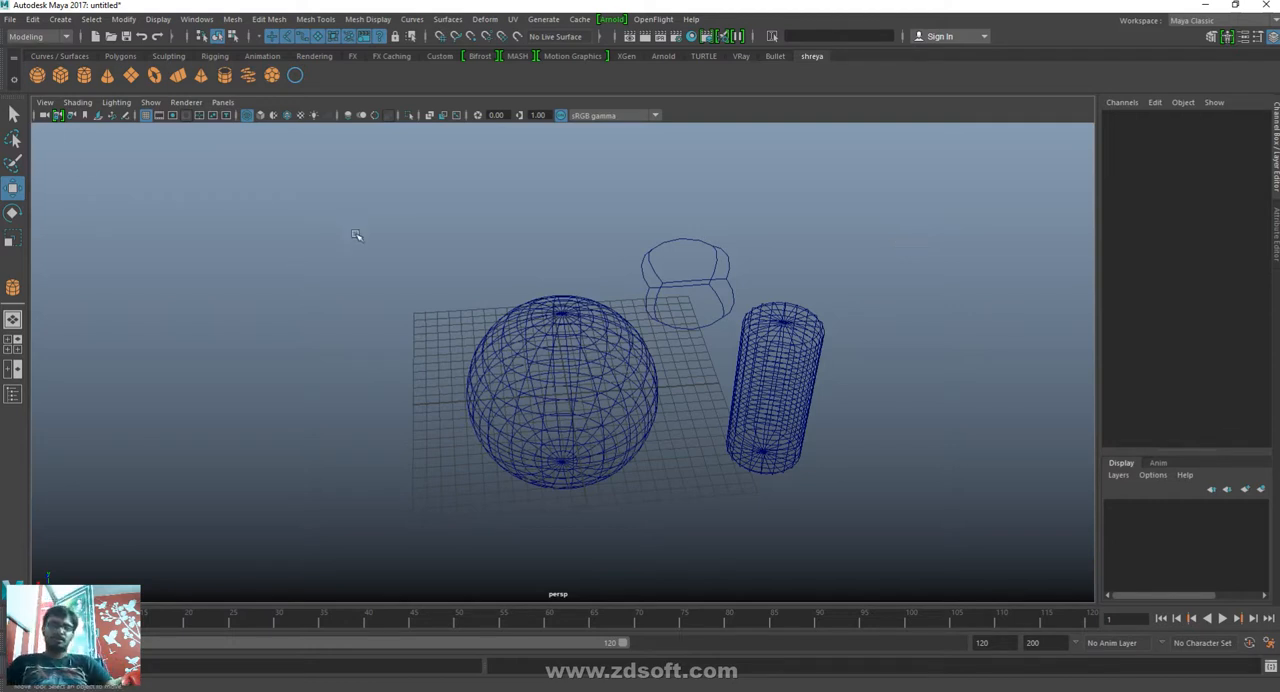
- Switch the viewport from wireframe to plain shaded and on to shaded display with texture maps
{"action": "key", "text": "4"}
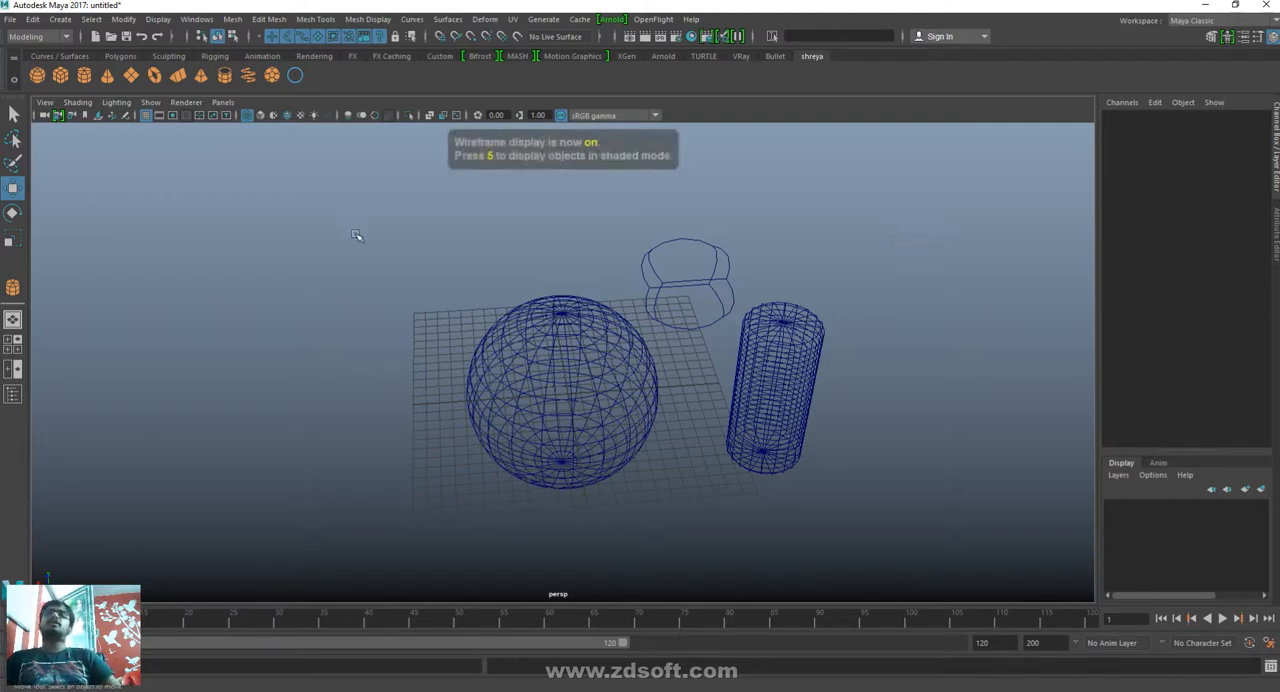
{"action": "key", "text": "5"}
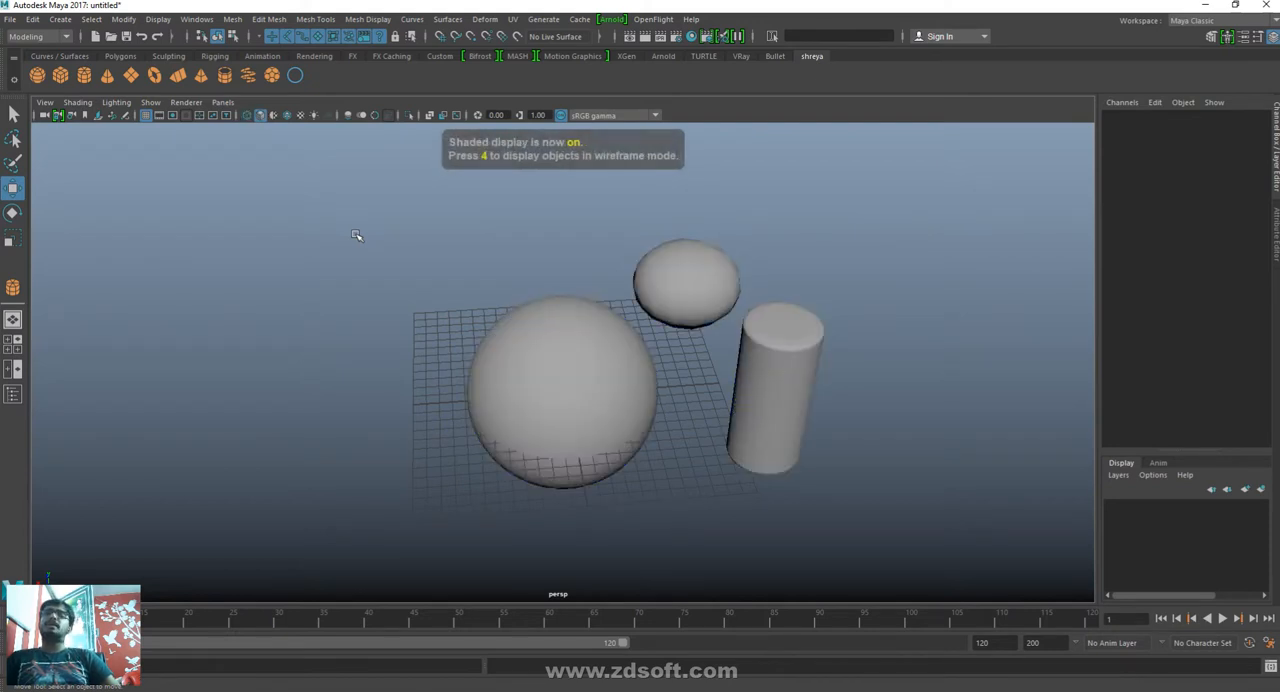
{"action": "key", "text": "6"}
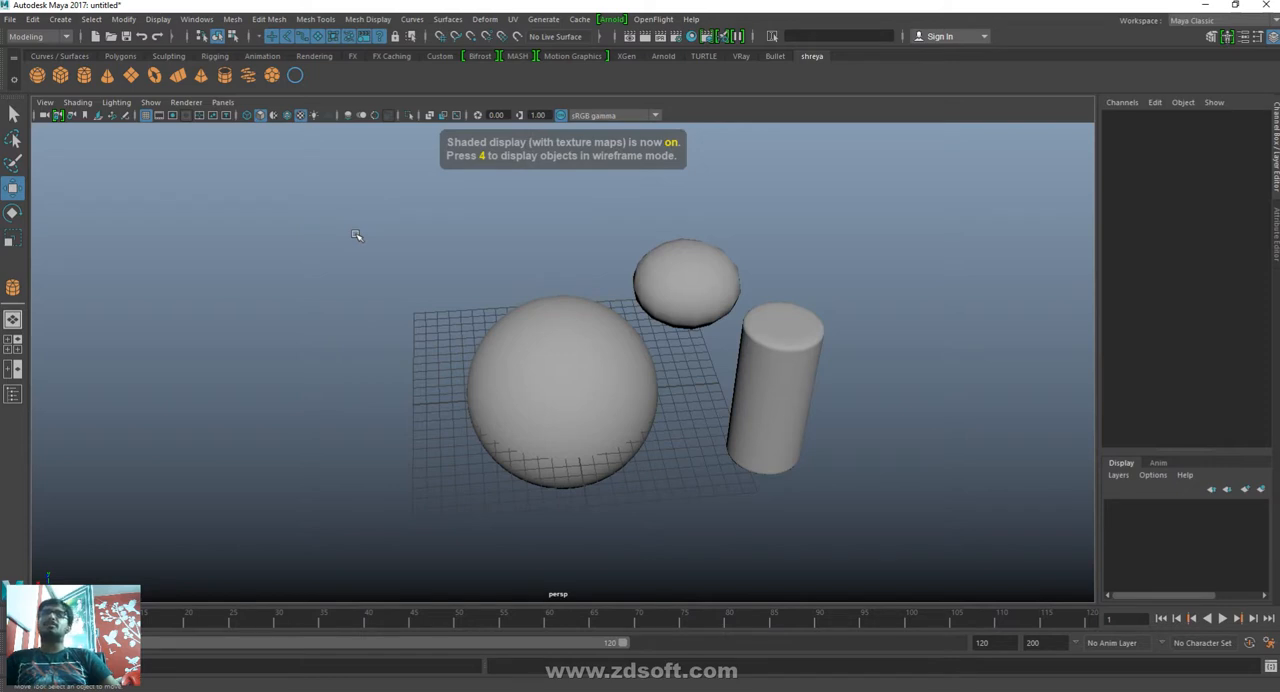
- Try the viewport's use-all-lights display, then wireframe, and return to plain shaded display
{"action": "key", "text": "7"}
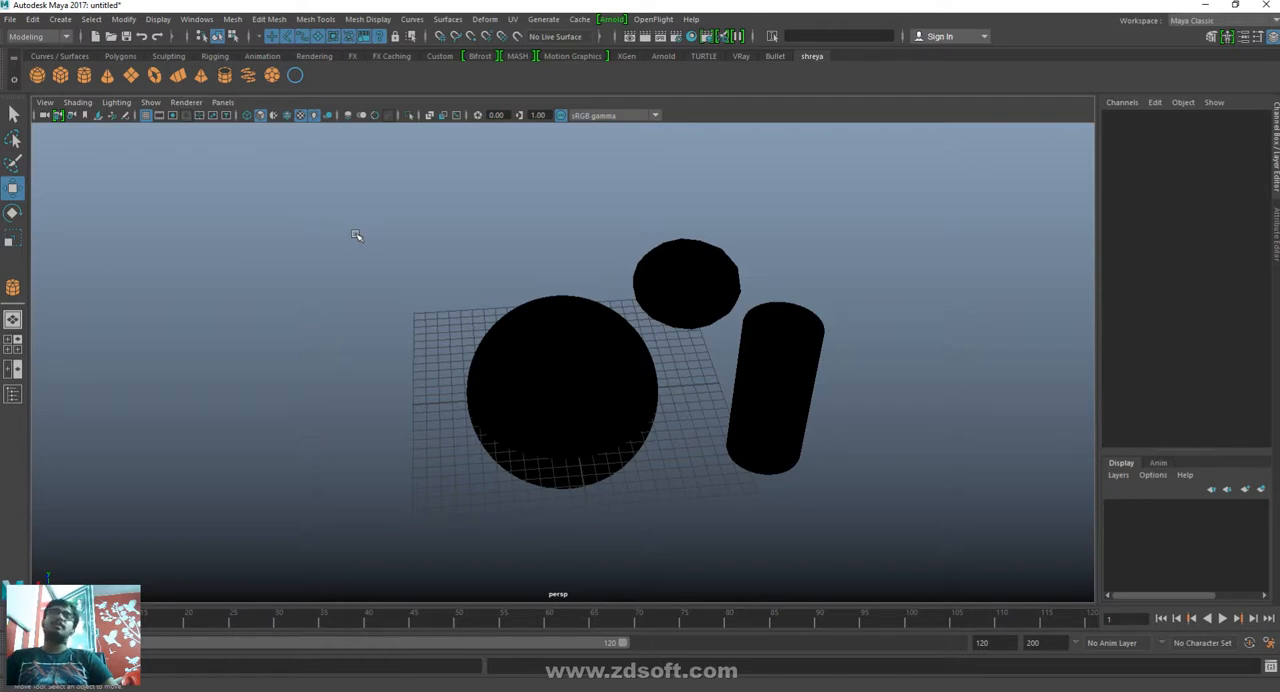
{"action": "key", "text": "4"}
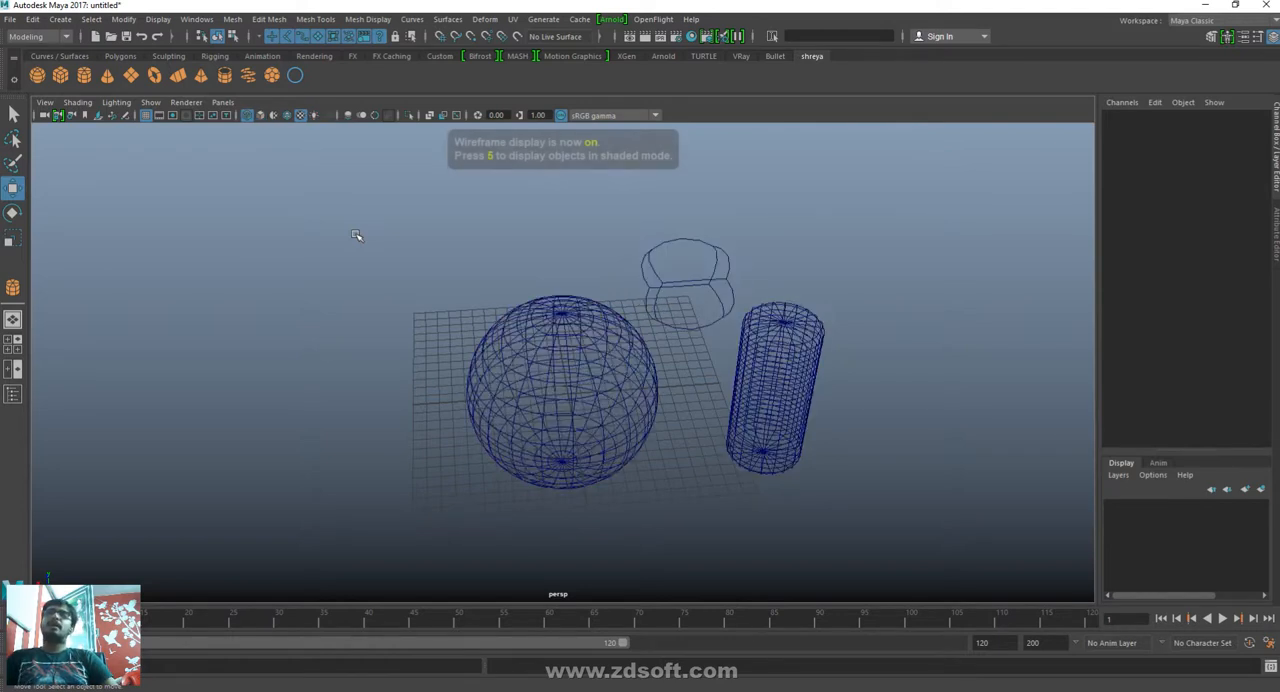
{"action": "key", "text": "5"}
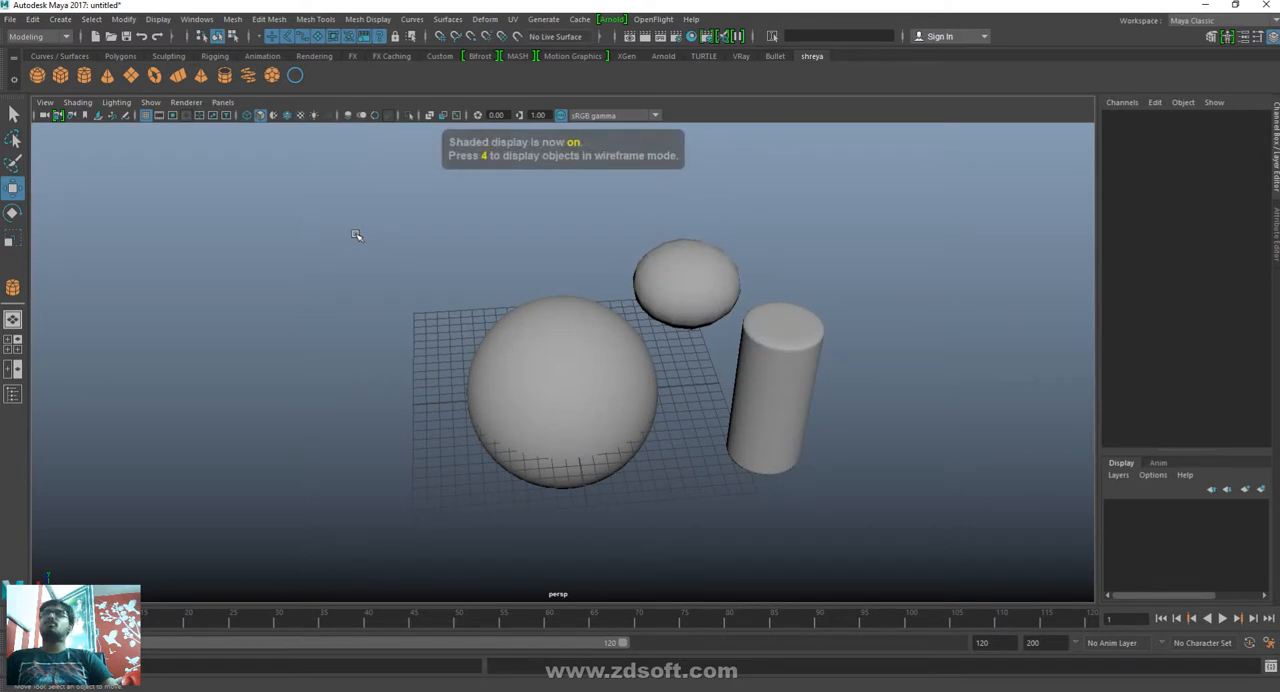
- Delete the sphere, the cylinder and the smoothed cube from the scene
{"action": "left_click_drag", "start_coordinate": [831, 224], "coordinate": [584, 505]}
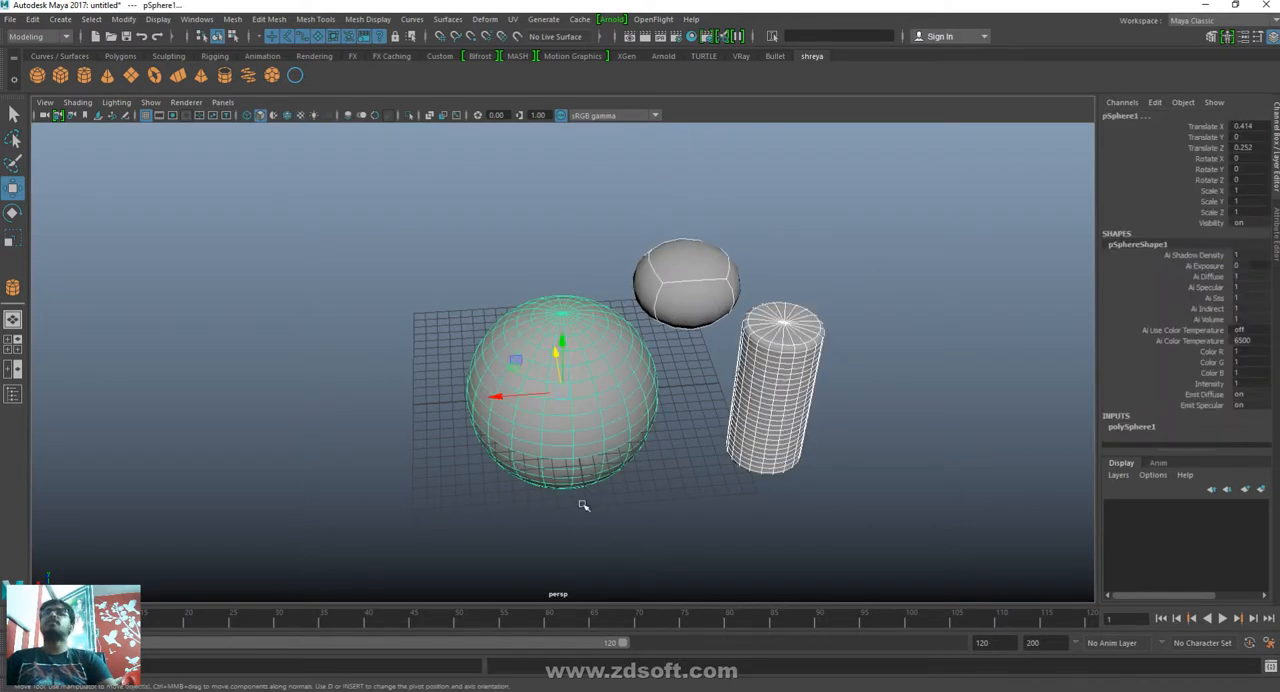
{"action": "key", "text": "Delete"}
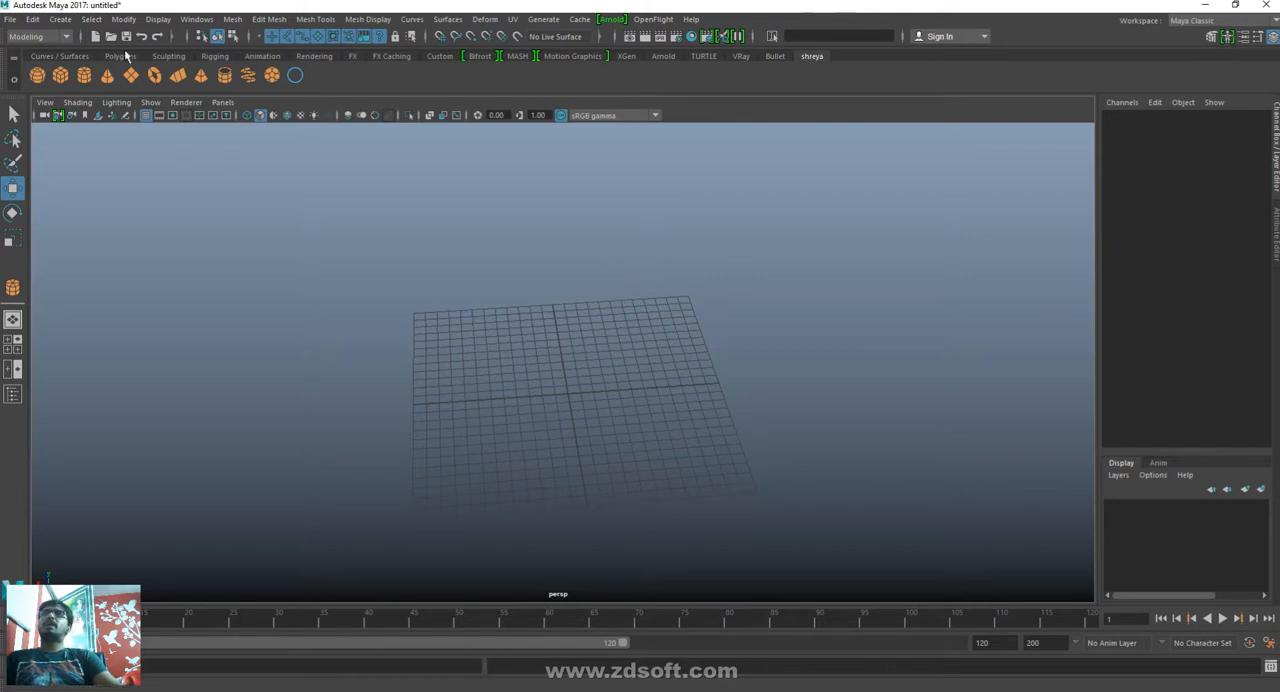
- View the tools on the Curves / Surfaces, Polygons and Sculpting shelves
{"action": "left_click", "coordinate": [50, 56]}
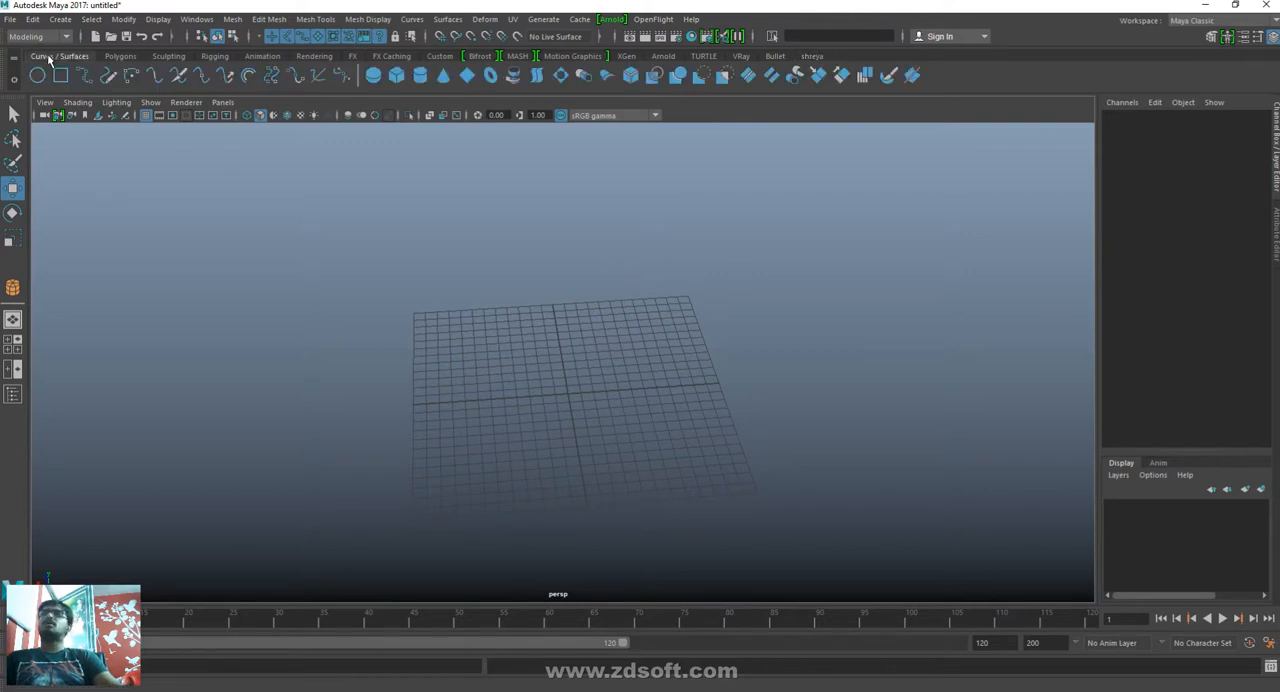
{"action": "left_click", "coordinate": [121, 56]}
{"action": "left_click", "coordinate": [160, 57]}
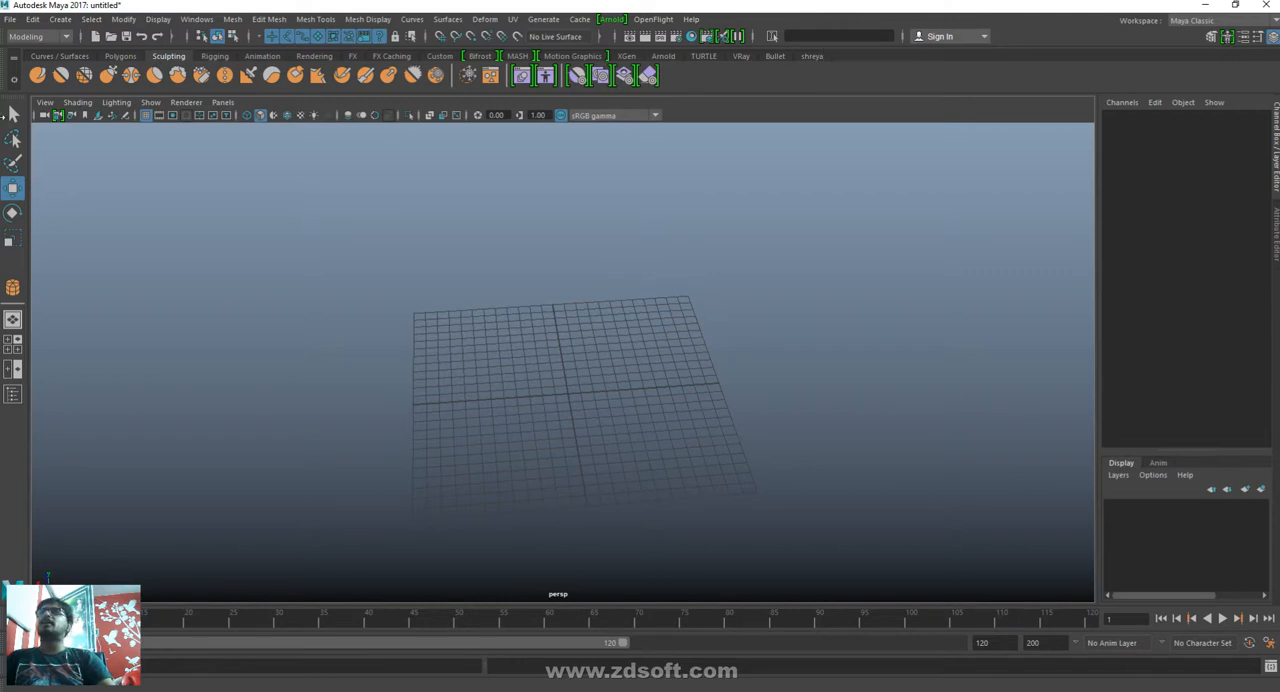
- Create a new custom shelf and name it with the presenter's first name
{"action": "left_click", "coordinate": [14, 80]}
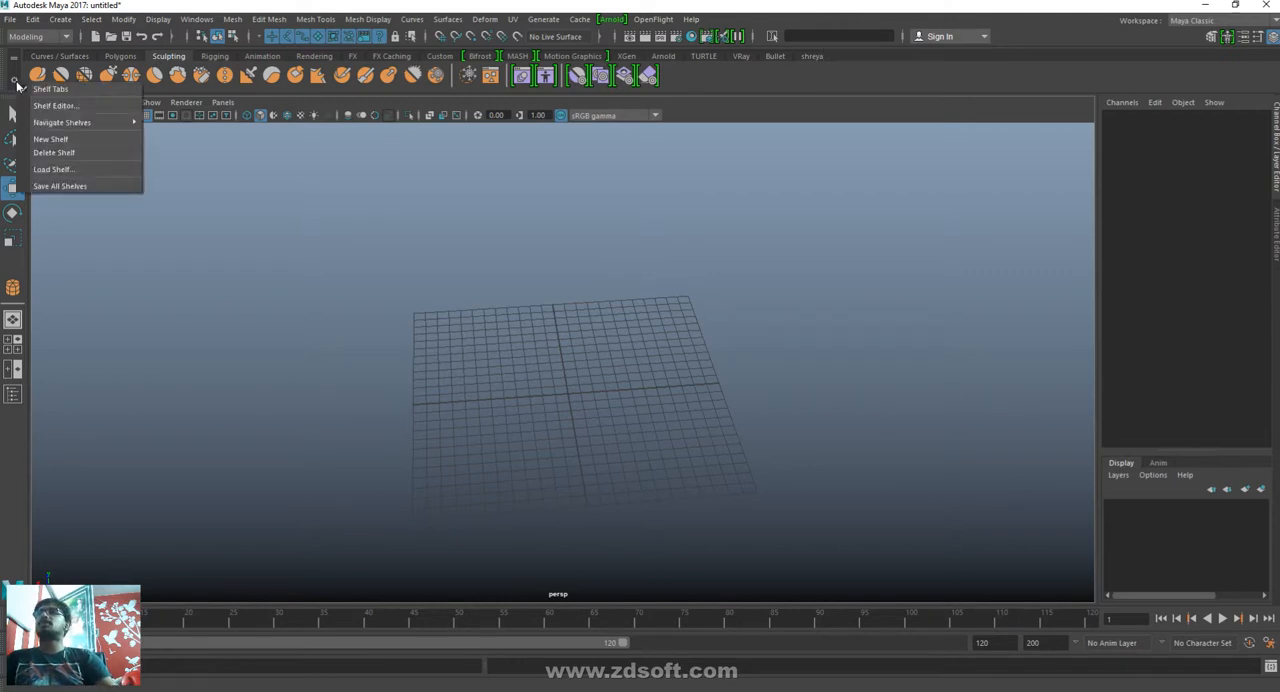
{"action": "left_click", "coordinate": [16, 84]}
{"action": "left_click", "coordinate": [17, 86]}
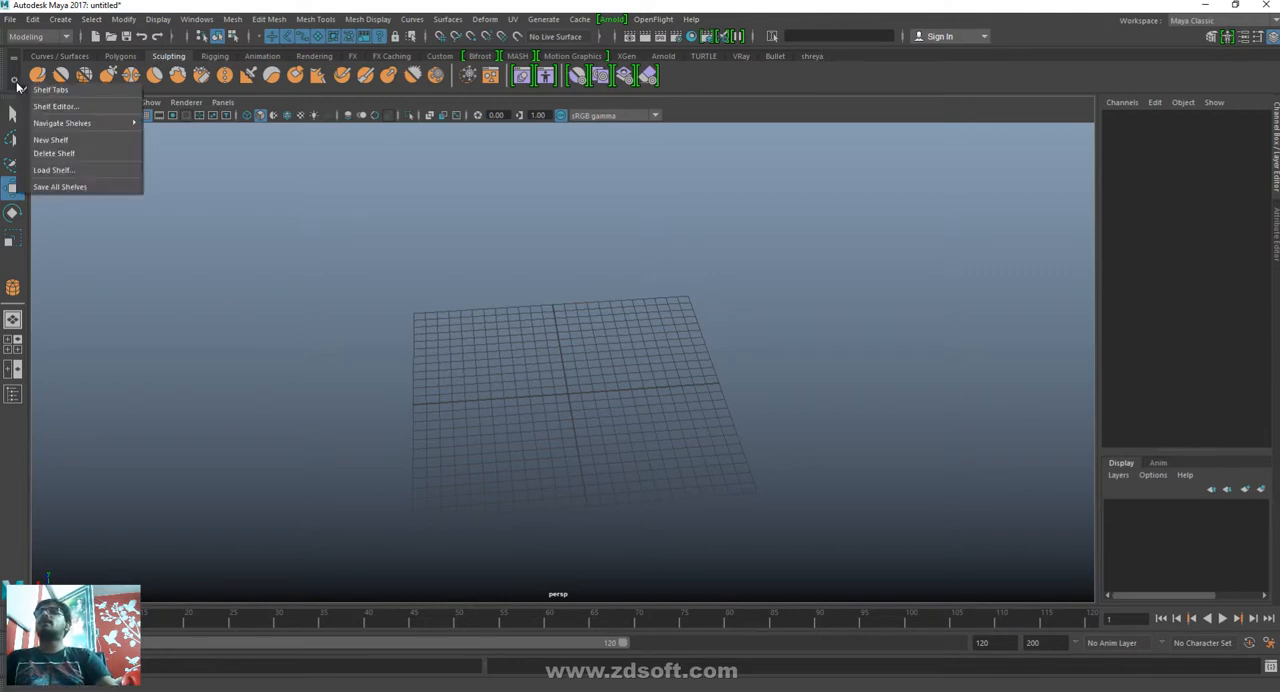
{"action": "left_click", "coordinate": [60, 141]}
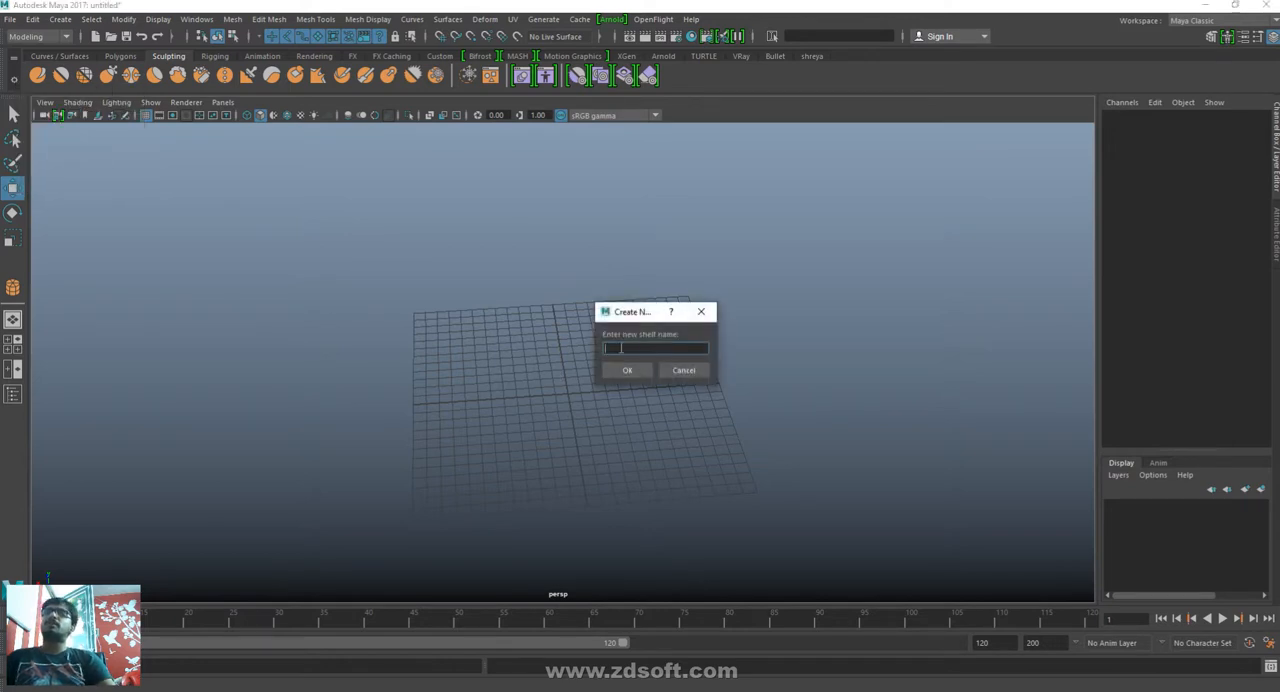
{"action": "type", "text": "sourajit"}
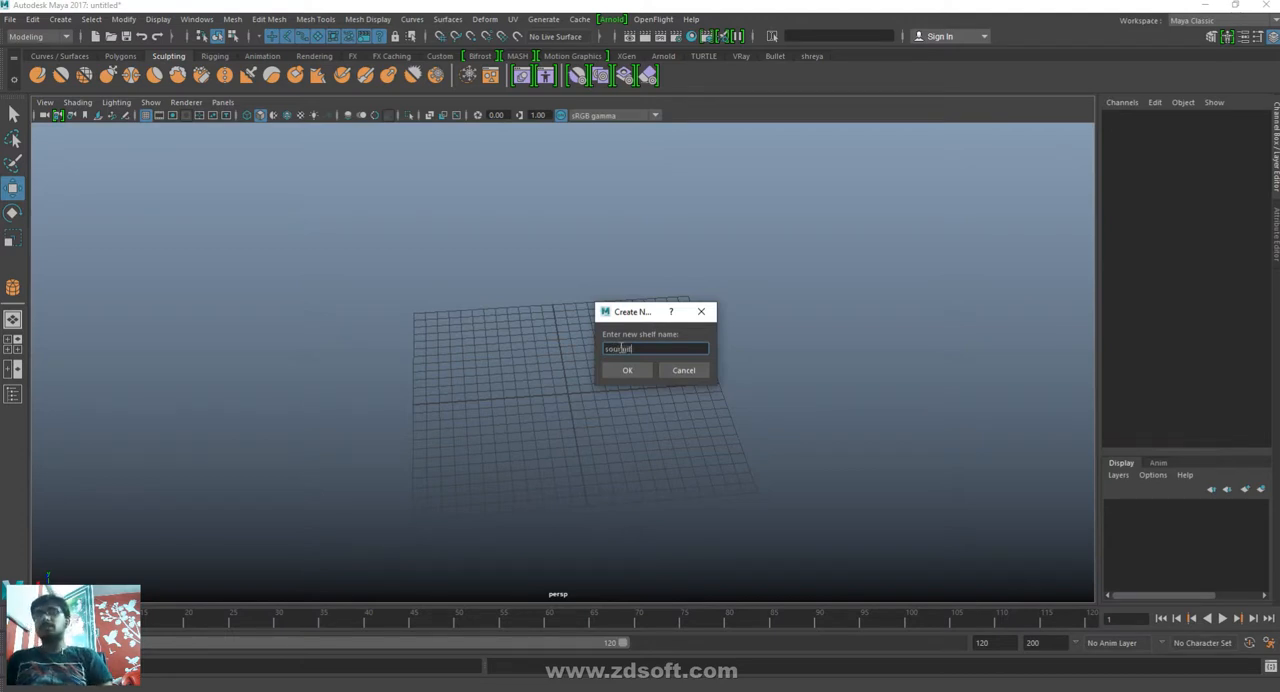
{"action": "left_click", "coordinate": [625, 371]}
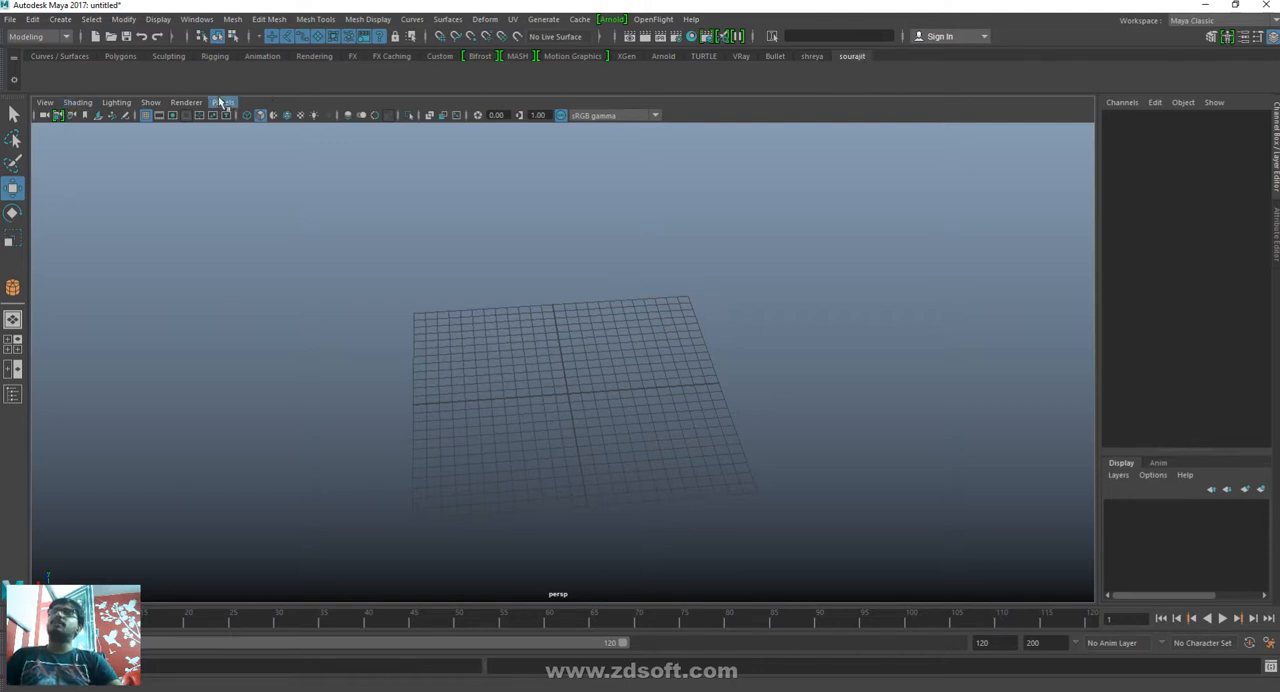
- Detach the Polygon Primitives list as a floating window and place it beside the grid
{"action": "left_click", "coordinate": [60, 19]}
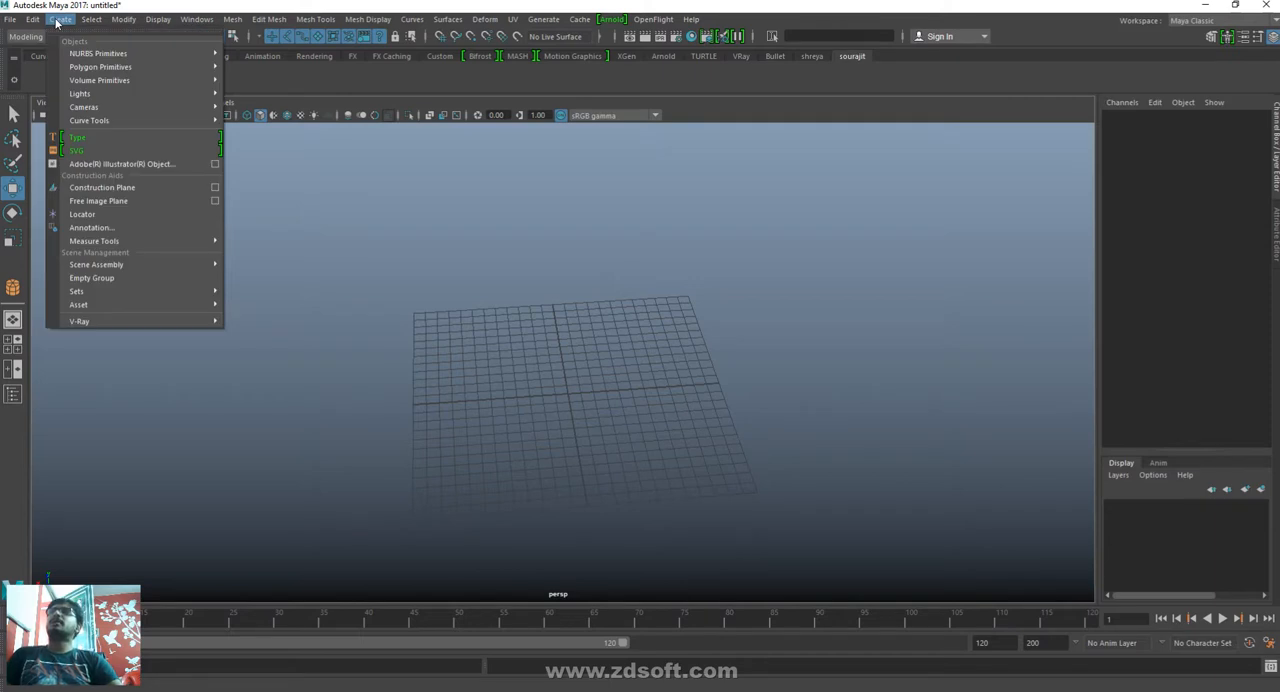
{"action": "mouse_move", "coordinate": [84, 70]}
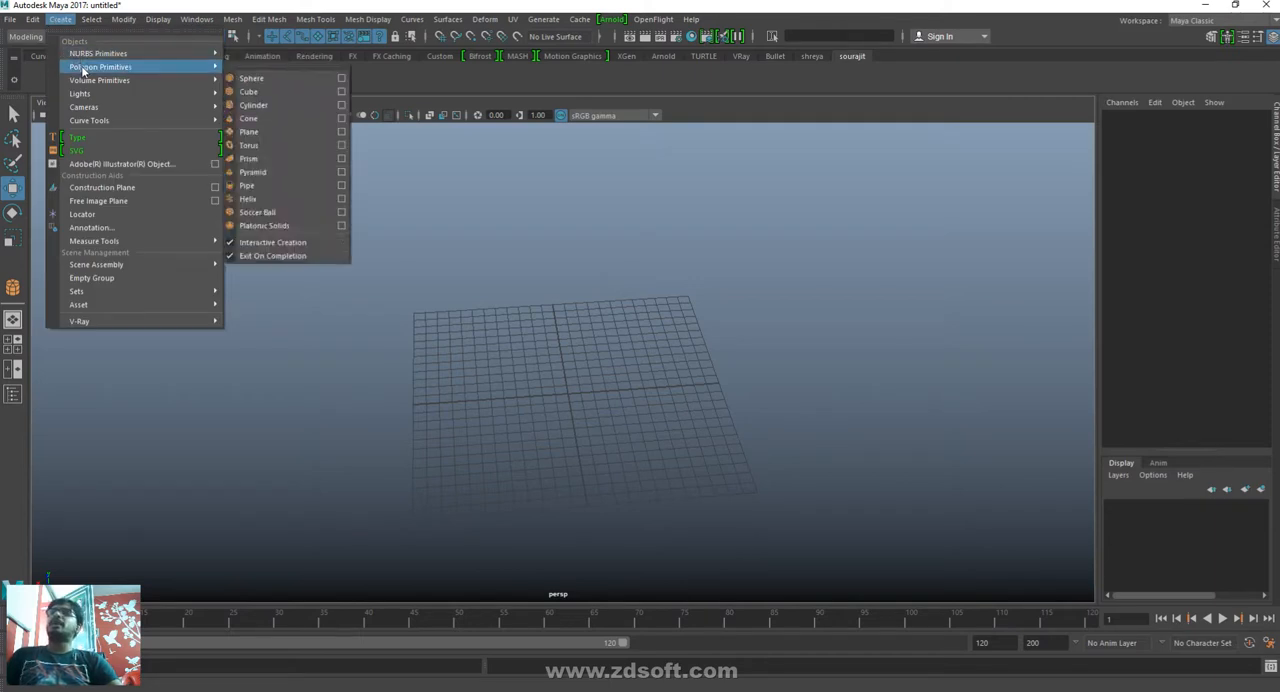
{"action": "left_click", "coordinate": [255, 72]}
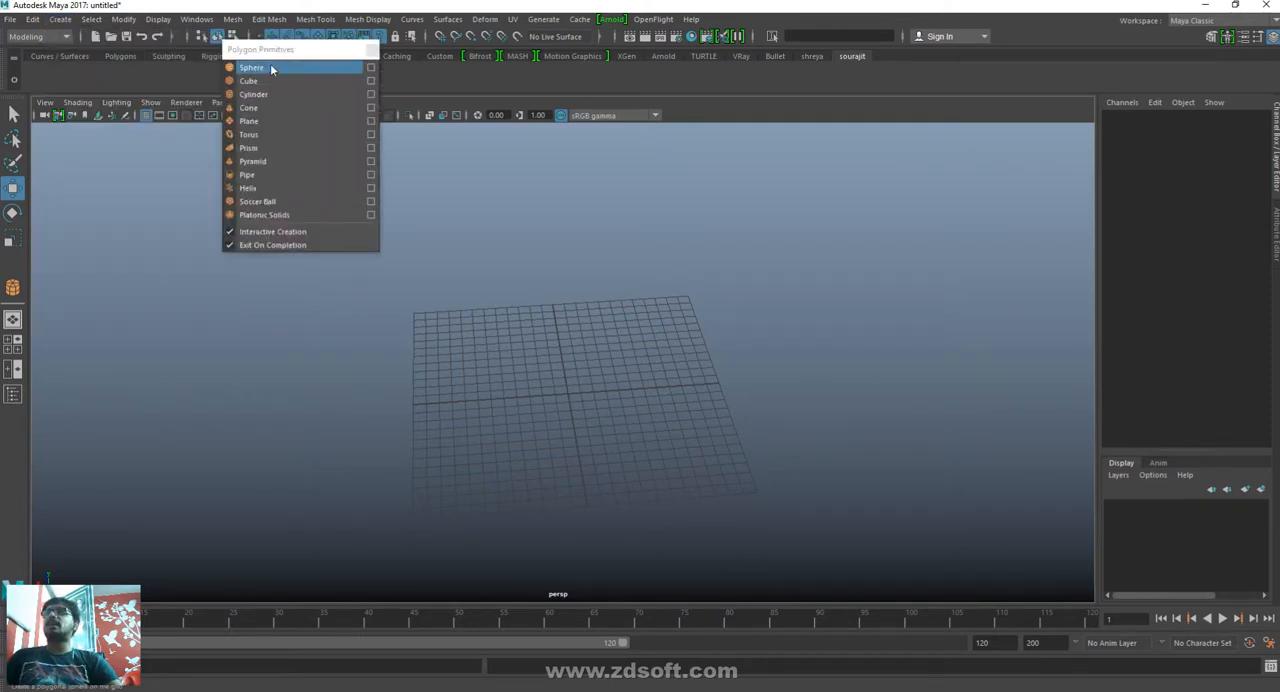
{"action": "left_click_drag", "start_coordinate": [276, 50], "coordinate": [124, 187]}
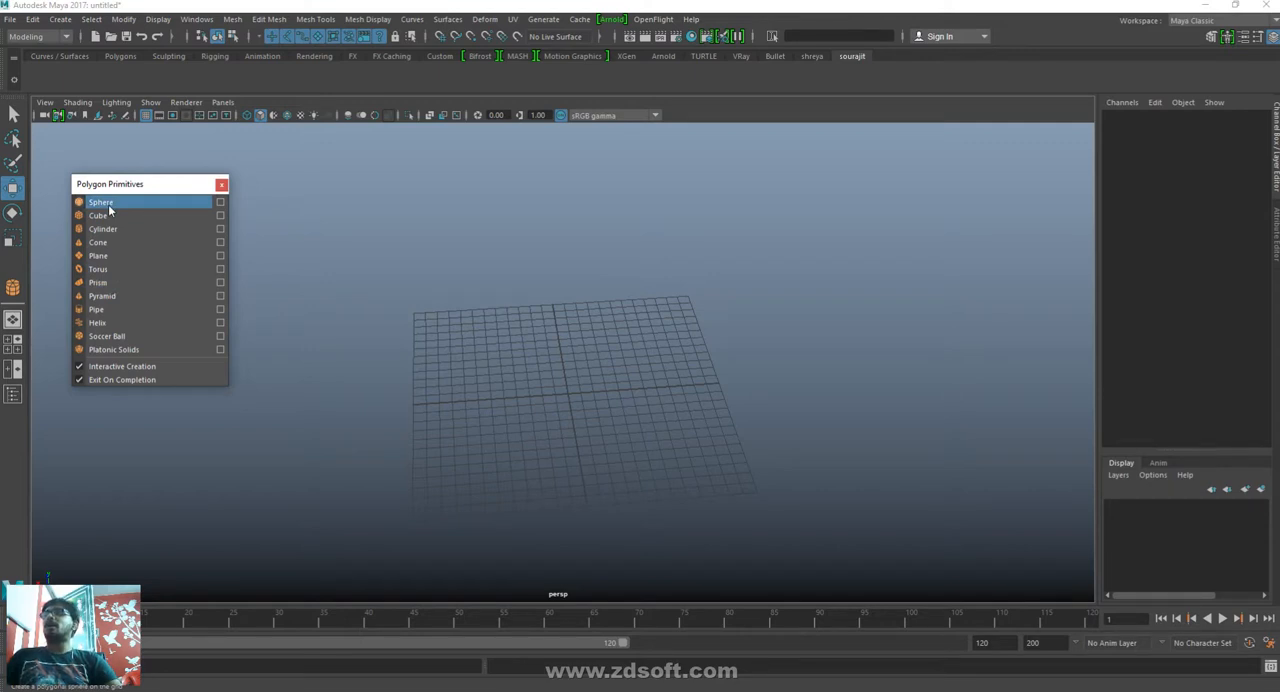
- Add all twelve polygon primitives, from Sphere to Platonic Solids, to the new shelf and close the floating primitives list
{"action": "left_click", "coordinate": [109, 205]}
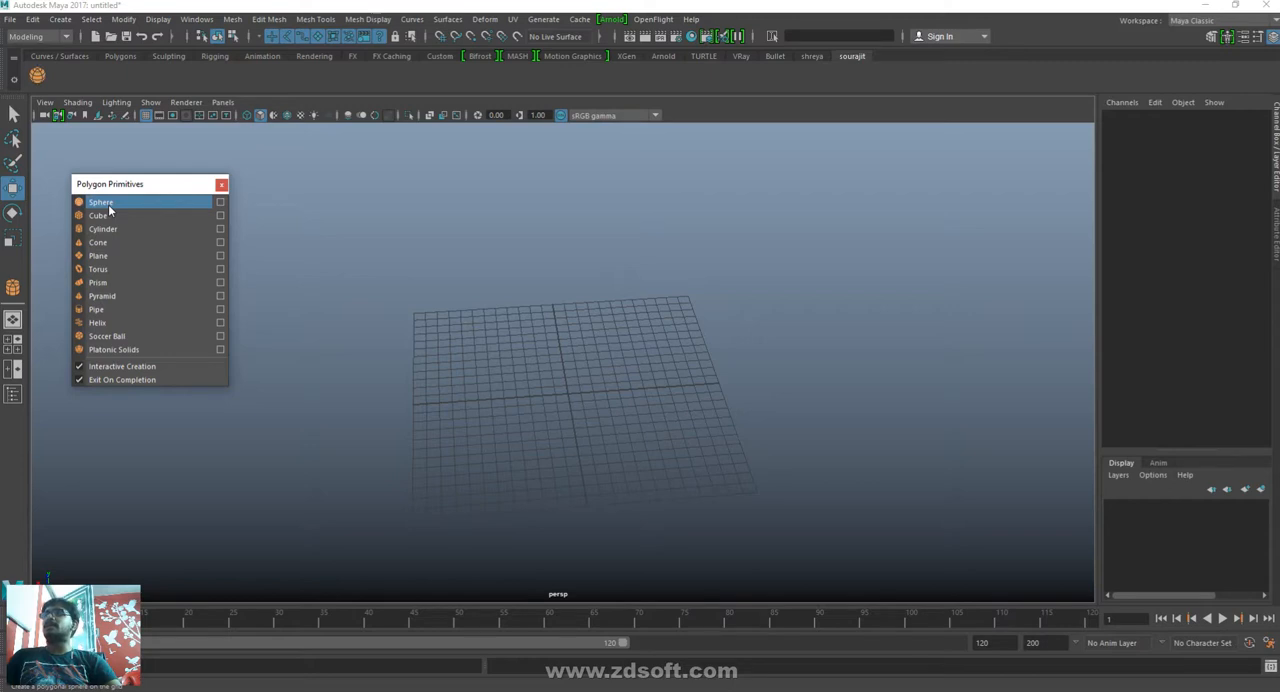
{"action": "left_click", "coordinate": [111, 215]}
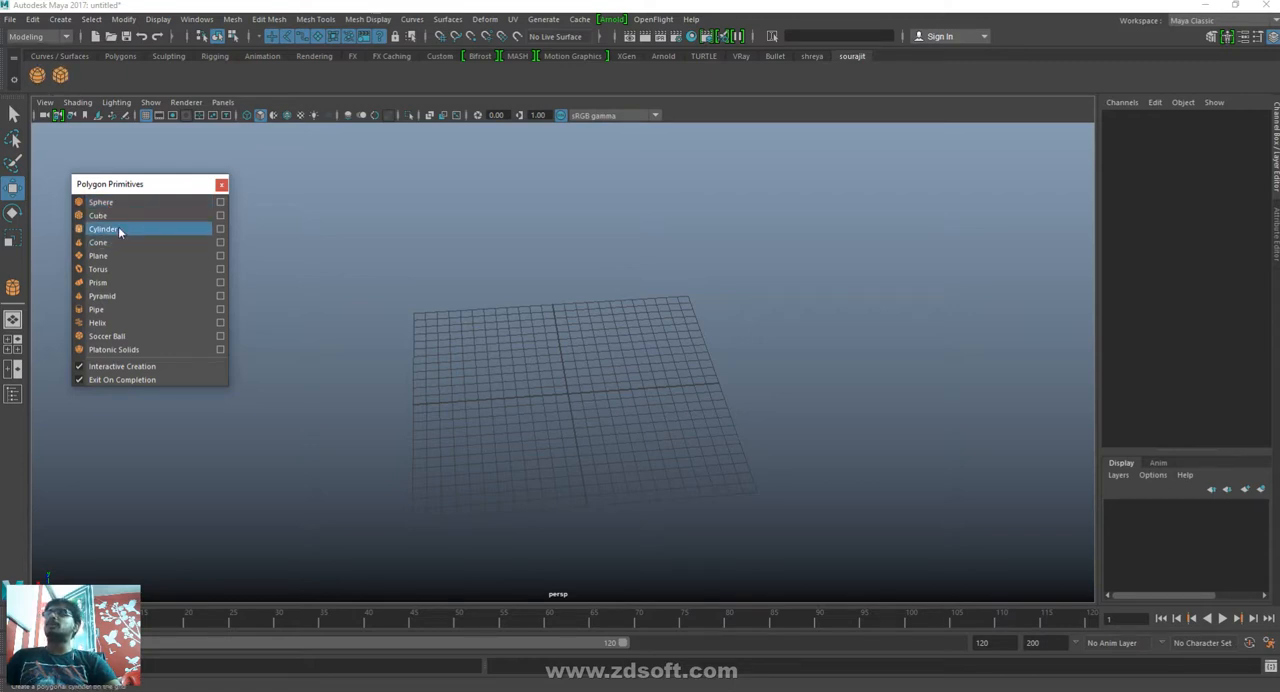
{"action": "left_click", "coordinate": [115, 229]}
{"action": "left_click", "coordinate": [112, 246]}
{"action": "left_click", "coordinate": [110, 256]}
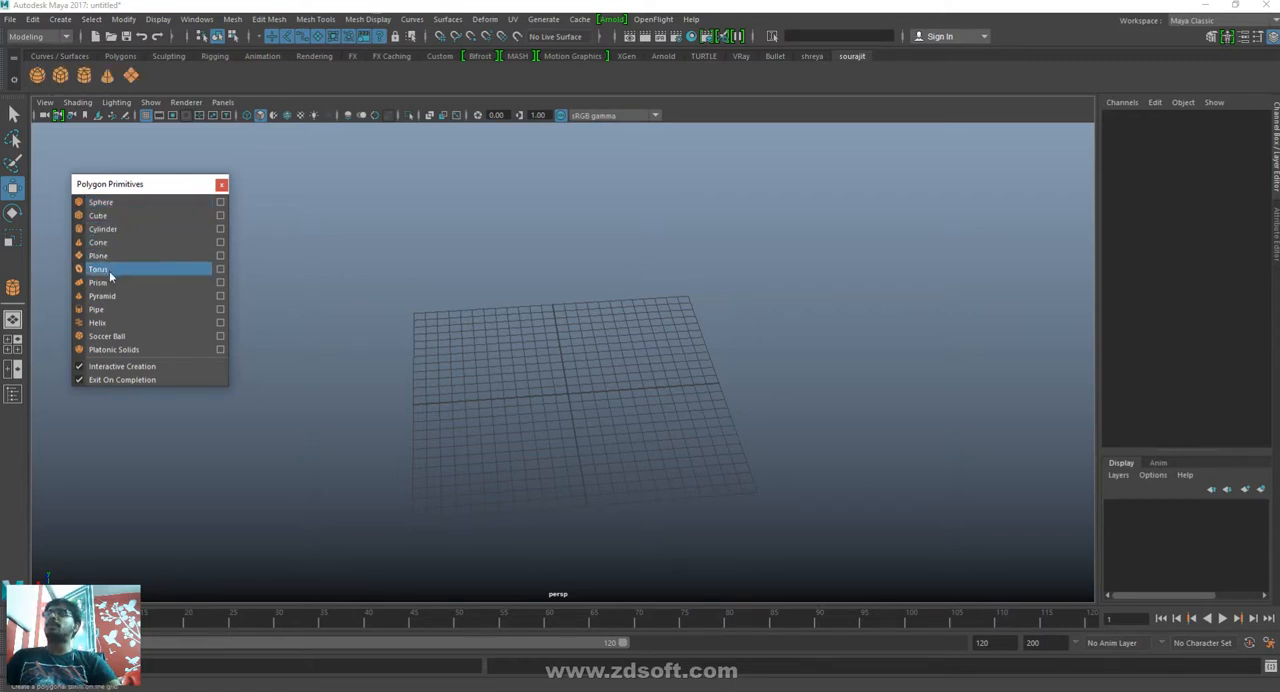
{"action": "left_click", "coordinate": [109, 270]}
{"action": "left_click", "coordinate": [109, 285]}
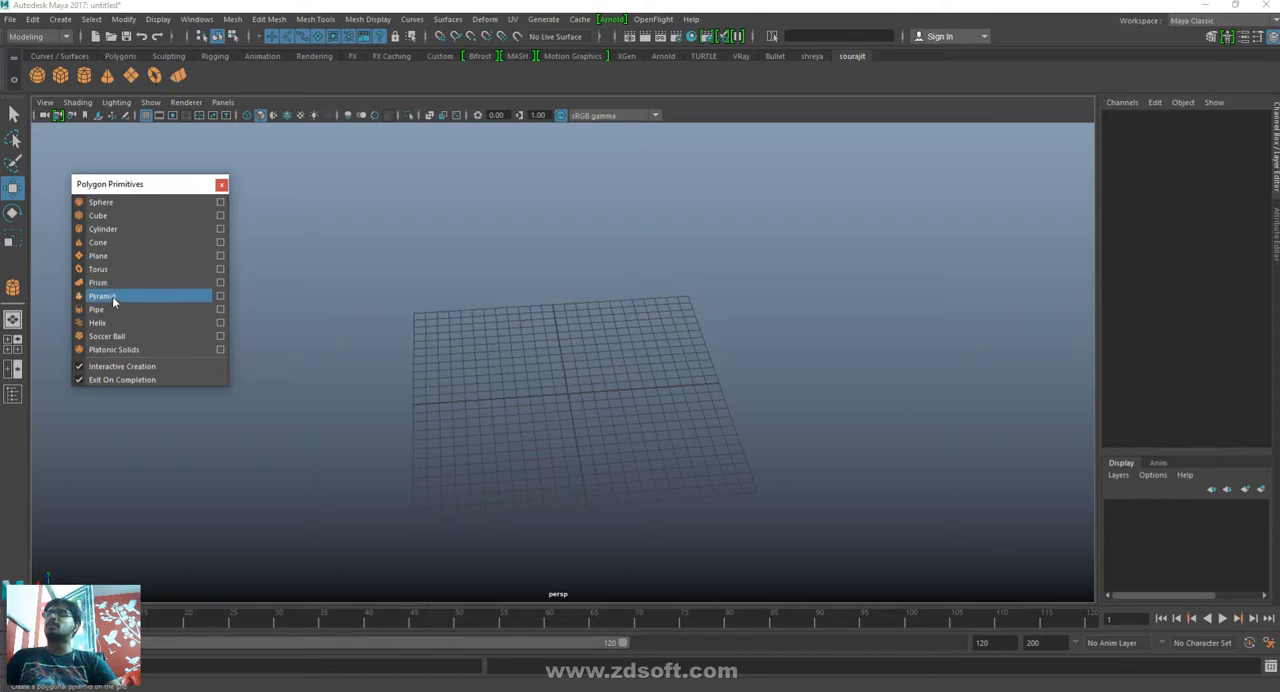
{"action": "left_click", "coordinate": [112, 296]}
{"action": "left_click", "coordinate": [112, 309]}
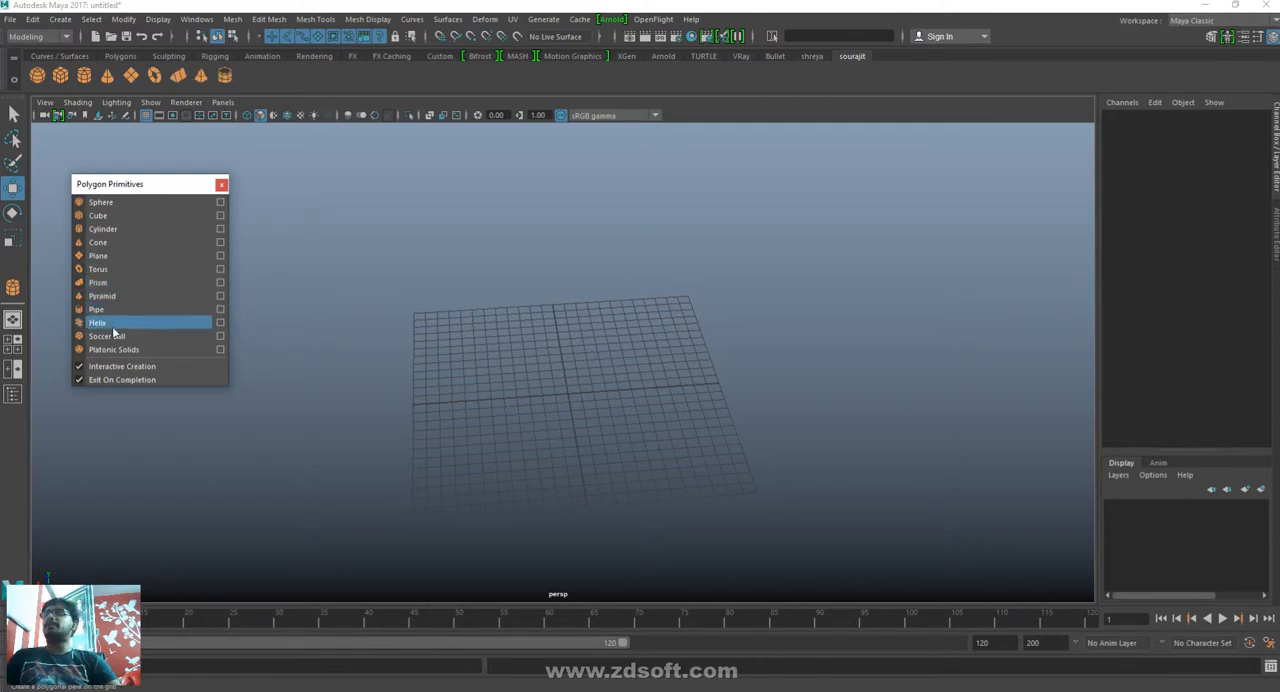
{"action": "left_click", "coordinate": [112, 322]}
{"action": "left_click", "coordinate": [118, 338]}
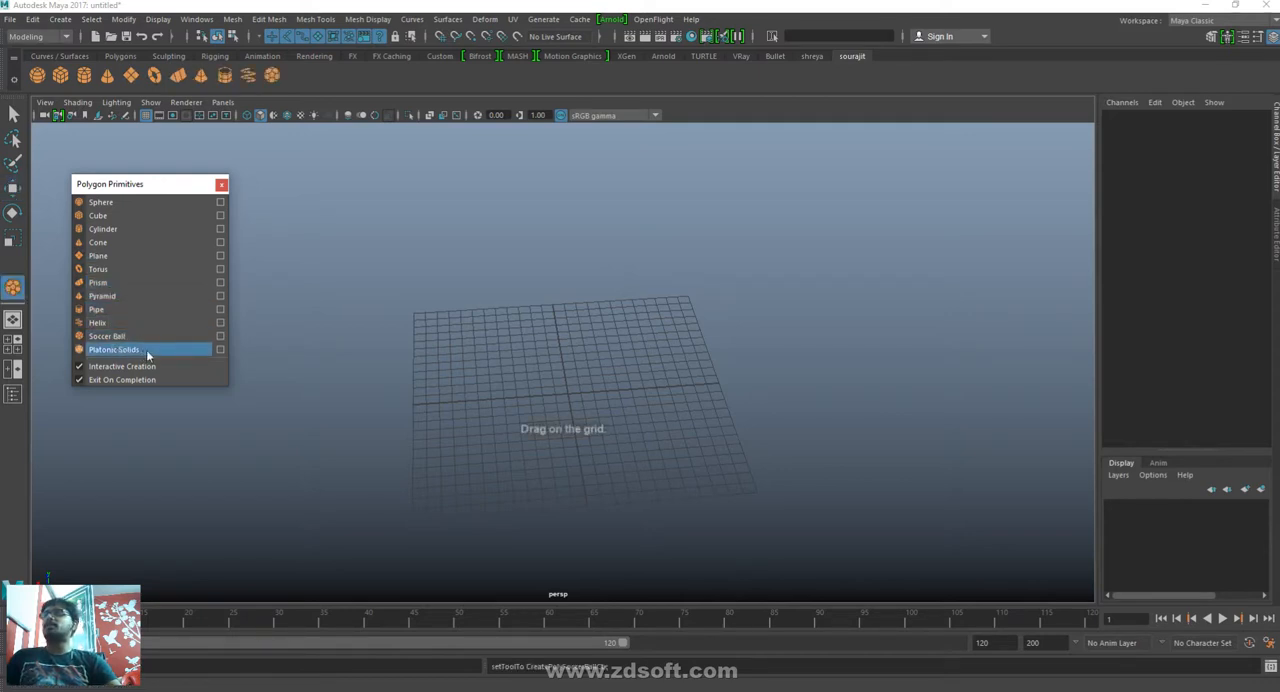
{"action": "left_click", "coordinate": [146, 349]}
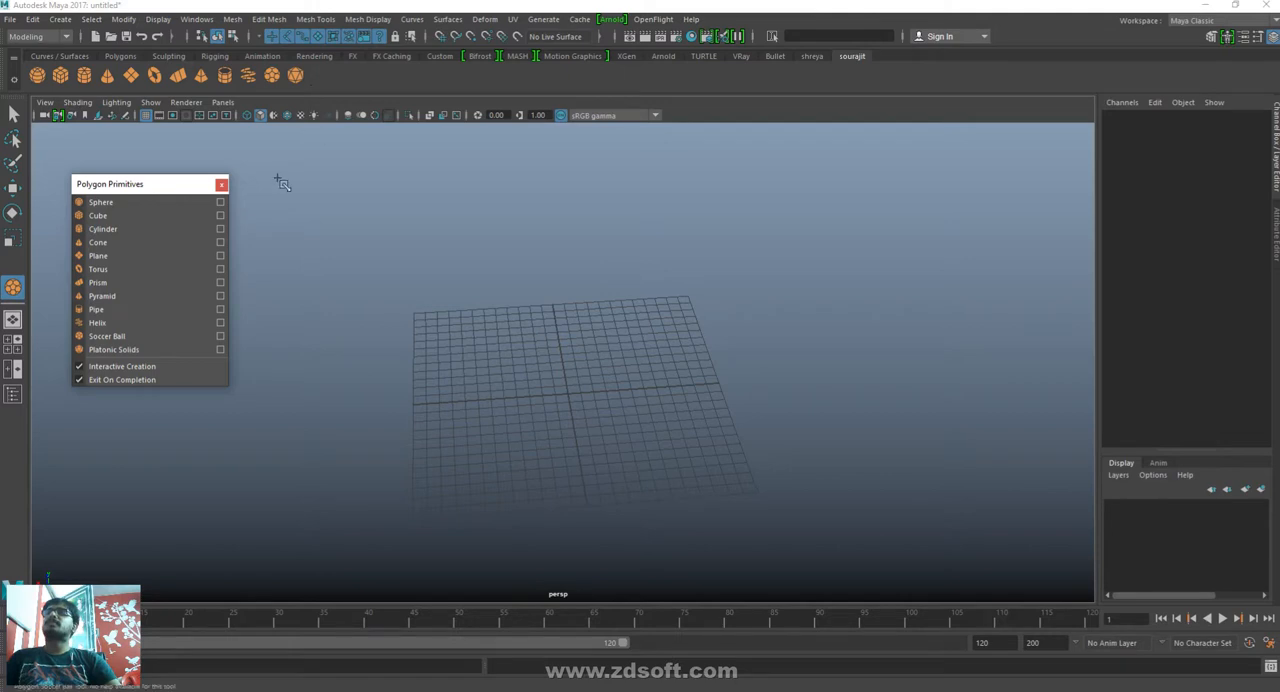
{"action": "left_click", "coordinate": [221, 184]}
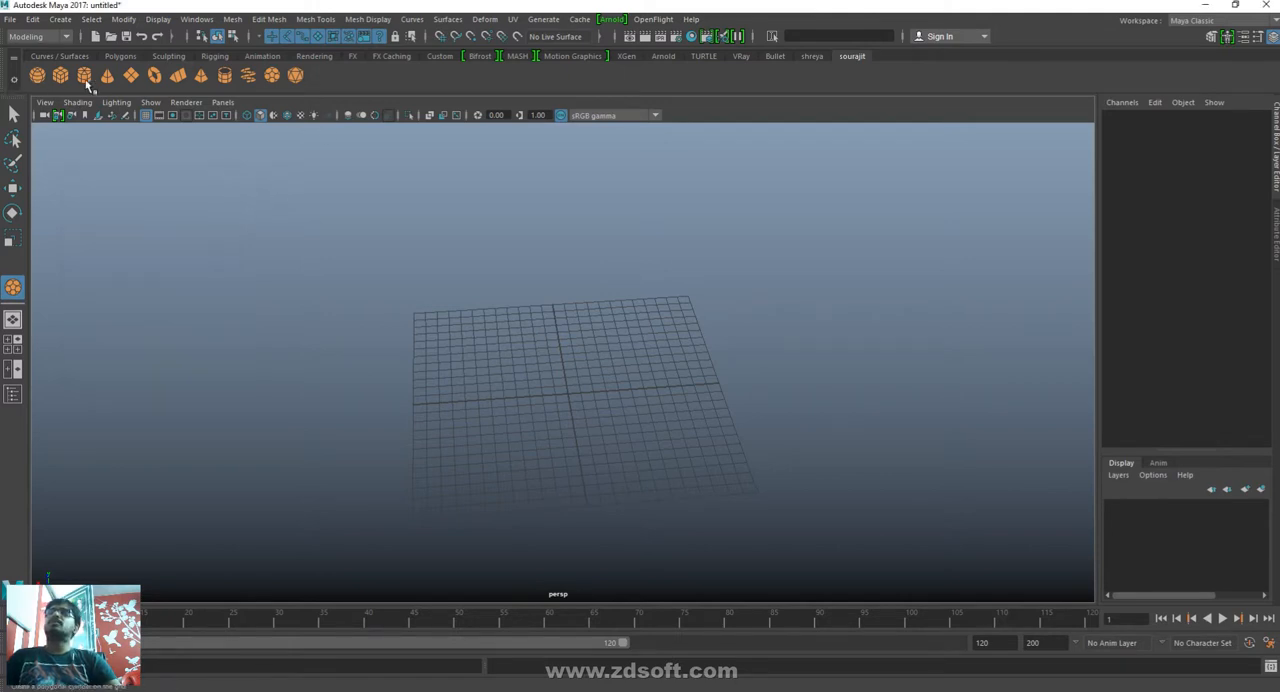
- Create a polygon cube about 12.4 wide on the grid and a sphere of about 5.6 radius beside it
{"action": "left_click", "coordinate": [271, 75]}
{"action": "left_click", "coordinate": [61, 75]}
{"action": "left_click_drag", "start_coordinate": [427, 323], "coordinate": [583, 244]}
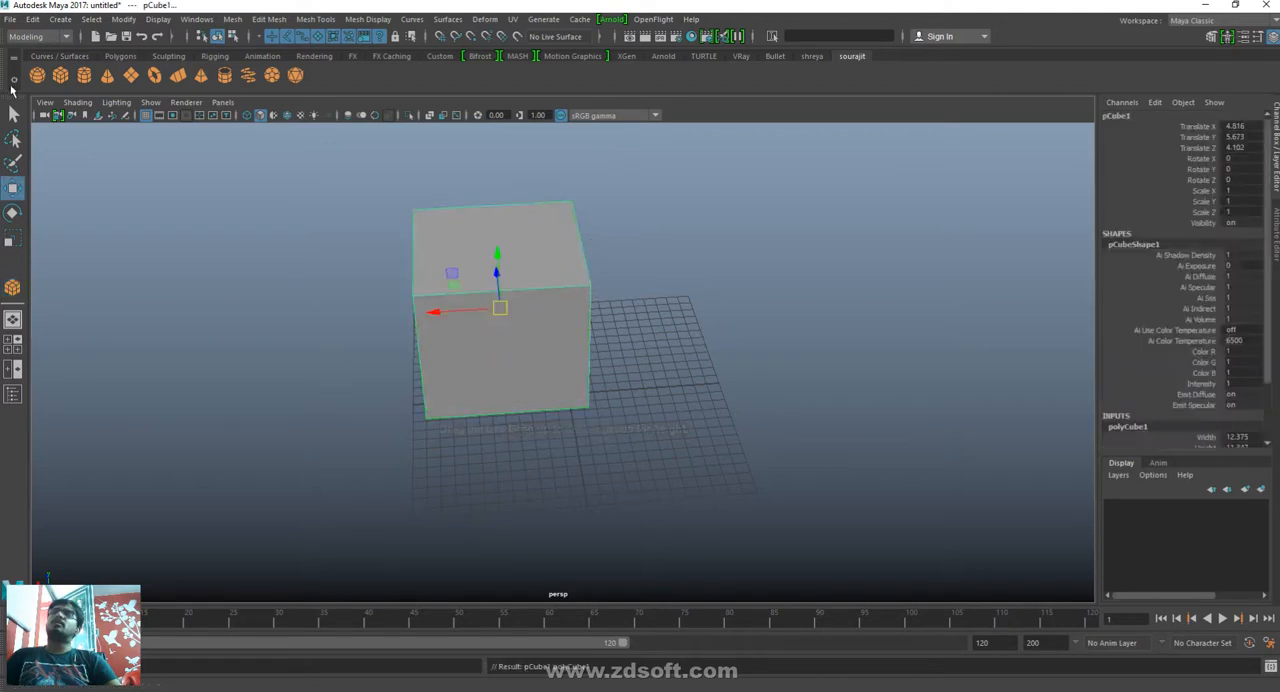
{"action": "left_click", "coordinate": [37, 75]}
{"action": "left_click_drag", "start_coordinate": [729, 355], "coordinate": [806, 377]}
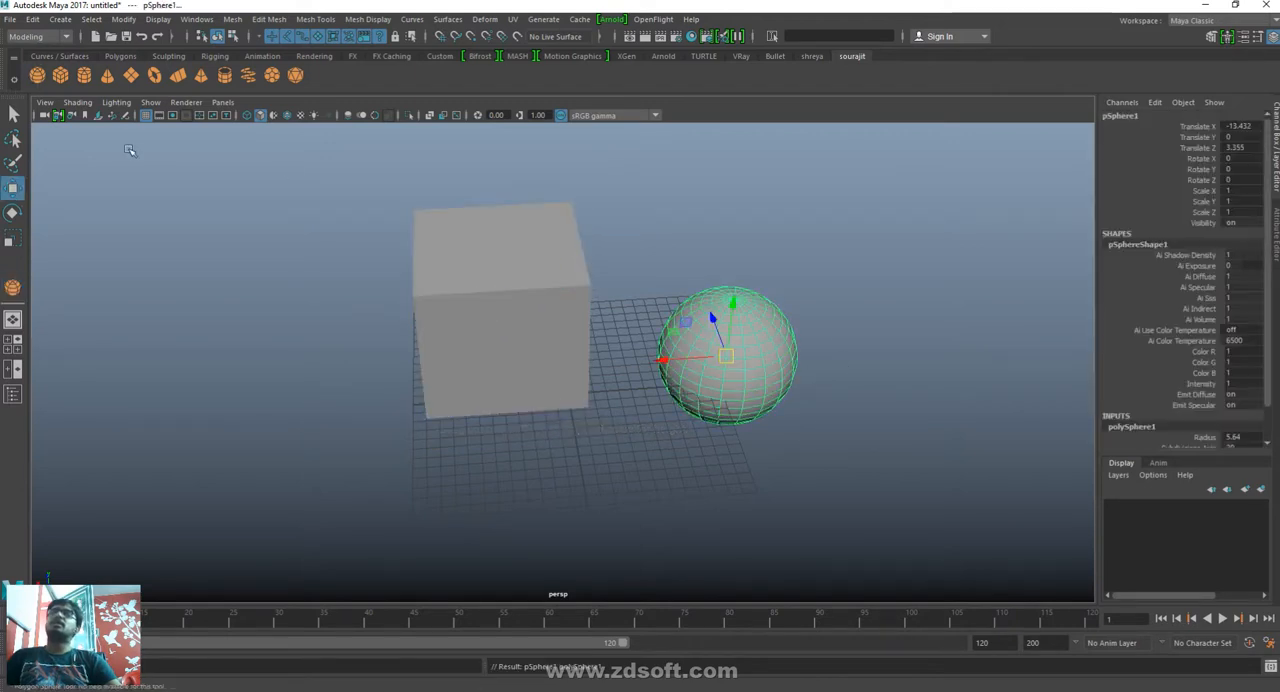
- Create a polygon cylinder behind the sphere and a narrow cone of about 2.2 radius in front of it
{"action": "left_click", "coordinate": [84, 75]}
{"action": "left_click_drag", "start_coordinate": [868, 292], "coordinate": [929, 307]}
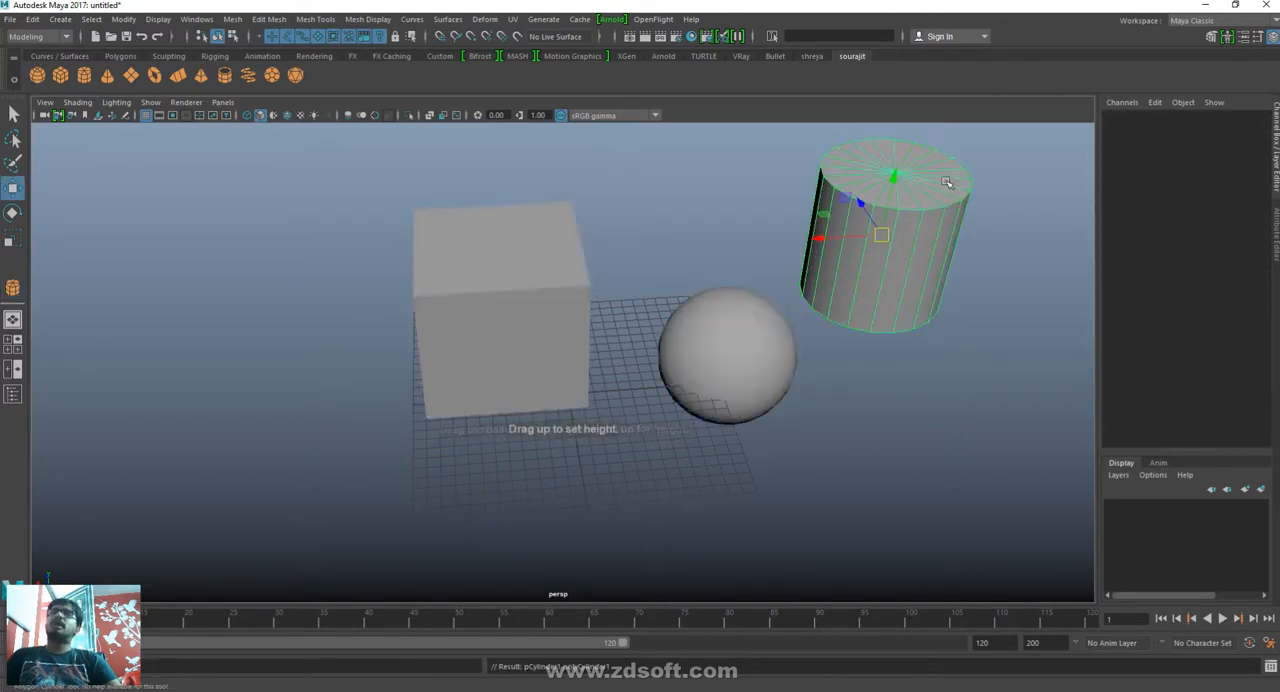
{"action": "left_click", "coordinate": [107, 75]}
{"action": "left_click_drag", "start_coordinate": [654, 482], "coordinate": [687, 495]}
{"action": "left_click_drag", "start_coordinate": [687, 495], "coordinate": [690, 368]}
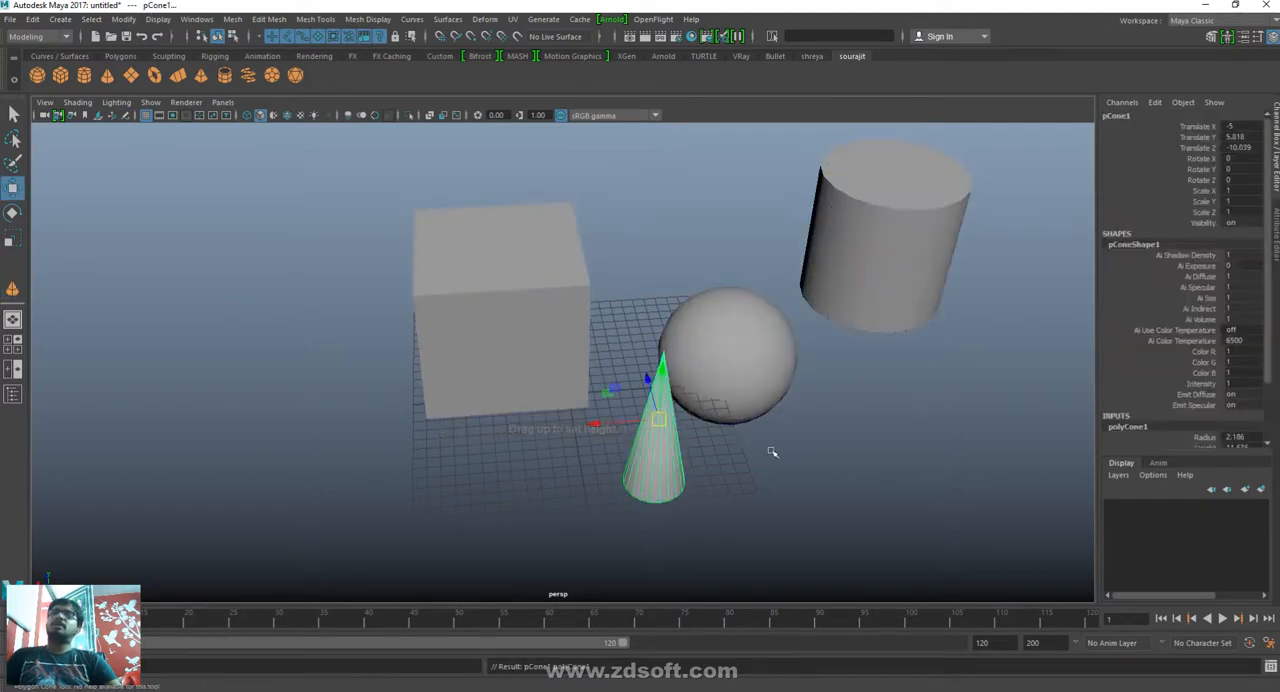
- Create a polygon plane about 9.8 wide off the grid's front corner and a torus of about 7.9 radius behind the cube
{"action": "left_click", "coordinate": [131, 75]}
{"action": "left_click_drag", "start_coordinate": [828, 444], "coordinate": [1004, 540]}
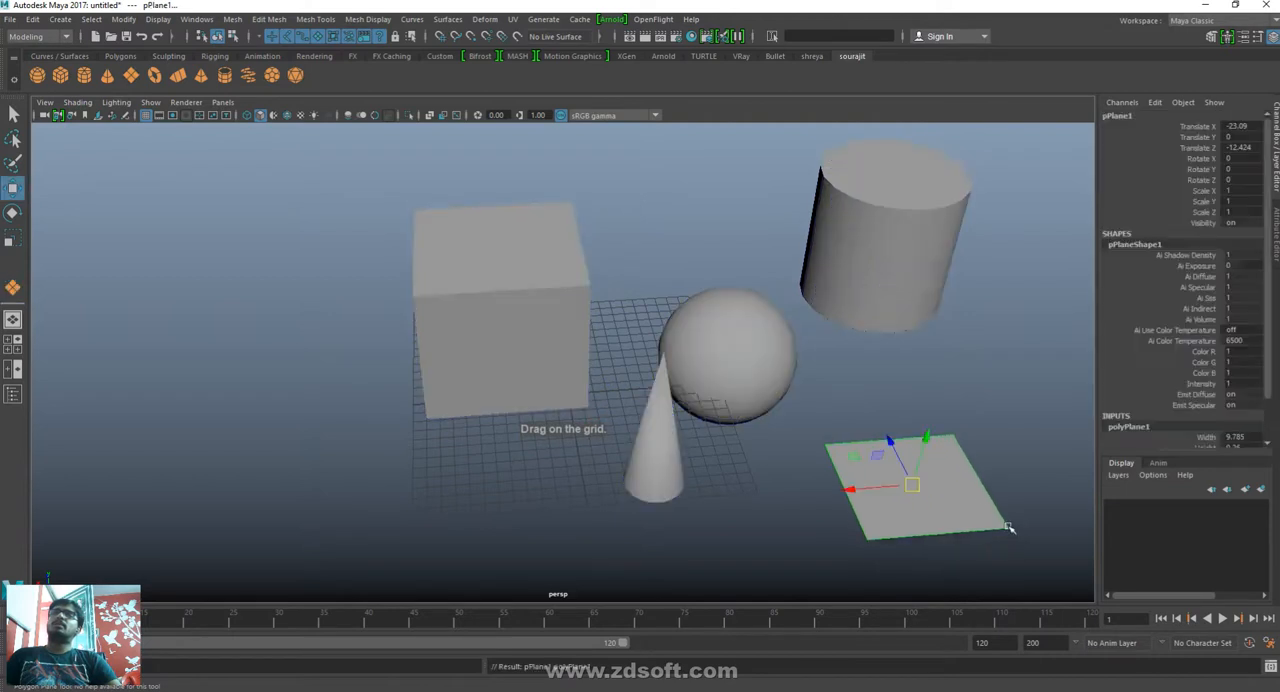
{"action": "left_click_drag", "start_coordinate": [638, 255], "coordinate": [737, 272]}
{"action": "left_click_drag", "start_coordinate": [737, 272], "coordinate": [746, 268]}
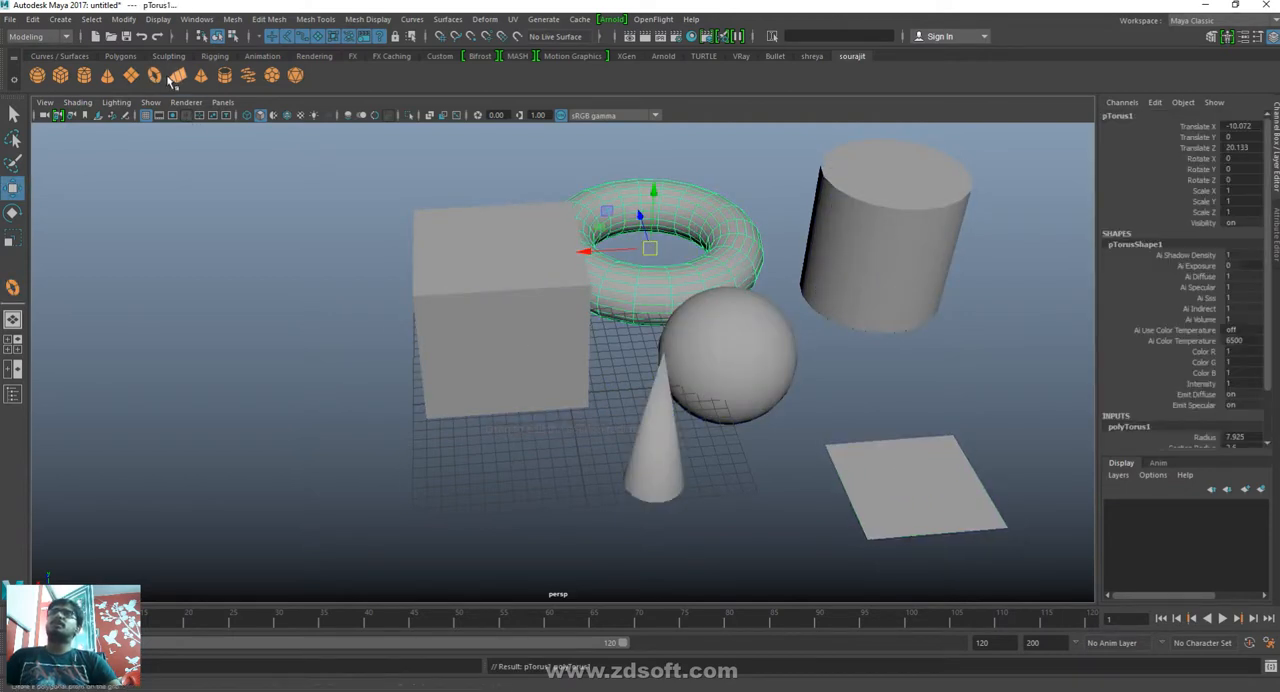
- Create a polygon prism about 7.7 long in front of the cylinder and a pyramid with about 4.7 side length in front of the cube
{"action": "left_click", "coordinate": [178, 80]}
{"action": "left_click_drag", "start_coordinate": [857, 363], "coordinate": [888, 300]}
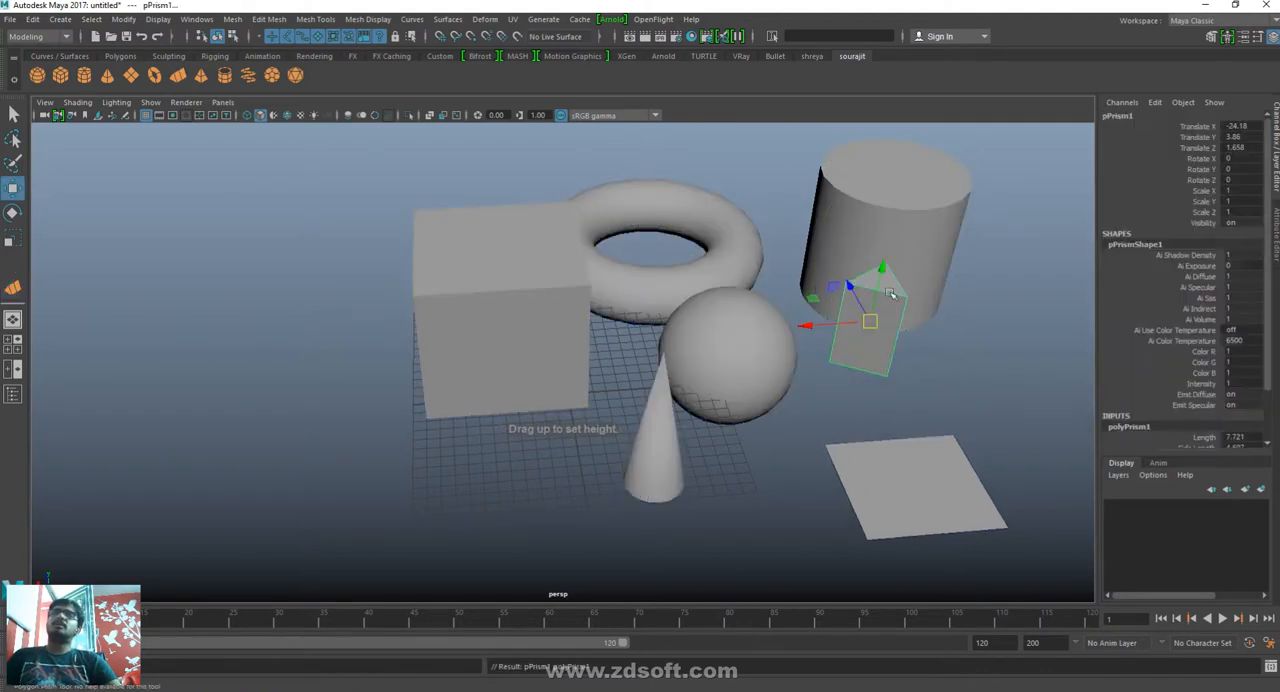
{"action": "left_click", "coordinate": [201, 75]}
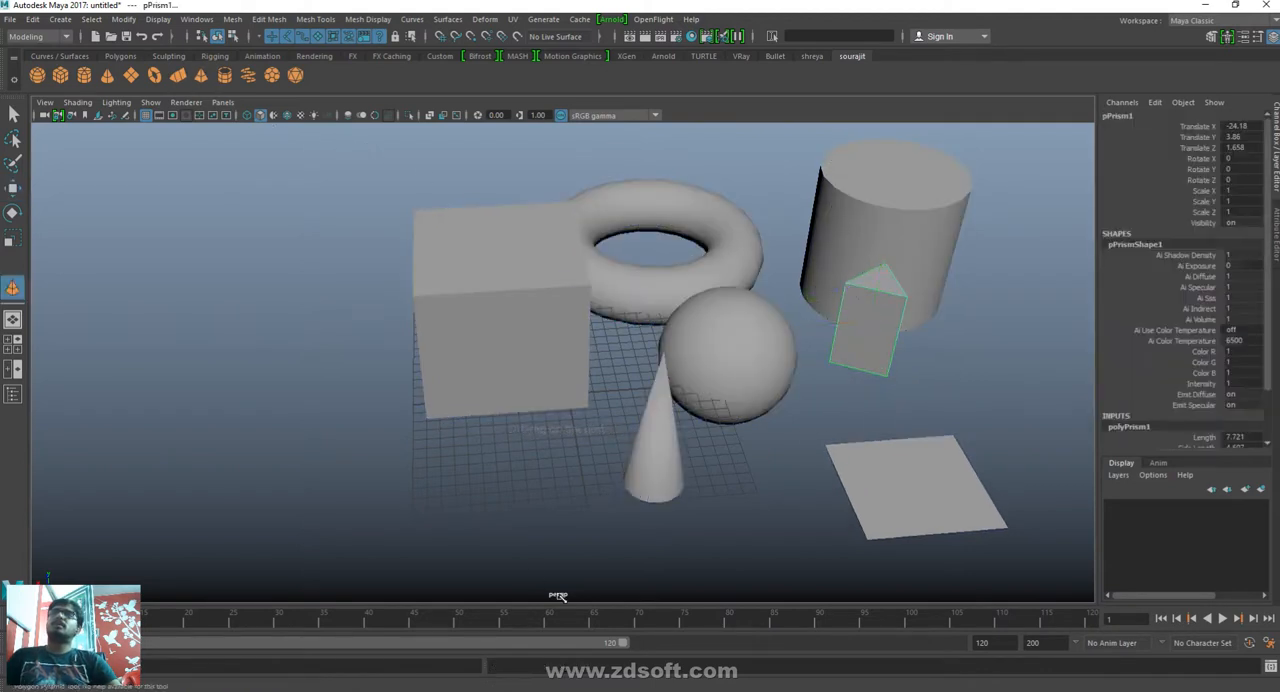
{"action": "left_click_drag", "start_coordinate": [491, 503], "coordinate": [531, 520]}
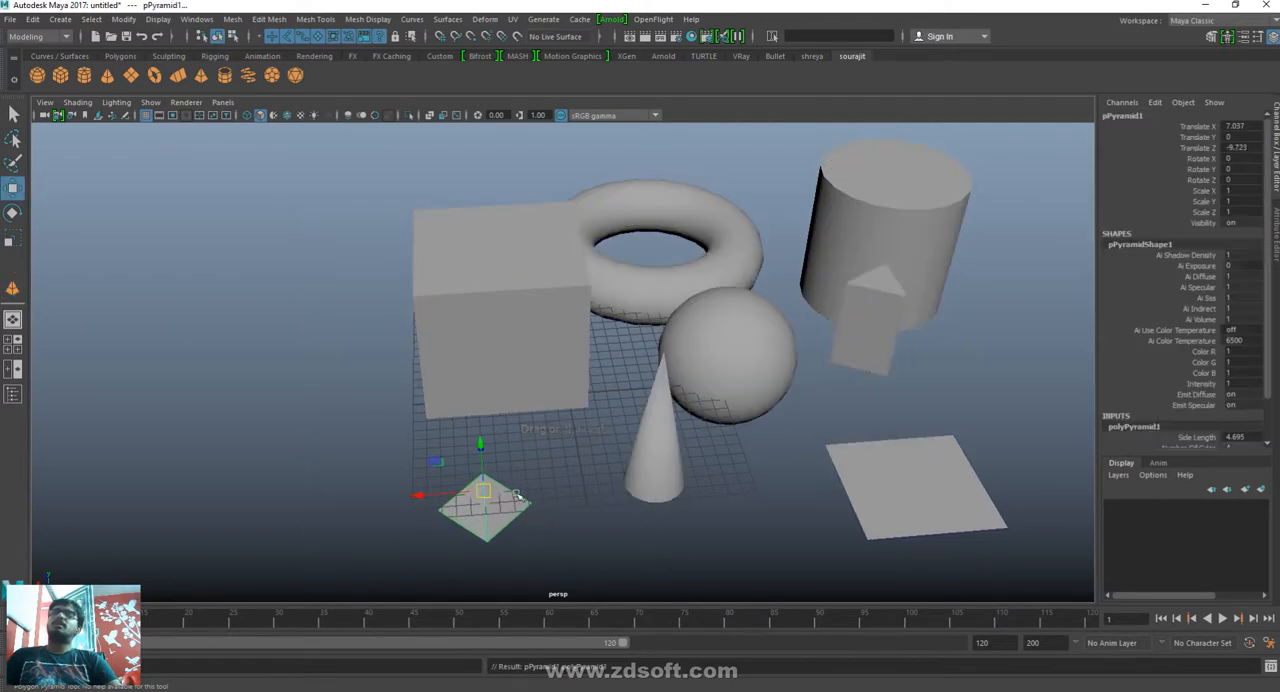
- Create a polygon pipe of about 3.3 radius behind the plane and a three-coil polygon helix on the far side of the cube
{"action": "left_click", "coordinate": [225, 75]}
{"action": "left_click_drag", "start_coordinate": [986, 410], "coordinate": [1040, 378]}
{"action": "left_click", "coordinate": [249, 76]}
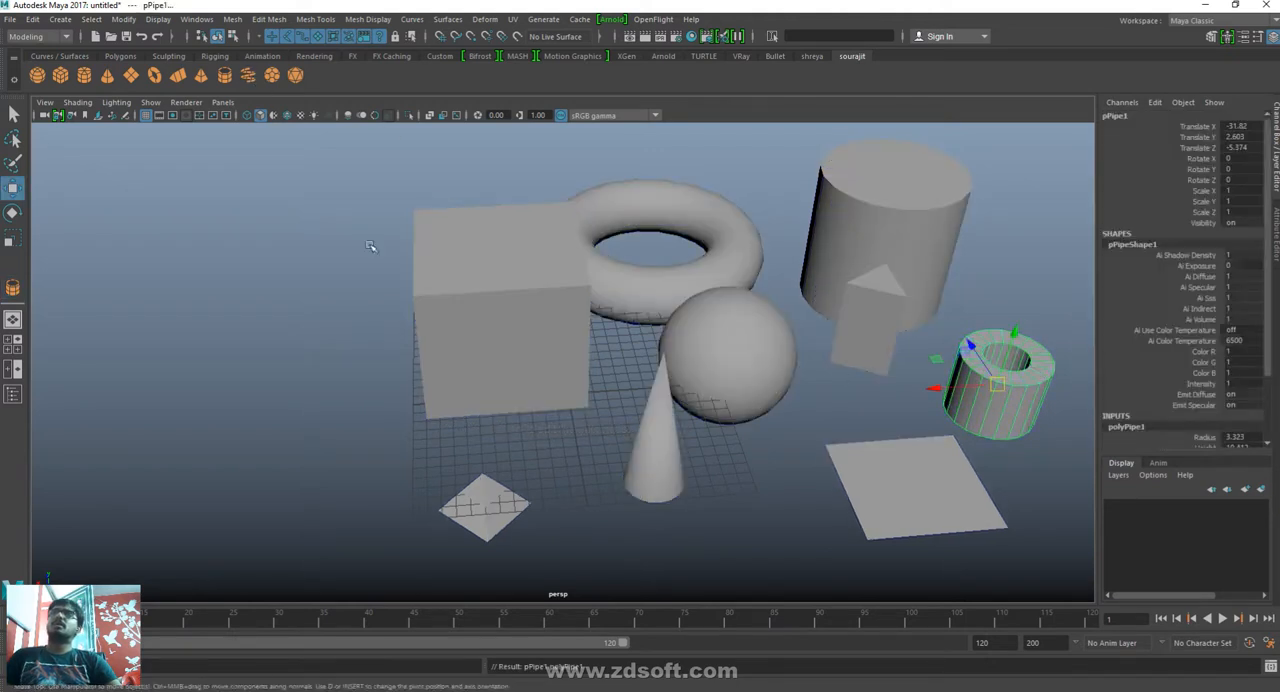
{"action": "left_click_drag", "start_coordinate": [332, 430], "coordinate": [346, 246]}
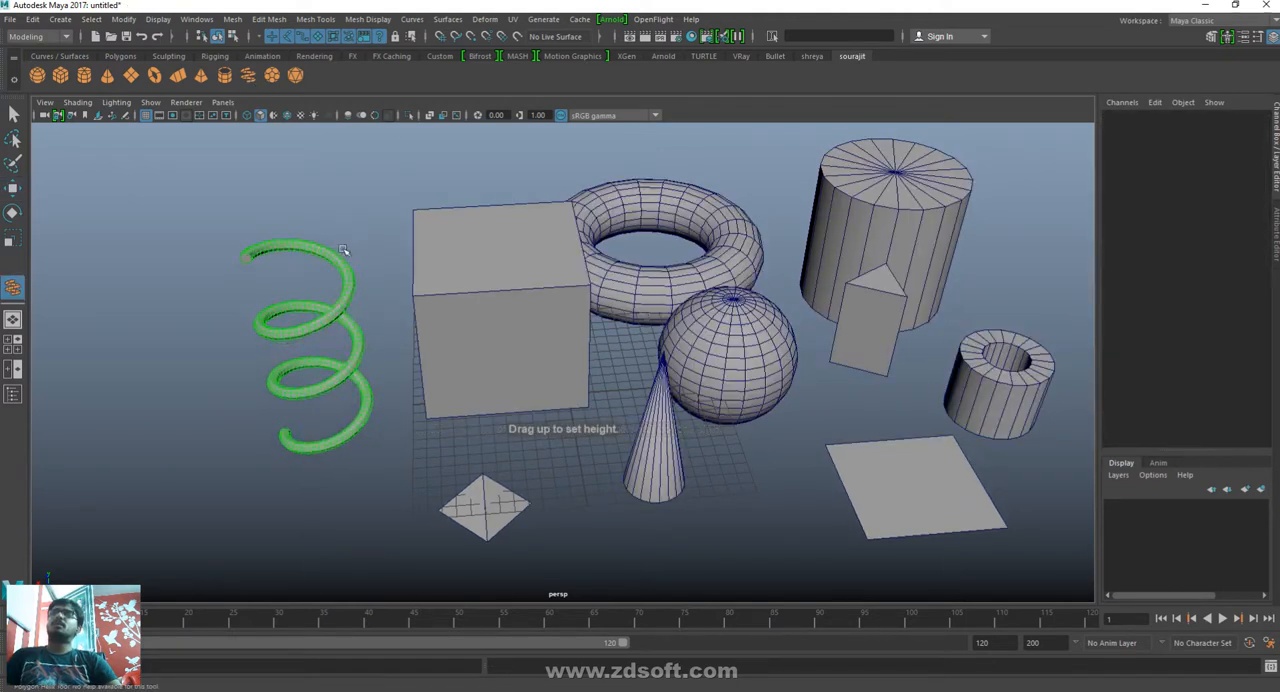
- Create a polygon soccer ball between the cone and the plane, and delete all the primitives from the scene
{"action": "left_click", "coordinate": [272, 76]}
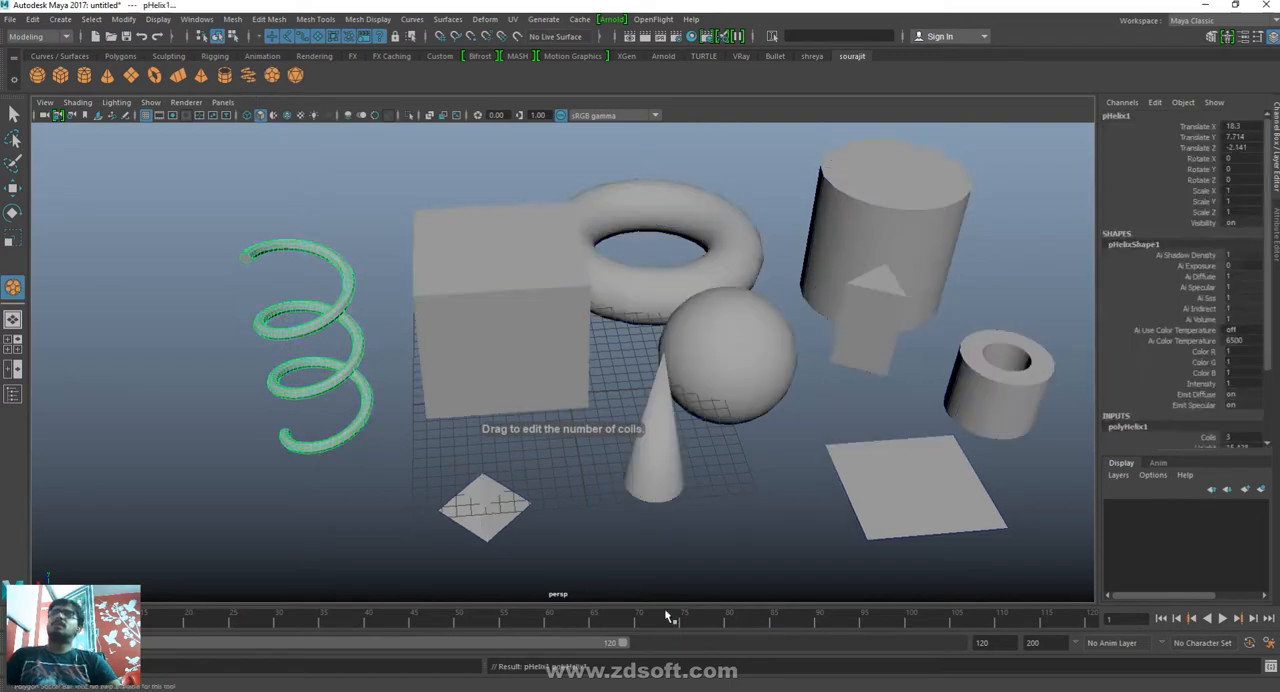
{"action": "left_click_drag", "start_coordinate": [766, 520], "coordinate": [800, 548]}
{"action": "left_click_drag", "start_coordinate": [166, 194], "coordinate": [1050, 588]}
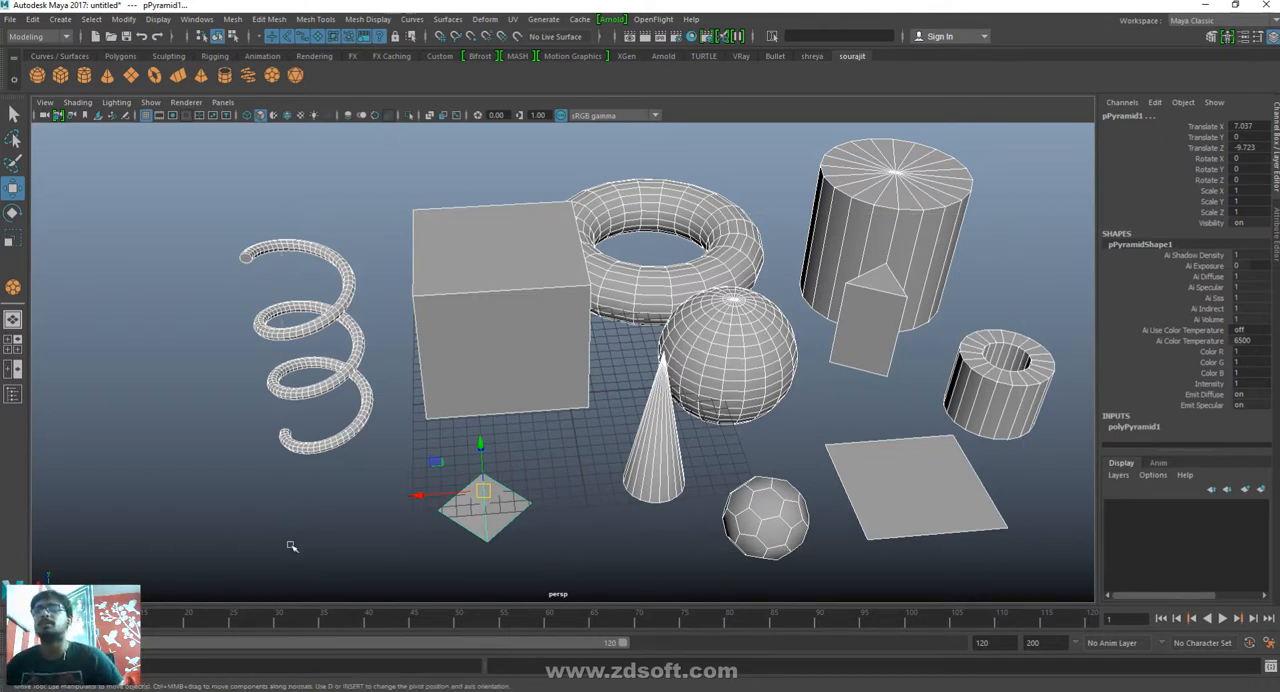
{"action": "key", "text": "Delete"}
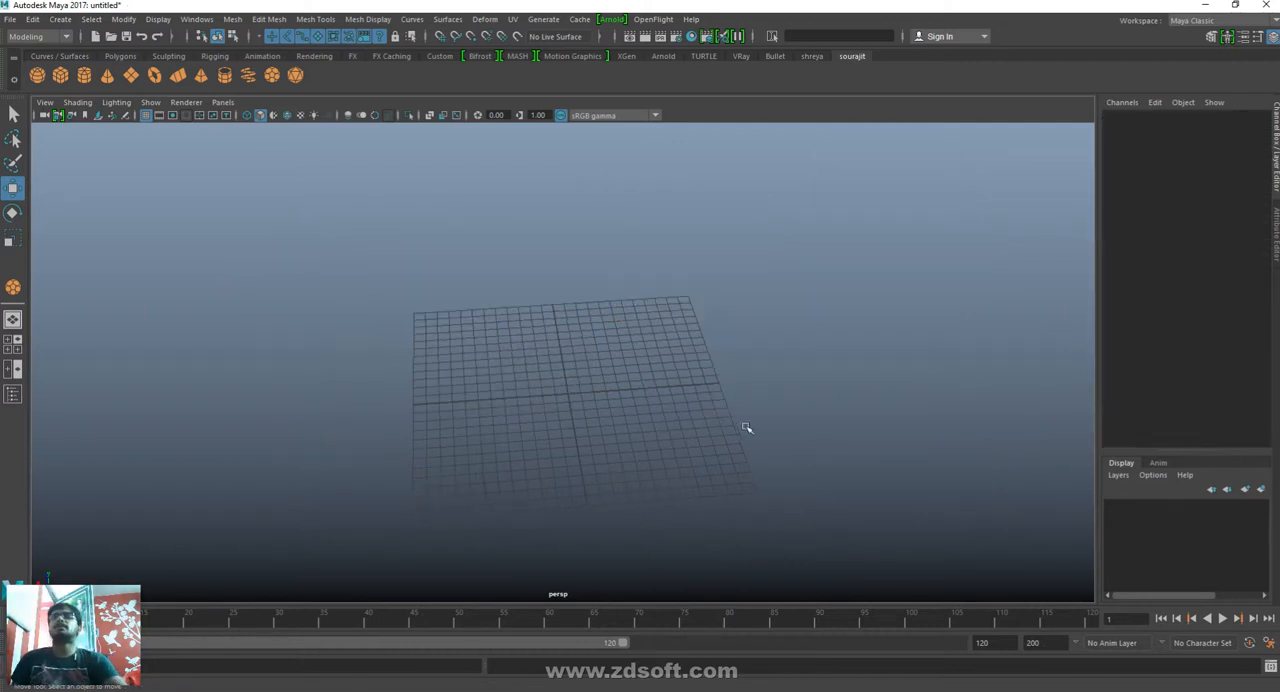
- Create a polygon sphere at the grid's centre and select it
{"action": "left_click_drag", "start_coordinate": [748, 428], "coordinate": [731, 447], "text": "alt"}
{"action": "left_click_drag", "start_coordinate": [711, 500], "coordinate": [664, 450], "text": "alt"}
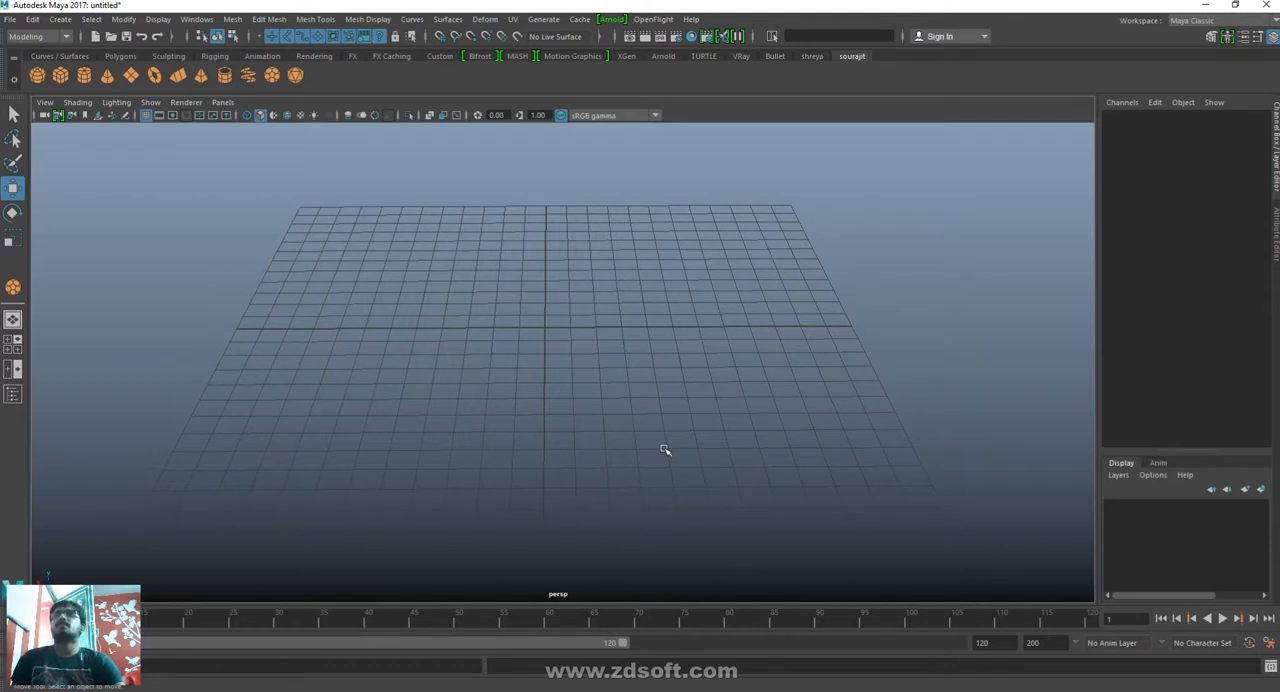
{"action": "left_click", "coordinate": [37, 75]}
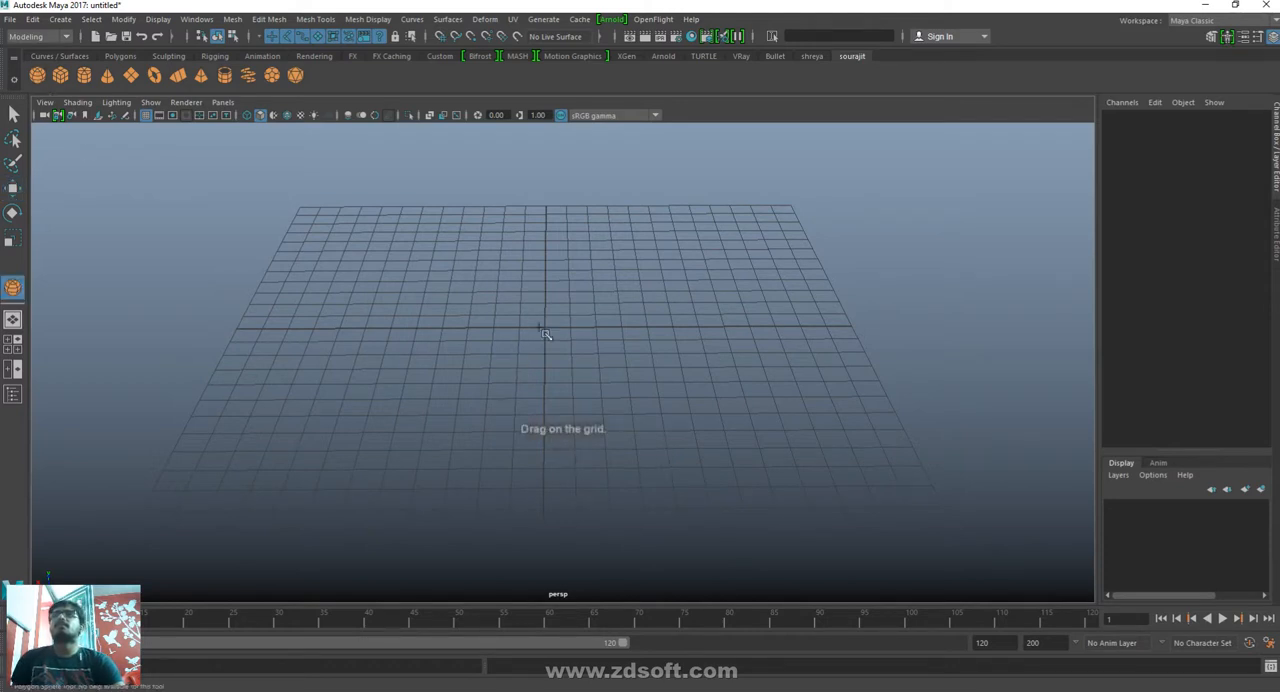
{"action": "left_click_drag", "start_coordinate": [545, 334], "coordinate": [652, 367]}
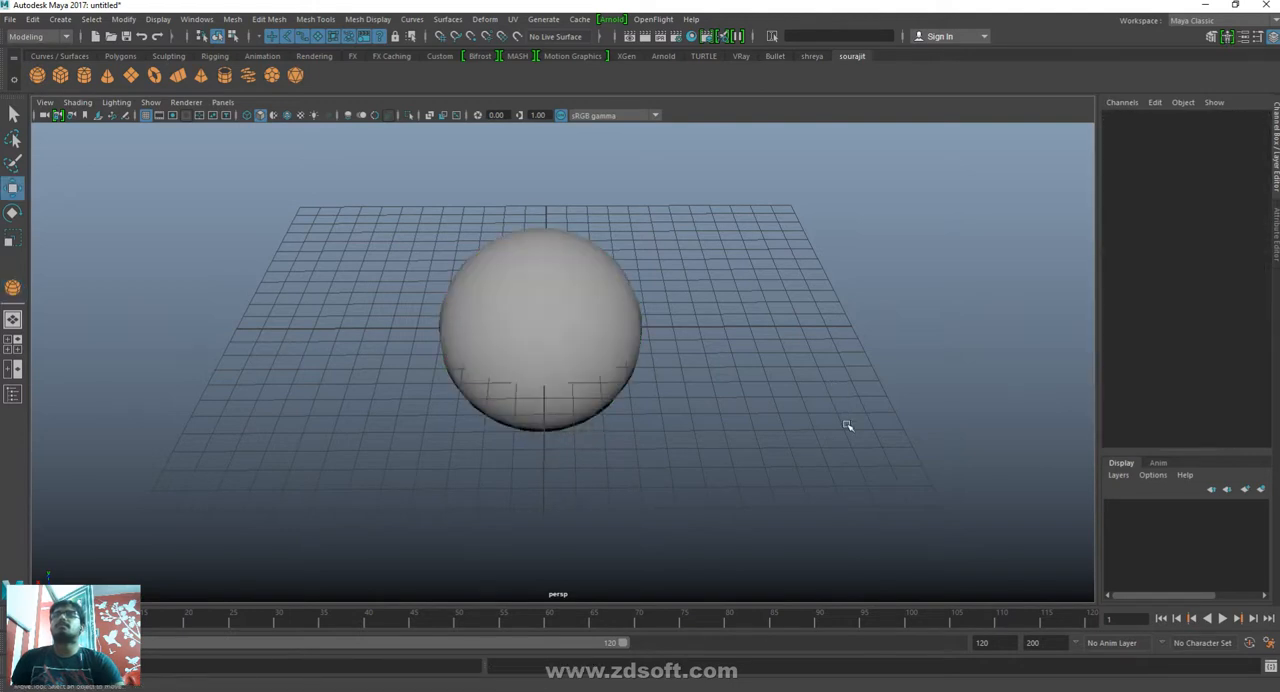
{"action": "left_click_drag", "start_coordinate": [901, 350], "coordinate": [216, 345]}
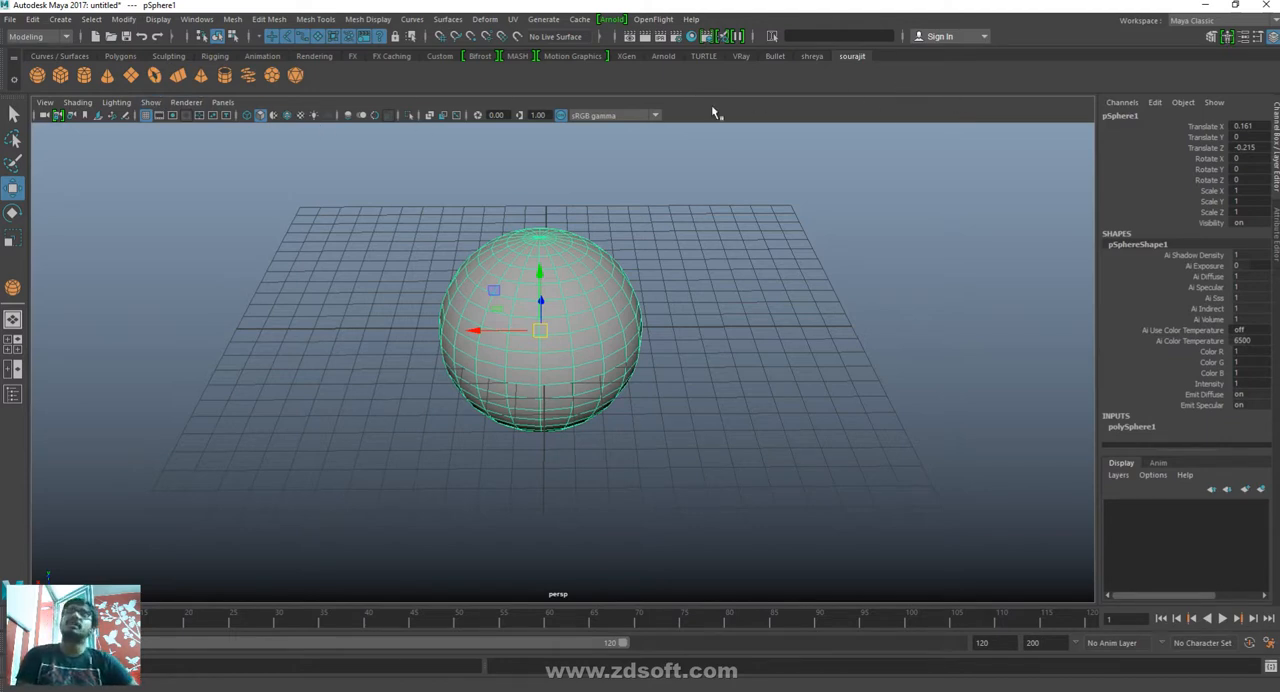
- Tear off the list of NURBS primitives as a floating window beside the sphere
{"action": "left_click", "coordinate": [91, 19]}
{"action": "mouse_move", "coordinate": [58, 20]}
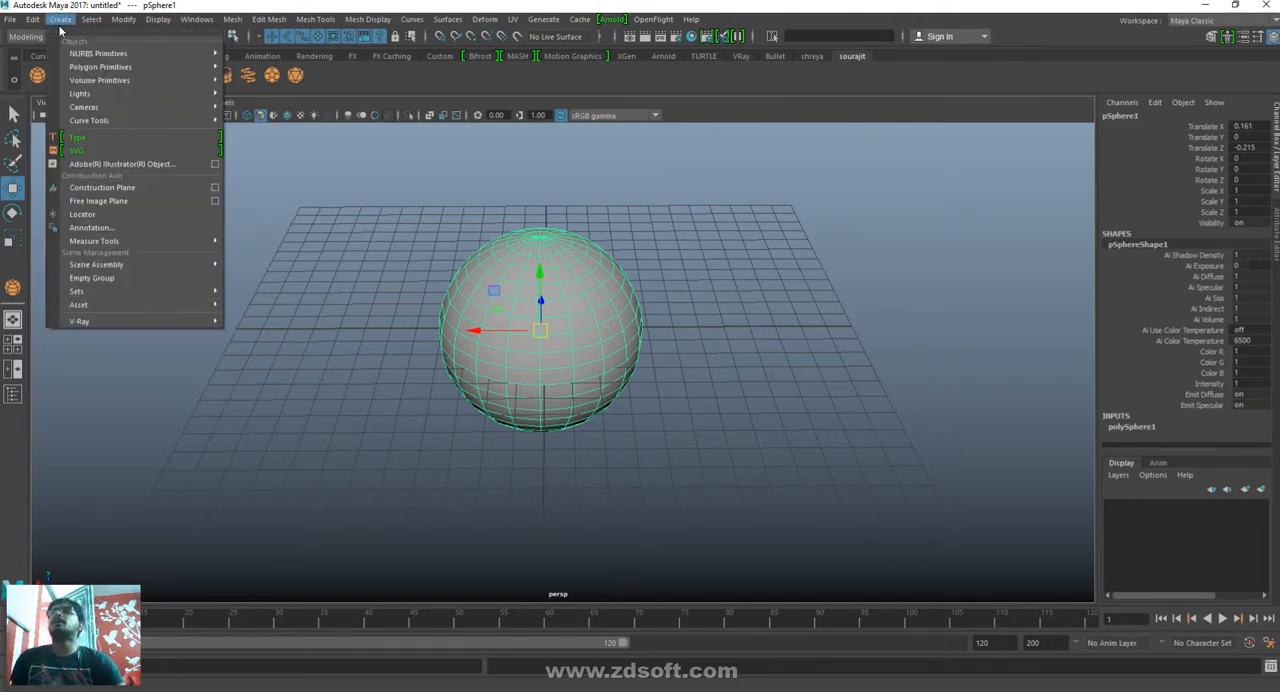
{"action": "mouse_move", "coordinate": [150, 54]}
{"action": "left_click", "coordinate": [285, 57]}
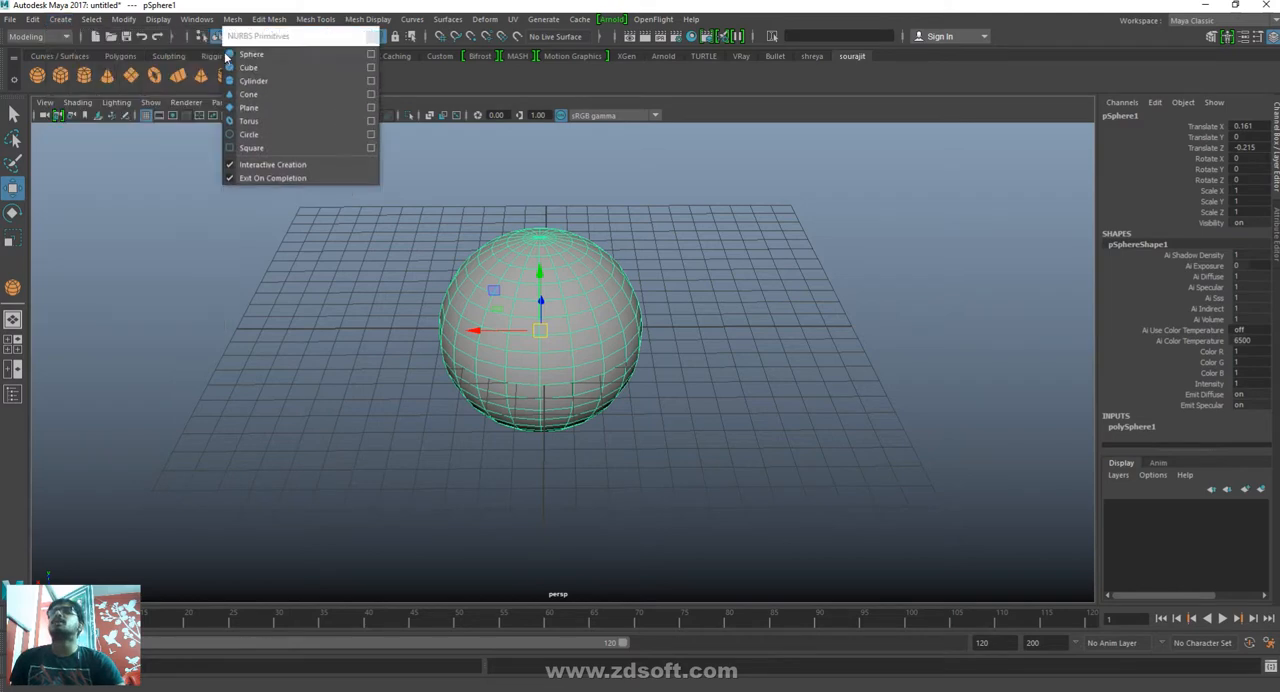
{"action": "left_click_drag", "start_coordinate": [286, 45], "coordinate": [876, 250]}
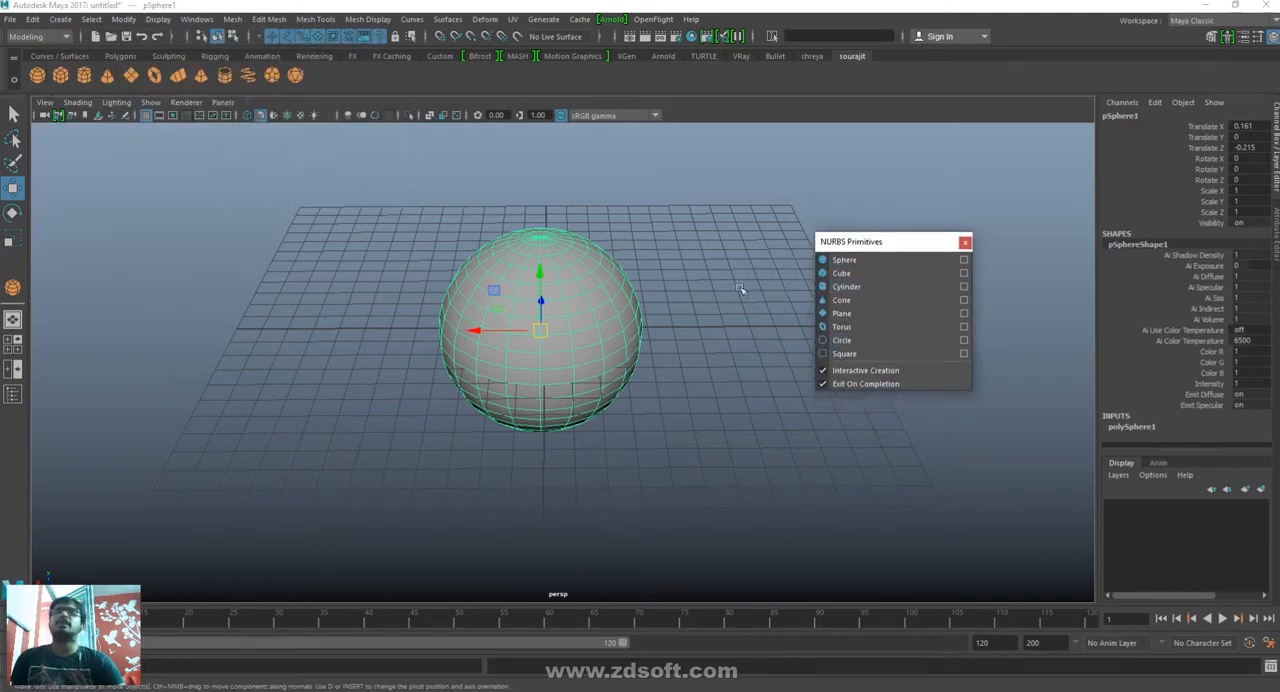
- Add the NURBS Circle command to the custom shelf repeatedly, making 26 copies, and close the floating NURBS Primitives window
{"action": "left_click", "coordinate": [851, 344], "text": "ctrl+shift"}
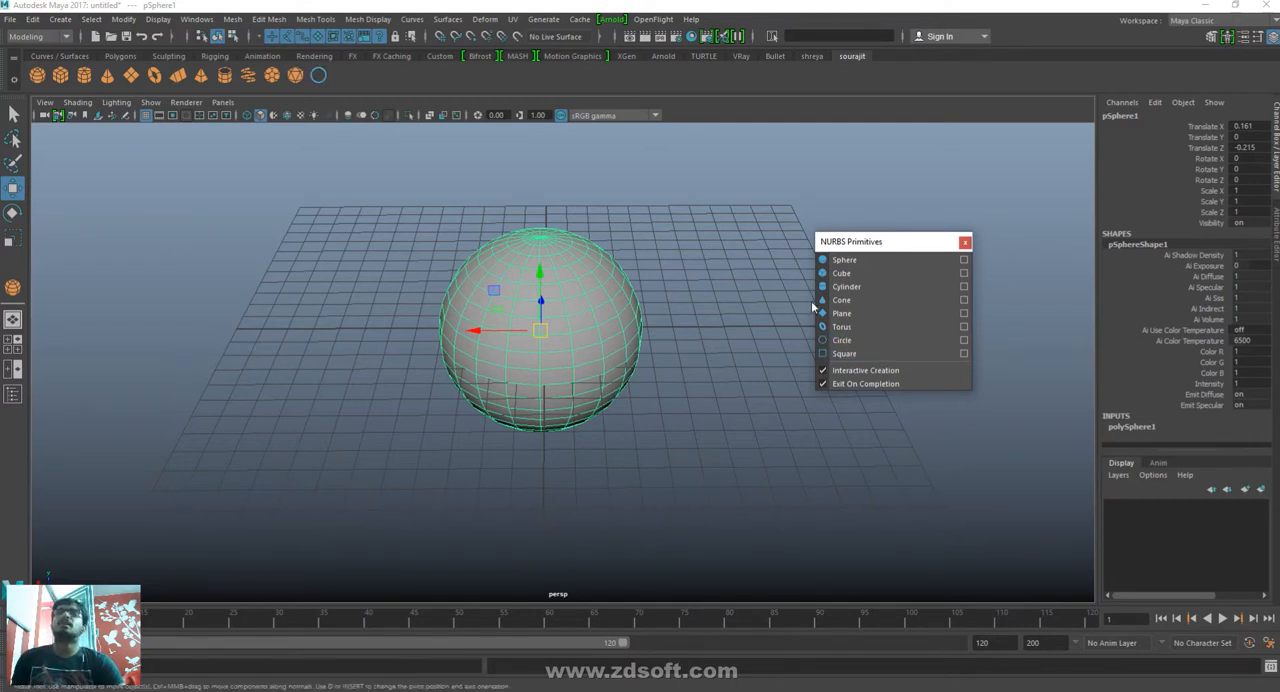
{"action": "left_click", "coordinate": [862, 342], "text": "ctrl+shift"}
{"action": "left_click", "coordinate": [866, 344], "text": "ctrl+shift"}
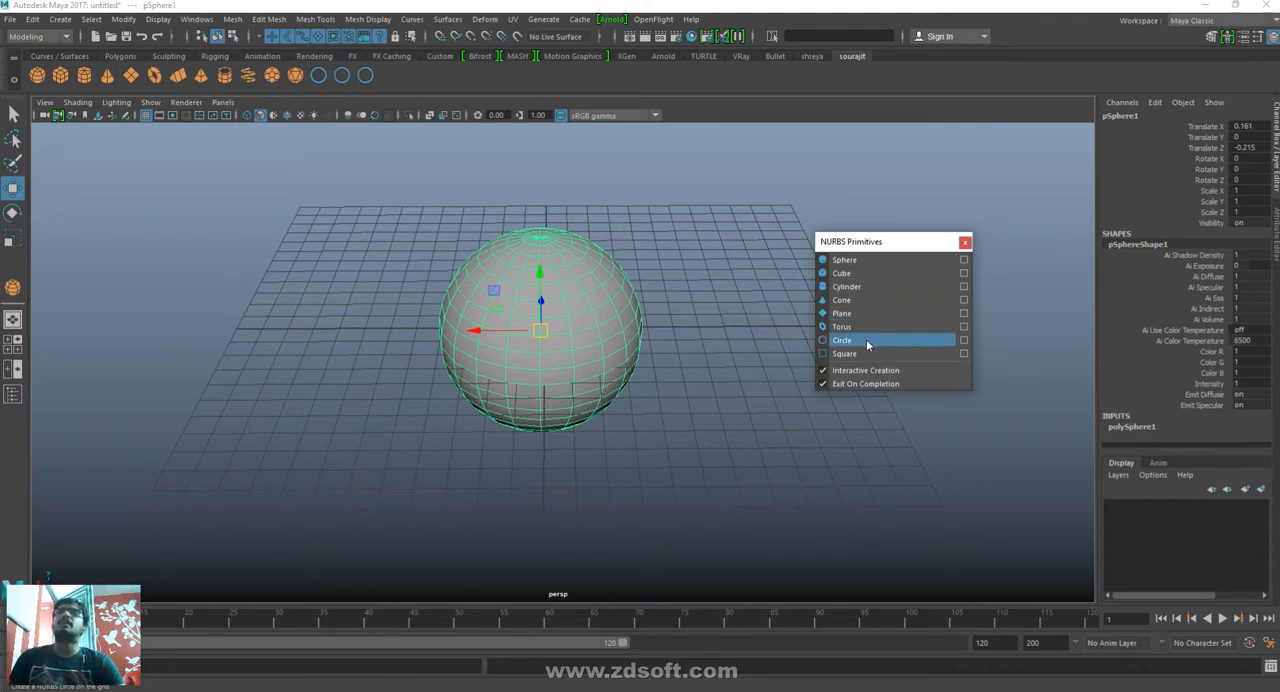
{"action": "triple_click", "coordinate": [866, 344], "text": "ctrl+shift"}
{"action": "triple_click", "coordinate": [866, 344], "text": "ctrl+shift"}
{"action": "double_click", "coordinate": [866, 344], "text": "ctrl+shift"}
{"action": "double_click", "coordinate": [866, 344], "text": "ctrl+shift"}
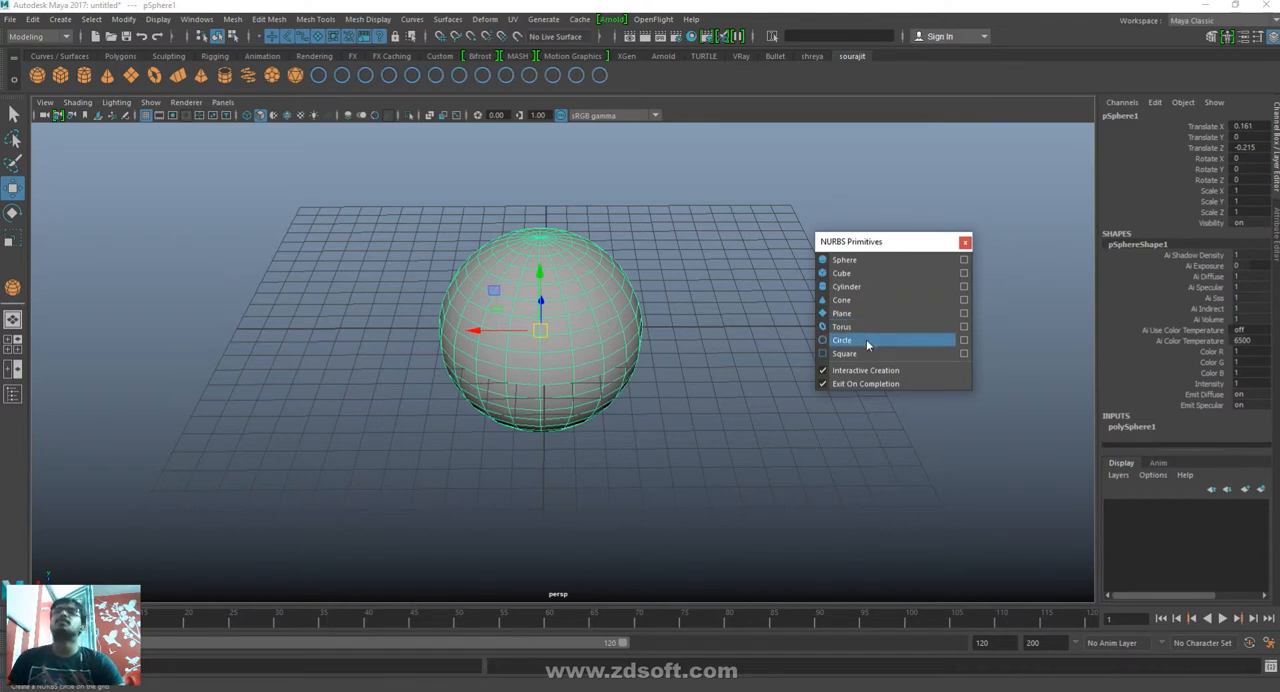
{"action": "triple_click", "coordinate": [866, 342], "text": "ctrl+shift"}
{"action": "double_click", "coordinate": [866, 342], "text": "ctrl+shift"}
{"action": "triple_click", "coordinate": [866, 342], "text": "ctrl+shift"}
{"action": "triple_click", "coordinate": [866, 342], "text": "ctrl+shift"}
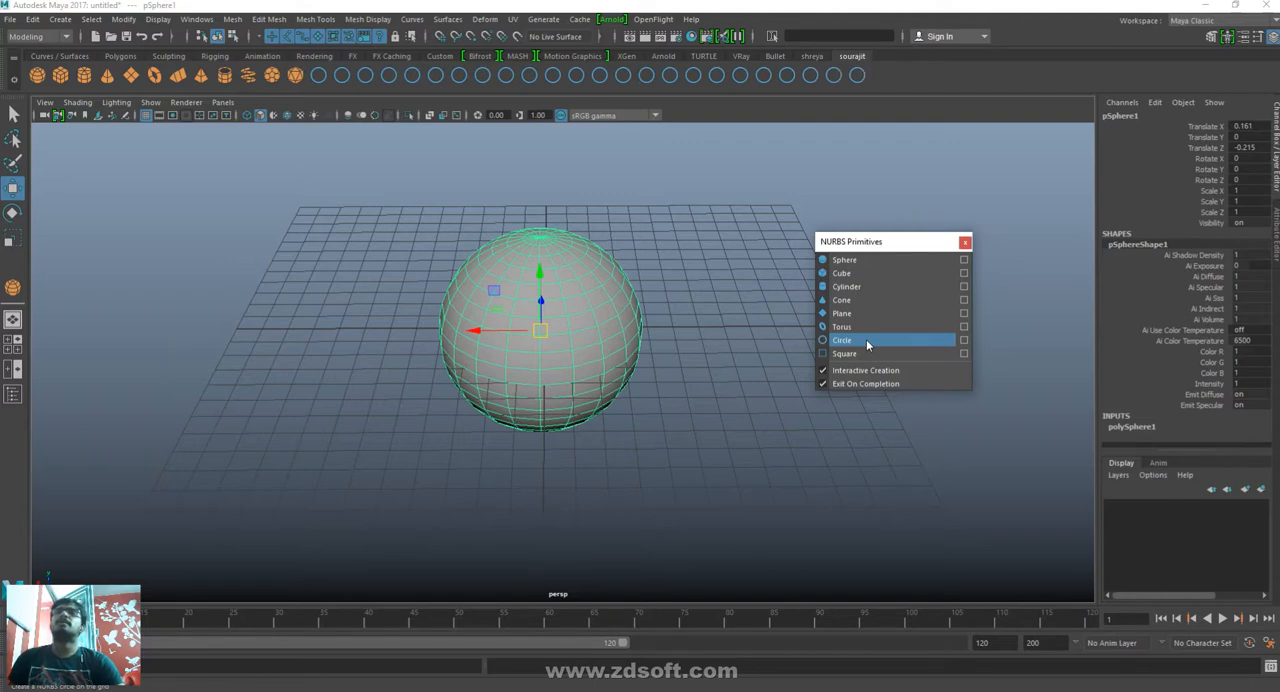
{"action": "double_click", "coordinate": [866, 342], "text": "ctrl+shift"}
{"action": "left_click", "coordinate": [964, 242]}
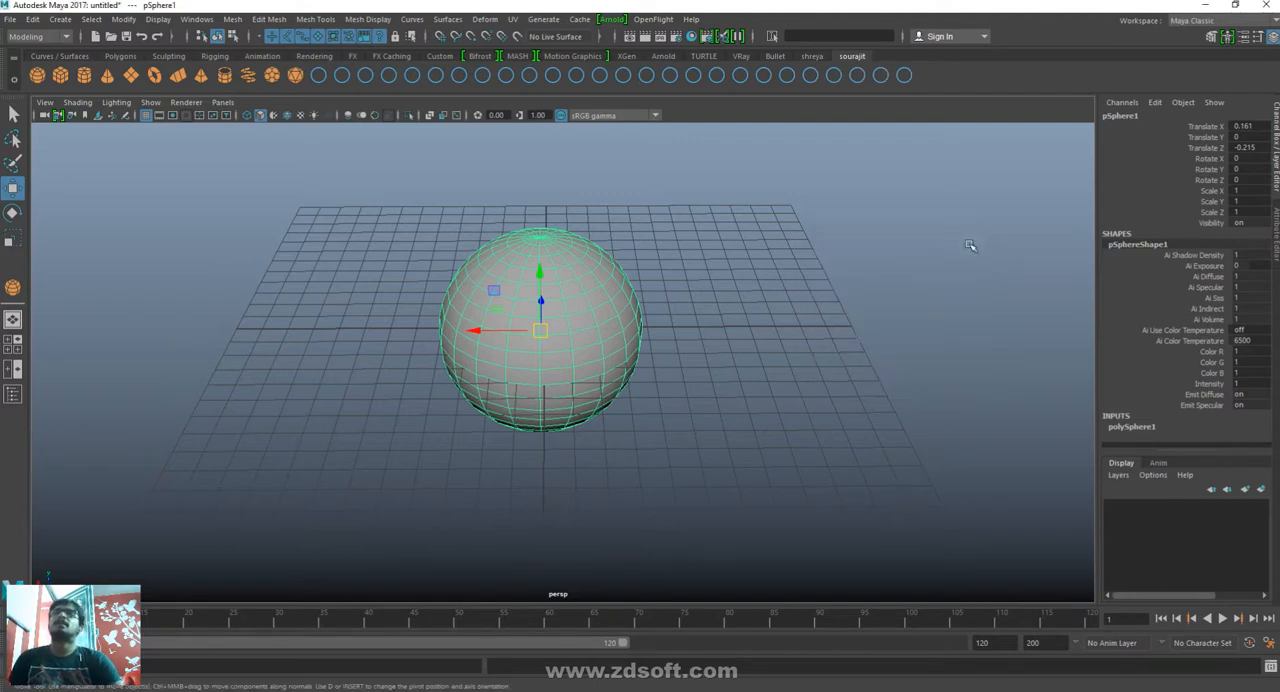
- Delete twelve of the duplicate NURBS Circle shortcuts from the custom shelf one by one
{"action": "right_click", "coordinate": [904, 76]}
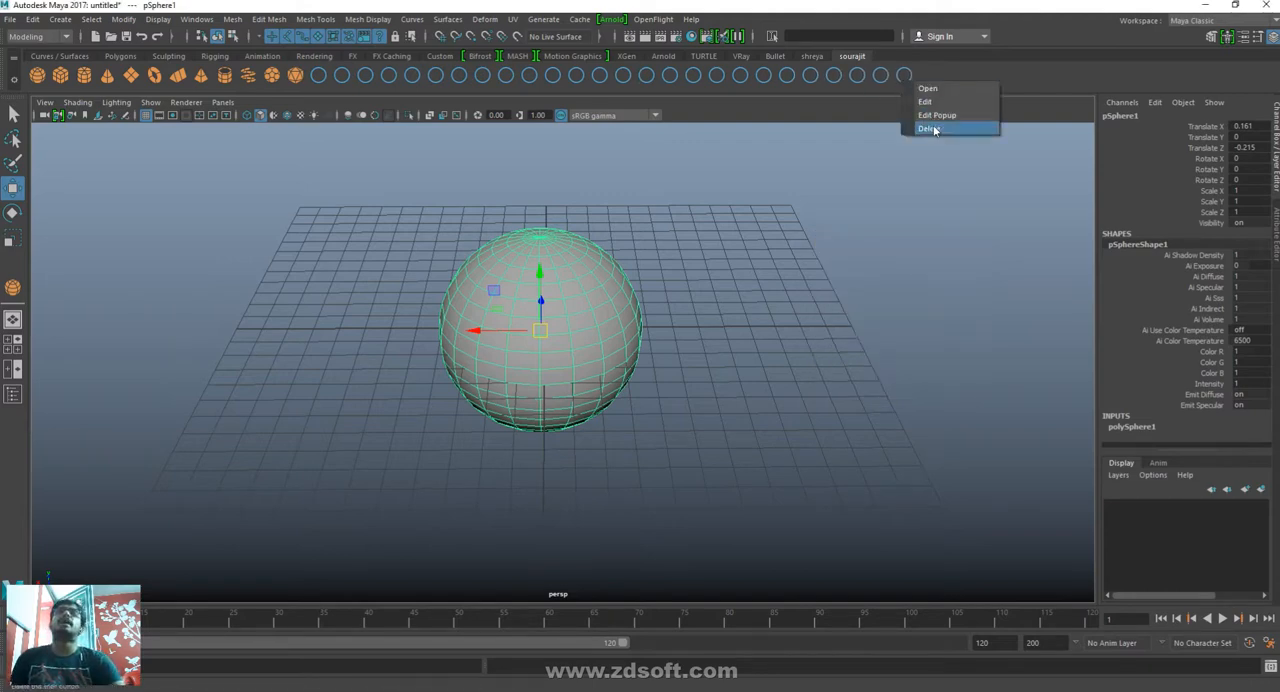
{"action": "left_click", "coordinate": [933, 130]}
{"action": "right_click", "coordinate": [880, 78]}
{"action": "left_click", "coordinate": [909, 130]}
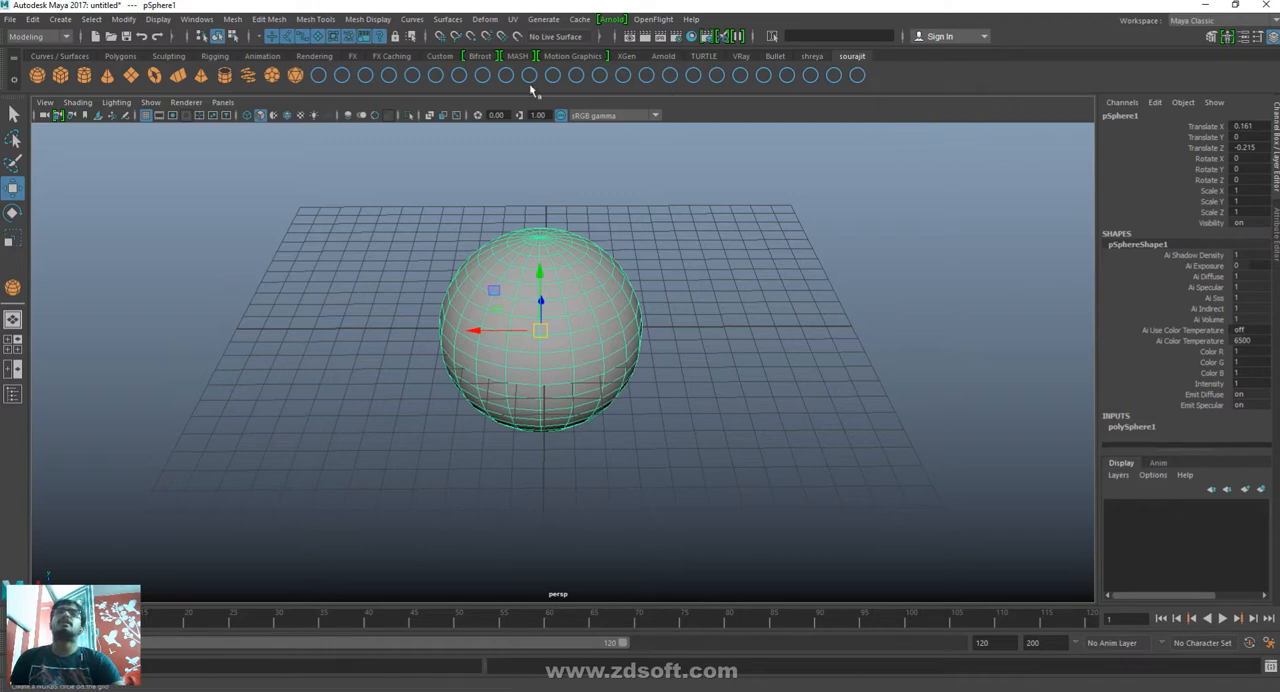
{"action": "right_click", "coordinate": [341, 77]}
{"action": "left_click", "coordinate": [370, 130]}
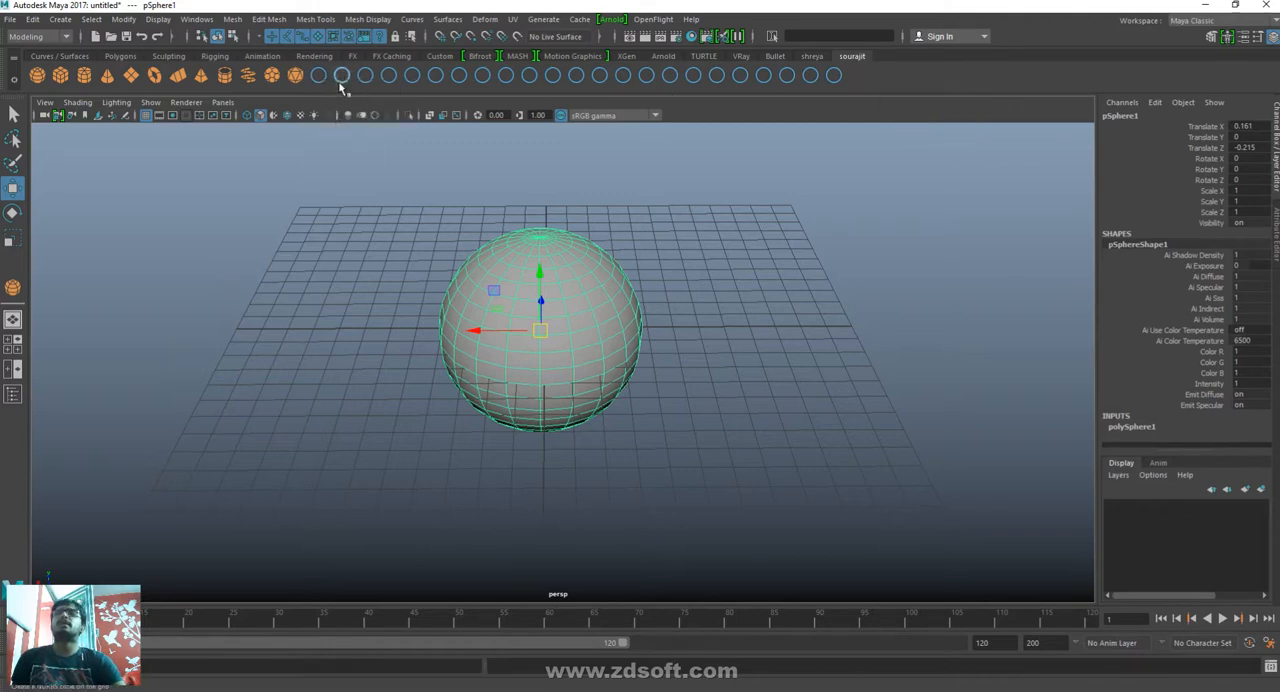
{"action": "right_click", "coordinate": [341, 80]}
{"action": "left_click", "coordinate": [370, 130]}
{"action": "right_click", "coordinate": [352, 70]}
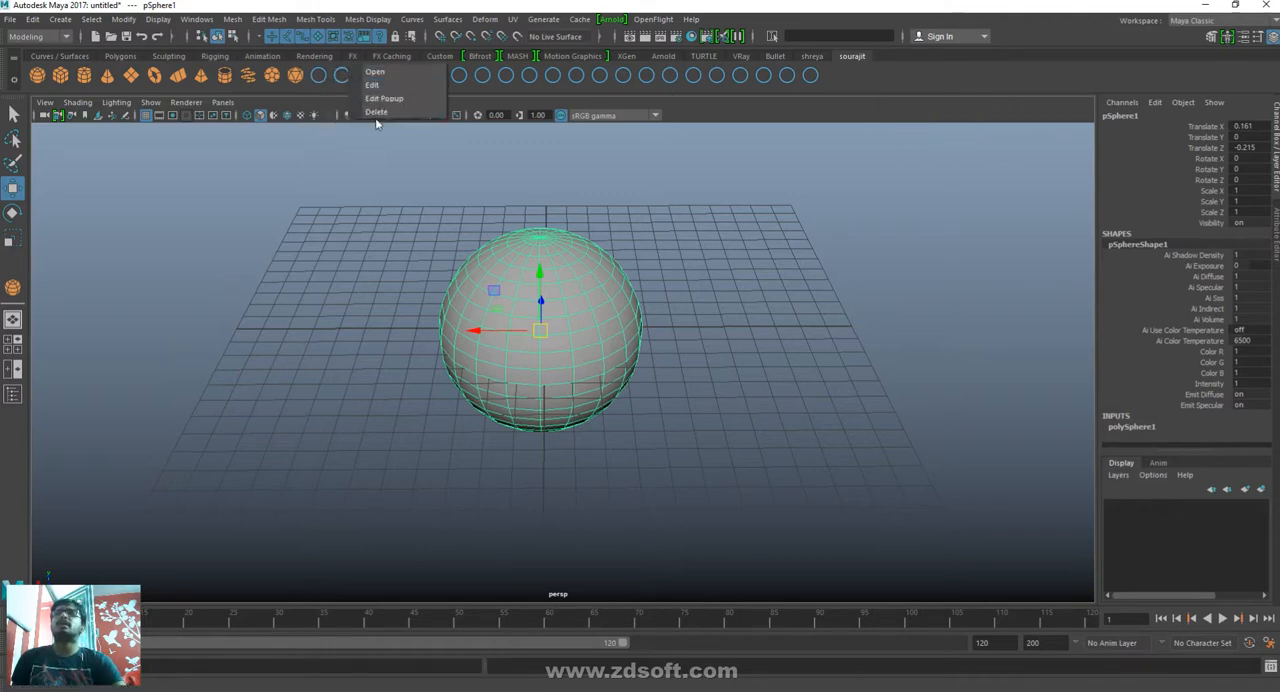
{"action": "left_click", "coordinate": [376, 111]}
{"action": "right_click", "coordinate": [348, 80]}
{"action": "left_click", "coordinate": [372, 130]}
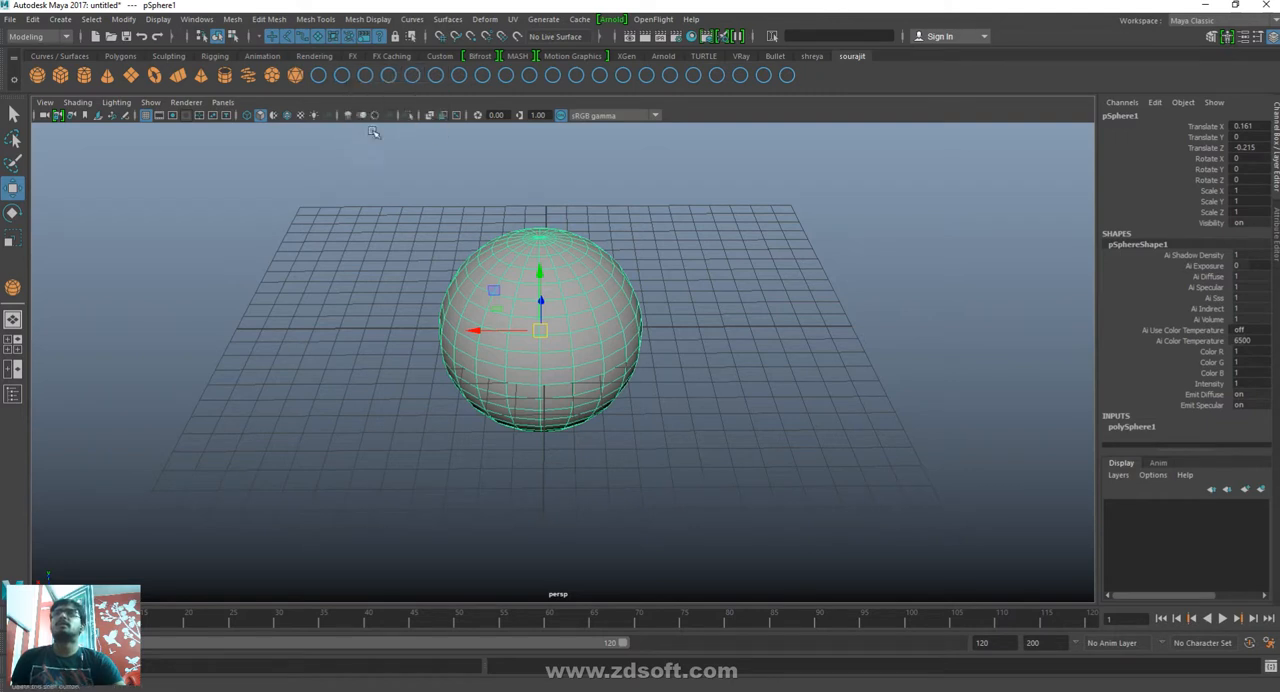
{"action": "right_click", "coordinate": [345, 80]}
{"action": "left_click", "coordinate": [373, 125]}
{"action": "right_click", "coordinate": [347, 82]}
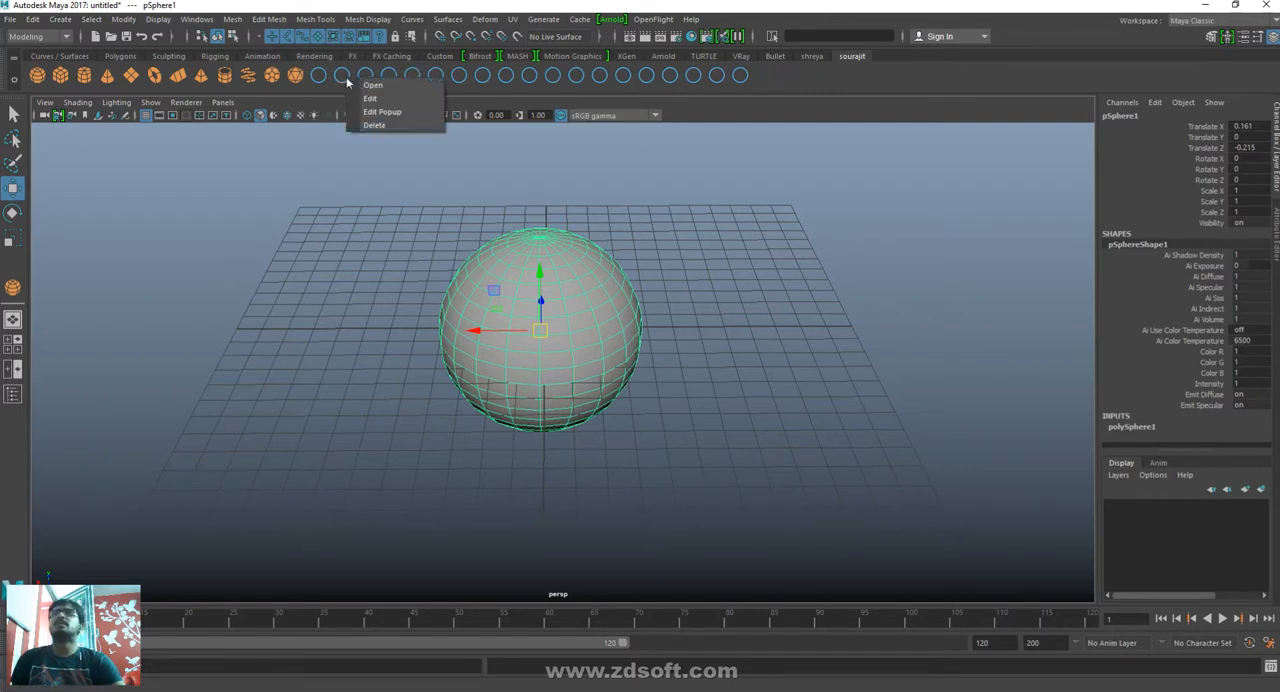
{"action": "left_click", "coordinate": [373, 125]}
{"action": "right_click", "coordinate": [345, 78]}
{"action": "left_click", "coordinate": [373, 125]}
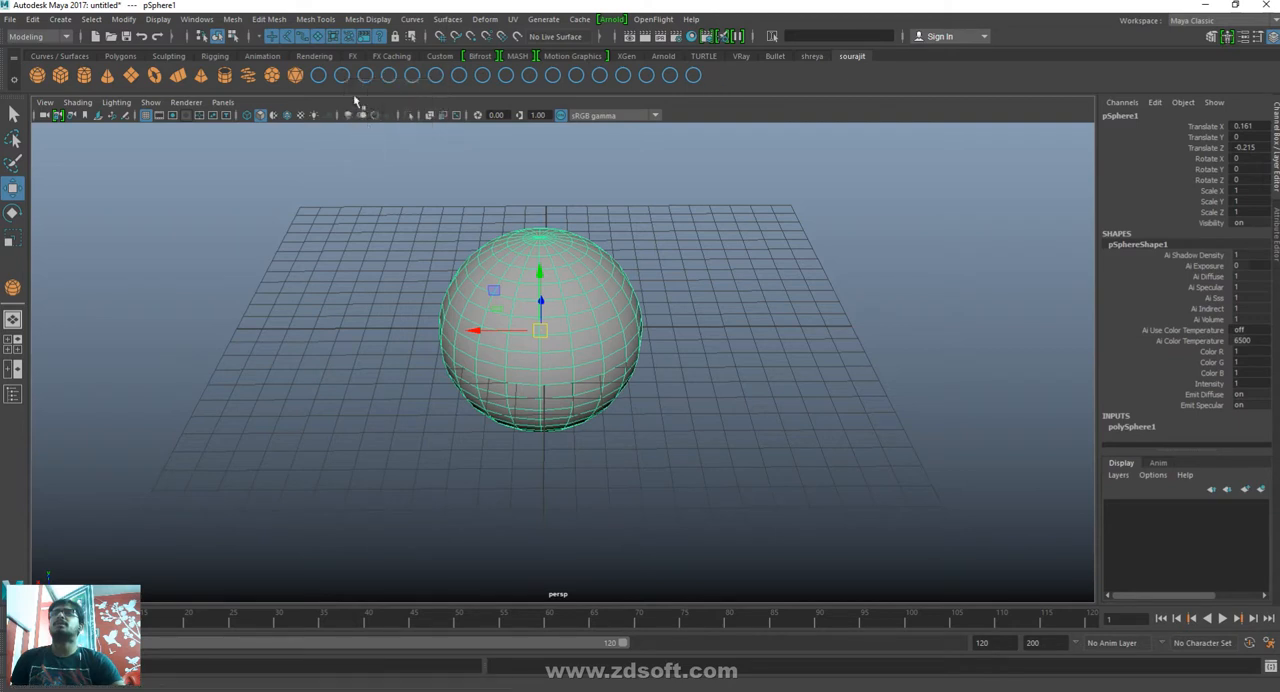
{"action": "right_click", "coordinate": [345, 78]}
{"action": "left_click", "coordinate": [373, 125]}
{"action": "right_click", "coordinate": [341, 68]}
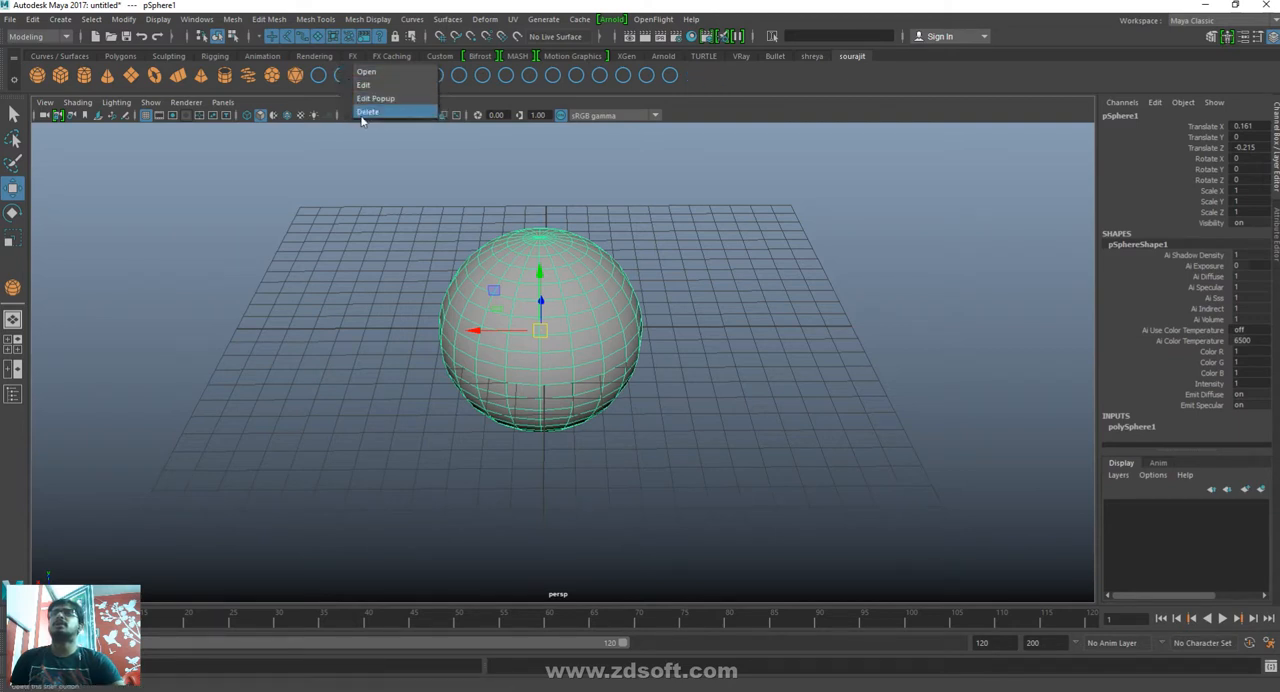
{"action": "left_click", "coordinate": [367, 112]}
{"action": "right_click", "coordinate": [357, 84]}
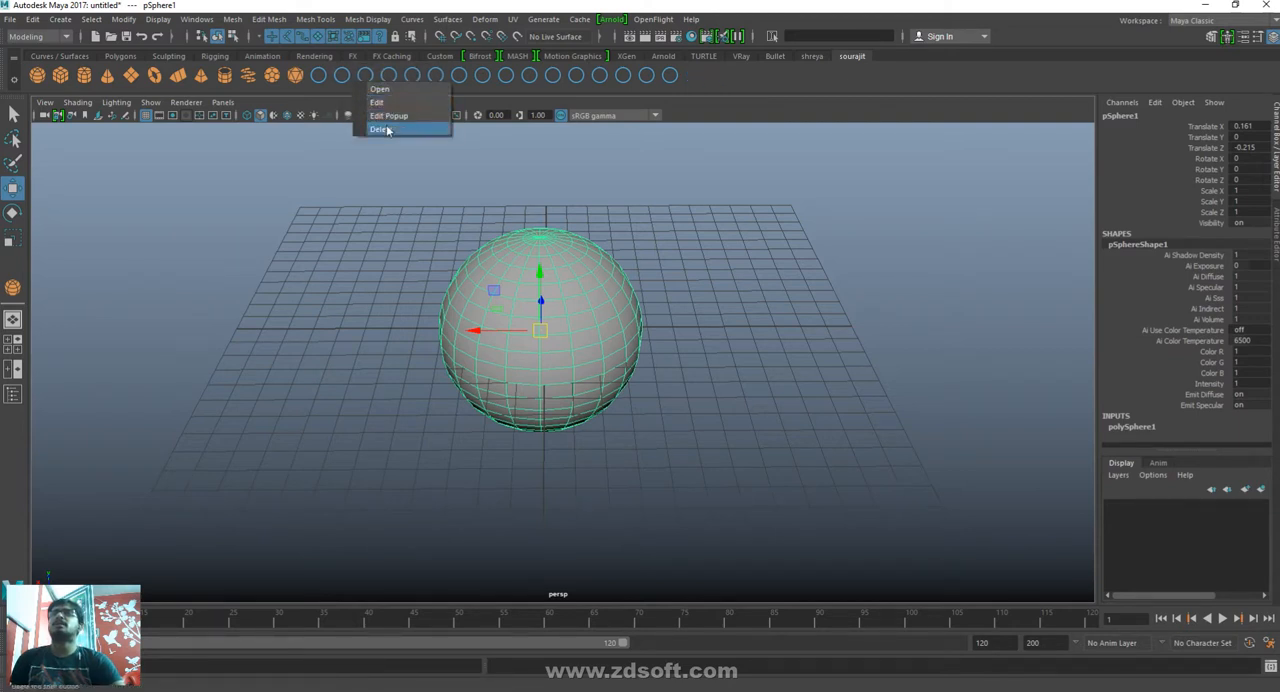
{"action": "left_click", "coordinate": [386, 130]}
{"action": "right_click", "coordinate": [360, 72]}
{"action": "left_click", "coordinate": [385, 112]}
- Deselect the sphere and turn on Wireframe on Shaded for the perspective view
{"action": "left_click", "coordinate": [968, 324]}
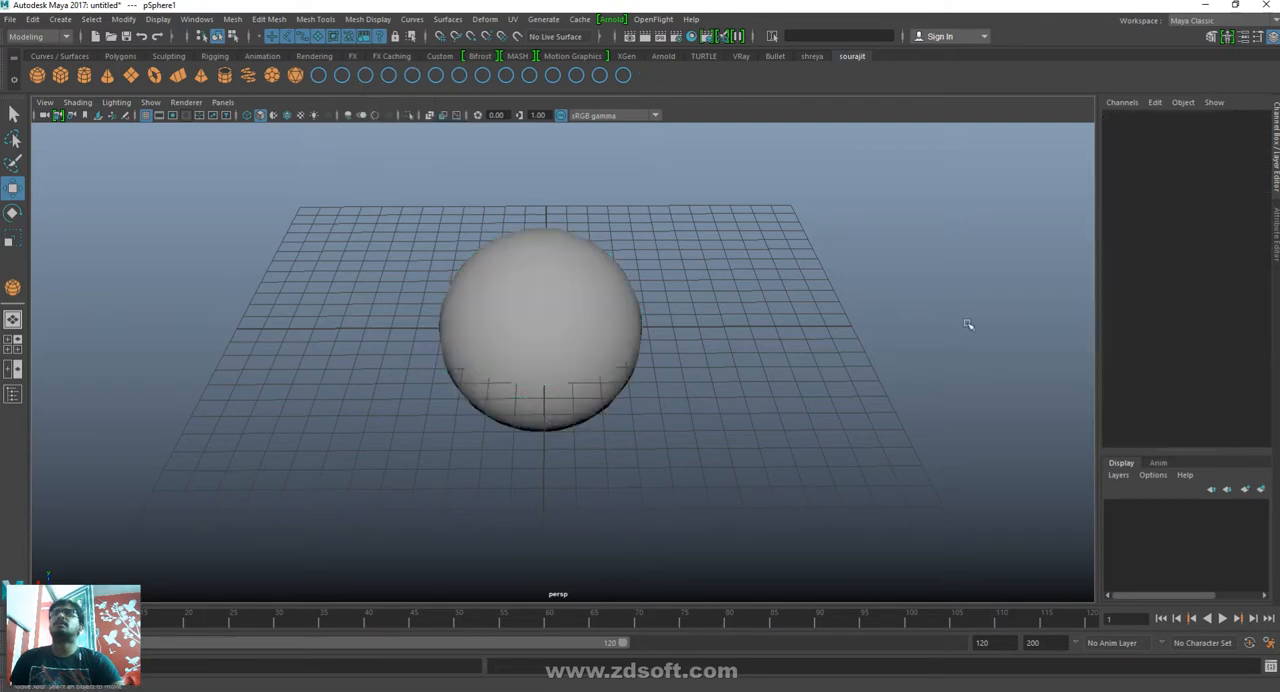
{"action": "left_click_drag", "start_coordinate": [815, 200], "coordinate": [413, 489]}
{"action": "left_click", "coordinate": [634, 502]}
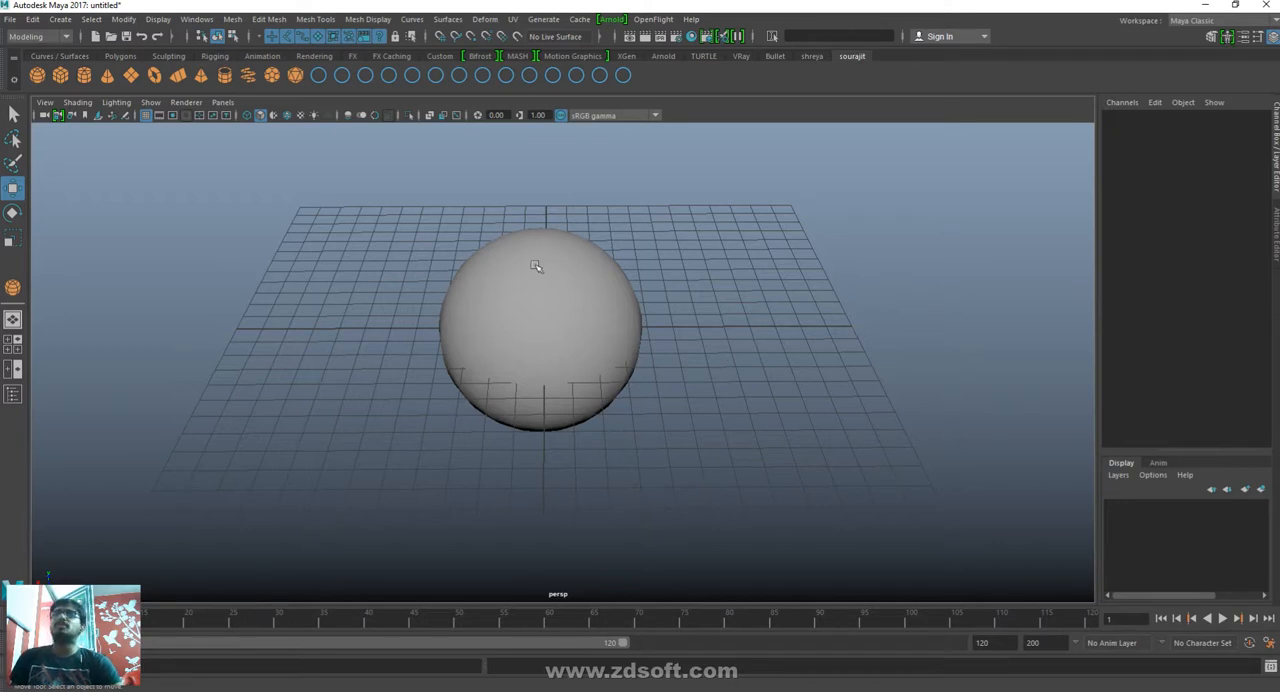
{"action": "left_click", "coordinate": [76, 103]}
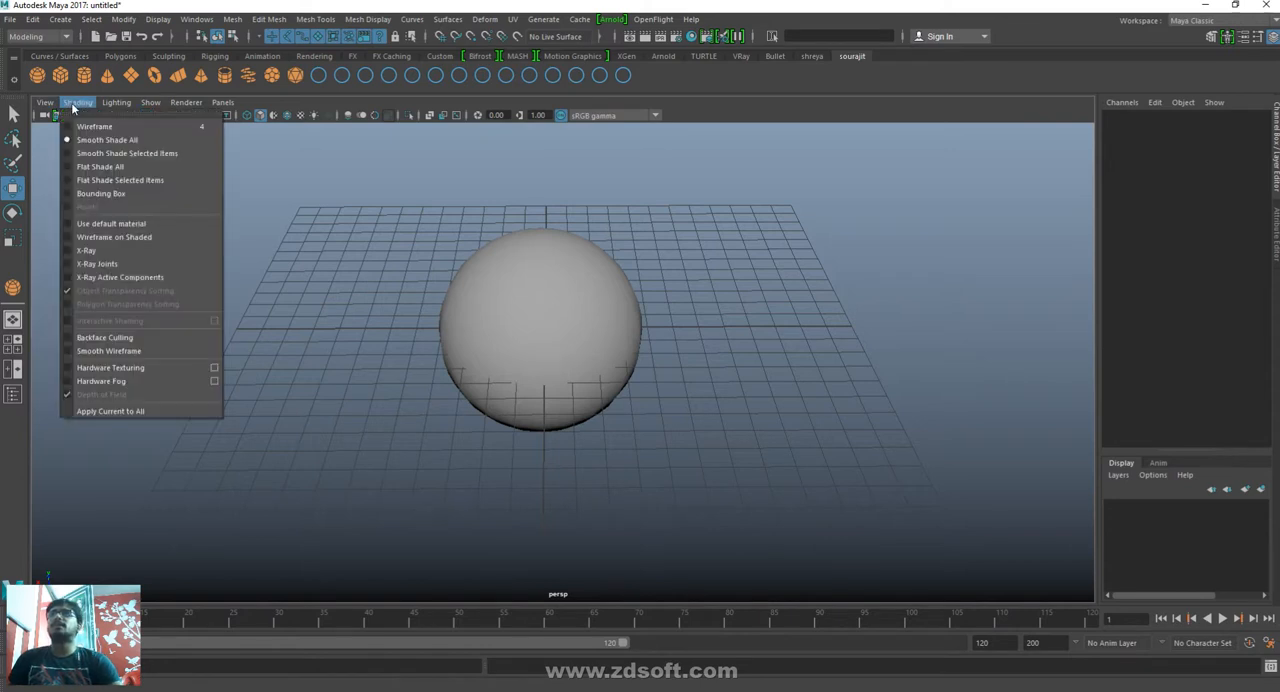
{"action": "left_click", "coordinate": [137, 238]}
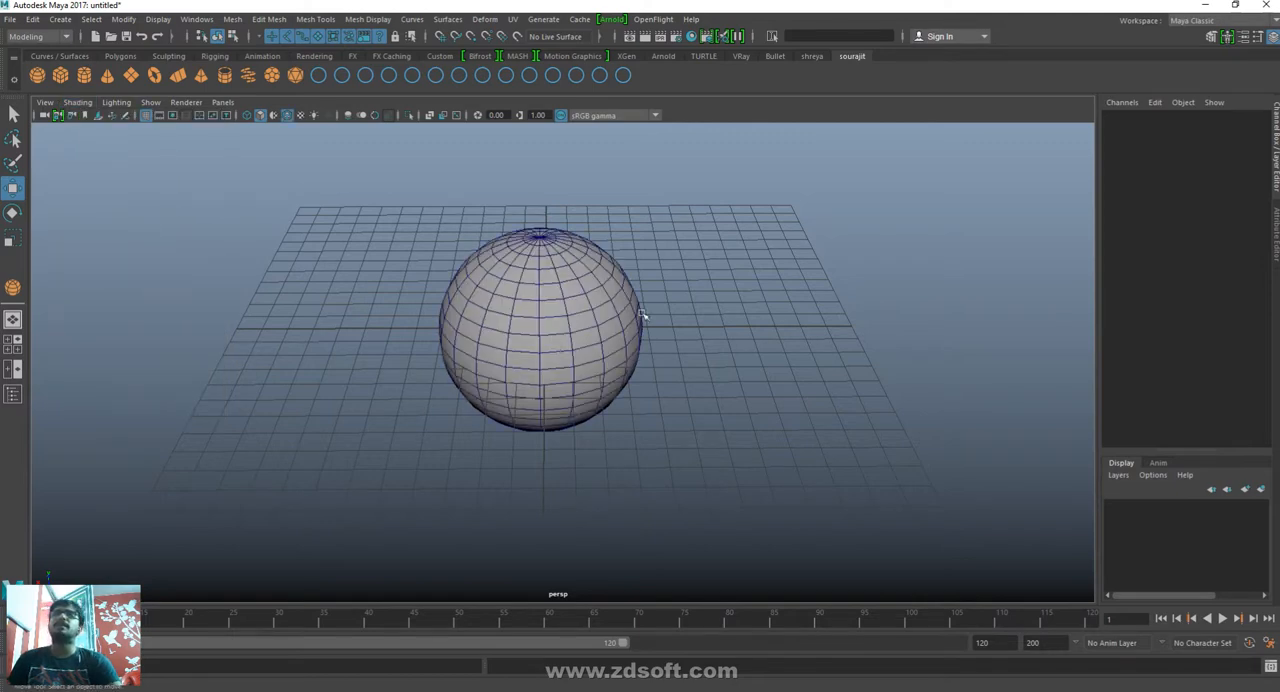
- Examine the sphere's wireframe edges up close, from above and from the side
{"action": "scroll", "coordinate": [575, 338], "scroll_direction": "up", "scroll_amount": 3}
{"action": "scroll", "coordinate": [578, 327], "scroll_direction": "up", "scroll_amount": 8}
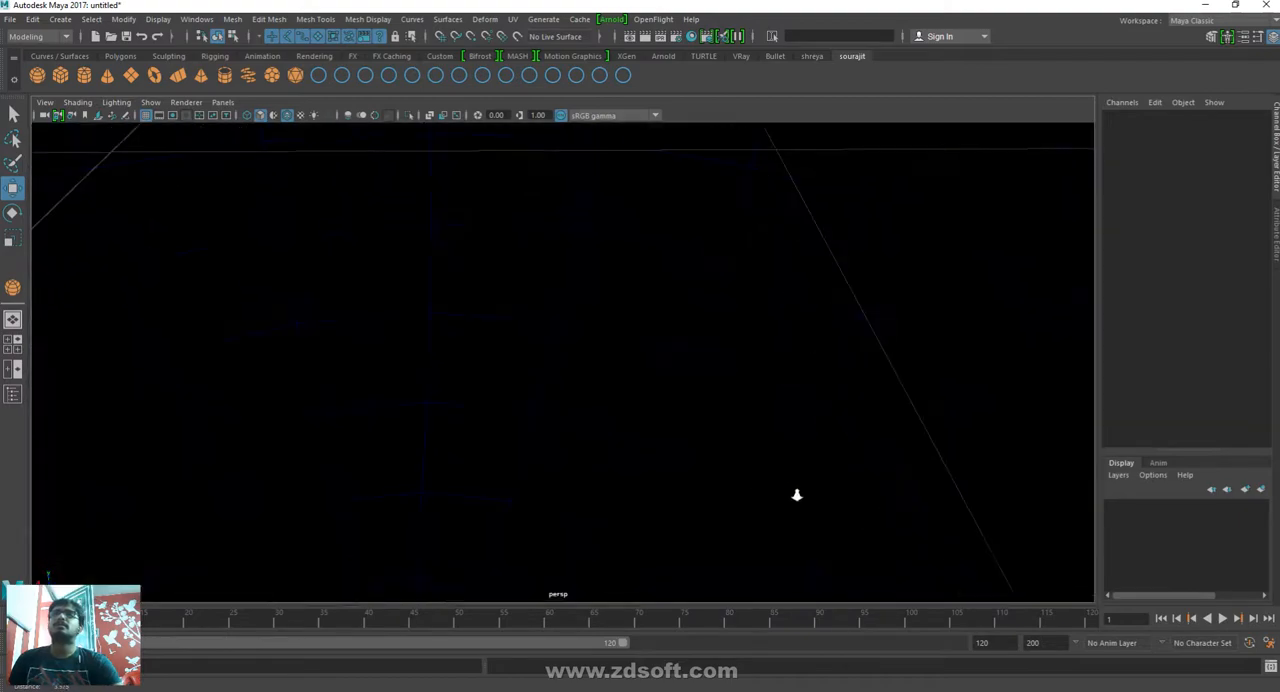
{"action": "right_click_drag", "start_coordinate": [797, 495], "coordinate": [15, 214], "text": "alt"}
{"action": "left_click_drag", "start_coordinate": [687, 304], "coordinate": [721, 380], "text": "alt"}
{"action": "right_click_drag", "start_coordinate": [683, 381], "coordinate": [803, 531], "text": "alt"}
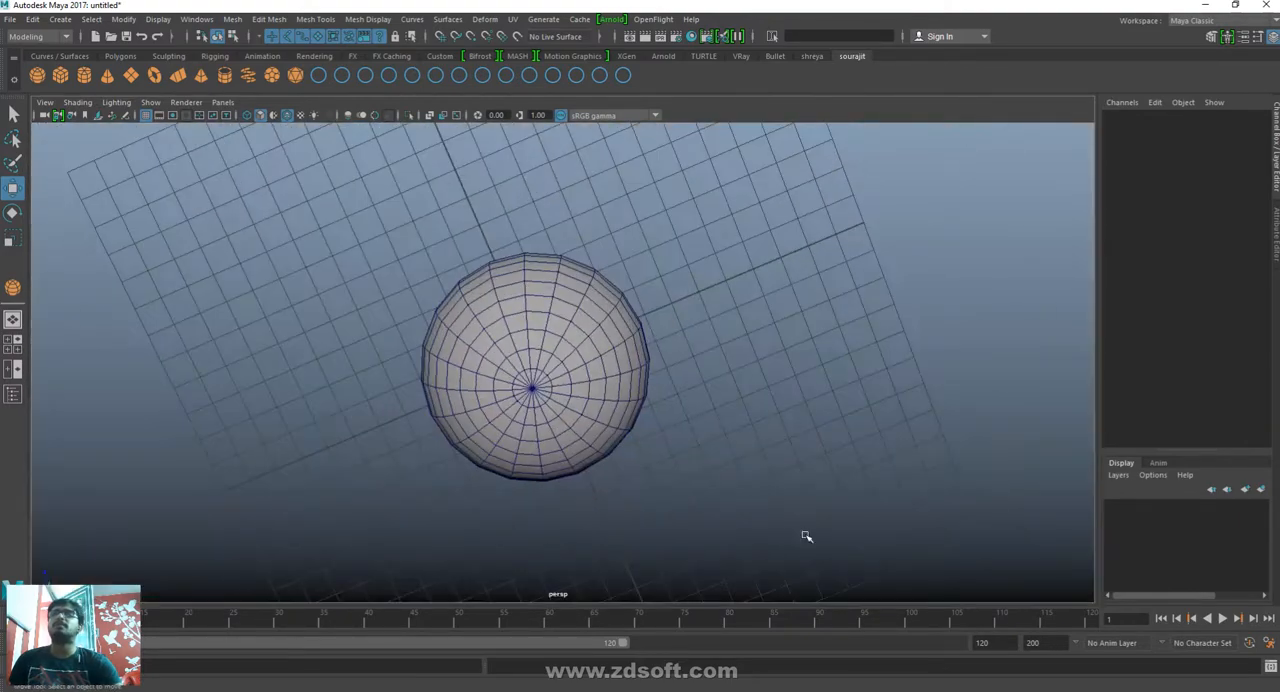
{"action": "left_click_drag", "start_coordinate": [803, 531], "coordinate": [822, 447], "text": "alt"}
{"action": "right_click_drag", "start_coordinate": [546, 369], "coordinate": [724, 477], "text": "alt"}
{"action": "middle_click_drag", "start_coordinate": [700, 480], "coordinate": [672, 557], "text": "alt"}
{"action": "left_click_drag", "start_coordinate": [800, 520], "coordinate": [771, 514], "text": "alt"}
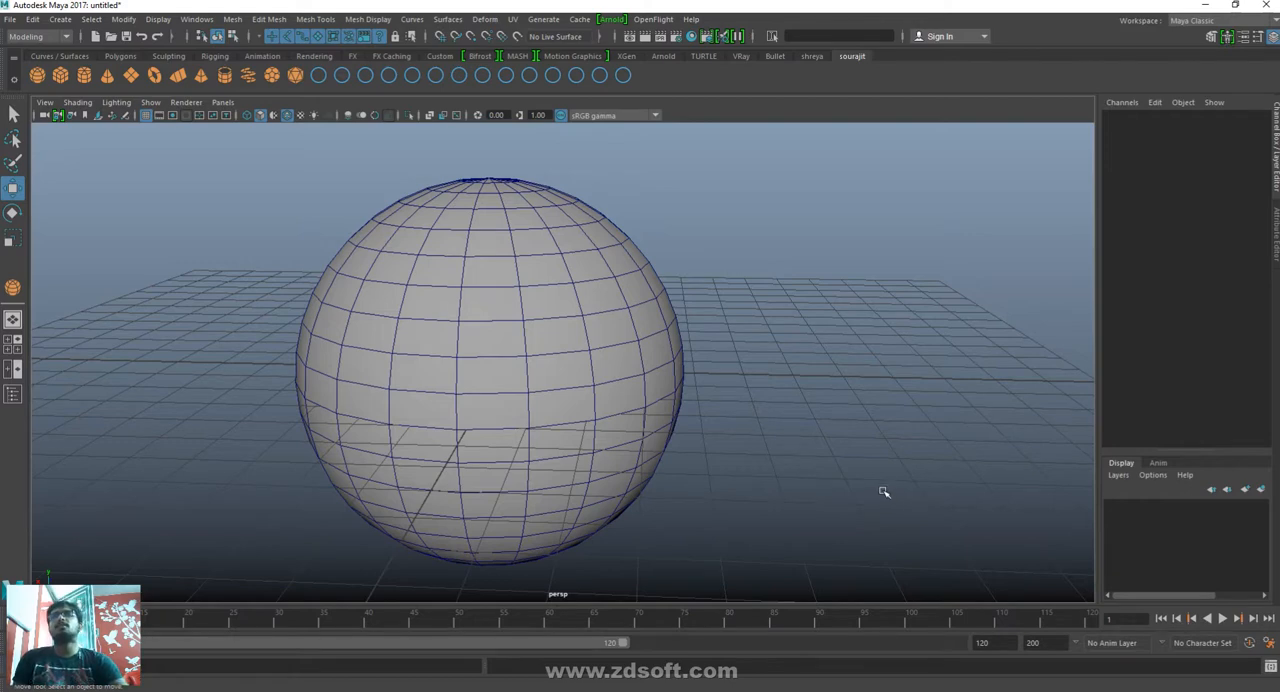
- Cycle the viewport through wireframe, smooth shaded, textured and lit display, return to wireframe, and finish in smooth shaded mode
{"action": "key", "text": "4"}
{"action": "key", "text": "5"}
{"action": "key", "text": "6"}
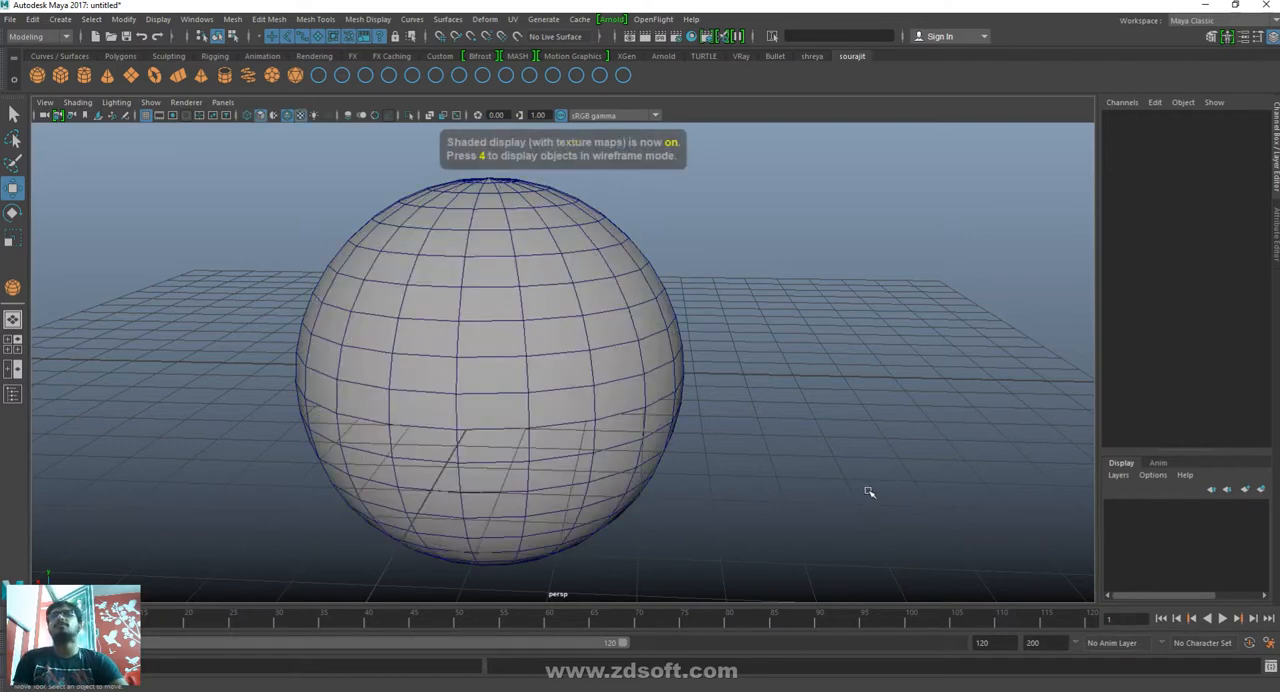
{"action": "key", "text": "7"}
{"action": "key", "text": "4"}
{"action": "key", "text": "5"}
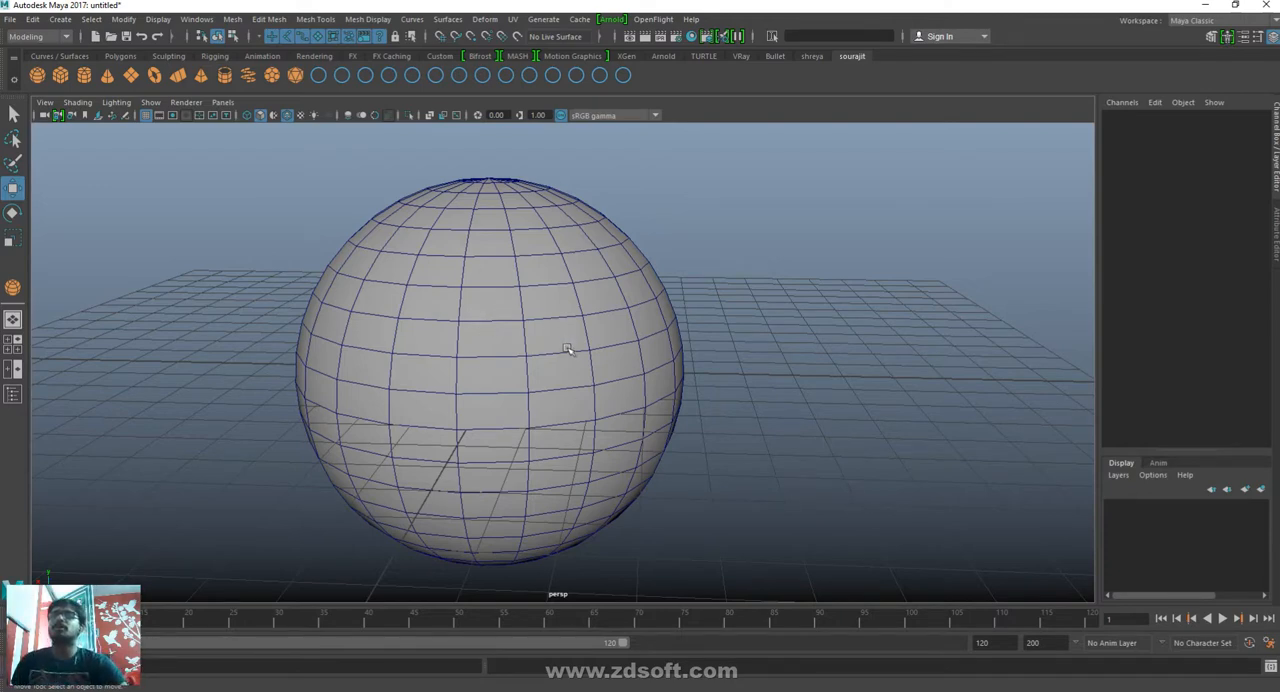
- Switch to Paint by searching for "paint", and maximize its blank canvas
{"action": "key", "text": "super"}
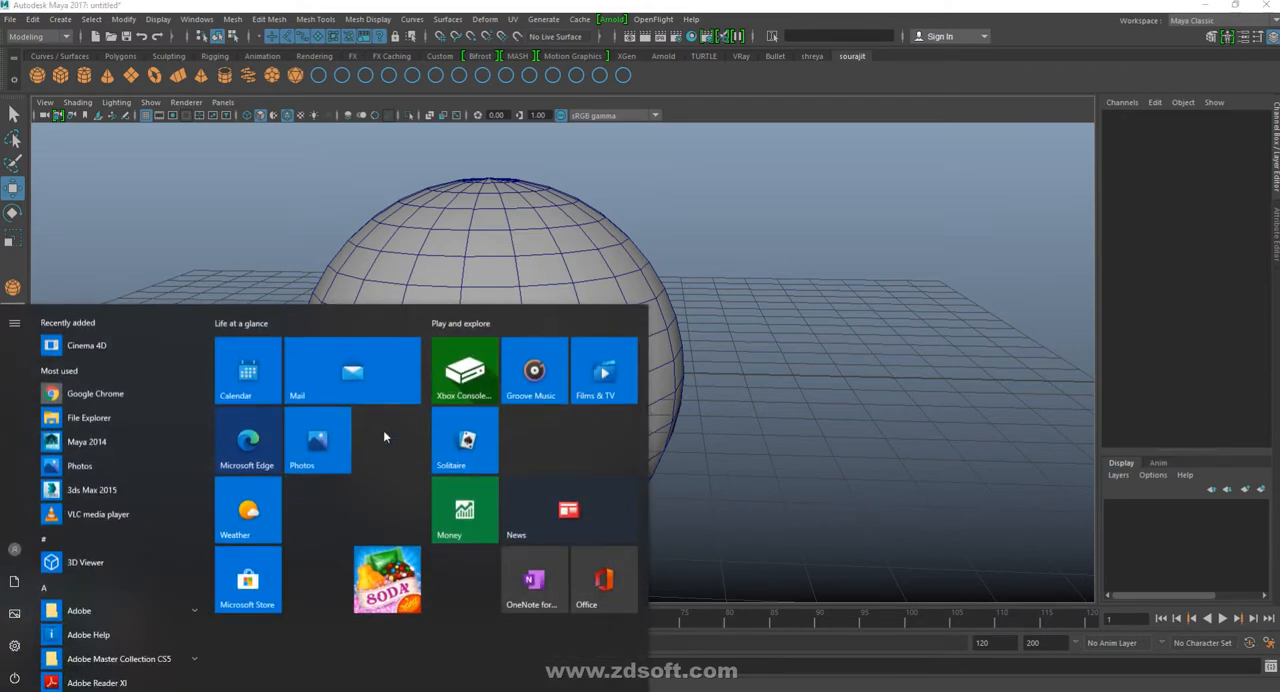
{"action": "type", "text": "paint"}
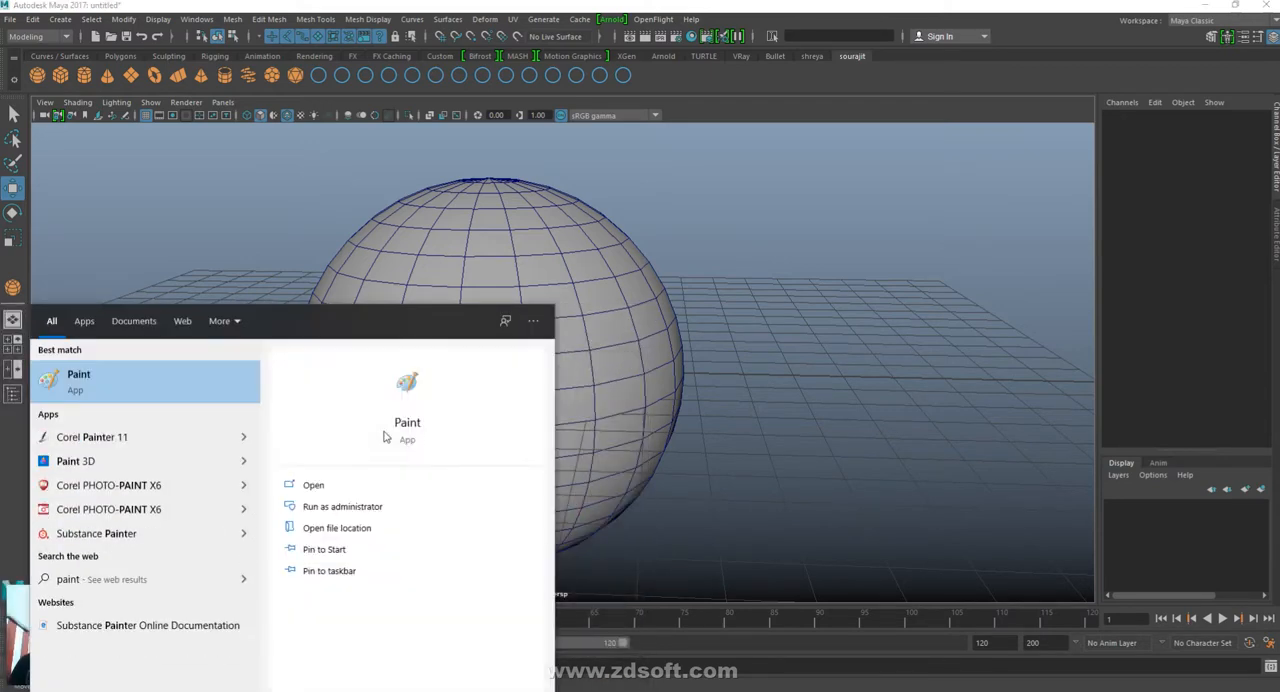
{"action": "key", "text": "Return"}
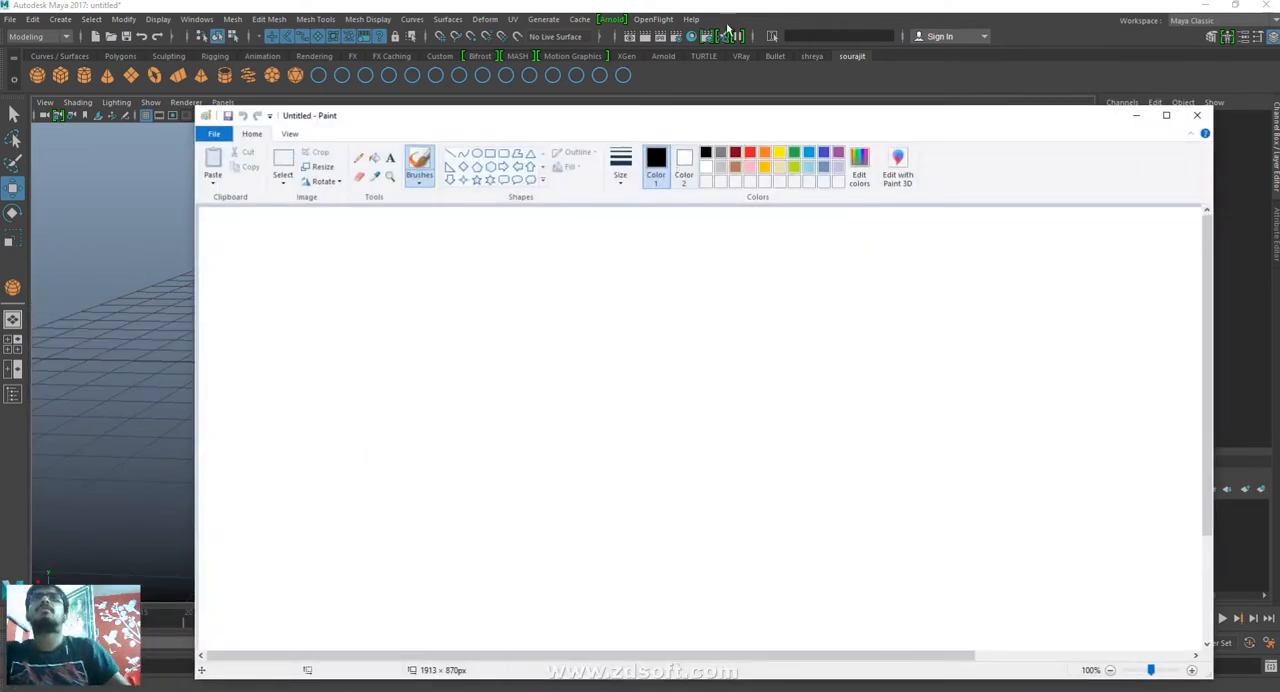
{"action": "double_click", "coordinate": [847, 116]}
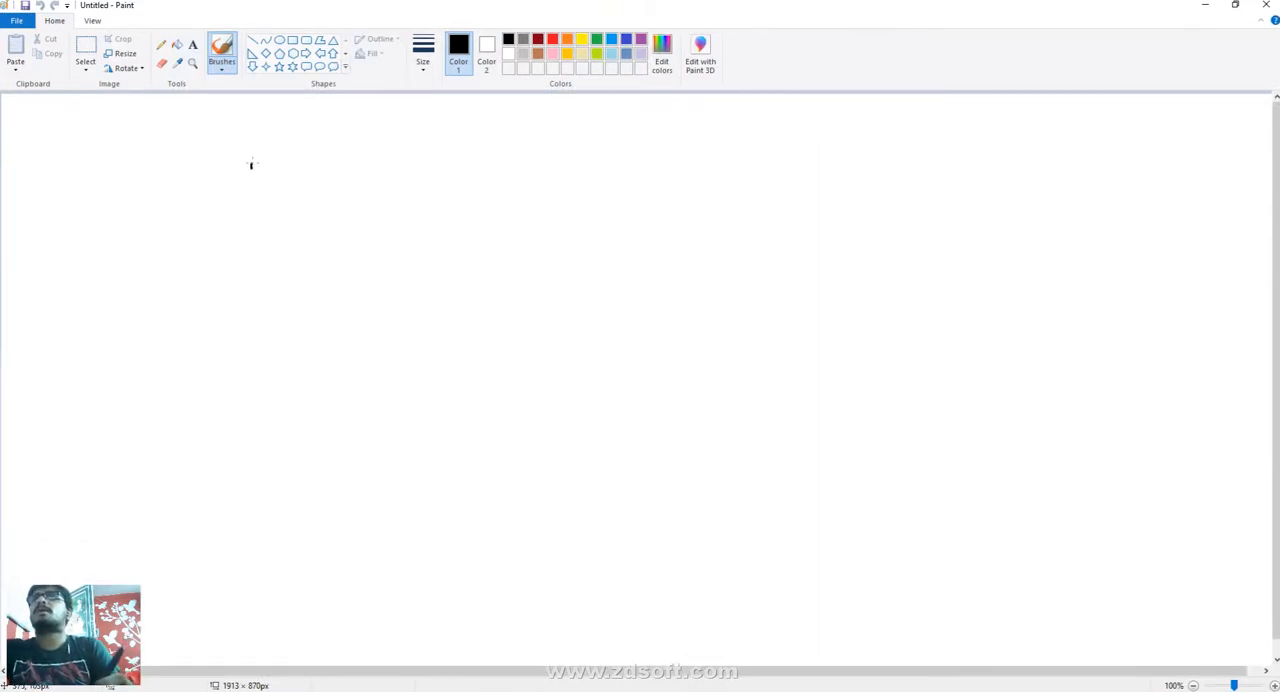
- Draw a freehand four-sided shape, mark its four corners with dots and label one corner as a vertex
{"action": "mouse_move", "coordinate": [251, 165]}
{"action": "left_mouse_down"}
{"action": "mouse_move", "coordinate": [266, 245]}
{"action": "mouse_move", "coordinate": [366, 152]}
{"action": "mouse_move", "coordinate": [391, 234]}
{"action": "mouse_move", "coordinate": [257, 254]}
{"action": "left_mouse_up"}
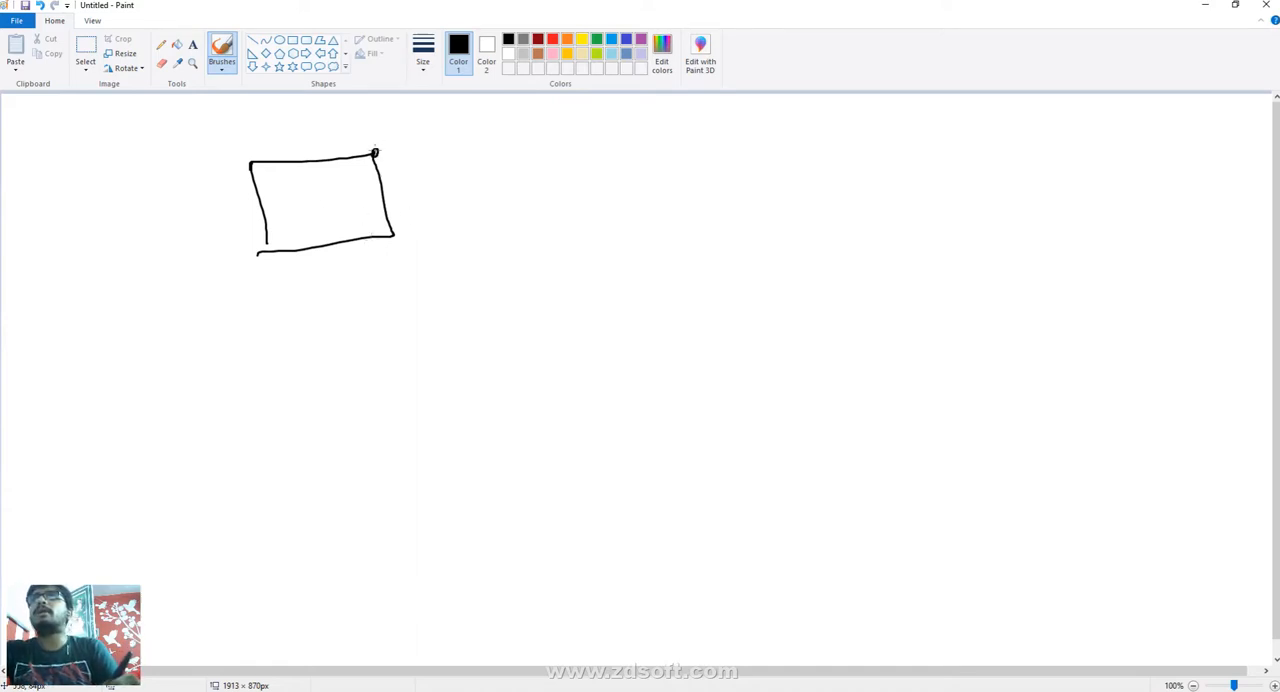
{"action": "left_click", "coordinate": [394, 234]}
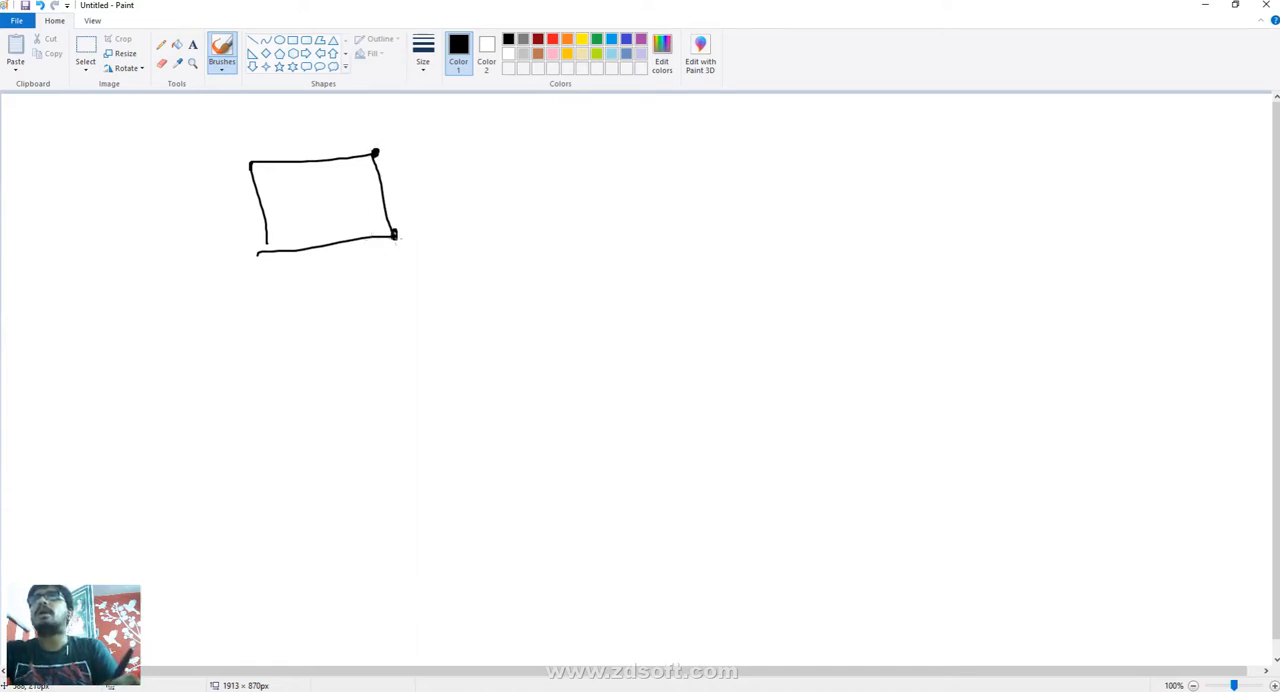
{"action": "left_click", "coordinate": [262, 250]}
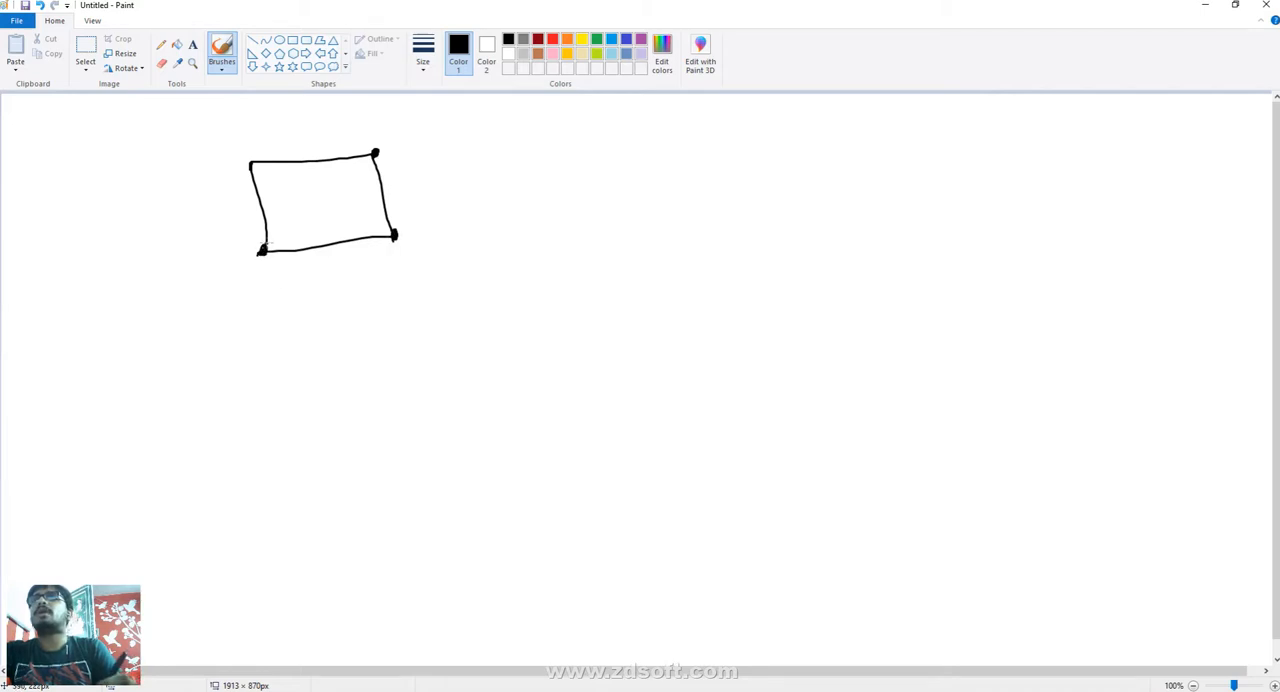
{"action": "left_click", "coordinate": [250, 161]}
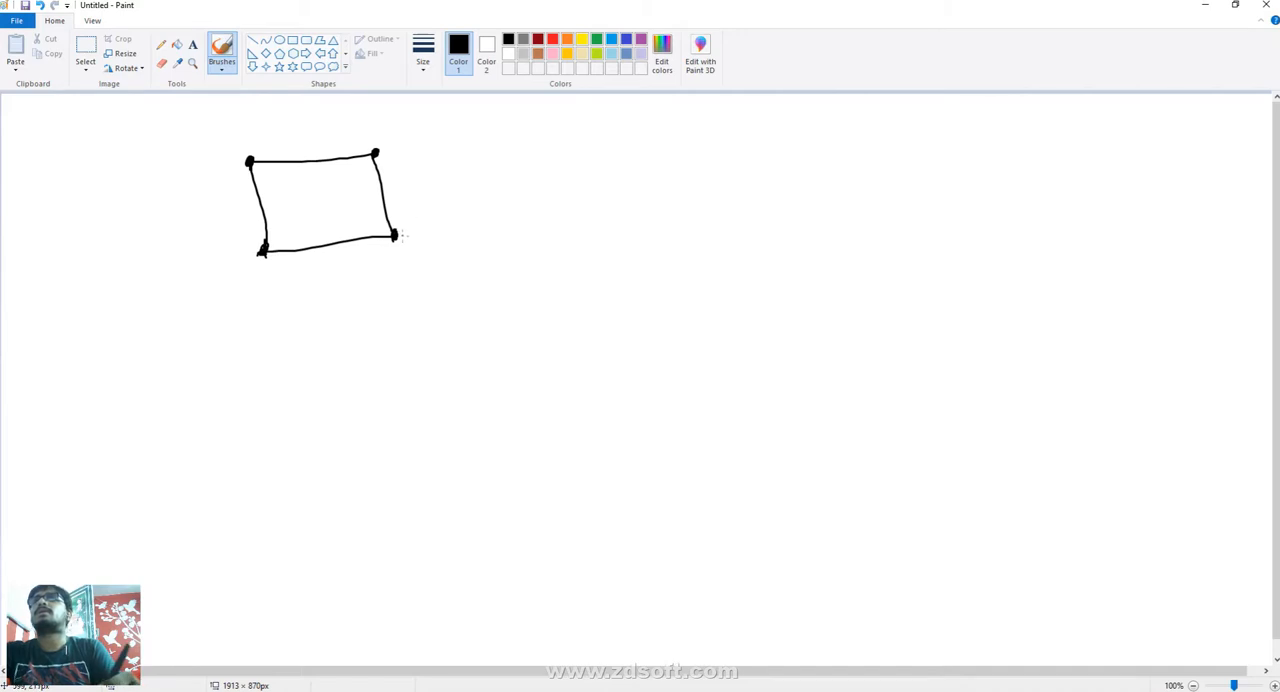
{"action": "mouse_move", "coordinate": [406, 237]}
{"action": "left_mouse_down"}
{"action": "mouse_move", "coordinate": [477, 236]}
{"action": "mouse_move", "coordinate": [494, 211]}
{"action": "mouse_move", "coordinate": [512, 232]}
{"action": "mouse_move", "coordinate": [526, 216]}
{"action": "mouse_move", "coordinate": [550, 231]}
{"action": "mouse_move", "coordinate": [546, 209]}
{"action": "mouse_move", "coordinate": [568, 231]}
{"action": "mouse_move", "coordinate": [588, 208]}
{"action": "left_mouse_up"}
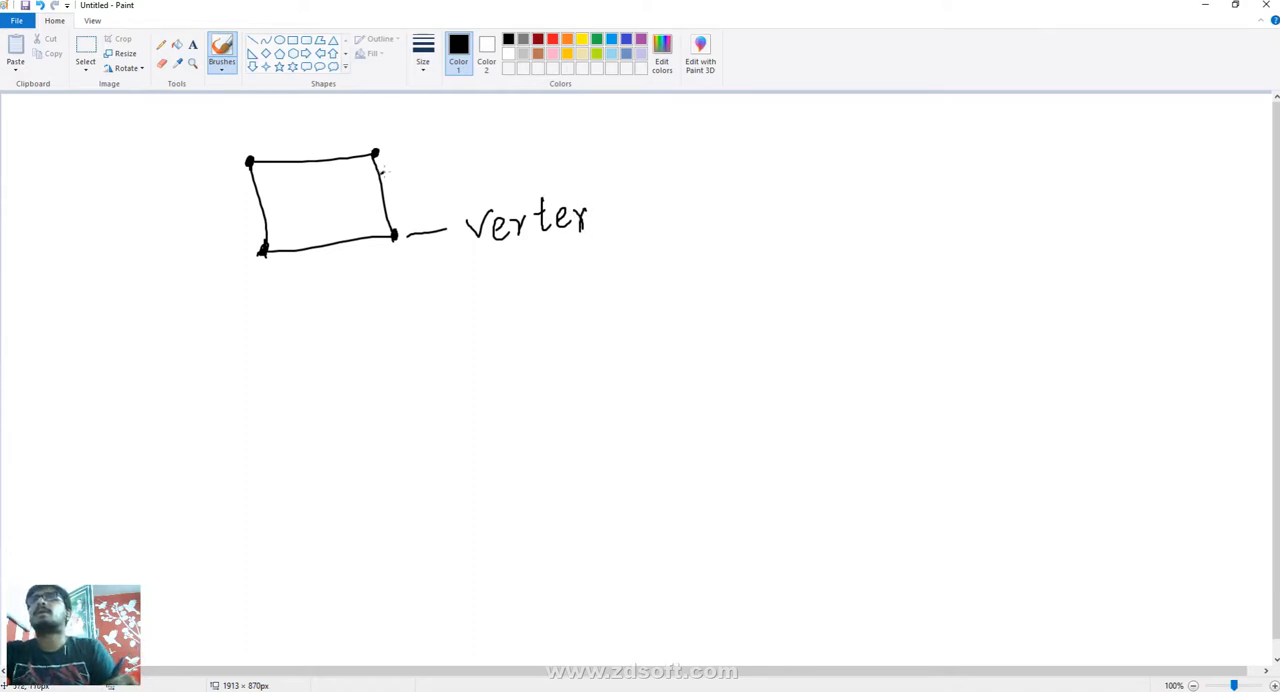
- Mark the four sides of the quadrilateral with squiggles and label one side "Edge"
{"action": "left_click_drag", "start_coordinate": [381, 172], "coordinate": [389, 211]}
{"action": "mouse_move", "coordinate": [294, 246]}
{"action": "left_mouse_down"}
{"action": "mouse_move", "coordinate": [300, 258]}
{"action": "mouse_move", "coordinate": [354, 243]}
{"action": "left_mouse_up"}
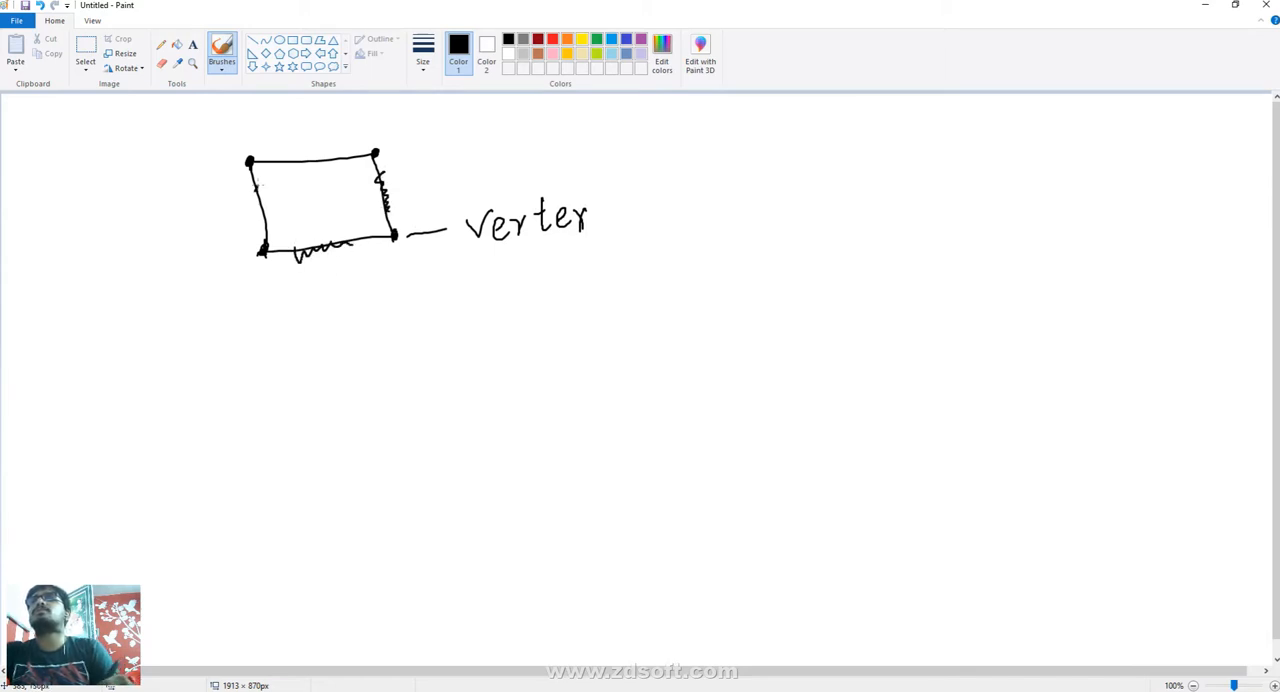
{"action": "left_click_drag", "start_coordinate": [255, 185], "coordinate": [266, 228]}
{"action": "left_click_drag", "start_coordinate": [284, 158], "coordinate": [340, 157]}
{"action": "mouse_move", "coordinate": [405, 184]}
{"action": "left_mouse_down"}
{"action": "mouse_move", "coordinate": [444, 174]}
{"action": "mouse_move", "coordinate": [467, 185]}
{"action": "left_mouse_up"}
{"action": "mouse_move", "coordinate": [466, 151]}
{"action": "left_mouse_down"}
{"action": "mouse_move", "coordinate": [484, 146]}
{"action": "mouse_move", "coordinate": [484, 164]}
{"action": "left_mouse_up"}
{"action": "mouse_move", "coordinate": [467, 184]}
{"action": "left_mouse_down"}
{"action": "mouse_move", "coordinate": [511, 173]}
{"action": "mouse_move", "coordinate": [524, 186]}
{"action": "mouse_move", "coordinate": [510, 188]}
{"action": "mouse_move", "coordinate": [572, 160]}
{"action": "left_mouse_up"}
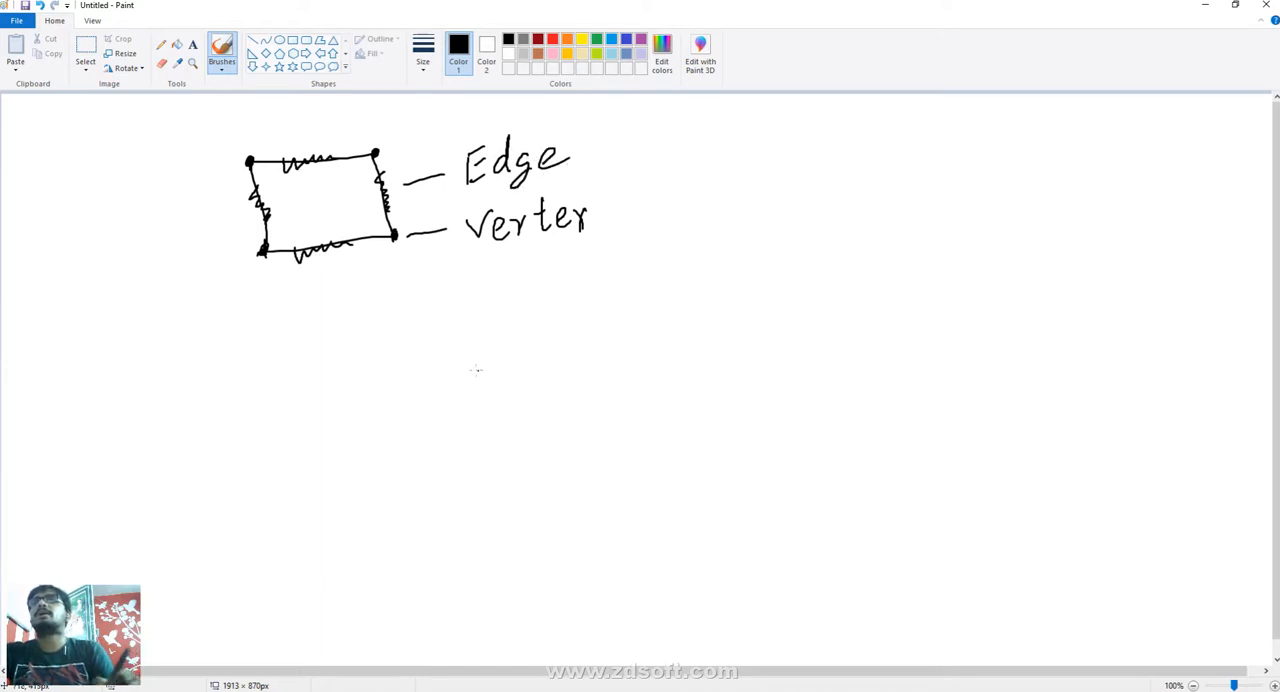
- Below the quadrilateral, draw two dots joined by a line, labelling the line "Edge" and one dot "Vertex"
{"action": "left_click", "coordinate": [463, 328]}
{"action": "left_click", "coordinate": [594, 322]}
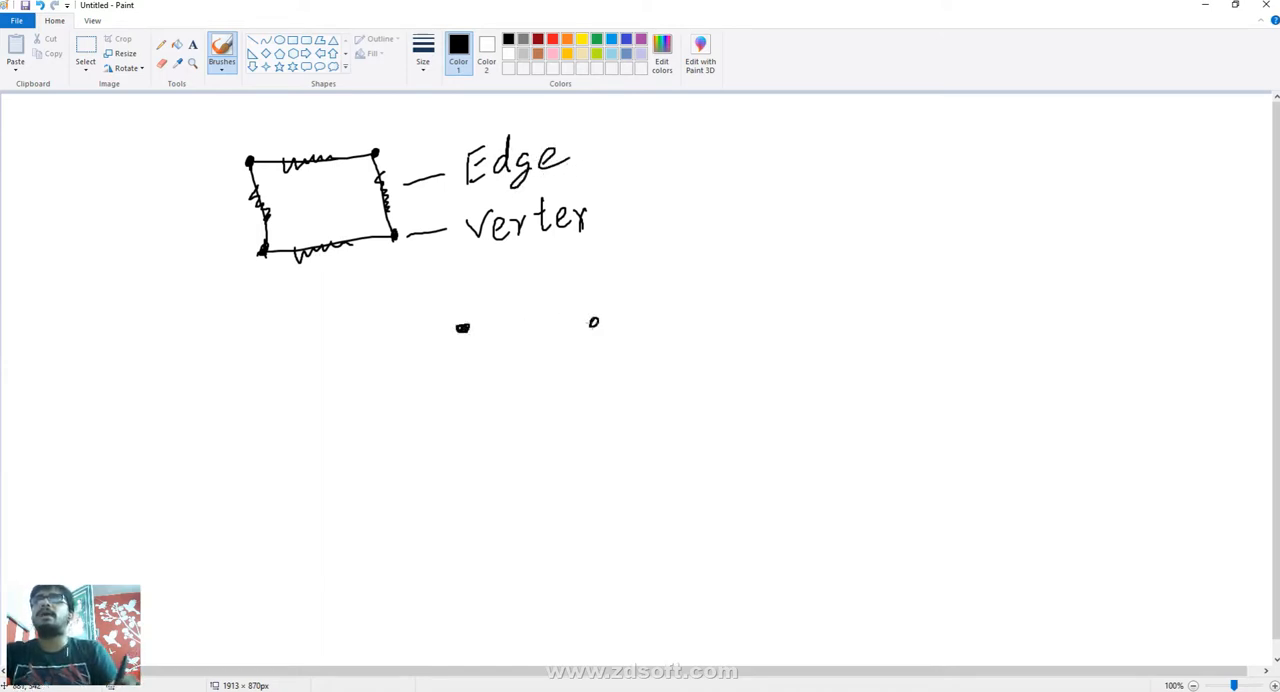
{"action": "mouse_move", "coordinate": [490, 328]}
{"action": "left_mouse_down"}
{"action": "mouse_move", "coordinate": [594, 322]}
{"action": "mouse_move", "coordinate": [543, 299]}
{"action": "mouse_move", "coordinate": [558, 296]}
{"action": "left_mouse_up"}
{"action": "mouse_move", "coordinate": [560, 268]}
{"action": "left_mouse_down"}
{"action": "mouse_move", "coordinate": [579, 265]}
{"action": "mouse_move", "coordinate": [575, 280]}
{"action": "left_mouse_up"}
{"action": "mouse_move", "coordinate": [559, 295]}
{"action": "left_mouse_down"}
{"action": "mouse_move", "coordinate": [591, 288]}
{"action": "mouse_move", "coordinate": [597, 303]}
{"action": "left_mouse_up"}
{"action": "left_click_drag", "start_coordinate": [614, 283], "coordinate": [637, 282]}
{"action": "mouse_move", "coordinate": [605, 325]}
{"action": "left_mouse_down"}
{"action": "mouse_move", "coordinate": [684, 318]}
{"action": "mouse_move", "coordinate": [706, 336]}
{"action": "left_mouse_up"}
{"action": "mouse_move", "coordinate": [711, 320]}
{"action": "left_mouse_down"}
{"action": "mouse_move", "coordinate": [712, 336]}
{"action": "mouse_move", "coordinate": [726, 318]}
{"action": "mouse_move", "coordinate": [740, 330]}
{"action": "left_mouse_up"}
{"action": "left_click_drag", "start_coordinate": [726, 310], "coordinate": [762, 322]}
{"action": "mouse_move", "coordinate": [765, 305]}
{"action": "left_mouse_down"}
{"action": "mouse_move", "coordinate": [778, 322]}
{"action": "mouse_move", "coordinate": [785, 297]}
{"action": "mouse_move", "coordinate": [790, 324]}
{"action": "left_mouse_up"}
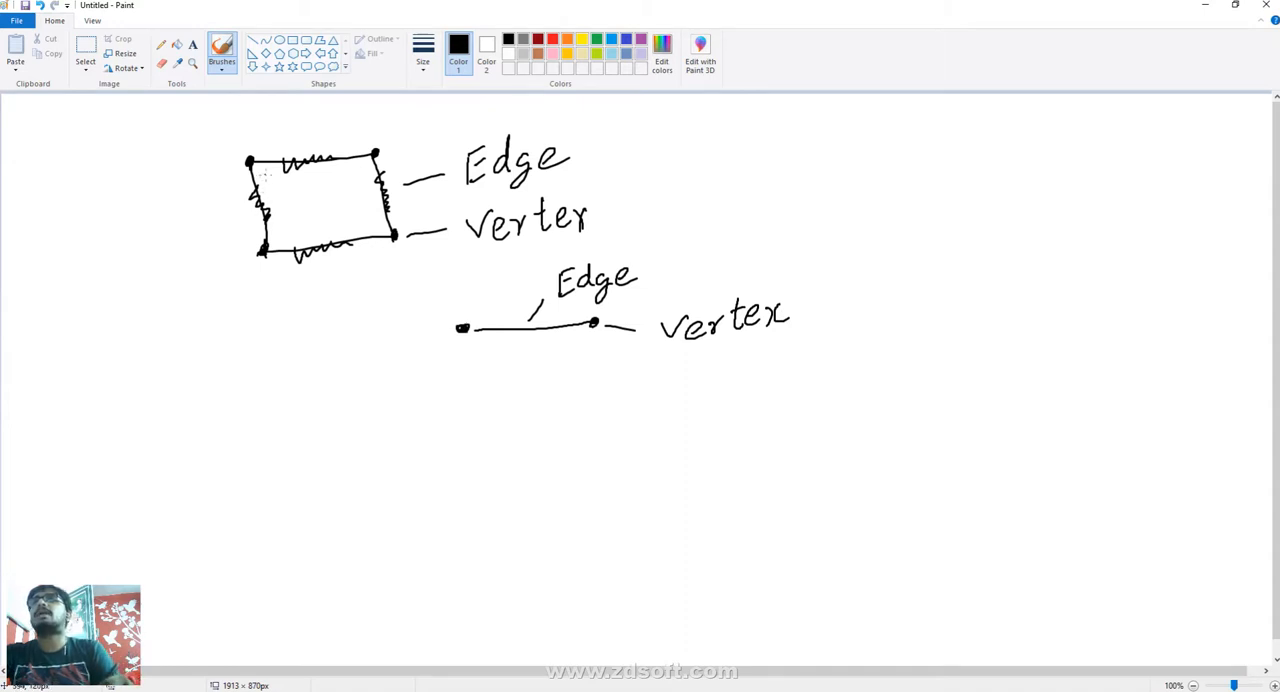
- Shade the inside of the quadrilateral and label it "Face" with an arrow leading from the shading
{"action": "mouse_move", "coordinate": [254, 168]}
{"action": "left_mouse_down"}
{"action": "mouse_move", "coordinate": [276, 186]}
{"action": "mouse_move", "coordinate": [310, 170]}
{"action": "mouse_move", "coordinate": [330, 192]}
{"action": "mouse_move", "coordinate": [338, 208]}
{"action": "mouse_move", "coordinate": [300, 236]}
{"action": "mouse_move", "coordinate": [385, 238]}
{"action": "left_mouse_up"}
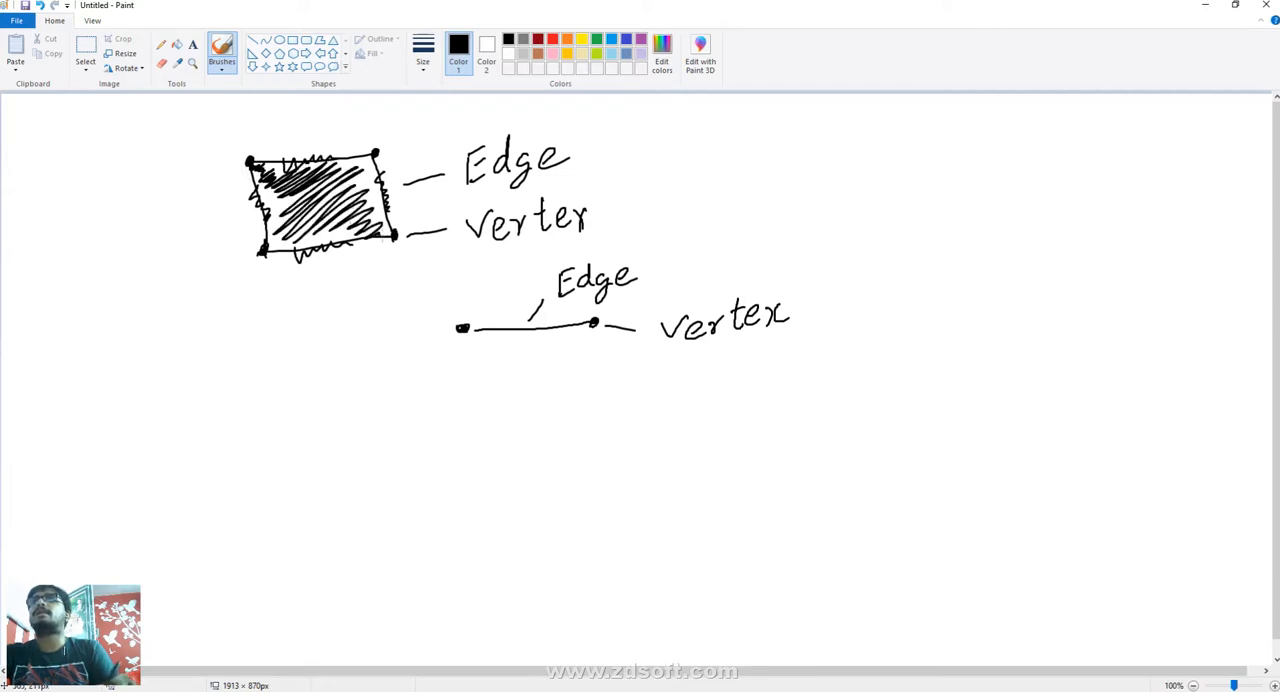
{"action": "mouse_move", "coordinate": [275, 248]}
{"action": "left_mouse_down"}
{"action": "mouse_move", "coordinate": [276, 340]}
{"action": "mouse_move", "coordinate": [306, 354]}
{"action": "mouse_move", "coordinate": [315, 328]}
{"action": "left_mouse_up"}
{"action": "mouse_move", "coordinate": [298, 378]}
{"action": "left_mouse_down"}
{"action": "mouse_move", "coordinate": [298, 420]}
{"action": "mouse_move", "coordinate": [318, 364]}
{"action": "left_mouse_up"}
{"action": "left_click_drag", "start_coordinate": [302, 394], "coordinate": [412, 398]}
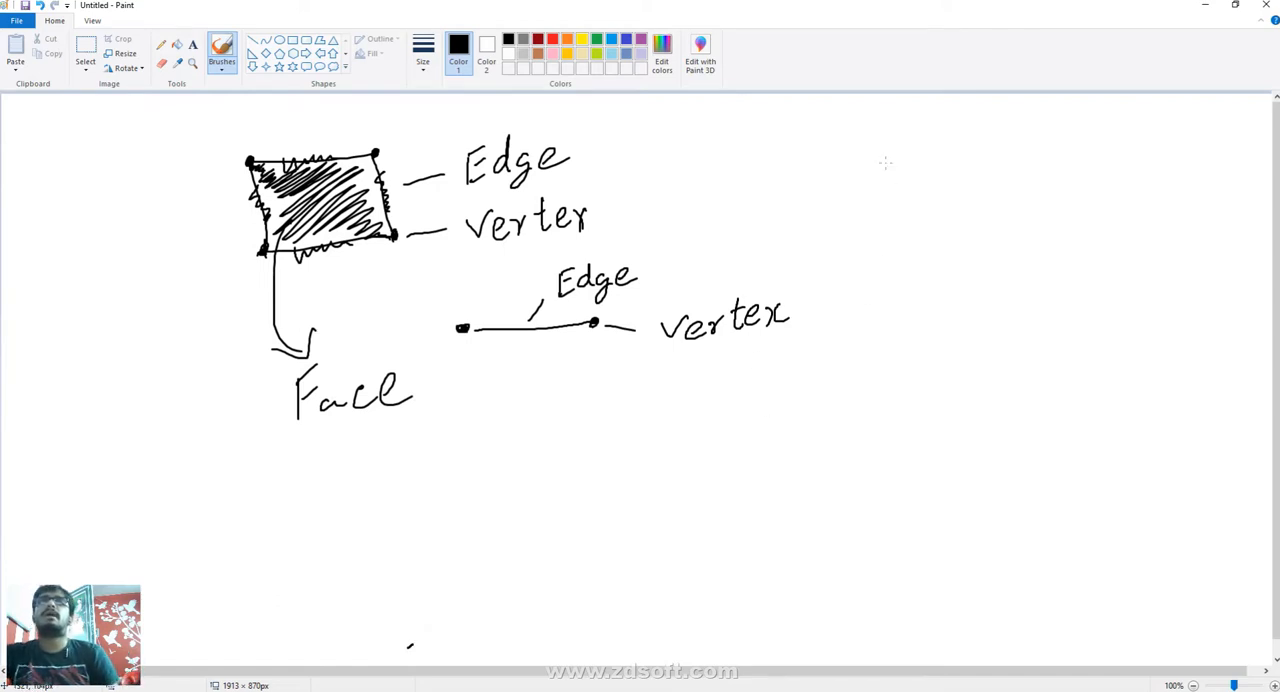
- Sketch a see-through cube from two overlapping squares with their corners connected
{"action": "left_click_drag", "start_coordinate": [885, 162], "coordinate": [884, 248]}
{"action": "left_click_drag", "start_coordinate": [887, 162], "coordinate": [990, 147]}
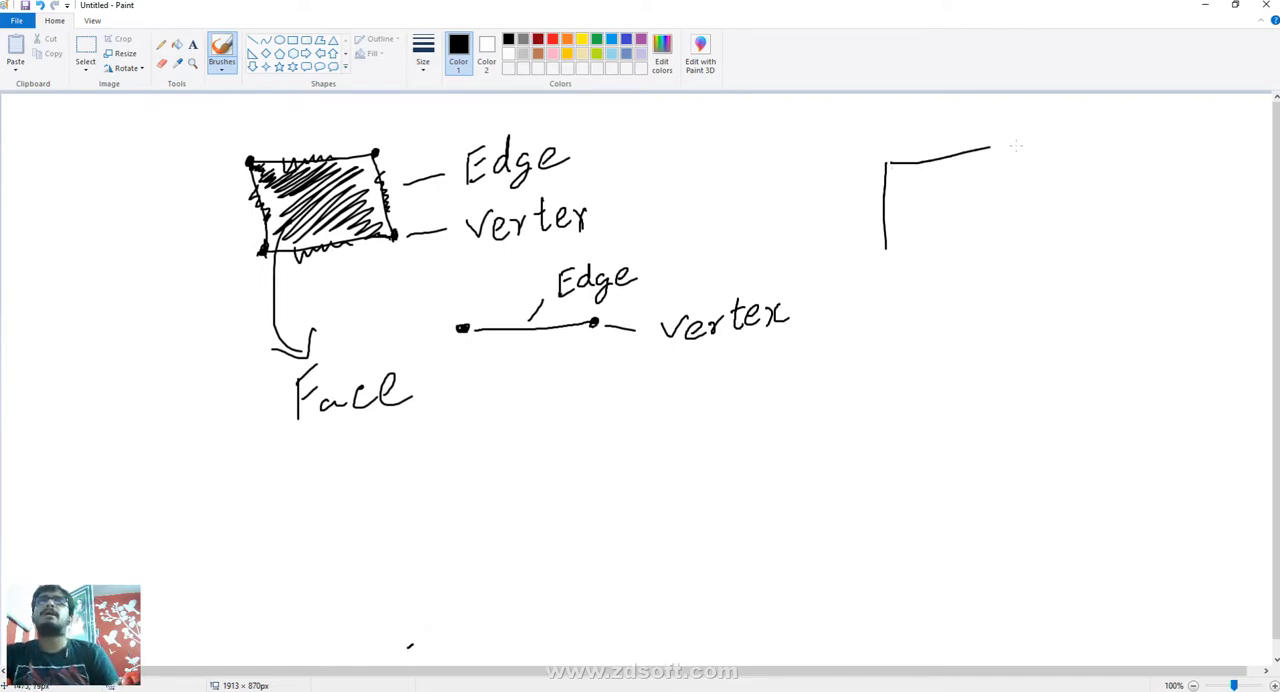
{"action": "left_click_drag", "start_coordinate": [887, 250], "coordinate": [950, 244]}
{"action": "mouse_move", "coordinate": [996, 155]}
{"action": "left_mouse_down"}
{"action": "mouse_move", "coordinate": [997, 250]}
{"action": "mouse_move", "coordinate": [954, 257]}
{"action": "left_mouse_up"}
{"action": "mouse_move", "coordinate": [942, 197]}
{"action": "left_mouse_down"}
{"action": "mouse_move", "coordinate": [931, 314]}
{"action": "mouse_move", "coordinate": [950, 198]}
{"action": "mouse_move", "coordinate": [1044, 228]}
{"action": "mouse_move", "coordinate": [1012, 295]}
{"action": "mouse_move", "coordinate": [930, 312]}
{"action": "left_mouse_up"}
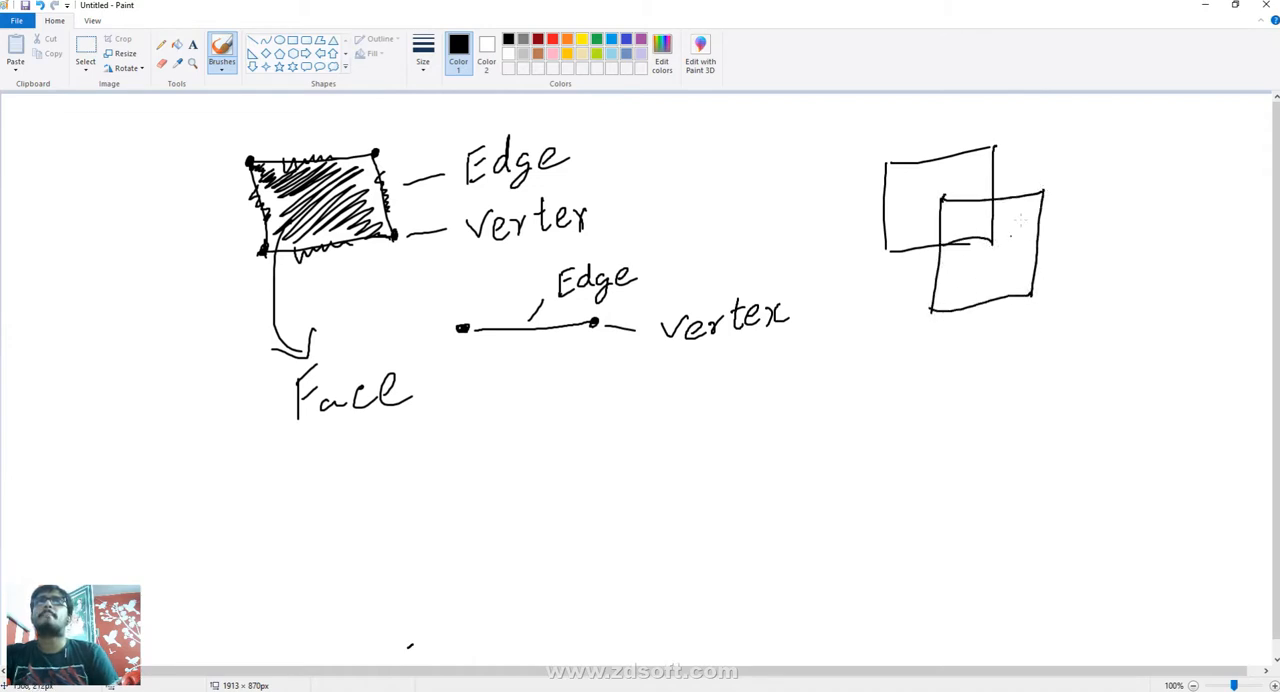
{"action": "mouse_move", "coordinate": [996, 148]}
{"action": "left_mouse_down"}
{"action": "mouse_move", "coordinate": [1008, 142]}
{"action": "mouse_move", "coordinate": [1044, 196]}
{"action": "left_mouse_up"}
{"action": "left_click_drag", "start_coordinate": [993, 241], "coordinate": [1052, 302]}
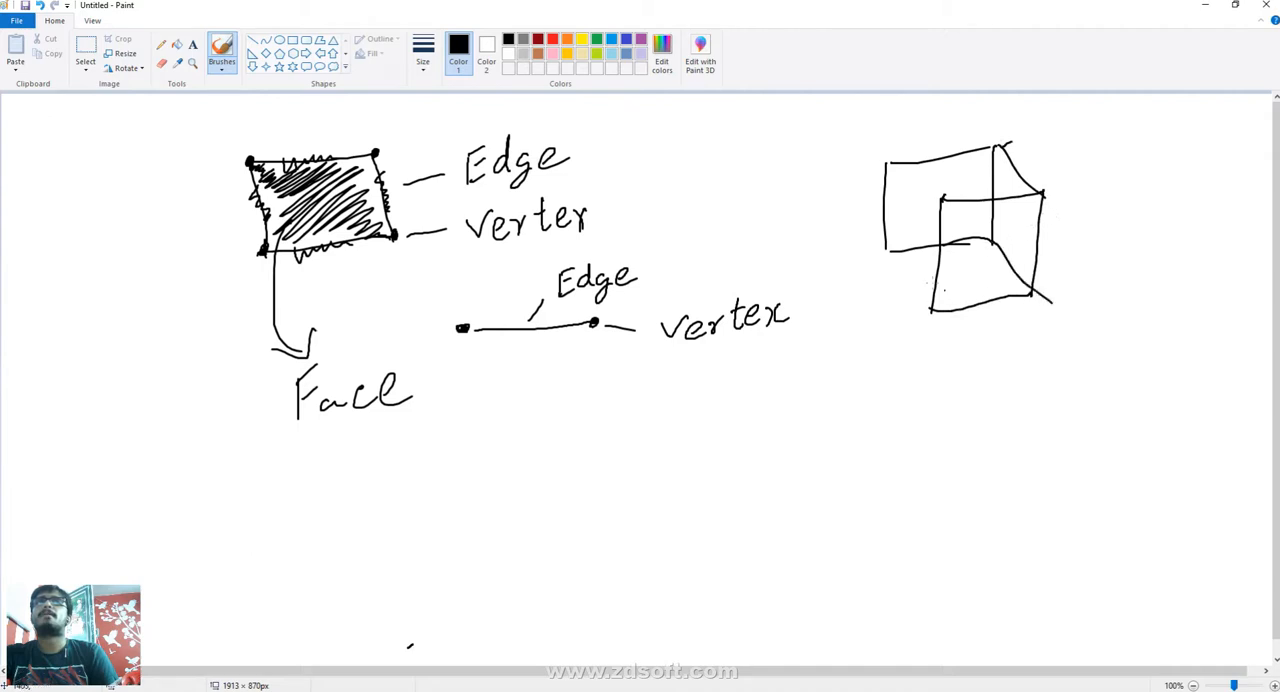
{"action": "left_click_drag", "start_coordinate": [885, 255], "coordinate": [928, 324]}
{"action": "left_click_drag", "start_coordinate": [886, 165], "coordinate": [940, 198]}
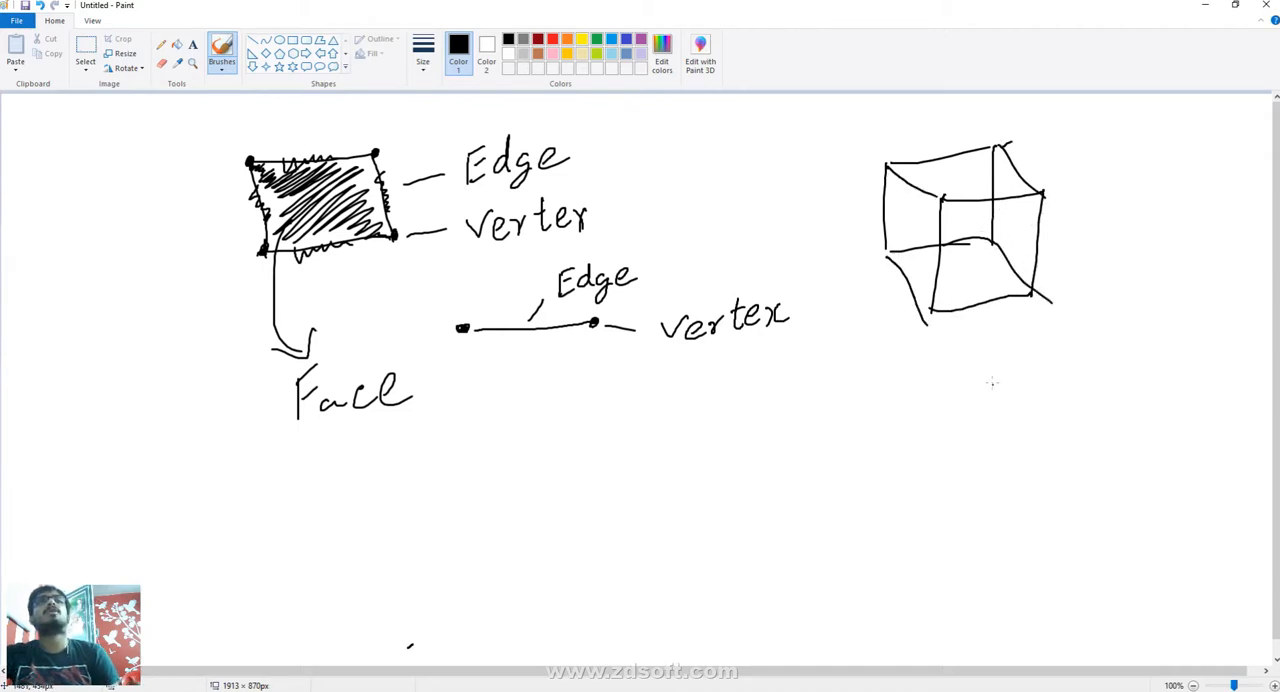
{"action": "mouse_move", "coordinate": [950, 303]}
{"action": "left_mouse_down"}
{"action": "mouse_move", "coordinate": [930, 310]}
{"action": "mouse_move", "coordinate": [881, 258]}
{"action": "mouse_move", "coordinate": [889, 237]}
{"action": "mouse_move", "coordinate": [887, 252]}
{"action": "mouse_move", "coordinate": [904, 250]}
{"action": "left_mouse_up"}
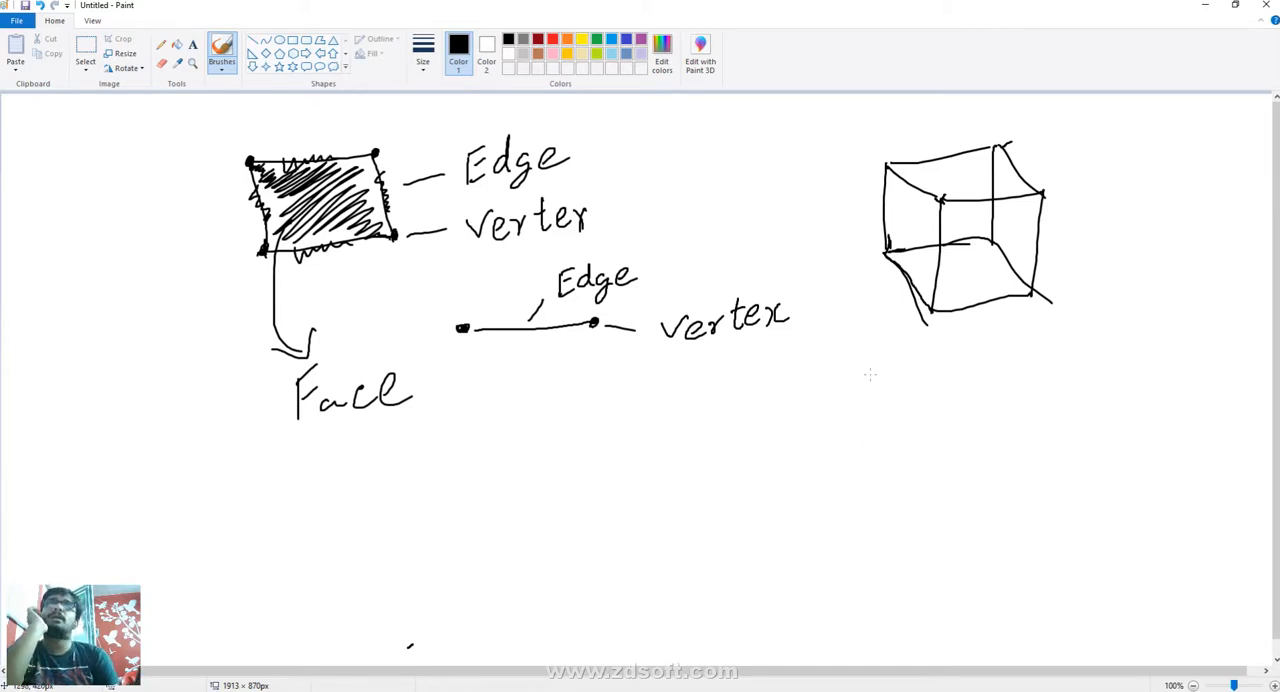
- Write the list "Vertex", "Edge" and "Face" below the cube, with arrows after Vertex and Face
{"action": "mouse_move", "coordinate": [870, 370]}
{"action": "left_mouse_down"}
{"action": "mouse_move", "coordinate": [890, 368]}
{"action": "mouse_move", "coordinate": [910, 394]}
{"action": "mouse_move", "coordinate": [934, 370]}
{"action": "mouse_move", "coordinate": [952, 388]}
{"action": "left_mouse_up"}
{"action": "mouse_move", "coordinate": [938, 364]}
{"action": "left_mouse_down"}
{"action": "mouse_move", "coordinate": [1014, 372]}
{"action": "mouse_move", "coordinate": [996, 382]}
{"action": "left_mouse_up"}
{"action": "left_click_drag", "start_coordinate": [1036, 360], "coordinate": [1082, 349]}
{"action": "left_click_drag", "start_coordinate": [1082, 350], "coordinate": [1056, 372]}
{"action": "mouse_move", "coordinate": [893, 424]}
{"action": "left_mouse_down"}
{"action": "mouse_move", "coordinate": [892, 460]}
{"action": "mouse_move", "coordinate": [912, 421]}
{"action": "left_mouse_up"}
{"action": "mouse_move", "coordinate": [895, 438]}
{"action": "left_mouse_down"}
{"action": "mouse_move", "coordinate": [910, 436]}
{"action": "mouse_move", "coordinate": [918, 457]}
{"action": "left_mouse_up"}
{"action": "mouse_move", "coordinate": [942, 432]}
{"action": "left_mouse_down"}
{"action": "mouse_move", "coordinate": [958, 464]}
{"action": "mouse_move", "coordinate": [1014, 440]}
{"action": "left_mouse_up"}
{"action": "left_click_drag", "start_coordinate": [904, 505], "coordinate": [897, 540]}
{"action": "mouse_move", "coordinate": [898, 508]}
{"action": "left_mouse_down"}
{"action": "mouse_move", "coordinate": [918, 500]}
{"action": "mouse_move", "coordinate": [916, 515]}
{"action": "left_mouse_up"}
{"action": "mouse_move", "coordinate": [942, 516]}
{"action": "left_mouse_down"}
{"action": "mouse_move", "coordinate": [928, 526]}
{"action": "mouse_move", "coordinate": [966, 522]}
{"action": "left_mouse_up"}
{"action": "mouse_move", "coordinate": [988, 514]}
{"action": "left_mouse_down"}
{"action": "mouse_move", "coordinate": [1046, 496]}
{"action": "mouse_move", "coordinate": [1042, 508]}
{"action": "left_mouse_up"}
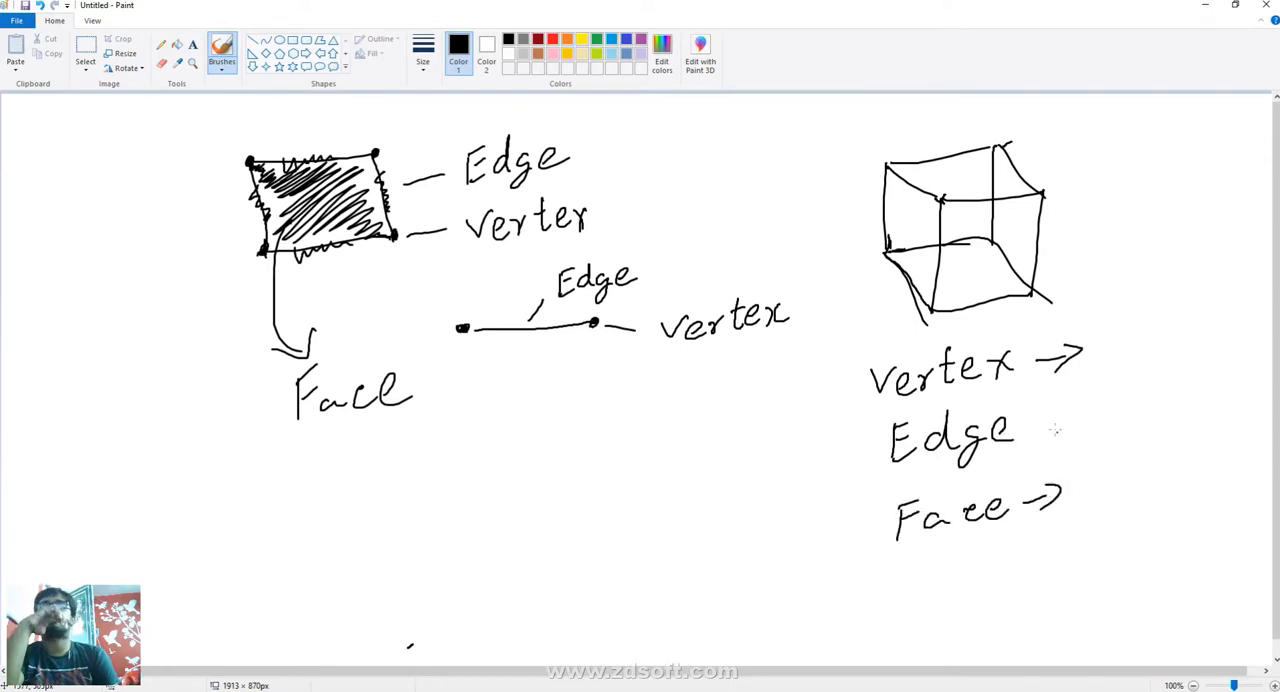
- Add the arrow after Edge, write the counts Face 4, Vertex 8 and Edge 12, and tick the vertex count
{"action": "mouse_move", "coordinate": [1046, 432]}
{"action": "left_mouse_down"}
{"action": "mouse_move", "coordinate": [1076, 428]}
{"action": "mouse_move", "coordinate": [1064, 442]}
{"action": "mouse_move", "coordinate": [1116, 497]}
{"action": "left_mouse_up"}
{"action": "left_click_drag", "start_coordinate": [1108, 480], "coordinate": [1112, 512]}
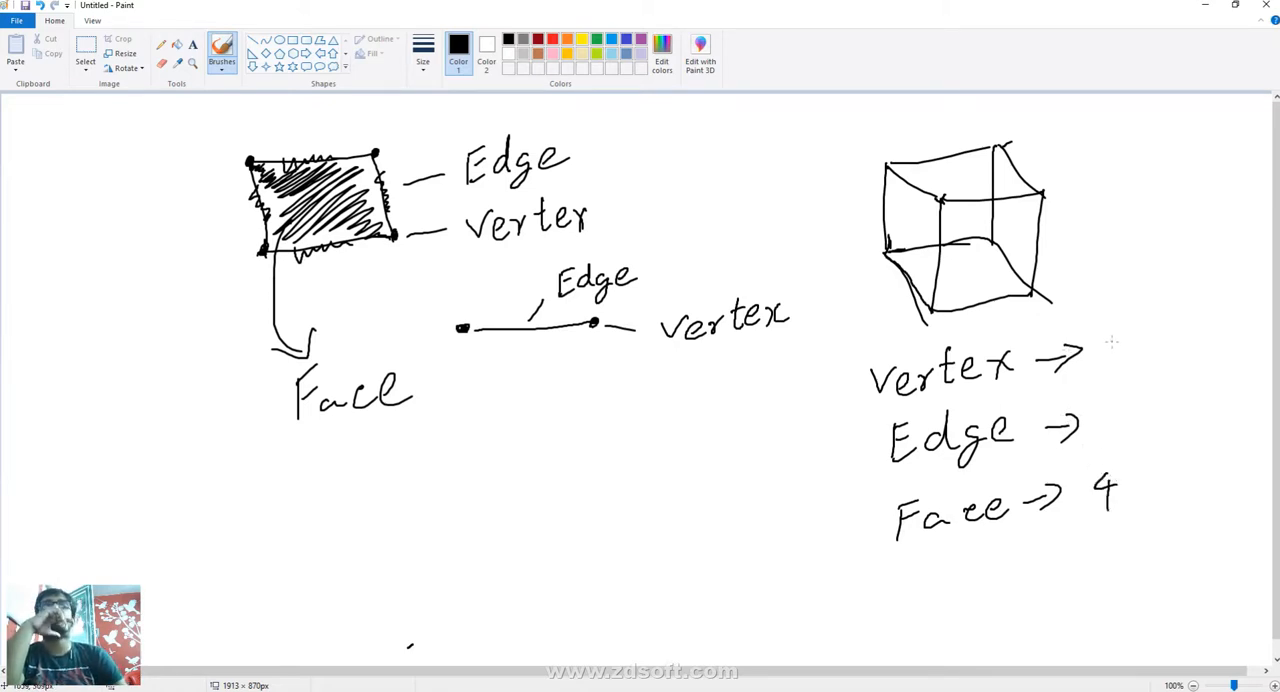
{"action": "left_click_drag", "start_coordinate": [1118, 332], "coordinate": [1122, 330]}
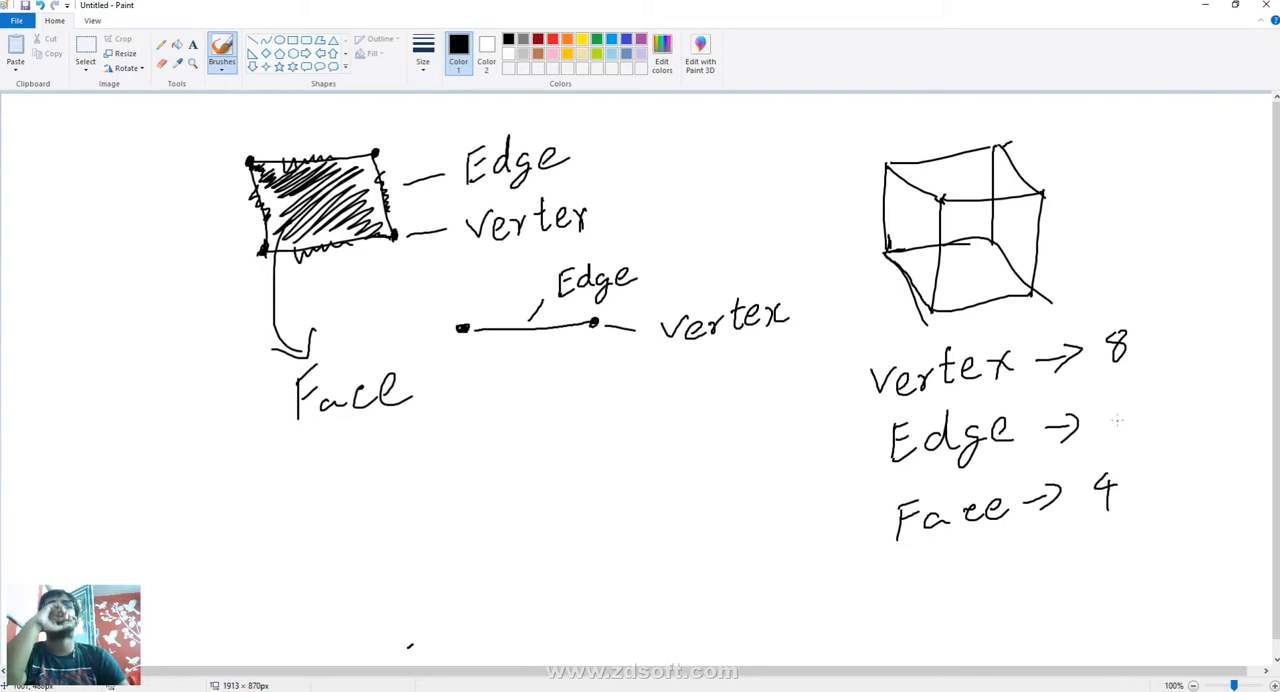
{"action": "mouse_move", "coordinate": [1121, 403]}
{"action": "left_mouse_down"}
{"action": "mouse_move", "coordinate": [1122, 429]}
{"action": "mouse_move", "coordinate": [1150, 407]}
{"action": "left_mouse_up"}
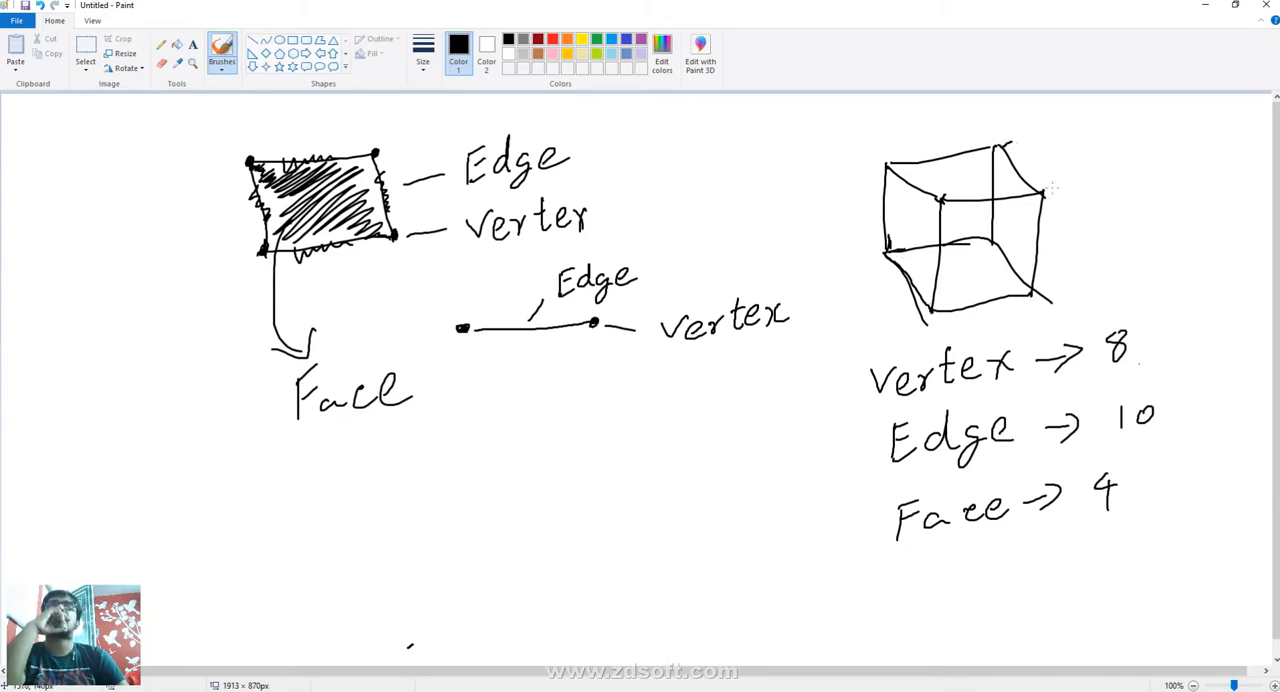
{"action": "mouse_move", "coordinate": [1138, 412]}
{"action": "left_mouse_down"}
{"action": "mouse_move", "coordinate": [1152, 408]}
{"action": "mouse_move", "coordinate": [1158, 432]}
{"action": "mouse_move", "coordinate": [1170, 424]}
{"action": "left_mouse_up"}
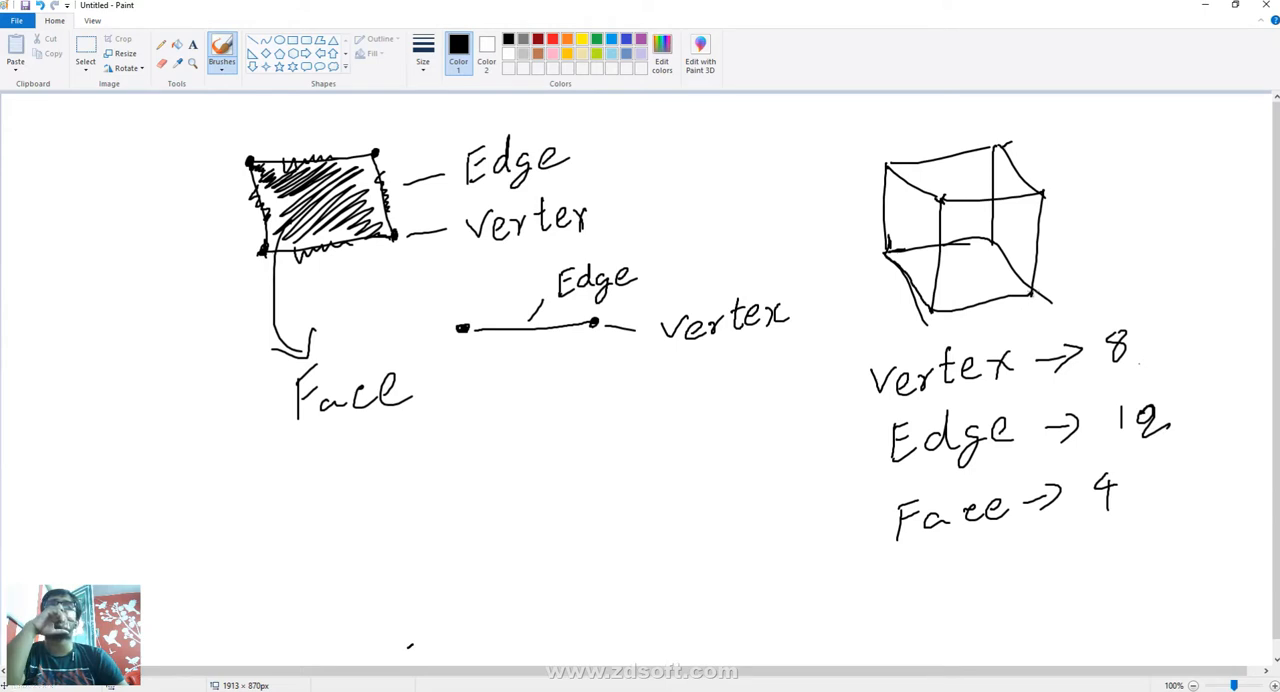
{"action": "left_click_drag", "start_coordinate": [1148, 340], "coordinate": [1246, 320]}
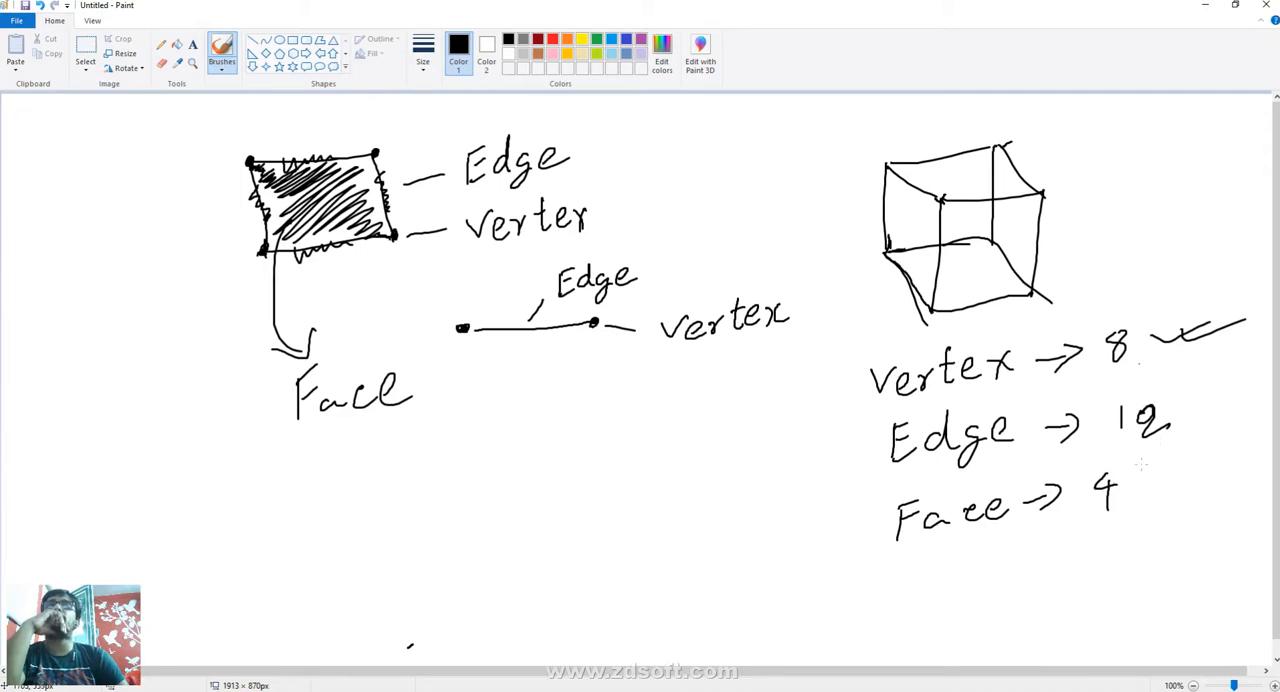
- Mark off the cube's edges with short cross strokes, tick the edge count and overwrite the face count with 6
{"action": "left_click_drag", "start_coordinate": [983, 296], "coordinate": [983, 328]}
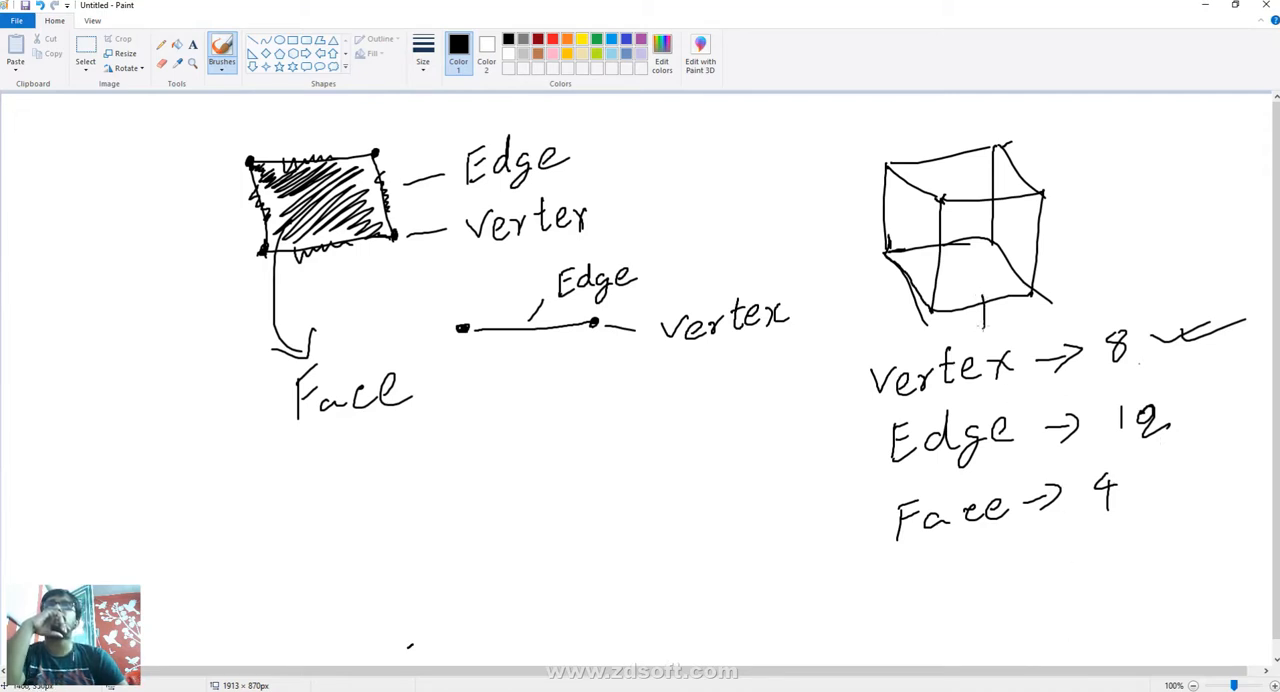
{"action": "left_click_drag", "start_coordinate": [1016, 256], "coordinate": [999, 280]}
{"action": "mouse_move", "coordinate": [967, 232]}
{"action": "left_mouse_down"}
{"action": "mouse_move", "coordinate": [967, 253]}
{"action": "mouse_move", "coordinate": [898, 301]}
{"action": "left_mouse_up"}
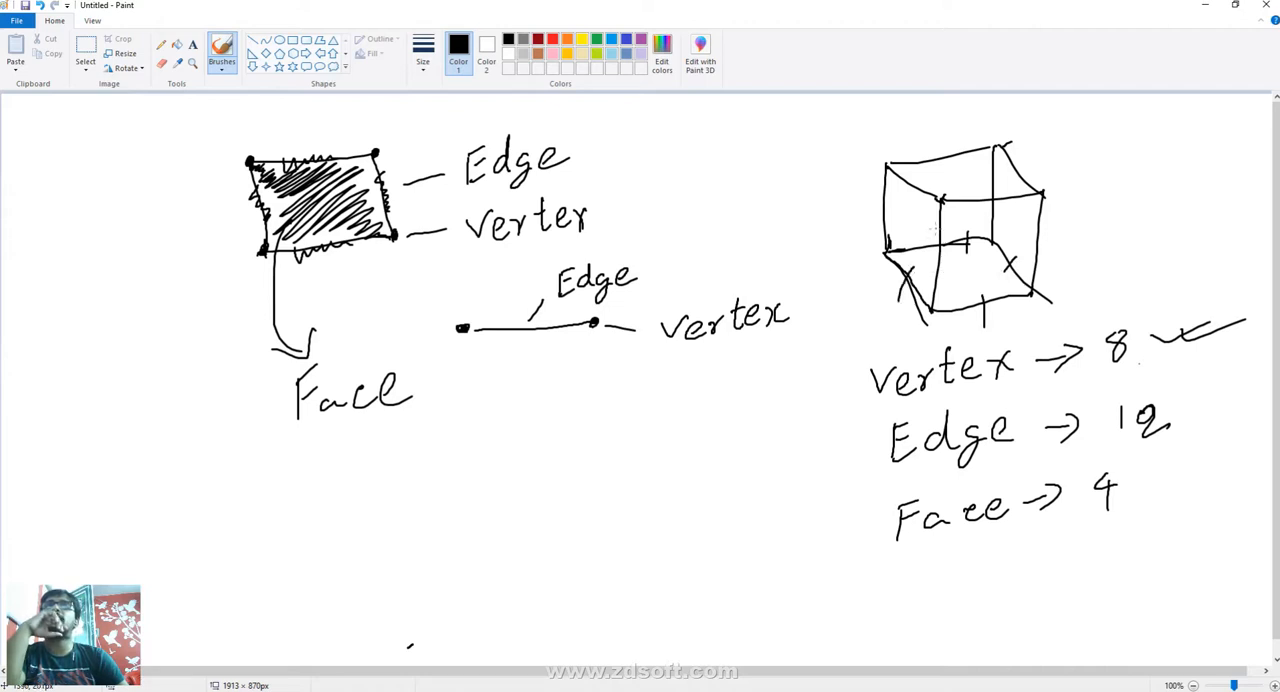
{"action": "mouse_move", "coordinate": [960, 219]}
{"action": "left_mouse_down"}
{"action": "mouse_move", "coordinate": [933, 229]}
{"action": "mouse_move", "coordinate": [872, 208]}
{"action": "left_mouse_up"}
{"action": "left_click_drag", "start_coordinate": [988, 209], "coordinate": [1064, 213]}
{"action": "left_click_drag", "start_coordinate": [1026, 160], "coordinate": [976, 220]}
{"action": "left_click_drag", "start_coordinate": [935, 154], "coordinate": [914, 212]}
{"action": "left_click_drag", "start_coordinate": [1183, 421], "coordinate": [1259, 402]}
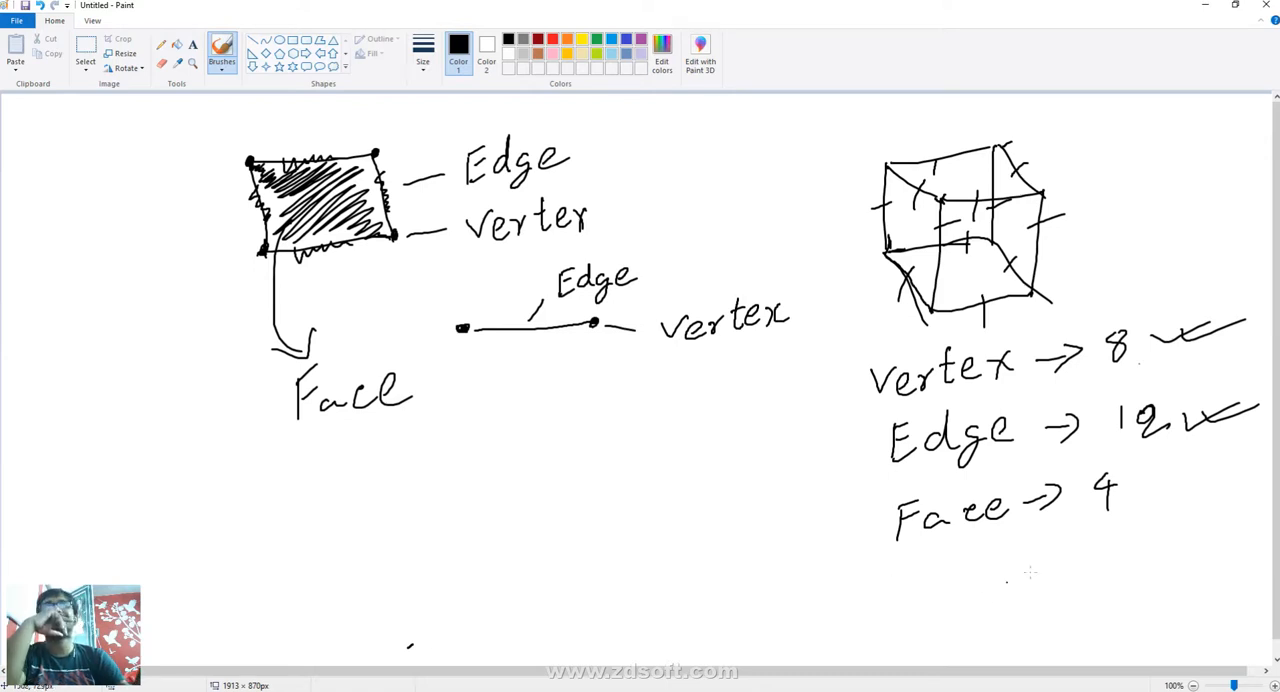
{"action": "mouse_move", "coordinate": [1138, 476]}
{"action": "left_mouse_down"}
{"action": "mouse_move", "coordinate": [1104, 505]}
{"action": "mouse_move", "coordinate": [1128, 515]}
{"action": "left_mouse_up"}
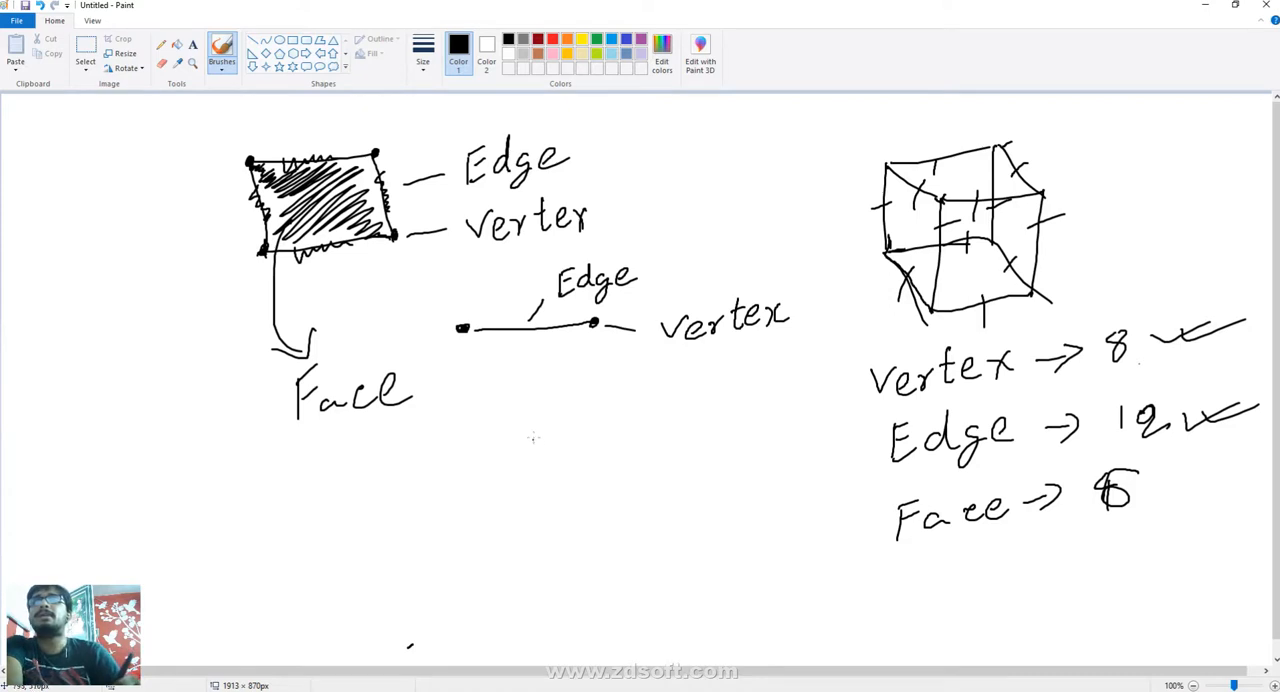
- Draw a triangle below the two-dot line and mark its three corners, three sides and interior with dots
{"action": "mouse_move", "coordinate": [543, 410]}
{"action": "left_mouse_down"}
{"action": "mouse_move", "coordinate": [516, 484]}
{"action": "mouse_move", "coordinate": [604, 464]}
{"action": "mouse_move", "coordinate": [502, 487]}
{"action": "left_mouse_up"}
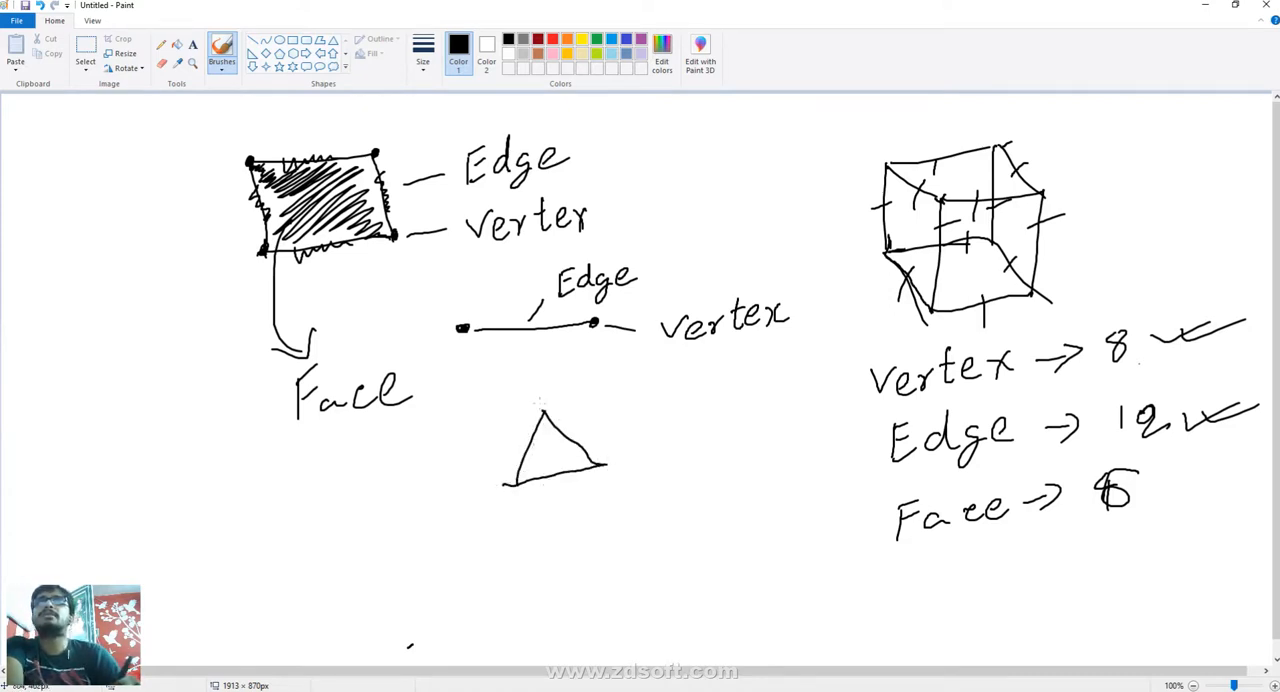
{"action": "left_click", "coordinate": [542, 411]}
{"action": "left_click", "coordinate": [513, 485]}
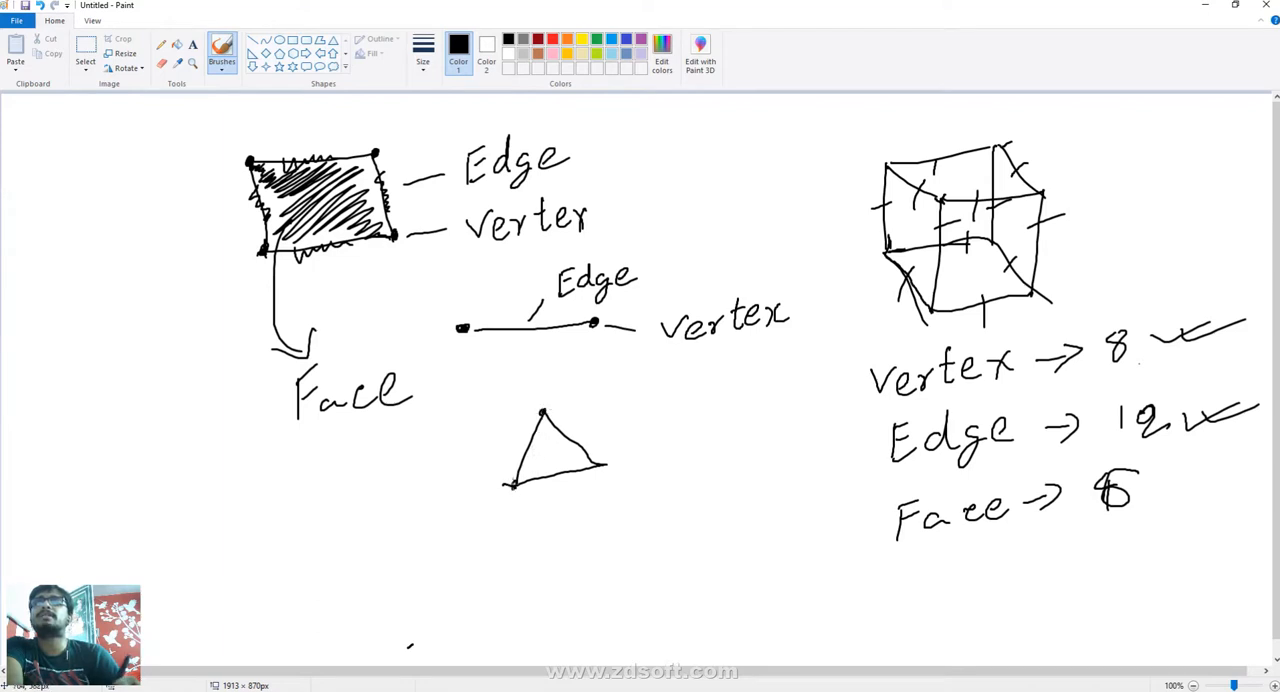
{"action": "left_click", "coordinate": [602, 468]}
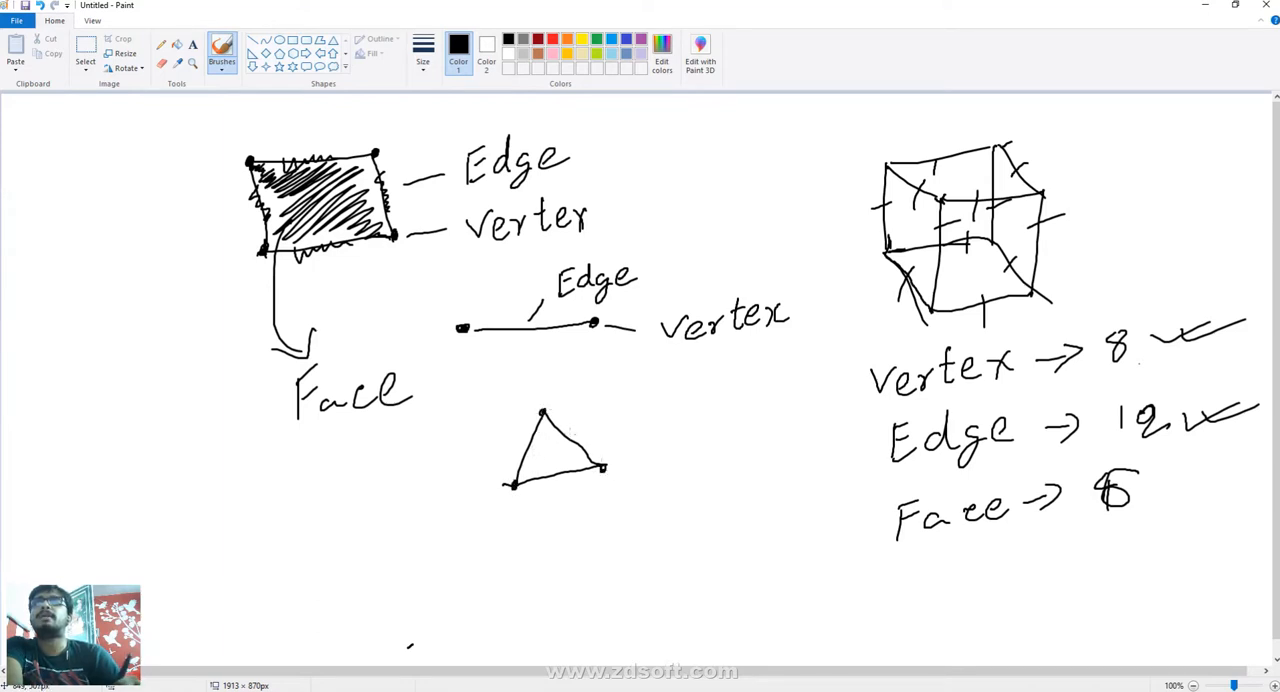
{"action": "left_click", "coordinate": [569, 439]}
{"action": "left_click_drag", "start_coordinate": [574, 477], "coordinate": [565, 476]}
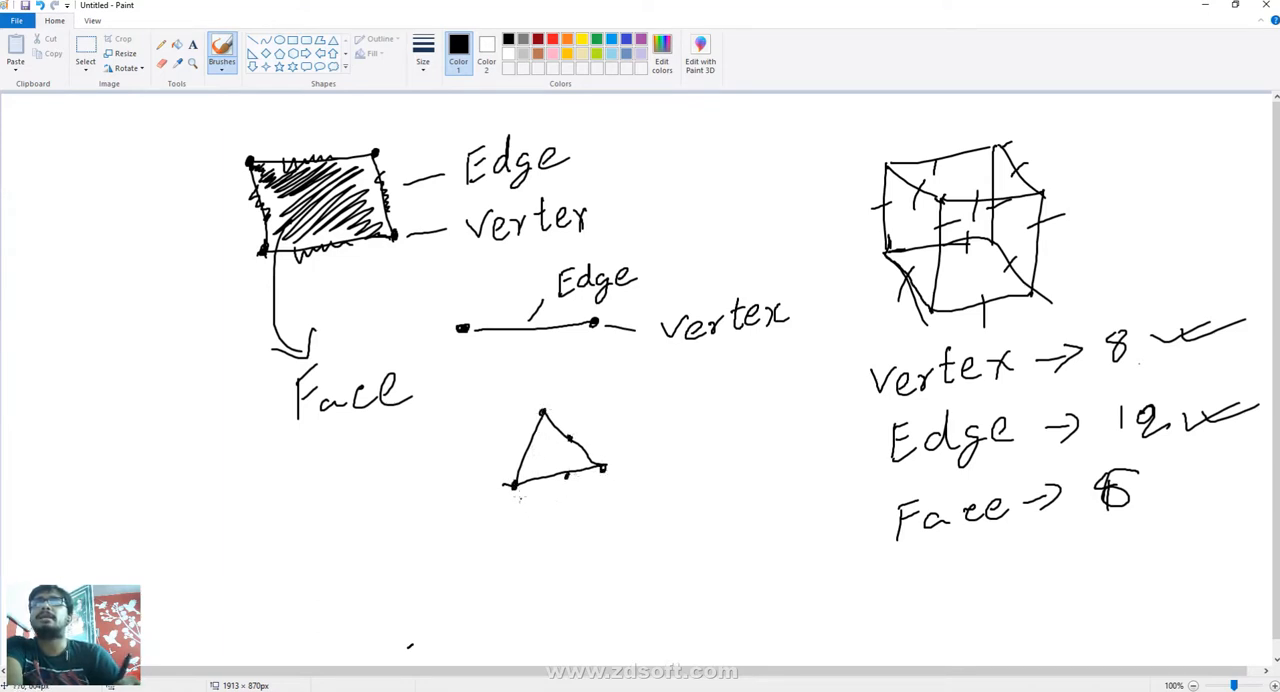
{"action": "left_click", "coordinate": [545, 446]}
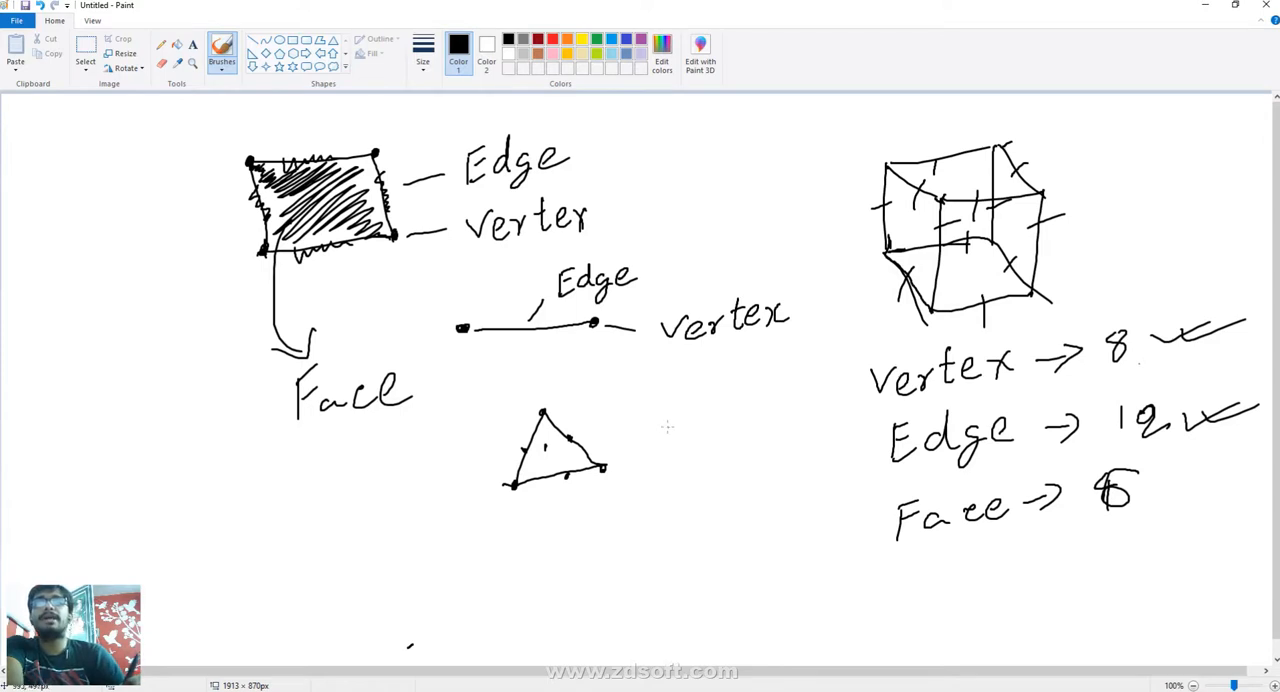
- Draw a cross beside the dotted triangle and enclose both in one large curved outline
{"action": "left_click_drag", "start_coordinate": [667, 426], "coordinate": [701, 449]}
{"action": "left_click_drag", "start_coordinate": [690, 419], "coordinate": [684, 463]}
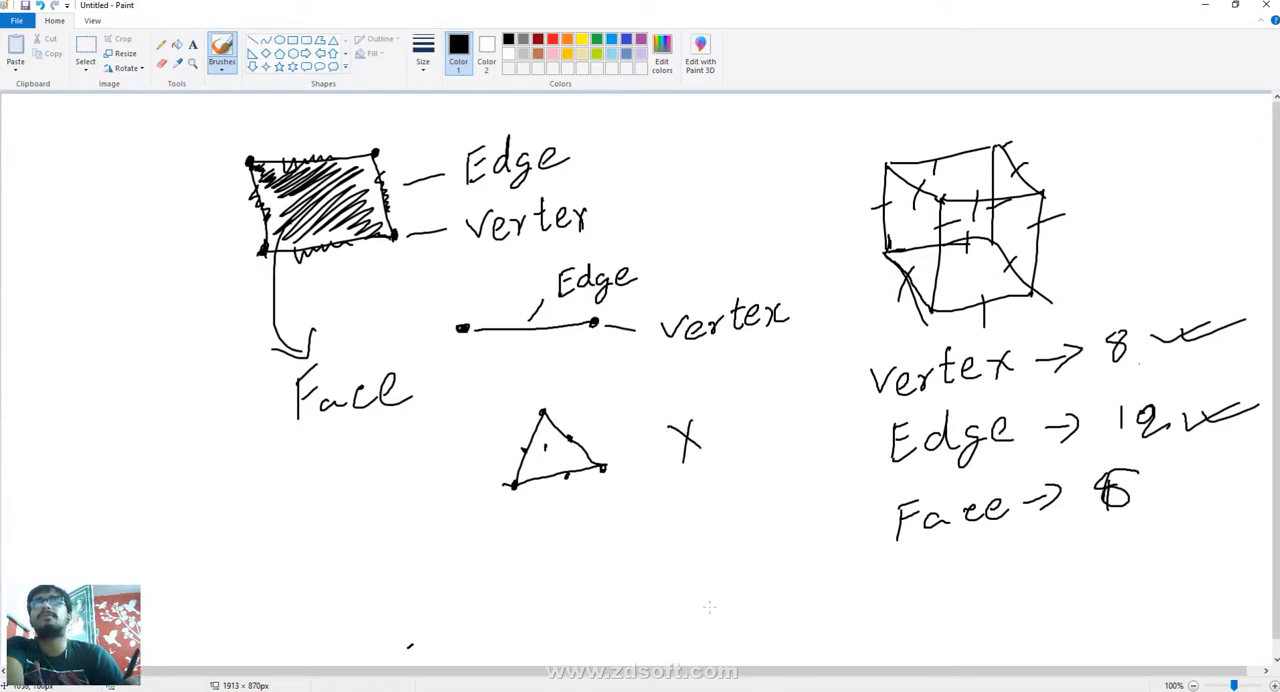
{"action": "mouse_move", "coordinate": [515, 410]}
{"action": "left_mouse_down"}
{"action": "mouse_move", "coordinate": [612, 393]}
{"action": "mouse_move", "coordinate": [745, 472]}
{"action": "mouse_move", "coordinate": [495, 533]}
{"action": "mouse_move", "coordinate": [520, 408]}
{"action": "left_mouse_up"}
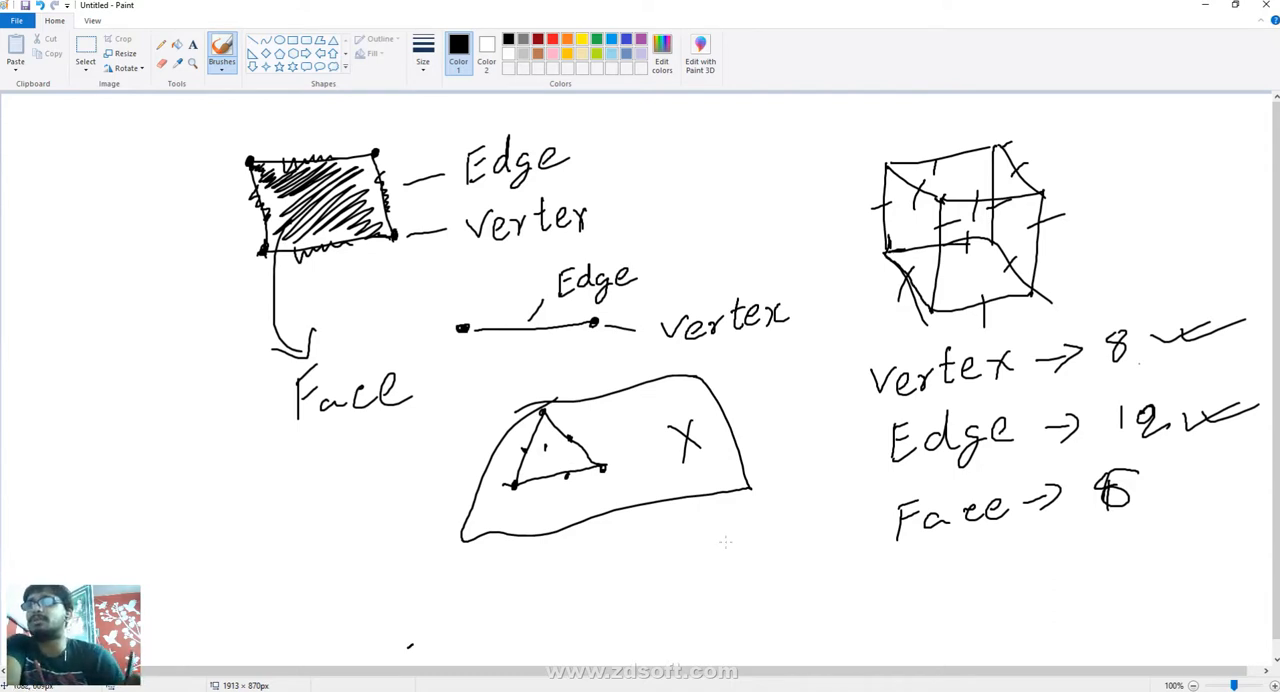
- Draw a small four-sided shape and a small triangle below the curved outline, with dots on their corners and a tick beside each
{"action": "mouse_move", "coordinate": [542, 562]}
{"action": "left_mouse_down"}
{"action": "mouse_move", "coordinate": [546, 594]}
{"action": "mouse_move", "coordinate": [568, 610]}
{"action": "mouse_move", "coordinate": [590, 590]}
{"action": "mouse_move", "coordinate": [572, 558]}
{"action": "mouse_move", "coordinate": [536, 563]}
{"action": "left_mouse_up"}
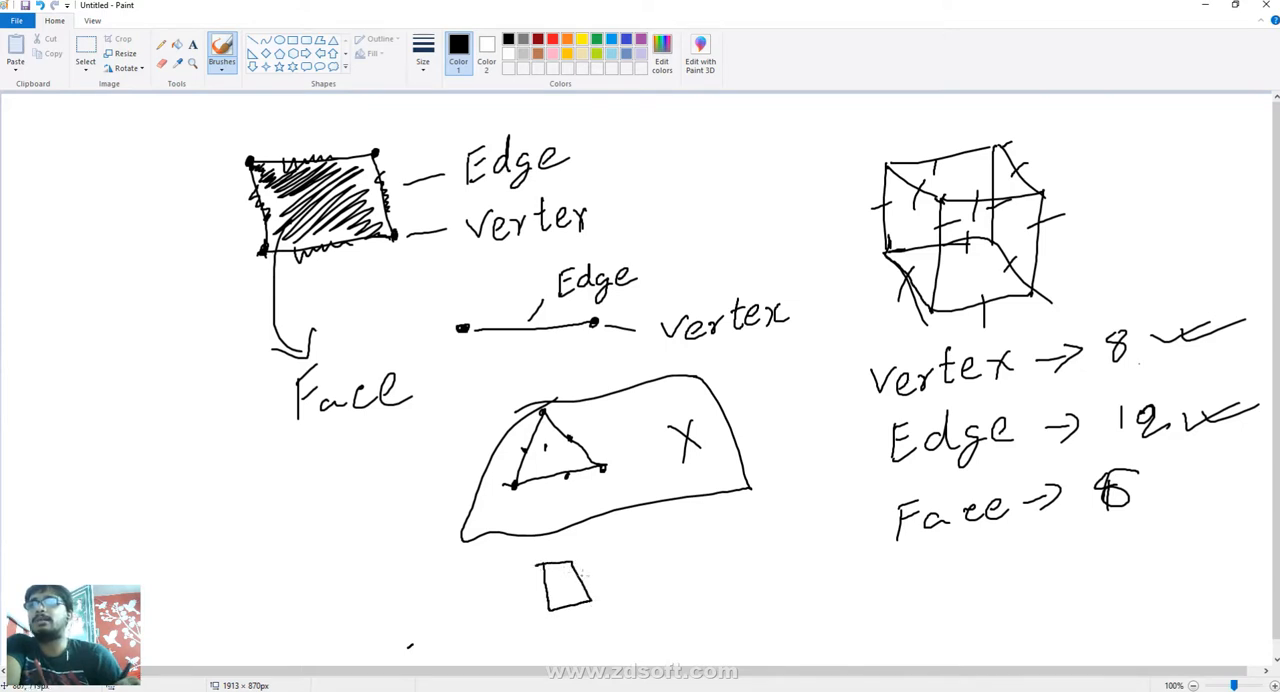
{"action": "mouse_move", "coordinate": [688, 546]}
{"action": "left_mouse_down"}
{"action": "mouse_move", "coordinate": [656, 594]}
{"action": "mouse_move", "coordinate": [724, 579]}
{"action": "mouse_move", "coordinate": [680, 546]}
{"action": "left_mouse_up"}
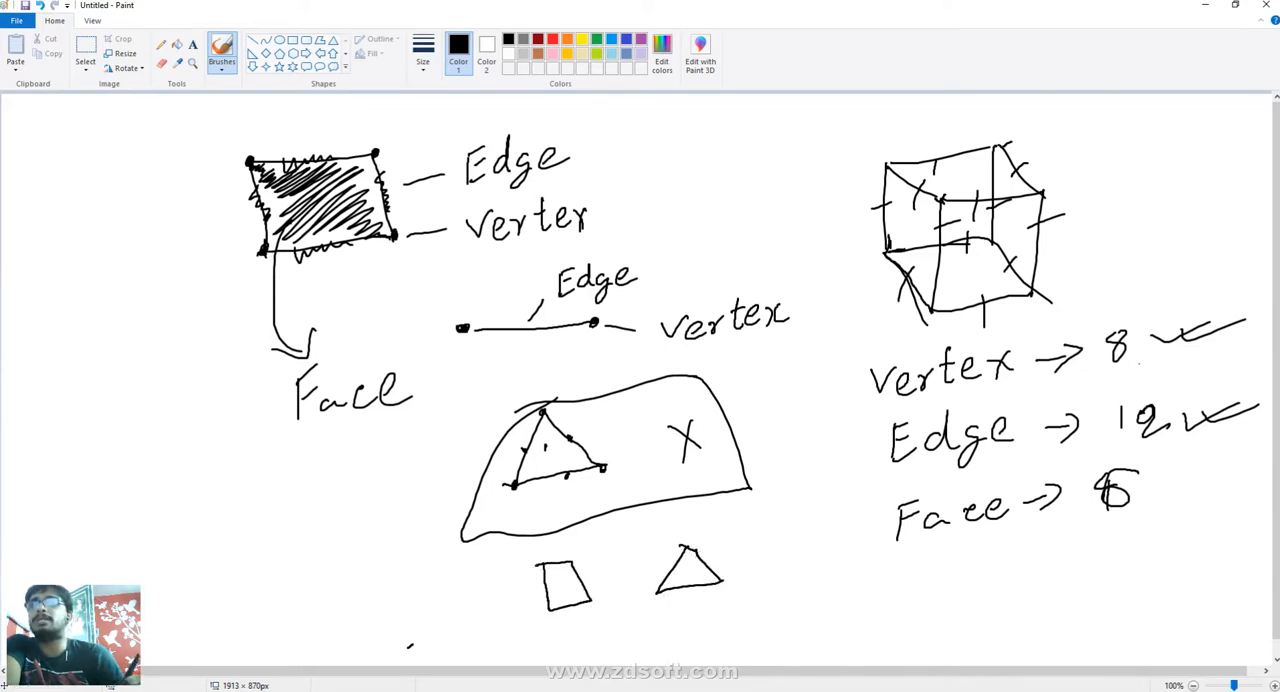
{"action": "left_click", "coordinate": [697, 552]}
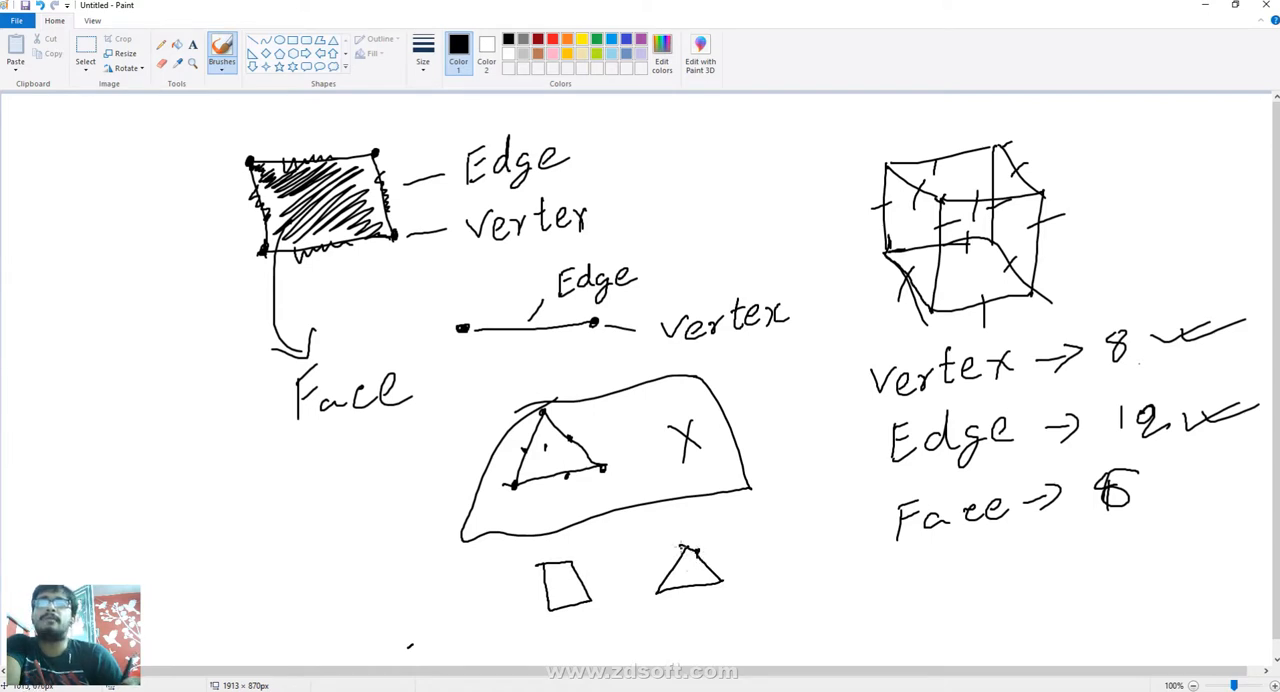
{"action": "left_click", "coordinate": [724, 578]}
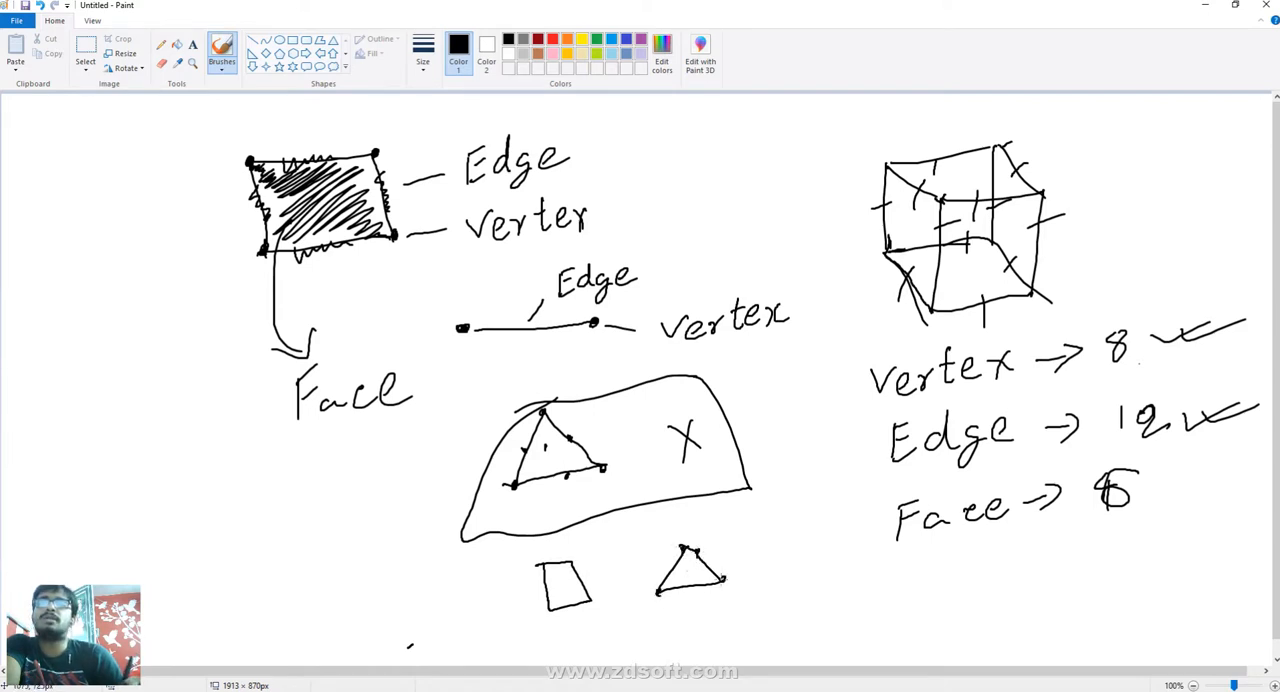
{"action": "left_click", "coordinate": [593, 603]}
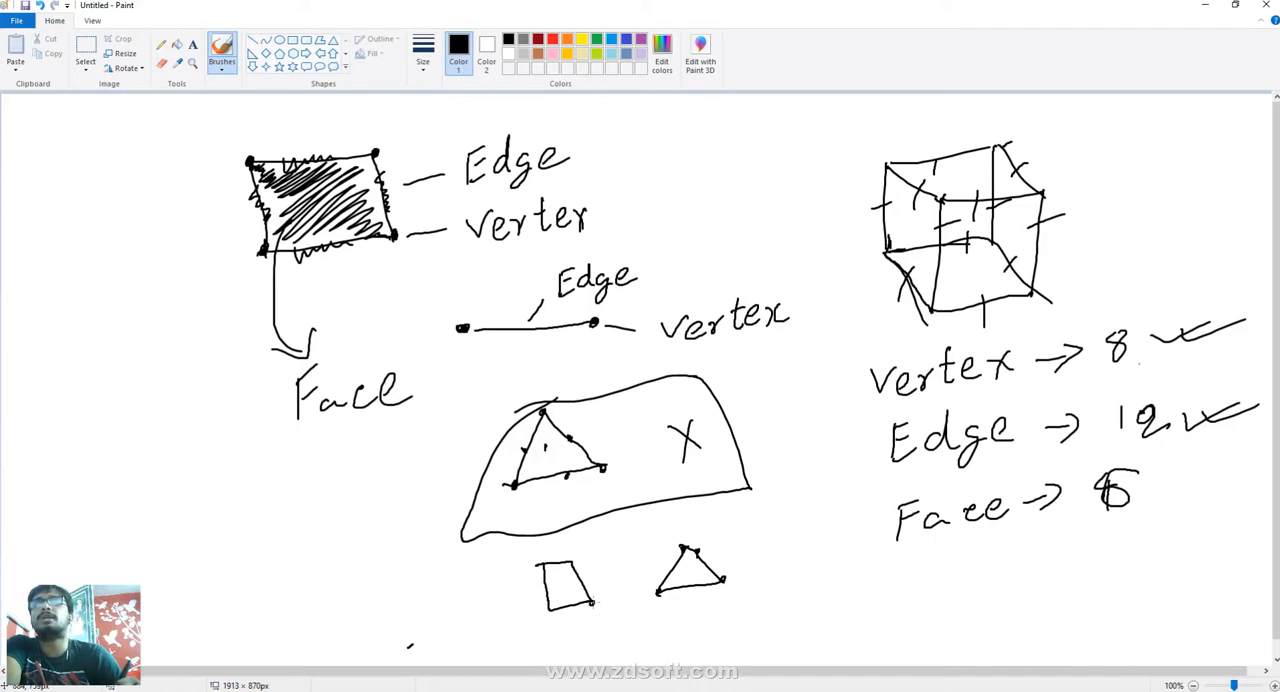
{"action": "left_click", "coordinate": [571, 561]}
{"action": "left_click", "coordinate": [540, 560]}
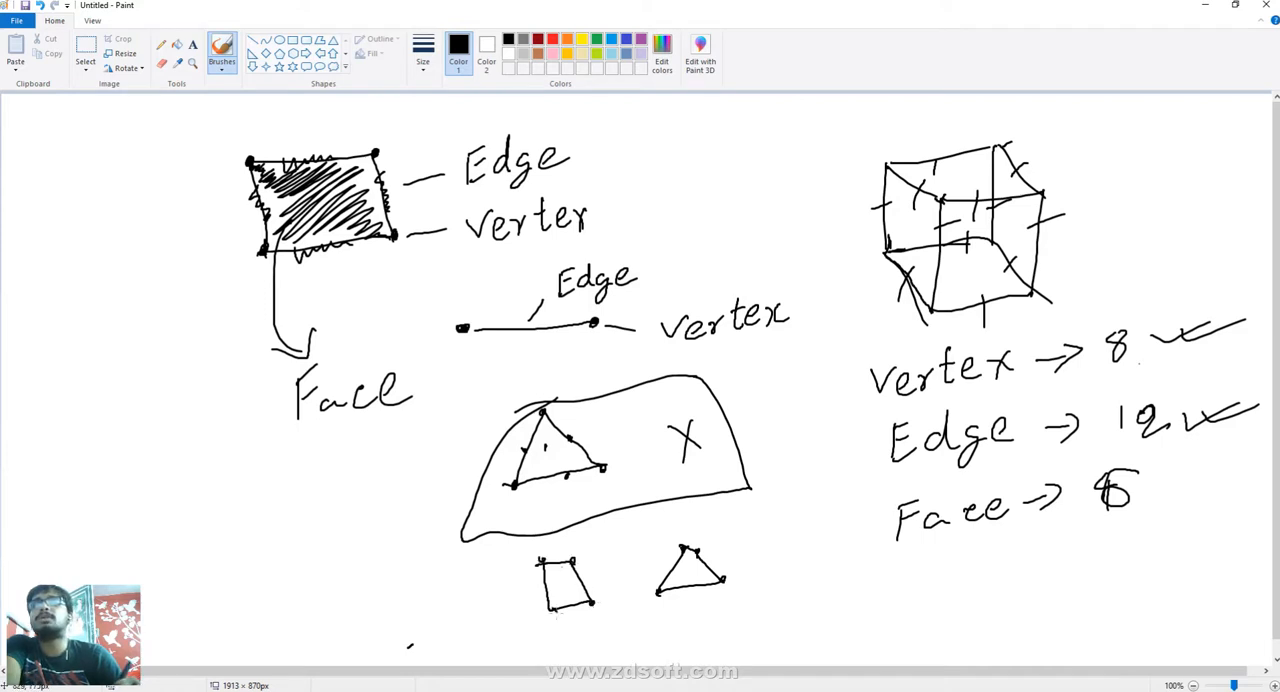
{"action": "left_click", "coordinate": [552, 609]}
{"action": "left_click_drag", "start_coordinate": [732, 558], "coordinate": [797, 531]}
{"action": "left_click_drag", "start_coordinate": [596, 566], "coordinate": [660, 555]}
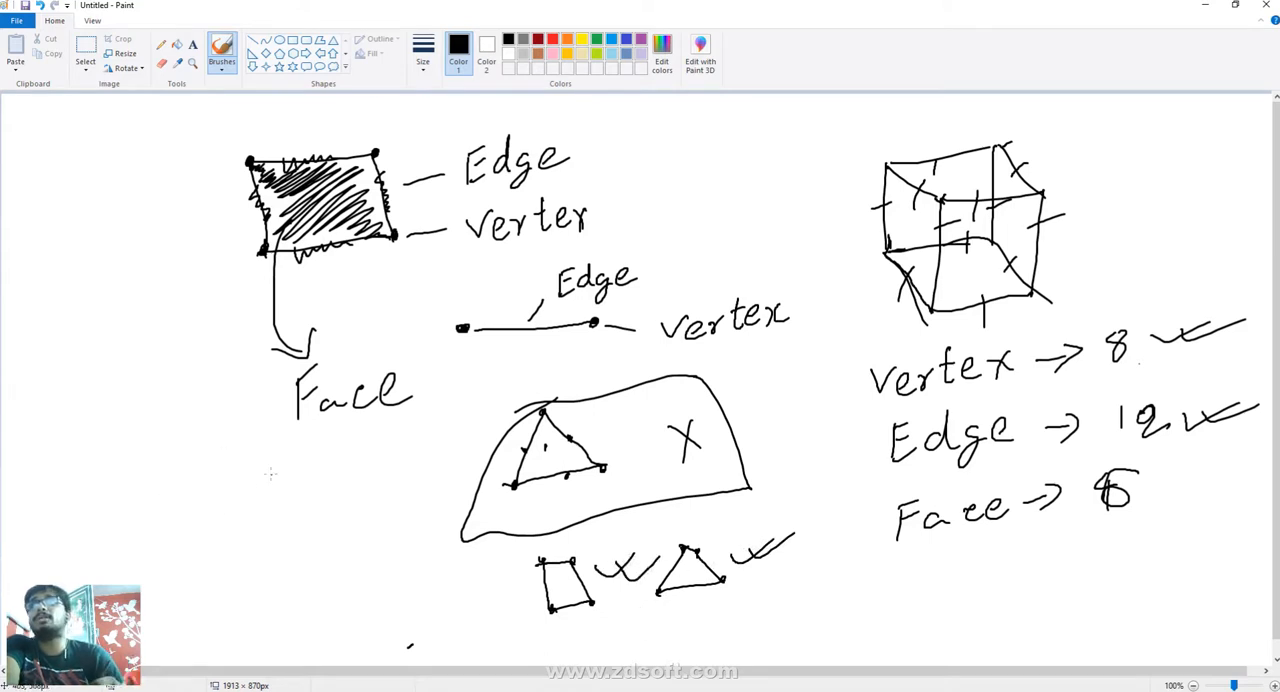
- Draw a hexagon with a cross inside below "Face", and enclose the ticked quadrilateral and triangle in an outline with an extra tick
{"action": "mouse_move", "coordinate": [279, 456]}
{"action": "left_mouse_down"}
{"action": "mouse_move", "coordinate": [238, 498]}
{"action": "mouse_move", "coordinate": [252, 565]}
{"action": "mouse_move", "coordinate": [326, 584]}
{"action": "mouse_move", "coordinate": [371, 532]}
{"action": "left_mouse_up"}
{"action": "left_click_drag", "start_coordinate": [343, 472], "coordinate": [268, 460]}
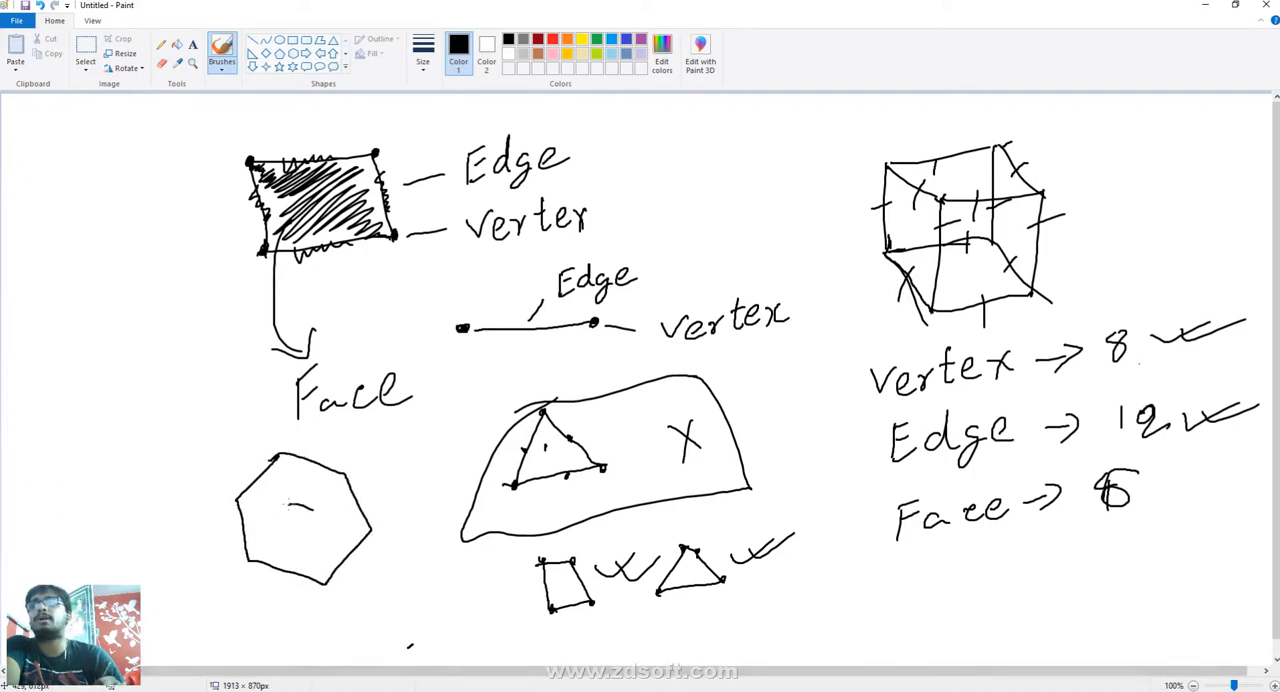
{"action": "left_click_drag", "start_coordinate": [312, 509], "coordinate": [335, 528]}
{"action": "left_click_drag", "start_coordinate": [312, 497], "coordinate": [300, 550]}
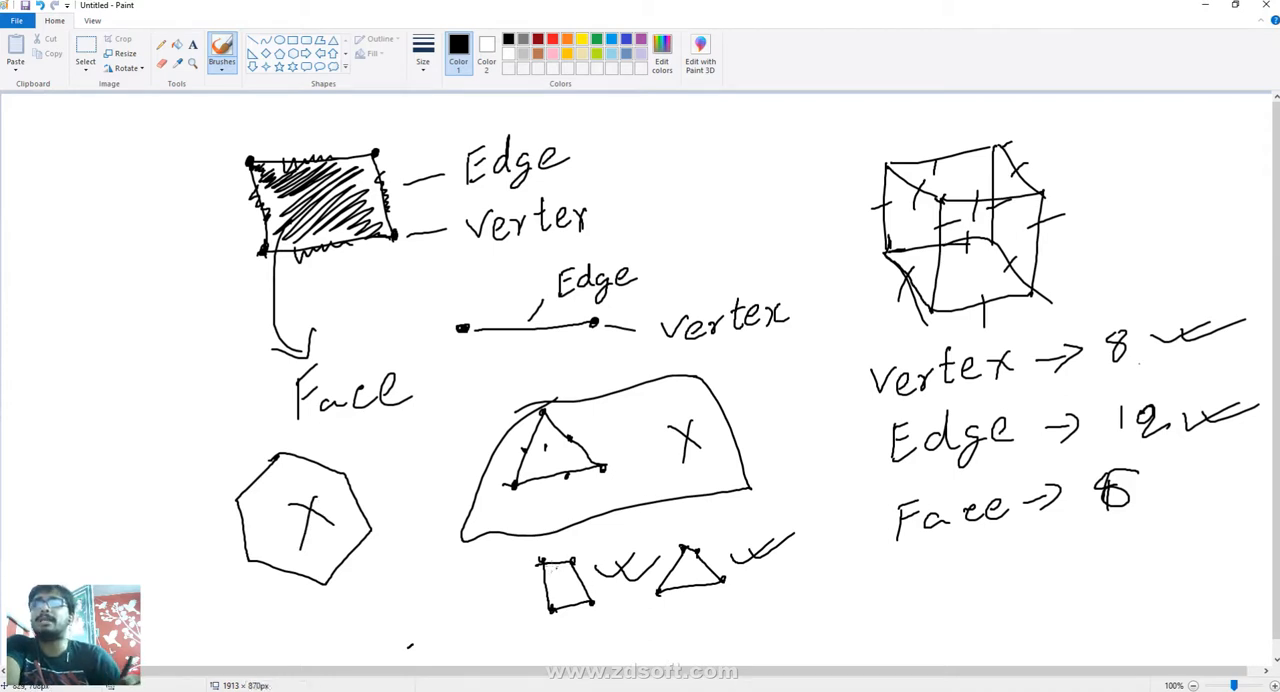
{"action": "mouse_move", "coordinate": [557, 544]}
{"action": "left_mouse_down"}
{"action": "mouse_move", "coordinate": [767, 505]}
{"action": "mouse_move", "coordinate": [812, 578]}
{"action": "mouse_move", "coordinate": [604, 632]}
{"action": "mouse_move", "coordinate": [506, 612]}
{"action": "mouse_move", "coordinate": [510, 547]}
{"action": "mouse_move", "coordinate": [560, 544]}
{"action": "left_mouse_up"}
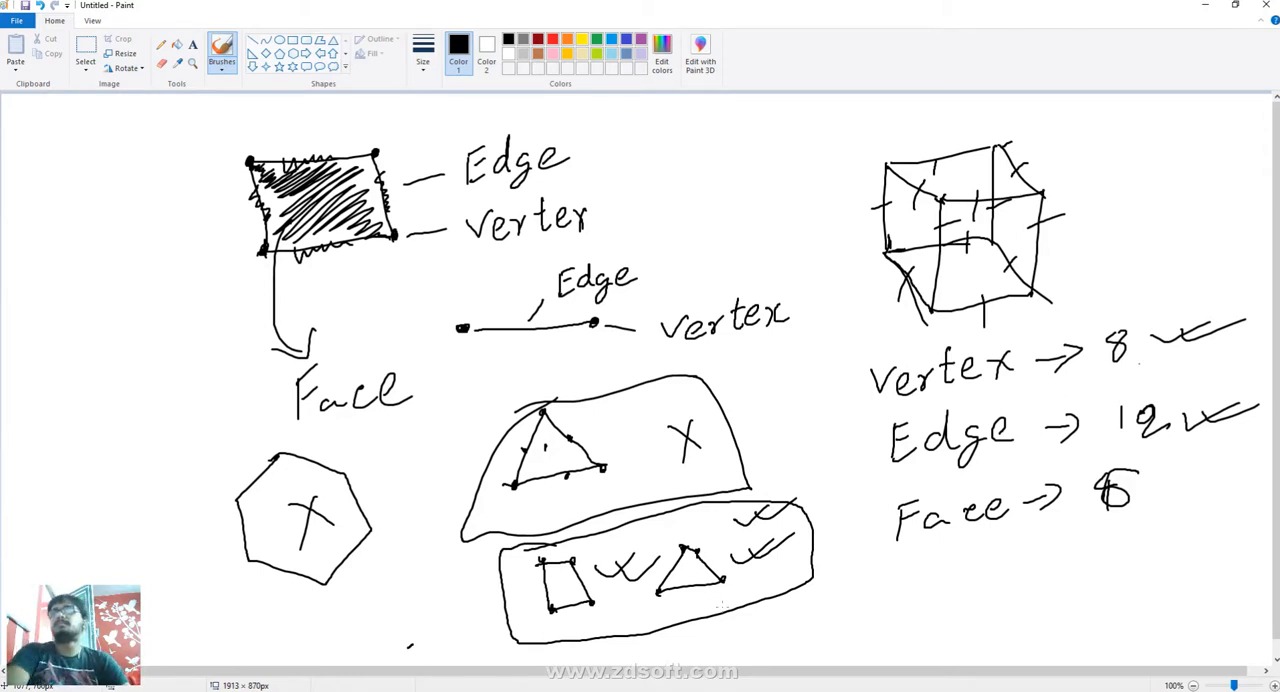
- Close the Paint sketch without saving it and minimise the blank Paint window to return to Maya
{"action": "key", "text": "alt+F4"}
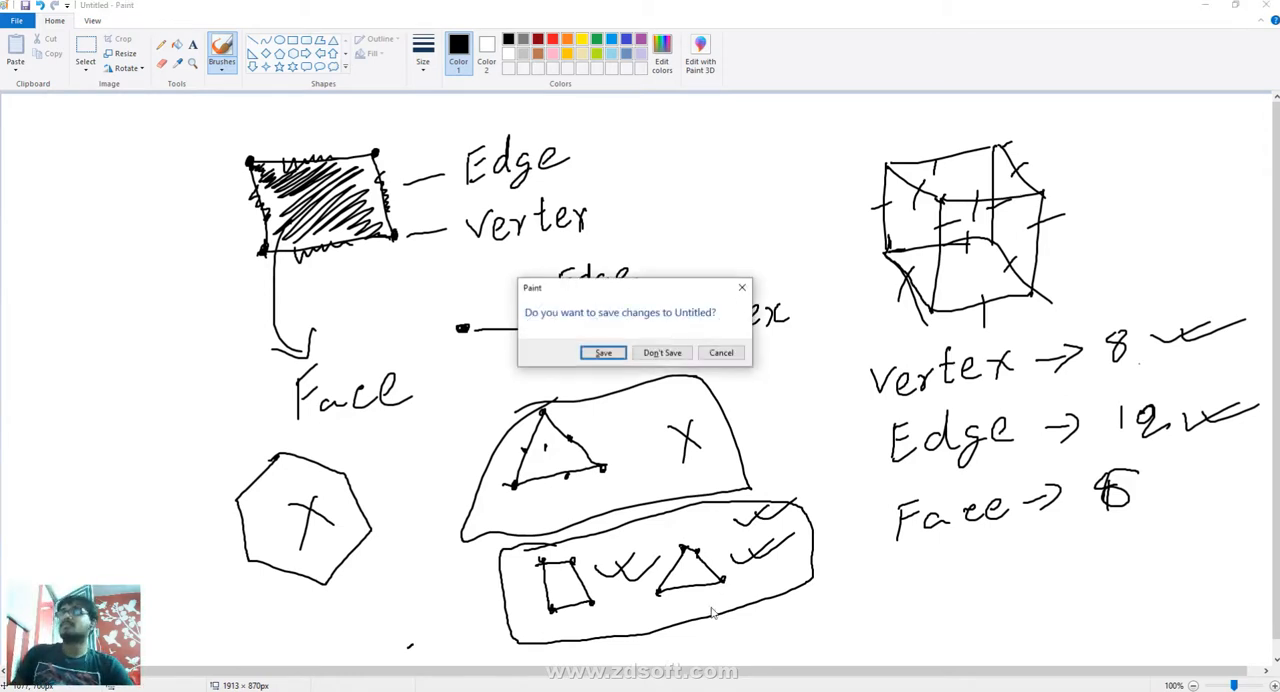
{"action": "left_click", "coordinate": [662, 354]}
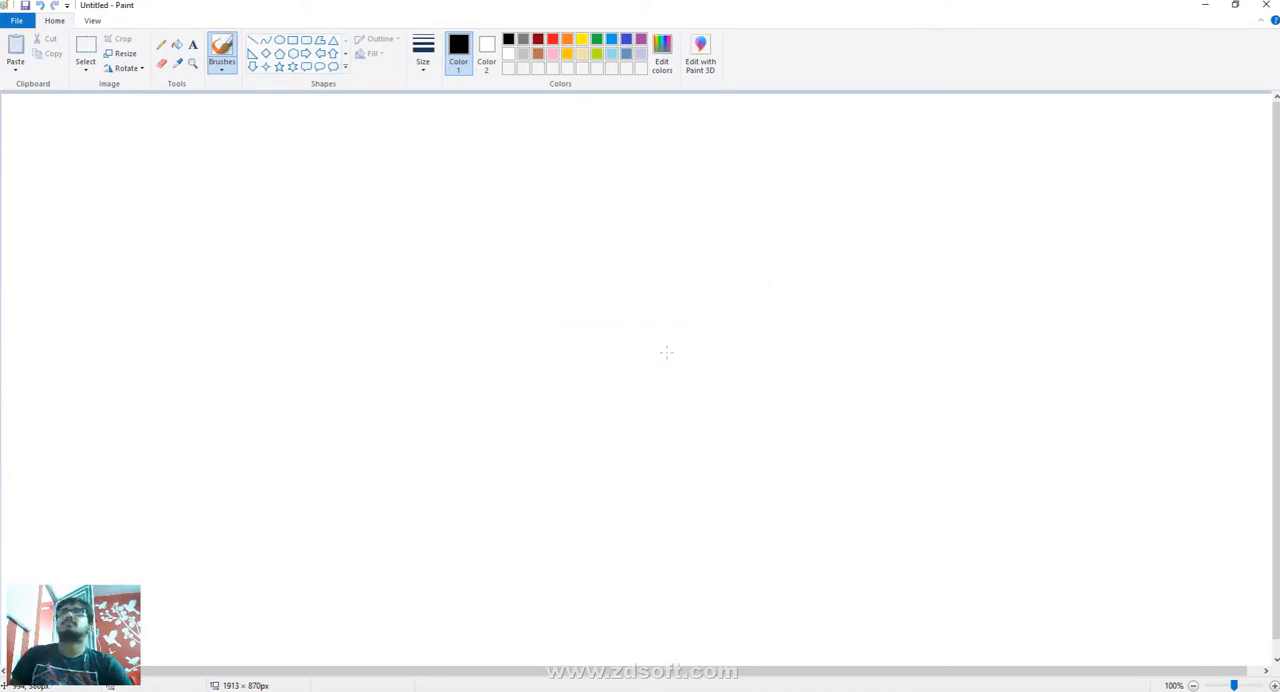
{"action": "left_click", "coordinate": [1205, 5]}
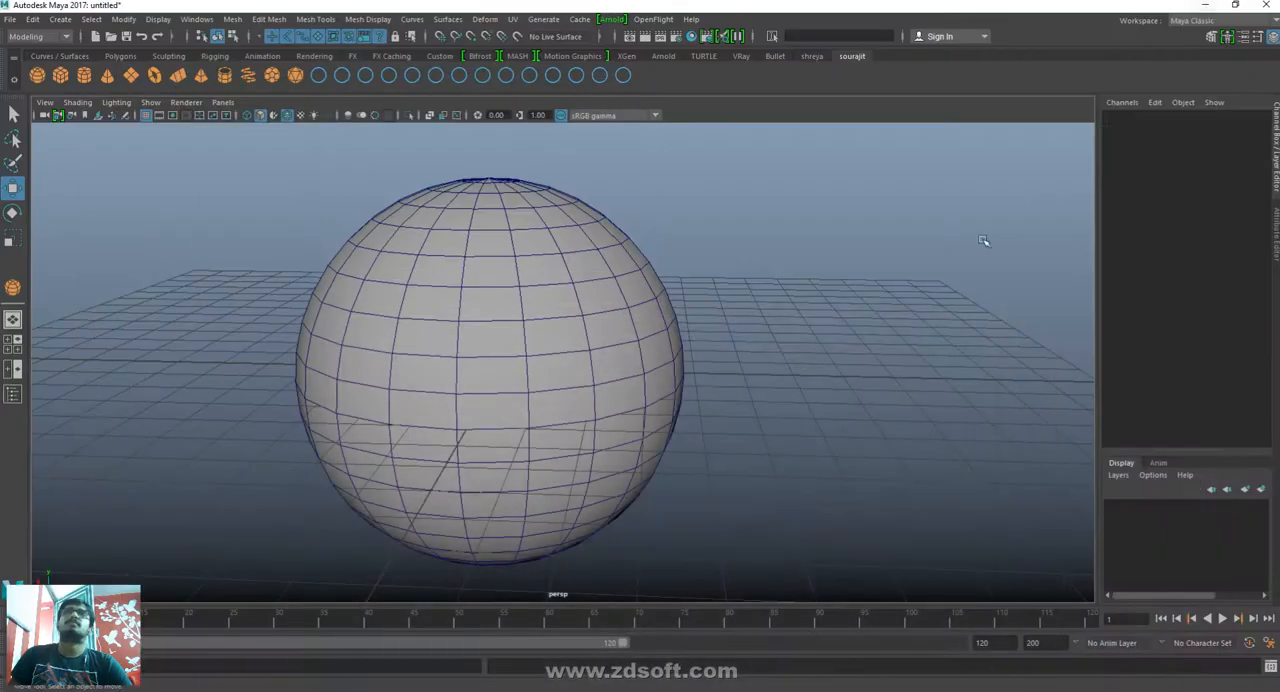
- Switch the sphere to edge selection, turn off soft selection and select single edges at its top pole
{"action": "left_click", "coordinate": [526, 274]}
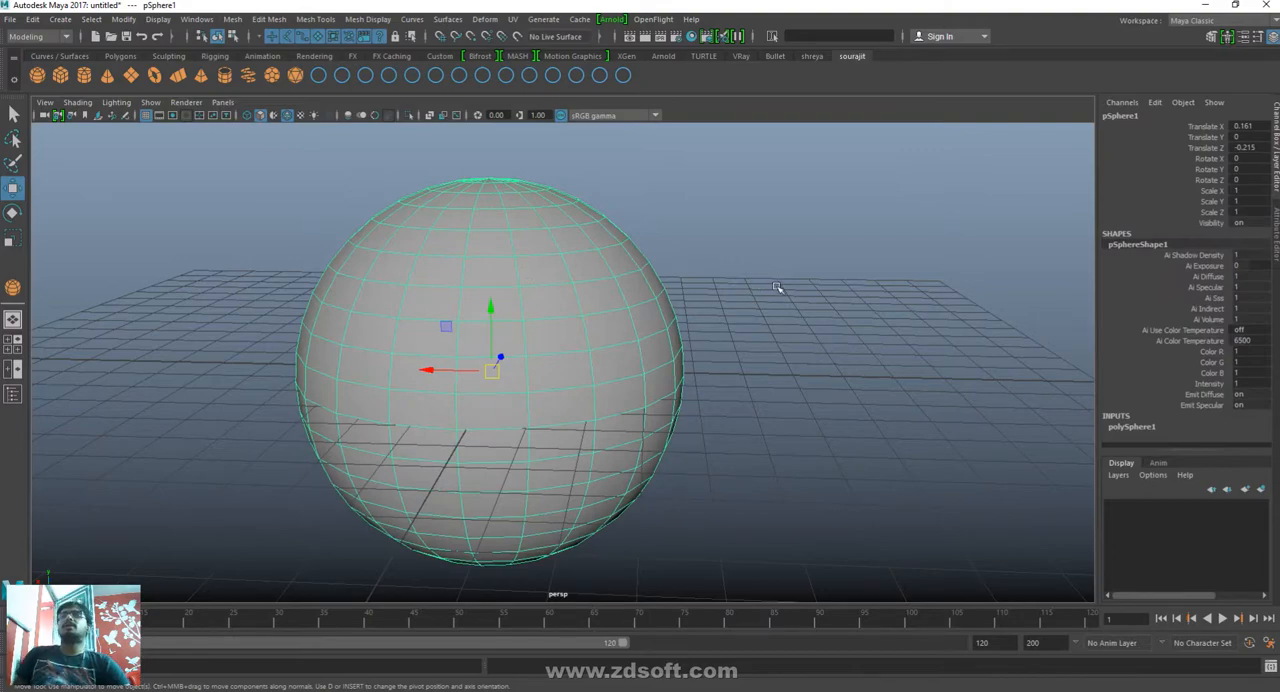
{"action": "left_click", "coordinate": [797, 414]}
{"action": "left_click_drag", "start_coordinate": [815, 305], "coordinate": [785, 400], "text": "alt"}
{"action": "right_click_drag", "start_coordinate": [391, 348], "coordinate": [623, 457], "text": "alt"}
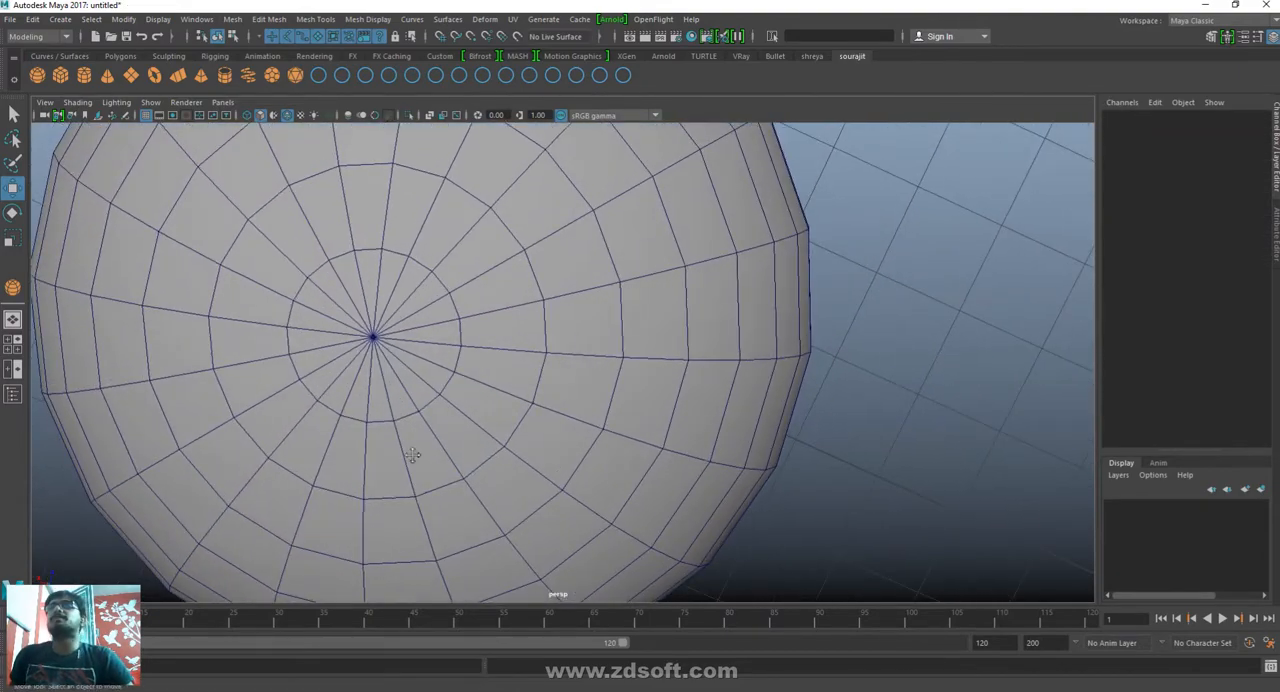
{"action": "left_click_drag", "start_coordinate": [412, 455], "coordinate": [472, 477], "text": "alt"}
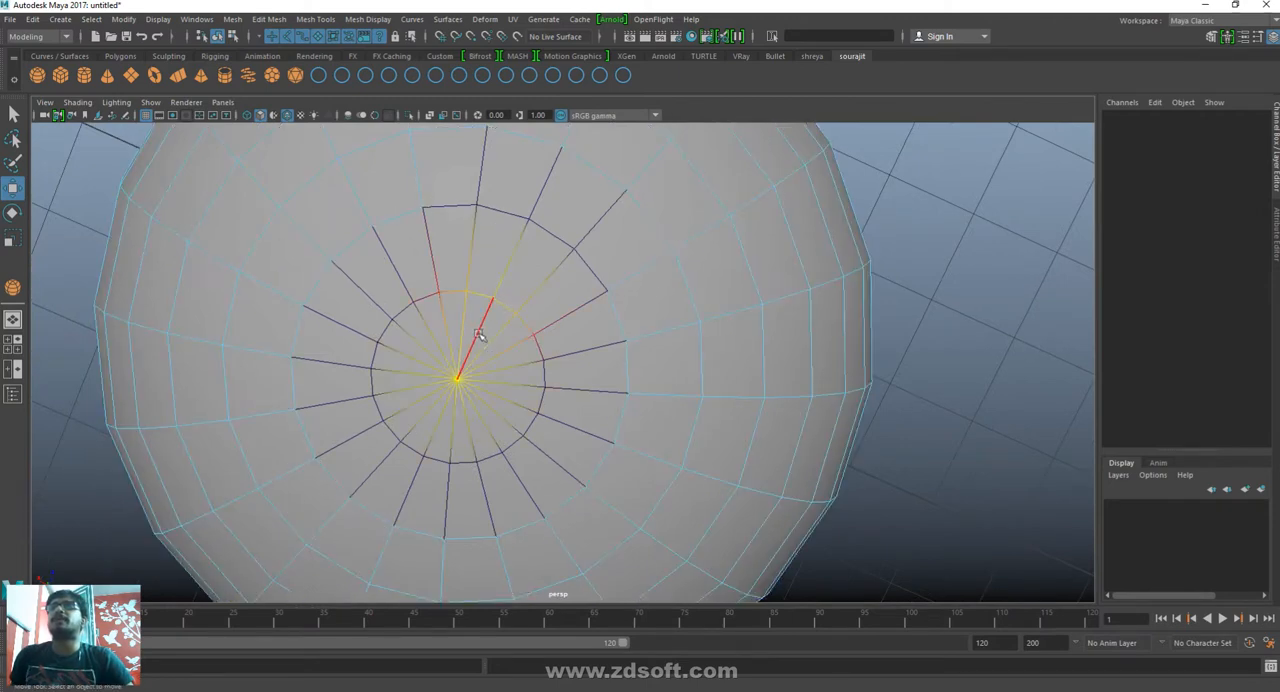
{"action": "left_click", "coordinate": [484, 313]}
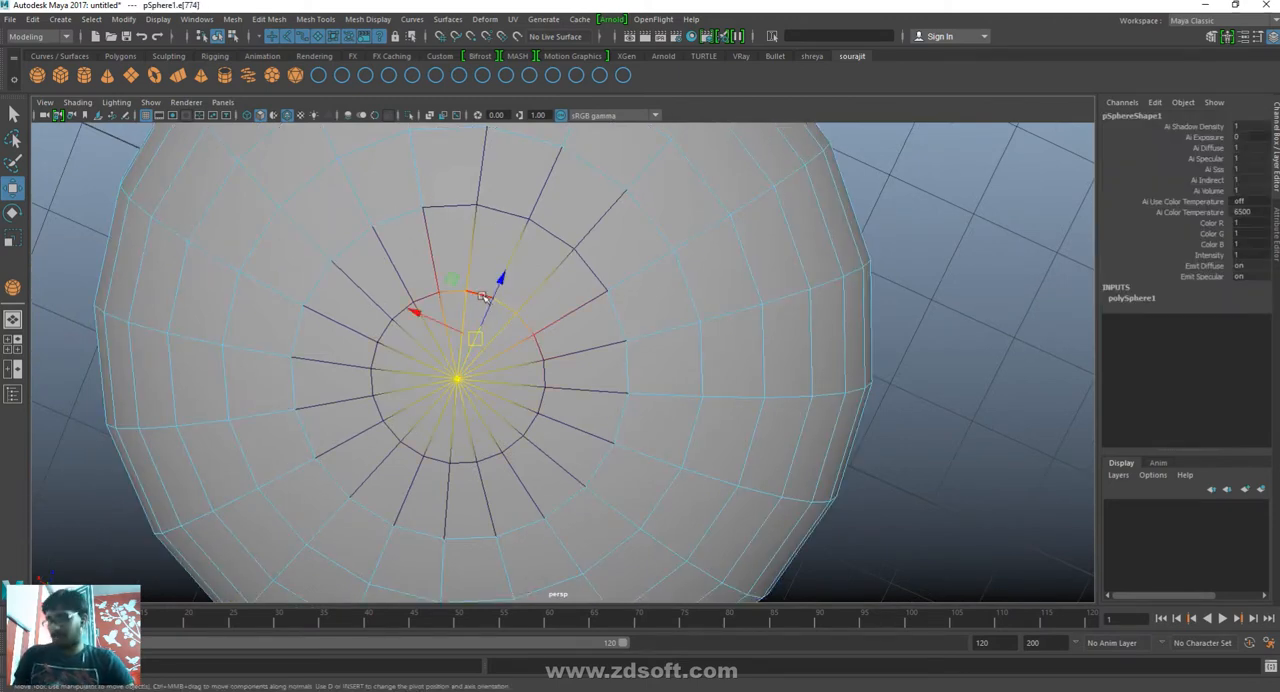
{"action": "key", "text": "b"}
{"action": "left_click", "coordinate": [466, 304]}
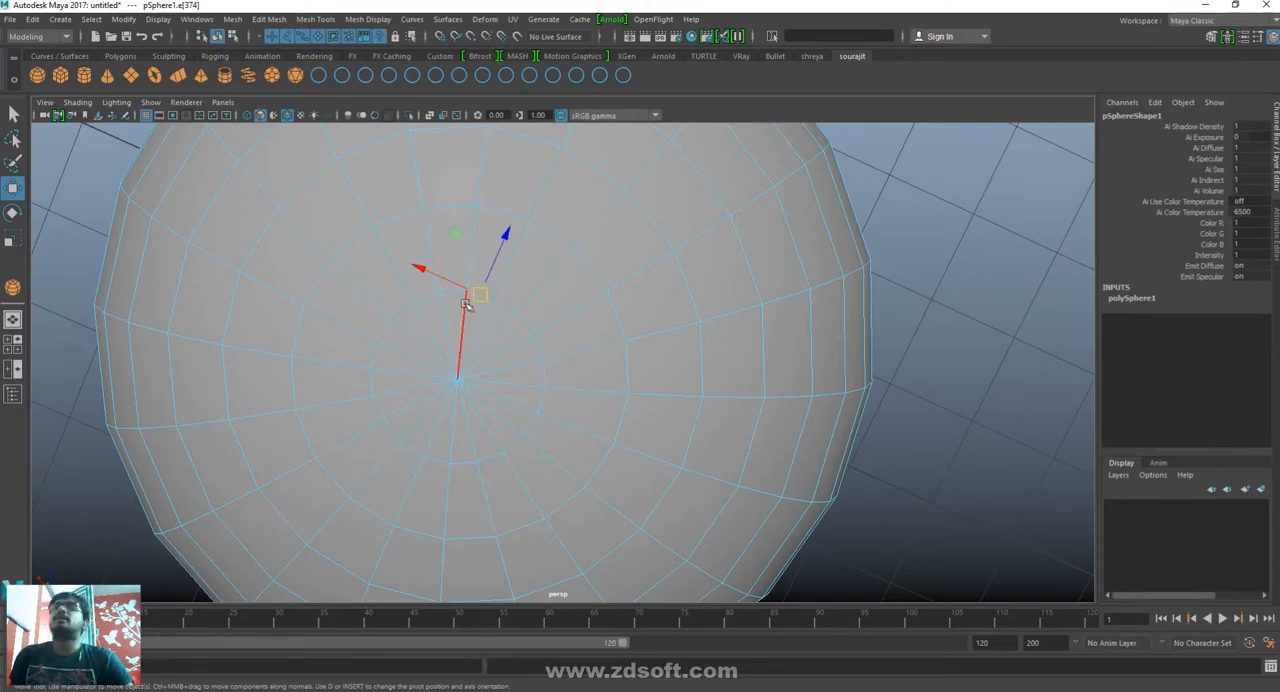
{"action": "left_click", "coordinate": [437, 318]}
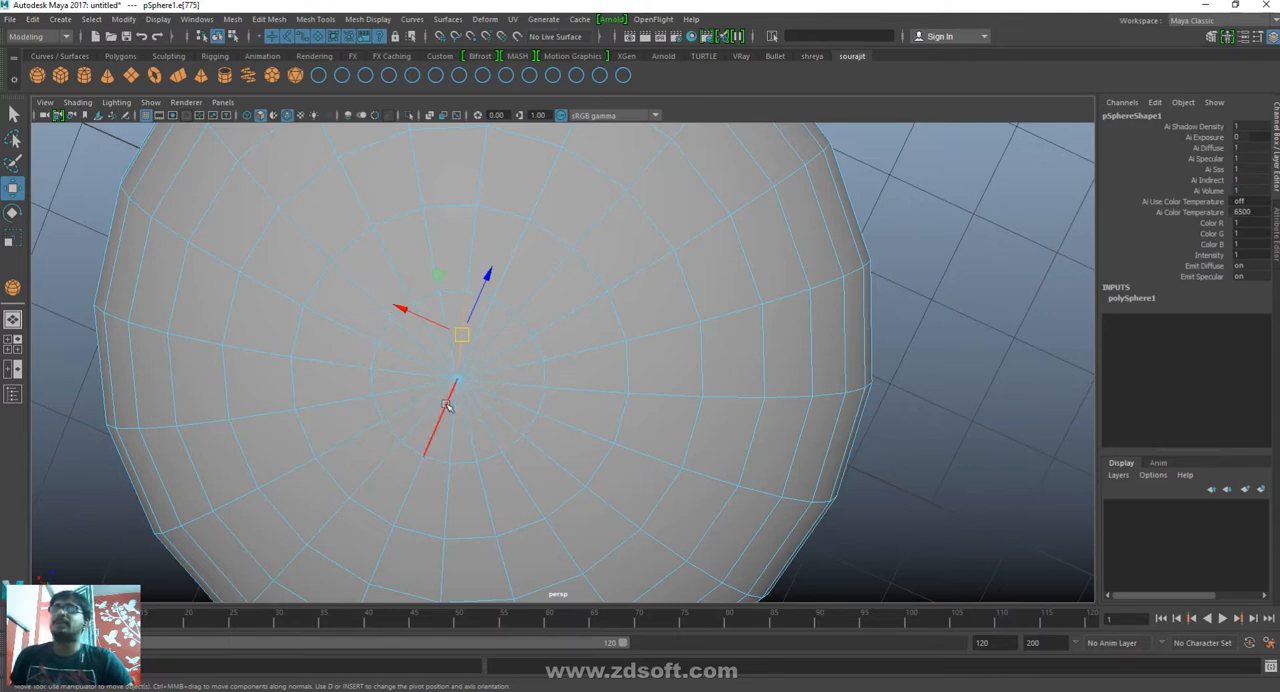
{"action": "left_click_drag", "start_coordinate": [598, 456], "coordinate": [597, 380], "text": "alt"}
{"action": "middle_click_drag", "start_coordinate": [573, 328], "coordinate": [567, 474], "text": "alt"}
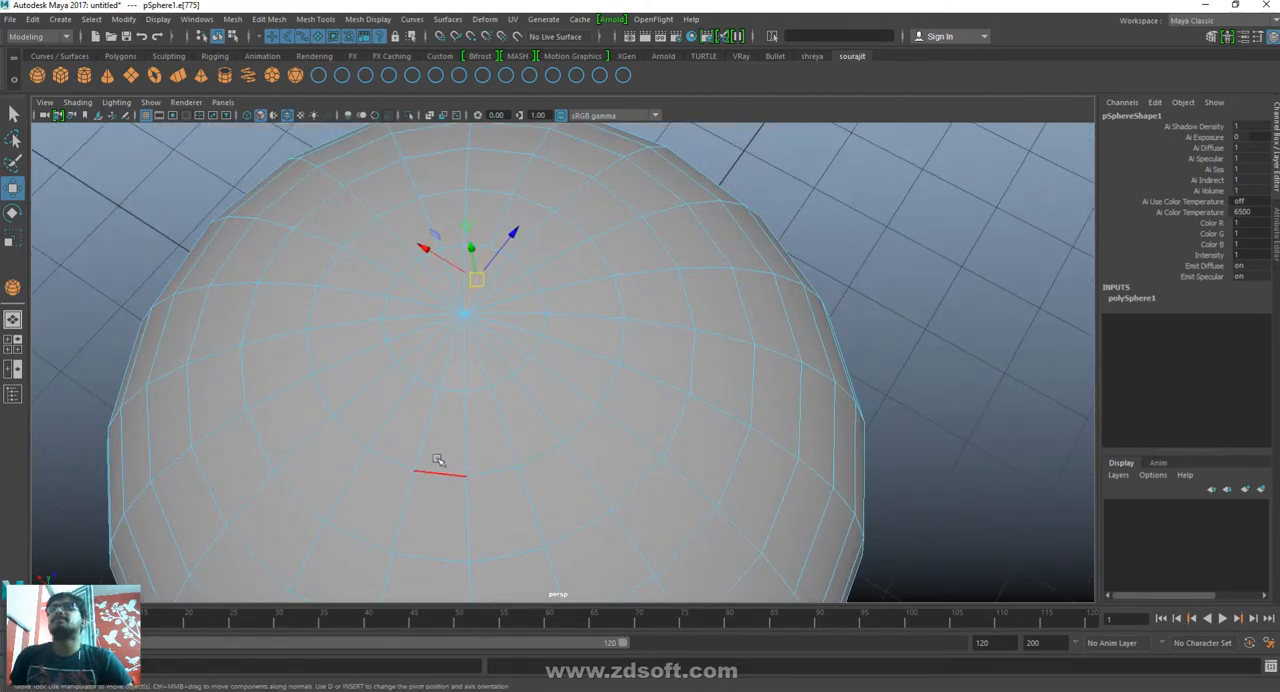
- Return the sphere to object selection and move it along the X axis to Translate X 5.772
{"action": "key", "text": "F8"}
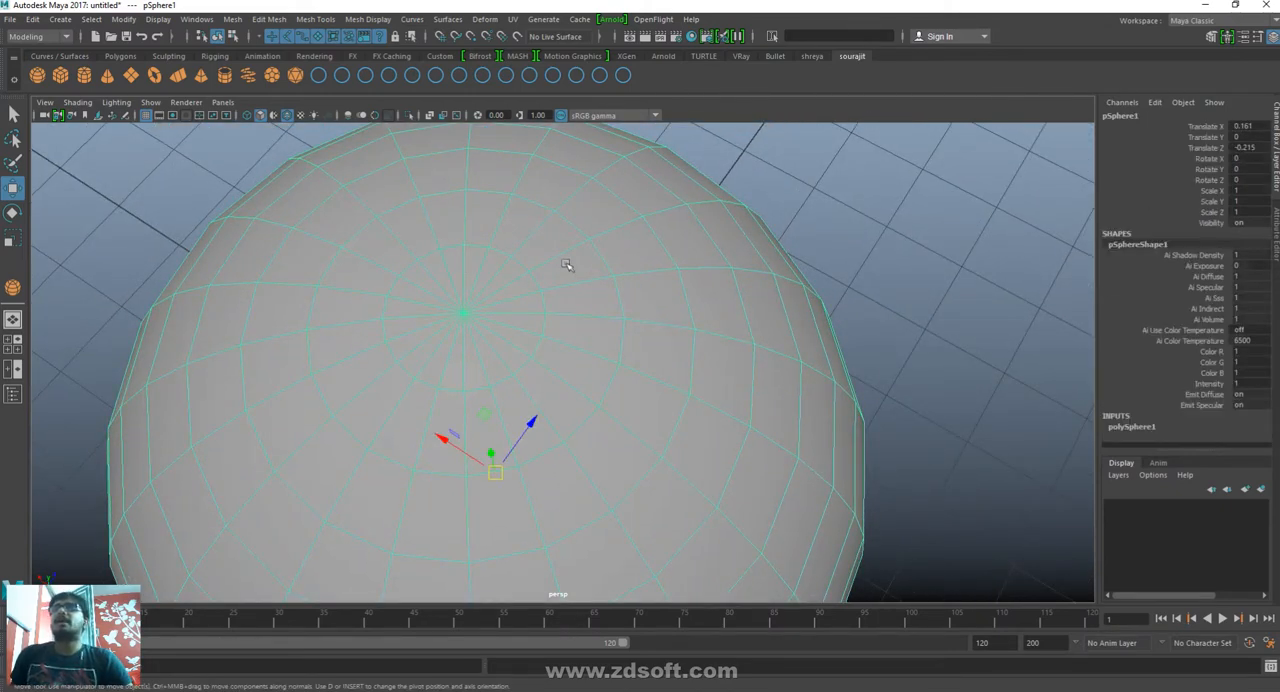
{"action": "left_click", "coordinate": [1007, 335]}
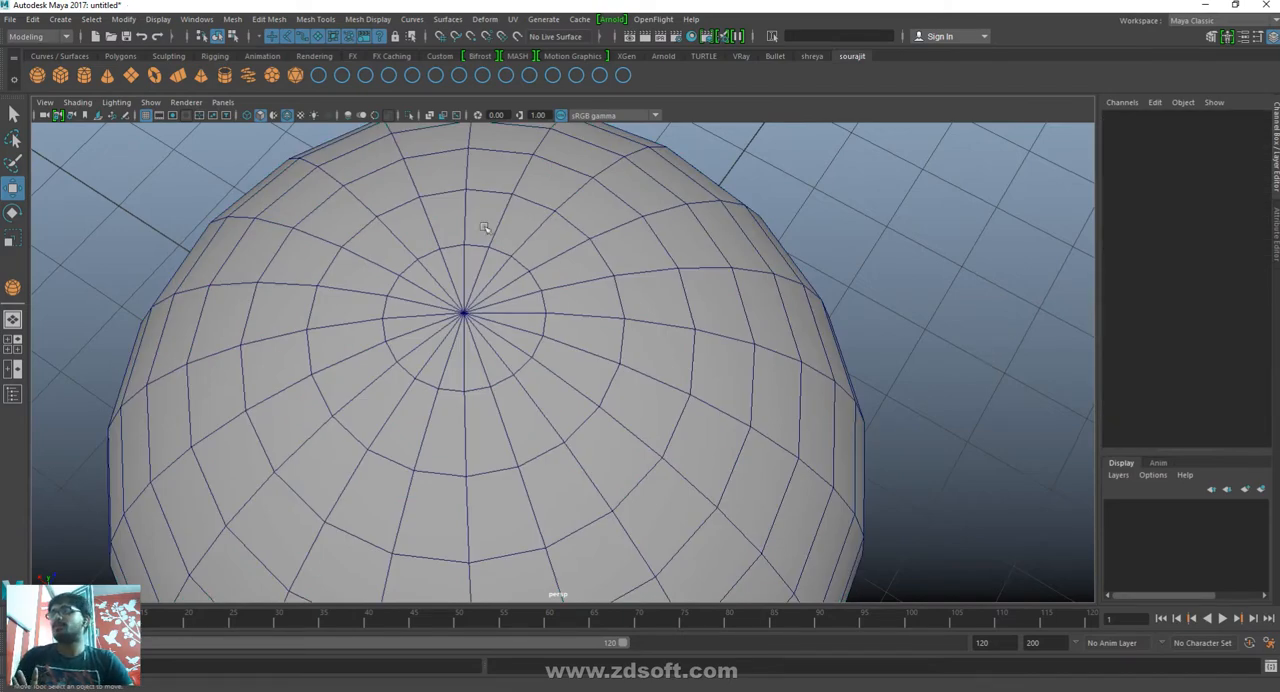
{"action": "left_click", "coordinate": [434, 316]}
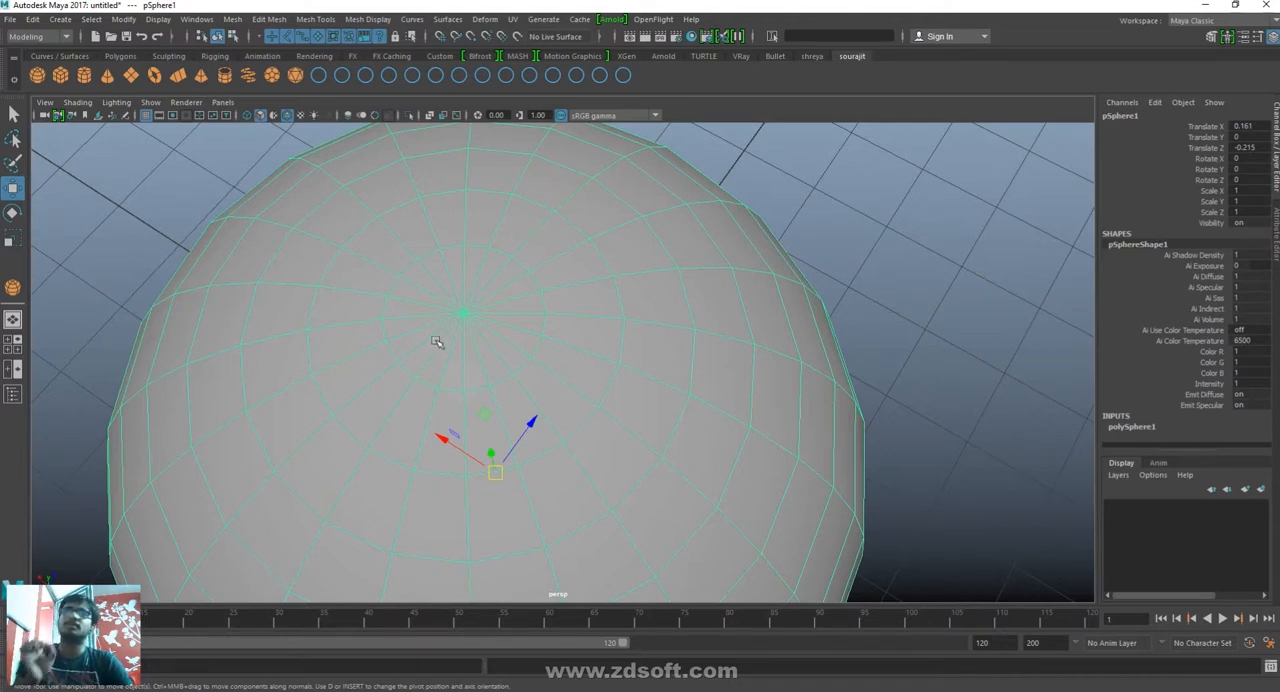
{"action": "scroll", "coordinate": [572, 427], "scroll_direction": "down", "scroll_amount": 8}
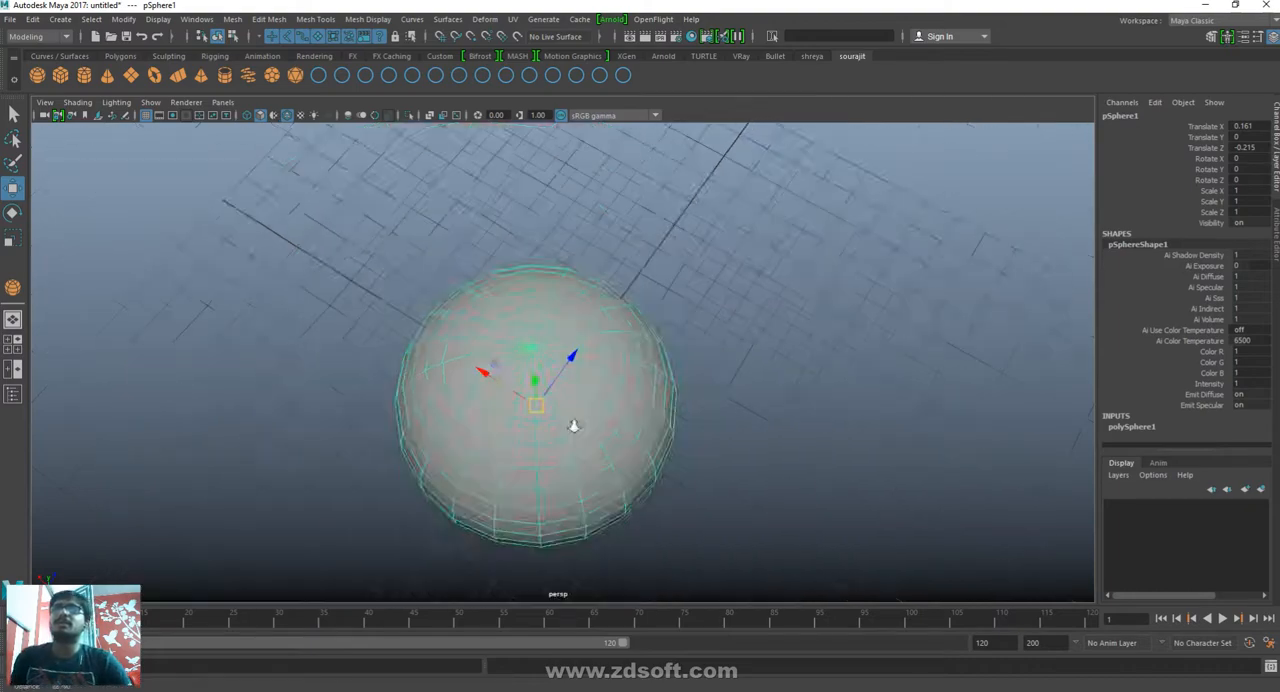
{"action": "left_click_drag", "start_coordinate": [532, 452], "coordinate": [578, 403], "text": "alt"}
{"action": "scroll", "coordinate": [706, 494], "scroll_direction": "up", "scroll_amount": 6}
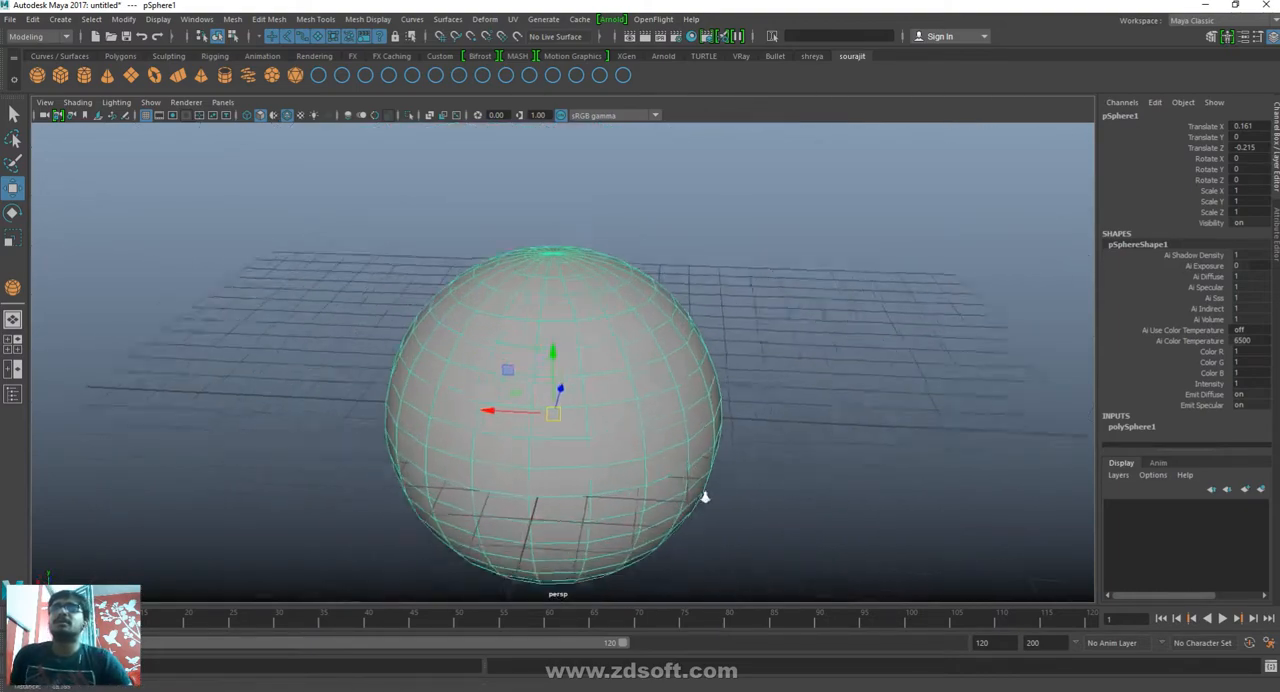
{"action": "left_click_drag", "start_coordinate": [708, 496], "coordinate": [655, 440], "text": "alt"}
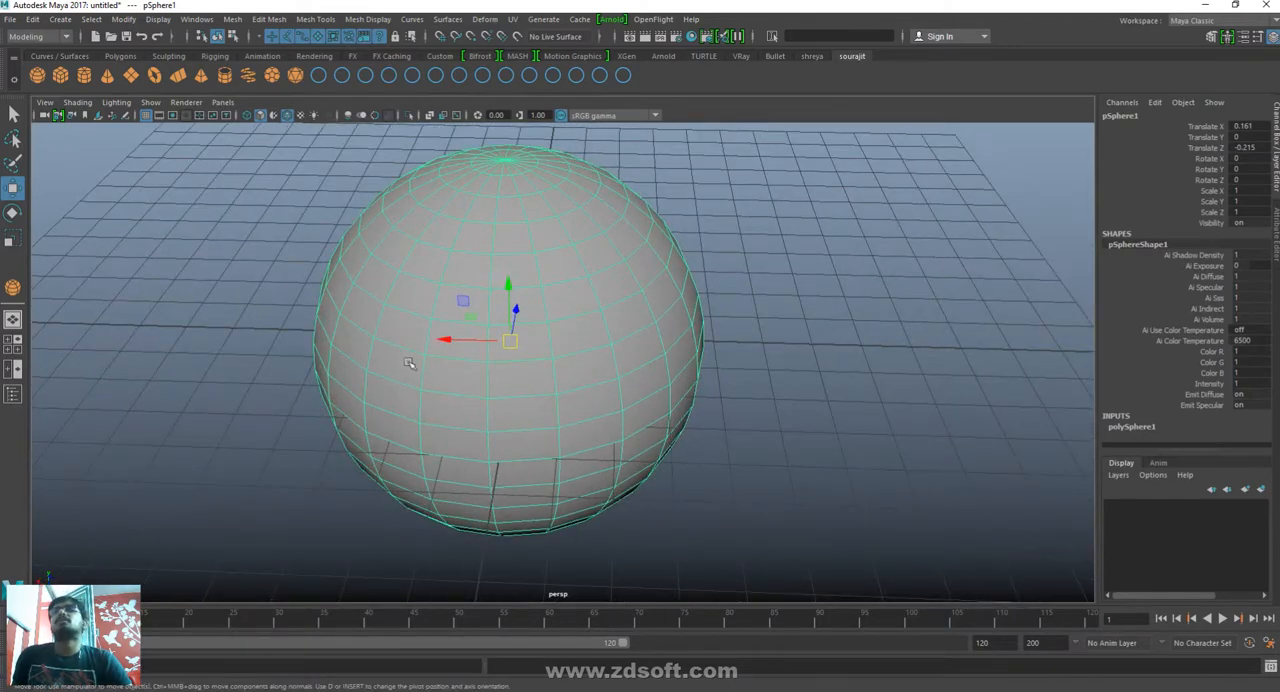
{"action": "left_click_drag", "start_coordinate": [446, 341], "coordinate": [203, 314]}
- Create a long, flat polygon cube on the grid beside the sphere
{"action": "scroll", "coordinate": [668, 366], "scroll_direction": "down", "scroll_amount": 8}
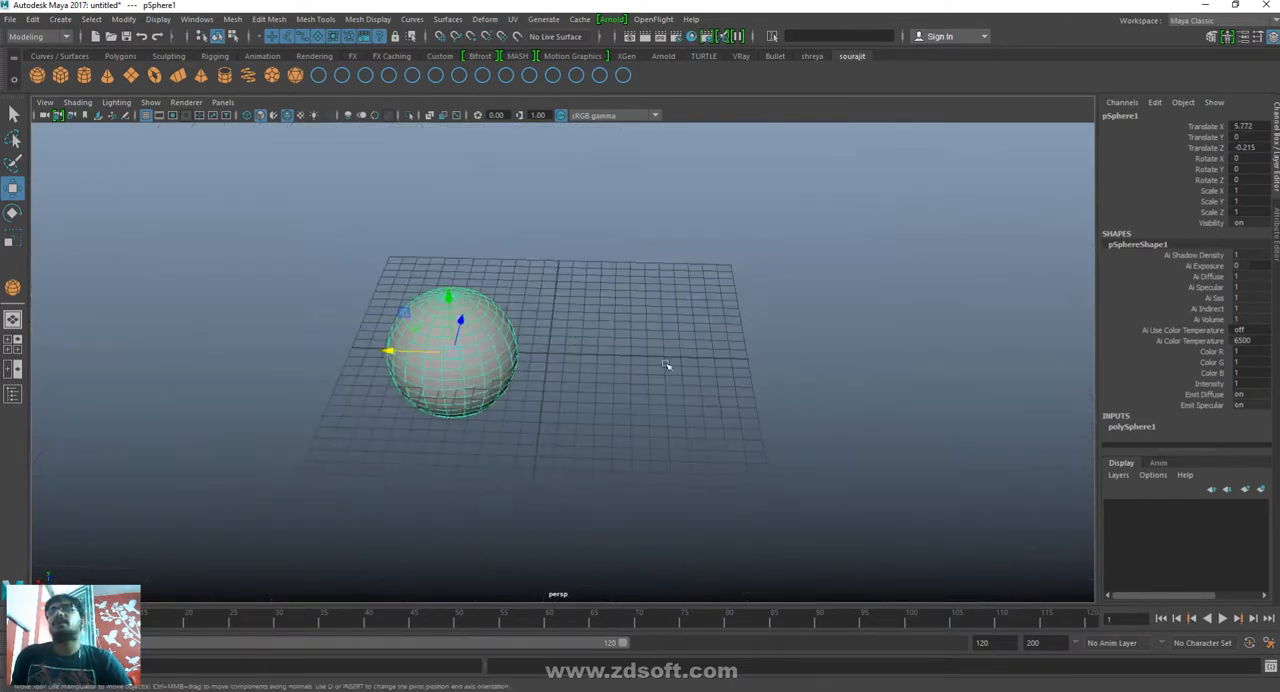
{"action": "left_click_drag", "start_coordinate": [668, 366], "coordinate": [751, 420], "text": "alt"}
{"action": "left_click", "coordinate": [760, 422]}
{"action": "right_click_drag", "start_coordinate": [614, 360], "coordinate": [617, 474], "text": "shift"}
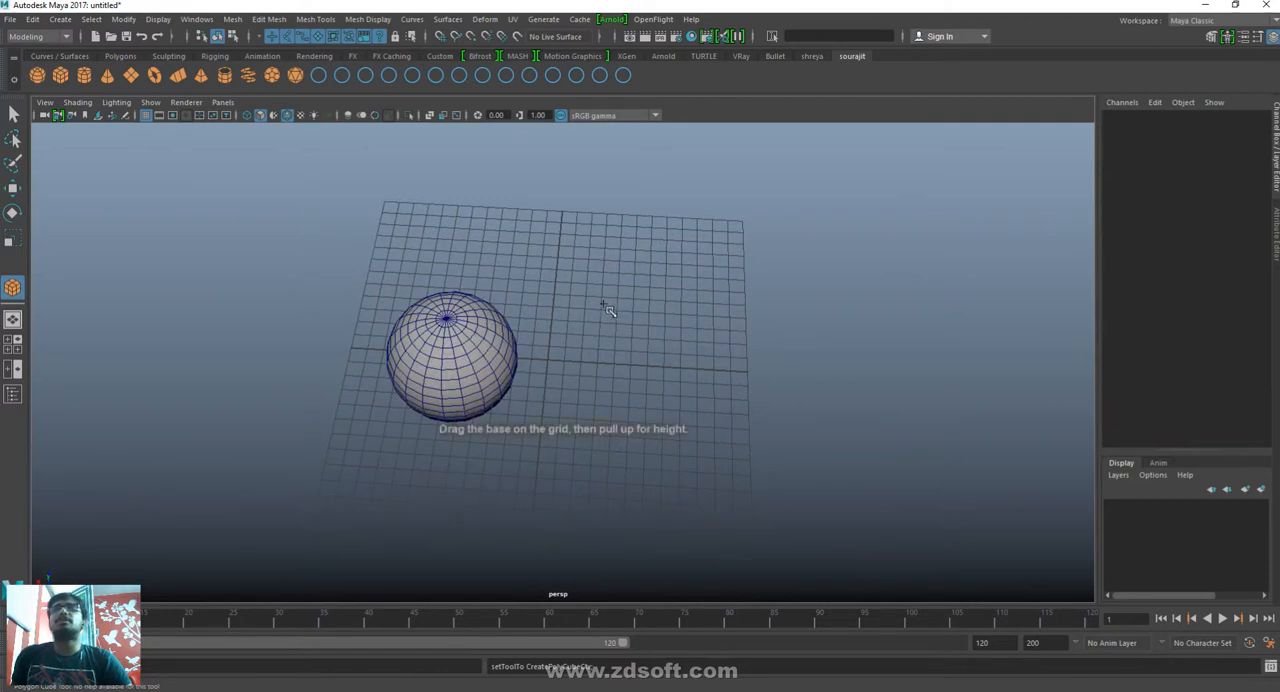
{"action": "mouse_move", "coordinate": [566, 304]}
{"action": "left_mouse_down"}
{"action": "mouse_move", "coordinate": [580, 406]}
{"action": "mouse_move", "coordinate": [603, 416]}
{"action": "left_mouse_up"}
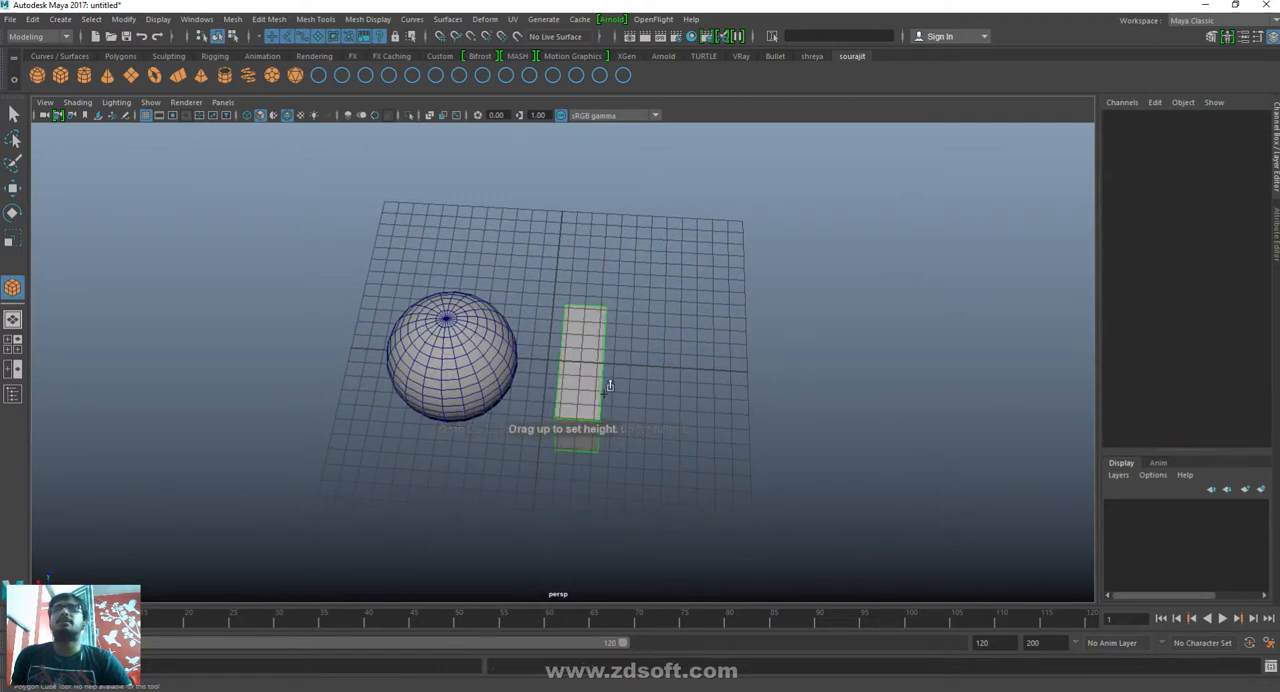
- Switch to the Move tool and delete the sphere from the scene
{"action": "key", "text": "w"}
{"action": "left_click", "coordinate": [456, 312]}
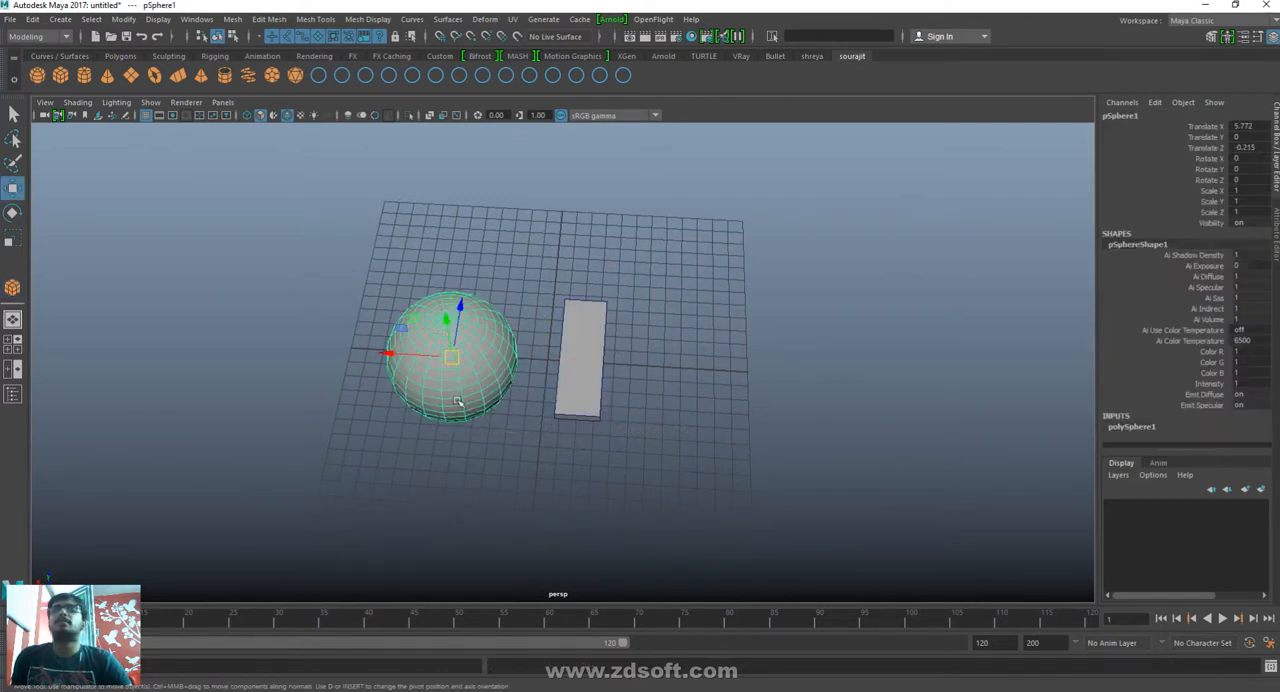
{"action": "key", "text": "Delete"}
{"action": "mouse_move", "coordinate": [686, 391]}
{"action": "left_mouse_down", "text": "alt"}
{"action": "mouse_move", "coordinate": [697, 357]}
{"action": "mouse_move", "coordinate": [682, 375]}
{"action": "left_mouse_up", "text": "alt"}
{"action": "key", "text": "Delete"}
- Move the flat box along the X axis to Translate X -10.188, at the edge of the grid
{"action": "left_click", "coordinate": [590, 360]}
{"action": "left_click_drag", "start_coordinate": [586, 354], "coordinate": [553, 414], "text": "alt"}
{"action": "left_click_drag", "start_coordinate": [534, 329], "coordinate": [513, 332]}
{"action": "left_click_drag", "start_coordinate": [563, 421], "coordinate": [548, 507], "text": "alt"}
{"action": "left_click_drag", "start_coordinate": [455, 407], "coordinate": [725, 401]}
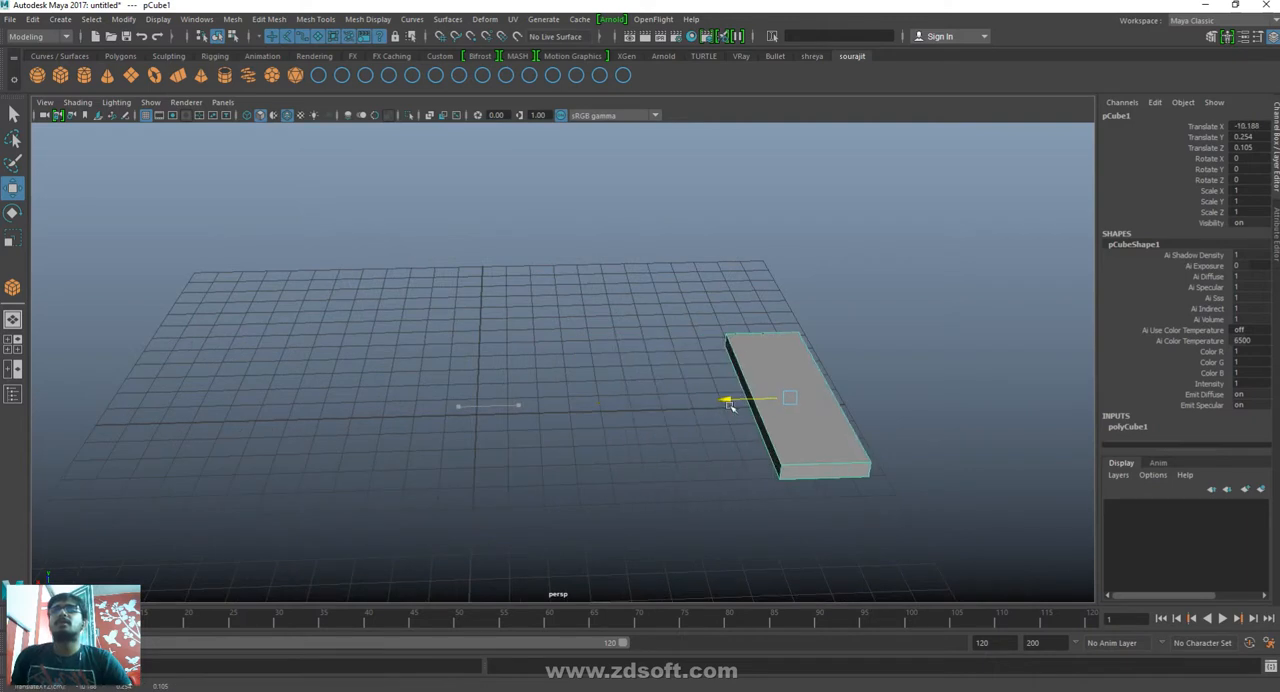
- Scale the box to about 1.19 in X and 6.52 in Y, then return to the Move tool
{"action": "key", "text": "r"}
{"action": "left_click_drag", "start_coordinate": [796, 342], "coordinate": [808, 128]}
{"action": "key", "text": "w"}
{"action": "left_click_drag", "start_coordinate": [911, 500], "coordinate": [619, 498], "text": "alt"}
{"action": "key", "text": "r"}
{"action": "left_click_drag", "start_coordinate": [400, 389], "coordinate": [769, 523]}
{"action": "key", "text": "w"}
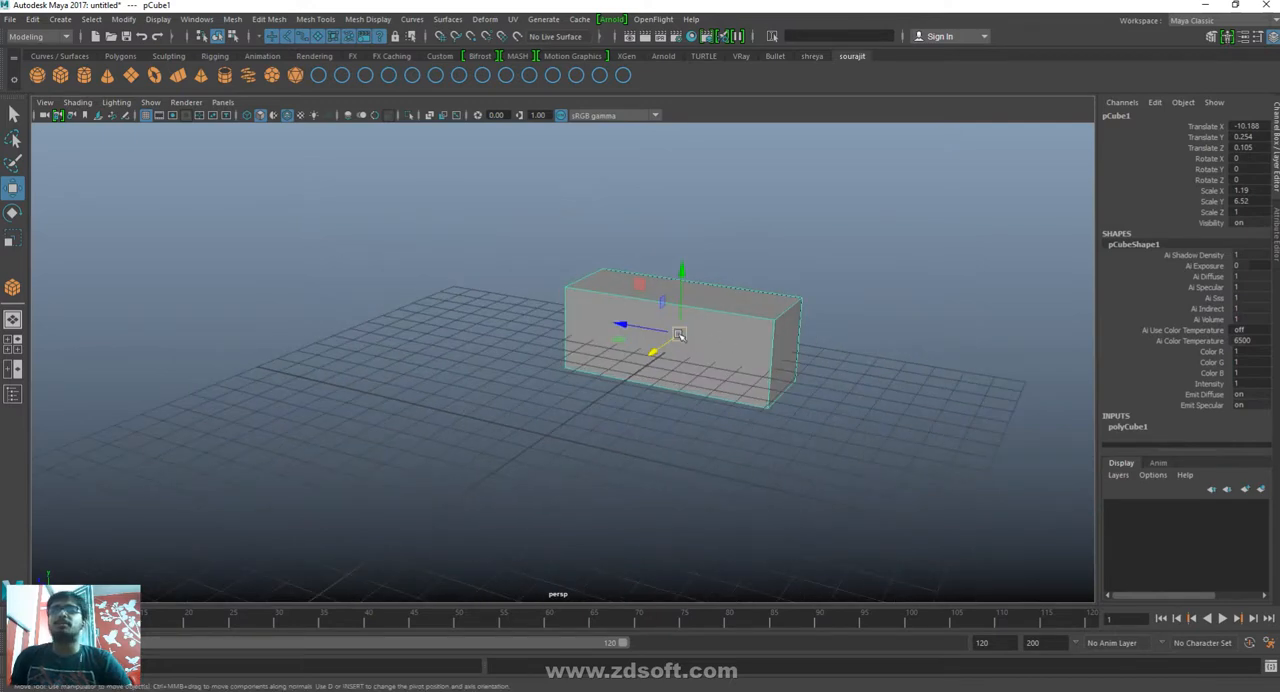
{"action": "left_click_drag", "start_coordinate": [679, 335], "coordinate": [680, 431], "text": "alt"}
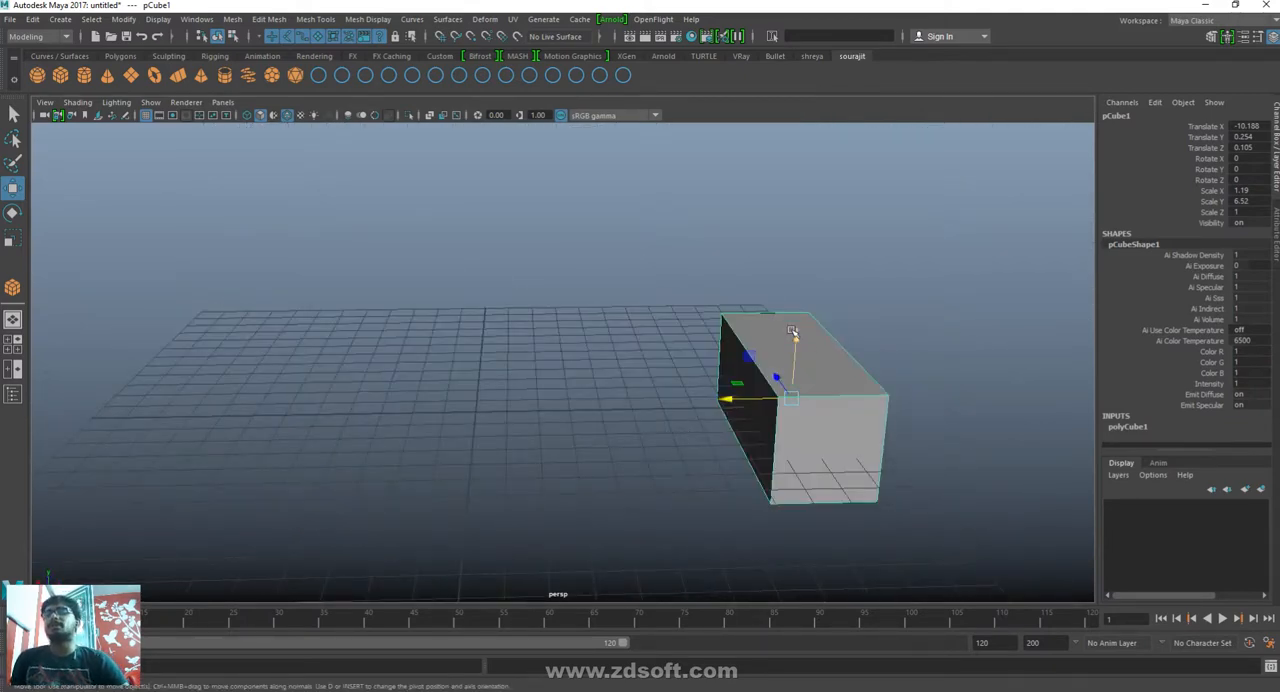
- Switch to Paint and handwrite the note "1) Pivot Point Move => d" at the top of the blank canvas
{"action": "mouse_move", "coordinate": [704, 691]}
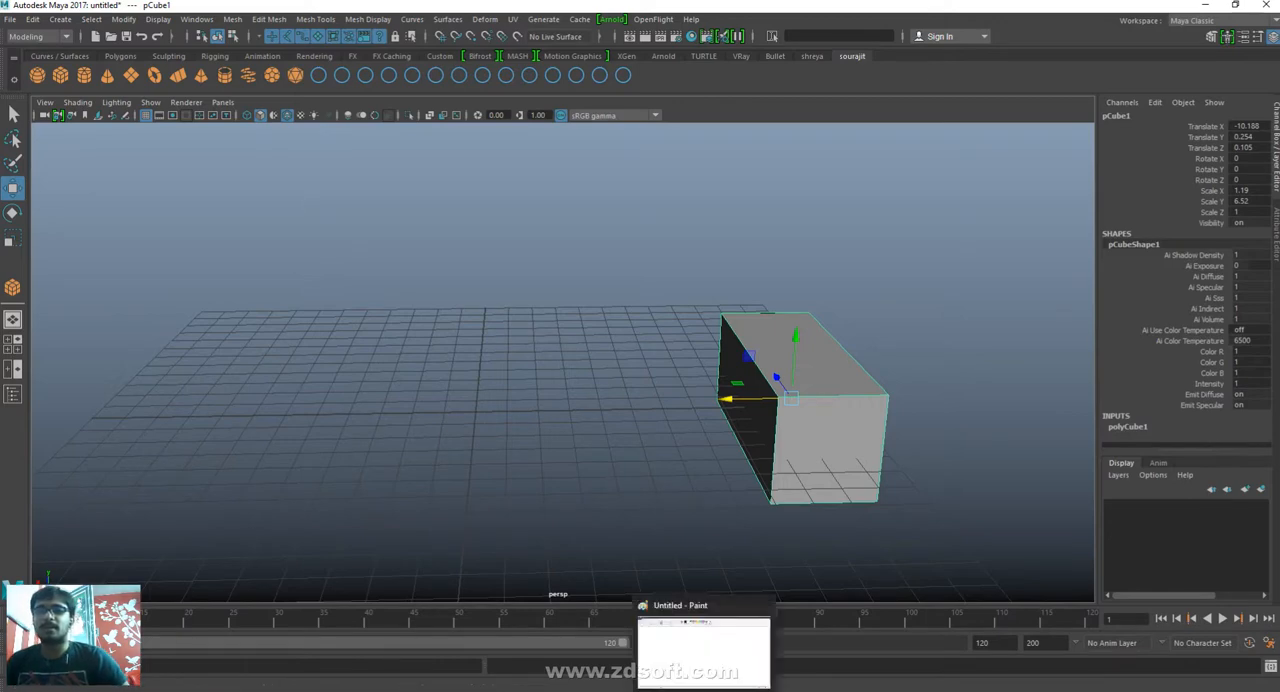
{"action": "left_click", "coordinate": [700, 655]}
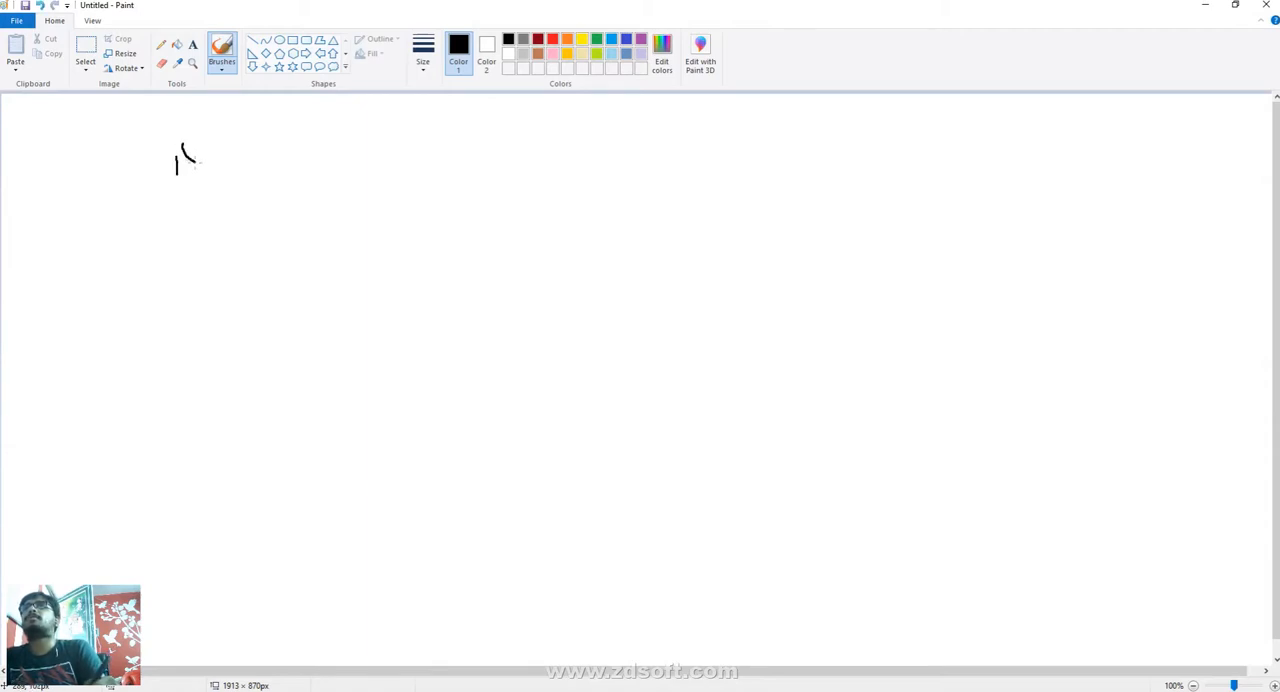
{"action": "left_click_drag", "start_coordinate": [197, 162], "coordinate": [177, 193]}
{"action": "left_click_drag", "start_coordinate": [231, 148], "coordinate": [229, 166]}
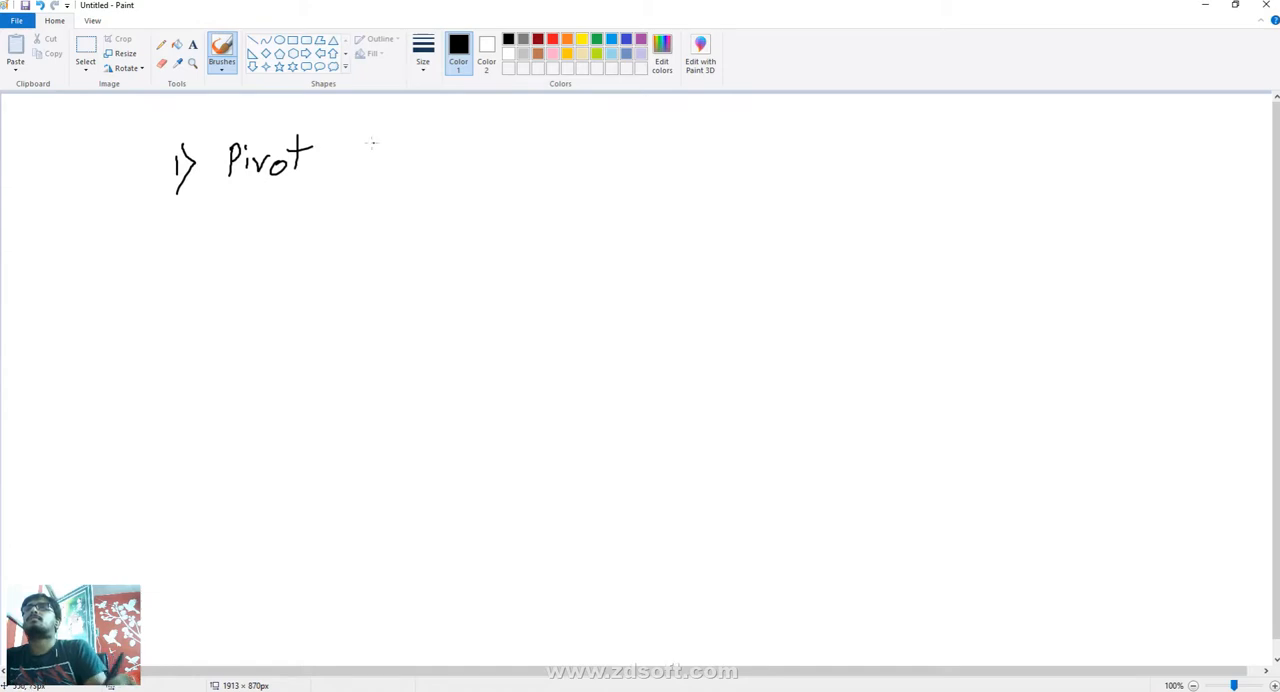
{"action": "left_click_drag", "start_coordinate": [366, 129], "coordinate": [366, 150]}
{"action": "left_click_drag", "start_coordinate": [382, 158], "coordinate": [397, 145]}
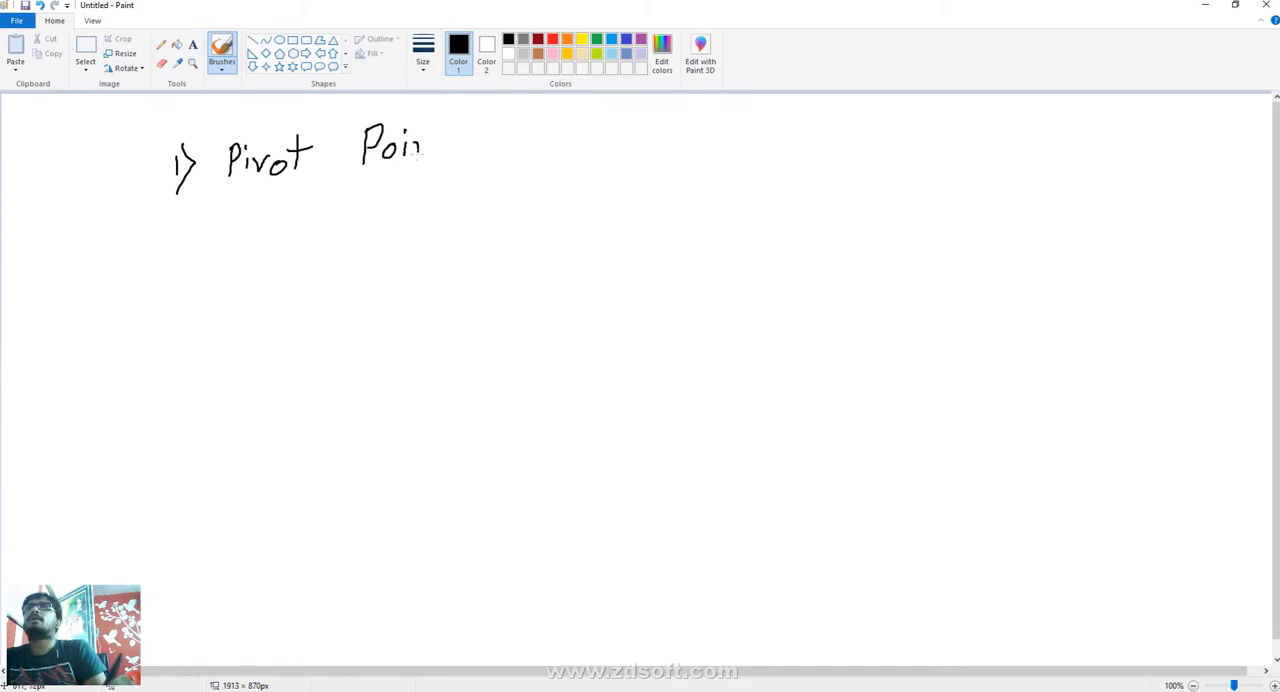
{"action": "mouse_move", "coordinate": [482, 150]}
{"action": "left_mouse_down"}
{"action": "mouse_move", "coordinate": [504, 126]}
{"action": "mouse_move", "coordinate": [508, 152]}
{"action": "left_mouse_up"}
{"action": "mouse_move", "coordinate": [524, 137]}
{"action": "left_mouse_down"}
{"action": "mouse_move", "coordinate": [565, 136]}
{"action": "mouse_move", "coordinate": [585, 152]}
{"action": "mouse_move", "coordinate": [625, 138]}
{"action": "left_mouse_up"}
{"action": "left_click_drag", "start_coordinate": [613, 128], "coordinate": [607, 153]}
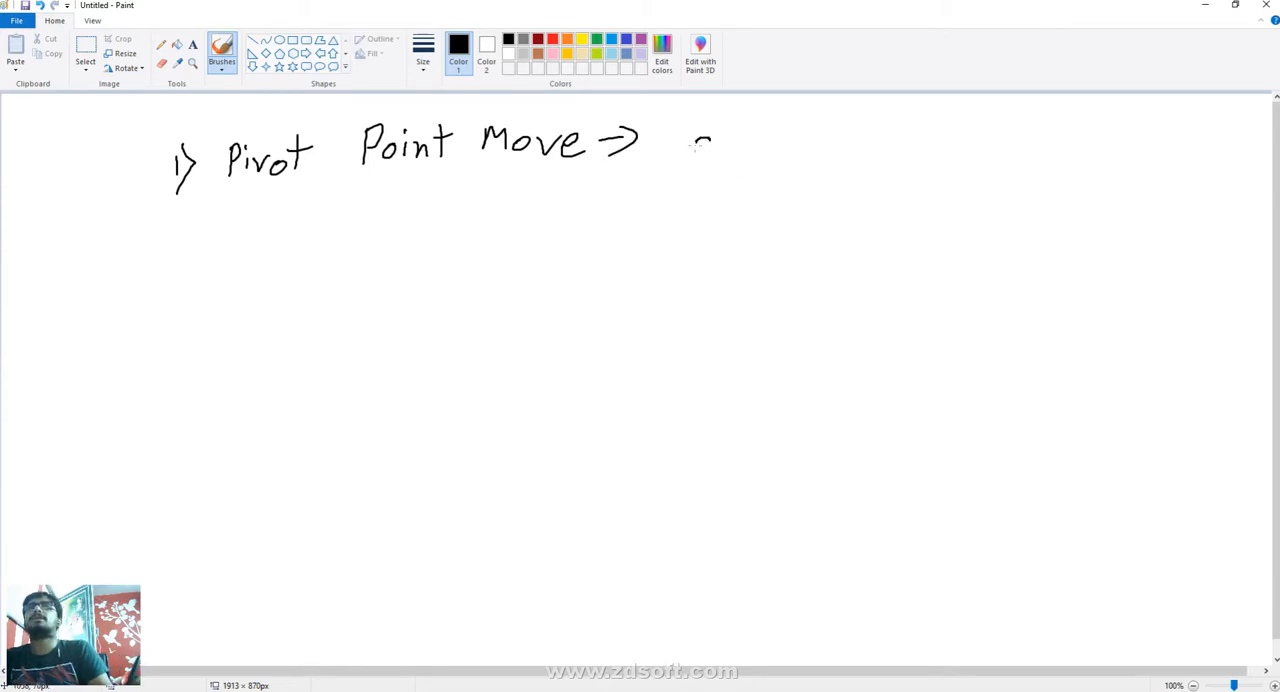
{"action": "left_click_drag", "start_coordinate": [697, 147], "coordinate": [710, 150]}
{"action": "left_click_drag", "start_coordinate": [713, 112], "coordinate": [712, 155]}
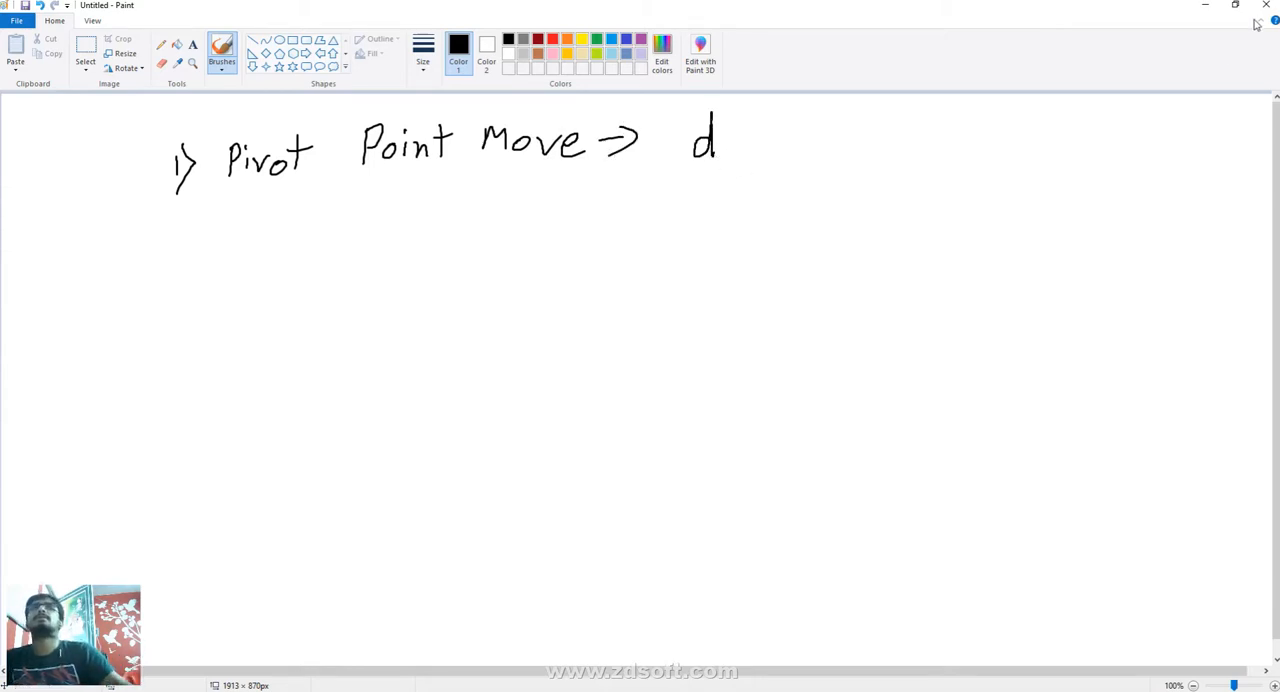
- Return to Maya and move the box's pivot point along X, off the box onto the grid beside it
{"action": "left_click", "coordinate": [1205, 5]}
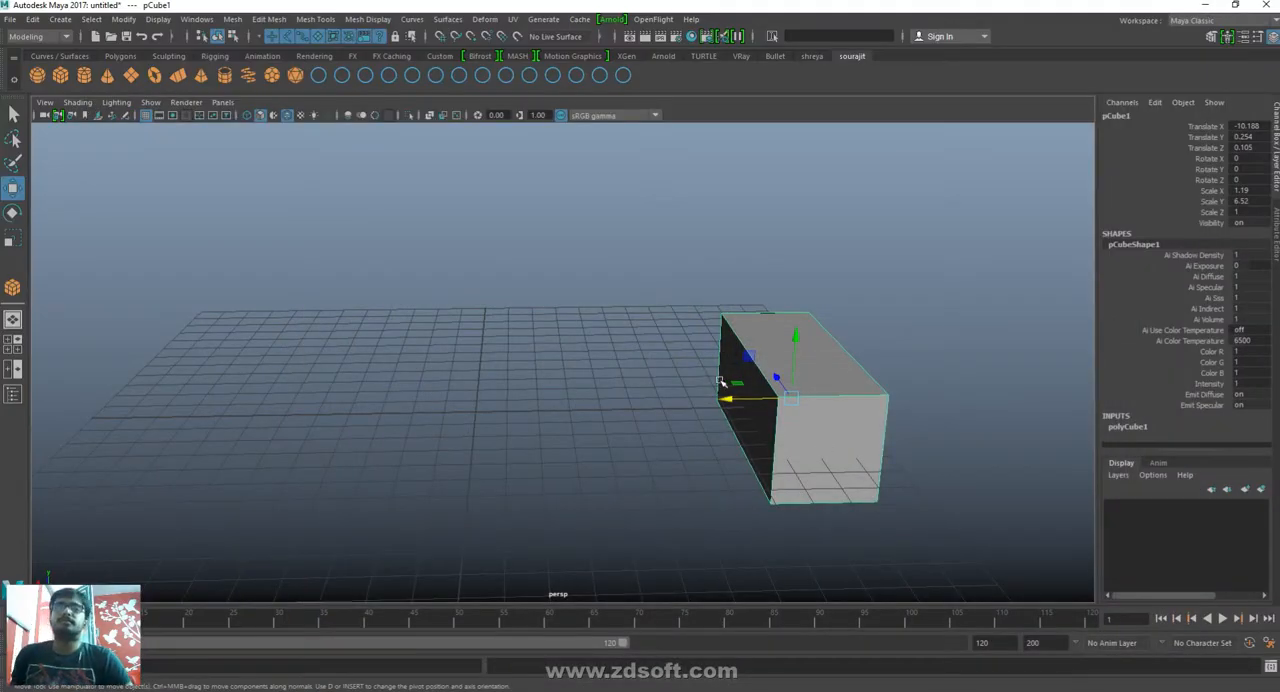
{"action": "key", "text": "d"}
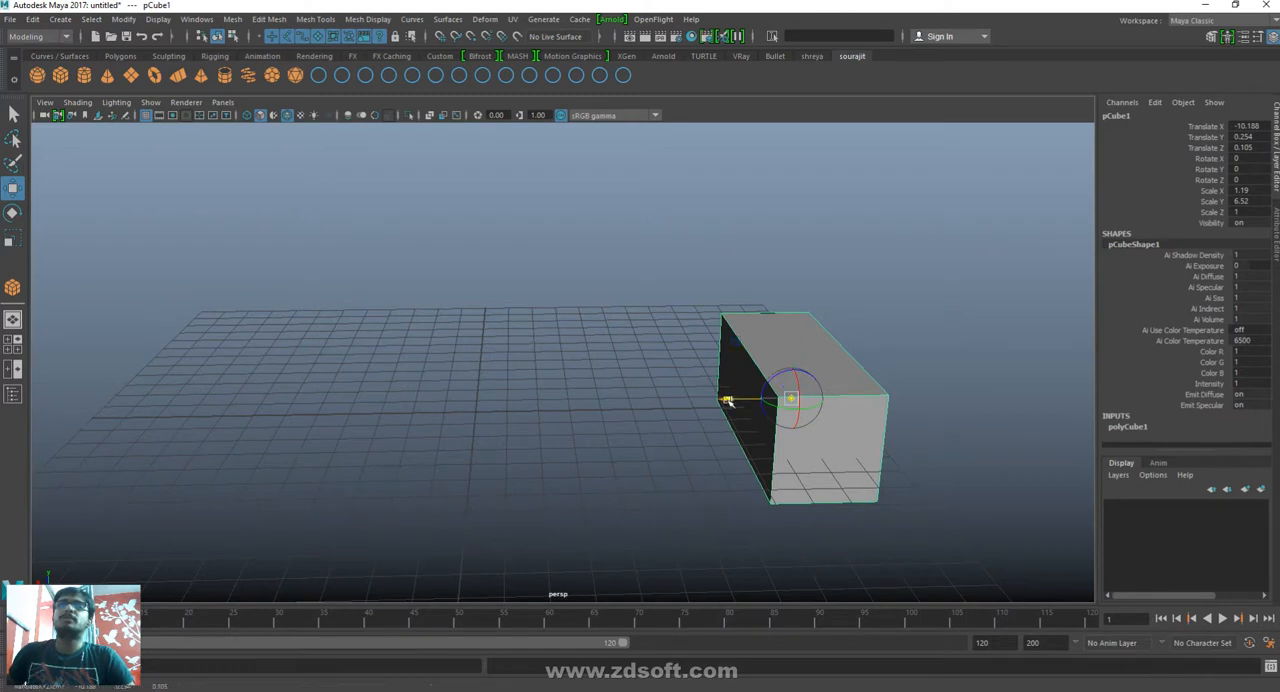
{"action": "left_click_drag", "start_coordinate": [727, 399], "coordinate": [885, 410]}
{"action": "key", "text": "d"}
- Try rotating the box around its offset pivot about the Y and Z axes, undoing each rotation
{"action": "key", "text": "e"}
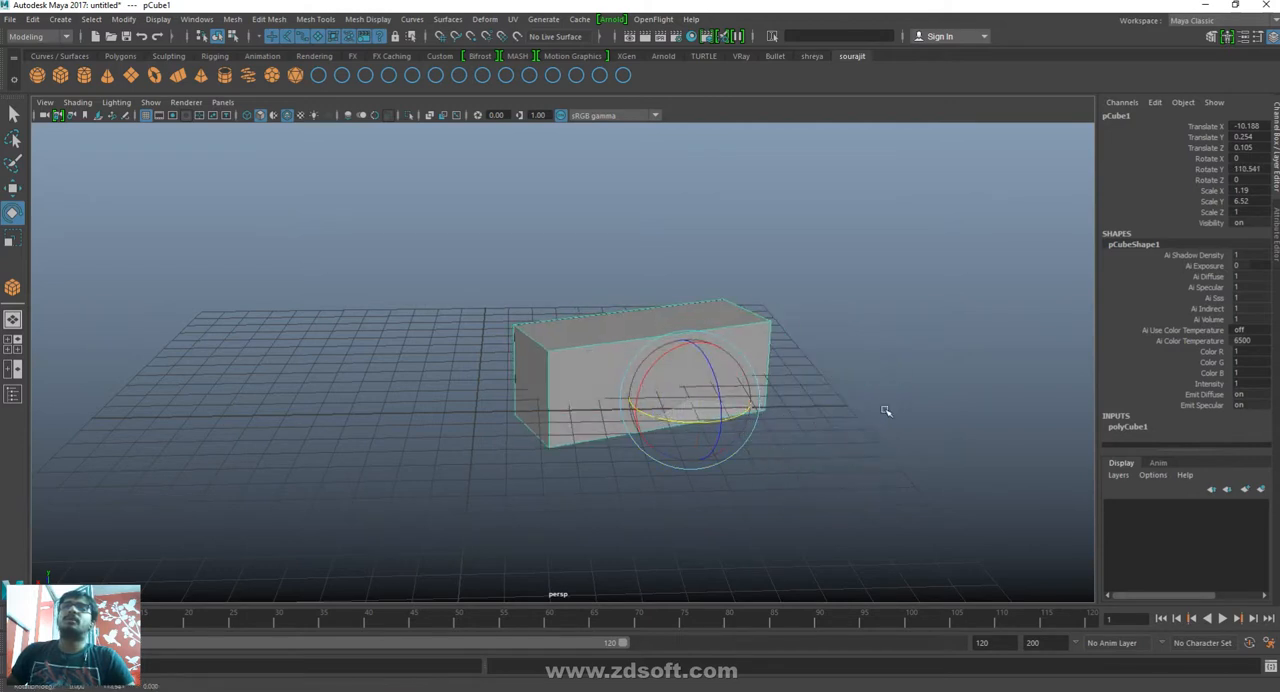
{"action": "key", "text": "ctrl+z"}
{"action": "key", "text": "ctrl+z"}
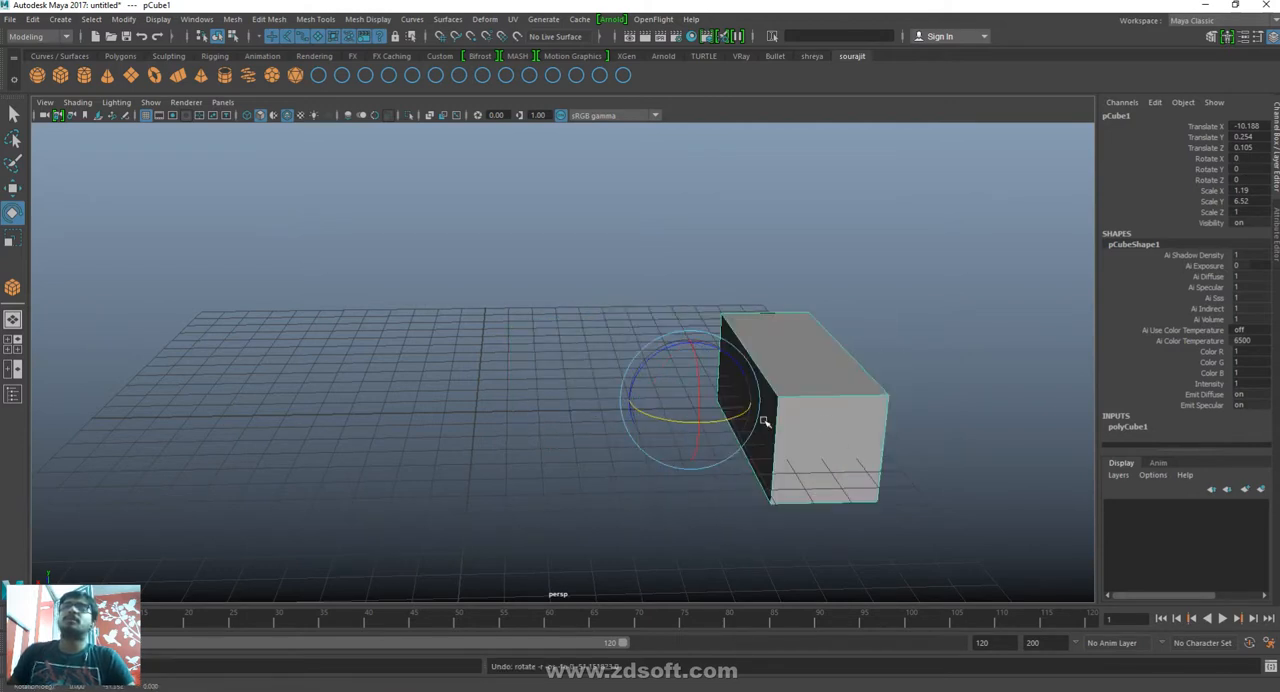
{"action": "left_click_drag", "start_coordinate": [666, 352], "coordinate": [551, 406]}
{"action": "key", "text": "ctrl+z"}
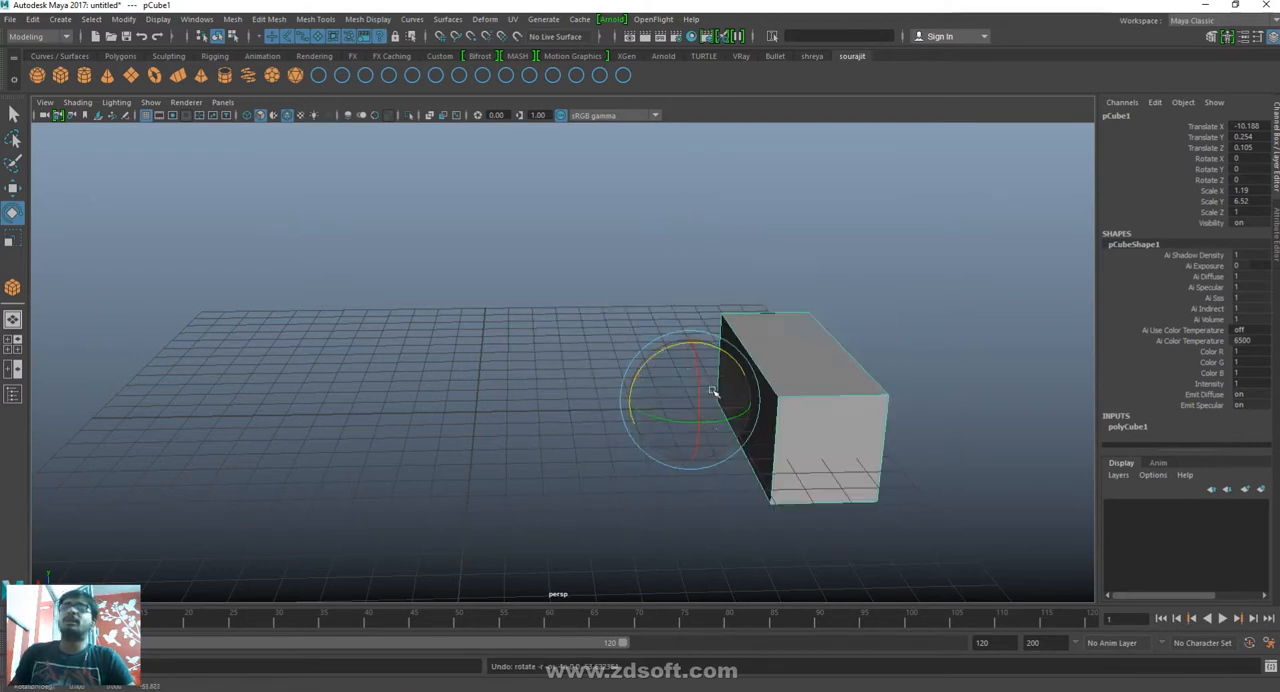
- Move the box to Translate Z 0.798, scale it to about 1.51, 7.059 and 1.083 in X, Y and Z, and deselect it
{"action": "key", "text": "w"}
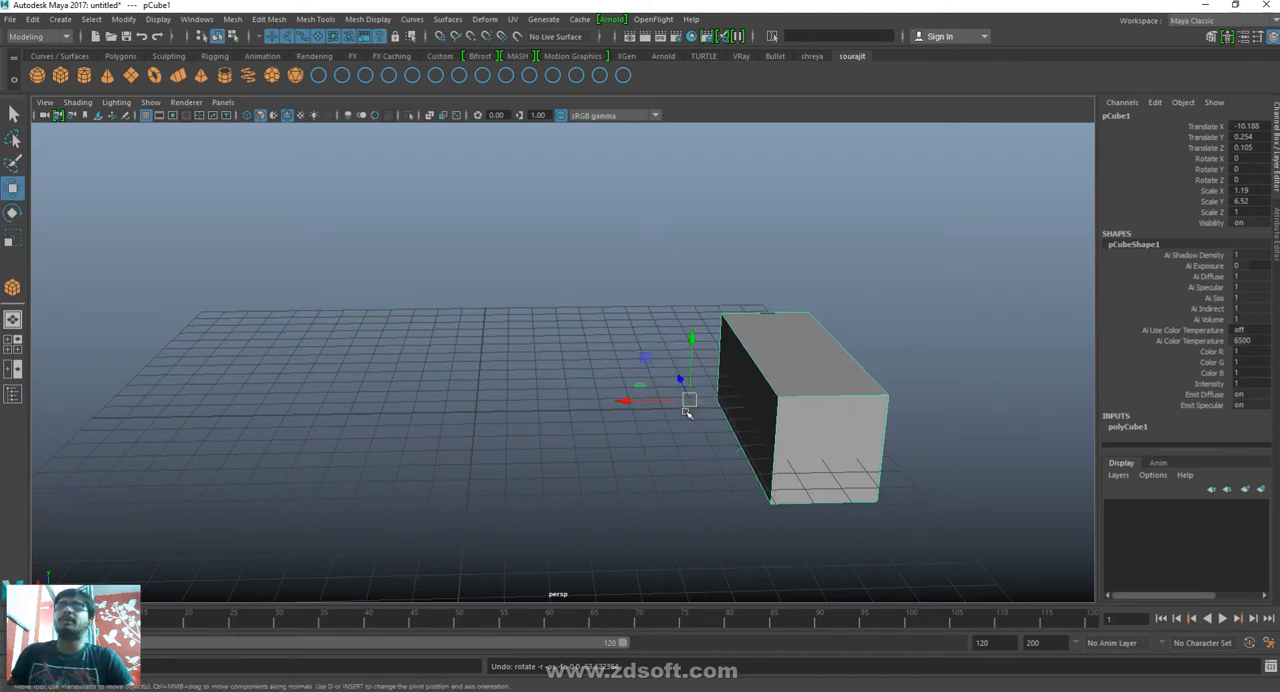
{"action": "left_click_drag", "start_coordinate": [680, 378], "coordinate": [751, 443]}
{"action": "key", "text": "r"}
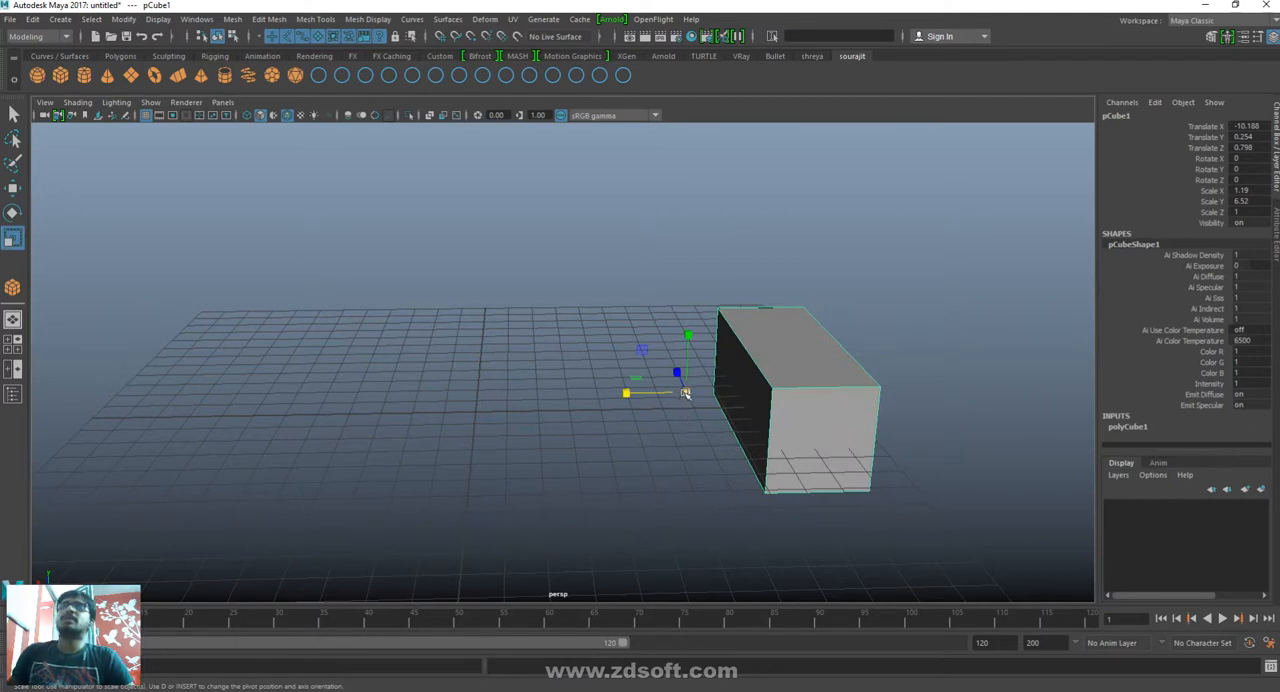
{"action": "left_click_drag", "start_coordinate": [685, 393], "coordinate": [700, 429]}
{"action": "left_click_drag", "start_coordinate": [625, 394], "coordinate": [625, 422]}
{"action": "left_click", "coordinate": [729, 457]}
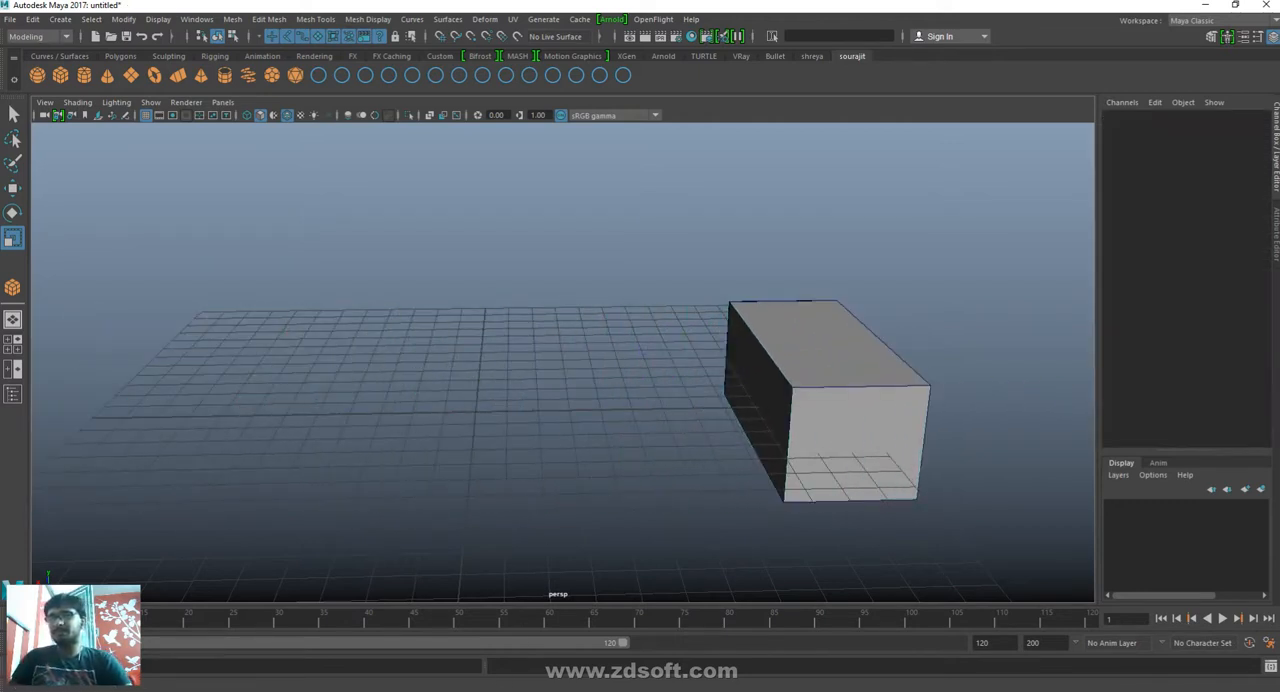
- Switch to WhatsApp Web, read the unread message in the staff group chat, and return to Maya
{"action": "mouse_move", "coordinate": [470, 688]}
{"action": "left_click", "coordinate": [445, 672]}
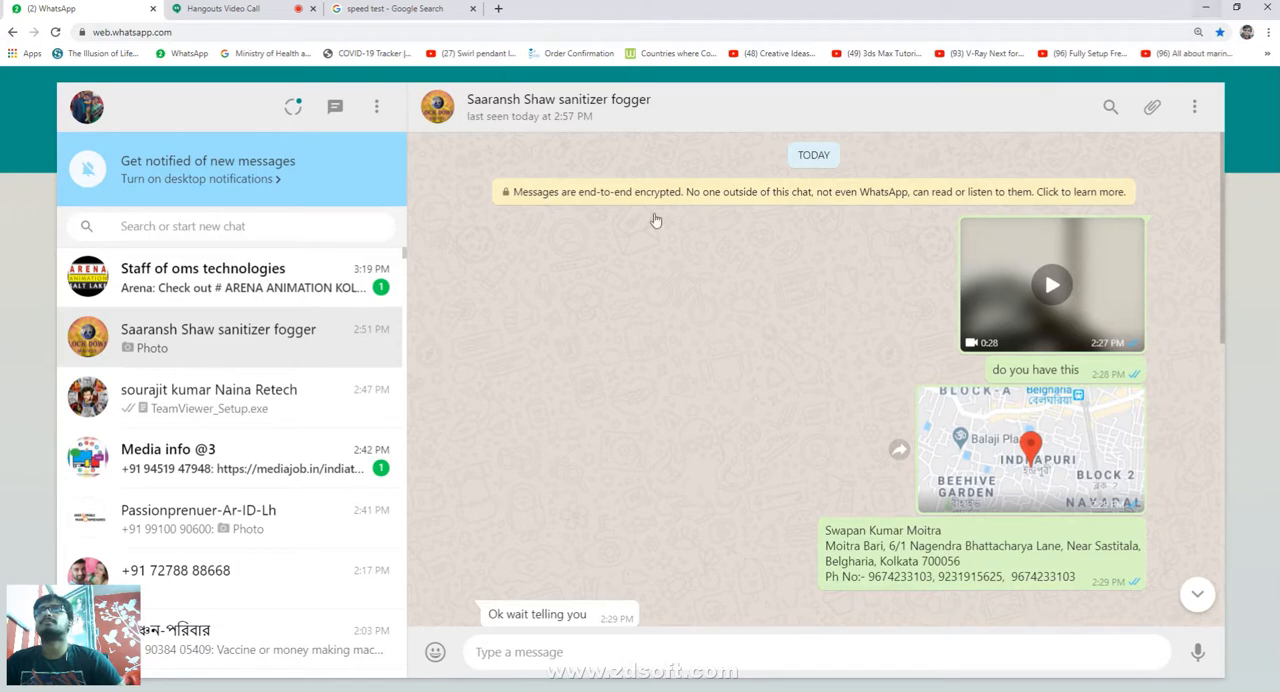
{"action": "left_click", "coordinate": [325, 290]}
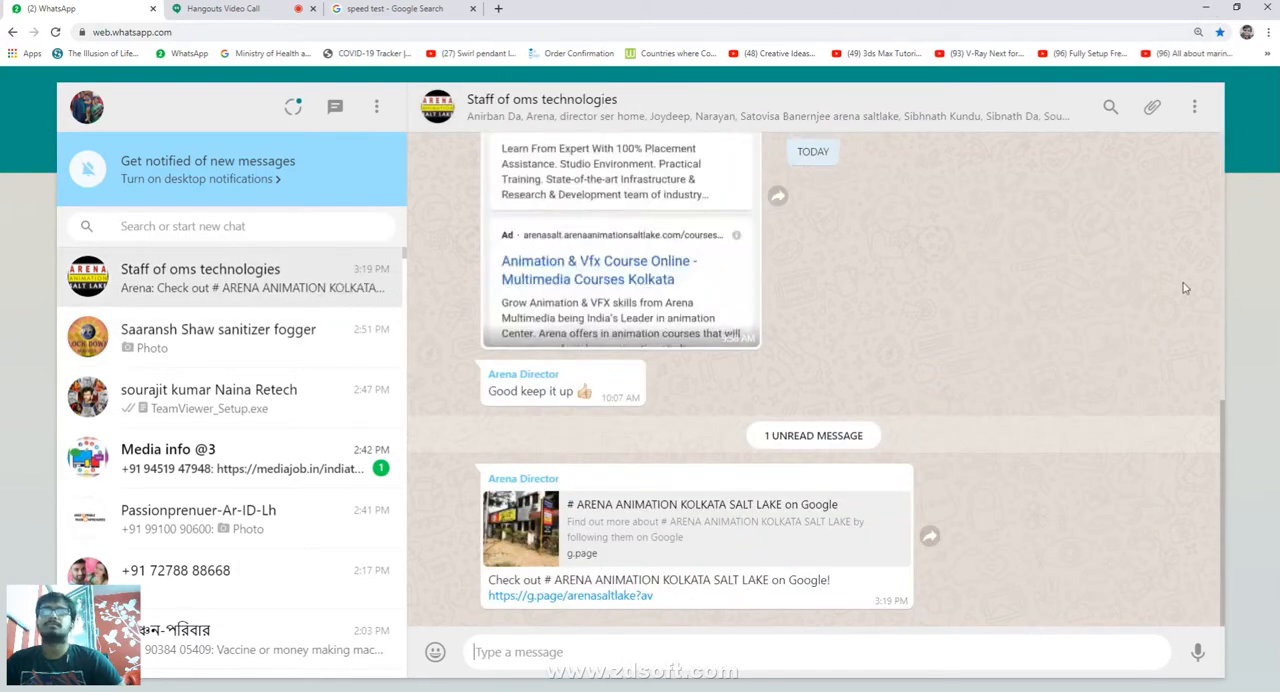
{"action": "left_click", "coordinate": [1206, 8]}
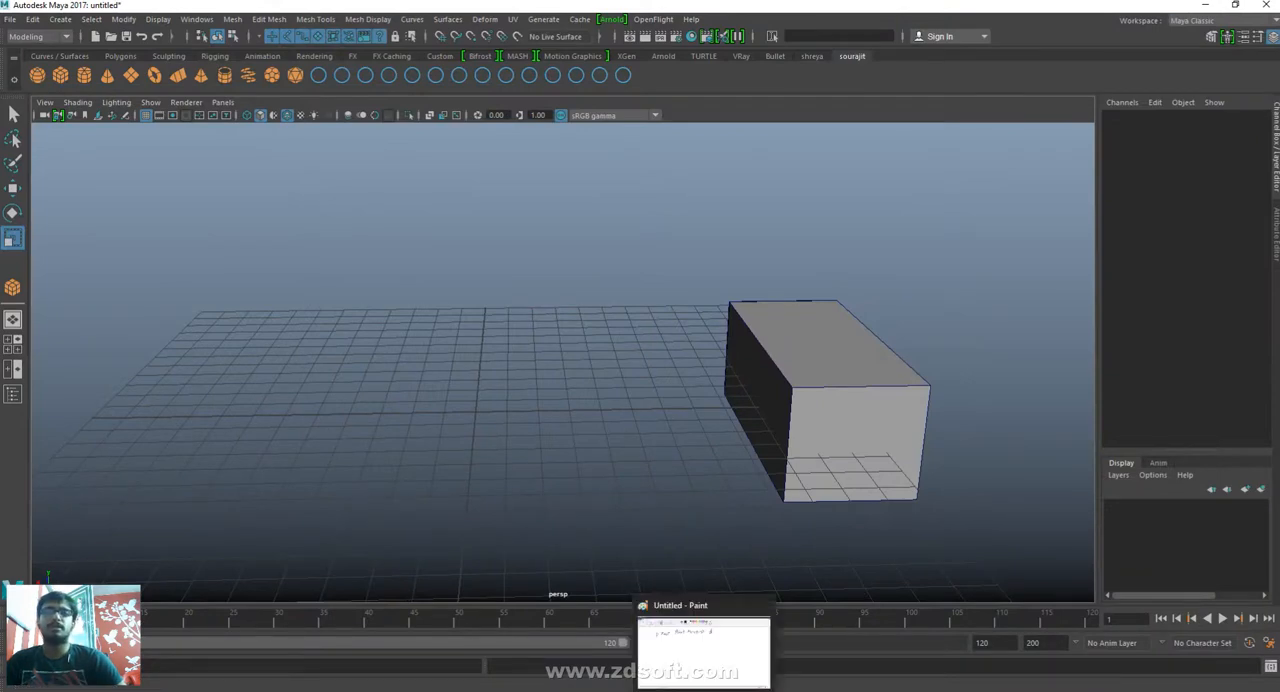
- Switch to Paint, write the list number "2)" below the first note, and return to Maya
{"action": "left_click", "coordinate": [704, 688]}
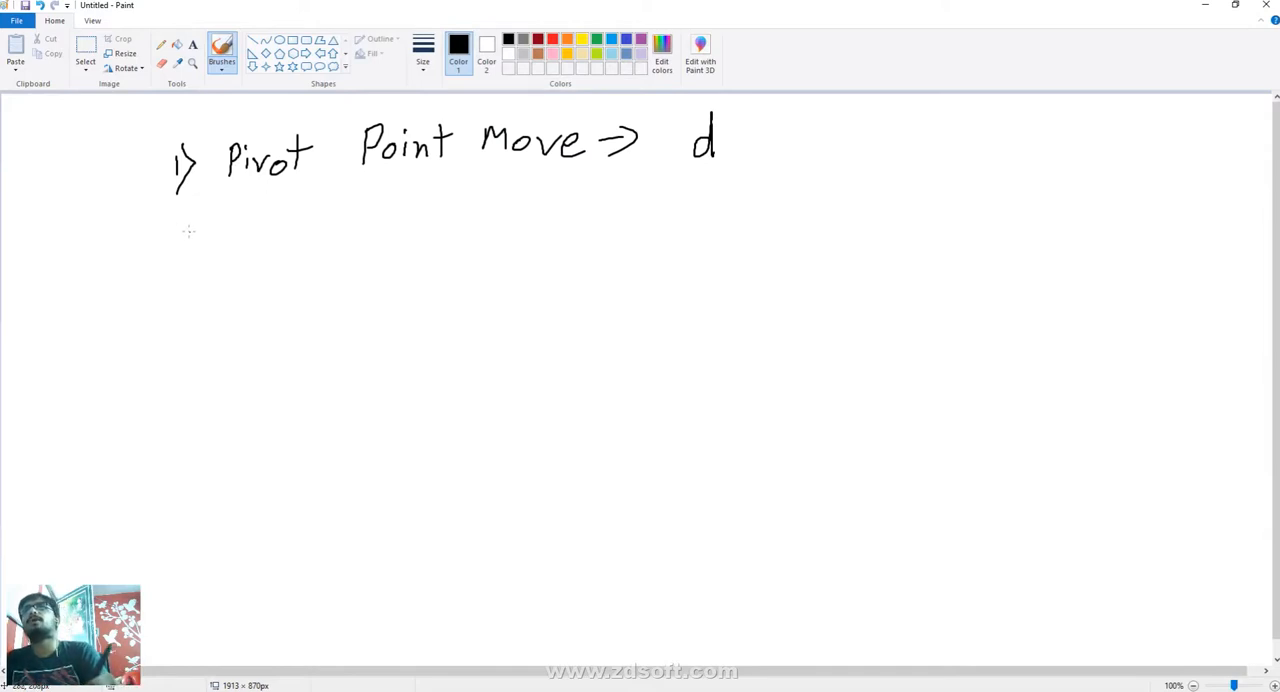
{"action": "left_click_drag", "start_coordinate": [174, 230], "coordinate": [197, 268]}
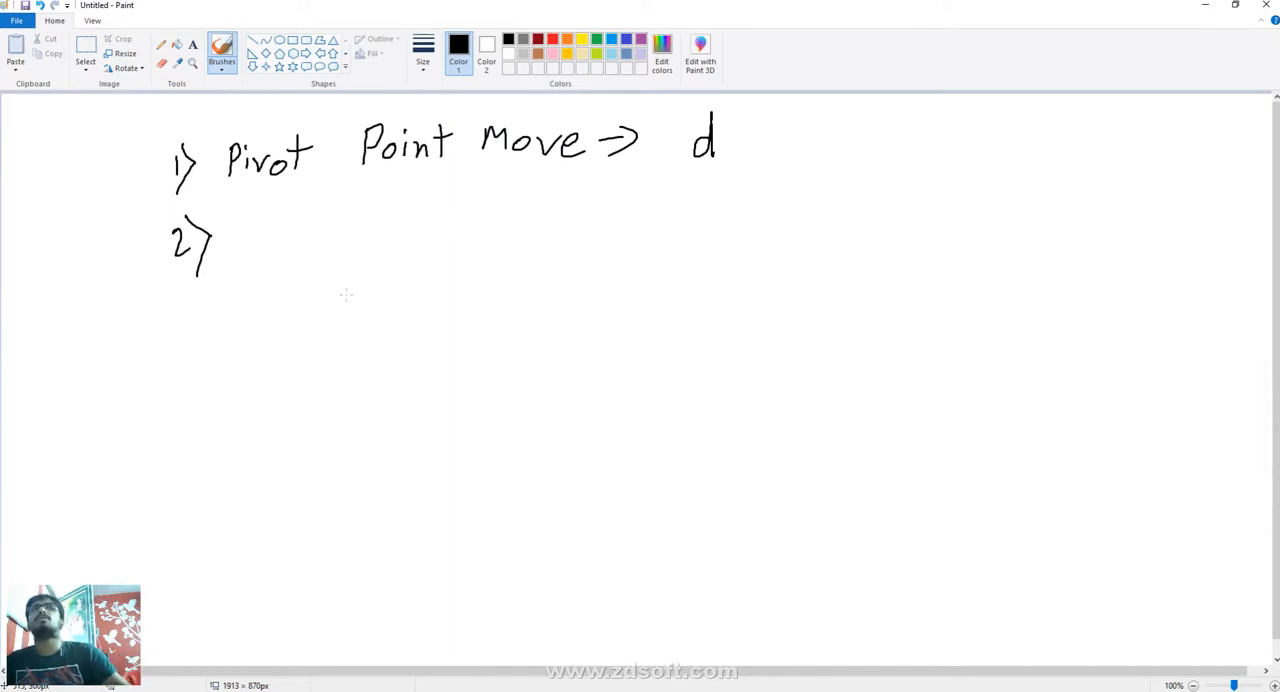
{"action": "left_click", "coordinate": [1205, 5]}
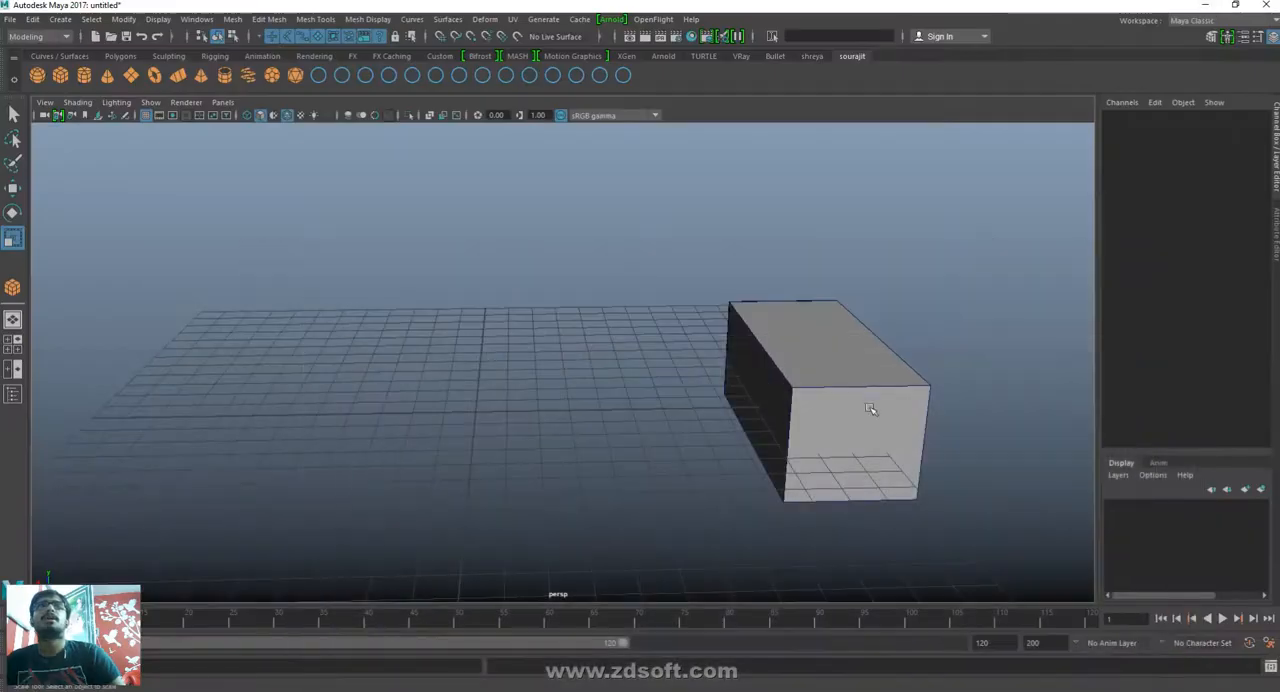
- Move the box with grid snapping by its offset pivot toward the grid's edge, to Translate -13.323, 0, 1
{"action": "left_click", "coordinate": [865, 412]}
{"action": "key", "text": "w"}
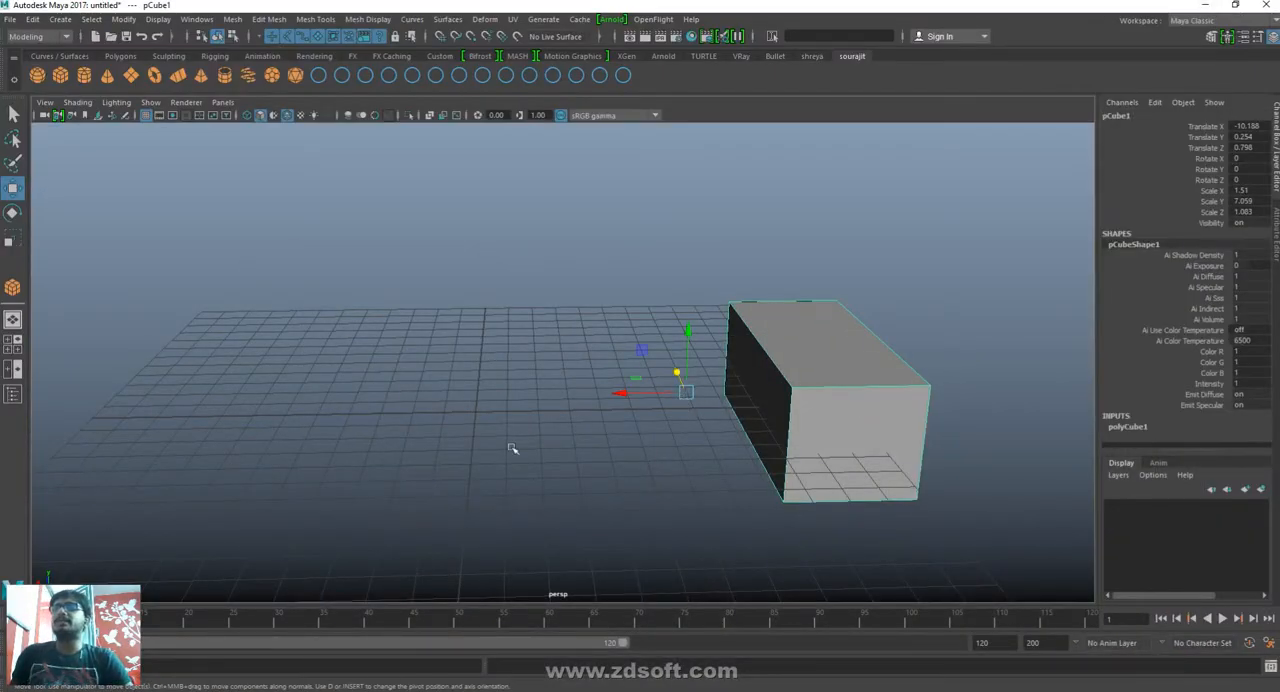
{"action": "left_click_drag", "start_coordinate": [512, 448], "coordinate": [574, 389], "text": "alt"}
{"action": "right_click_drag", "start_coordinate": [574, 389], "coordinate": [368, 243], "text": "alt"}
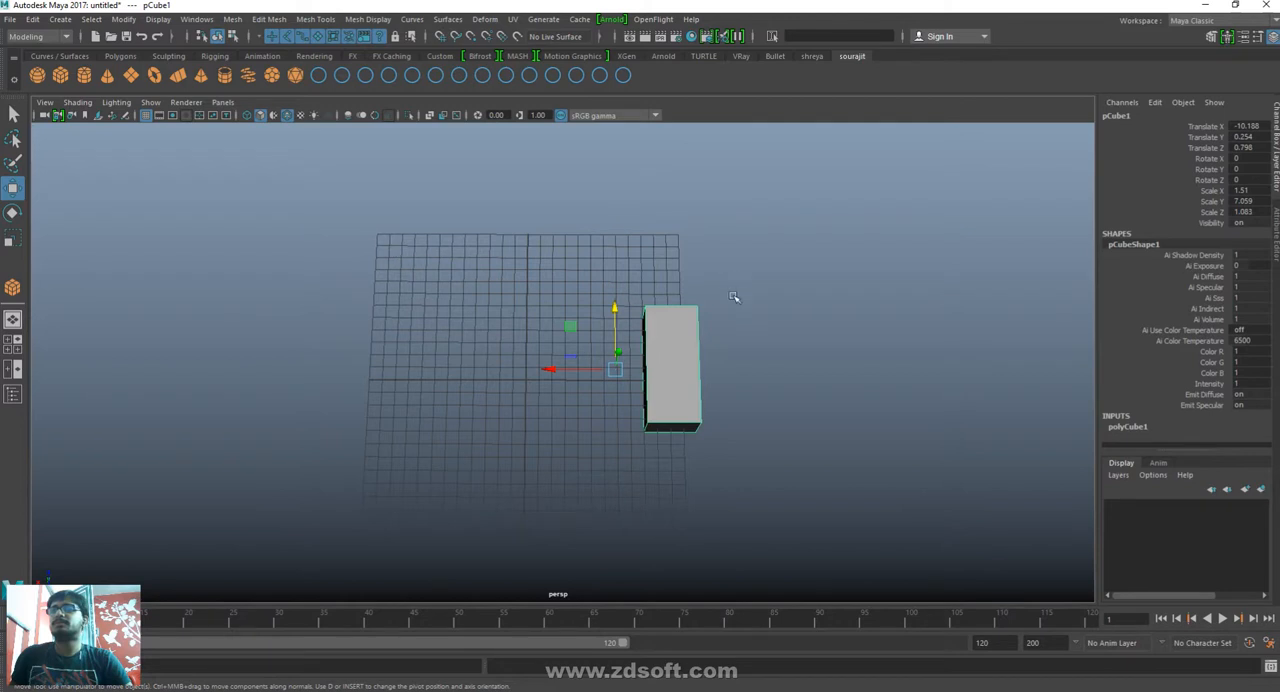
{"action": "left_click_drag", "start_coordinate": [650, 472], "coordinate": [651, 503], "text": "alt"}
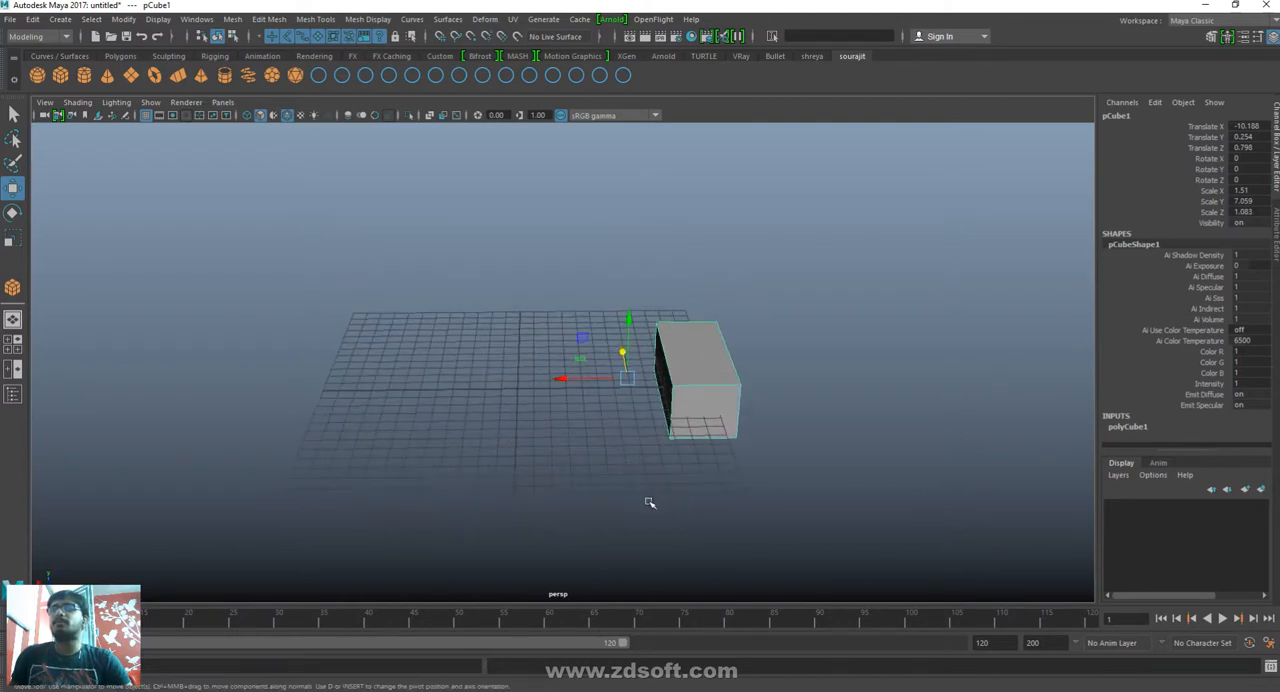
{"action": "key", "text": "d"}
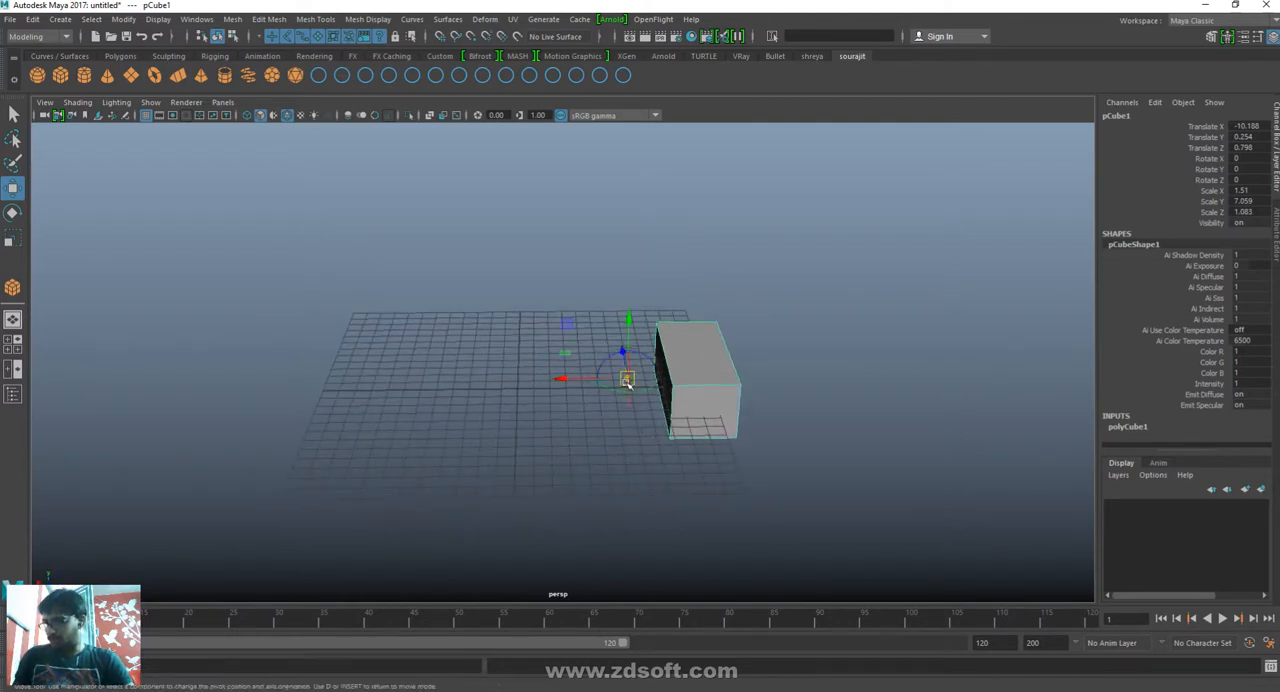
{"action": "key", "text": "d"}
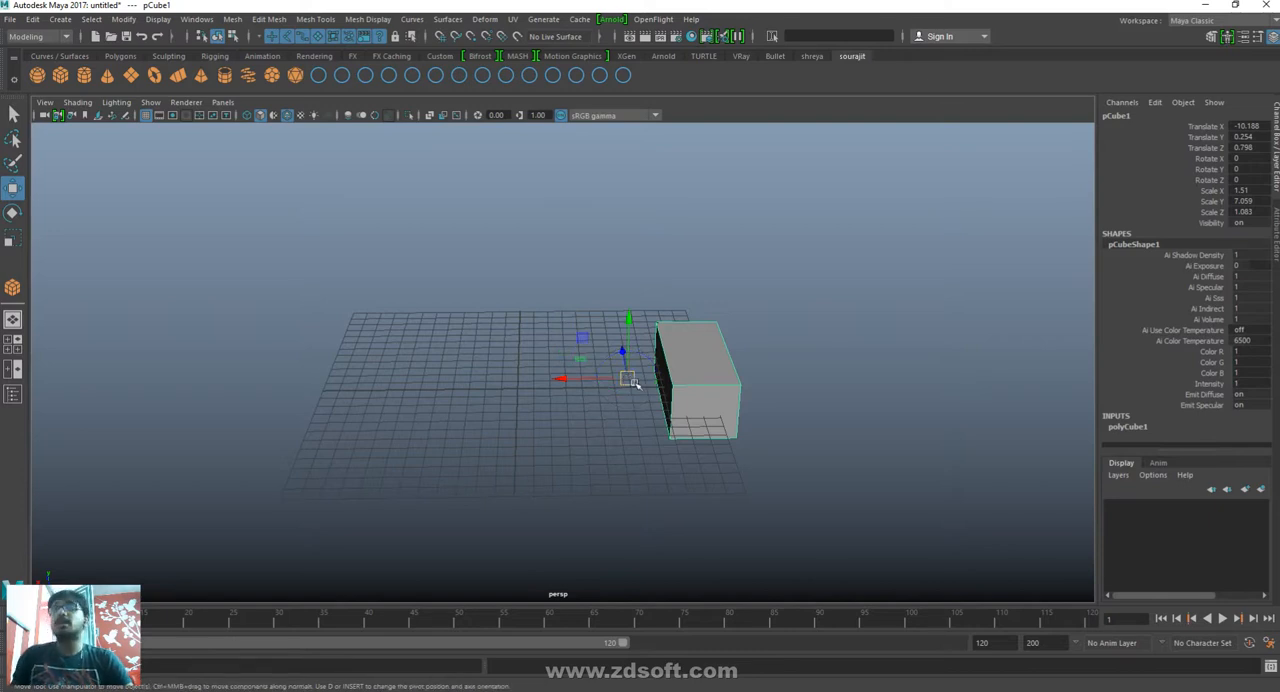
{"action": "key", "text": "x"}
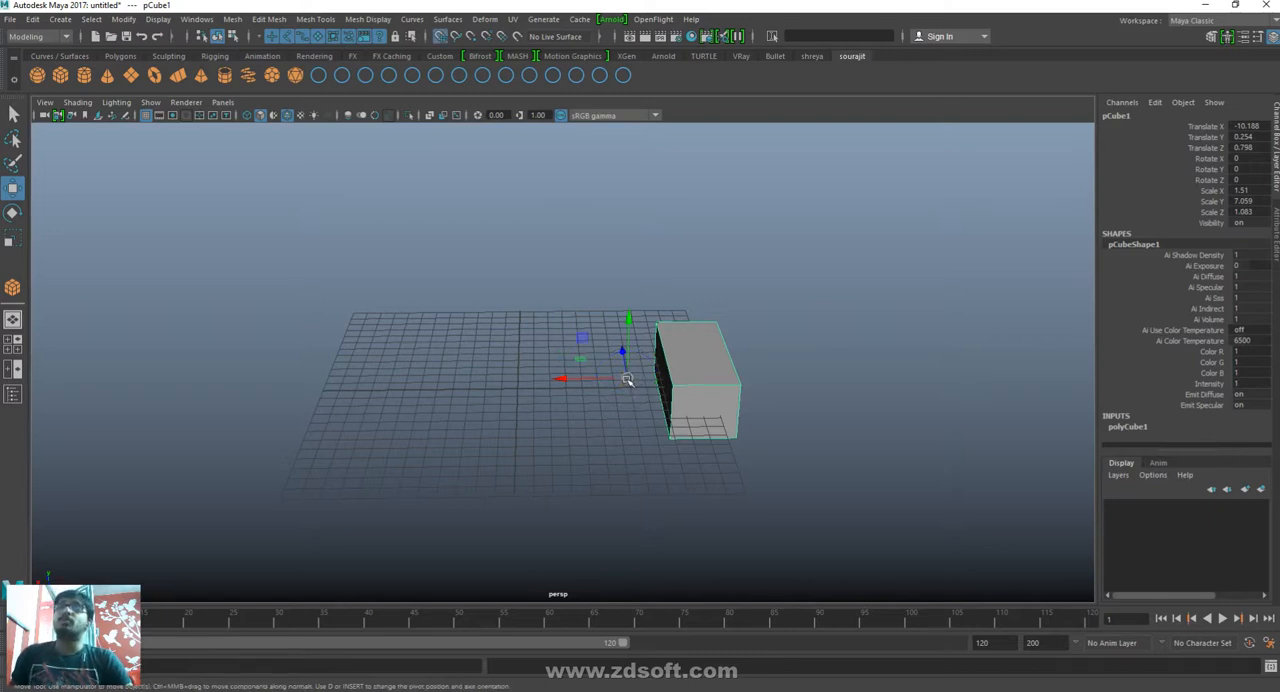
{"action": "left_click_drag", "start_coordinate": [626, 378], "coordinate": [678, 380]}
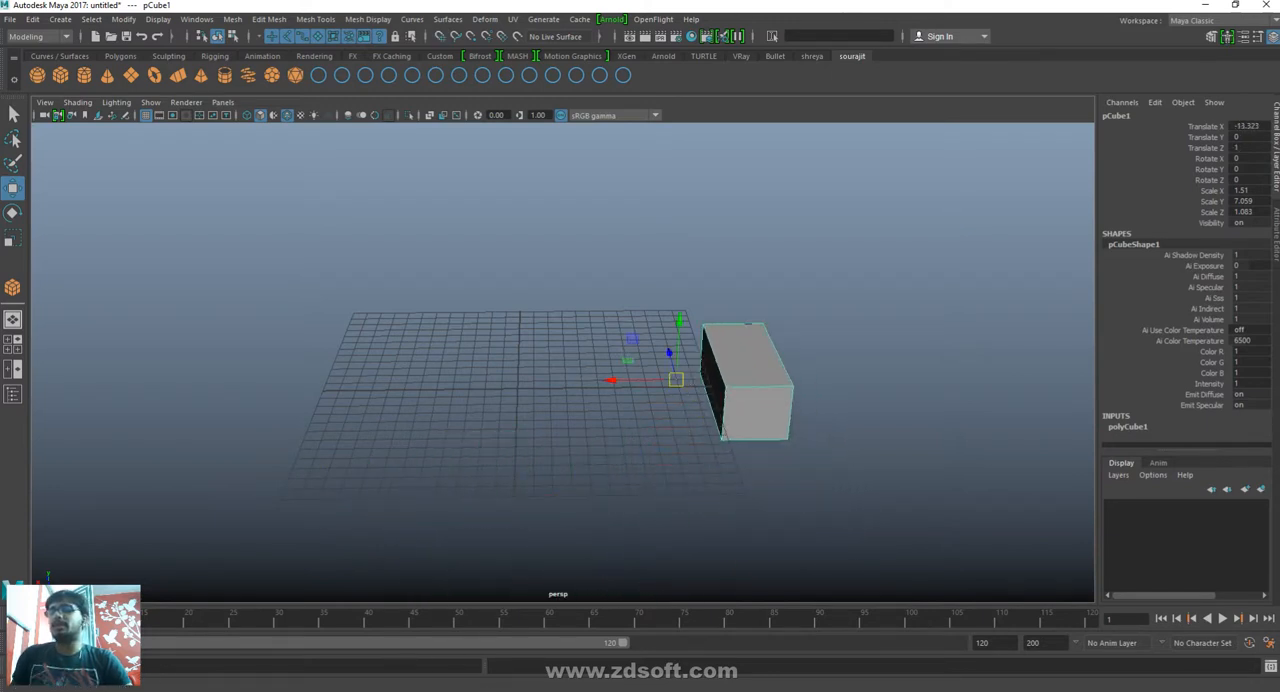
- Switch to Paint and complete the second note with "Pivot Snap on grid => x"
{"action": "key", "text": "alt+Tab"}
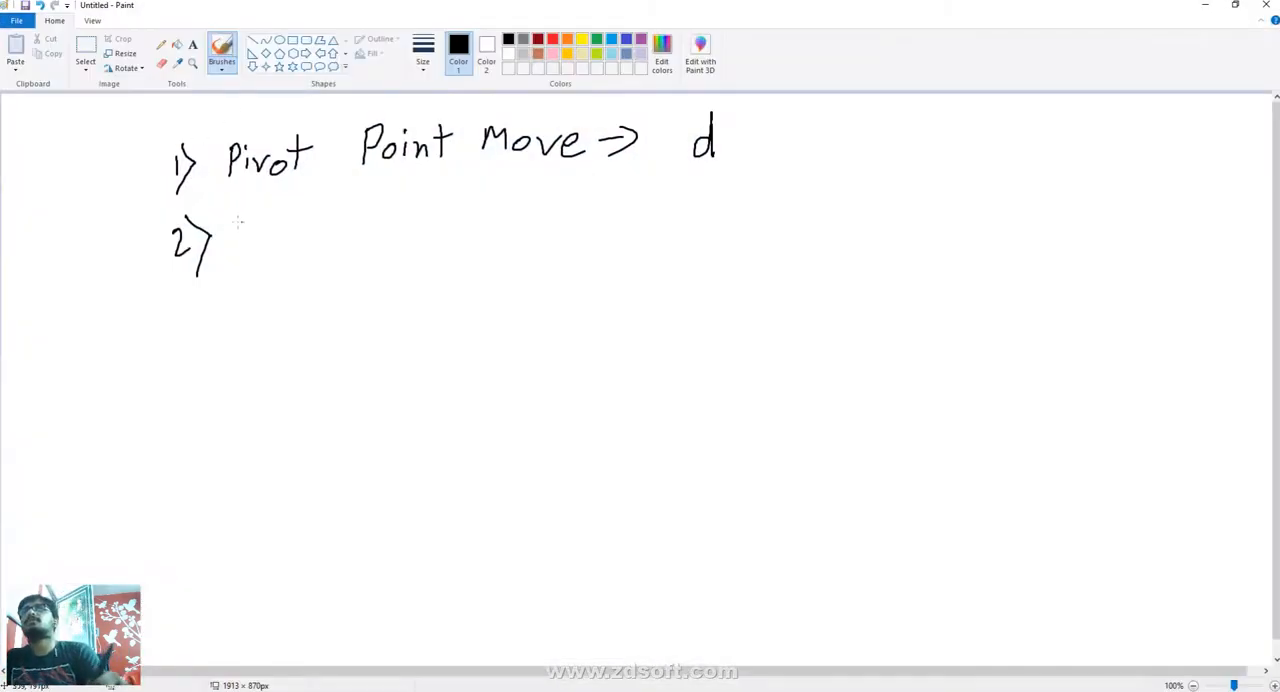
{"action": "mouse_move", "coordinate": [246, 220]}
{"action": "left_mouse_down"}
{"action": "mouse_move", "coordinate": [248, 256]}
{"action": "mouse_move", "coordinate": [250, 238]}
{"action": "mouse_move", "coordinate": [309, 226]}
{"action": "left_mouse_up"}
{"action": "left_click_drag", "start_coordinate": [326, 196], "coordinate": [327, 236]}
{"action": "left_click_drag", "start_coordinate": [314, 219], "coordinate": [368, 232]}
{"action": "left_click_drag", "start_coordinate": [443, 212], "coordinate": [506, 201]}
{"action": "left_click_drag", "start_coordinate": [518, 213], "coordinate": [535, 212]}
{"action": "left_click_drag", "start_coordinate": [620, 194], "coordinate": [600, 233]}
{"action": "left_click_drag", "start_coordinate": [626, 214], "coordinate": [652, 196]}
{"action": "left_click_drag", "start_coordinate": [656, 196], "coordinate": [686, 208]}
{"action": "left_click_drag", "start_coordinate": [692, 196], "coordinate": [722, 192]}
{"action": "left_click_drag", "start_coordinate": [712, 178], "coordinate": [714, 208]}
{"action": "left_click_drag", "start_coordinate": [794, 178], "coordinate": [814, 203]}
{"action": "left_click_drag", "start_coordinate": [816, 180], "coordinate": [797, 206]}
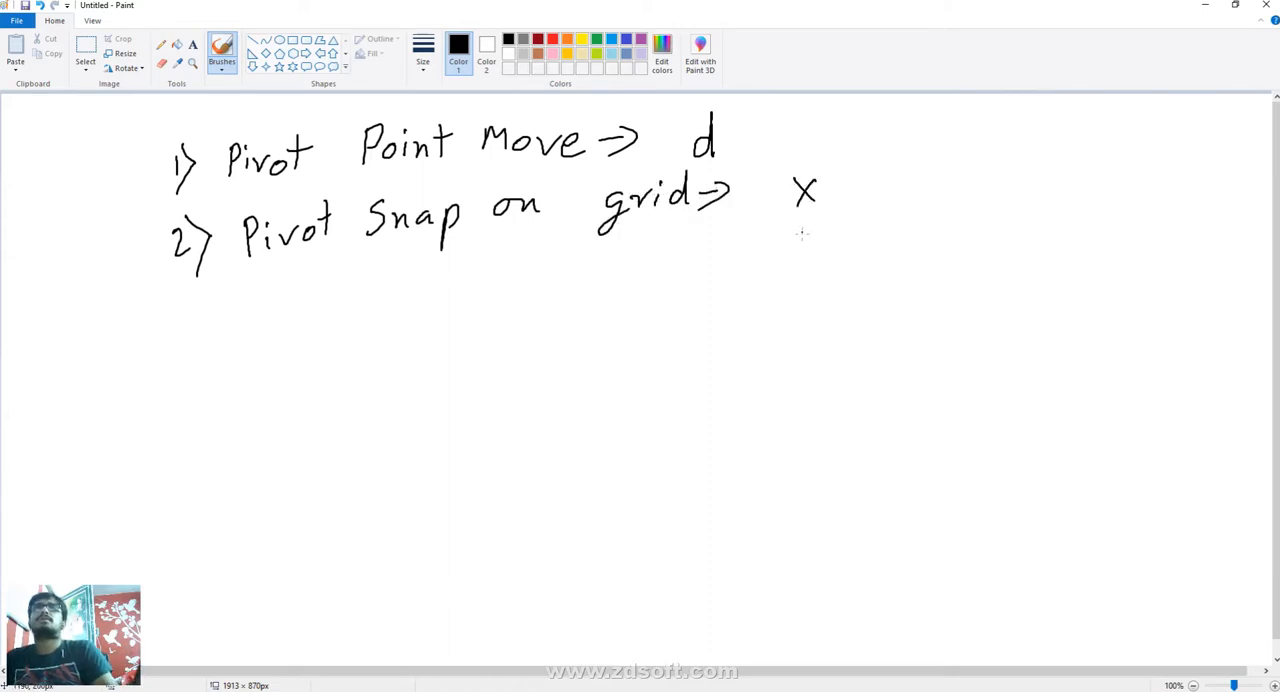
- Return to Maya, create a polygon sphere of radius about 8.146 across the grid from the box, and select the box
{"action": "left_click", "coordinate": [1208, 9]}
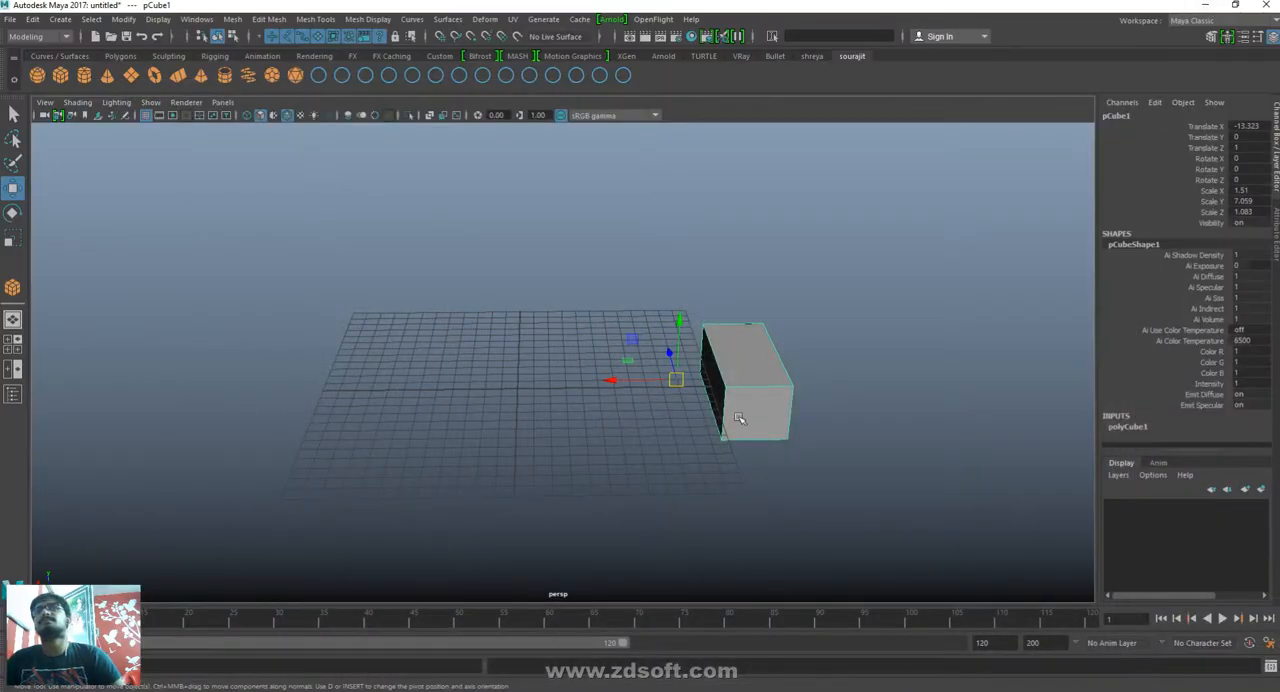
{"action": "left_click", "coordinate": [528, 445]}
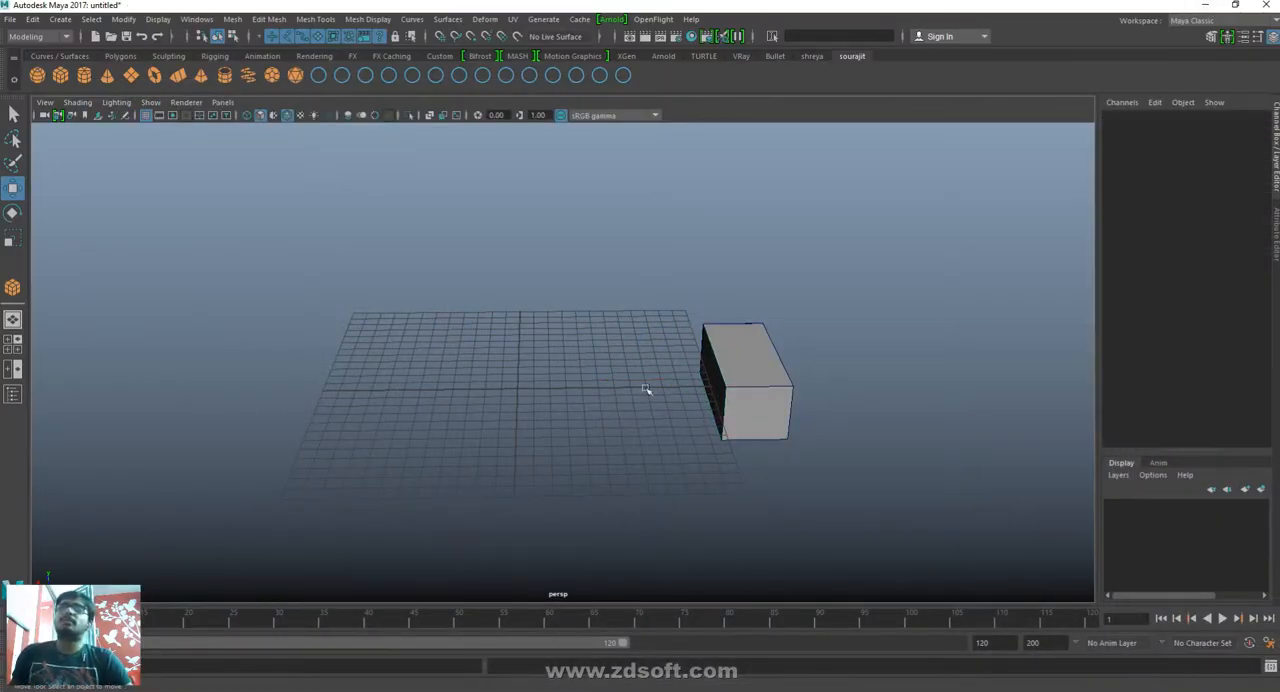
{"action": "left_click", "coordinate": [37, 75]}
{"action": "left_click_drag", "start_coordinate": [410, 370], "coordinate": [541, 399]}
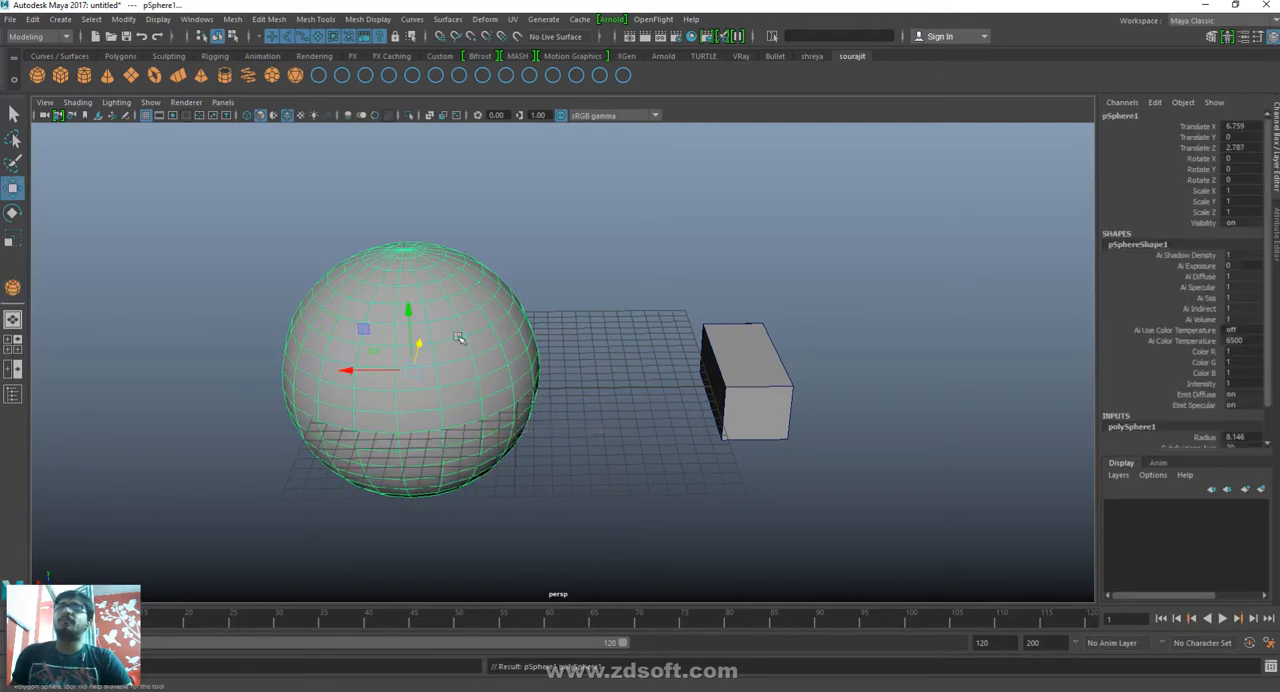
{"action": "left_click", "coordinate": [748, 386]}
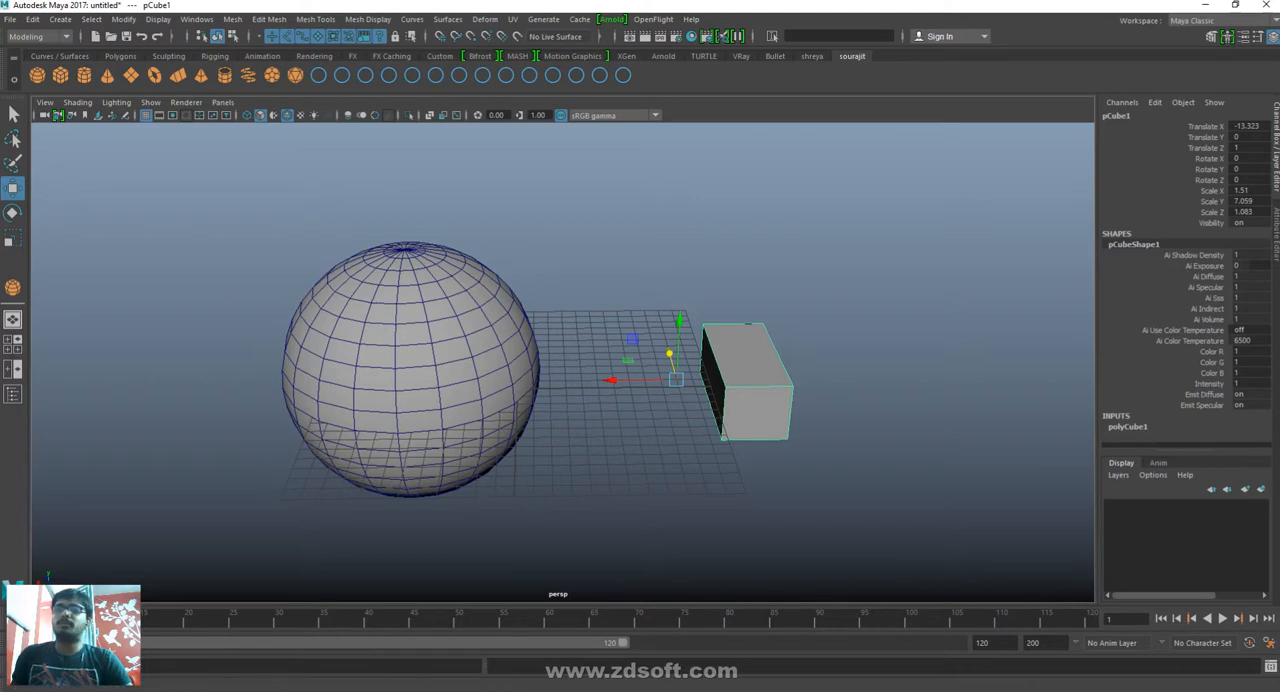
- Switch to Paint, erase the word "Pivot" from the second note, and write "Object" in its place with the Pencil
{"action": "key", "text": "alt+Tab"}
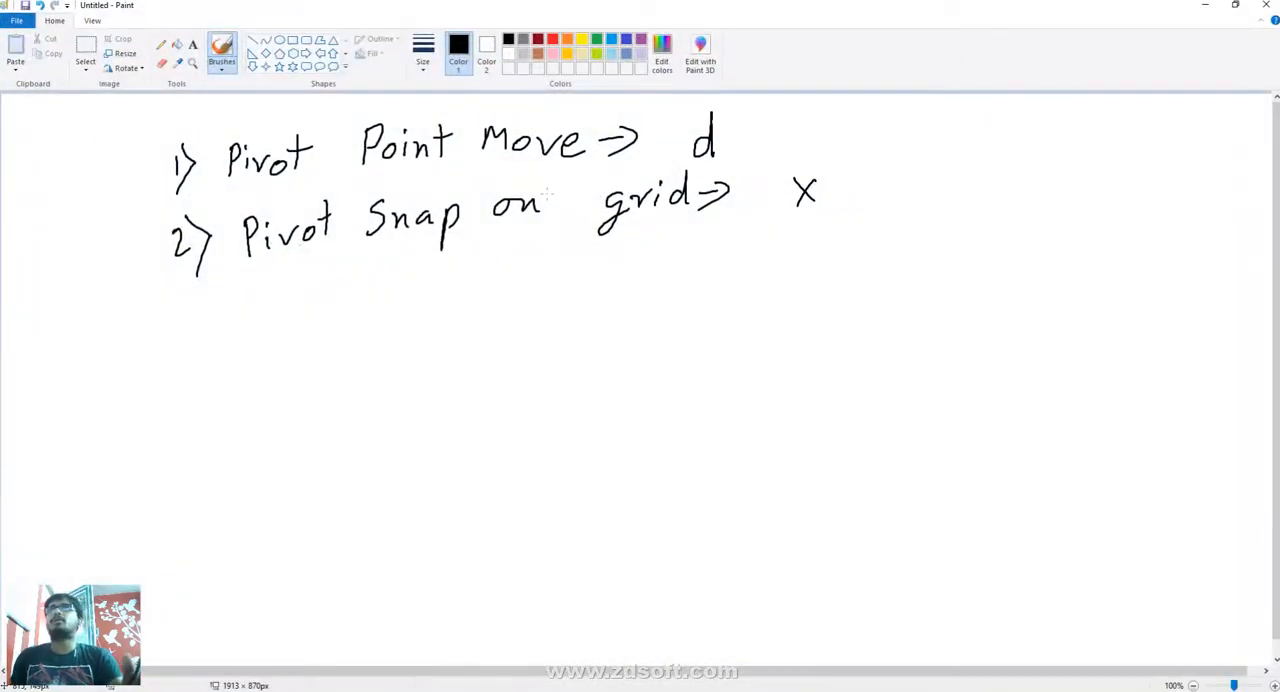
{"action": "left_click", "coordinate": [161, 63]}
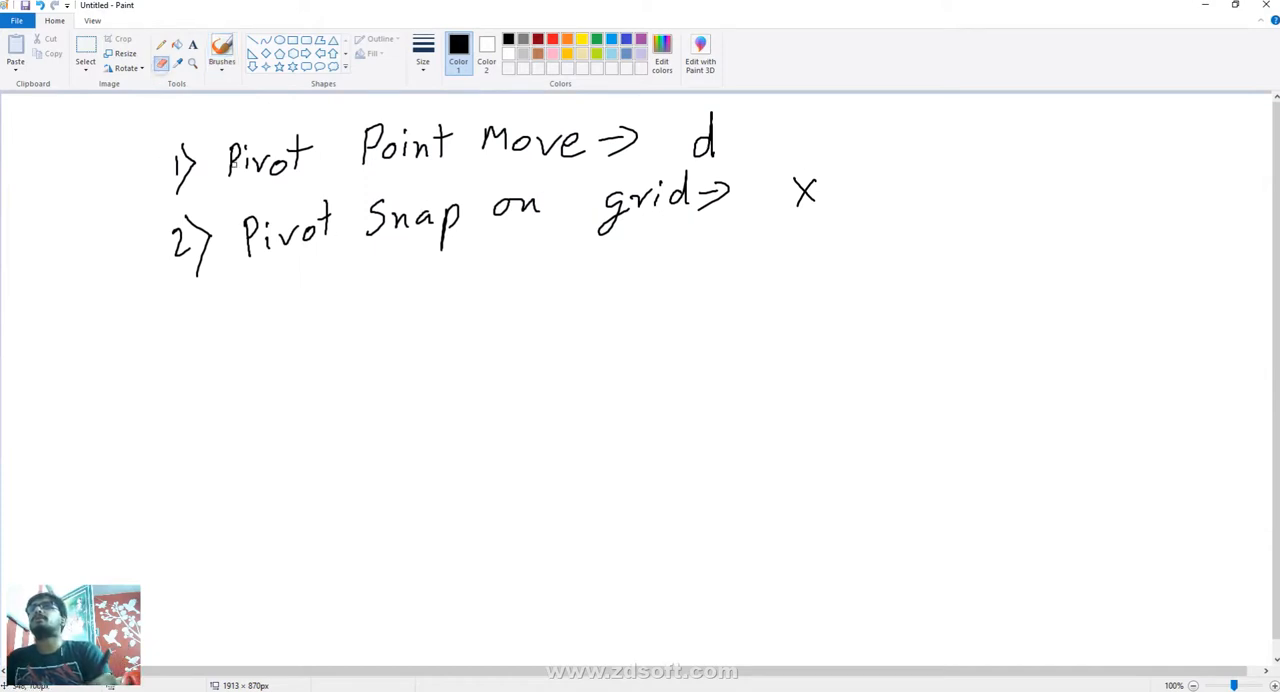
{"action": "mouse_move", "coordinate": [258, 217]}
{"action": "left_mouse_down"}
{"action": "mouse_move", "coordinate": [271, 226]}
{"action": "mouse_move", "coordinate": [320, 190]}
{"action": "mouse_move", "coordinate": [328, 230]}
{"action": "left_mouse_up"}
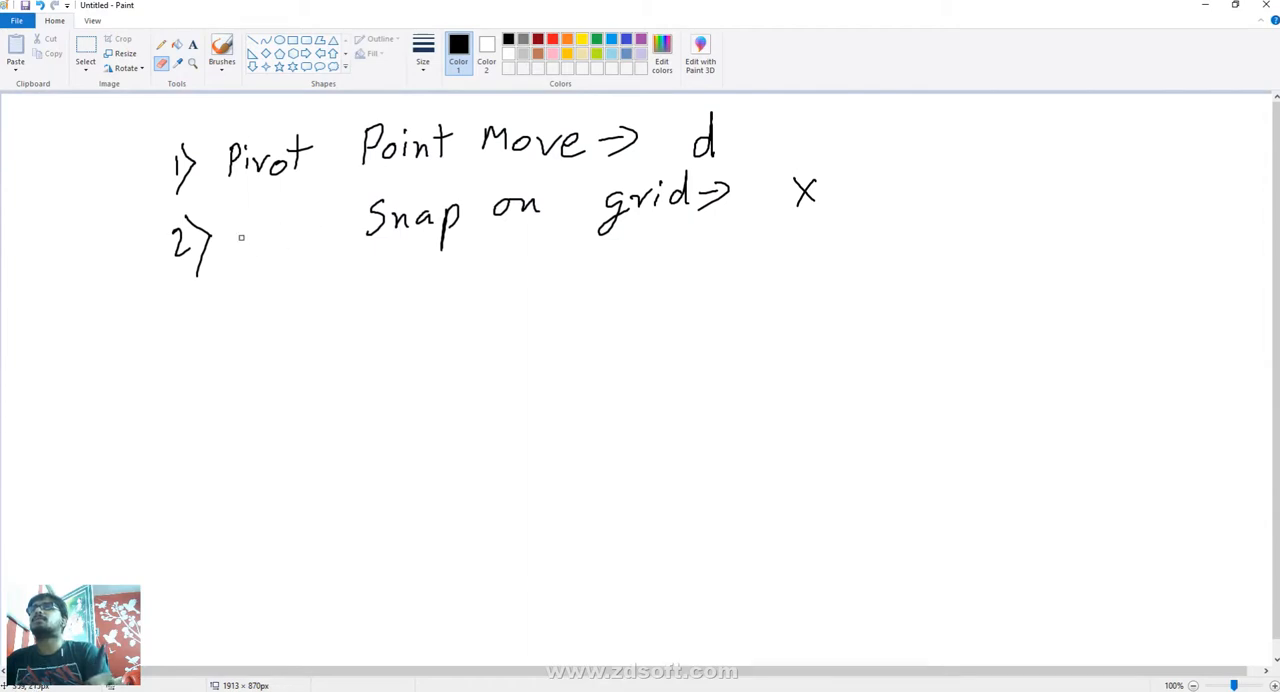
{"action": "left_click", "coordinate": [161, 44]}
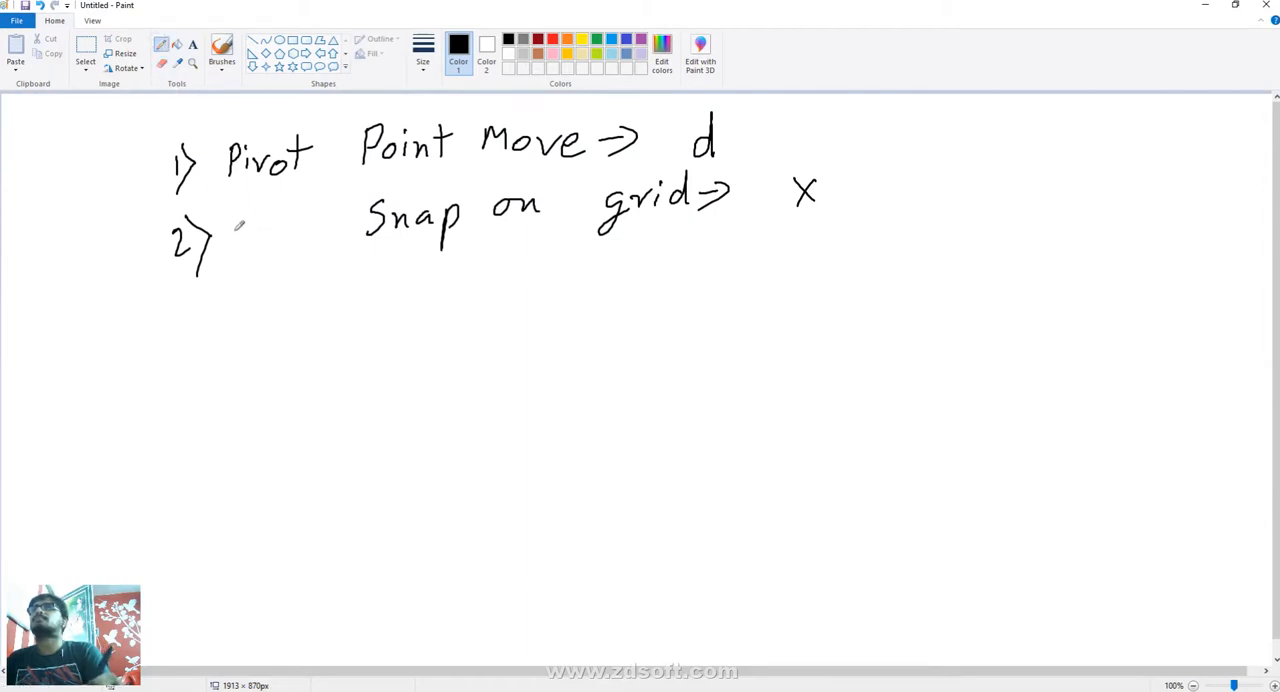
{"action": "mouse_move", "coordinate": [246, 218]}
{"action": "left_mouse_down"}
{"action": "mouse_move", "coordinate": [244, 240]}
{"action": "mouse_move", "coordinate": [246, 217]}
{"action": "left_mouse_up"}
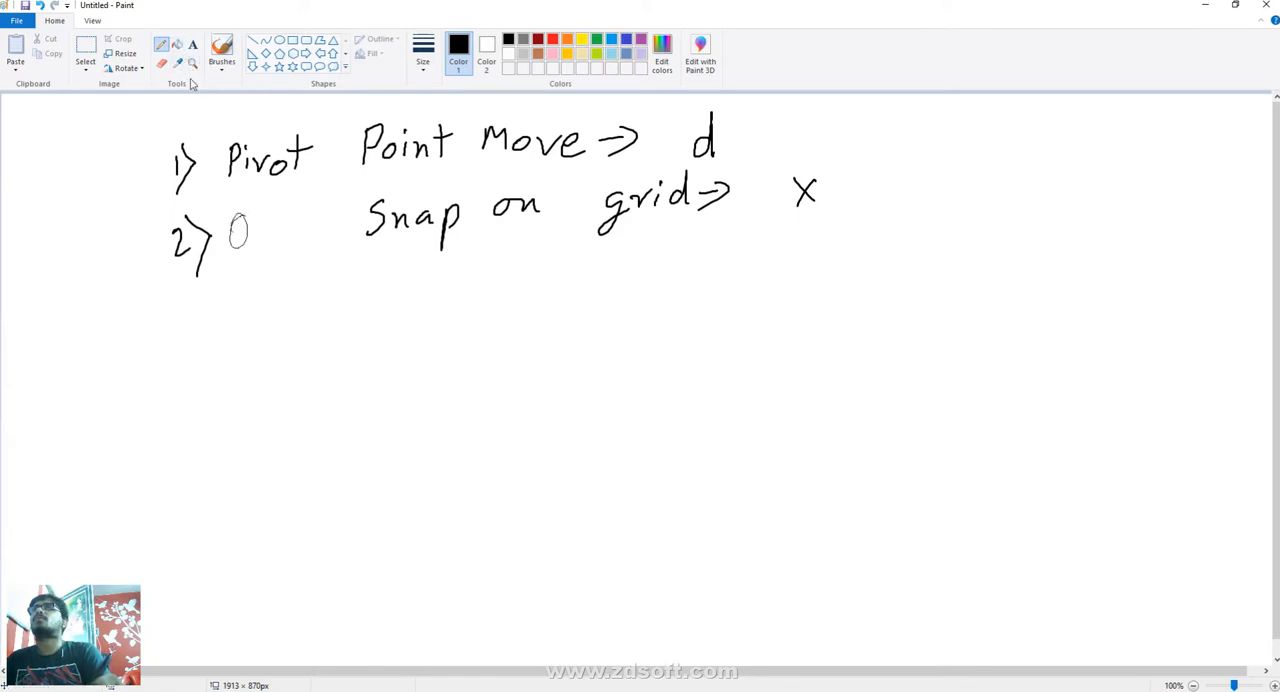
{"action": "mouse_move", "coordinate": [252, 200]}
{"action": "left_mouse_down"}
{"action": "mouse_move", "coordinate": [262, 240]}
{"action": "mouse_move", "coordinate": [280, 224]}
{"action": "mouse_move", "coordinate": [310, 233]}
{"action": "left_mouse_up"}
{"action": "left_click_drag", "start_coordinate": [327, 197], "coordinate": [323, 228]}
{"action": "left_click_drag", "start_coordinate": [316, 214], "coordinate": [343, 200]}
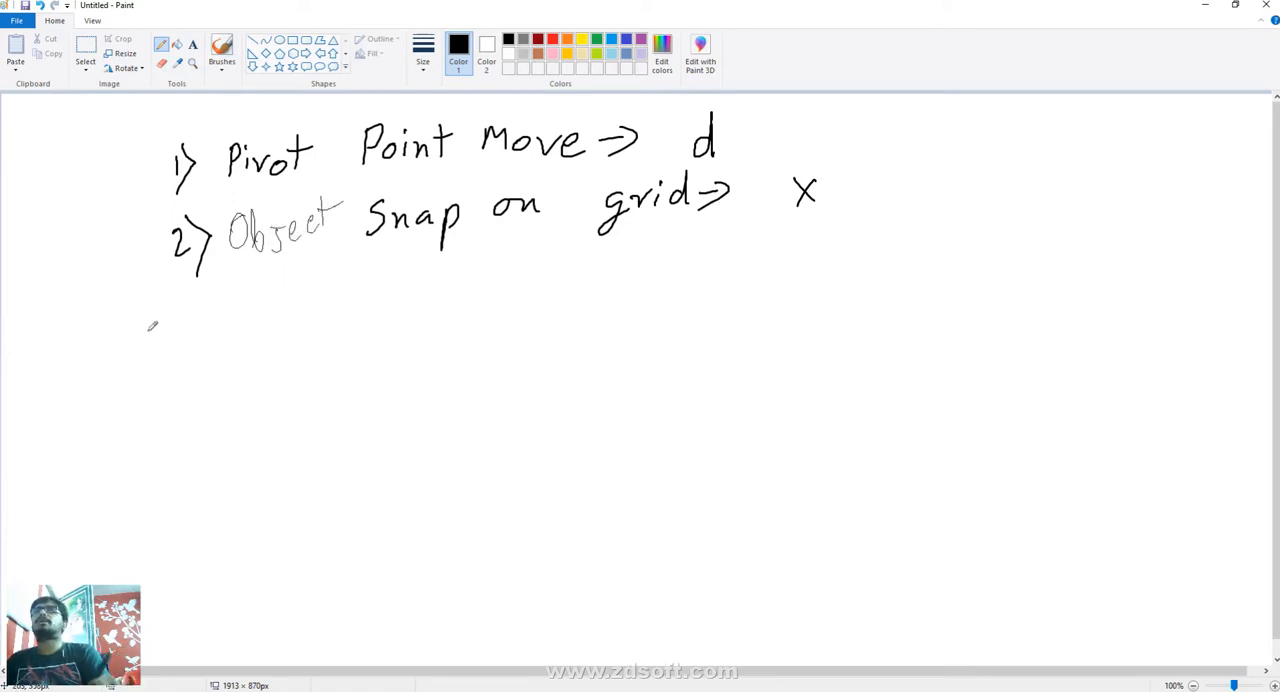
- Handwrite the third note, "3) Object snap on vertex -> V", below the second note
{"action": "left_click_drag", "start_coordinate": [172, 324], "coordinate": [170, 356]}
{"action": "left_click_drag", "start_coordinate": [192, 318], "coordinate": [198, 380]}
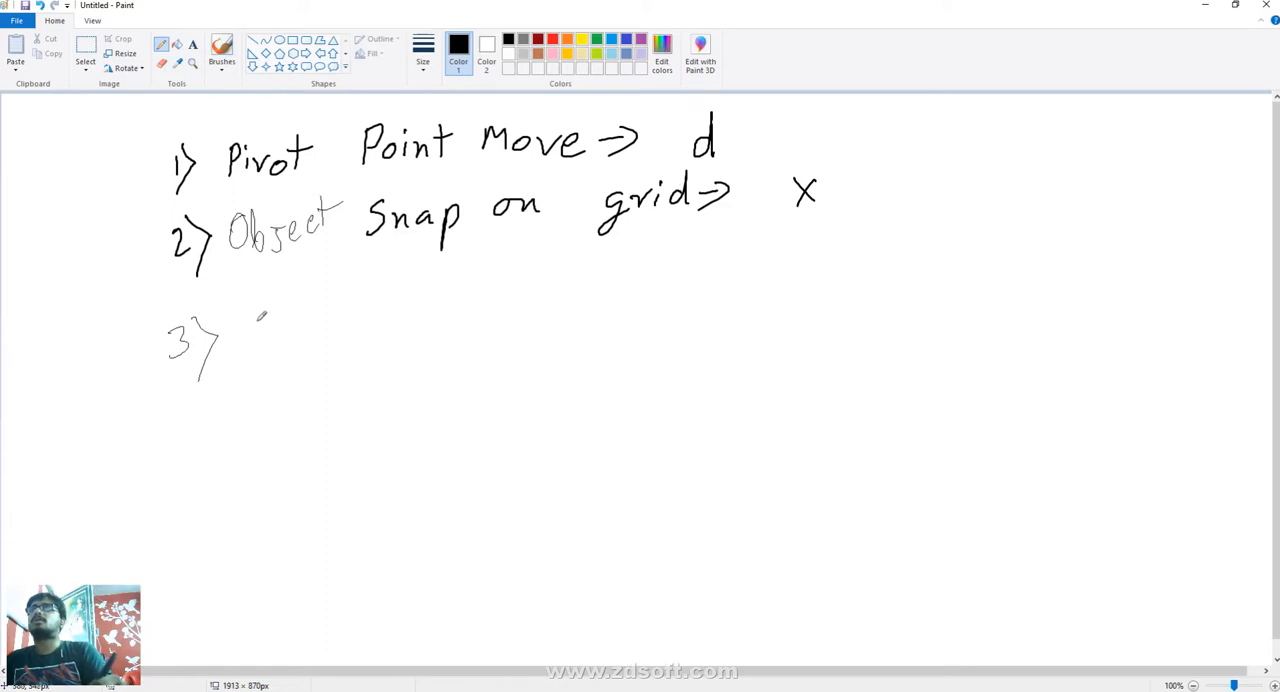
{"action": "mouse_move", "coordinate": [261, 316]}
{"action": "left_mouse_down"}
{"action": "mouse_move", "coordinate": [296, 348]}
{"action": "mouse_move", "coordinate": [352, 338]}
{"action": "left_mouse_up"}
{"action": "left_click_drag", "start_coordinate": [368, 296], "coordinate": [364, 330]}
{"action": "mouse_move", "coordinate": [356, 320]}
{"action": "left_mouse_down"}
{"action": "mouse_move", "coordinate": [383, 300]}
{"action": "mouse_move", "coordinate": [410, 324]}
{"action": "mouse_move", "coordinate": [490, 306]}
{"action": "mouse_move", "coordinate": [486, 334]}
{"action": "mouse_move", "coordinate": [500, 310]}
{"action": "left_mouse_up"}
{"action": "left_click_drag", "start_coordinate": [576, 290], "coordinate": [568, 304]}
{"action": "mouse_move", "coordinate": [578, 300]}
{"action": "left_mouse_down"}
{"action": "mouse_move", "coordinate": [596, 310]}
{"action": "mouse_move", "coordinate": [682, 276]}
{"action": "mouse_move", "coordinate": [720, 282]}
{"action": "left_mouse_up"}
{"action": "left_click_drag", "start_coordinate": [734, 258], "coordinate": [738, 296]}
{"action": "left_click_drag", "start_coordinate": [724, 268], "coordinate": [742, 264]}
{"action": "left_click_drag", "start_coordinate": [744, 278], "coordinate": [778, 294]}
{"action": "mouse_move", "coordinate": [778, 266]}
{"action": "left_mouse_down"}
{"action": "mouse_move", "coordinate": [758, 298]}
{"action": "mouse_move", "coordinate": [828, 280]}
{"action": "mouse_move", "coordinate": [816, 294]}
{"action": "left_mouse_up"}
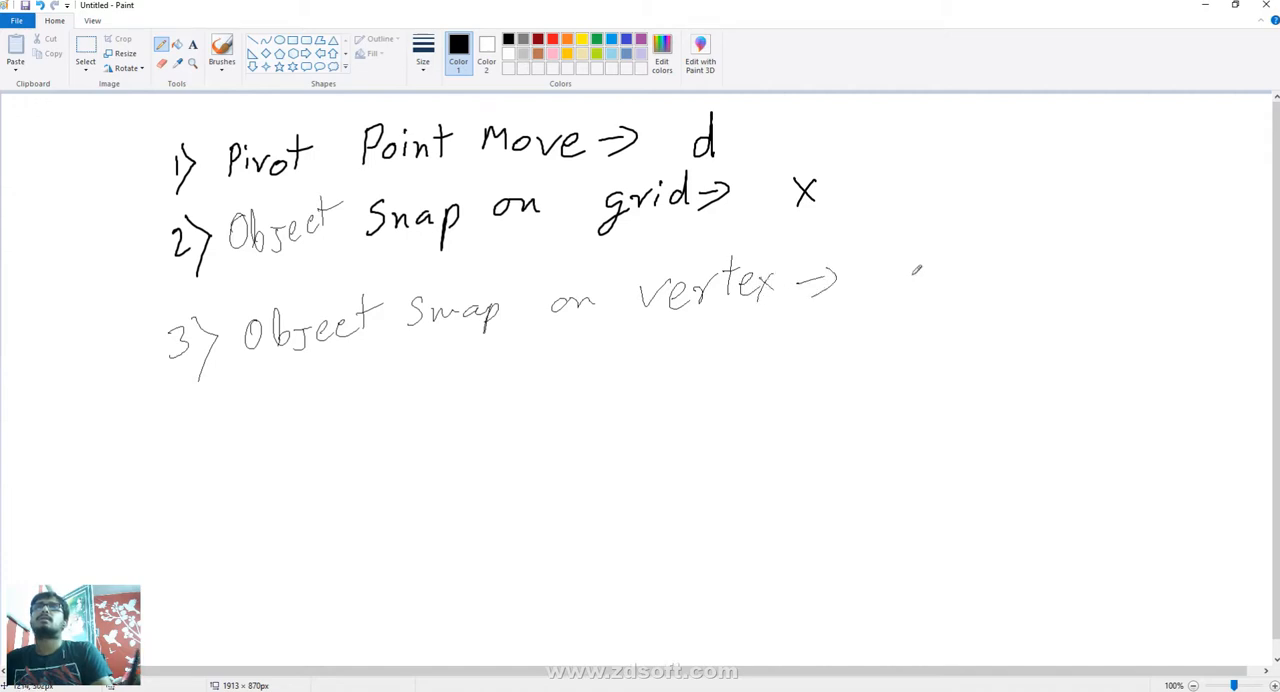
{"action": "left_click_drag", "start_coordinate": [875, 264], "coordinate": [922, 258]}
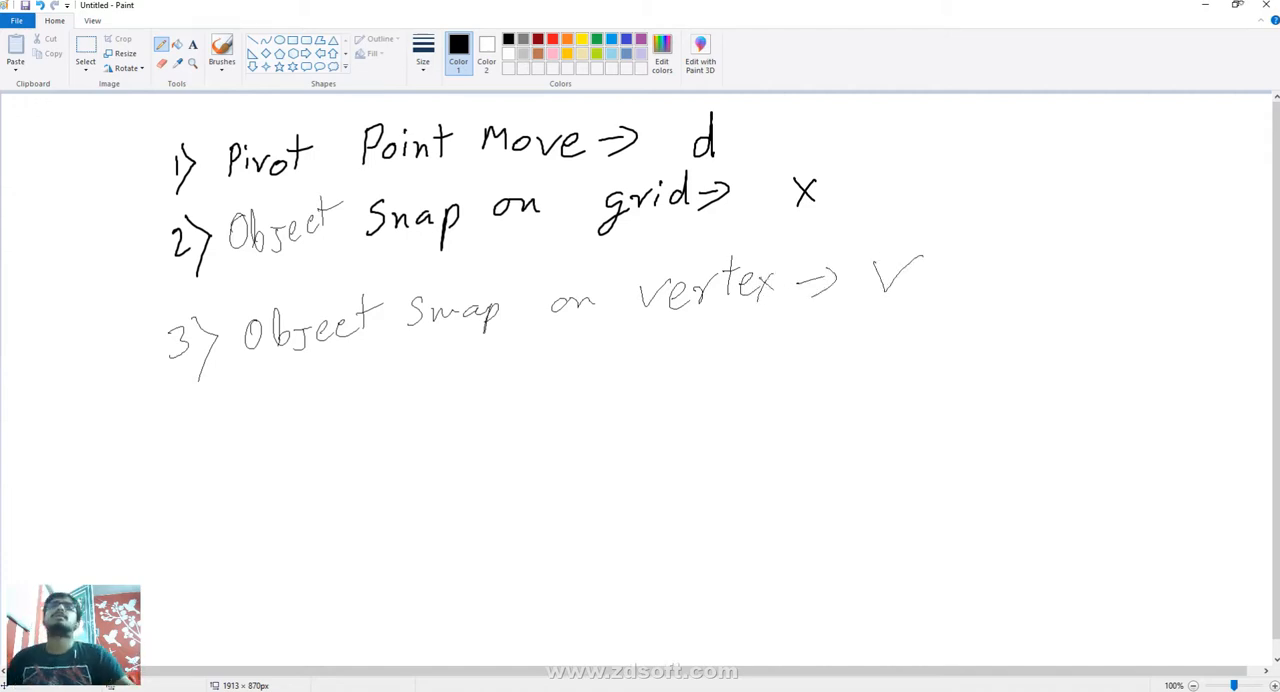
- Return to Maya and move the box by its offset pivot farther from the sphere, beyond the grid's edge
{"action": "left_click", "coordinate": [1206, 6]}
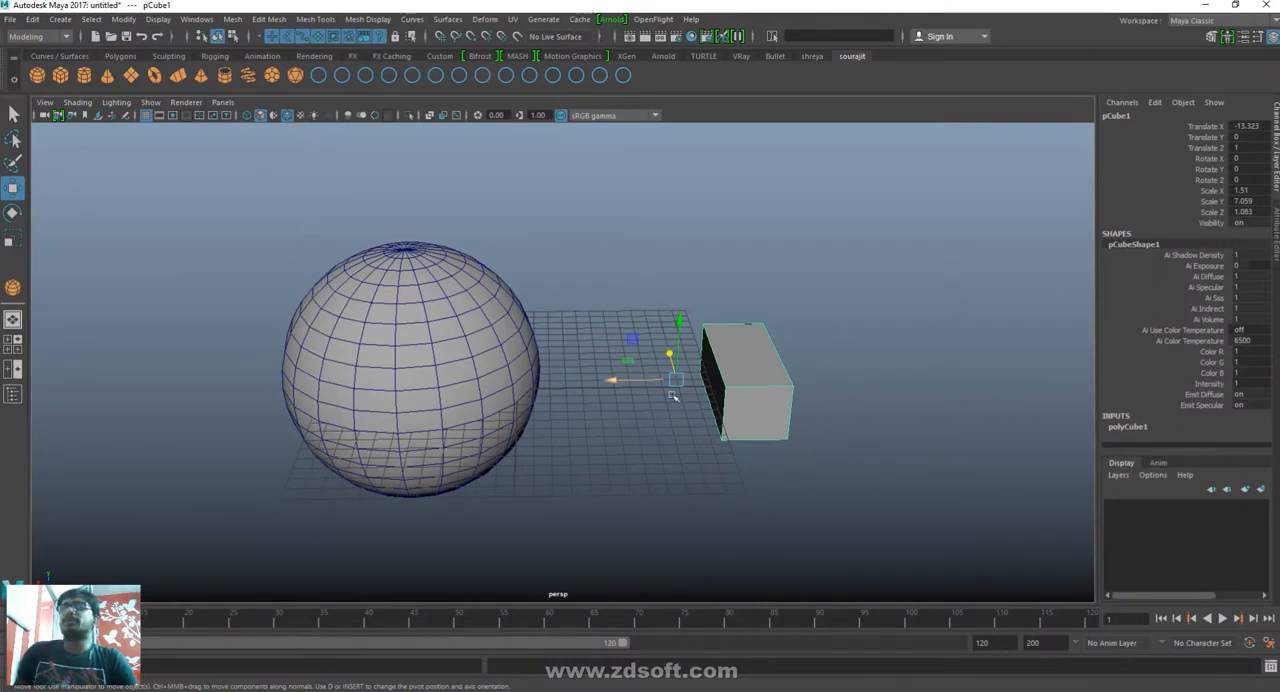
{"action": "left_click_drag", "start_coordinate": [678, 377], "coordinate": [678, 352]}
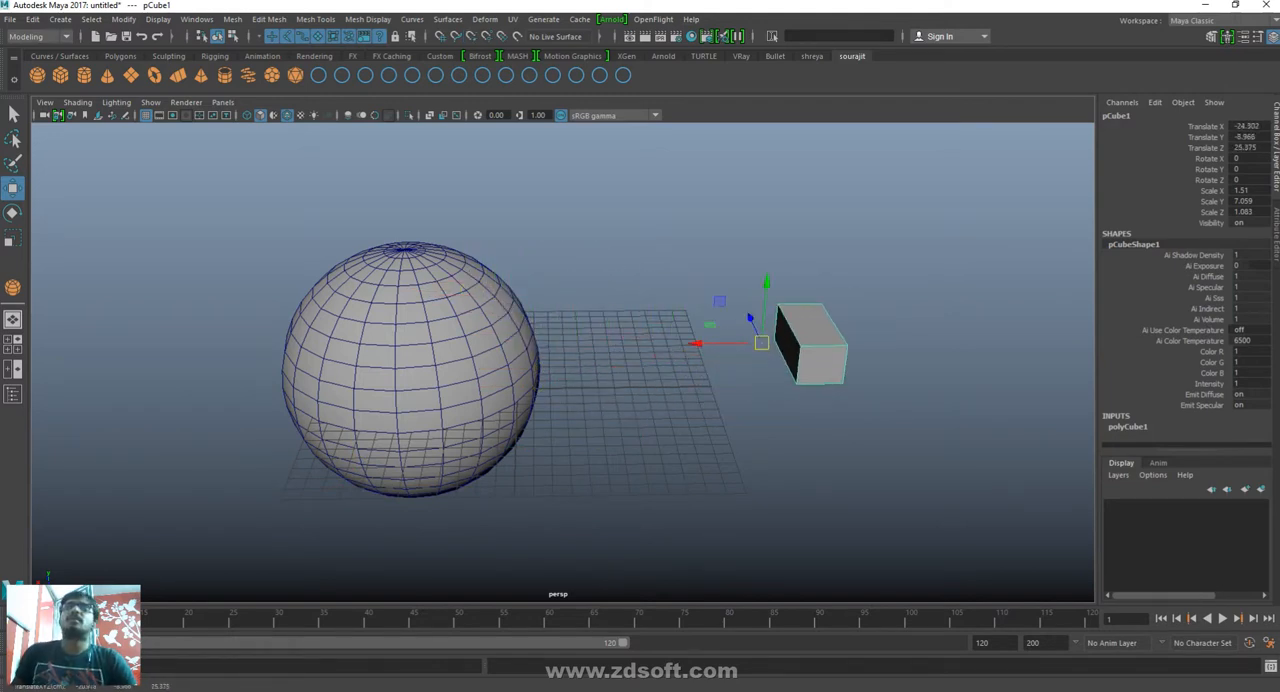
- Switch to Paint and handwrite the fourth note, "4) Only Pivot snap on grid but Object not move ->"
{"action": "key", "text": "alt+Tab"}
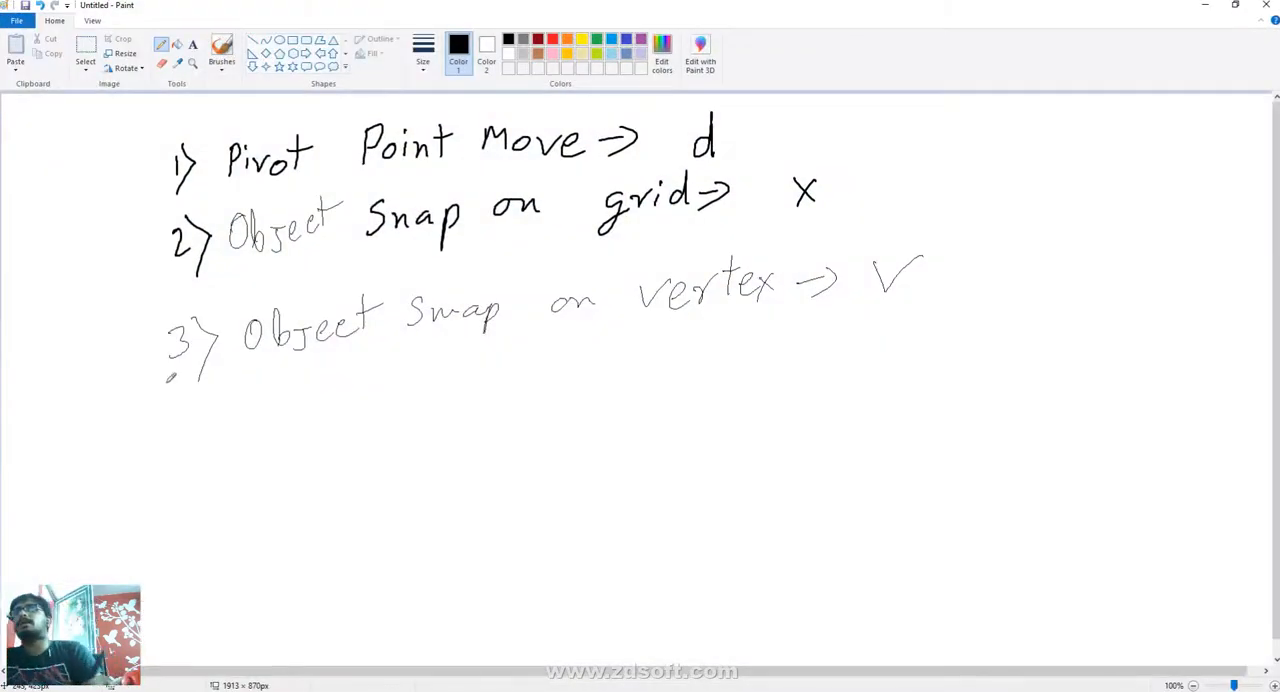
{"action": "mouse_move", "coordinate": [195, 412]}
{"action": "left_mouse_down"}
{"action": "mouse_move", "coordinate": [194, 423]}
{"action": "mouse_move", "coordinate": [223, 417]}
{"action": "mouse_move", "coordinate": [218, 447]}
{"action": "left_mouse_up"}
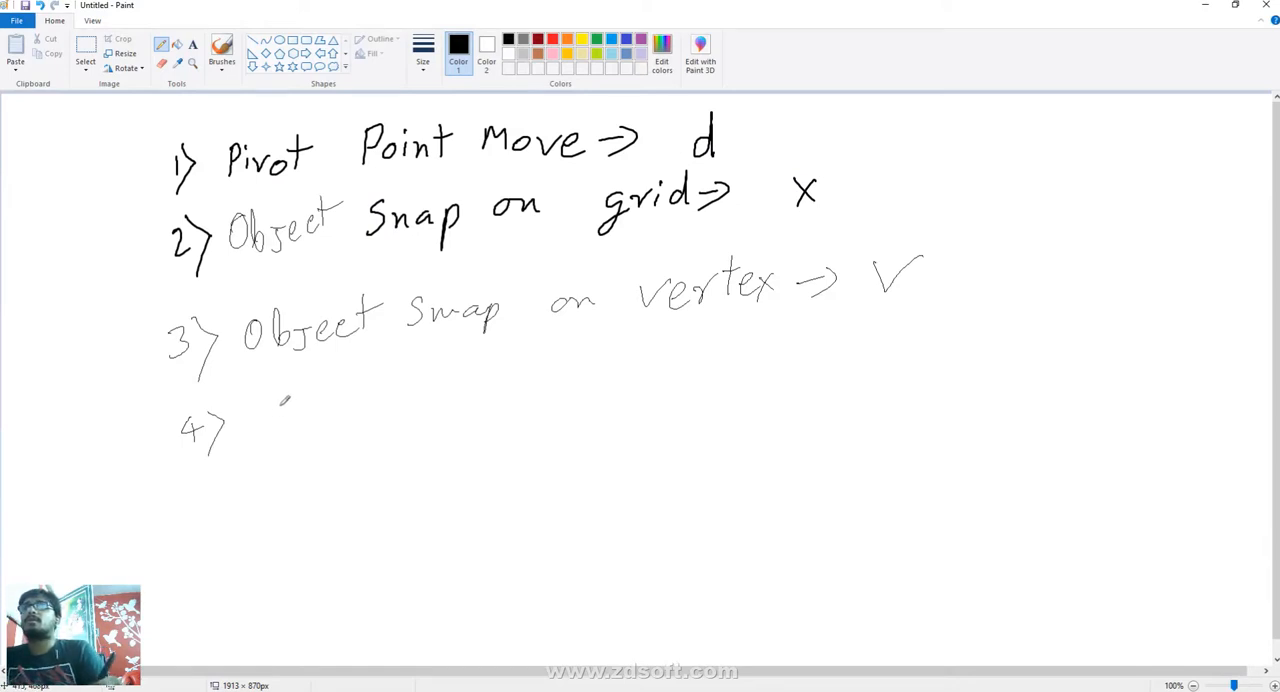
{"action": "mouse_move", "coordinate": [285, 400]}
{"action": "left_mouse_down"}
{"action": "mouse_move", "coordinate": [308, 420]}
{"action": "mouse_move", "coordinate": [343, 404]}
{"action": "mouse_move", "coordinate": [338, 432]}
{"action": "left_mouse_up"}
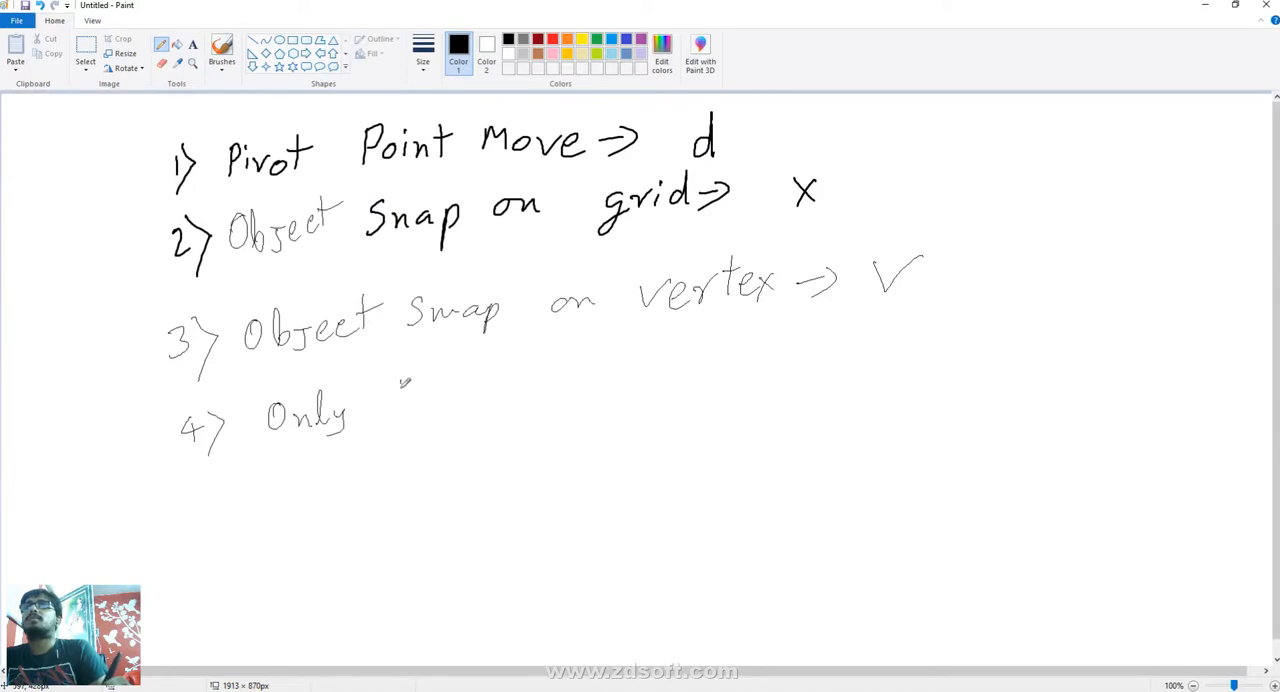
{"action": "mouse_move", "coordinate": [400, 378]}
{"action": "left_mouse_down"}
{"action": "mouse_move", "coordinate": [401, 410]}
{"action": "mouse_move", "coordinate": [403, 397]}
{"action": "mouse_move", "coordinate": [428, 404]}
{"action": "mouse_move", "coordinate": [470, 381]}
{"action": "mouse_move", "coordinate": [490, 398]}
{"action": "left_mouse_up"}
{"action": "left_click_drag", "start_coordinate": [480, 379], "coordinate": [497, 376]}
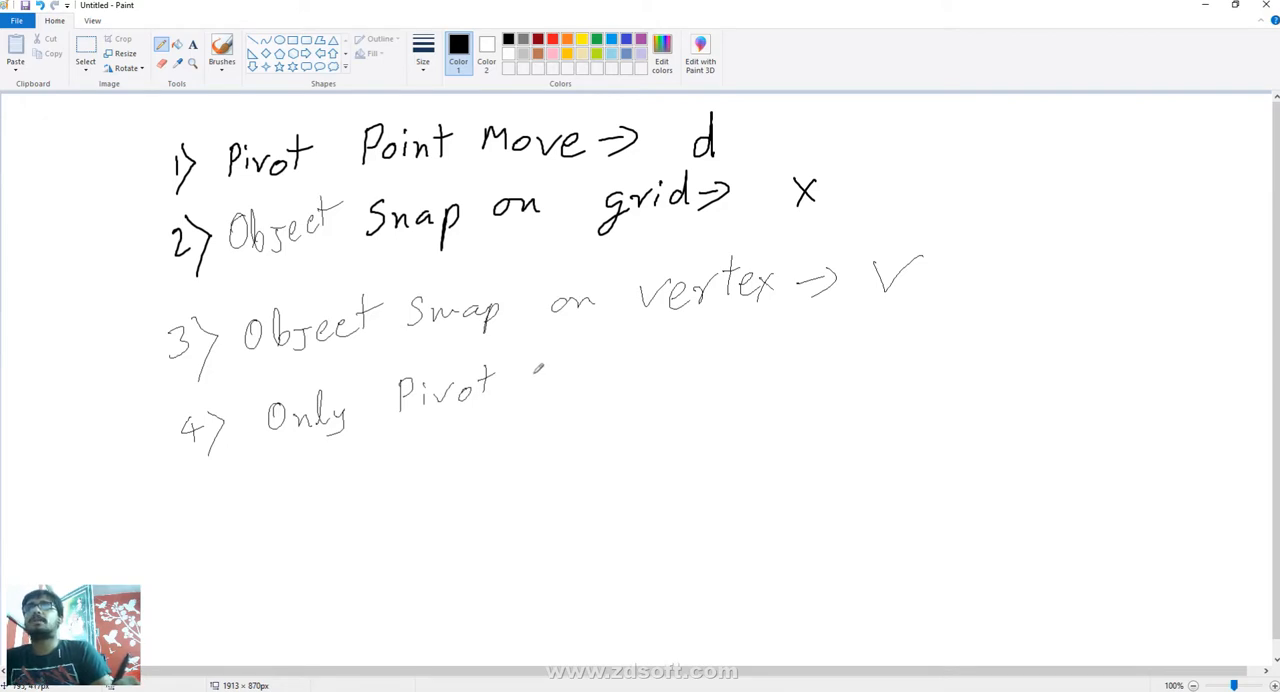
{"action": "mouse_move", "coordinate": [538, 368]}
{"action": "left_mouse_down"}
{"action": "mouse_move", "coordinate": [522, 396]}
{"action": "mouse_move", "coordinate": [598, 390]}
{"action": "mouse_move", "coordinate": [652, 366]}
{"action": "mouse_move", "coordinate": [727, 366]}
{"action": "mouse_move", "coordinate": [716, 394]}
{"action": "mouse_move", "coordinate": [768, 356]}
{"action": "mouse_move", "coordinate": [788, 372]}
{"action": "left_mouse_up"}
{"action": "left_click_drag", "start_coordinate": [792, 330], "coordinate": [796, 372]}
{"action": "mouse_move", "coordinate": [842, 326]}
{"action": "left_mouse_down"}
{"action": "mouse_move", "coordinate": [846, 362]}
{"action": "mouse_move", "coordinate": [936, 320]}
{"action": "mouse_move", "coordinate": [962, 346]}
{"action": "mouse_move", "coordinate": [984, 340]}
{"action": "mouse_move", "coordinate": [976, 354]}
{"action": "mouse_move", "coordinate": [1026, 322]}
{"action": "mouse_move", "coordinate": [1022, 342]}
{"action": "left_mouse_up"}
{"action": "mouse_move", "coordinate": [1044, 296]}
{"action": "left_mouse_down"}
{"action": "mouse_move", "coordinate": [1046, 338]}
{"action": "mouse_move", "coordinate": [1054, 316]}
{"action": "mouse_move", "coordinate": [1118, 320]}
{"action": "left_mouse_up"}
{"action": "left_click_drag", "start_coordinate": [1128, 294], "coordinate": [1126, 332]}
{"action": "left_click_drag", "start_coordinate": [1114, 312], "coordinate": [1240, 320]}
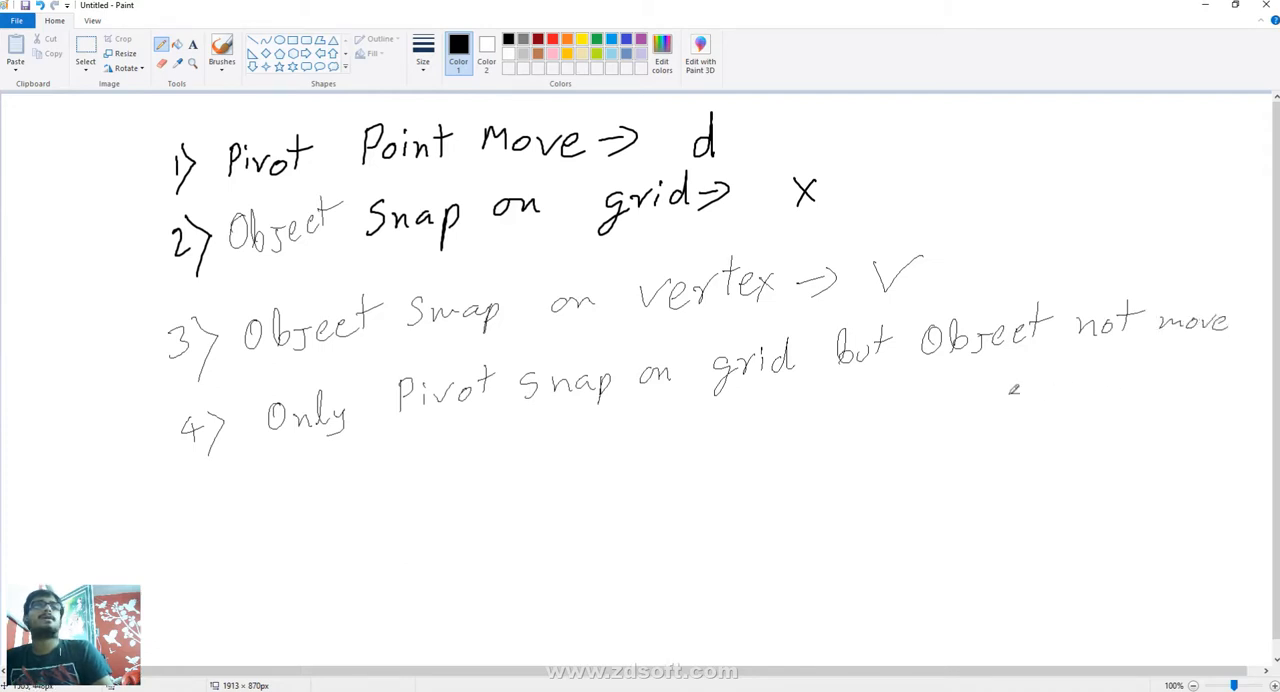
{"action": "left_click_drag", "start_coordinate": [1010, 394], "coordinate": [1036, 392]}
{"action": "left_click_drag", "start_coordinate": [1028, 384], "coordinate": [1030, 406]}
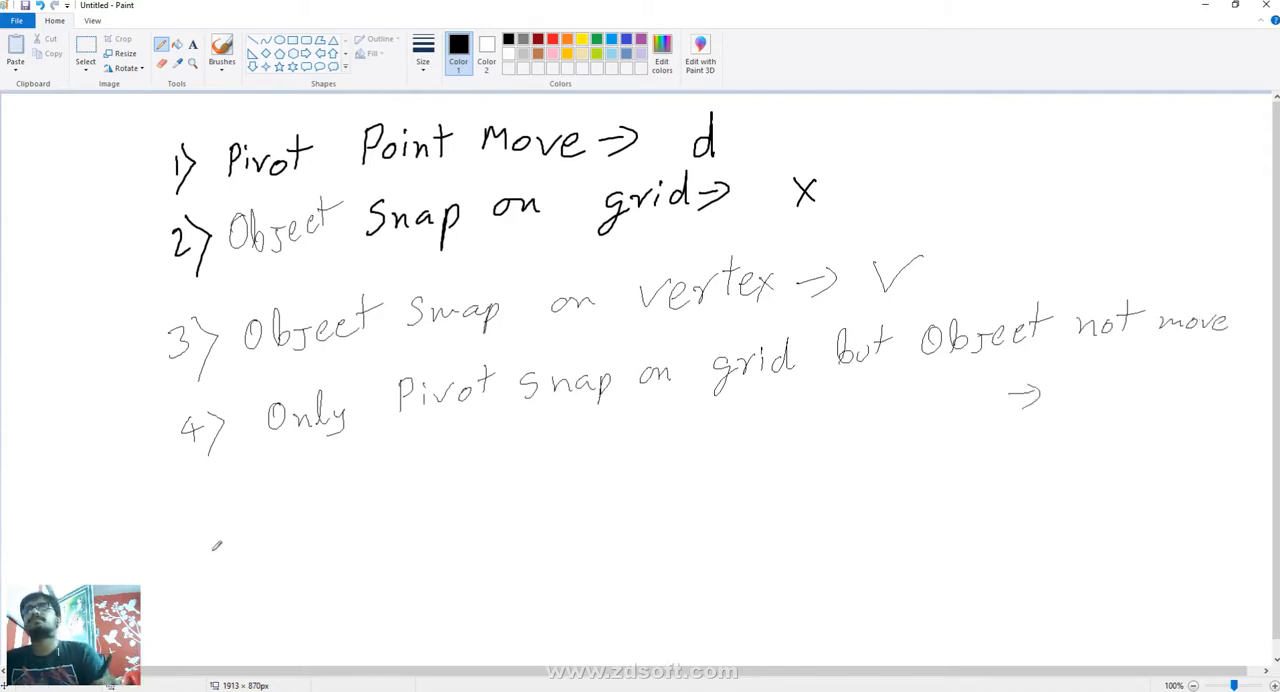
- Handwrite the fifth note, "5) Only Pivot snap on vertex but Object not move ->", below the fourth note
{"action": "mouse_move", "coordinate": [222, 528]}
{"action": "left_mouse_down"}
{"action": "mouse_move", "coordinate": [214, 562]}
{"action": "mouse_move", "coordinate": [230, 524]}
{"action": "left_mouse_up"}
{"action": "mouse_move", "coordinate": [238, 522]}
{"action": "left_mouse_down"}
{"action": "mouse_move", "coordinate": [252, 532]}
{"action": "mouse_move", "coordinate": [238, 588]}
{"action": "left_mouse_up"}
{"action": "mouse_move", "coordinate": [308, 528]}
{"action": "left_mouse_down"}
{"action": "mouse_move", "coordinate": [328, 522]}
{"action": "mouse_move", "coordinate": [356, 540]}
{"action": "mouse_move", "coordinate": [366, 530]}
{"action": "mouse_move", "coordinate": [350, 556]}
{"action": "left_mouse_up"}
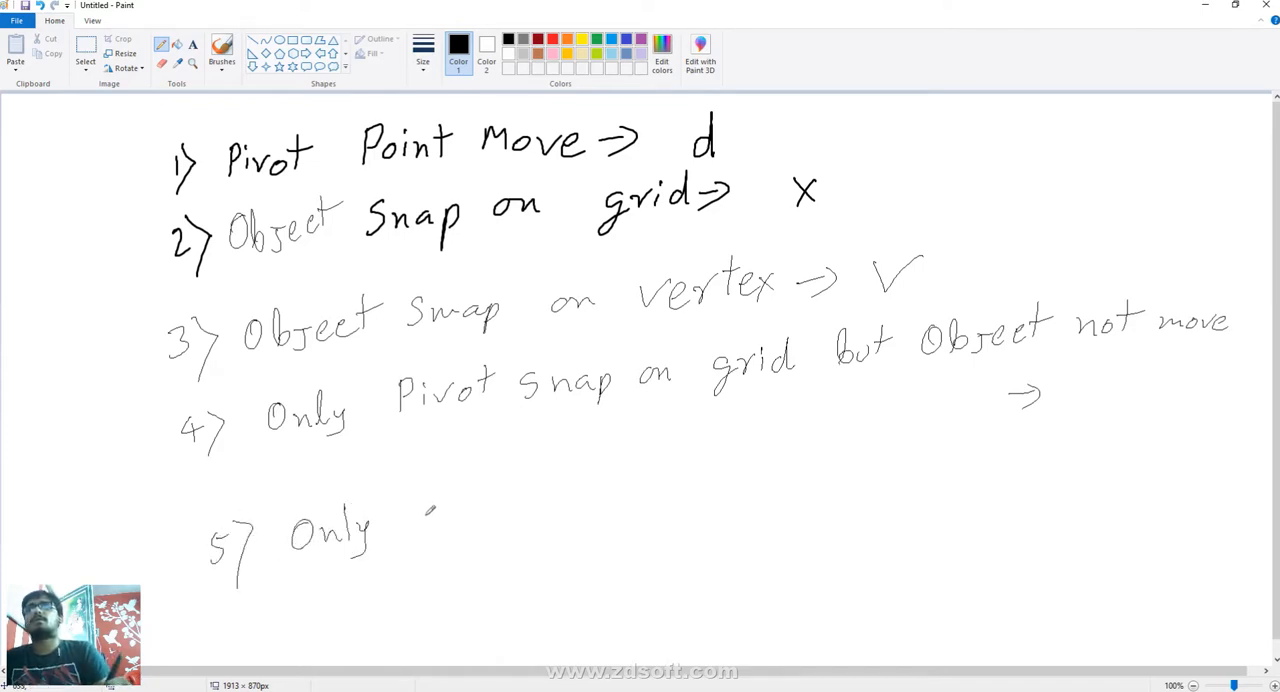
{"action": "mouse_move", "coordinate": [418, 506]}
{"action": "left_mouse_down"}
{"action": "mouse_move", "coordinate": [420, 542]}
{"action": "mouse_move", "coordinate": [430, 522]}
{"action": "mouse_move", "coordinate": [442, 540]}
{"action": "mouse_move", "coordinate": [460, 518]}
{"action": "left_mouse_up"}
{"action": "mouse_move", "coordinate": [462, 524]}
{"action": "left_mouse_down"}
{"action": "mouse_move", "coordinate": [479, 515]}
{"action": "mouse_move", "coordinate": [469, 521]}
{"action": "left_mouse_up"}
{"action": "mouse_move", "coordinate": [483, 502]}
{"action": "left_mouse_down"}
{"action": "mouse_move", "coordinate": [480, 527]}
{"action": "mouse_move", "coordinate": [491, 509]}
{"action": "mouse_move", "coordinate": [520, 527]}
{"action": "mouse_move", "coordinate": [588, 512]}
{"action": "mouse_move", "coordinate": [580, 538]}
{"action": "mouse_move", "coordinate": [584, 516]}
{"action": "mouse_move", "coordinate": [625, 507]}
{"action": "left_mouse_up"}
{"action": "left_click_drag", "start_coordinate": [640, 517], "coordinate": [760, 487]}
{"action": "mouse_move", "coordinate": [770, 474]}
{"action": "left_mouse_down"}
{"action": "mouse_move", "coordinate": [784, 470]}
{"action": "mouse_move", "coordinate": [778, 494]}
{"action": "left_mouse_up"}
{"action": "left_click_drag", "start_coordinate": [792, 478], "coordinate": [823, 490]}
{"action": "left_click_drag", "start_coordinate": [821, 475], "coordinate": [810, 495]}
{"action": "left_click_drag", "start_coordinate": [868, 447], "coordinate": [864, 478]}
{"action": "left_click_drag", "start_coordinate": [880, 464], "coordinate": [894, 468]}
{"action": "left_click_drag", "start_coordinate": [900, 447], "coordinate": [902, 480]}
{"action": "left_click_drag", "start_coordinate": [892, 462], "coordinate": [907, 460]}
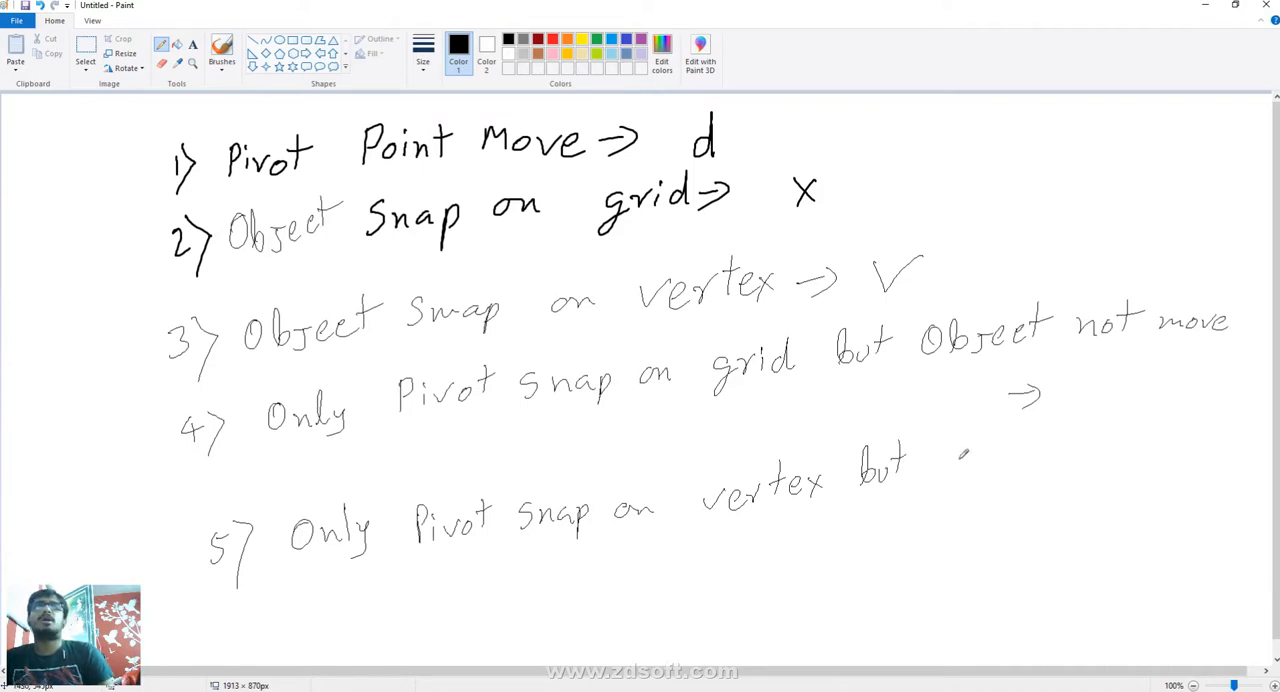
{"action": "mouse_move", "coordinate": [959, 451]}
{"action": "left_mouse_down"}
{"action": "mouse_move", "coordinate": [982, 474]}
{"action": "mouse_move", "coordinate": [1062, 464]}
{"action": "left_mouse_up"}
{"action": "mouse_move", "coordinate": [1066, 430]}
{"action": "left_mouse_down"}
{"action": "mouse_move", "coordinate": [1064, 462]}
{"action": "mouse_move", "coordinate": [1070, 446]}
{"action": "left_mouse_up"}
{"action": "mouse_move", "coordinate": [1102, 440]}
{"action": "left_mouse_down"}
{"action": "mouse_move", "coordinate": [1142, 436]}
{"action": "mouse_move", "coordinate": [1140, 452]}
{"action": "left_mouse_up"}
{"action": "mouse_move", "coordinate": [1150, 426]}
{"action": "left_mouse_down"}
{"action": "mouse_move", "coordinate": [1148, 450]}
{"action": "mouse_move", "coordinate": [1160, 434]}
{"action": "mouse_move", "coordinate": [1206, 432]}
{"action": "left_mouse_up"}
{"action": "left_click_drag", "start_coordinate": [1212, 436], "coordinate": [1258, 452]}
{"action": "mouse_move", "coordinate": [998, 528]}
{"action": "left_mouse_down"}
{"action": "mouse_move", "coordinate": [1024, 522]}
{"action": "mouse_move", "coordinate": [1010, 540]}
{"action": "left_mouse_up"}
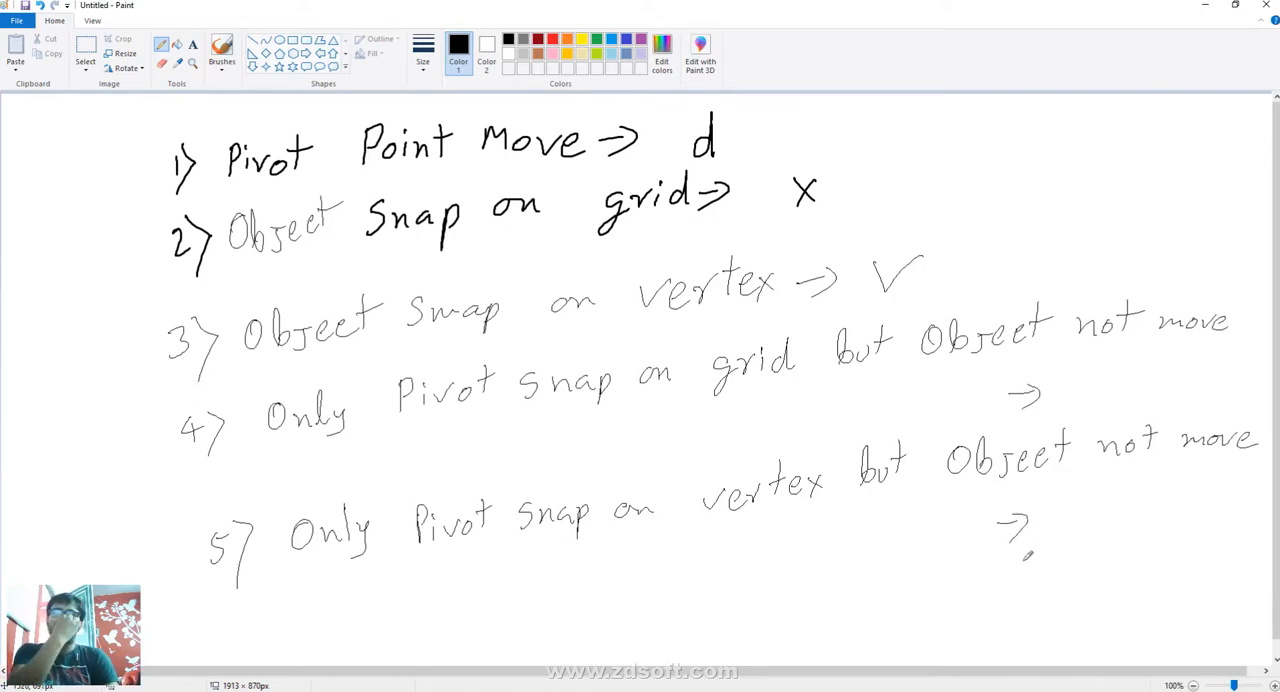
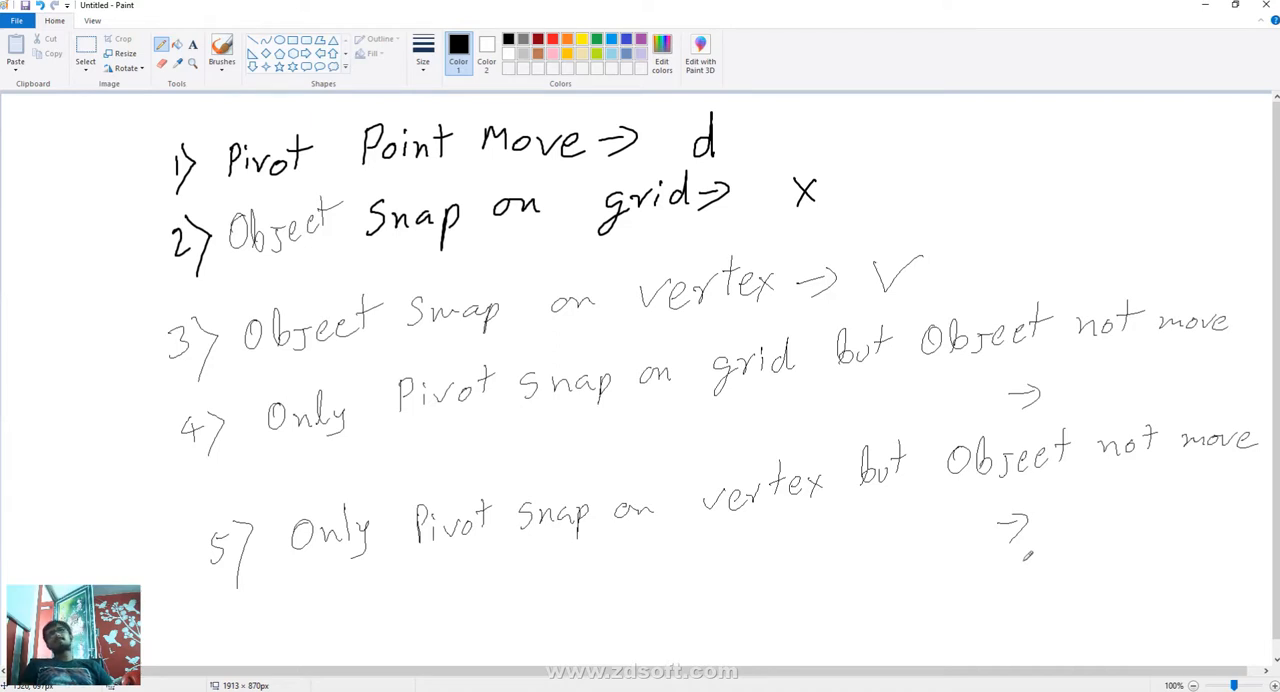
- Draw a brush loop around the first three handwritten notes
{"action": "left_click", "coordinate": [222, 50]}
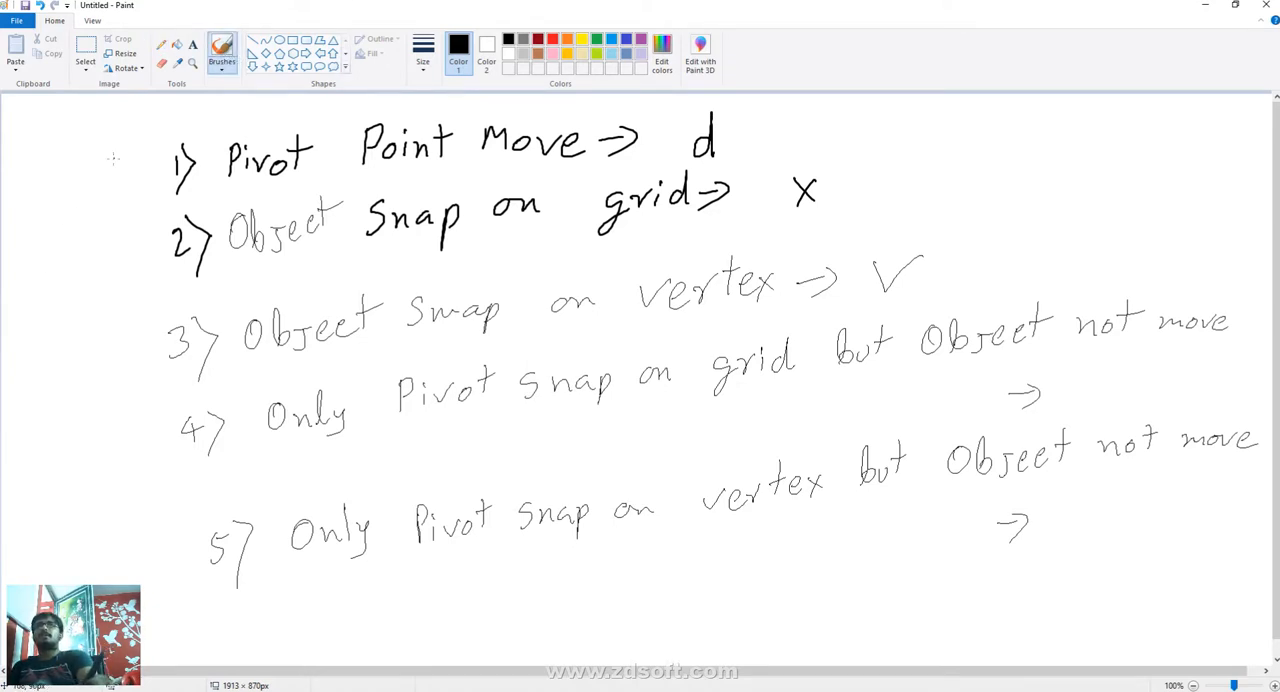
{"action": "mouse_move", "coordinate": [119, 150]}
{"action": "left_mouse_down"}
{"action": "mouse_move", "coordinate": [121, 346]}
{"action": "mouse_move", "coordinate": [212, 383]}
{"action": "mouse_move", "coordinate": [950, 300]}
{"action": "mouse_move", "coordinate": [944, 150]}
{"action": "mouse_move", "coordinate": [775, 91]}
{"action": "left_mouse_up"}
{"action": "mouse_move", "coordinate": [598, 92]}
{"action": "left_mouse_down"}
{"action": "mouse_move", "coordinate": [240, 120]}
{"action": "mouse_move", "coordinate": [136, 150]}
{"action": "mouse_move", "coordinate": [143, 168]}
{"action": "left_mouse_up"}
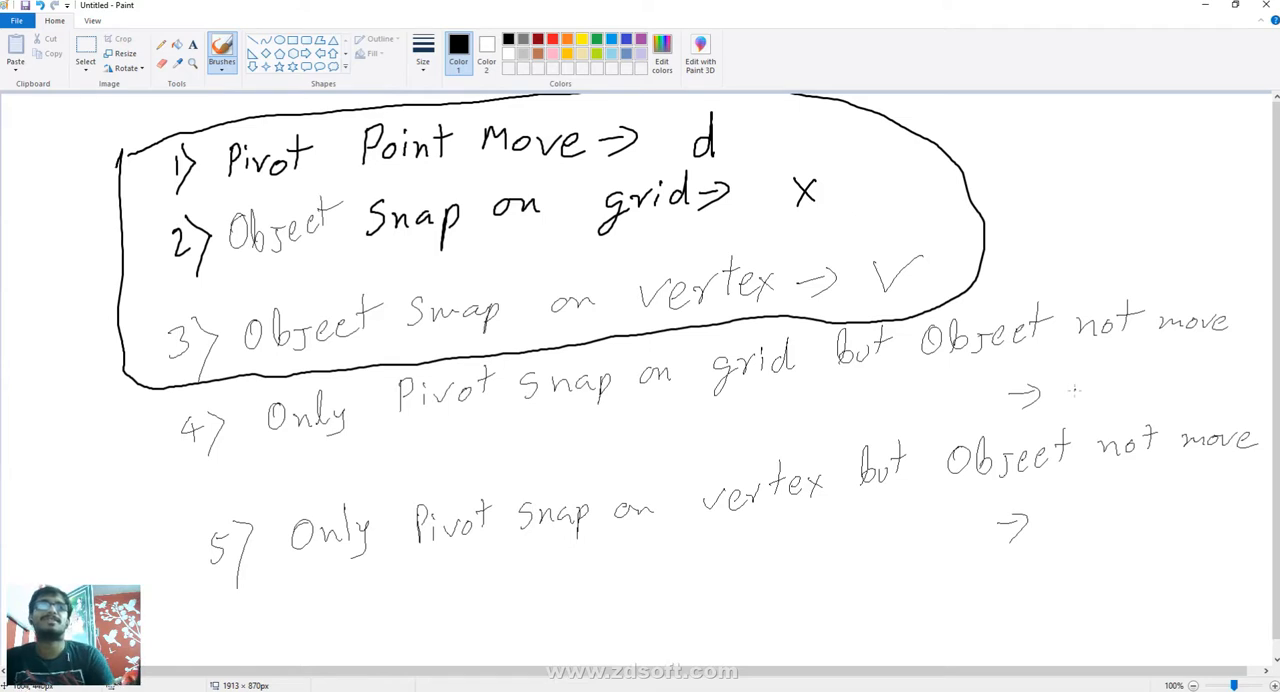
- Write "dx" with the brush after the fourth note's arrow and "dv" after the fifth note's arrow
{"action": "mouse_move", "coordinate": [1080, 380]}
{"action": "left_mouse_down"}
{"action": "mouse_move", "coordinate": [1082, 362]}
{"action": "mouse_move", "coordinate": [1084, 398]}
{"action": "mouse_move", "coordinate": [1112, 397]}
{"action": "left_mouse_up"}
{"action": "left_click_drag", "start_coordinate": [1112, 375], "coordinate": [1096, 403]}
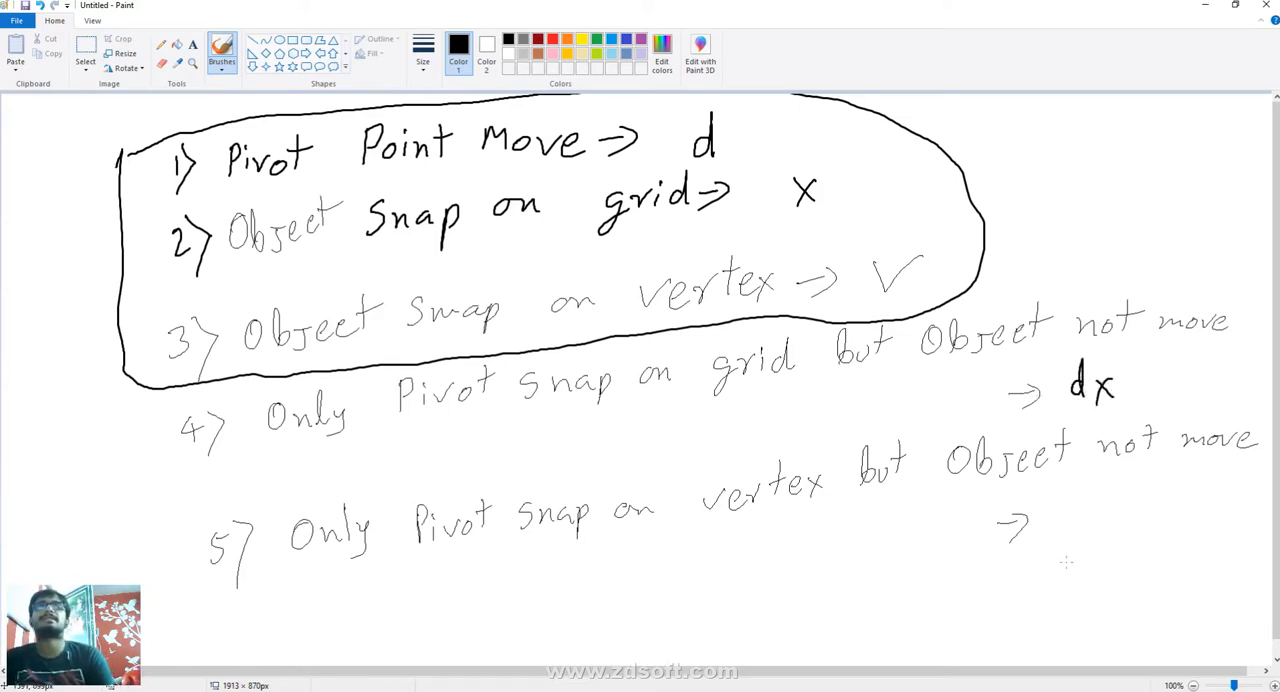
{"action": "mouse_move", "coordinate": [1086, 516]}
{"action": "left_mouse_down"}
{"action": "mouse_move", "coordinate": [1070, 526]}
{"action": "mouse_move", "coordinate": [1136, 497]}
{"action": "left_mouse_up"}
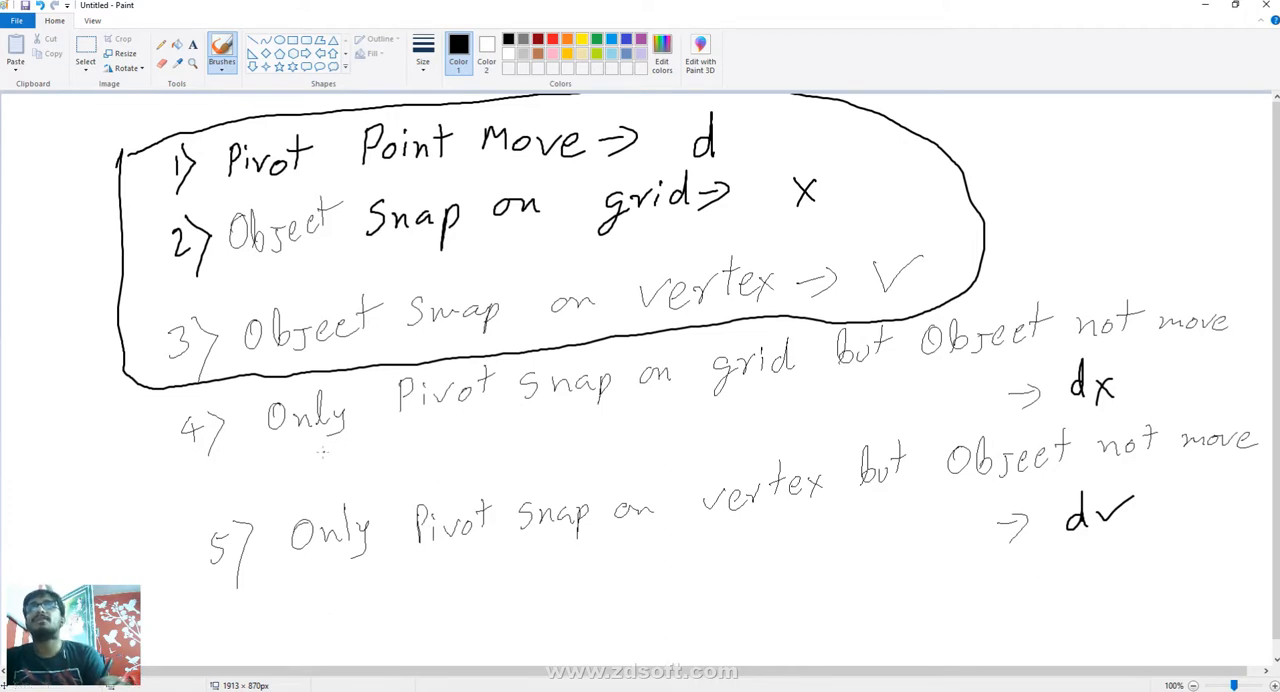
- Underline the grid-snap wording in the second and fourth notes and write "x" beneath the fourth note's underline
{"action": "left_click_drag", "start_coordinate": [314, 452], "coordinate": [588, 420]}
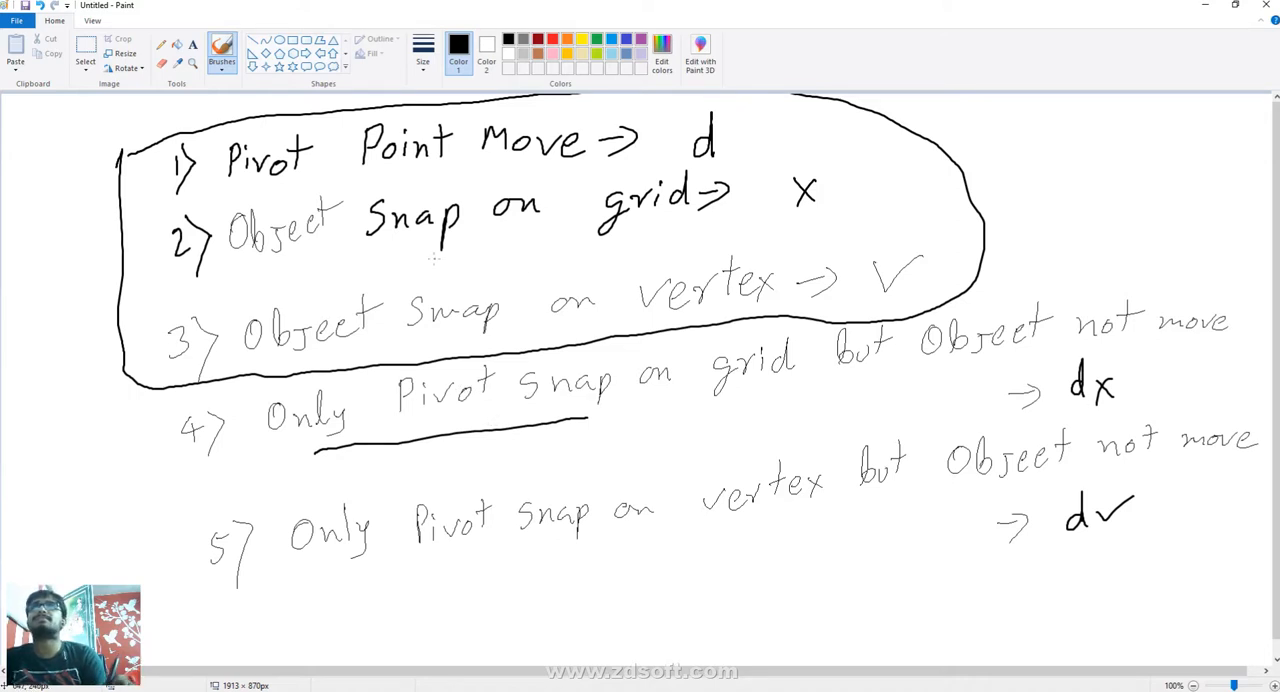
{"action": "left_click_drag", "start_coordinate": [421, 260], "coordinate": [688, 251]}
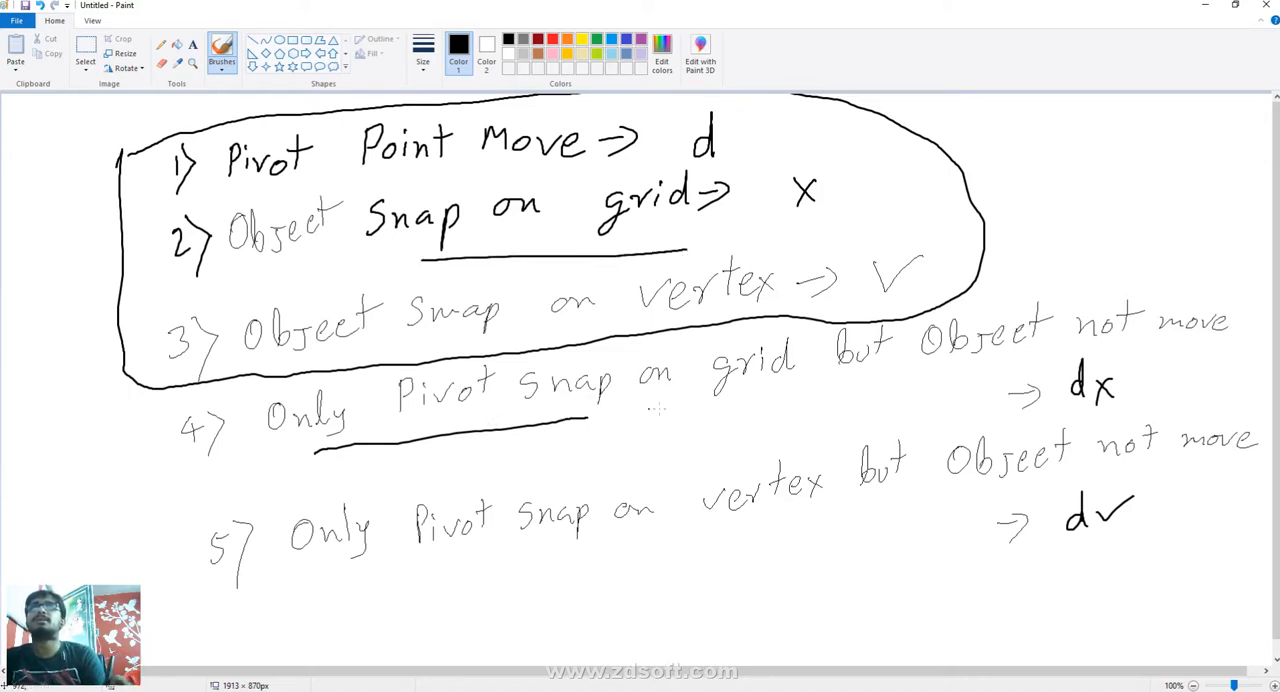
{"action": "mouse_move", "coordinate": [808, 394]}
{"action": "left_mouse_down"}
{"action": "mouse_move", "coordinate": [586, 418]}
{"action": "mouse_move", "coordinate": [634, 442]}
{"action": "left_mouse_up"}
{"action": "left_click_drag", "start_coordinate": [632, 420], "coordinate": [612, 450]}
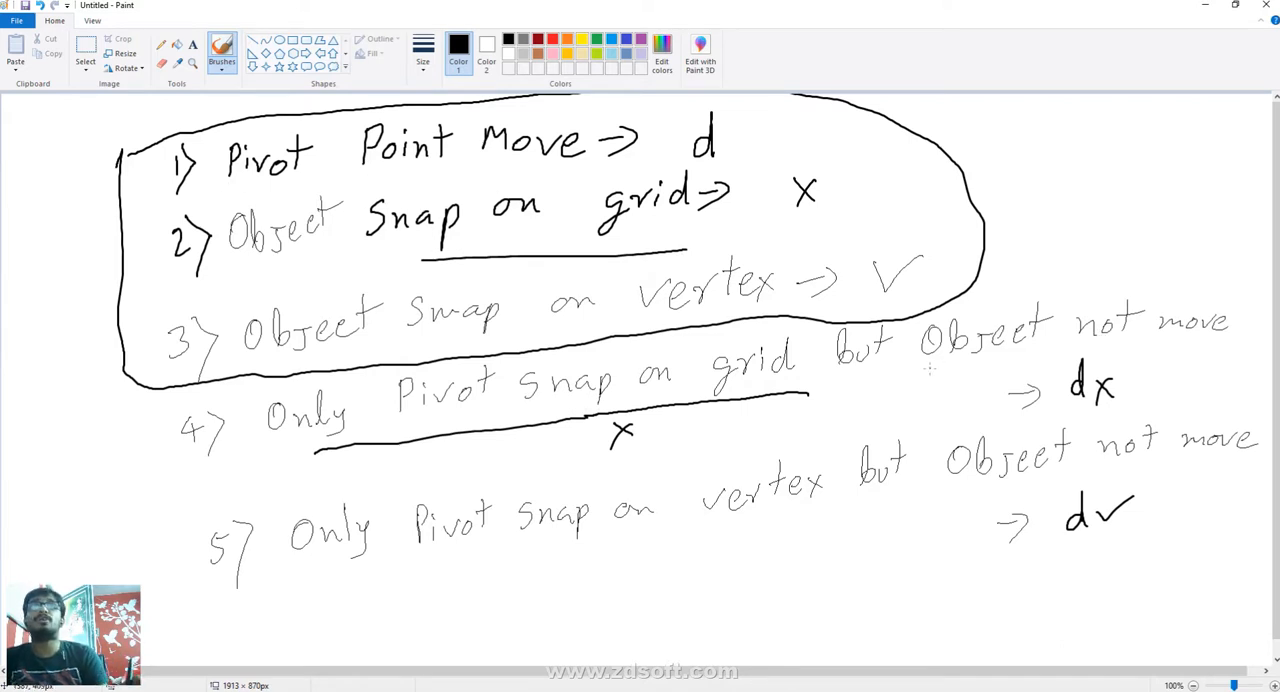
- Underline "Object not move" in the fourth note, write "d" beneath it, and circle "dx"
{"action": "left_click_drag", "start_coordinate": [928, 368], "coordinate": [1228, 351]}
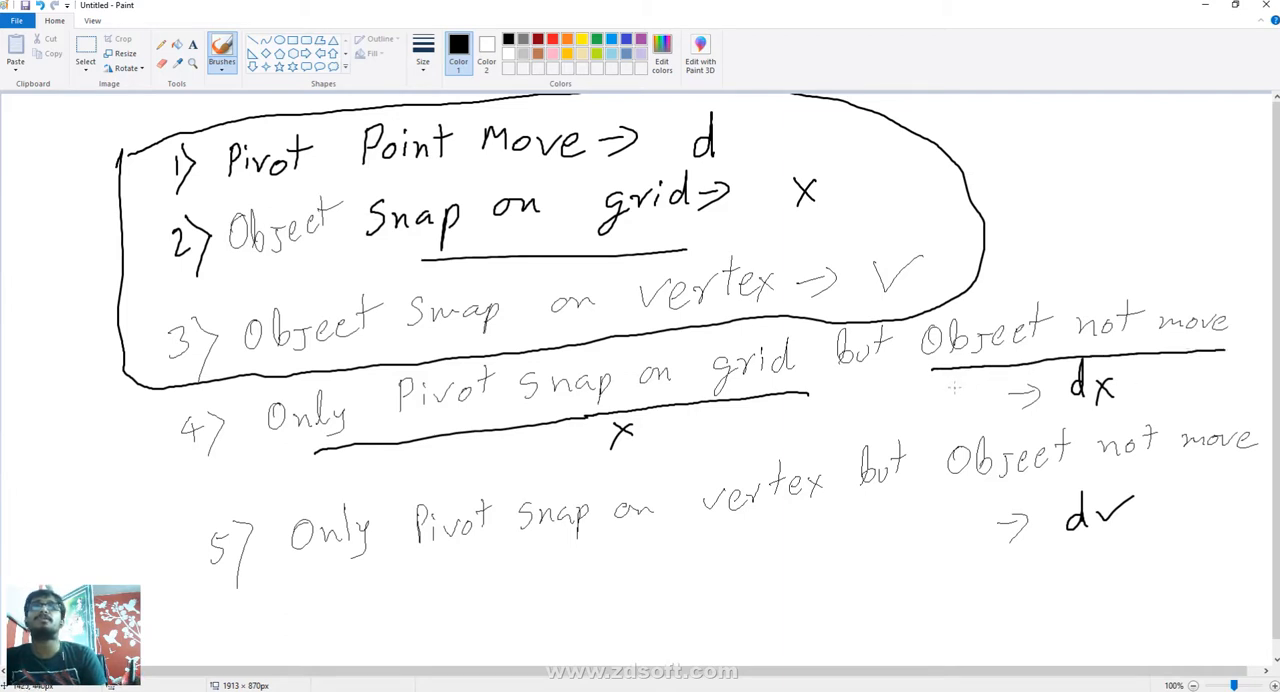
{"action": "mouse_move", "coordinate": [960, 382]}
{"action": "left_mouse_down"}
{"action": "mouse_move", "coordinate": [962, 370]}
{"action": "mouse_move", "coordinate": [958, 404]}
{"action": "left_mouse_up"}
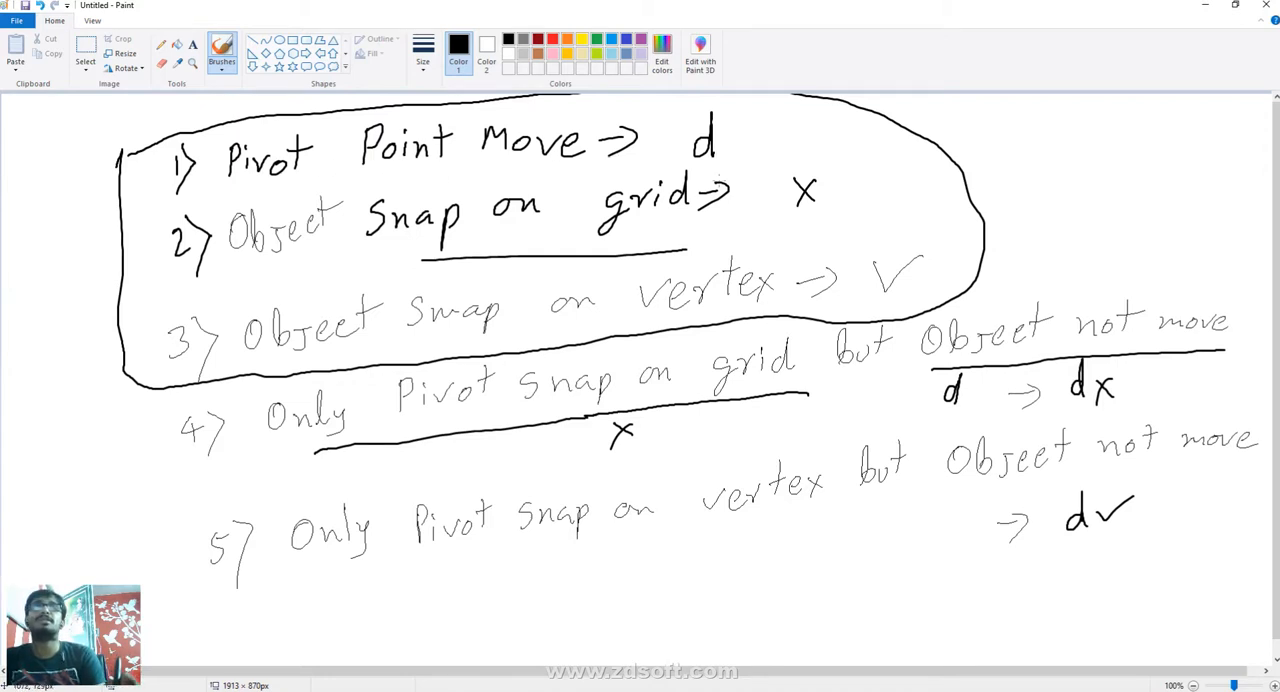
{"action": "mouse_move", "coordinate": [1146, 371]}
{"action": "left_mouse_down"}
{"action": "mouse_move", "coordinate": [1108, 348]}
{"action": "mouse_move", "coordinate": [1056, 388]}
{"action": "mouse_move", "coordinate": [1134, 406]}
{"action": "mouse_move", "coordinate": [1142, 366]}
{"action": "left_mouse_up"}
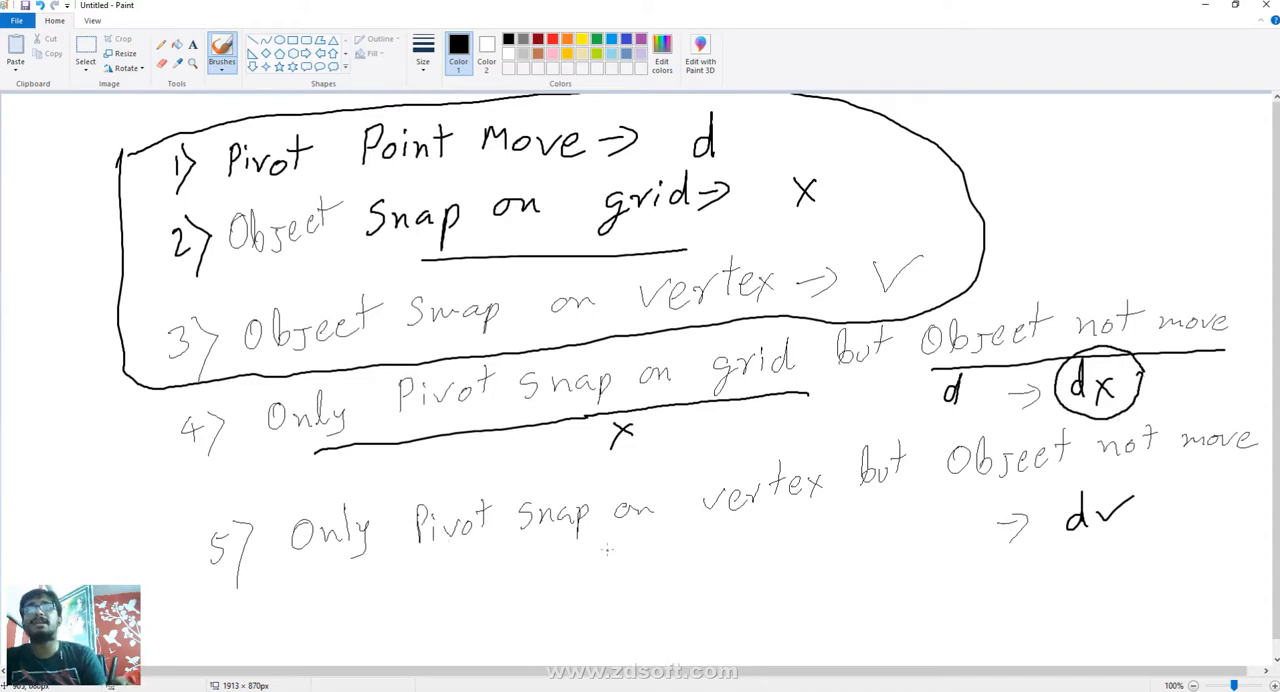
- Write "v" and "d" beneath the matching words of the fifth note and circle "dv"
{"action": "left_click_drag", "start_coordinate": [606, 546], "coordinate": [636, 545]}
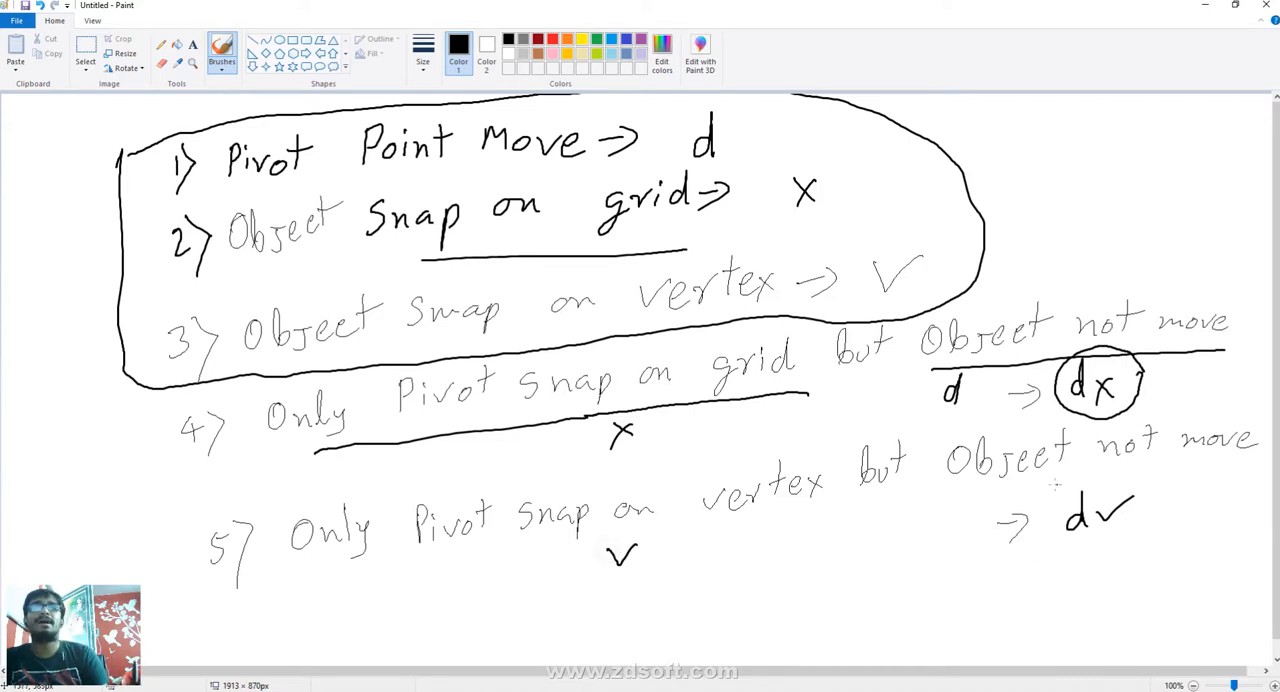
{"action": "mouse_move", "coordinate": [985, 486]}
{"action": "left_mouse_down"}
{"action": "mouse_move", "coordinate": [1070, 528]}
{"action": "mouse_move", "coordinate": [1072, 481]}
{"action": "left_mouse_up"}
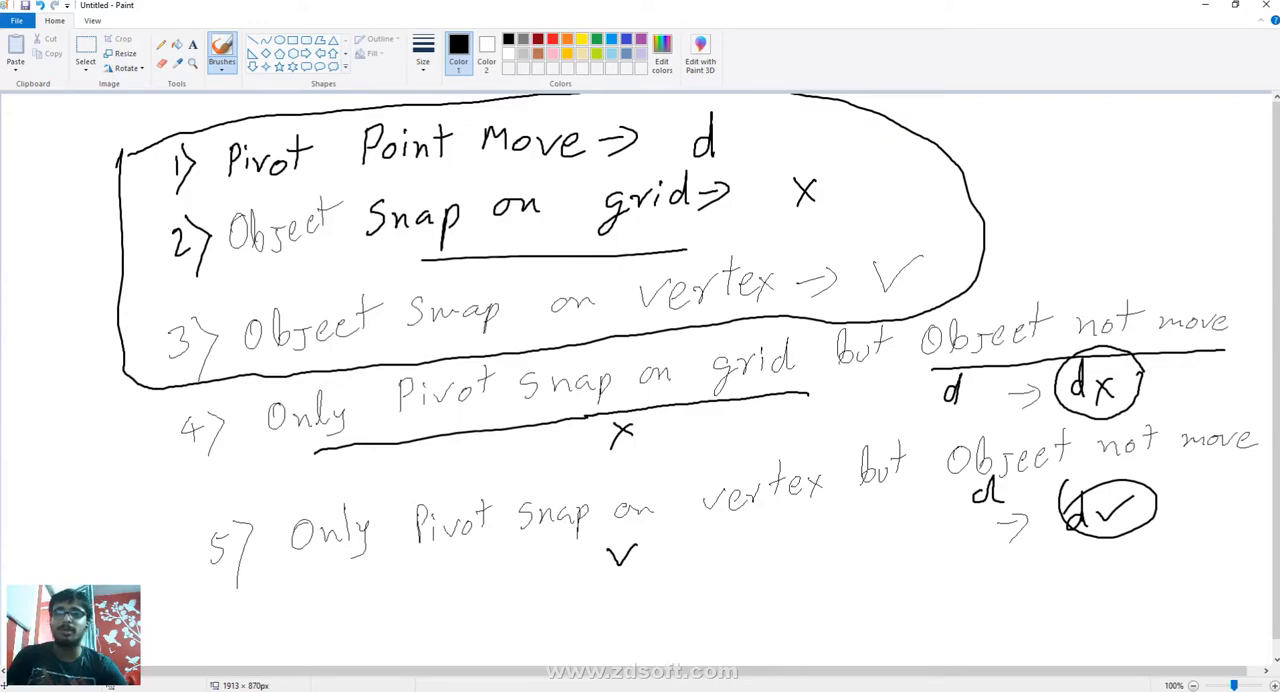
- Switch to Maya and snap only the box's pivot to the grid's near corner, leaving the box in place
{"action": "left_click", "coordinate": [693, 650]}
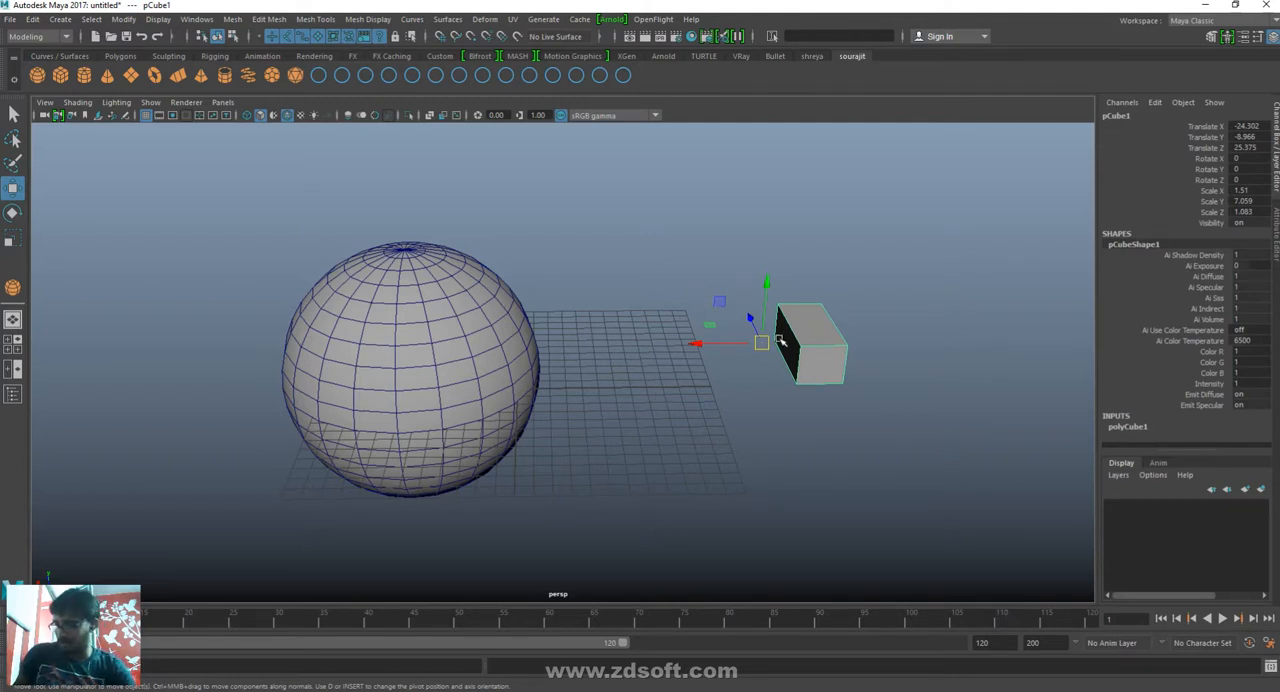
{"action": "key", "text": "Insert"}
{"action": "key", "text": "x"}
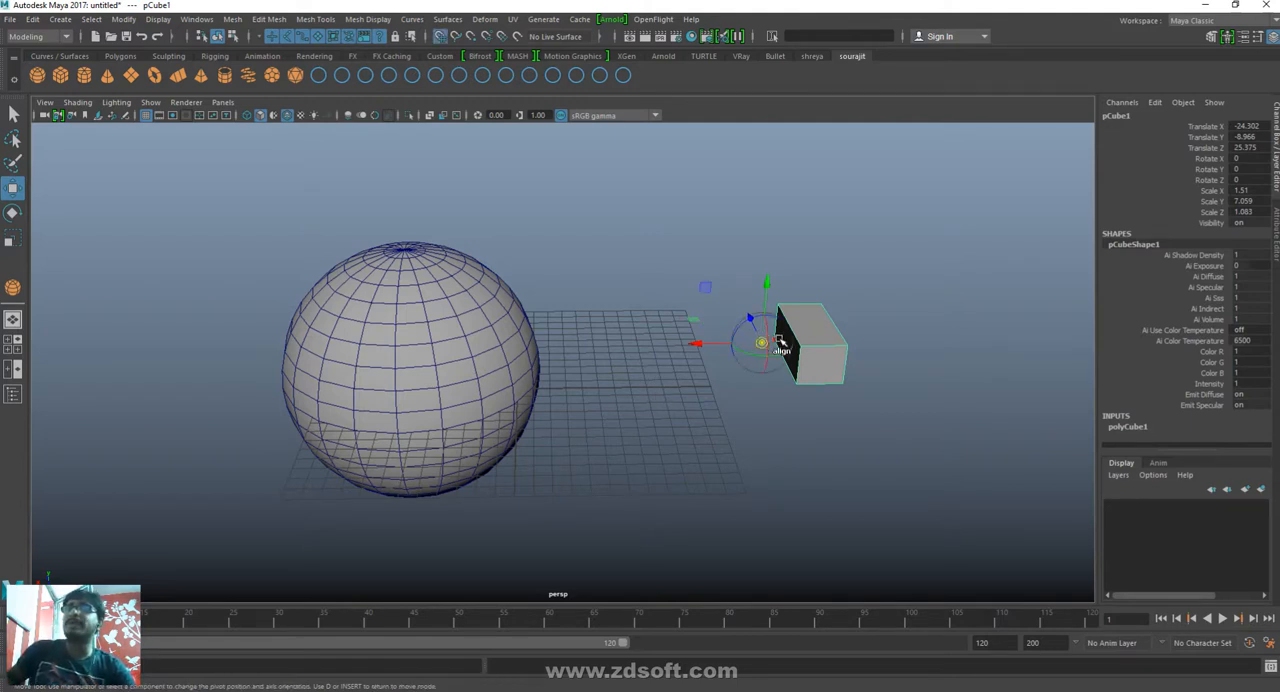
{"action": "middle_click_drag", "start_coordinate": [908, 450], "coordinate": [727, 493]}
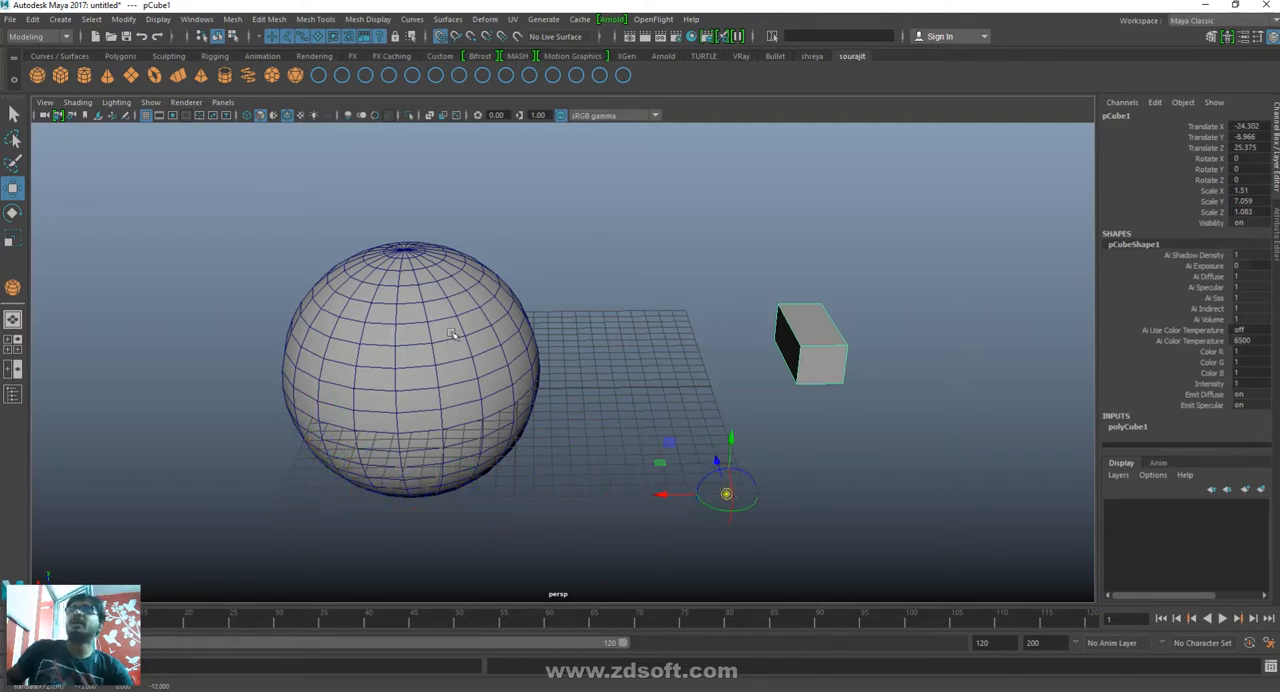
- Snap only the box's pivot to a vertex on the sphere, without moving the box
{"action": "key", "text": "d"}
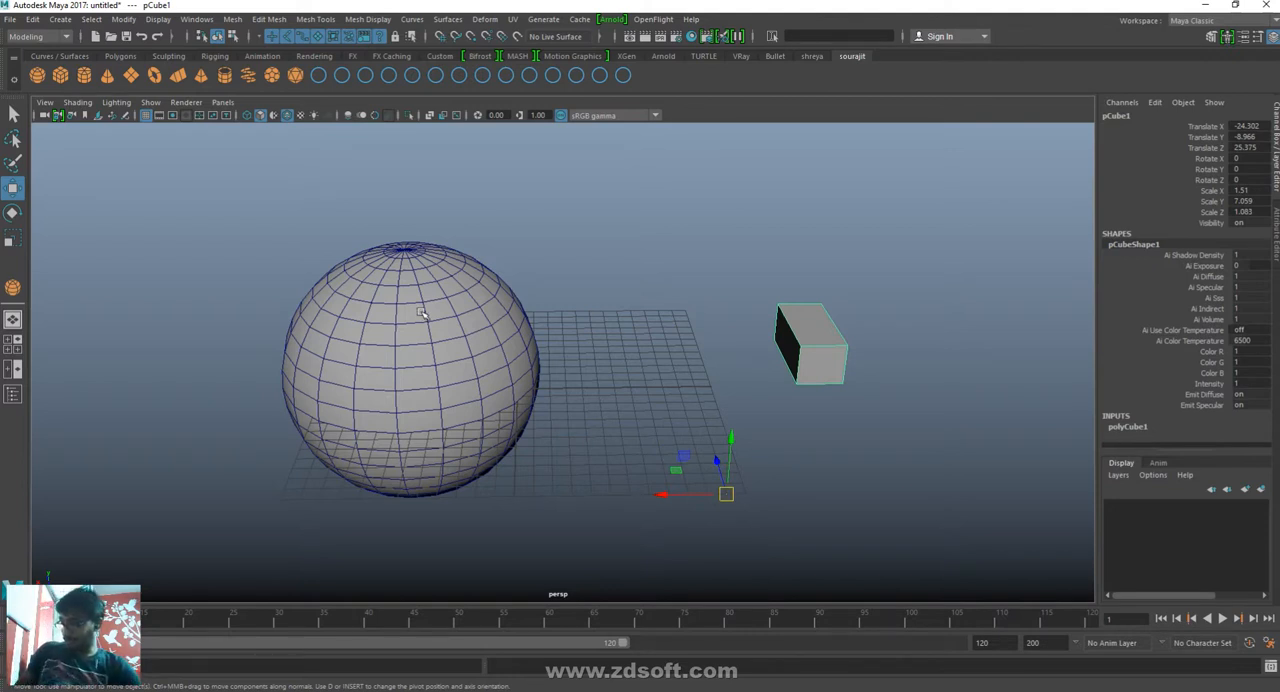
{"action": "key", "text": "d"}
{"action": "key", "text": "d"}
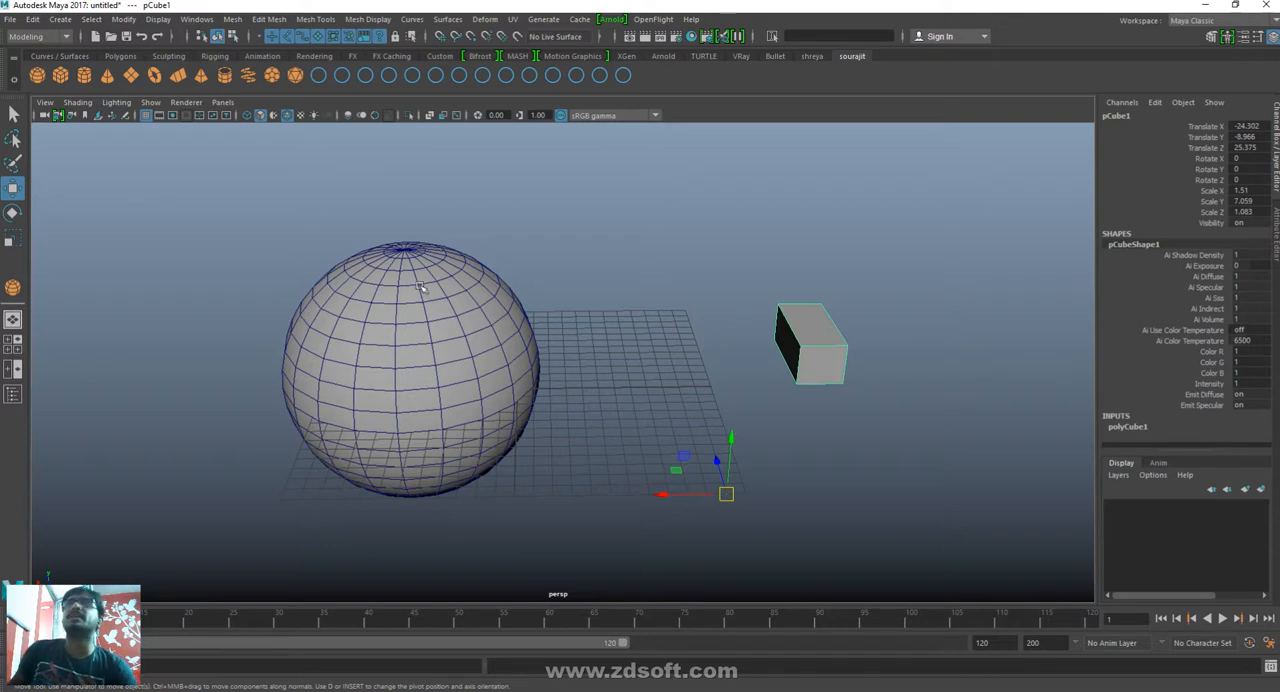
{"action": "key", "text": "d"}
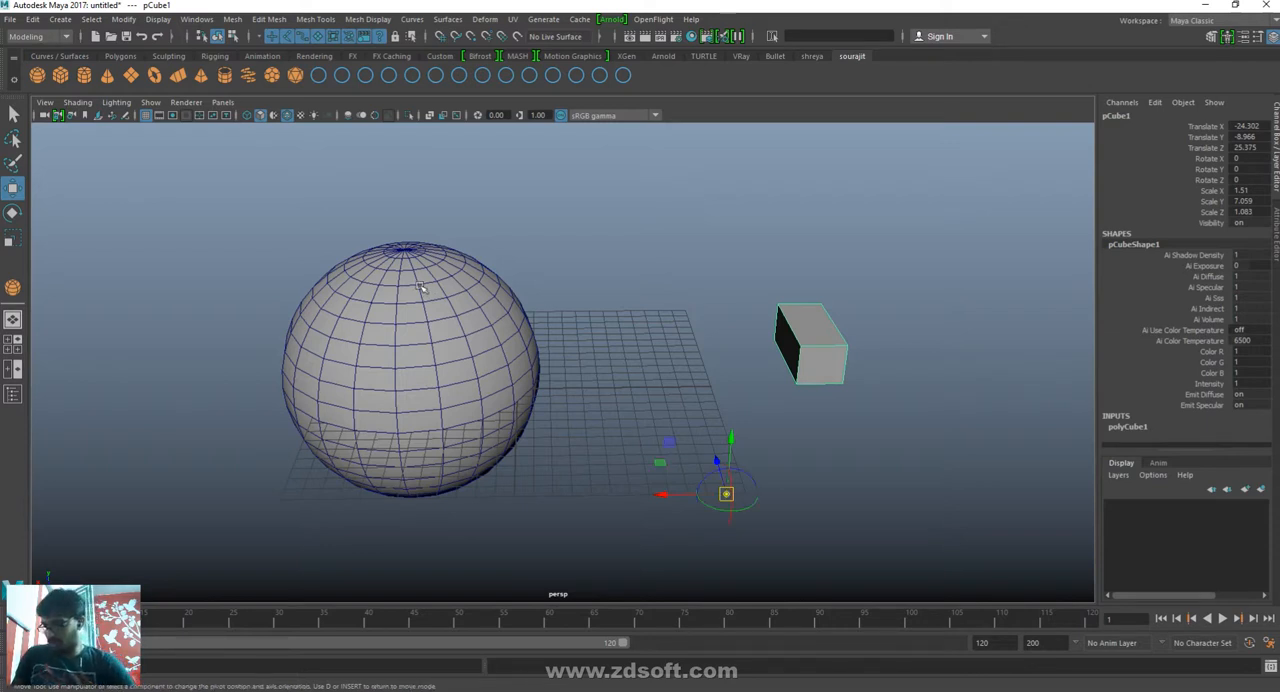
{"action": "key", "text": "v"}
{"action": "middle_click_drag", "start_coordinate": [495, 372], "coordinate": [425, 338]}
- Select both the sphere and the box and delete them from the scene
{"action": "key", "text": "ctrl+shift+a"}
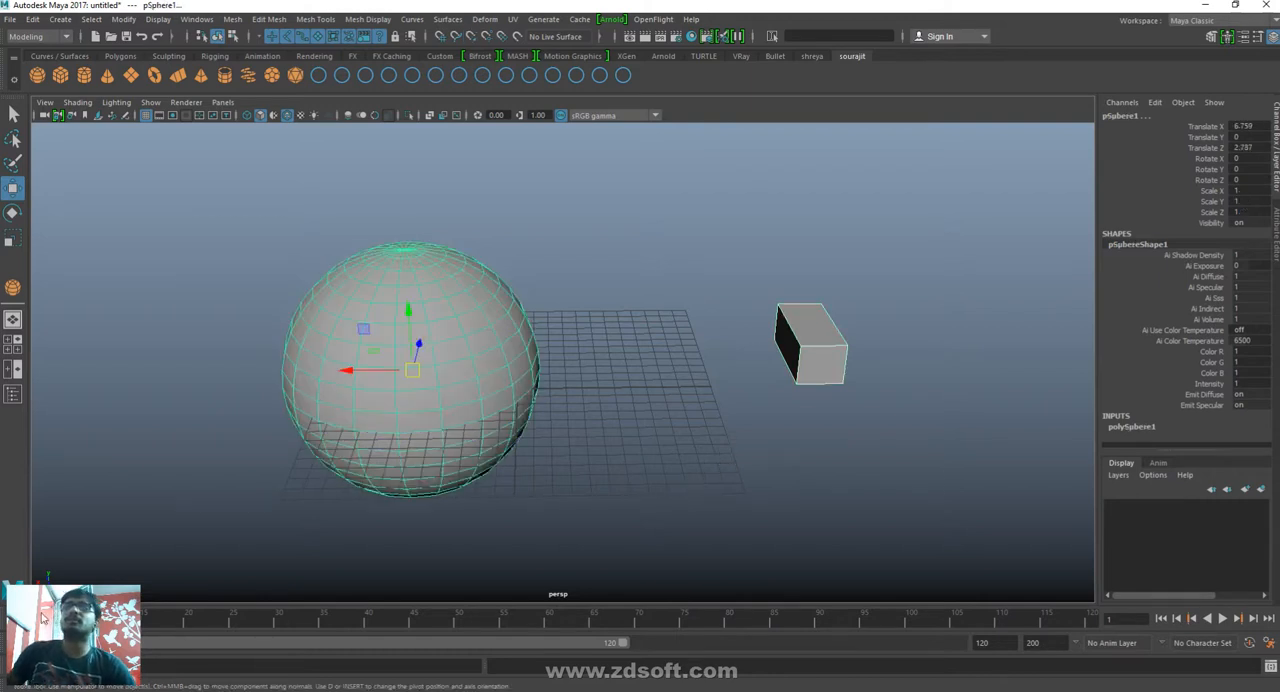
{"action": "key", "text": "Delete"}
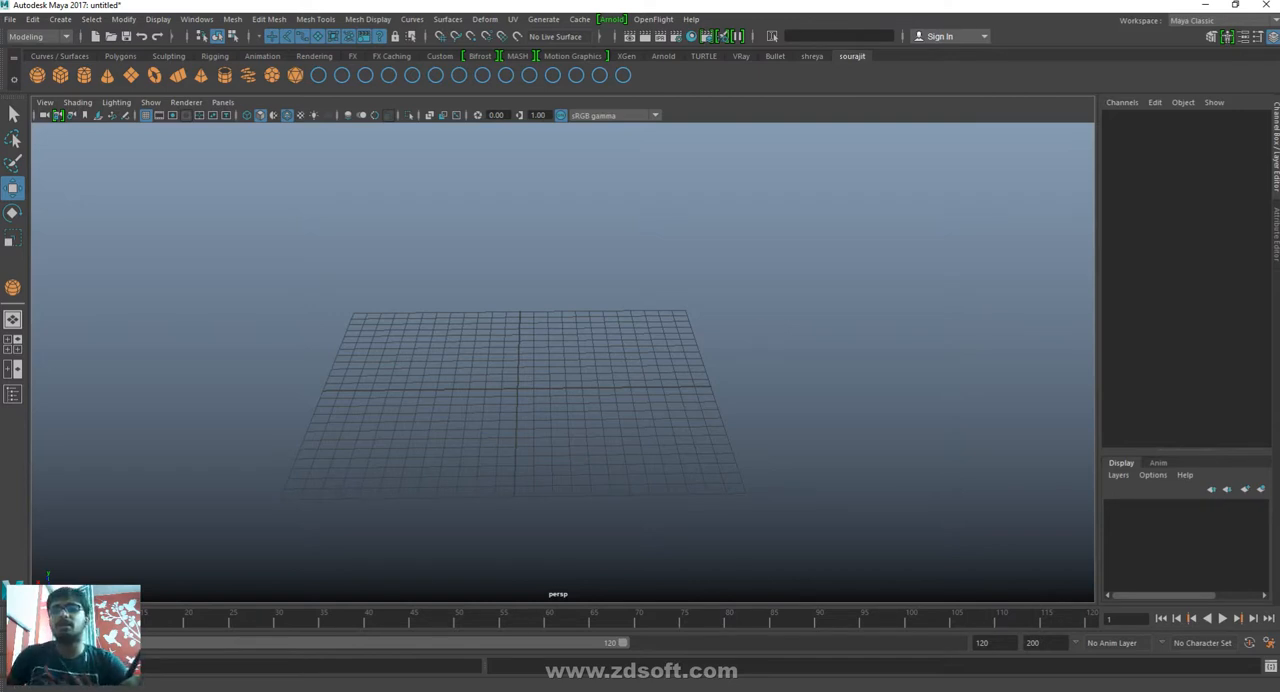
- Switch to Paint and start a new blank canvas, discarding the handwritten notes without saving
{"action": "key", "text": "alt+Tab"}
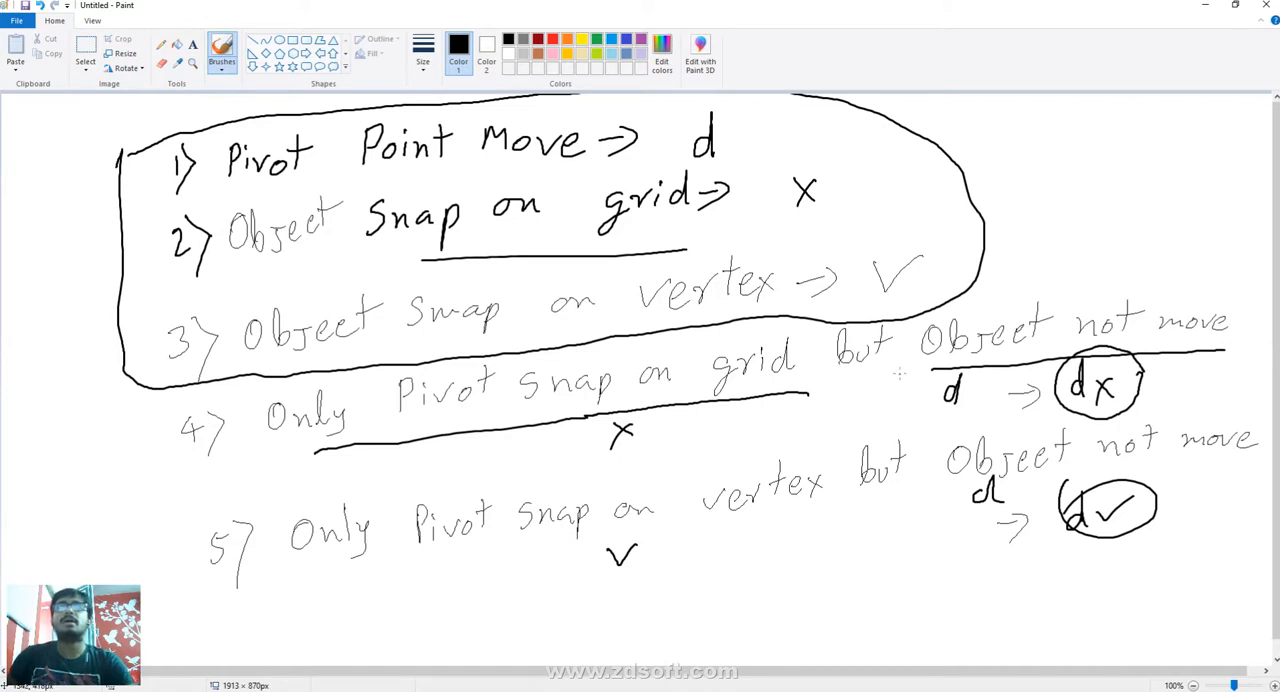
{"action": "key", "text": "alt+F4"}
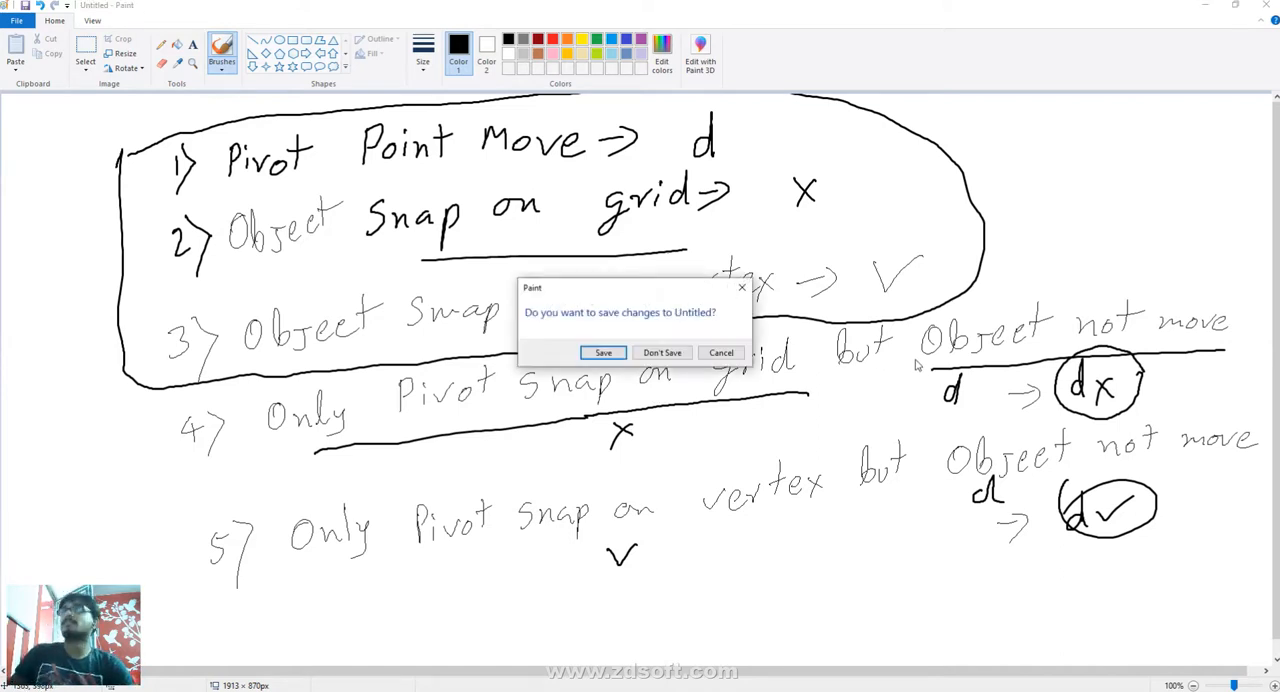
{"action": "left_click", "coordinate": [742, 288]}
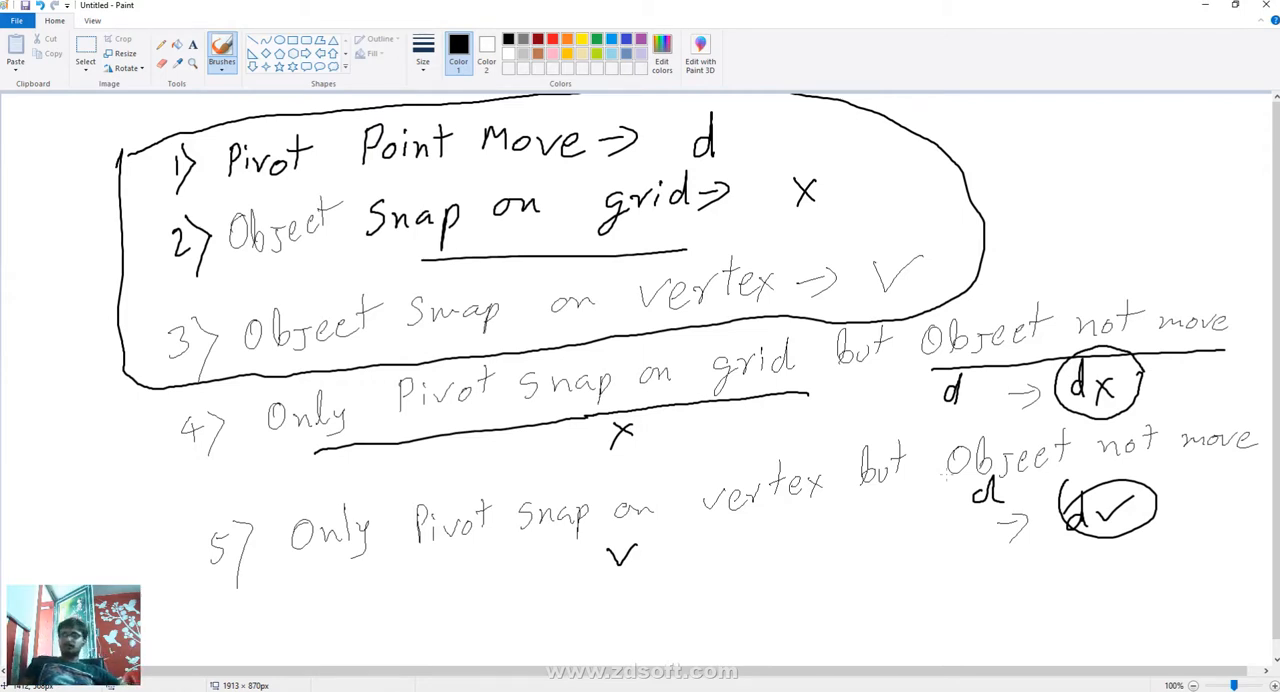
{"action": "key", "text": "ctrl+n"}
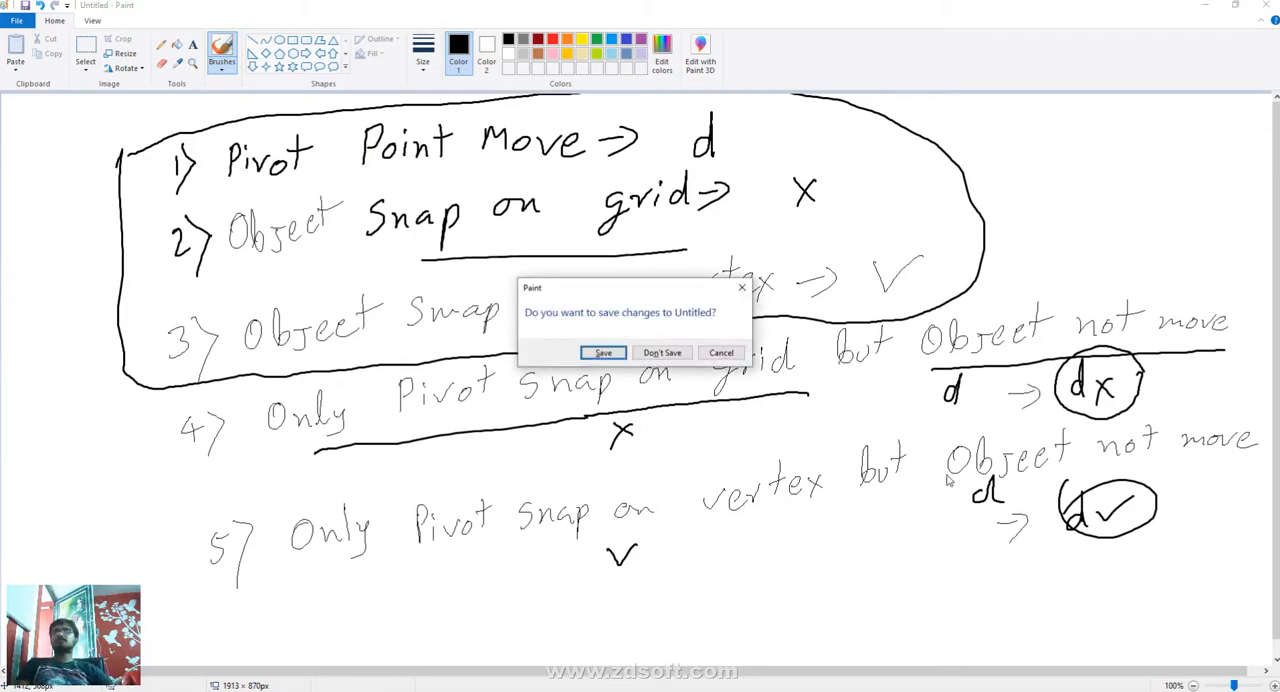
{"action": "key", "text": "Tab"}
{"action": "key", "text": "Return"}
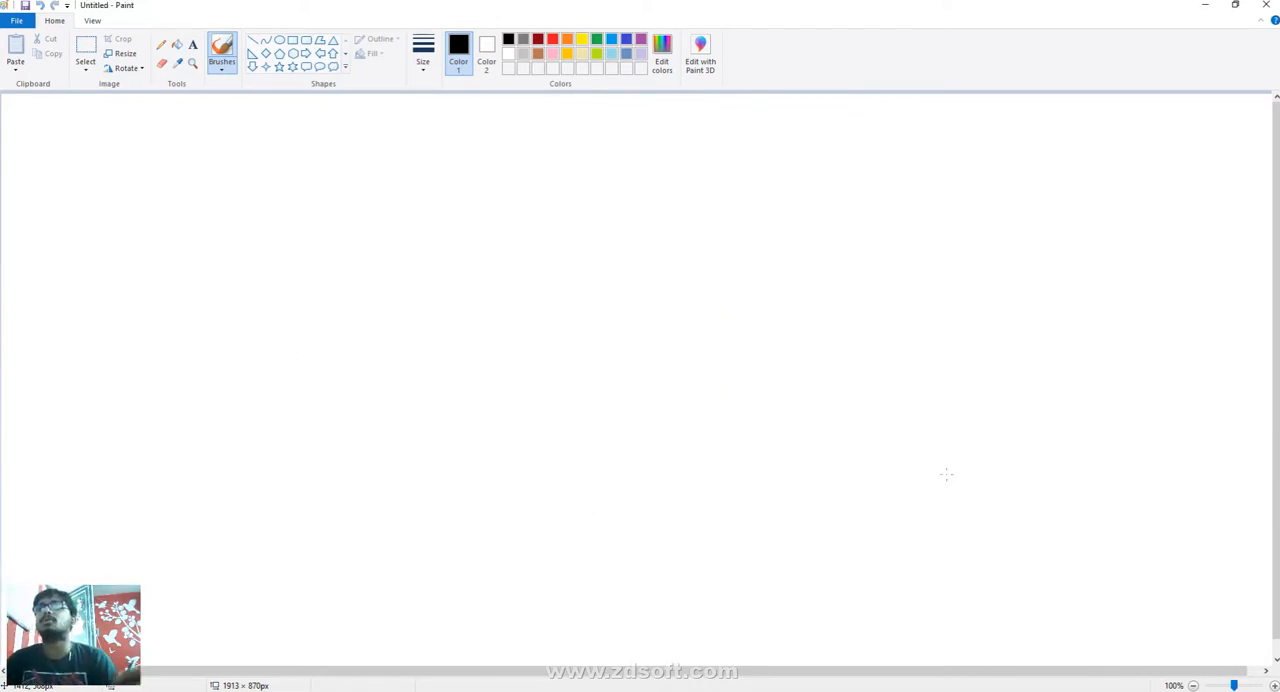
- Return to Maya and draw a flat polygon cube about 3 units wide near the centre of the grid
{"action": "left_click", "coordinate": [1205, 5]}
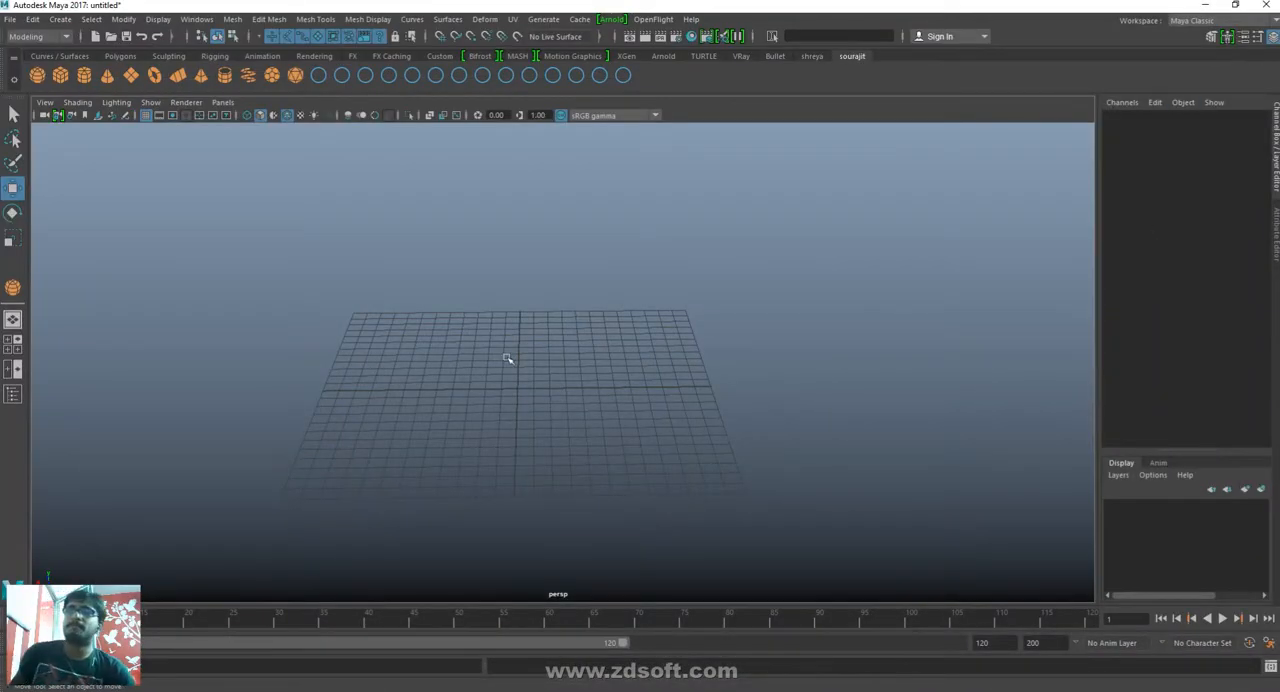
{"action": "key", "text": "y"}
{"action": "left_click_drag", "start_coordinate": [508, 357], "coordinate": [556, 415]}
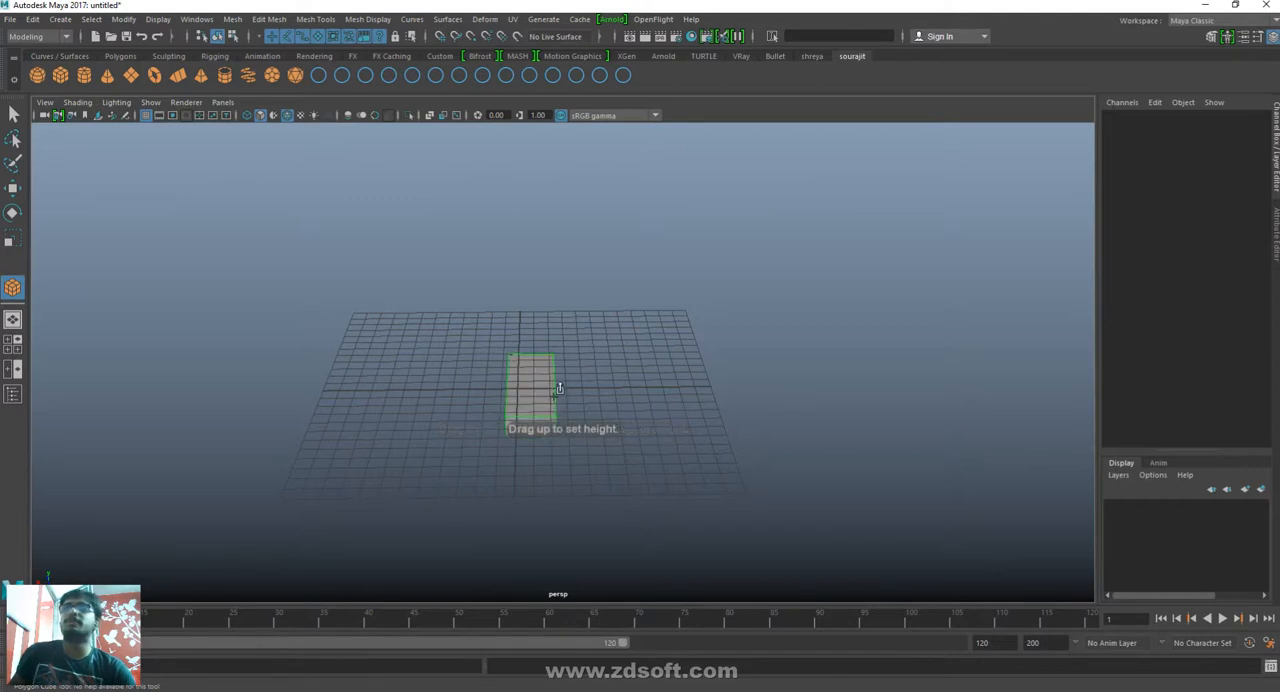
{"action": "left_click_drag", "start_coordinate": [554, 366], "coordinate": [555, 371]}
{"action": "key", "text": "w"}
{"action": "mouse_move", "coordinate": [688, 508]}
{"action": "left_mouse_down", "text": "alt"}
{"action": "mouse_move", "coordinate": [694, 477]}
{"action": "mouse_move", "coordinate": [687, 494]}
{"action": "mouse_move", "coordinate": [706, 511]}
{"action": "mouse_move", "coordinate": [637, 506]}
{"action": "mouse_move", "coordinate": [674, 494]}
{"action": "left_mouse_up", "text": "alt"}
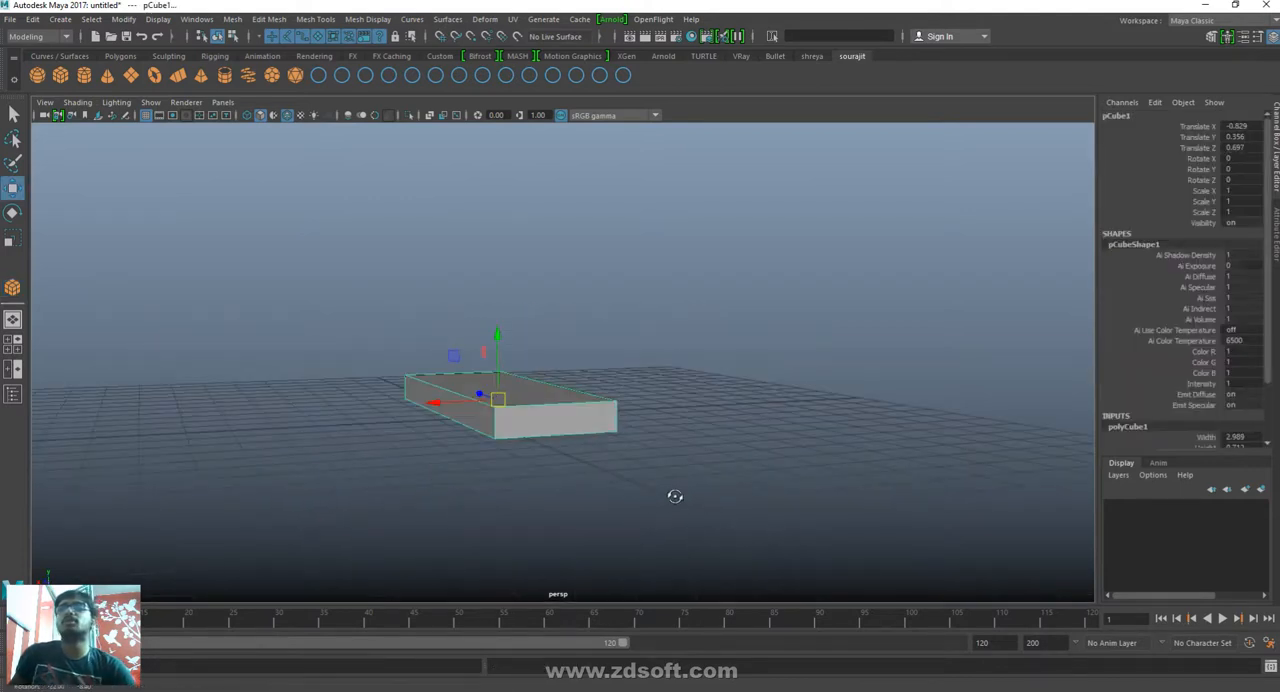
{"action": "left_click_drag", "start_coordinate": [649, 443], "coordinate": [643, 443], "text": "alt"}
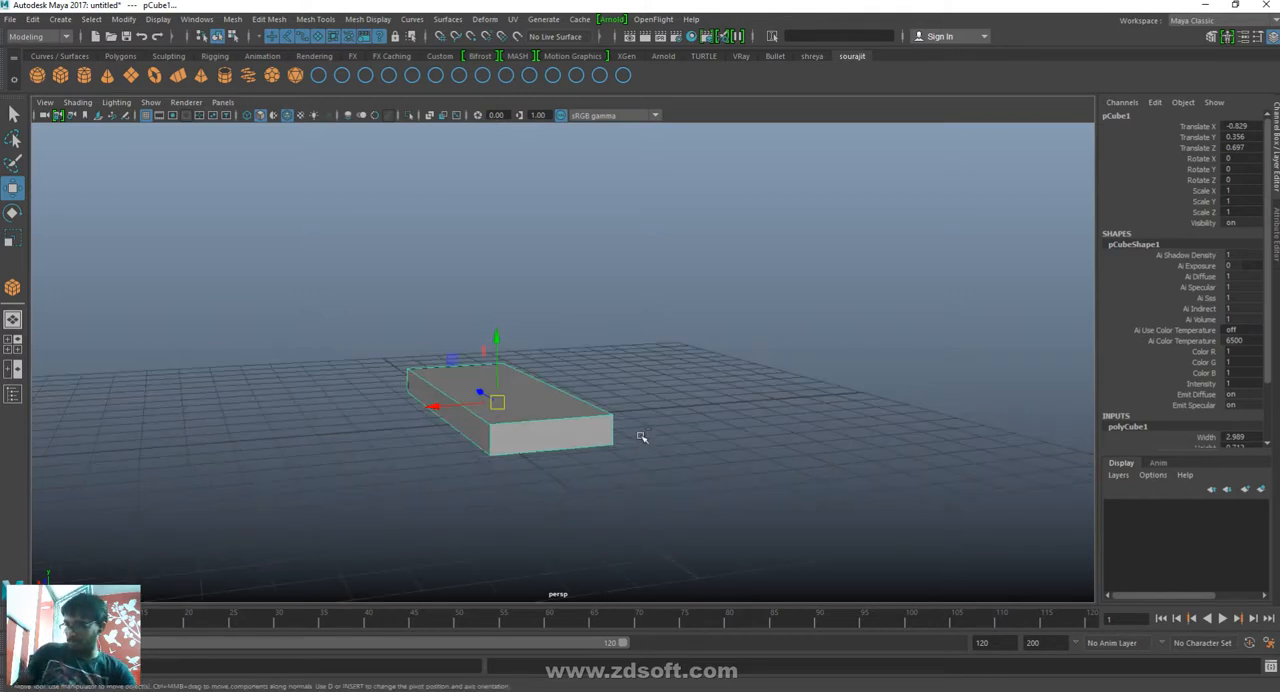
- Duplicate the flat box and move the copy sideways and up as a second stair step, to about X -3.647, Y 1.322
{"action": "key", "text": "ctrl+d"}
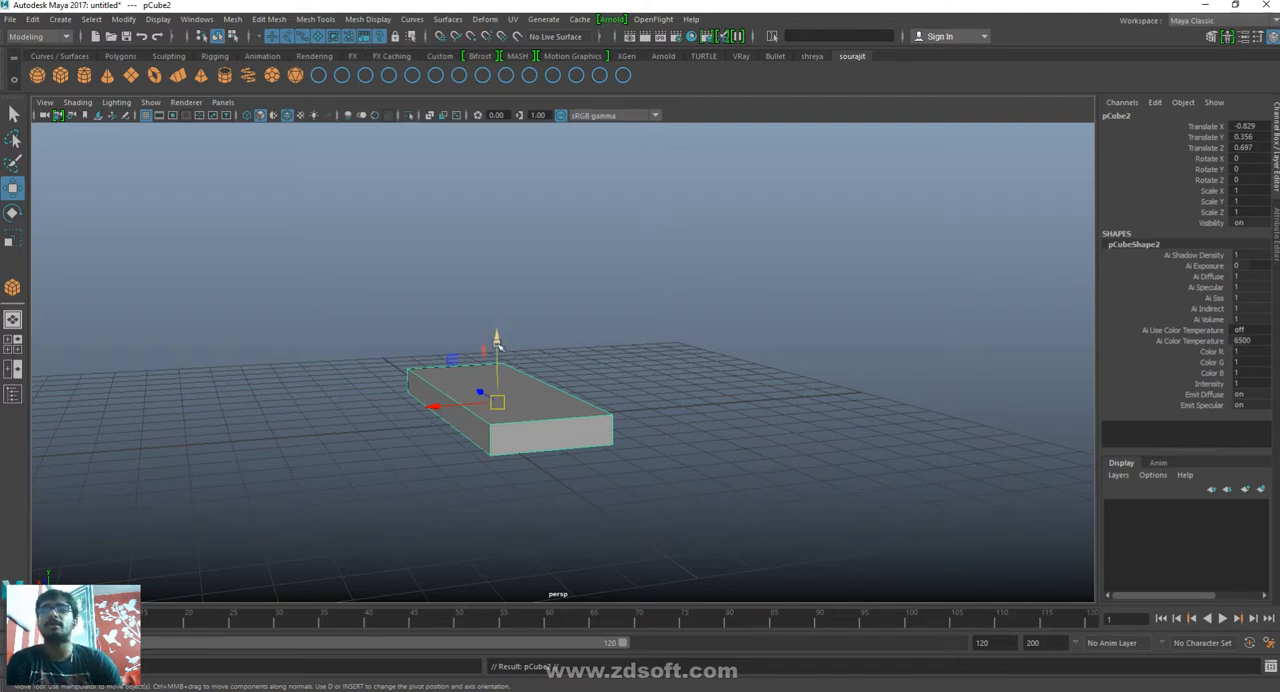
{"action": "left_click_drag", "start_coordinate": [496, 343], "coordinate": [499, 318]}
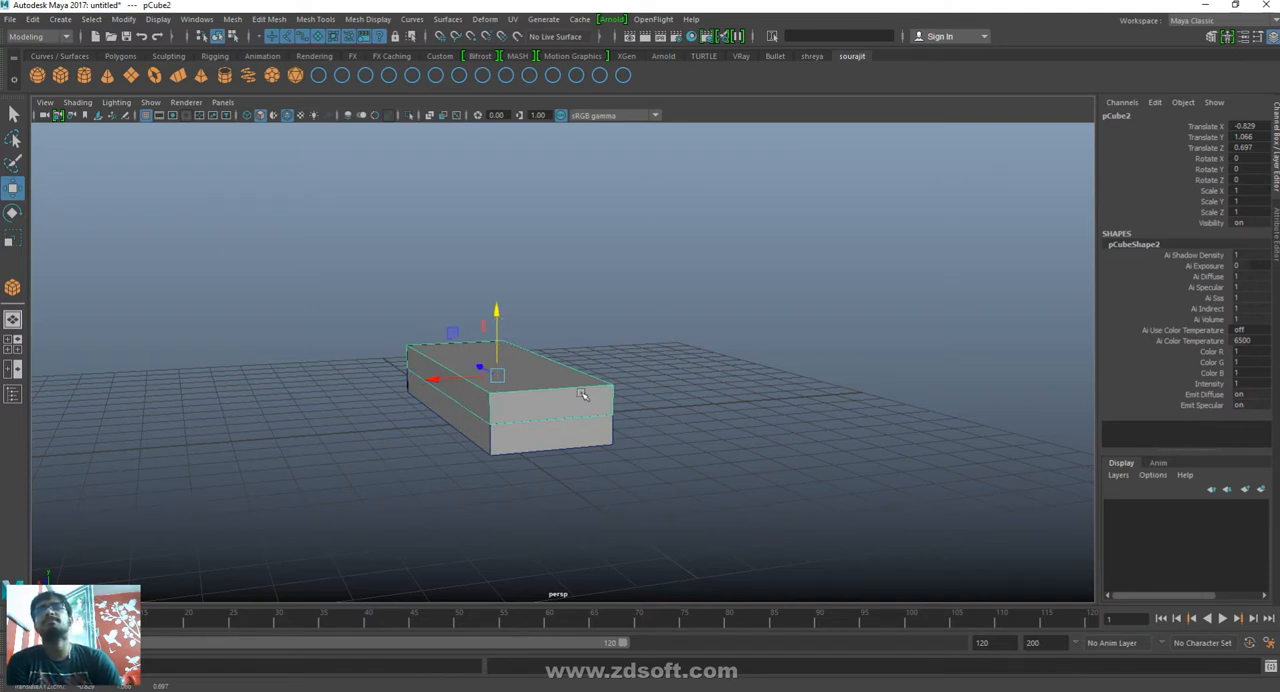
{"action": "left_click_drag", "start_coordinate": [436, 380], "coordinate": [542, 373]}
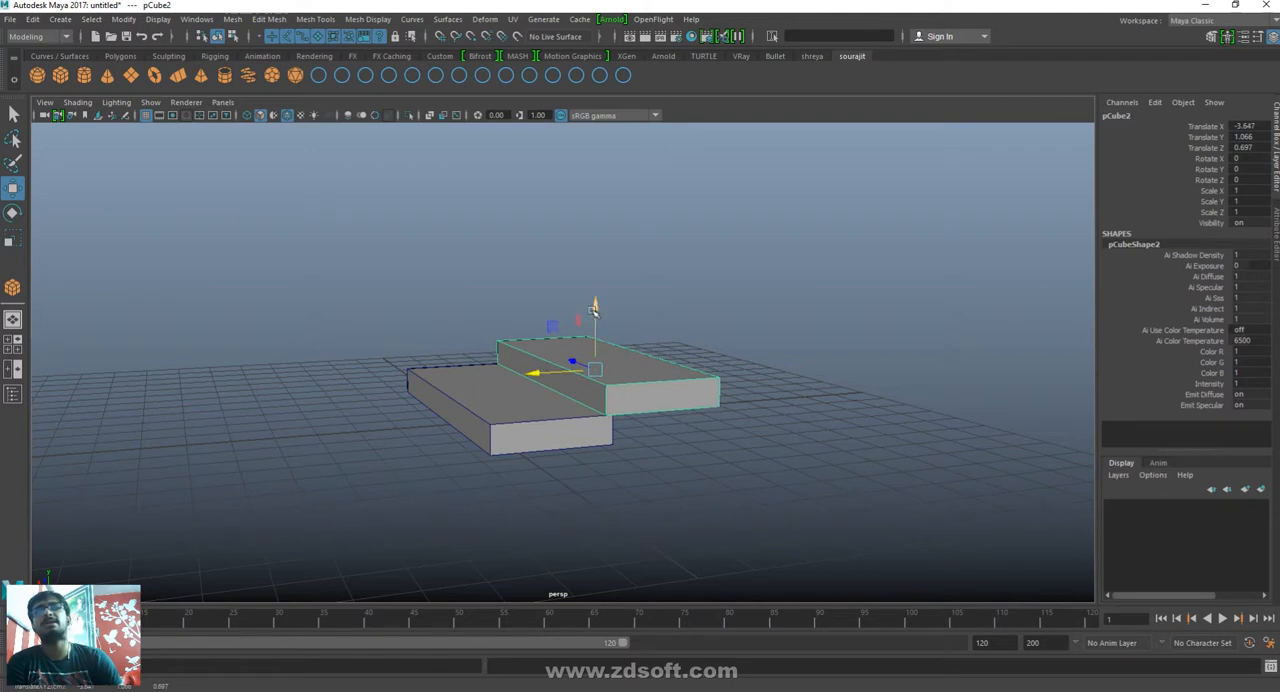
{"action": "mouse_move", "coordinate": [594, 308]}
{"action": "left_mouse_down"}
{"action": "mouse_move", "coordinate": [594, 282]}
{"action": "mouse_move", "coordinate": [594, 297]}
{"action": "left_mouse_up"}
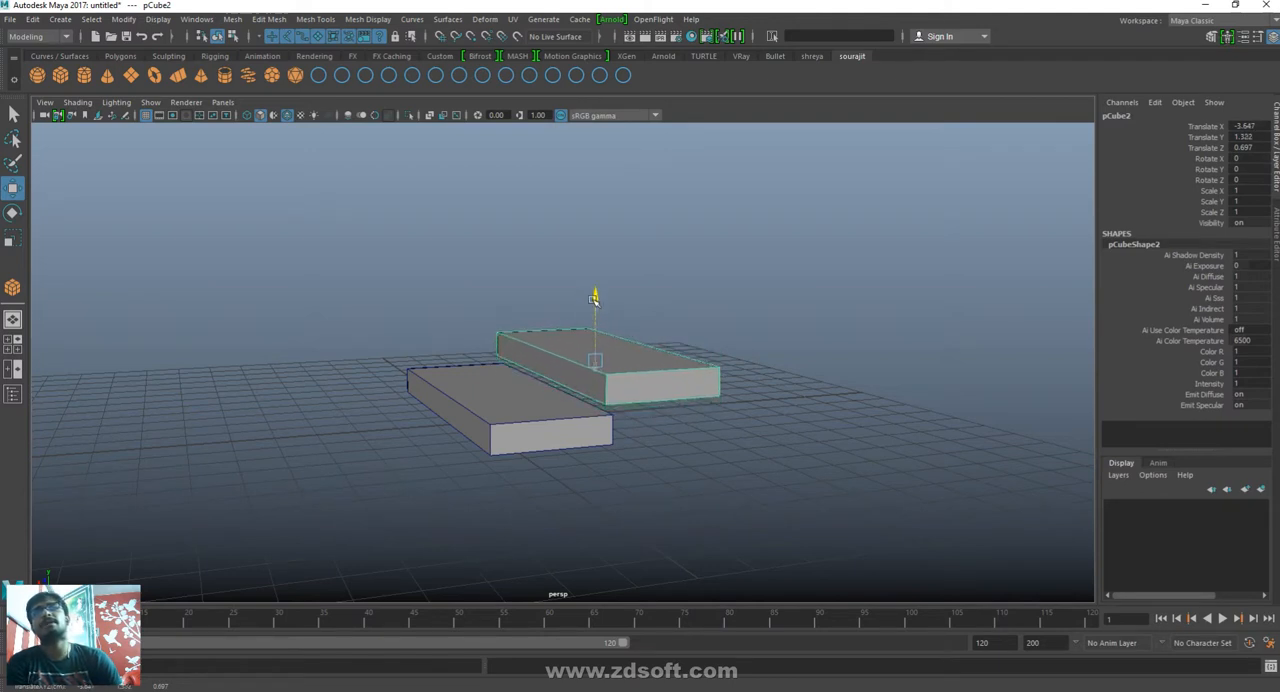
- Duplicate the second step three times with the same transform to extend the staircase to five steps
{"action": "left_click_drag", "start_coordinate": [723, 457], "coordinate": [711, 478], "text": "alt"}
{"action": "mouse_move", "coordinate": [711, 478]}
{"action": "left_mouse_down", "text": "alt"}
{"action": "mouse_move", "coordinate": [734, 503]}
{"action": "mouse_move", "coordinate": [1006, 509]}
{"action": "mouse_move", "coordinate": [994, 460]}
{"action": "mouse_move", "coordinate": [743, 494]}
{"action": "mouse_move", "coordinate": [700, 466]}
{"action": "mouse_move", "coordinate": [703, 480]}
{"action": "left_mouse_up", "text": "alt"}
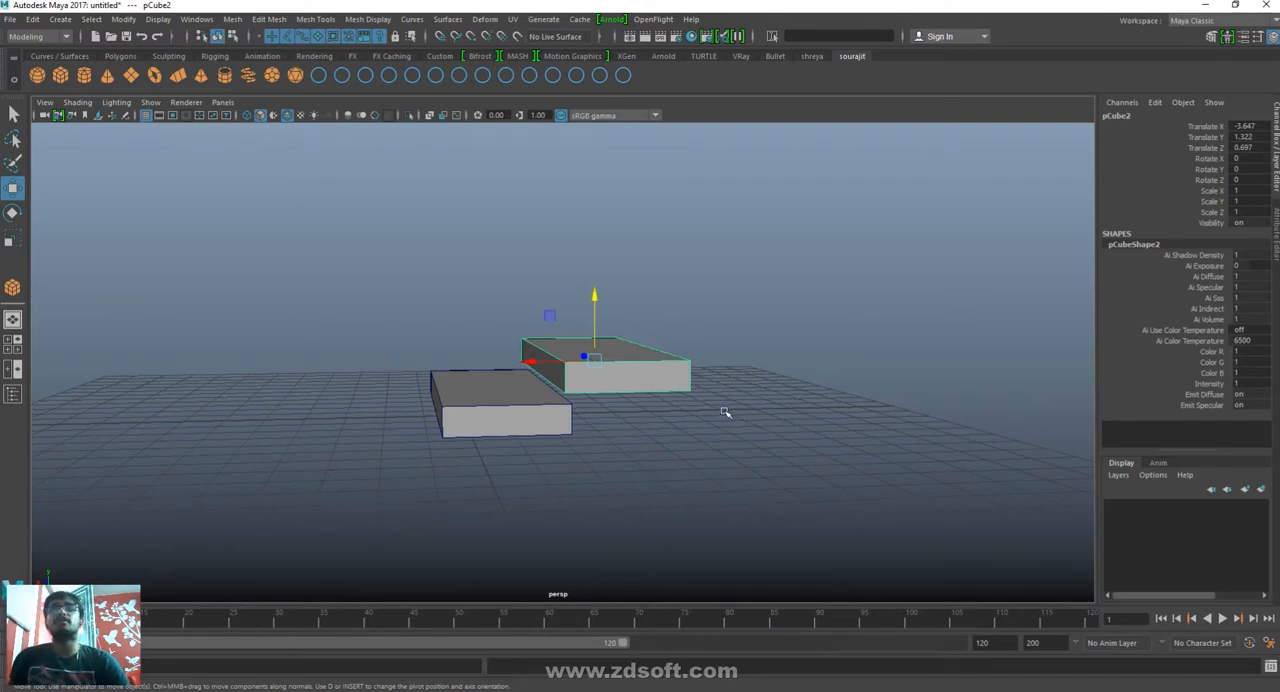
{"action": "key", "text": "shift+d"}
{"action": "key", "text": "shift+d"}
{"action": "key", "text": "shift+d"}
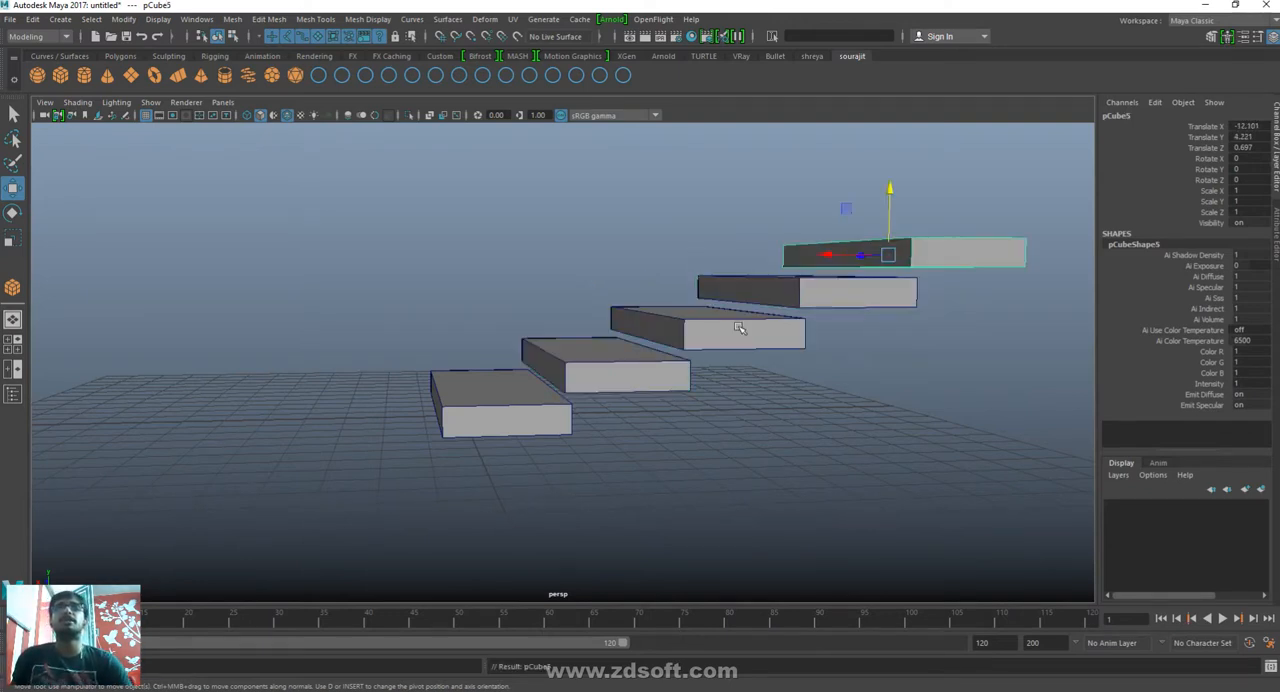
- Keep duplicating the top step with the same transform until the staircase has 65 steps
{"action": "scroll", "coordinate": [740, 310], "scroll_direction": "down", "scroll_amount": 6}
{"action": "key", "text": "shift+d"}
{"action": "key", "text": "shift+d"}
{"action": "key", "text": "shift+d"}
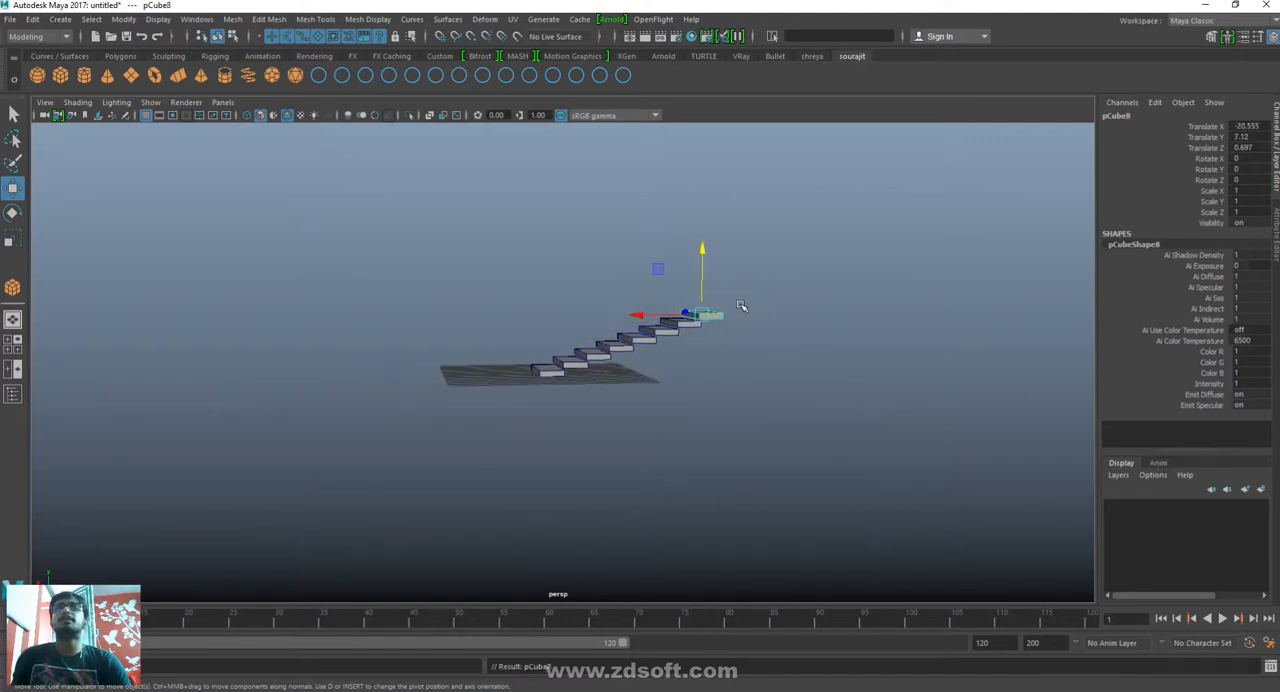
{"action": "key", "text": "shift+d"}
{"action": "key", "text": "shift+d"}
{"action": "key", "text": "shift+d"}
{"action": "key", "text": "shift+d"}
{"action": "key", "text": "shift+d"}
{"action": "key", "text": "shift+d"}
{"action": "key", "text": "shift+d"}
{"action": "key", "text": "shift+d"}
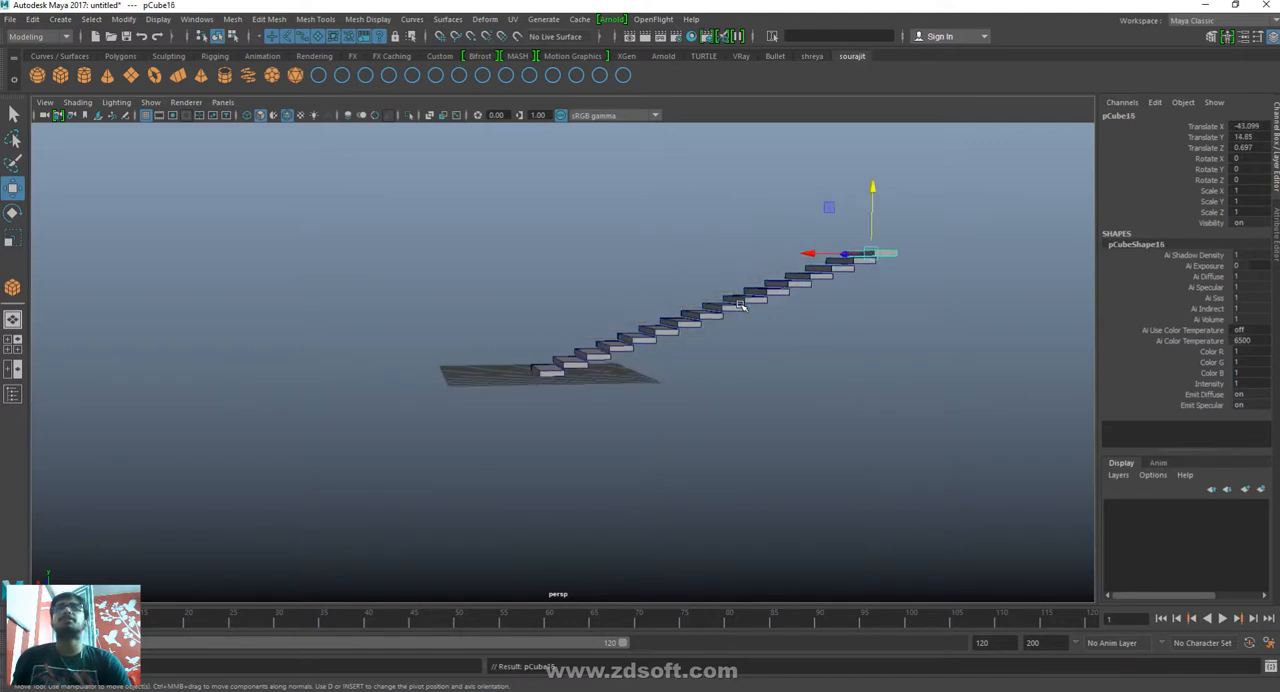
{"action": "key", "text": "shift+d"}
{"action": "key", "text": "shift+d"}
{"action": "key", "text": "shift+d"}
{"action": "key", "text": "shift+d"}
{"action": "key", "text": "shift+d"}
{"action": "key", "text": "shift+d"}
{"action": "key", "text": "shift+d"}
{"action": "key", "text": "shift+d"}
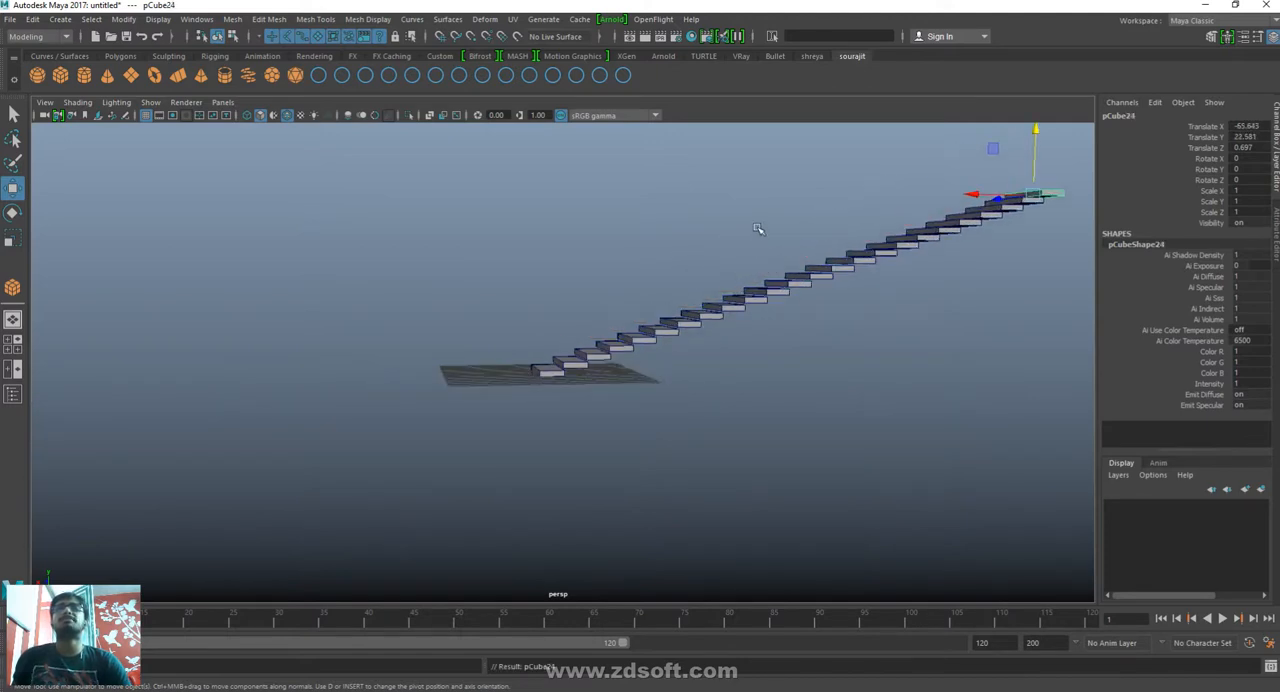
{"action": "scroll", "coordinate": [758, 229], "scroll_direction": "down", "scroll_amount": 3}
{"action": "key", "text": "shift+d"}
{"action": "key", "text": "shift+d"}
{"action": "key", "text": "shift+d"}
{"action": "key", "text": "shift+d"}
{"action": "key", "text": "shift+d"}
{"action": "key", "text": "shift+d"}
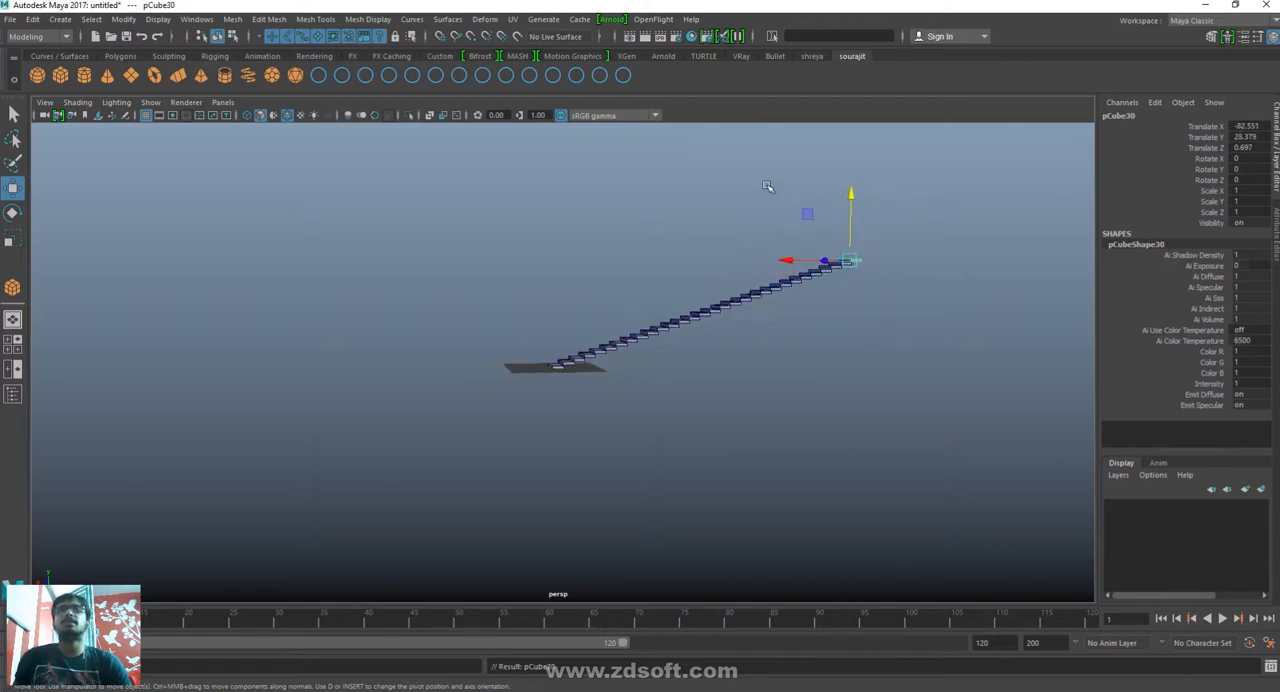
{"action": "scroll", "coordinate": [768, 178], "scroll_direction": "down", "scroll_amount": 3}
{"action": "key", "text": "shift+d"}
{"action": "key", "text": "shift+d"}
{"action": "key", "text": "shift+d"}
{"action": "key", "text": "shift+d"}
{"action": "key", "text": "shift+d"}
{"action": "key", "text": "shift+d"}
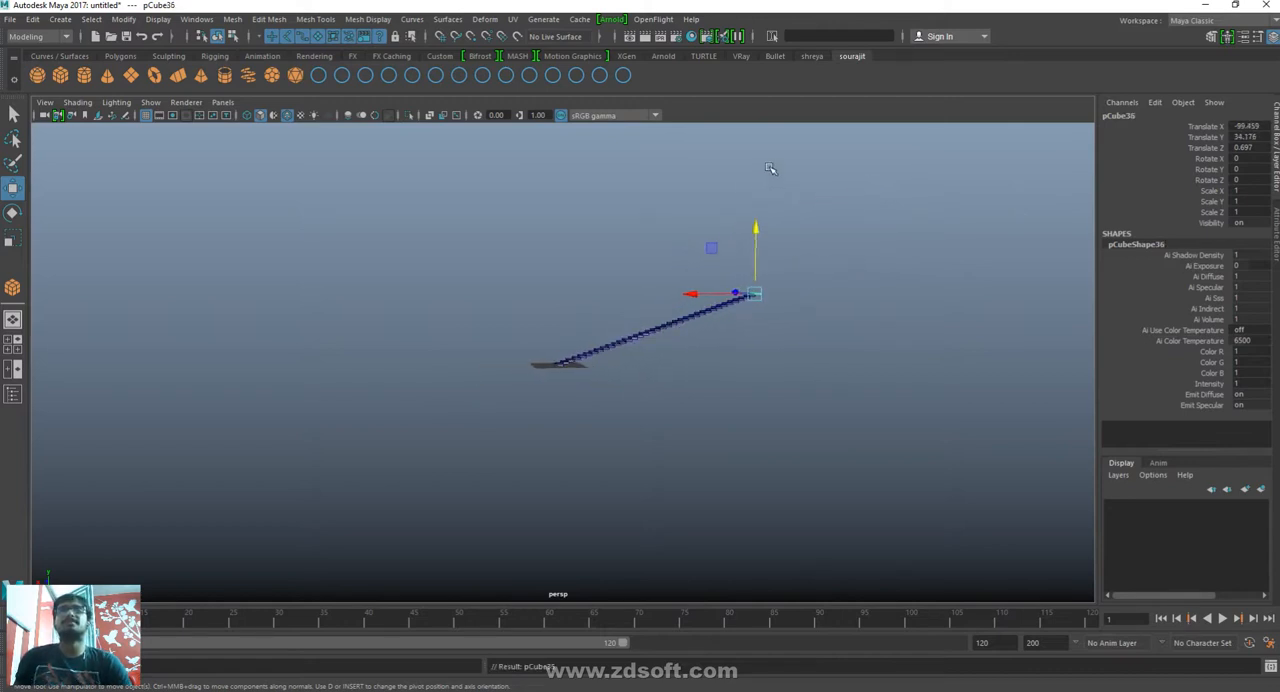
{"action": "key", "text": "shift+d"}
{"action": "key", "text": "shift+d"}
{"action": "key", "text": "shift+d"}
{"action": "key", "text": "shift+d"}
{"action": "key", "text": "shift+d"}
{"action": "key", "text": "shift+d"}
{"action": "key", "text": "shift+d"}
{"action": "key", "text": "shift+d"}
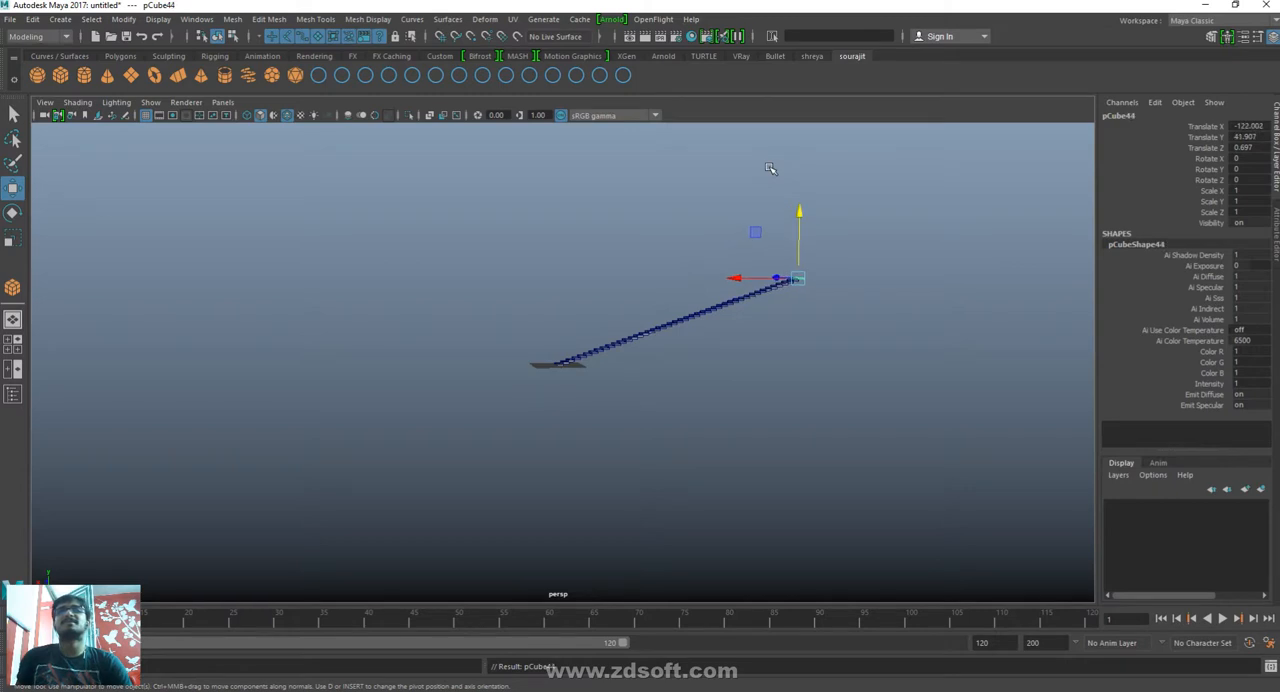
{"action": "key", "text": "shift+d"}
{"action": "key", "text": "shift+d"}
{"action": "key", "text": "shift+d"}
{"action": "key", "text": "shift+d"}
{"action": "key", "text": "shift+d"}
{"action": "key", "text": "shift+d"}
{"action": "key", "text": "shift+d"}
{"action": "key", "text": "shift+d"}
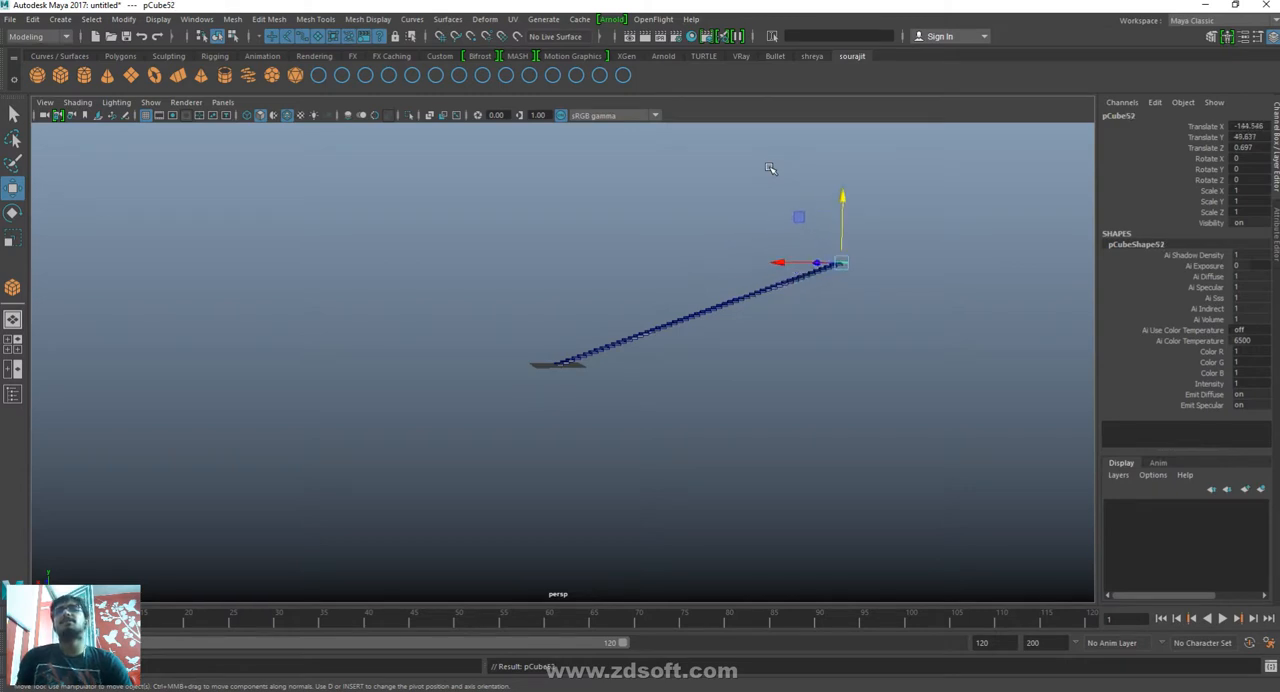
{"action": "key", "text": "shift+d"}
{"action": "key", "text": "shift+d"}
{"action": "key", "text": "shift+d"}
{"action": "key", "text": "shift+d"}
{"action": "key", "text": "shift+d"}
{"action": "key", "text": "shift+d"}
{"action": "key", "text": "shift+d"}
{"action": "key", "text": "shift+d"}
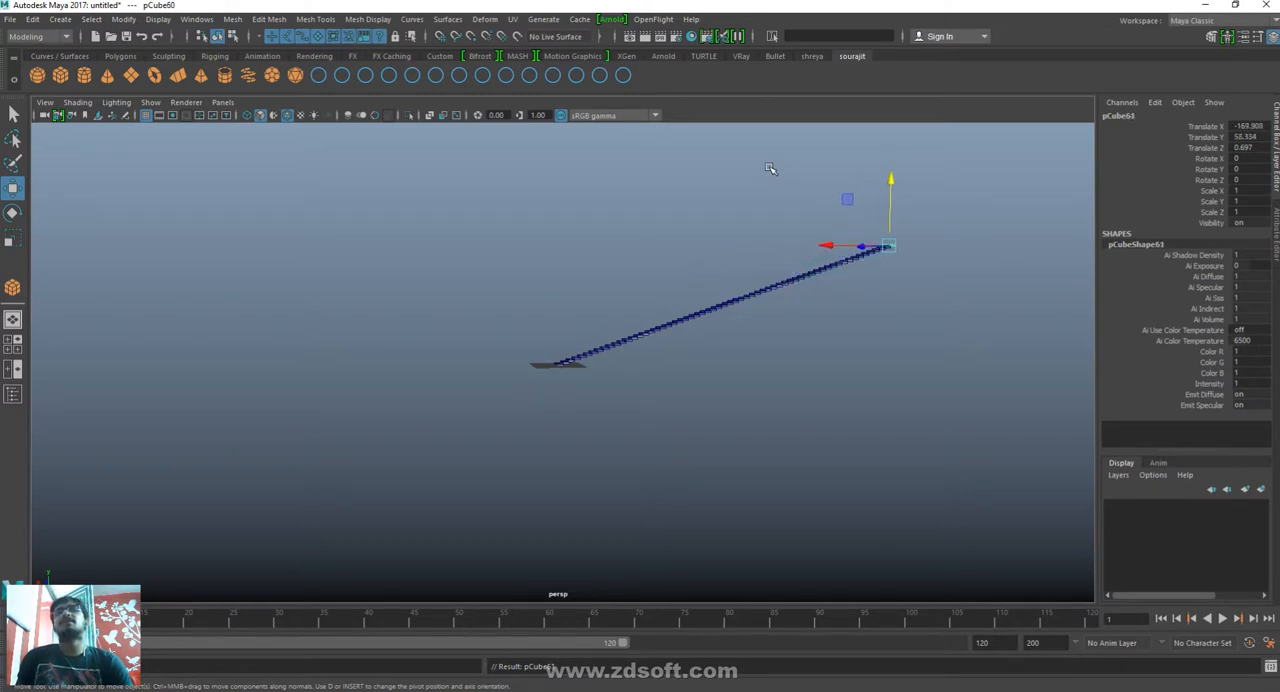
{"action": "key", "text": "shift+d"}
{"action": "key", "text": "shift+d"}
{"action": "key", "text": "shift+d"}
{"action": "key", "text": "shift+d"}
- Examine the long staircase from the front, close up between its lowest steps, from above and from the side
{"action": "scroll", "coordinate": [369, 364], "scroll_direction": "up", "scroll_amount": 10}
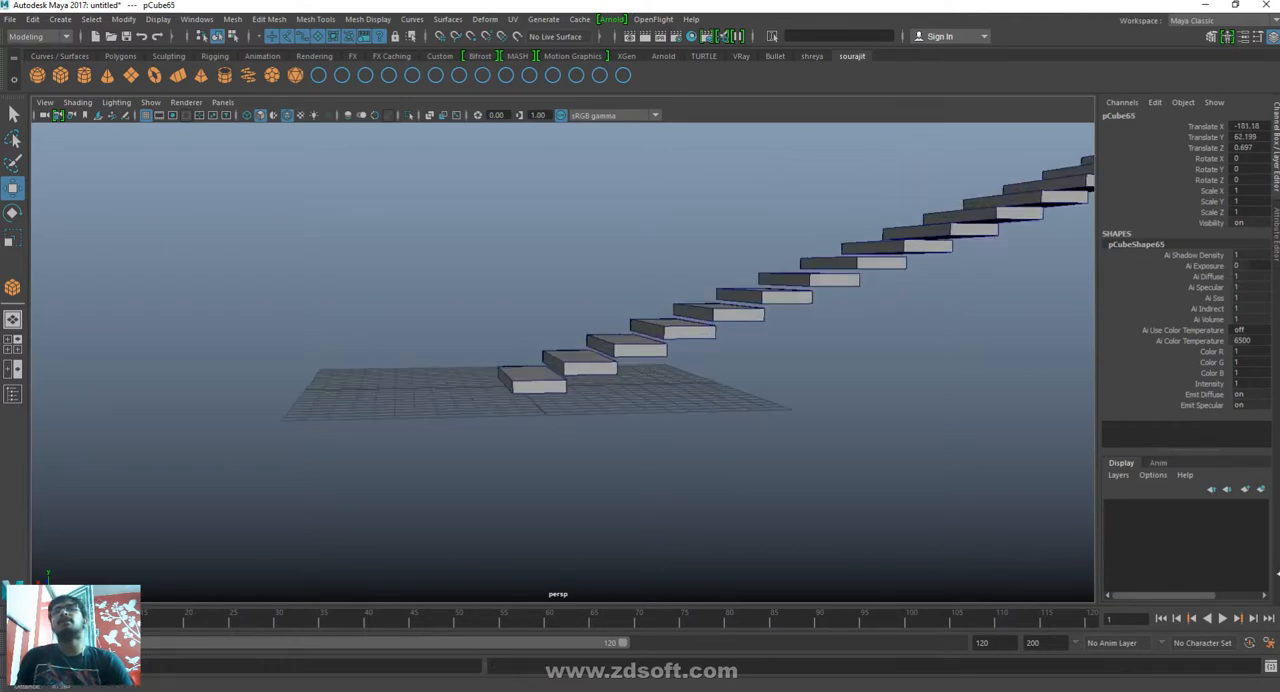
{"action": "left_click_drag", "start_coordinate": [600, 467], "coordinate": [635, 455], "text": "alt"}
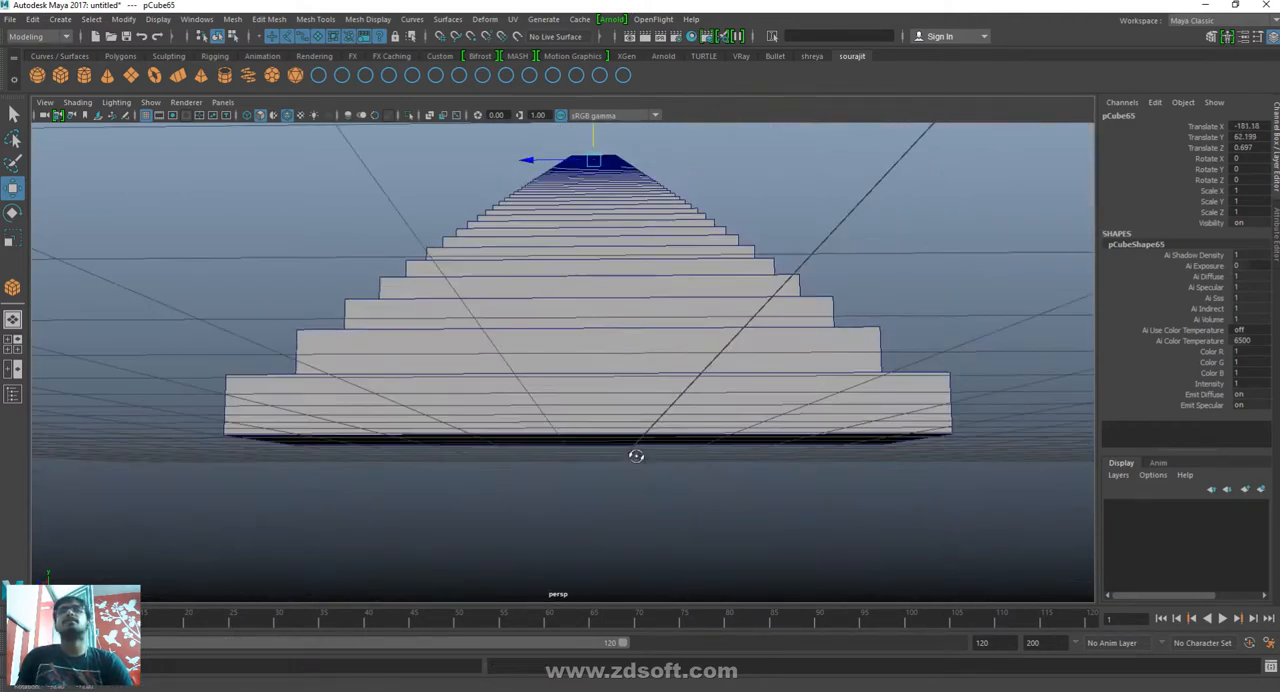
{"action": "middle_click_drag", "start_coordinate": [655, 386], "coordinate": [648, 549], "text": "alt"}
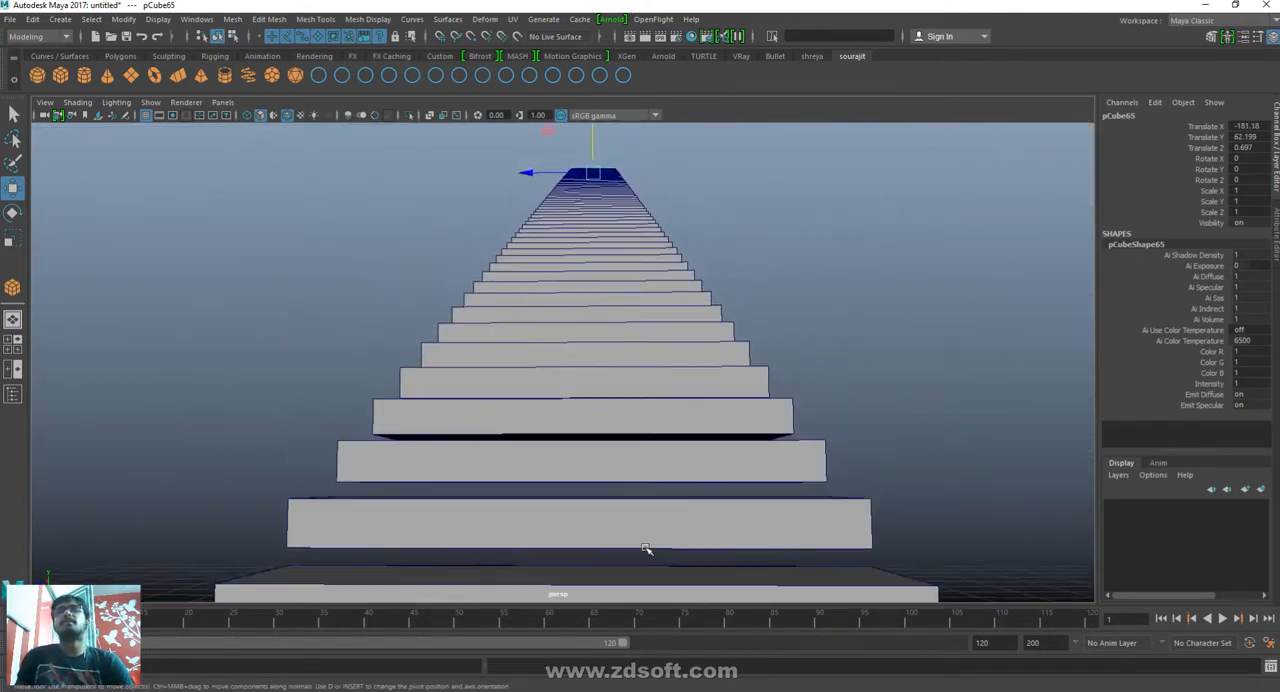
{"action": "left_click_drag", "start_coordinate": [691, 297], "coordinate": [519, 301], "text": "alt"}
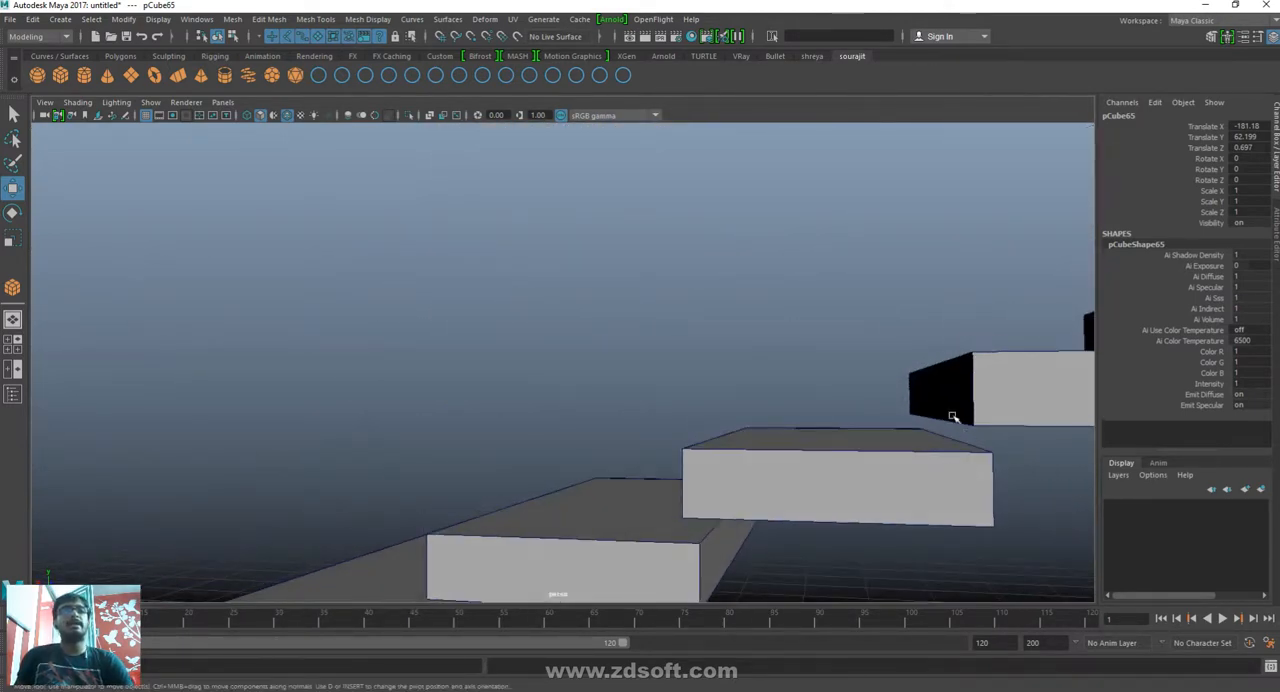
{"action": "left_click_drag", "start_coordinate": [645, 612], "coordinate": [729, 371], "text": "alt"}
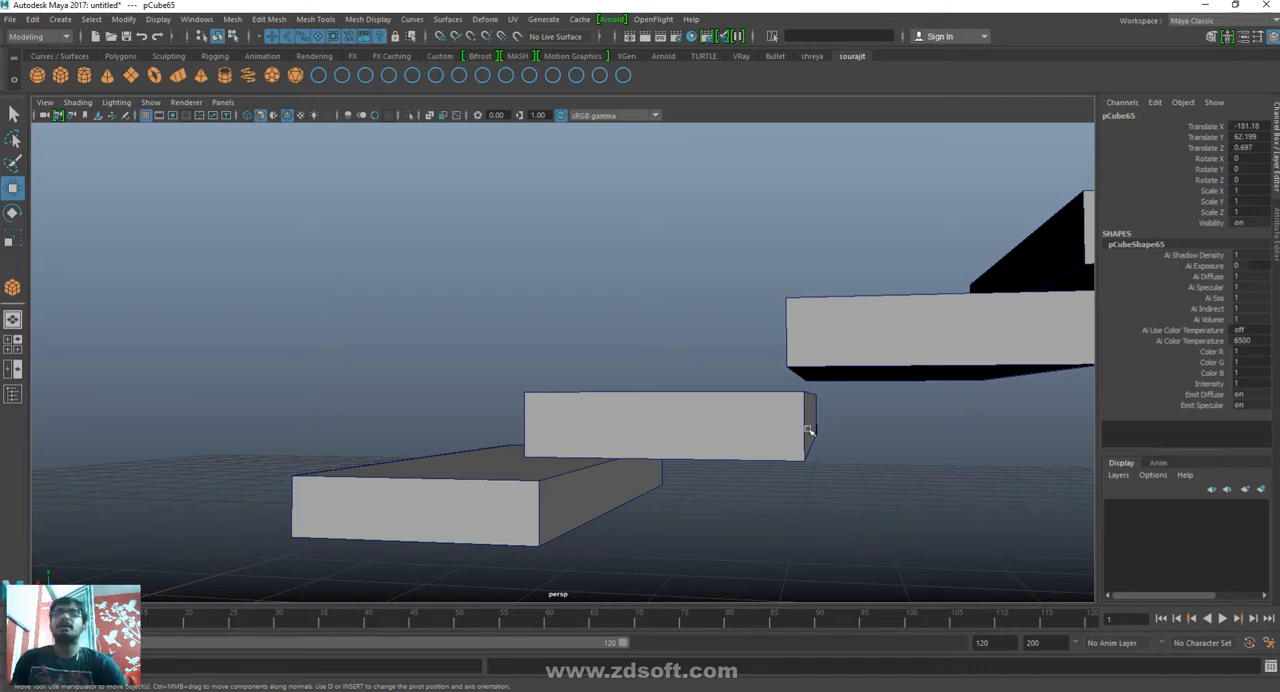
{"action": "left_click_drag", "start_coordinate": [790, 399], "coordinate": [937, 408], "text": "alt"}
{"action": "right_click_drag", "start_coordinate": [937, 408], "coordinate": [718, 140], "text": "alt"}
{"action": "left_click_drag", "start_coordinate": [718, 140], "coordinate": [698, 310], "text": "alt"}
{"action": "middle_click_drag", "start_coordinate": [698, 310], "coordinate": [591, 489], "text": "alt"}
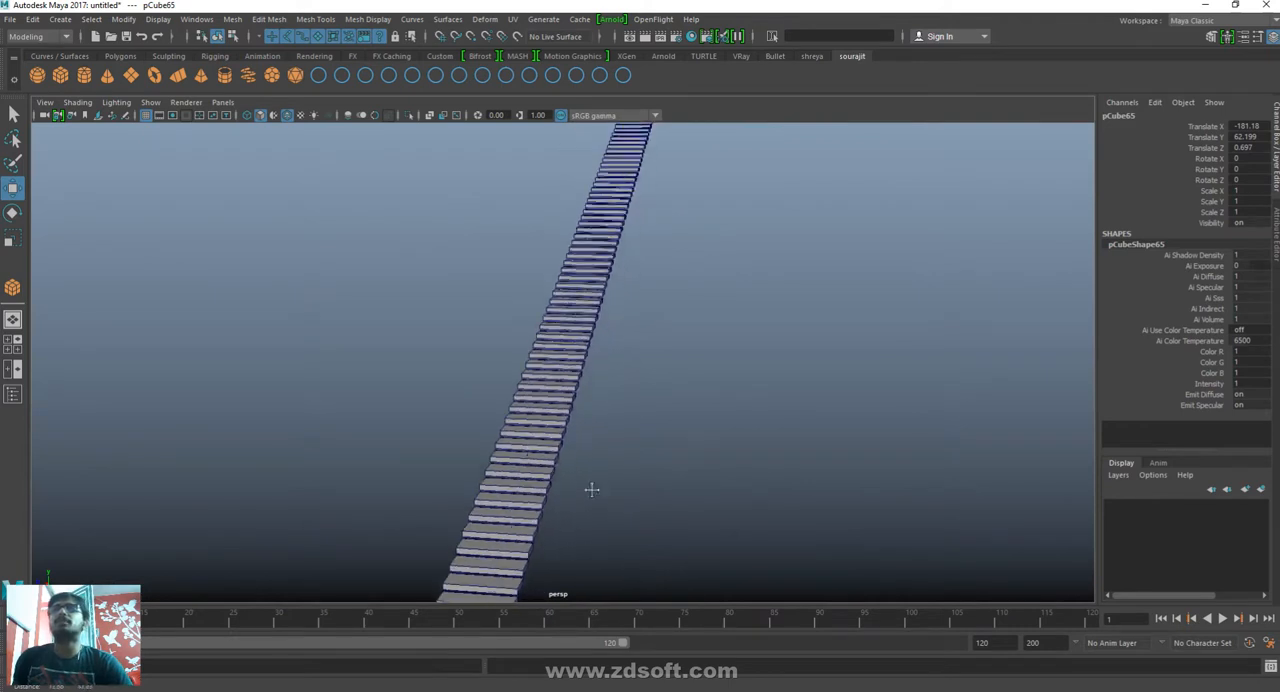
{"action": "left_click_drag", "start_coordinate": [852, 195], "coordinate": [759, 231], "text": "alt"}
{"action": "right_click_drag", "start_coordinate": [870, 455], "coordinate": [826, 494], "text": "alt"}
{"action": "middle_click_drag", "start_coordinate": [826, 494], "coordinate": [588, 465], "text": "alt"}
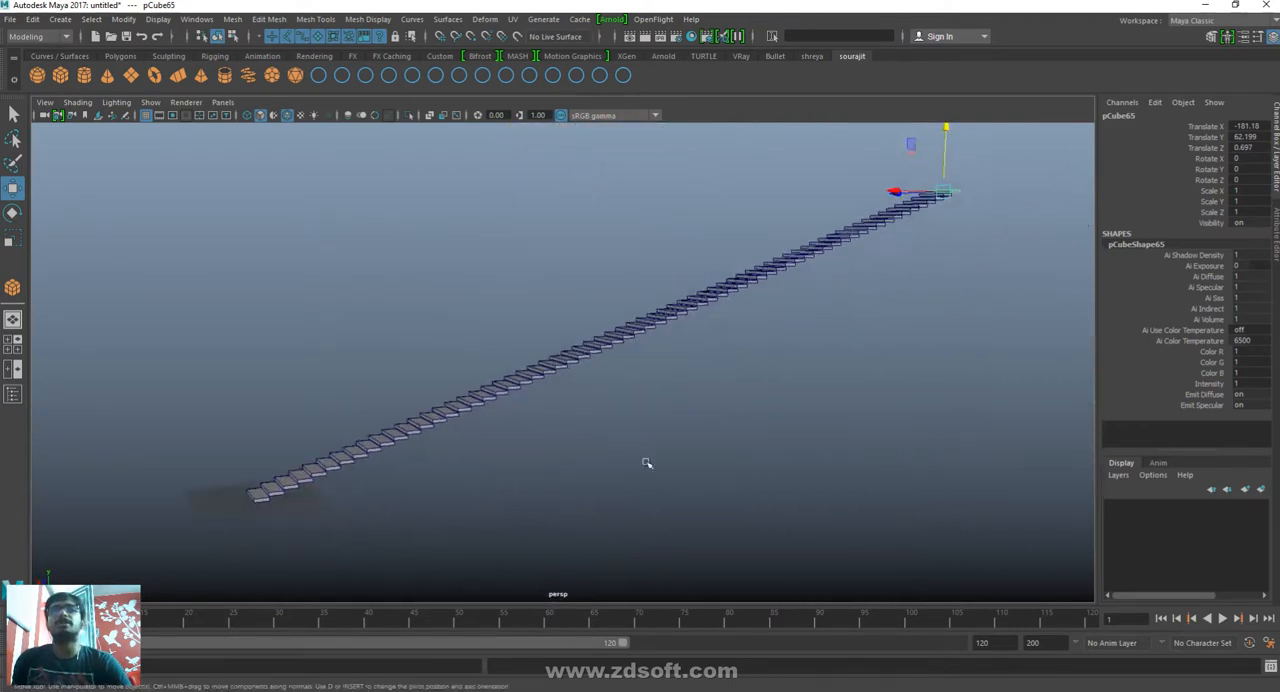
- Select the whole staircase and delete all of its steps
{"action": "left_click_drag", "start_coordinate": [998, 525], "coordinate": [205, 150]}
{"action": "key", "text": "Delete"}
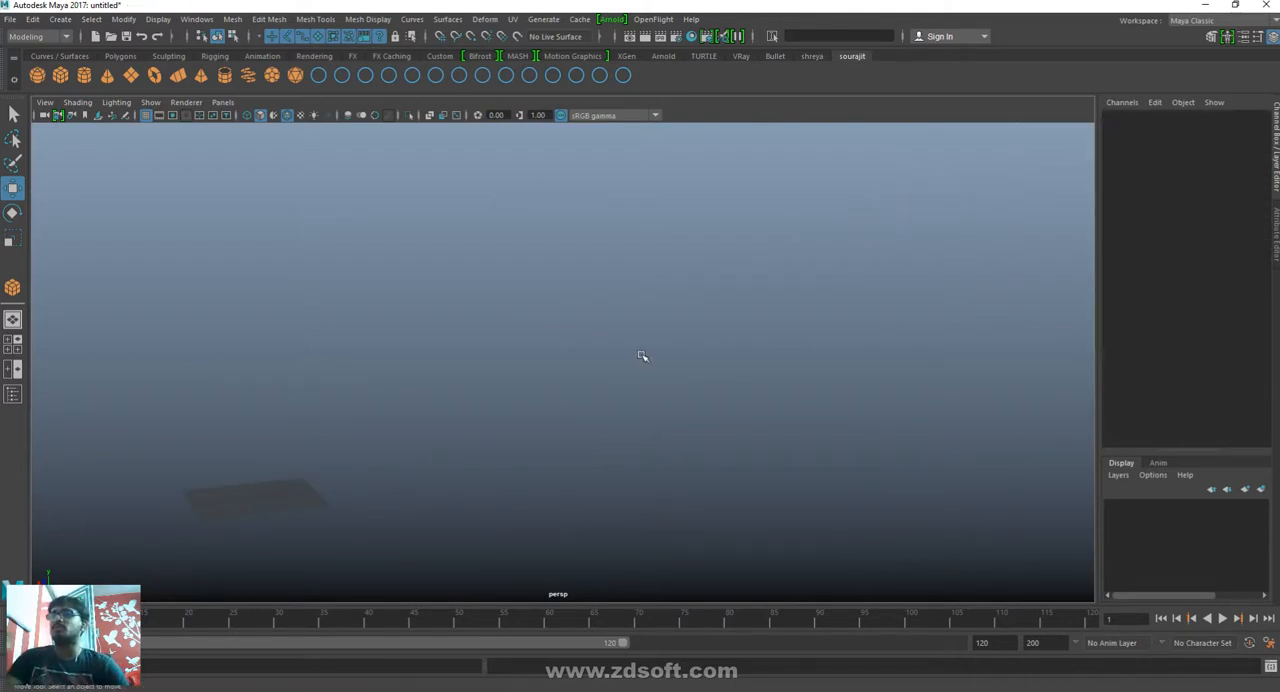
- Draw a new flat polygon cube on the grid, about 6.5 wide, 1.6 high and 10.9 deep
{"action": "left_click_drag", "start_coordinate": [345, 481], "coordinate": [588, 377], "text": "alt"}
{"action": "key", "text": "f"}
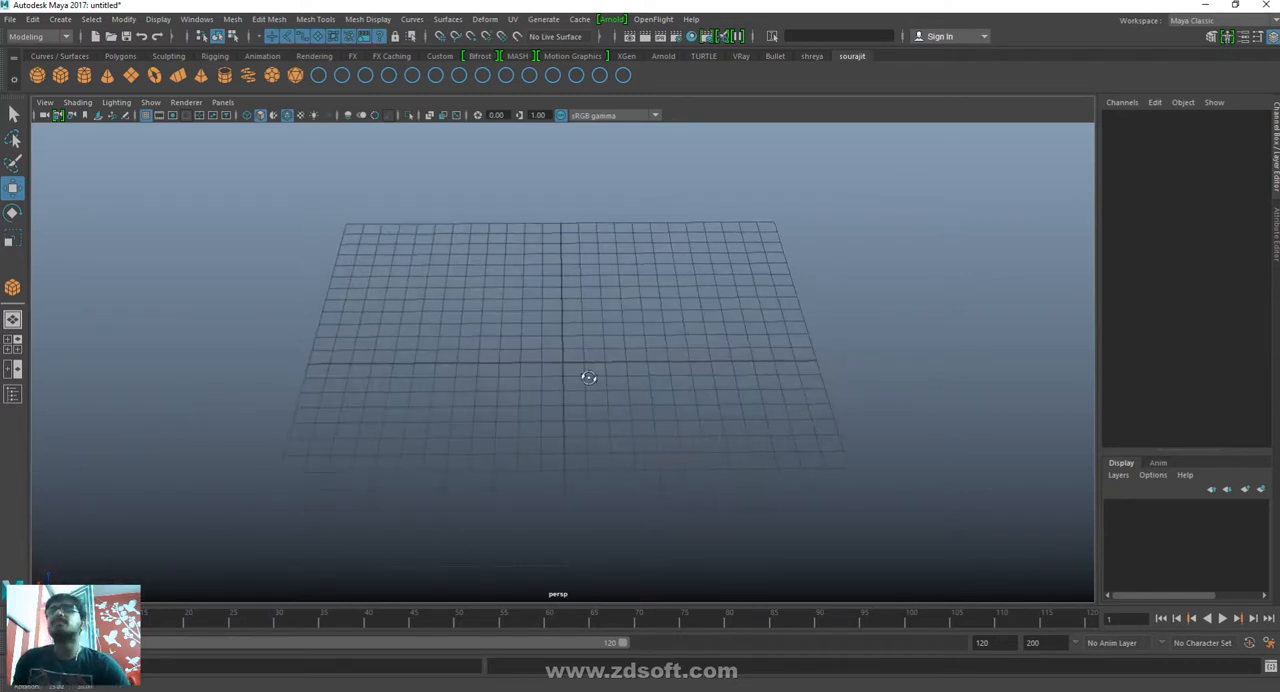
{"action": "key", "text": "y"}
{"action": "left_click_drag", "start_coordinate": [425, 296], "coordinate": [520, 357]}
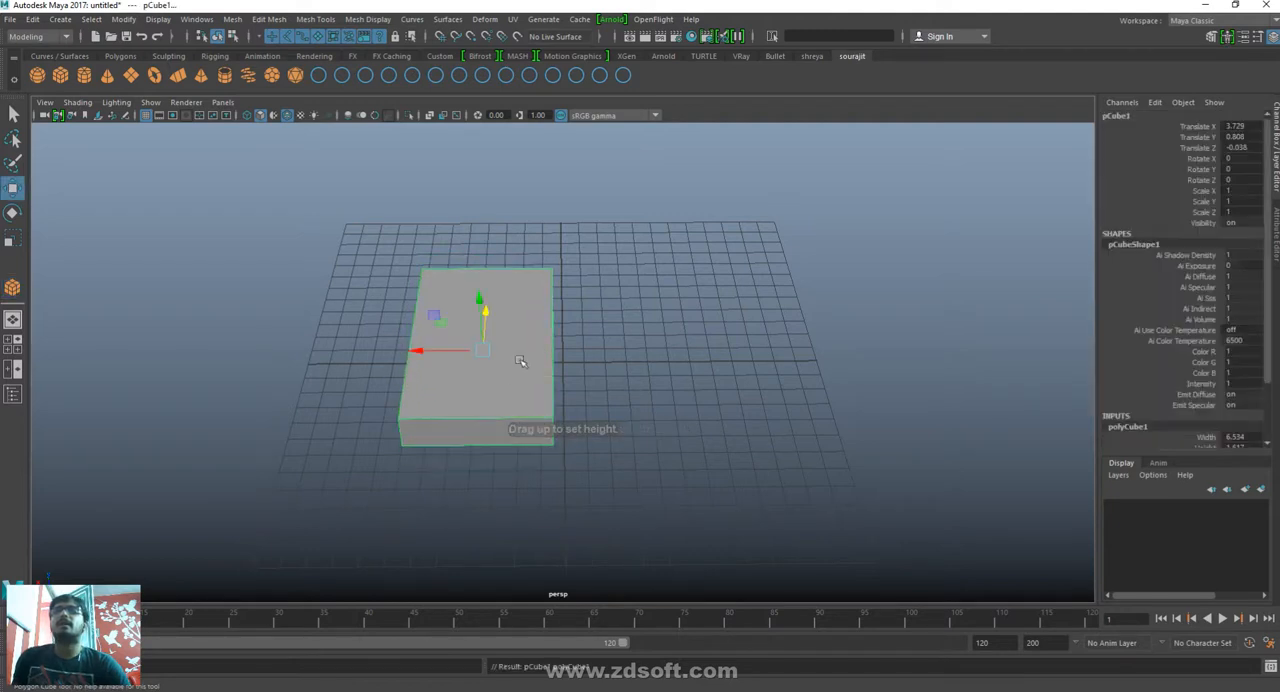
- Move the box along X to about 0.078 and narrow it to an X scale of about 0.867
{"action": "left_click_drag", "start_coordinate": [427, 351], "coordinate": [503, 352]}
{"action": "key", "text": "r"}
{"action": "key", "text": "w"}
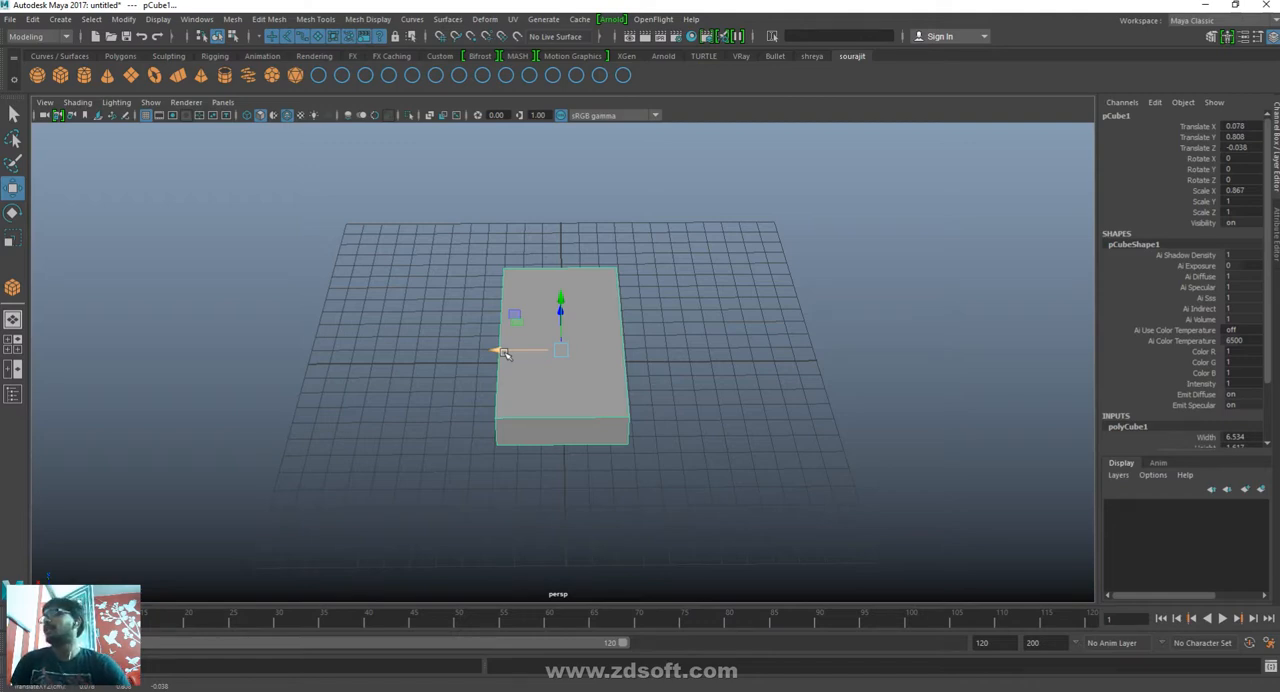
- Move the box off the grid along Z to about 48.585
{"action": "left_click_drag", "start_coordinate": [569, 464], "coordinate": [738, 472], "text": "alt"}
{"action": "right_click_drag", "start_coordinate": [738, 472], "coordinate": [638, 440], "text": "alt"}
{"action": "left_click_drag", "start_coordinate": [499, 355], "coordinate": [5, 314]}
{"action": "middle_click_drag", "start_coordinate": [231, 434], "coordinate": [302, 457], "text": "alt"}
{"action": "left_click_drag", "start_coordinate": [302, 457], "coordinate": [371, 449], "text": "alt"}
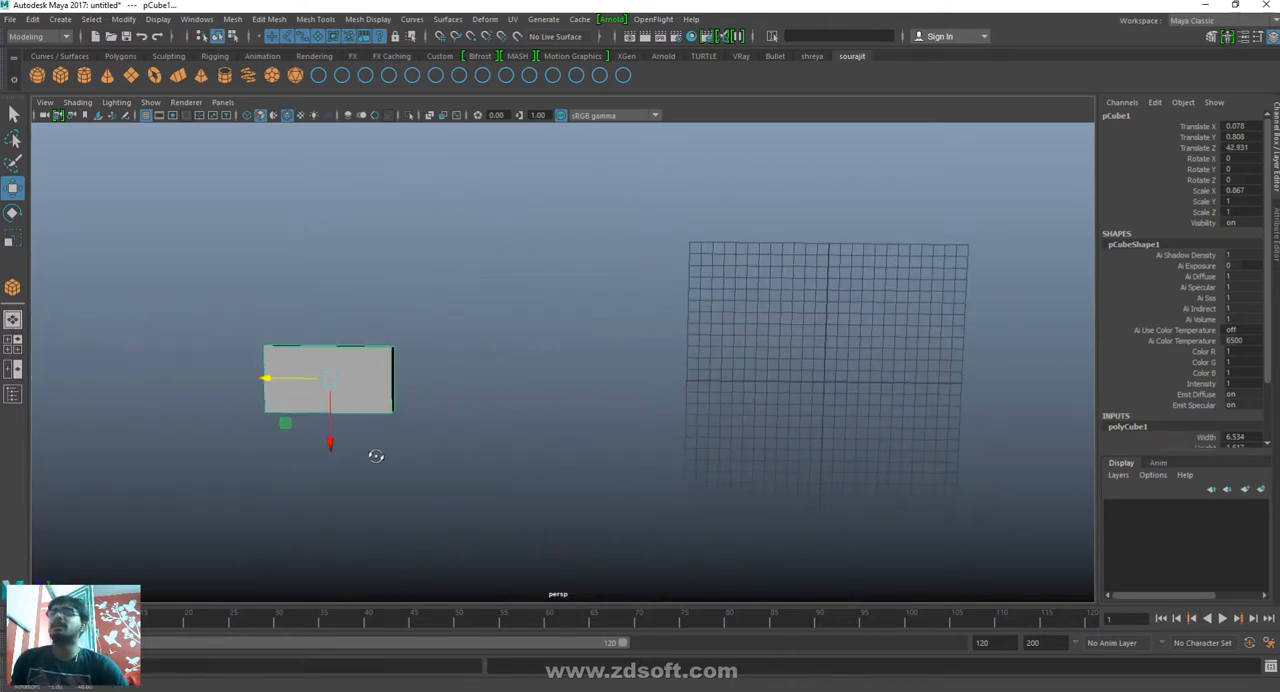
{"action": "left_click_drag", "start_coordinate": [268, 387], "coordinate": [202, 387]}
- Taper the box by scaling the four vertices of its grid-facing end inward along X
{"action": "right_click_drag", "start_coordinate": [302, 387], "coordinate": [228, 391]}
{"action": "left_click_drag", "start_coordinate": [309, 312], "coordinate": [400, 509]}
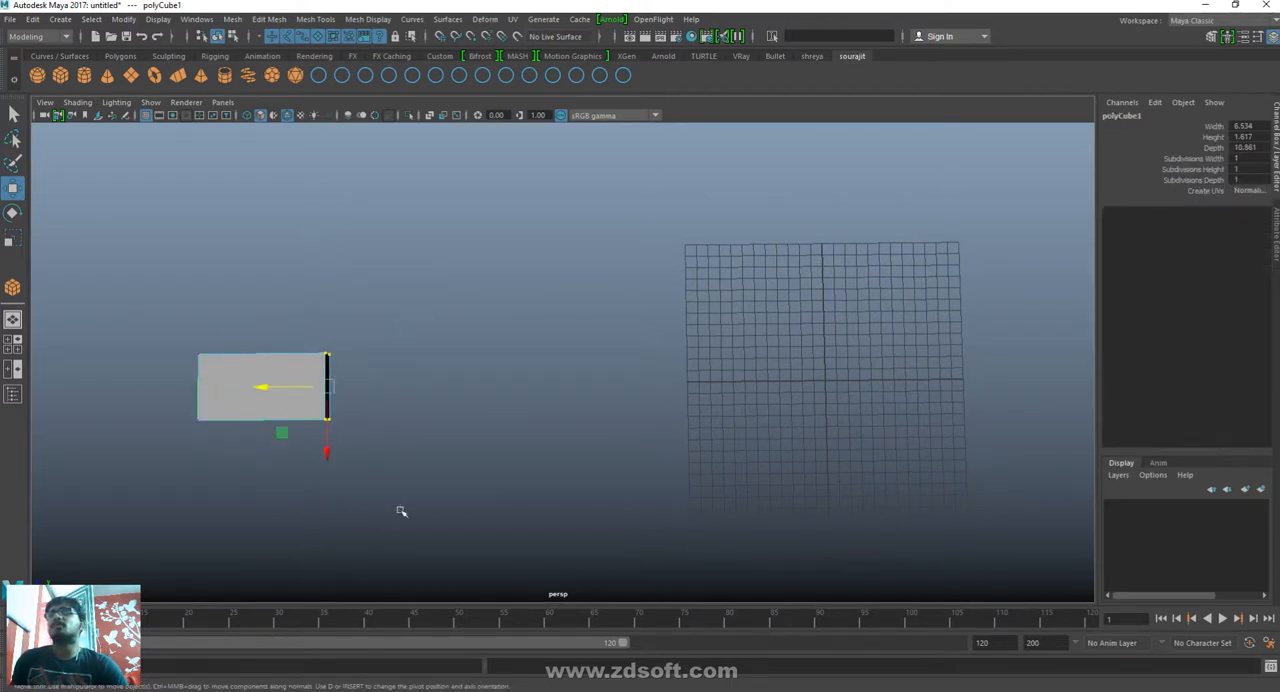
{"action": "key", "text": "r"}
{"action": "left_click_drag", "start_coordinate": [322, 449], "coordinate": [312, 430]}
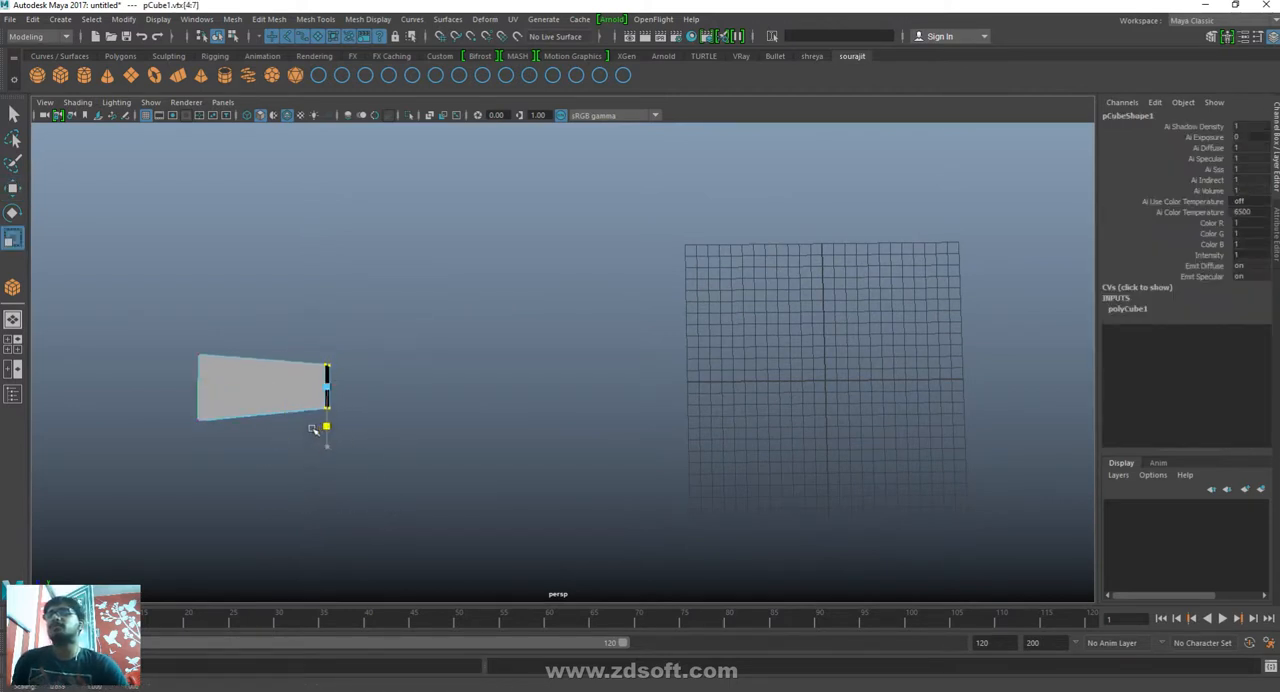
{"action": "key", "text": "w"}
{"action": "left_click", "coordinate": [583, 293]}
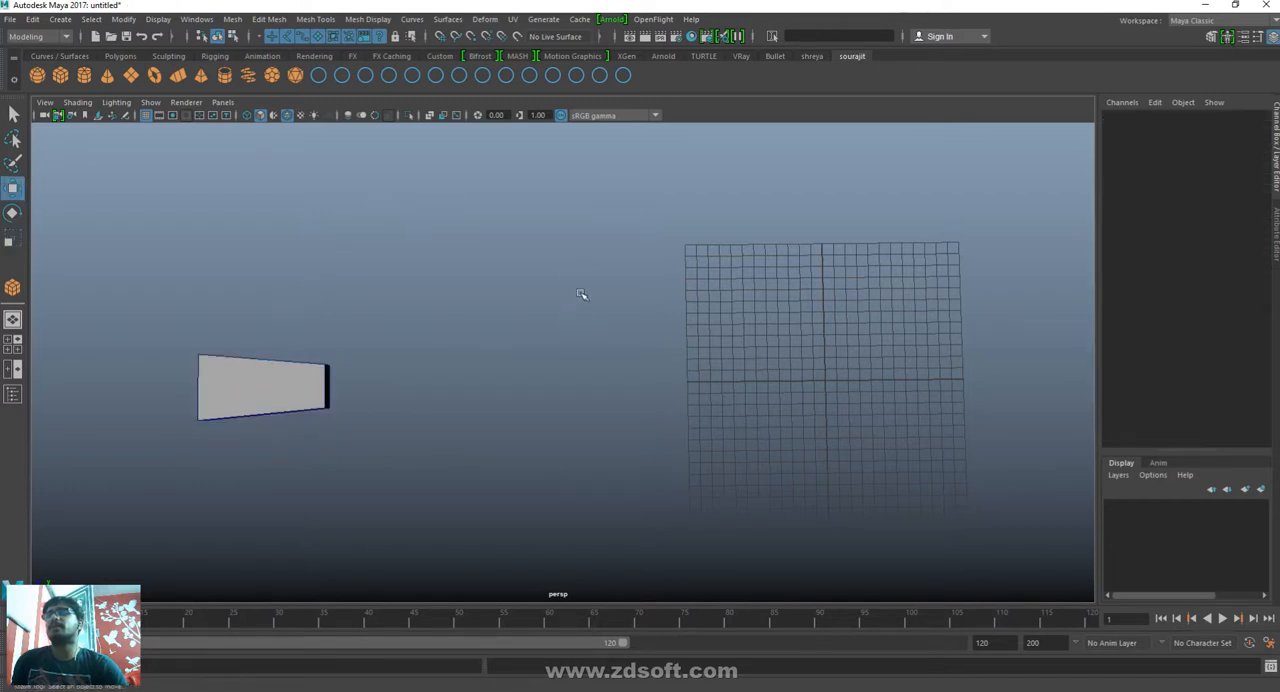
- Select the tapered box and snap its pivot to the centre of the grid
{"action": "left_click_drag", "start_coordinate": [583, 293], "coordinate": [424, 394], "text": "alt"}
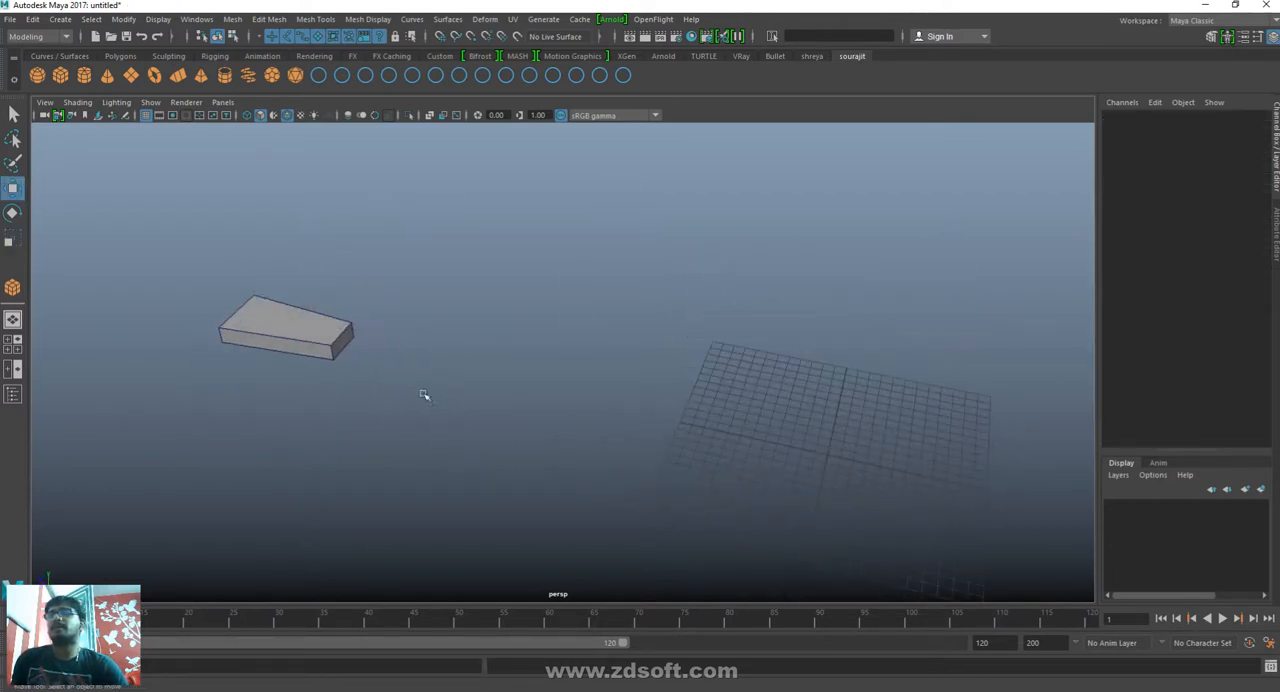
{"action": "left_click", "coordinate": [335, 349]}
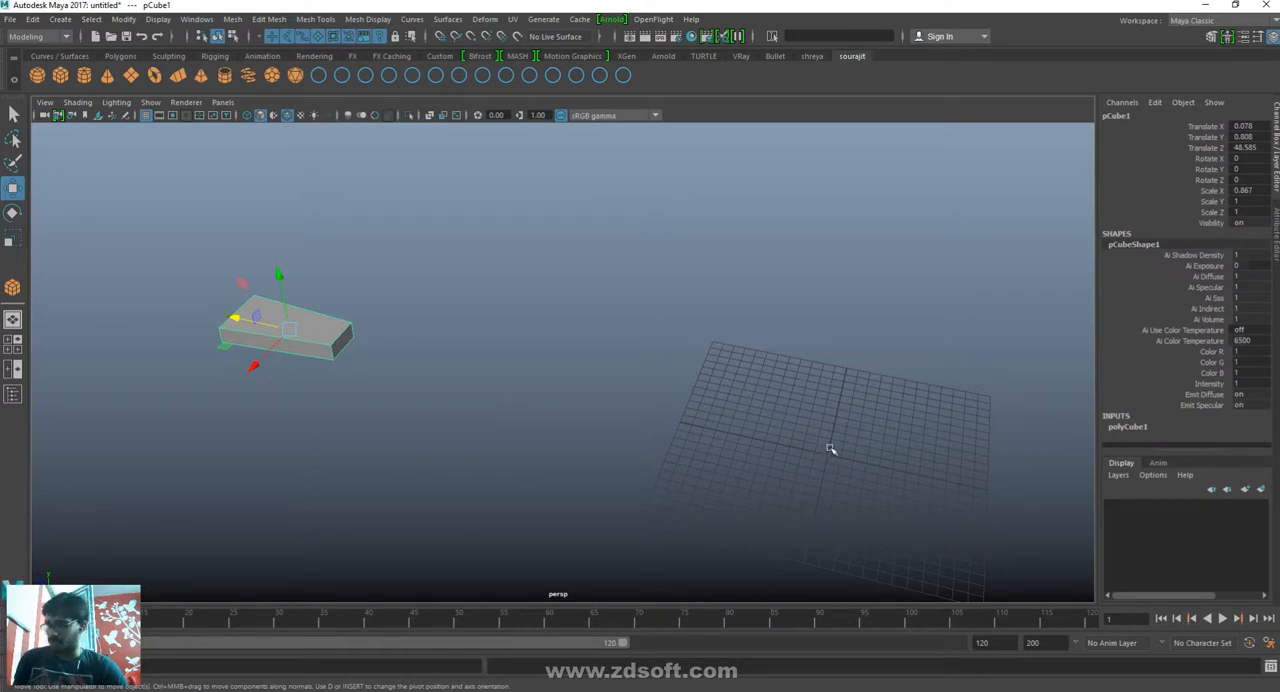
{"action": "key", "text": "d"}
{"action": "key", "text": "x"}
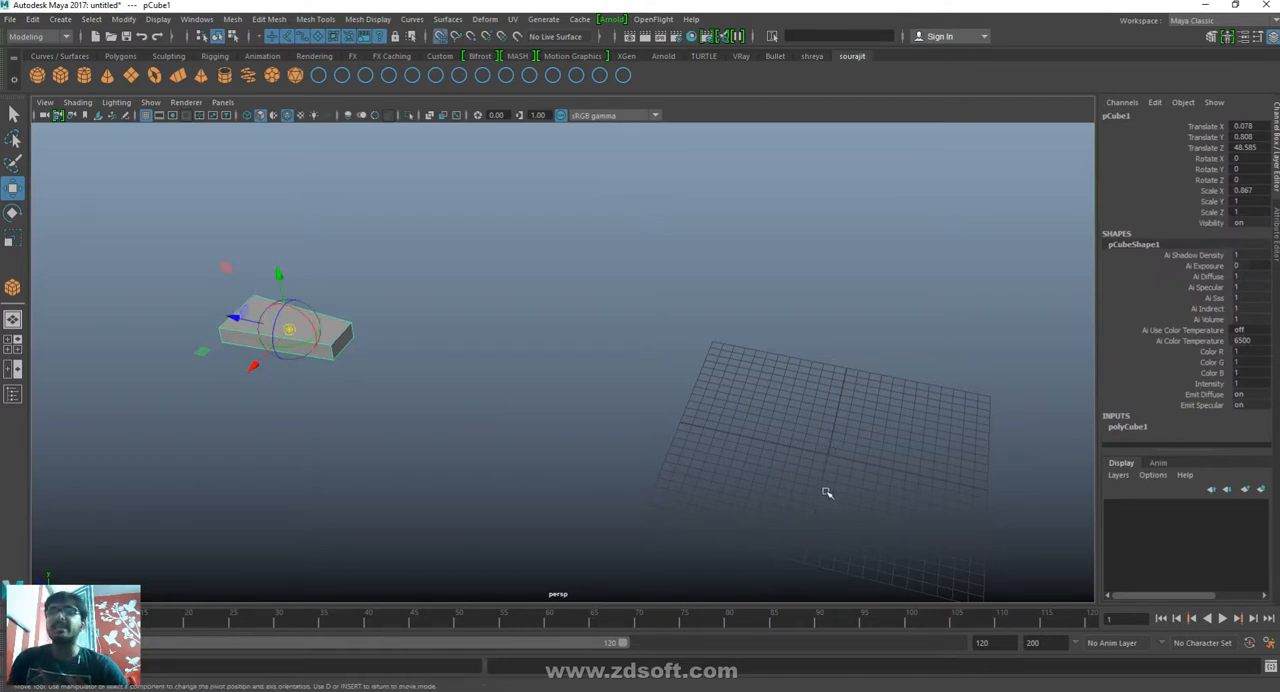
{"action": "left_click", "coordinate": [828, 456]}
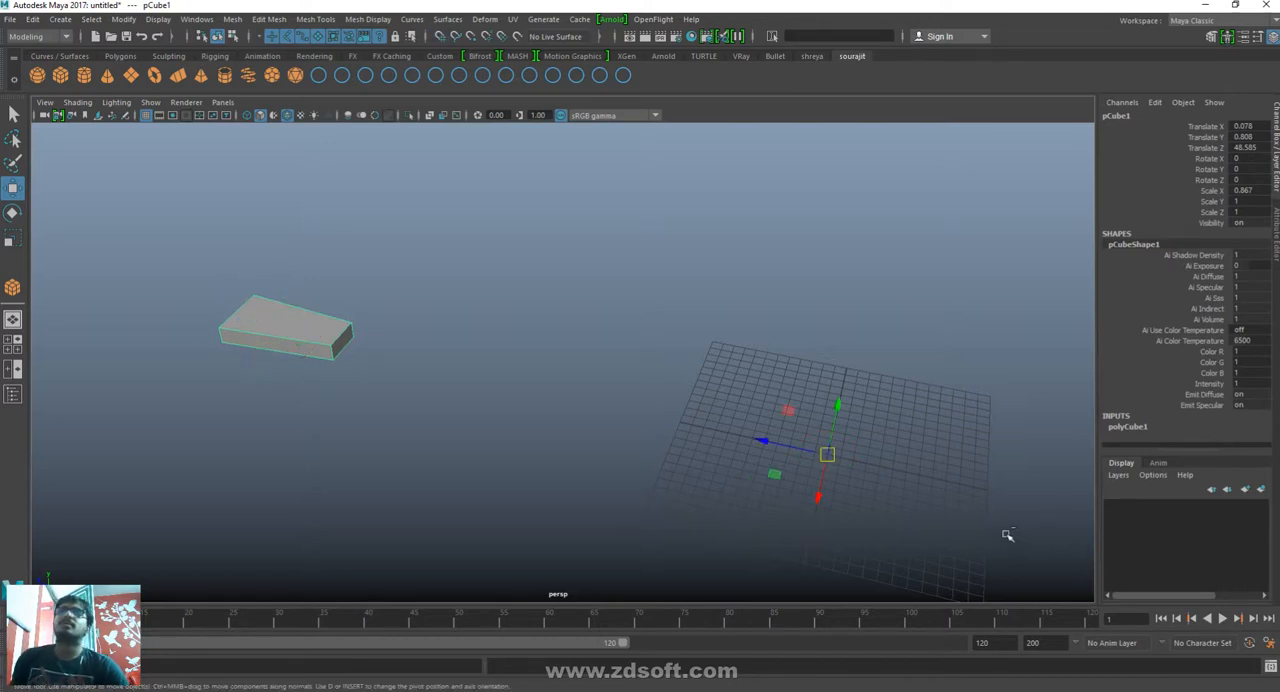
- Undo the pivot move and the end taper, and return the box to object mode
{"action": "key", "text": "ctrl+z"}
{"action": "key", "text": "ctrl+z"}
{"action": "key", "text": "ctrl+z"}
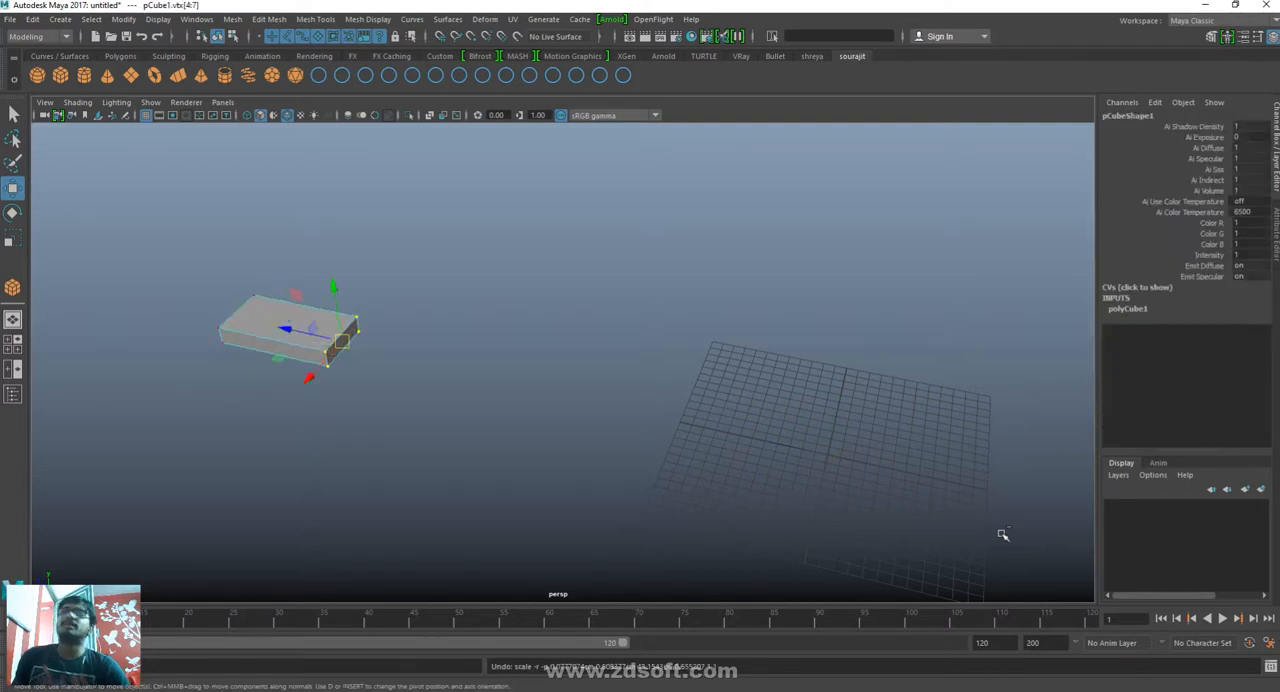
{"action": "right_click_drag", "start_coordinate": [246, 321], "coordinate": [551, 178]}
{"action": "left_click", "coordinate": [232, 368]}
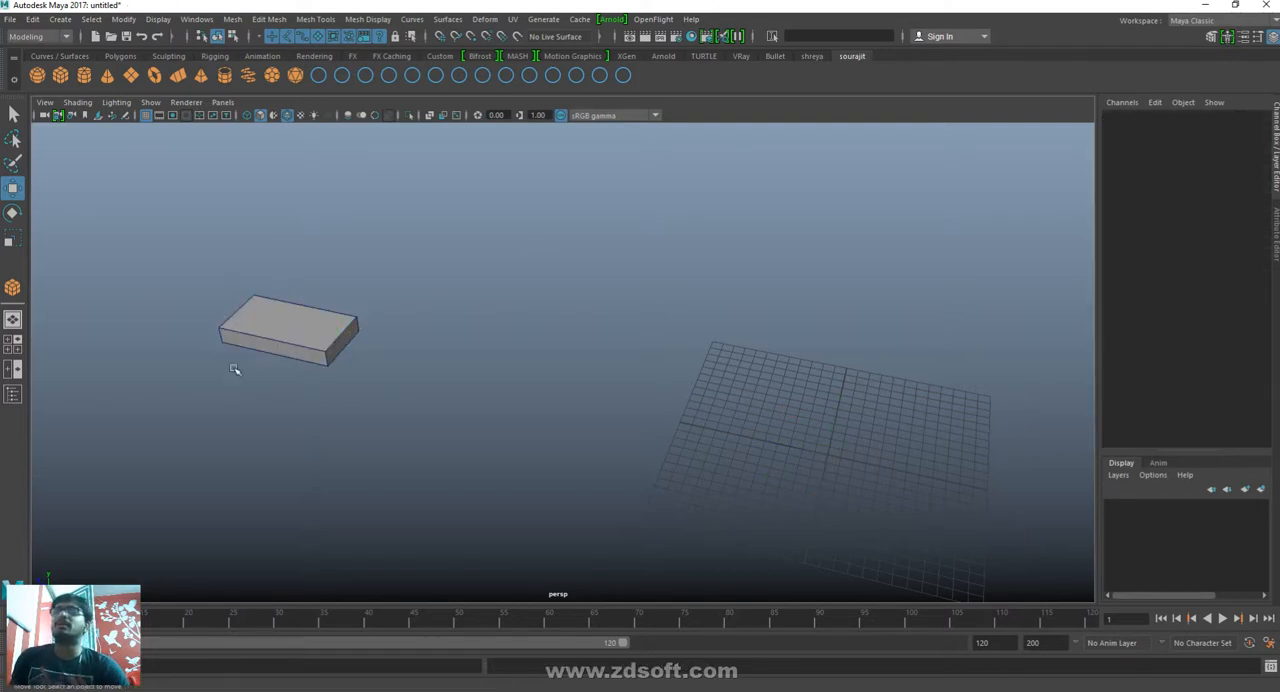
- Select the straight box and snap its pivot to the centre of the grid
{"action": "left_click", "coordinate": [314, 335]}
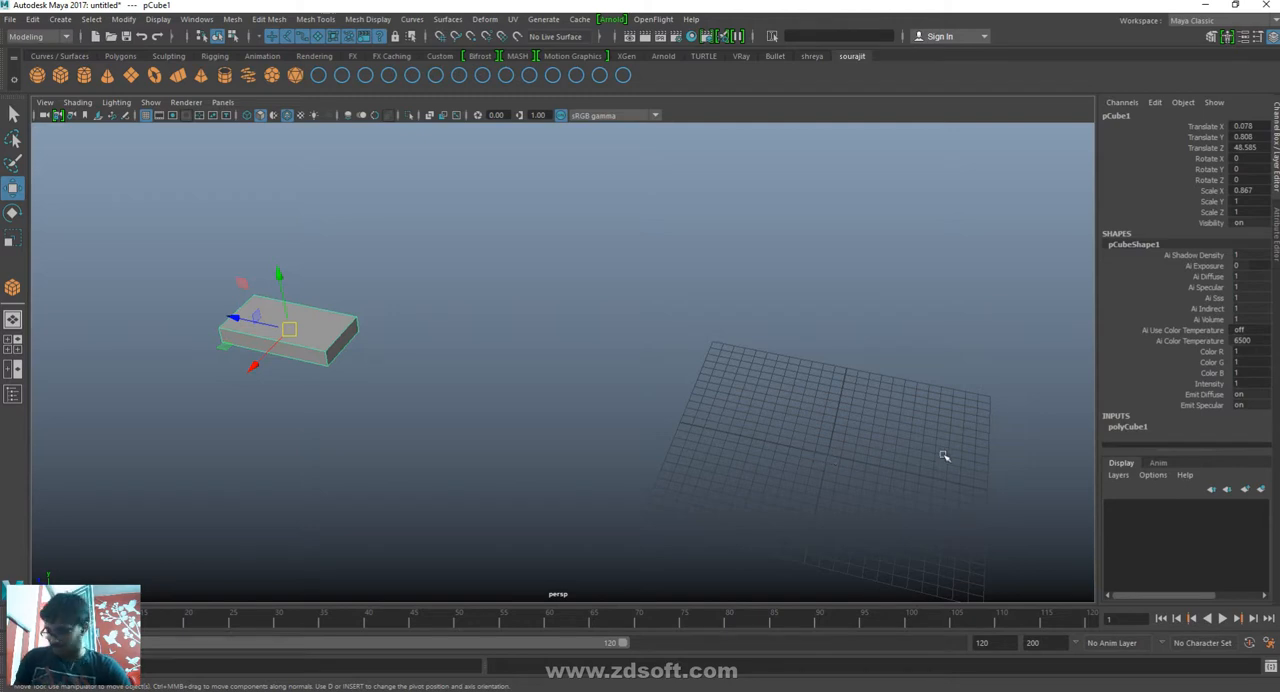
{"action": "key", "text": "d"}
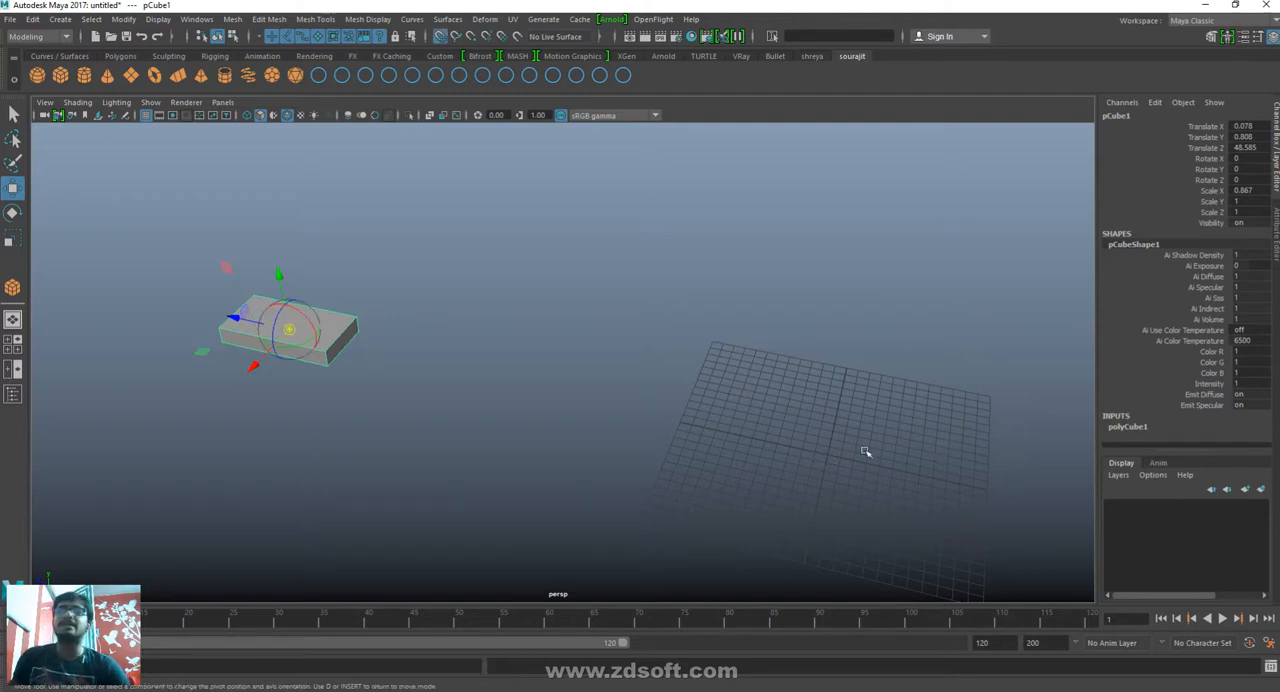
{"action": "left_click", "coordinate": [826, 461]}
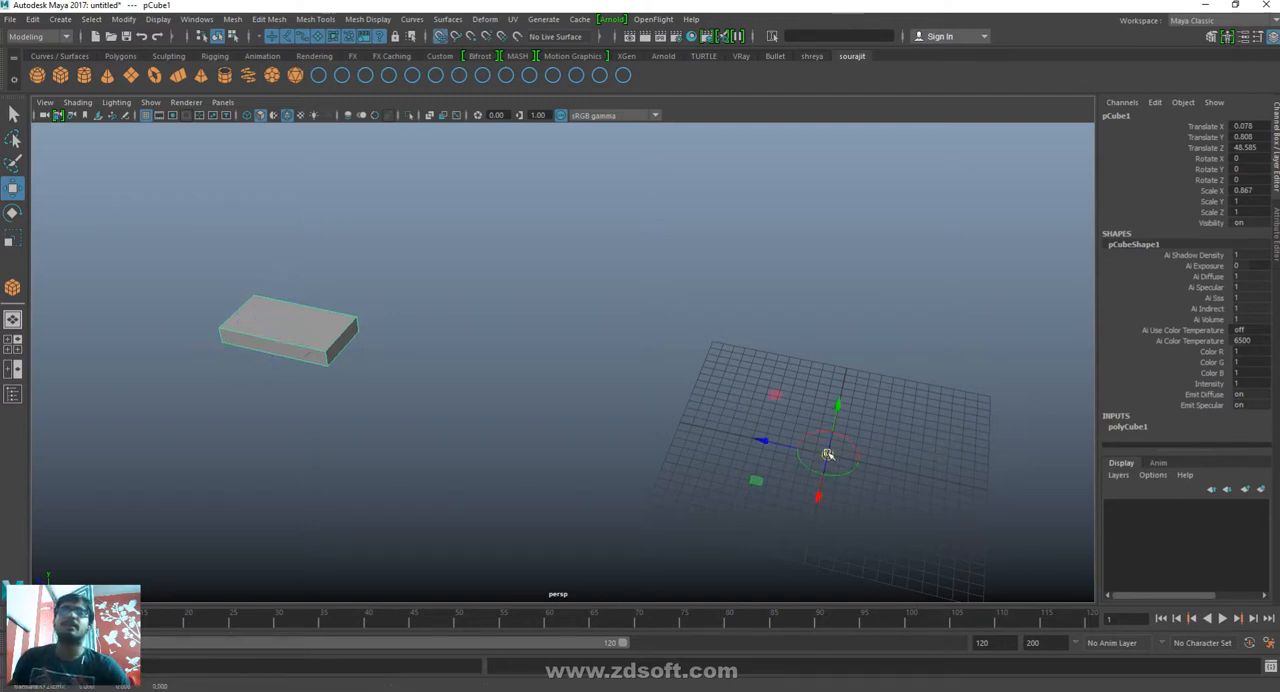
- Duplicate the box and raise the copy to about Y 2.361 as the second step
{"action": "left_click_drag", "start_coordinate": [931, 497], "coordinate": [815, 458], "text": "alt"}
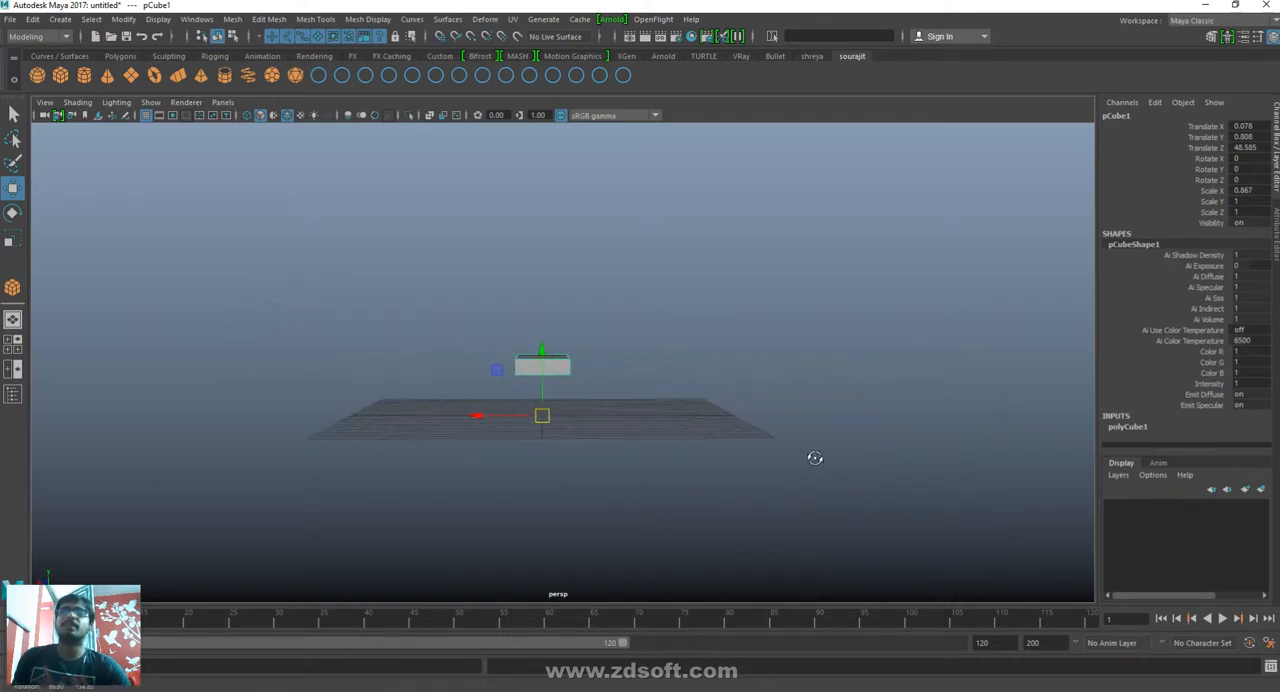
{"action": "key", "text": "ctrl+d"}
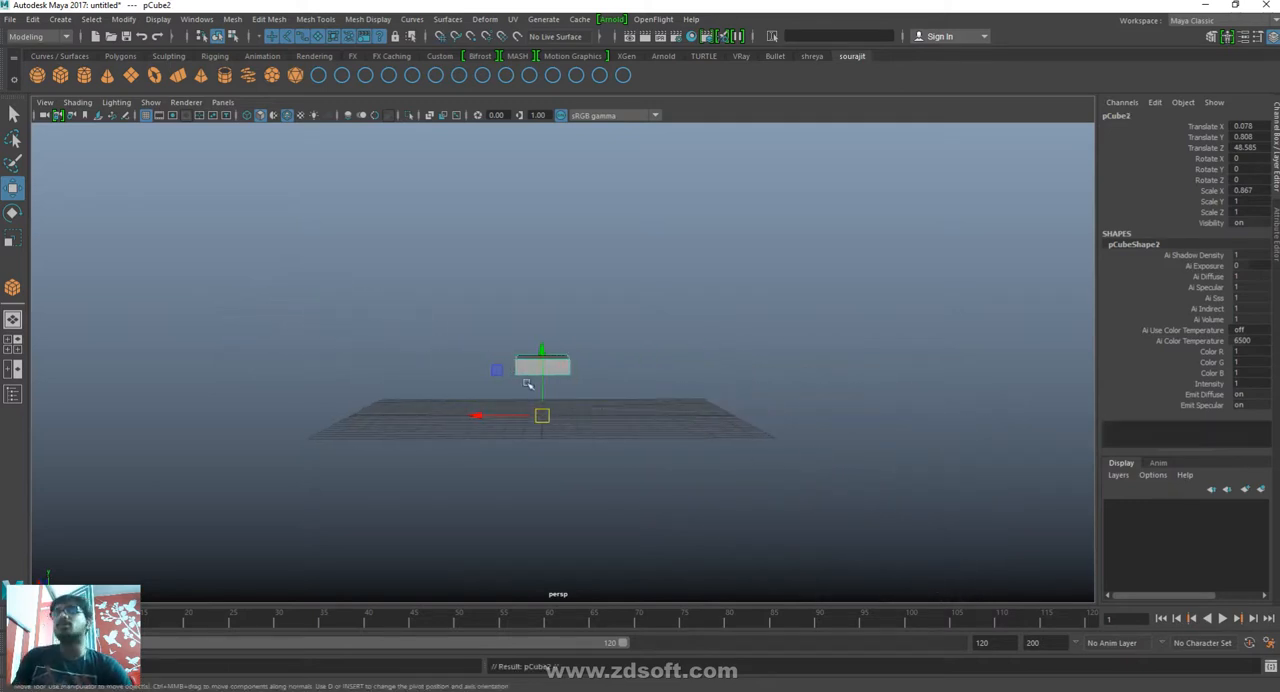
{"action": "left_click_drag", "start_coordinate": [540, 347], "coordinate": [540, 326]}
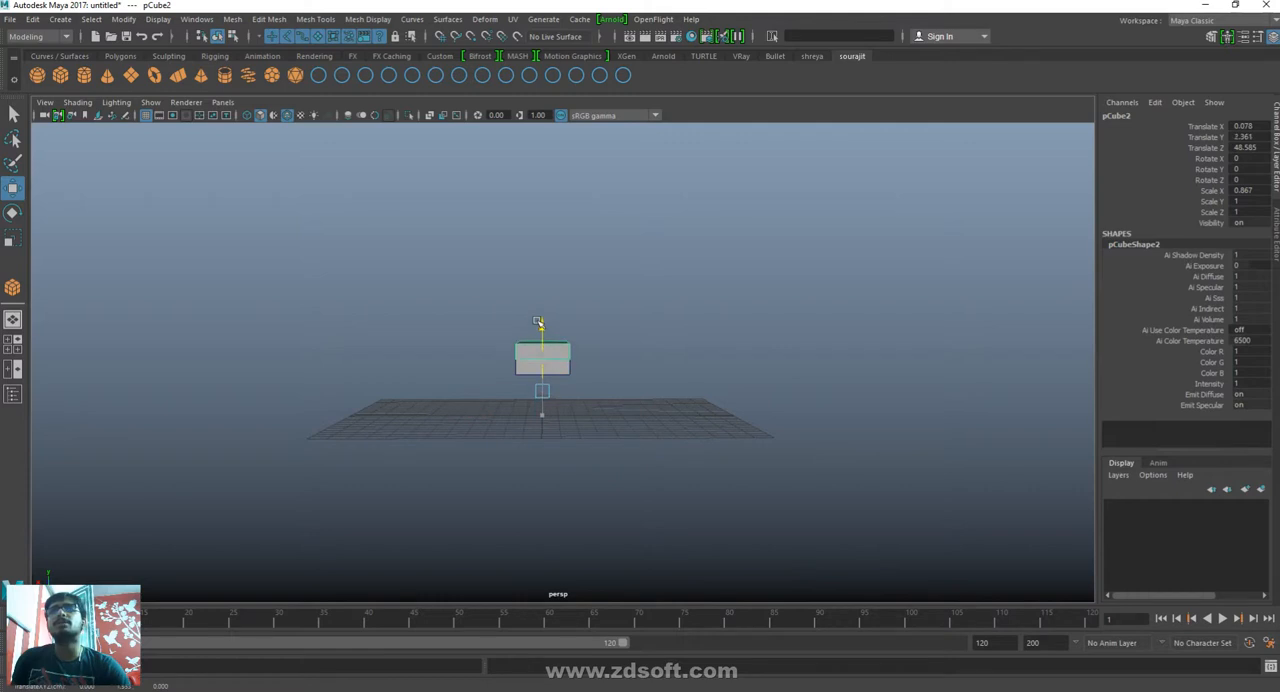
- Rotate the second step about the grid-centre pivot to about -5.68 on Y and raise it to about Y 2.699
{"action": "left_click_drag", "start_coordinate": [484, 394], "coordinate": [498, 390]}
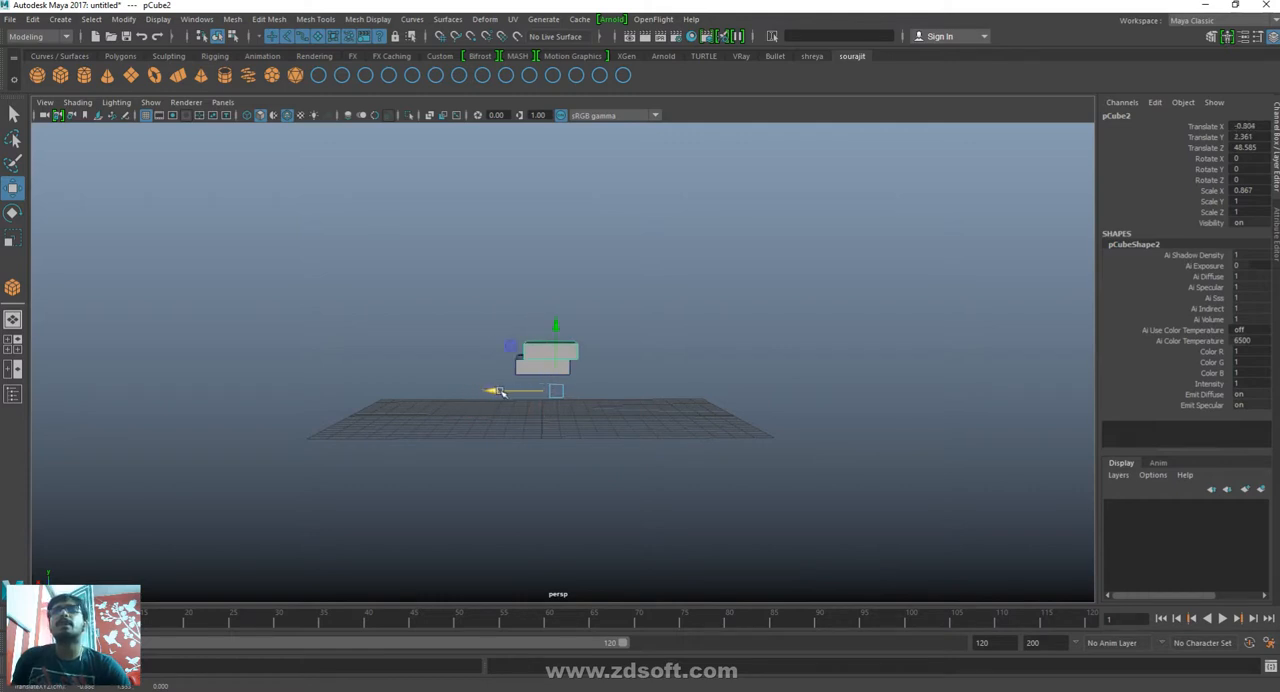
{"action": "key", "text": "ctrl+z"}
{"action": "key", "text": "e"}
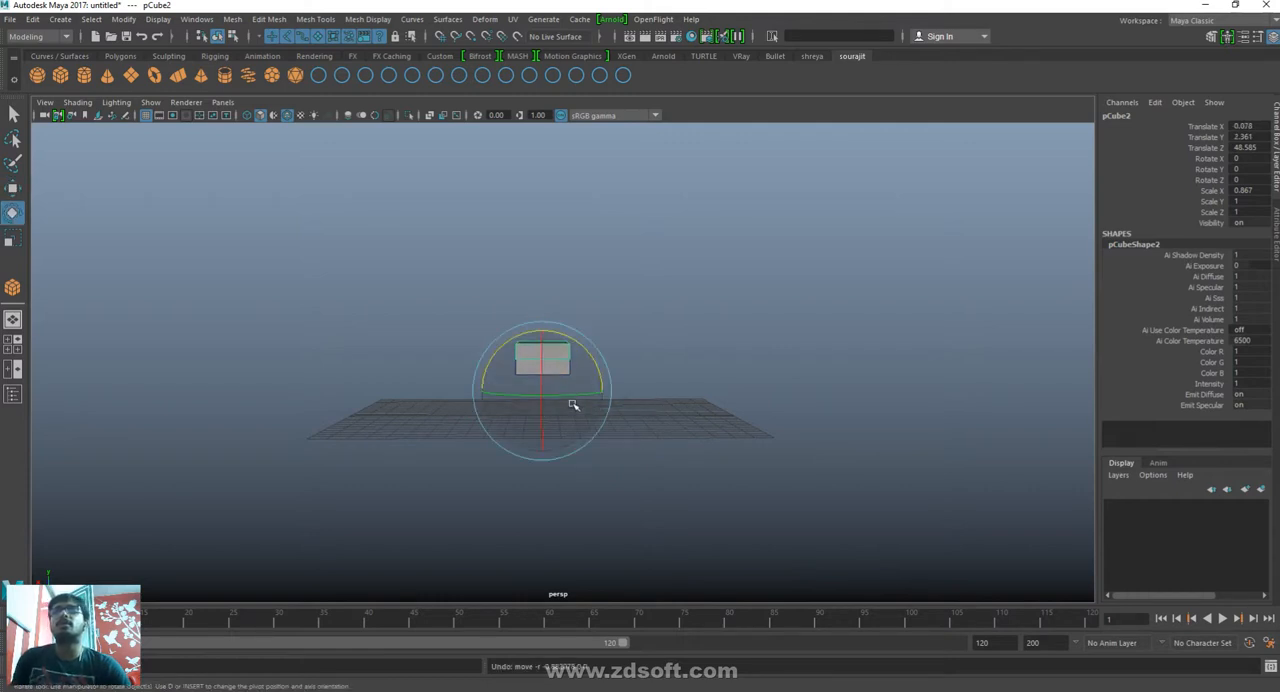
{"action": "left_click_drag", "start_coordinate": [574, 399], "coordinate": [760, 409]}
{"action": "key", "text": "w"}
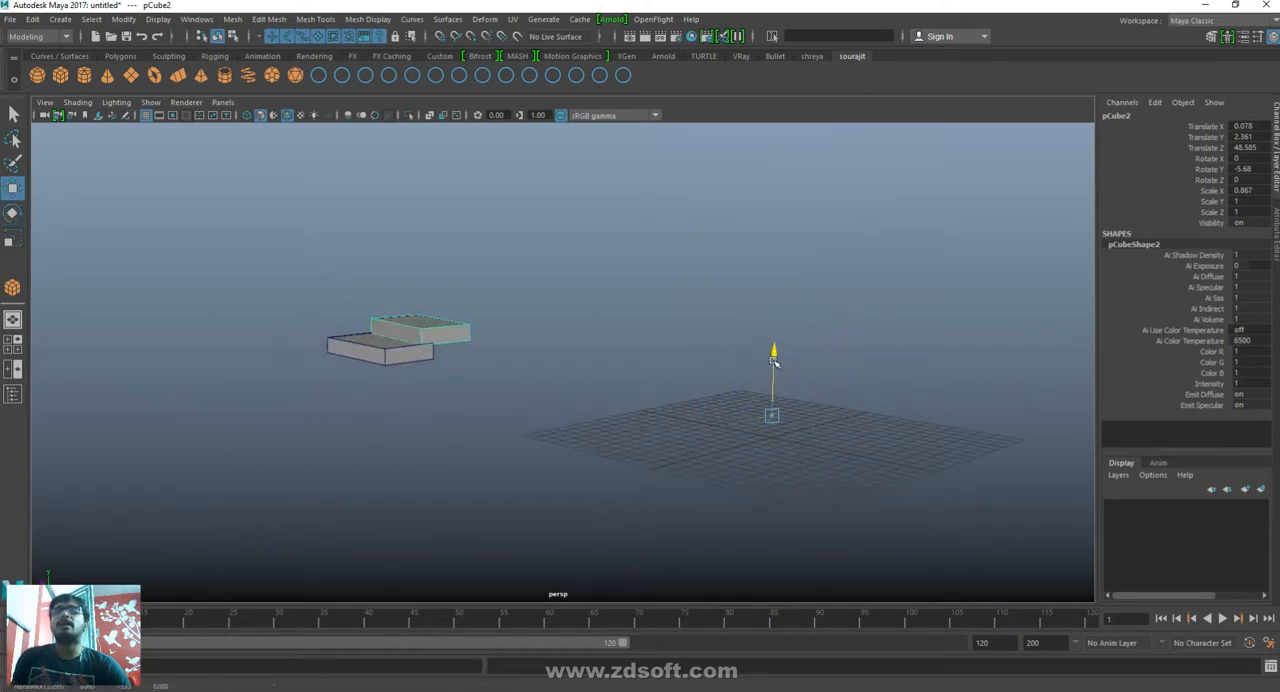
{"action": "left_click_drag", "start_coordinate": [773, 360], "coordinate": [782, 357]}
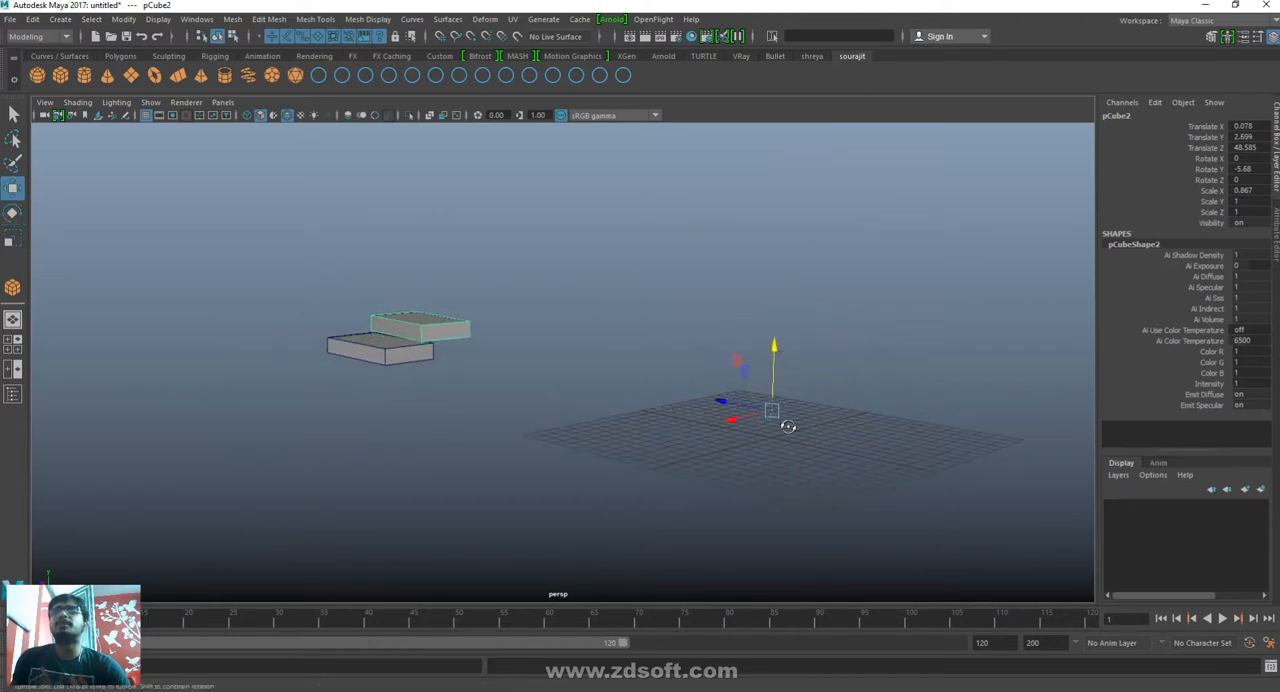
{"action": "left_click_drag", "start_coordinate": [788, 425], "coordinate": [828, 446], "text": "alt"}
- Duplicate the second step with its transform repeatedly until the spiral staircase has 116 steps, rising to about Y 218
{"action": "key", "text": "shift+d"}
{"action": "key", "text": "shift+d"}
{"action": "key", "text": "shift+d"}
{"action": "key", "text": "shift+d"}
{"action": "key", "text": "shift+d"}
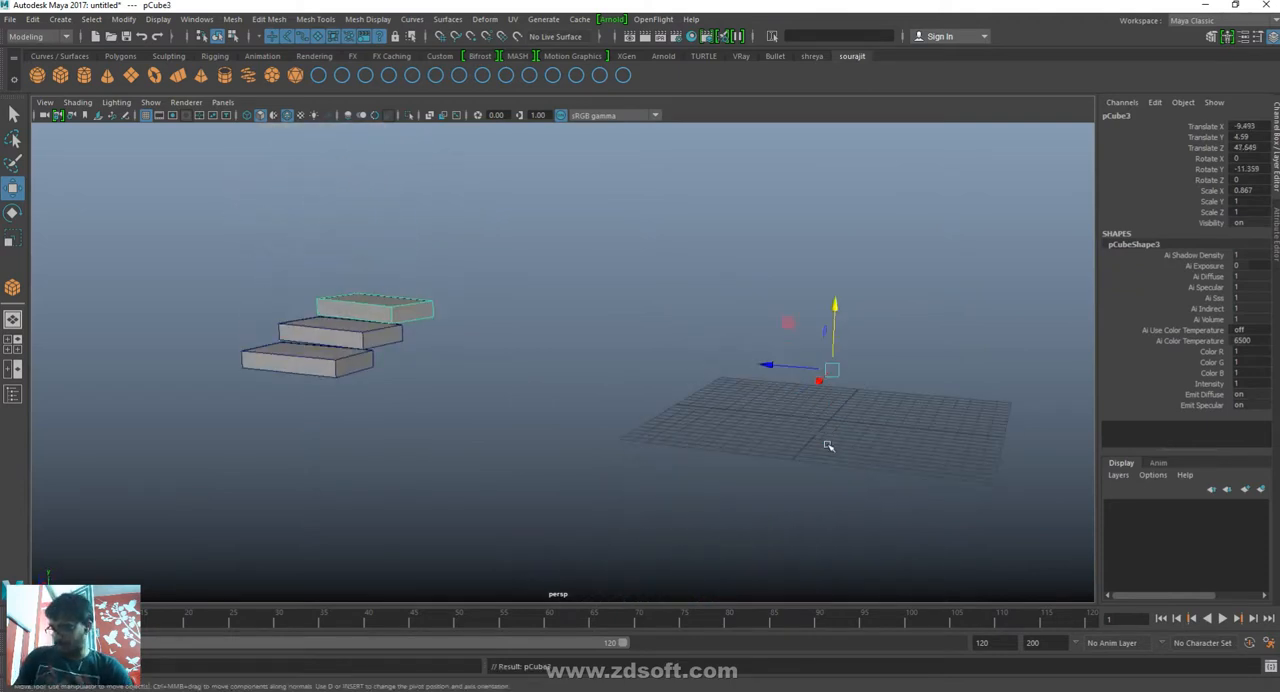
{"action": "scroll", "coordinate": [866, 280], "scroll_direction": "down", "scroll_amount": 3}
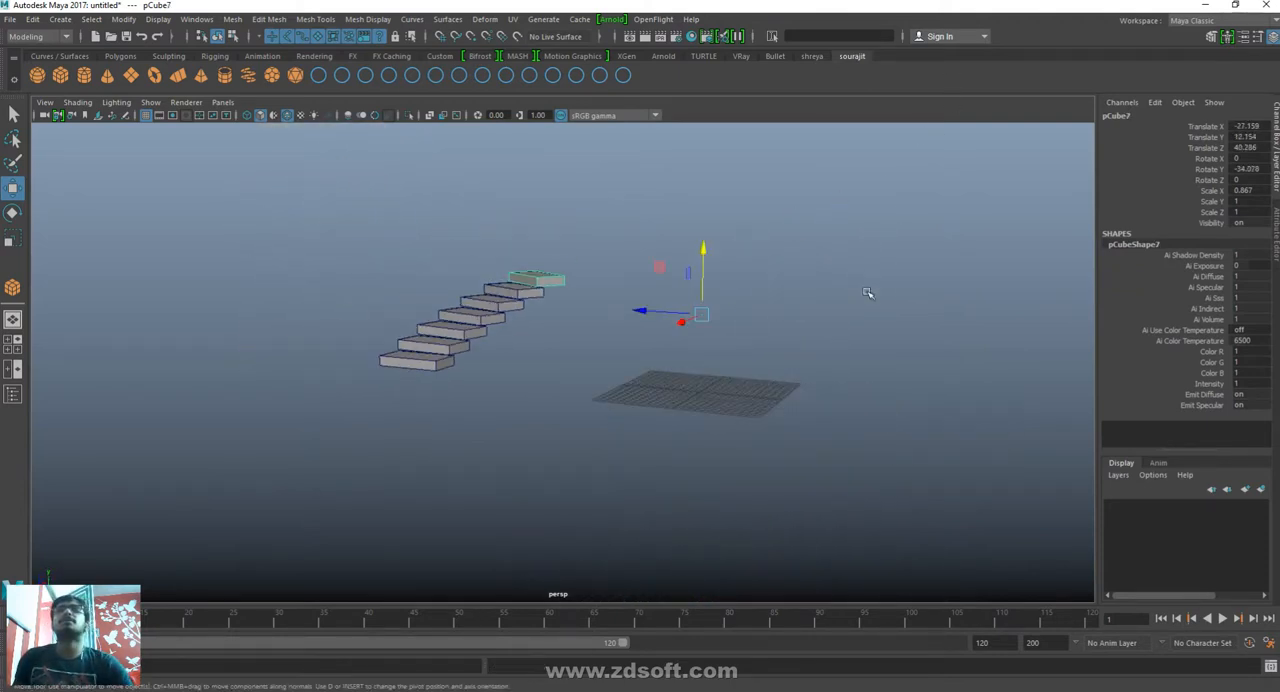
{"action": "key", "text": "shift+d"}
{"action": "key", "text": "shift+d"}
{"action": "key", "text": "shift+d"}
{"action": "key", "text": "shift+d"}
{"action": "key", "text": "shift+d"}
{"action": "key", "text": "shift+d"}
{"action": "key", "text": "shift+d"}
{"action": "key", "text": "shift+d"}
{"action": "key", "text": "shift+d"}
{"action": "key", "text": "shift+d"}
{"action": "key", "text": "shift+d"}
{"action": "key", "text": "shift+d"}
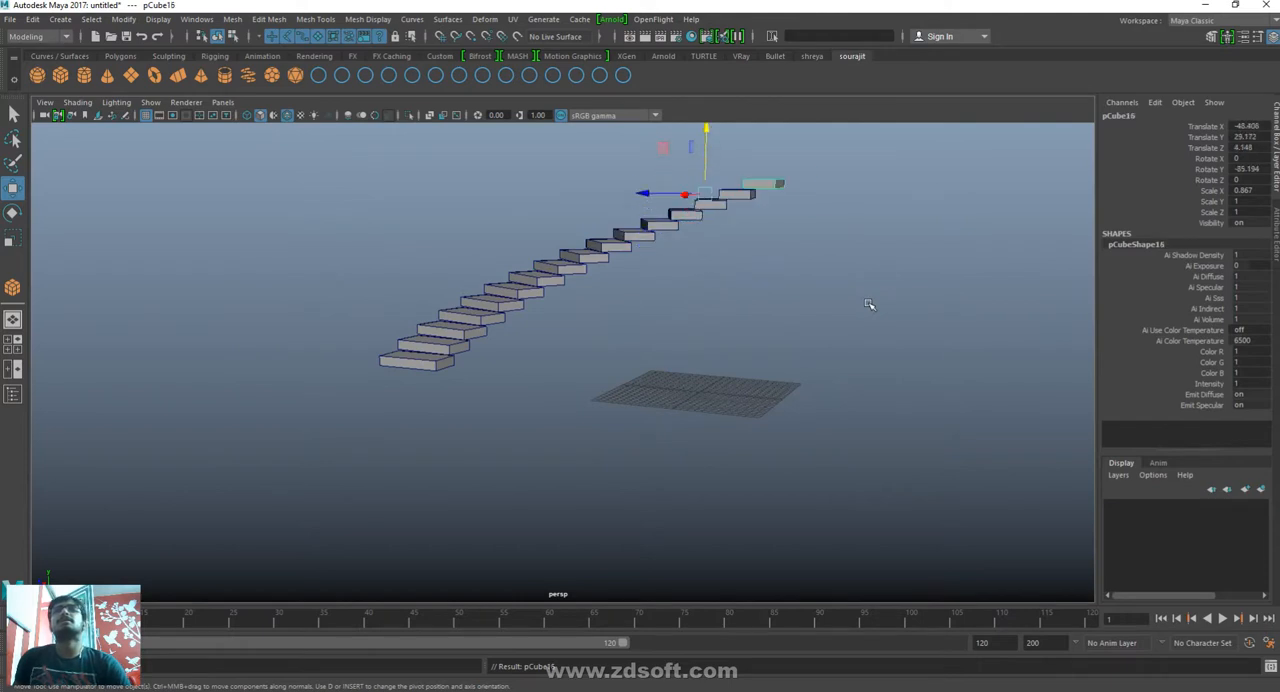
{"action": "scroll", "coordinate": [896, 265], "scroll_direction": "down", "scroll_amount": 3}
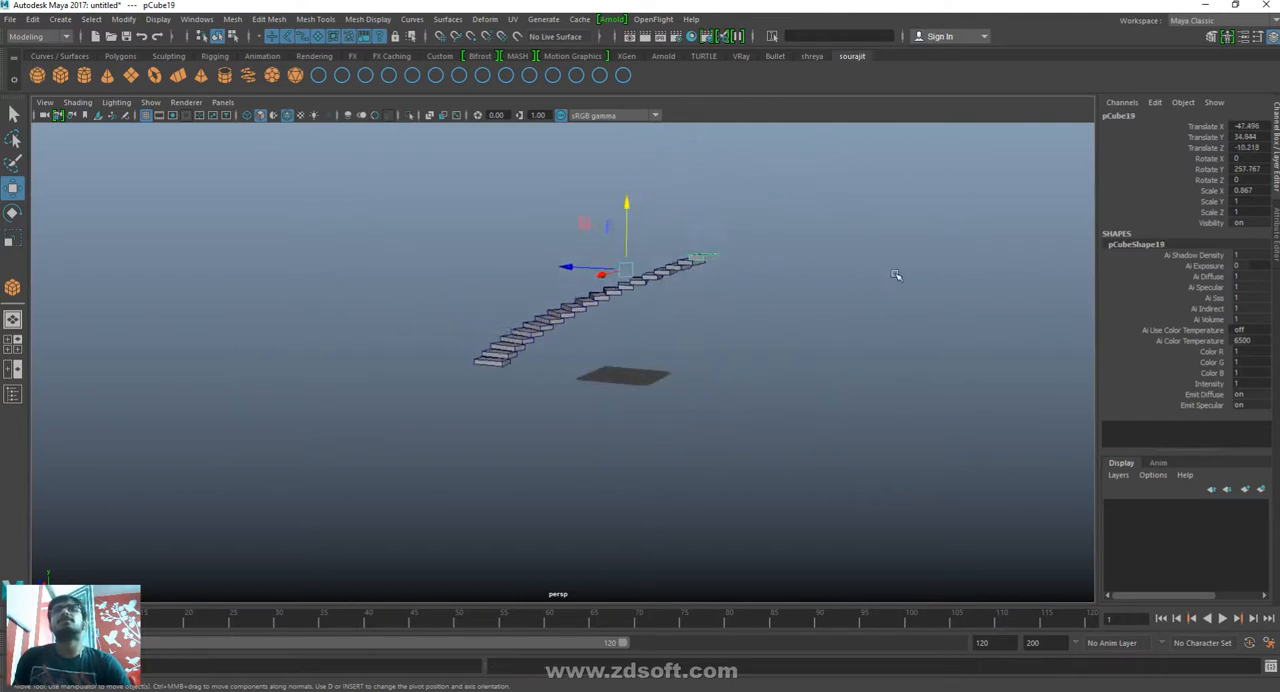
{"action": "key", "text": "shift+d"}
{"action": "key", "text": "shift+d"}
{"action": "key", "text": "shift+d"}
{"action": "key", "text": "shift+d"}
{"action": "key", "text": "shift+d"}
{"action": "key", "text": "shift+d"}
{"action": "key", "text": "shift+d"}
{"action": "key", "text": "shift+d"}
{"action": "key", "text": "shift+d"}
{"action": "key", "text": "shift+d"}
{"action": "key", "text": "shift+d"}
{"action": "key", "text": "shift+d"}
{"action": "key", "text": "shift+d"}
{"action": "key", "text": "shift+d"}
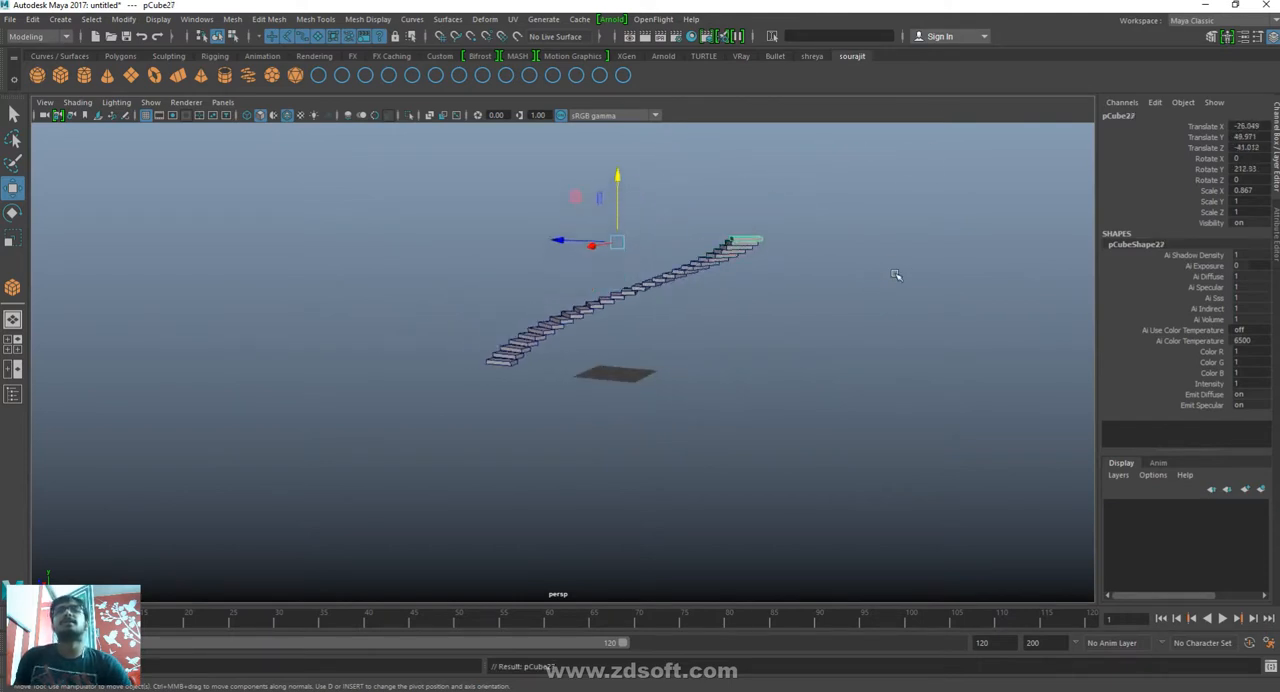
{"action": "key", "text": "shift+d"}
{"action": "key", "text": "shift+d"}
{"action": "key", "text": "shift+d"}
{"action": "key", "text": "shift+d"}
{"action": "key", "text": "shift+d"}
{"action": "key", "text": "shift+d"}
{"action": "key", "text": "shift+d"}
{"action": "key", "text": "shift+d"}
{"action": "key", "text": "shift+d"}
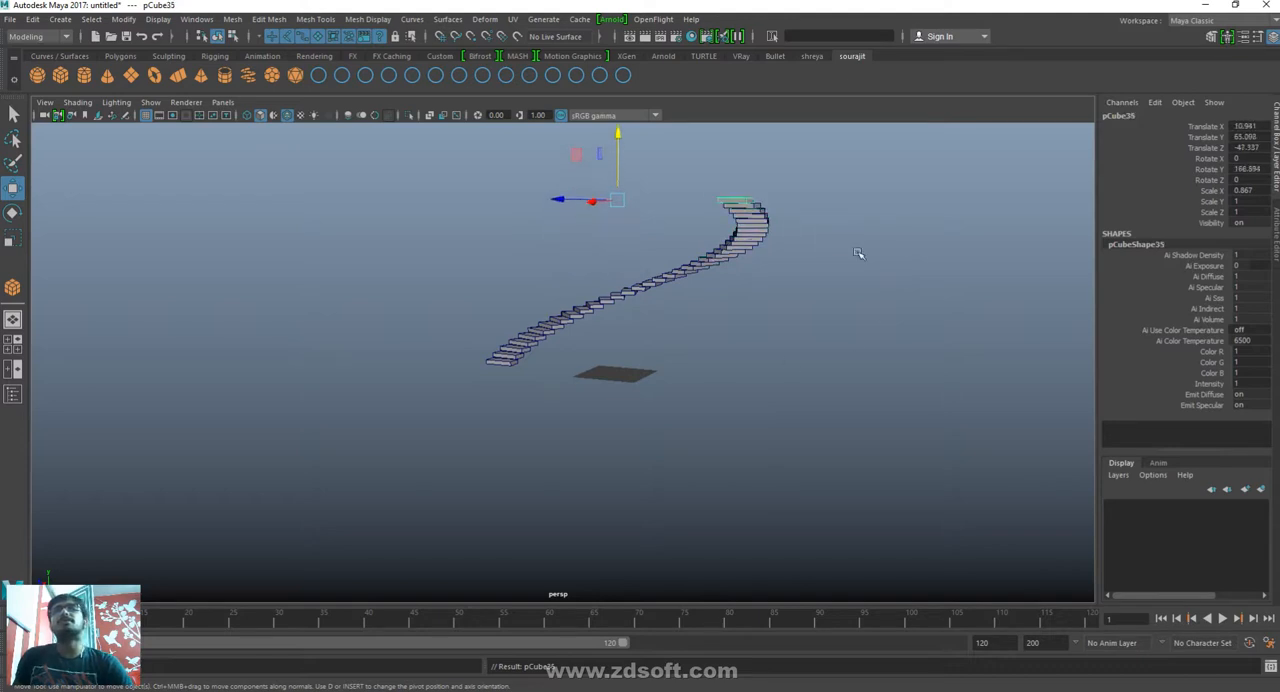
{"action": "key", "text": "shift+d"}
{"action": "key", "text": "shift+d"}
{"action": "key", "text": "shift+d"}
{"action": "key", "text": "shift+d"}
{"action": "key", "text": "shift+d"}
{"action": "key", "text": "shift+d"}
{"action": "key", "text": "shift+d"}
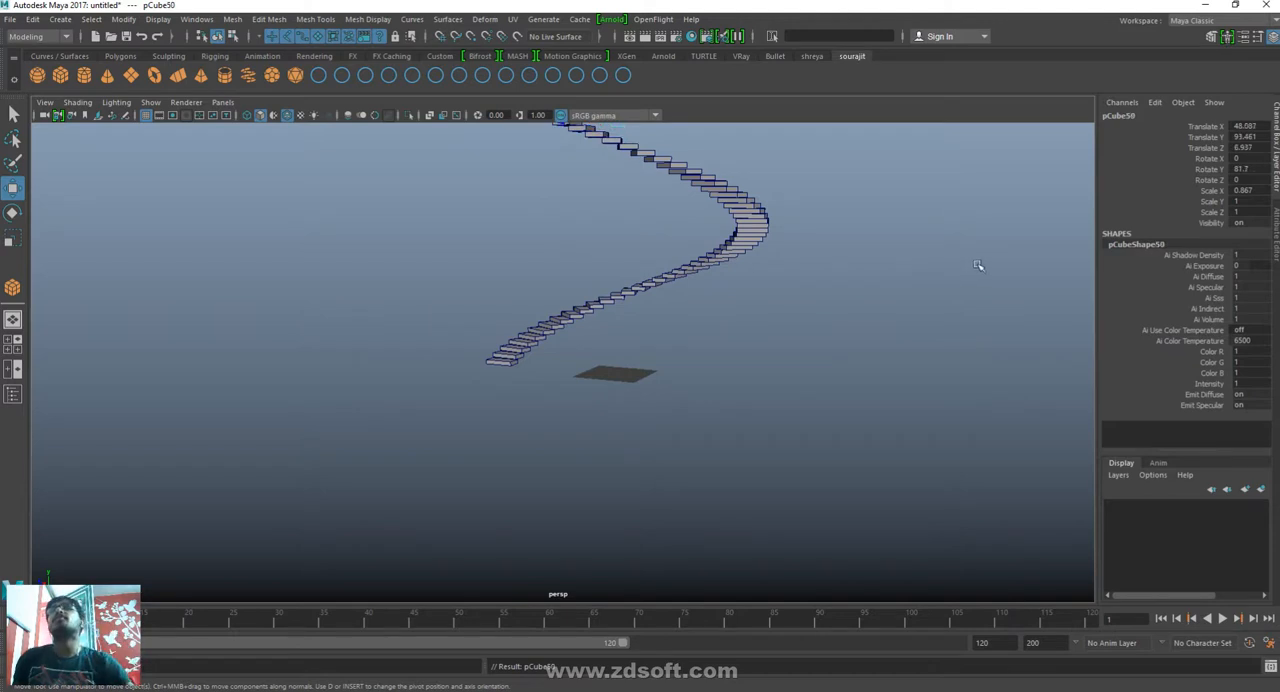
{"action": "scroll", "coordinate": [848, 366], "scroll_direction": "down", "scroll_amount": 3}
{"action": "key", "text": "shift+d"}
{"action": "key", "text": "shift+d"}
{"action": "key", "text": "shift+d"}
{"action": "key", "text": "shift+d"}
{"action": "key", "text": "shift+d"}
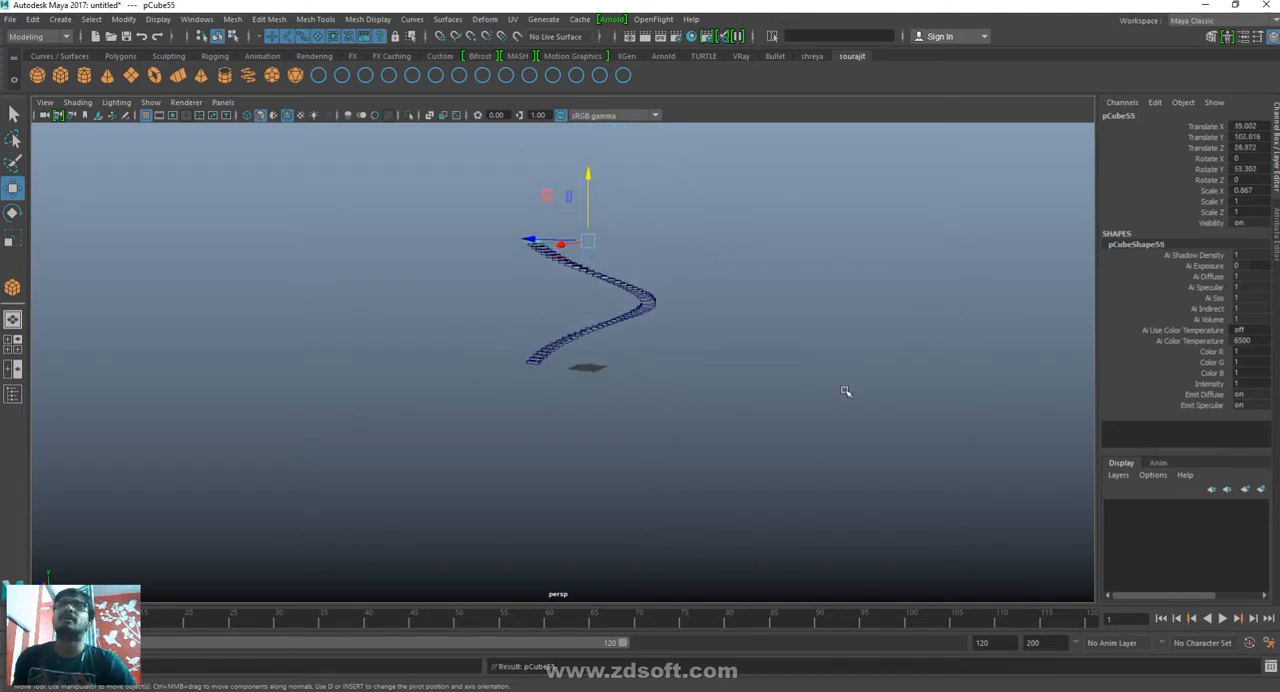
{"action": "key", "text": "shift+d"}
{"action": "key", "text": "shift+d"}
{"action": "key", "text": "shift+d"}
{"action": "key", "text": "shift+d"}
{"action": "key", "text": "shift+d"}
{"action": "key", "text": "shift+d"}
{"action": "key", "text": "shift+d"}
{"action": "key", "text": "shift+d"}
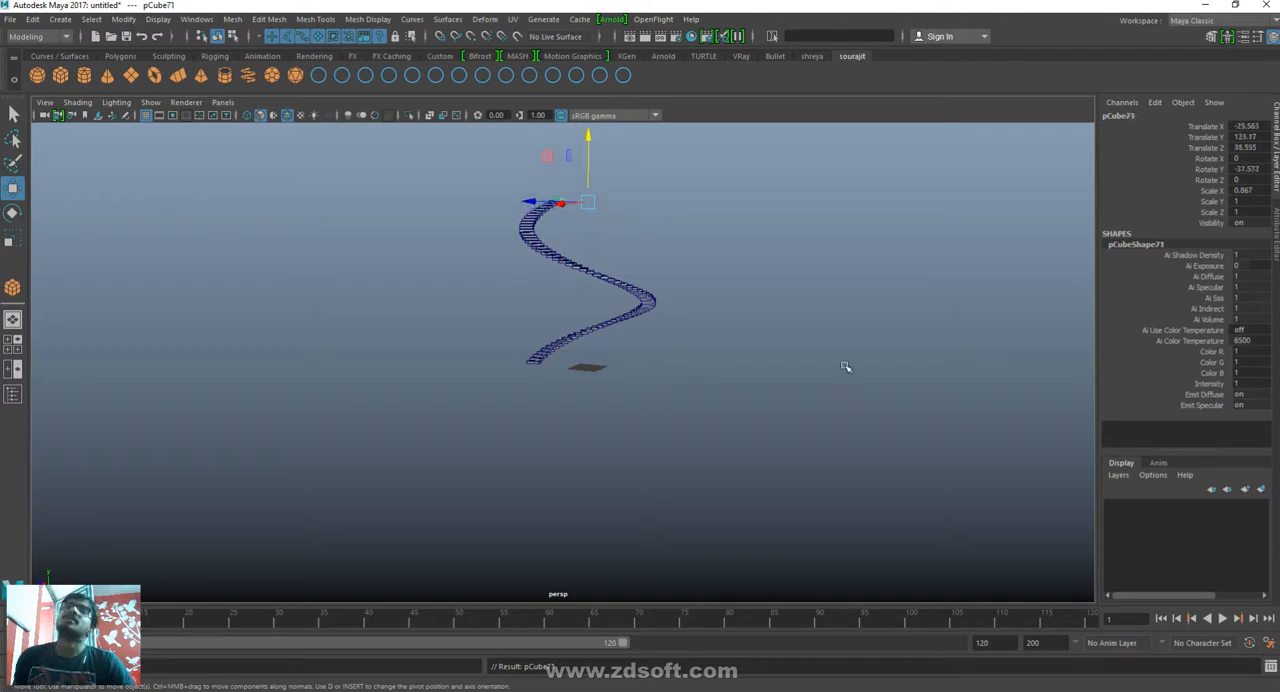
{"action": "scroll", "coordinate": [846, 334], "scroll_direction": "down", "scroll_amount": 2}
{"action": "key", "text": "shift+d"}
{"action": "key", "text": "shift+d"}
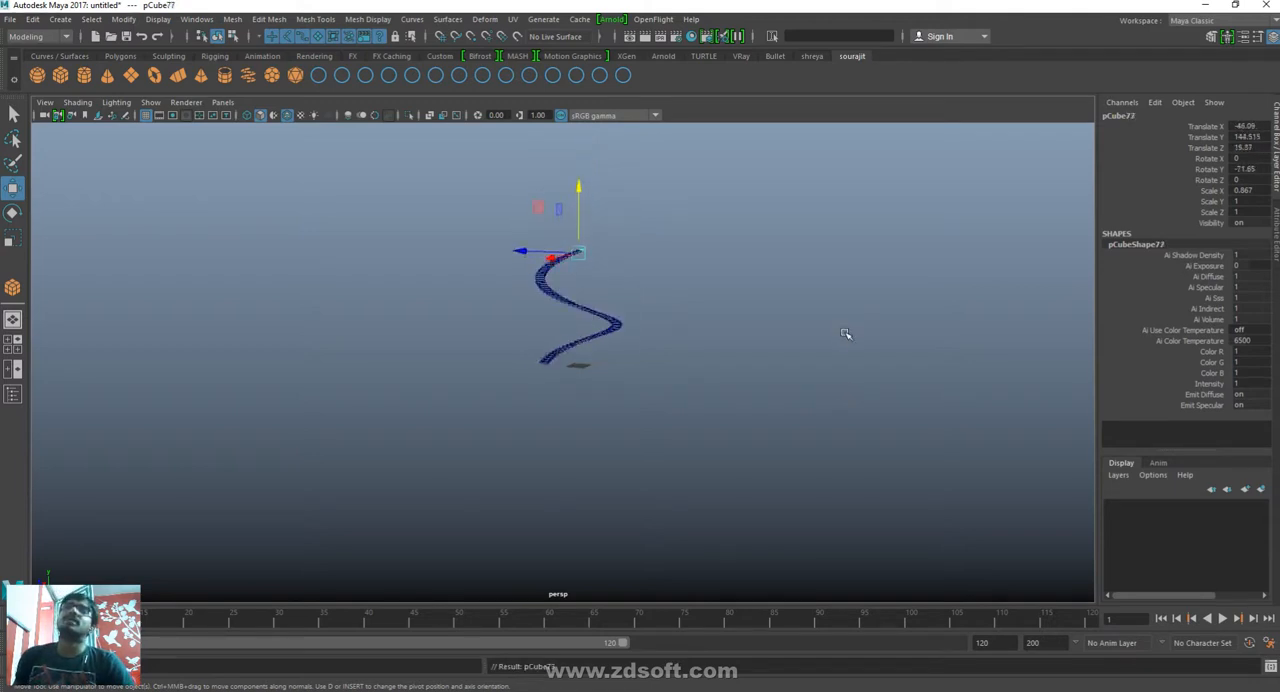
{"action": "key", "text": "shift+d"}
{"action": "key", "text": "shift+d"}
{"action": "key", "text": "shift+d"}
{"action": "key", "text": "shift+d"}
{"action": "key", "text": "shift+d"}
{"action": "key", "text": "shift+d"}
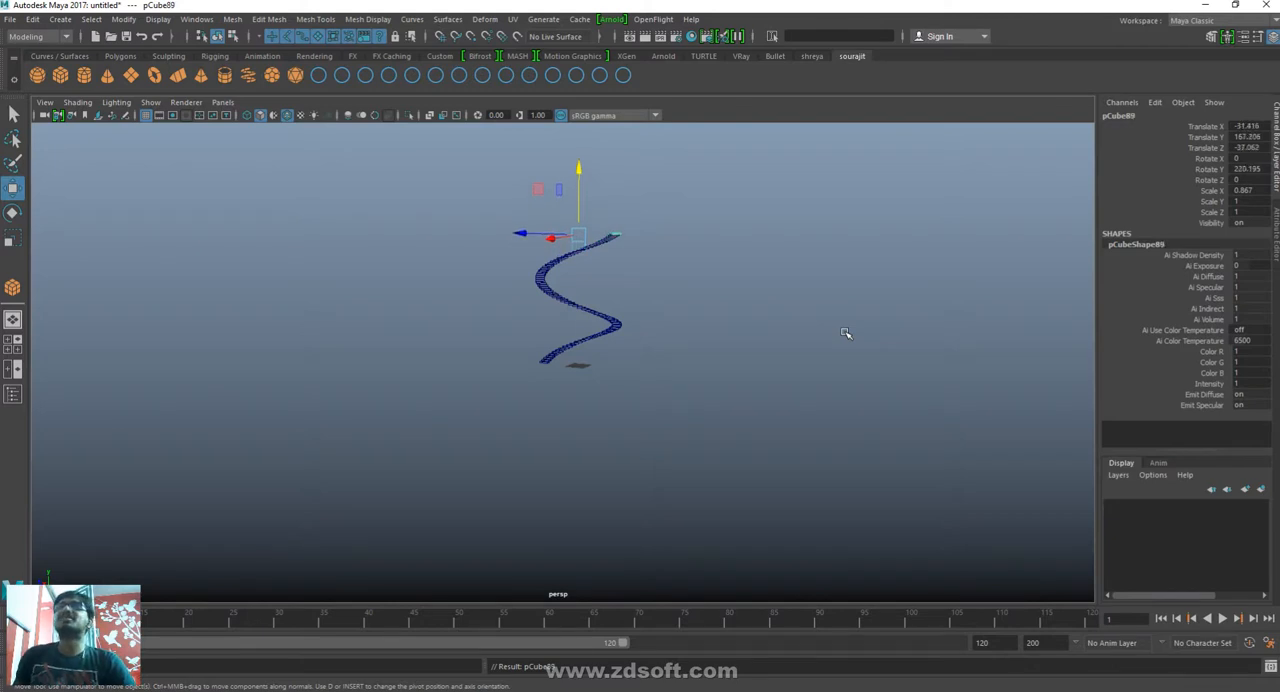
{"action": "key", "text": "shift+d"}
{"action": "key", "text": "shift+d"}
{"action": "key", "text": "shift+d"}
{"action": "key", "text": "shift+d"}
{"action": "key", "text": "shift+d"}
{"action": "key", "text": "shift+d"}
{"action": "key", "text": "shift+d"}
{"action": "key", "text": "shift+d"}
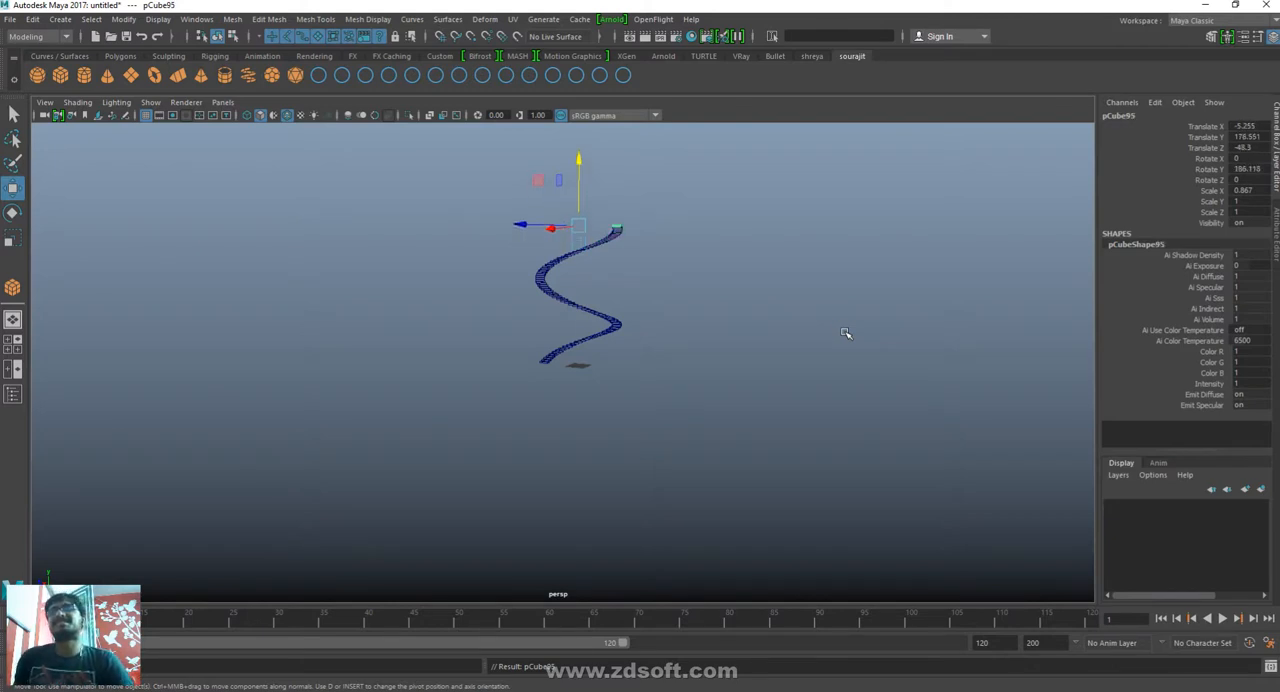
{"action": "key", "text": "shift+d"}
{"action": "key", "text": "shift+d"}
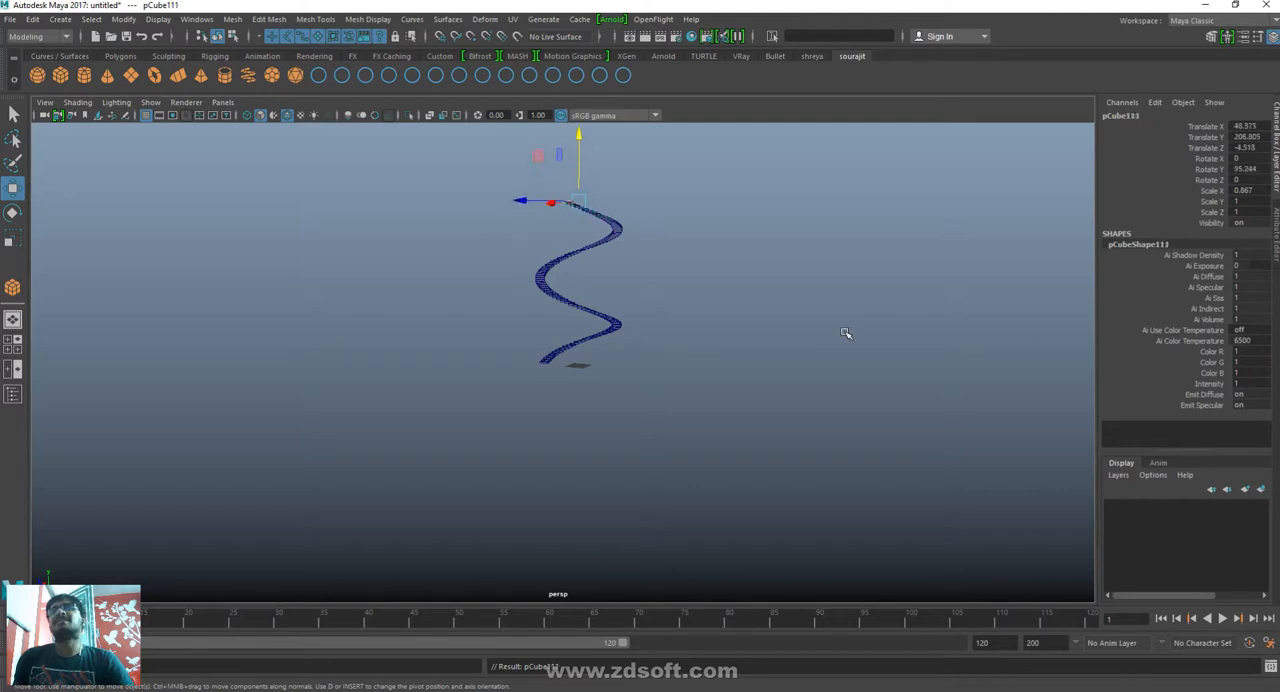
- Examine the spiral staircase close up and from different sides, following its steps from the base to the upper end
{"action": "left_click_drag", "start_coordinate": [958, 308], "coordinate": [930, 389], "text": "alt"}
{"action": "right_click_drag", "start_coordinate": [583, 389], "coordinate": [1240, 624], "text": "alt"}
{"action": "right_click_drag", "start_coordinate": [462, 505], "coordinate": [860, 550], "text": "alt"}
{"action": "left_click_drag", "start_coordinate": [480, 520], "coordinate": [509, 400], "text": "alt"}
{"action": "right_click_drag", "start_coordinate": [509, 400], "coordinate": [1020, 635], "text": "alt"}
{"action": "left_click_drag", "start_coordinate": [400, 500], "coordinate": [615, 425], "text": "alt"}
{"action": "left_click_drag", "start_coordinate": [718, 433], "coordinate": [684, 452], "text": "alt"}
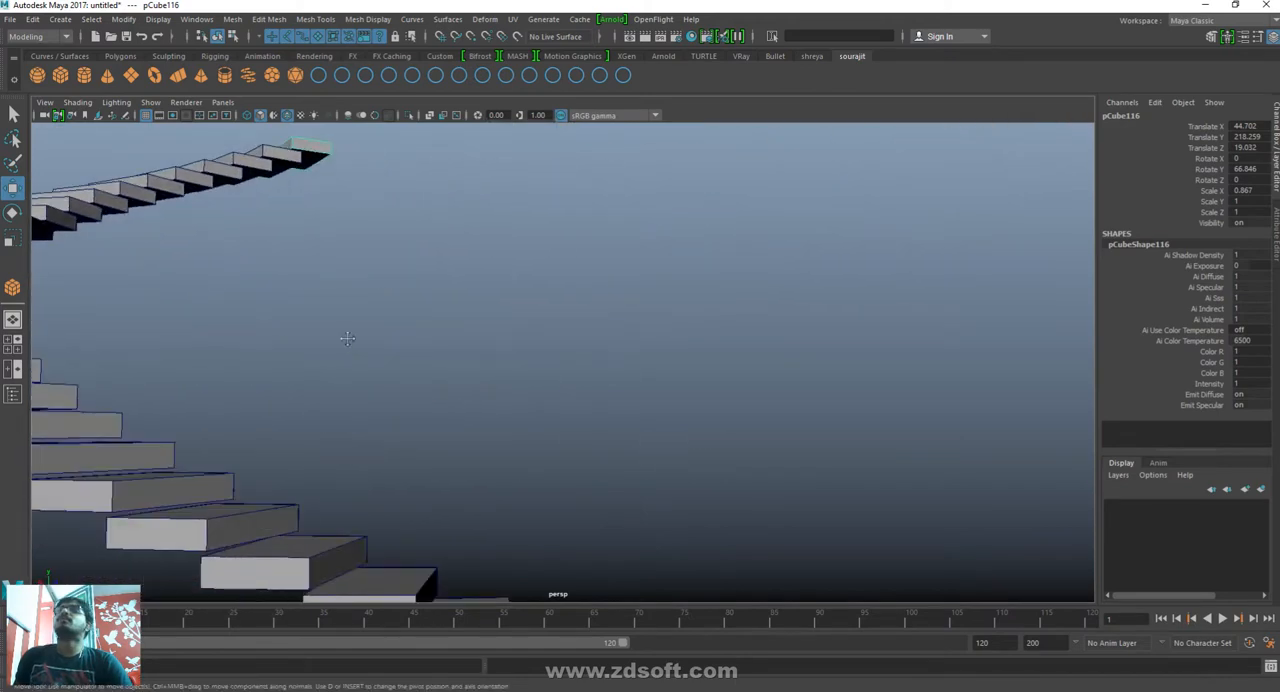
{"action": "middle_click_drag", "start_coordinate": [343, 337], "coordinate": [490, 410], "text": "alt"}
{"action": "scroll", "coordinate": [489, 410], "scroll_direction": "down", "scroll_amount": 5}
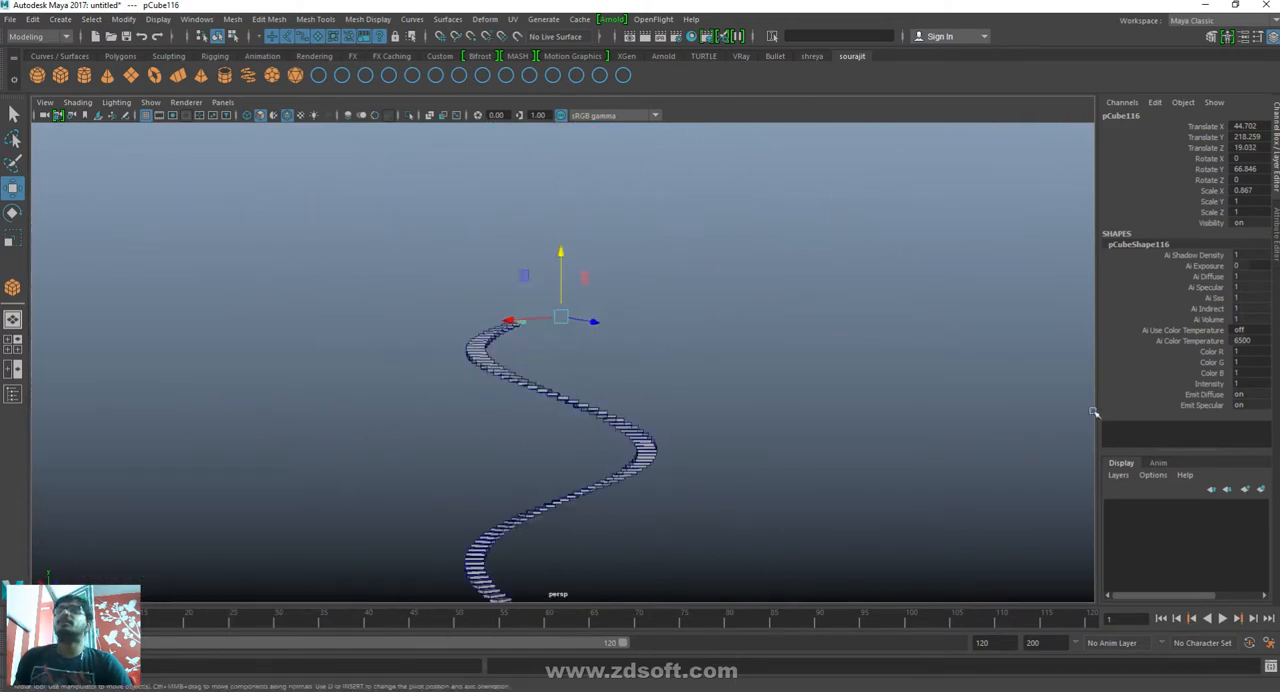
- Select the whole spiral staircase and delete it
{"action": "left_click_drag", "start_coordinate": [800, 413], "coordinate": [714, 500], "text": "alt"}
{"action": "left_click_drag", "start_coordinate": [805, 572], "coordinate": [150, 128]}
{"action": "key", "text": "Delete"}
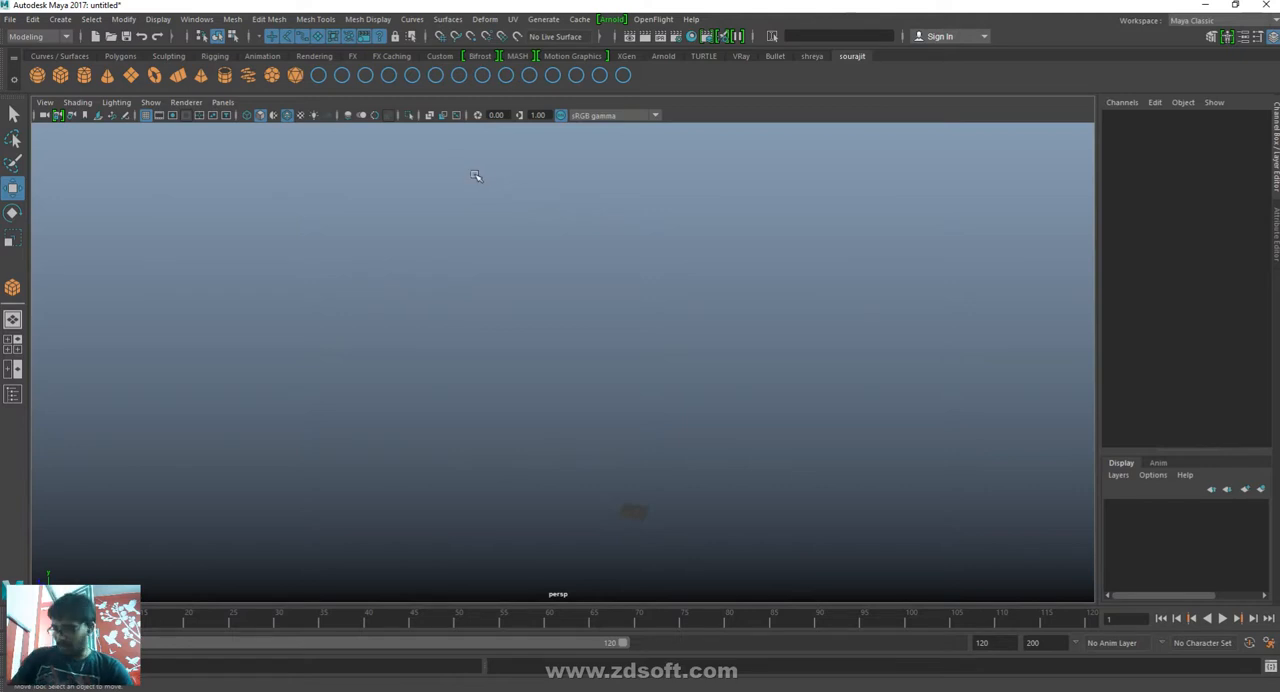
- Draw a polygon cube about 9.93 wide and 8.5 high at the middle of the grid and activate the Move tool
{"action": "key", "text": "f"}
{"action": "left_click_drag", "start_coordinate": [694, 366], "coordinate": [549, 394], "text": "alt"}
{"action": "right_click_drag", "start_coordinate": [545, 344], "coordinate": [545, 455], "text": "shift"}
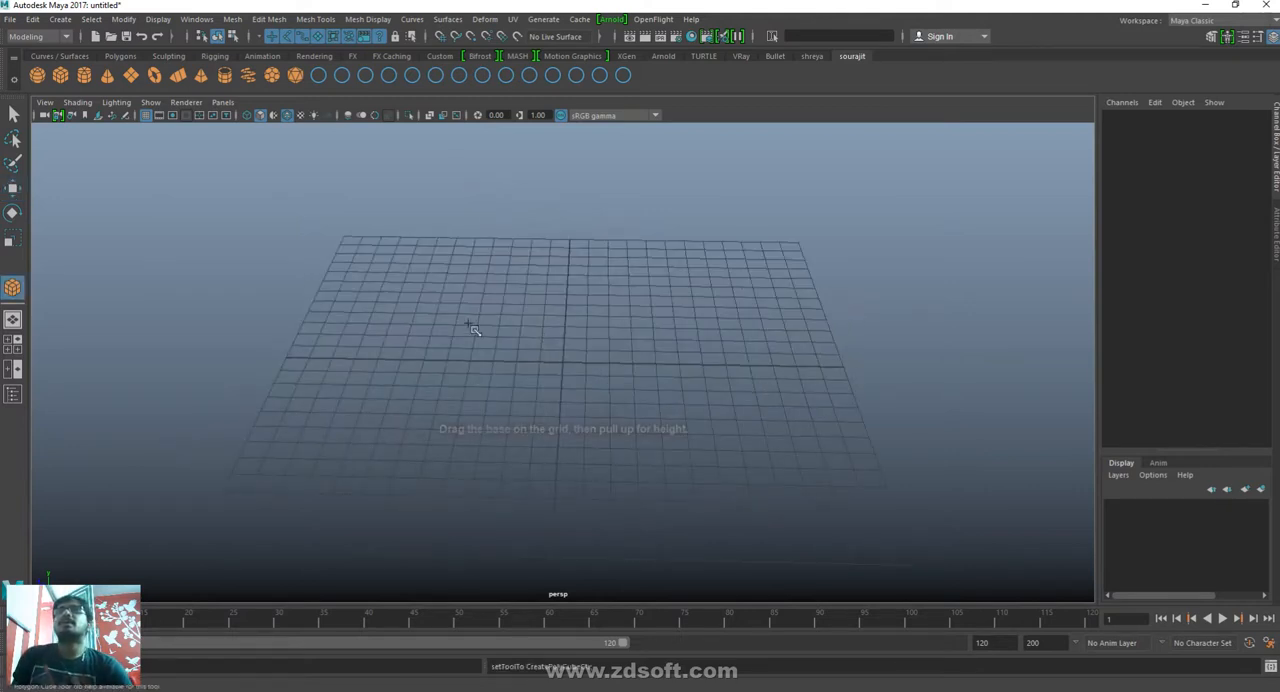
{"action": "left_click_drag", "start_coordinate": [468, 306], "coordinate": [637, 171]}
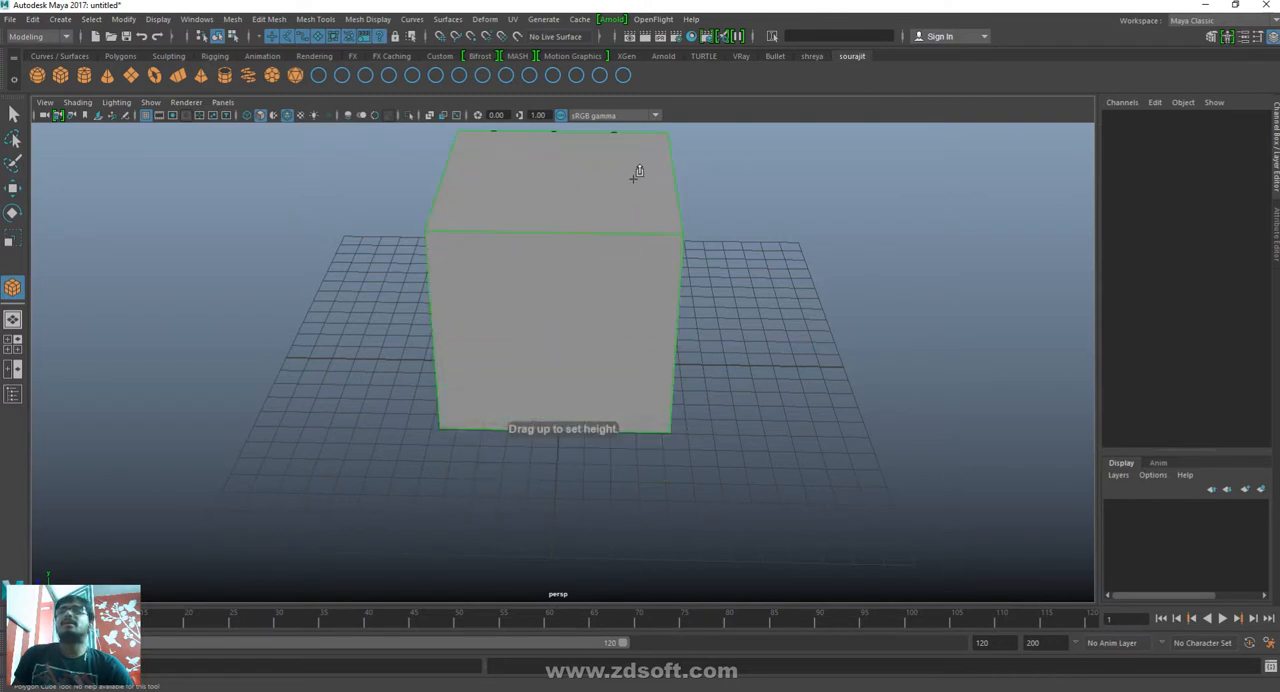
{"action": "key", "text": "w"}
{"action": "right_click_drag", "start_coordinate": [957, 394], "coordinate": [839, 359], "text": "alt"}
{"action": "left_click_drag", "start_coordinate": [839, 359], "coordinate": [844, 509], "text": "alt"}
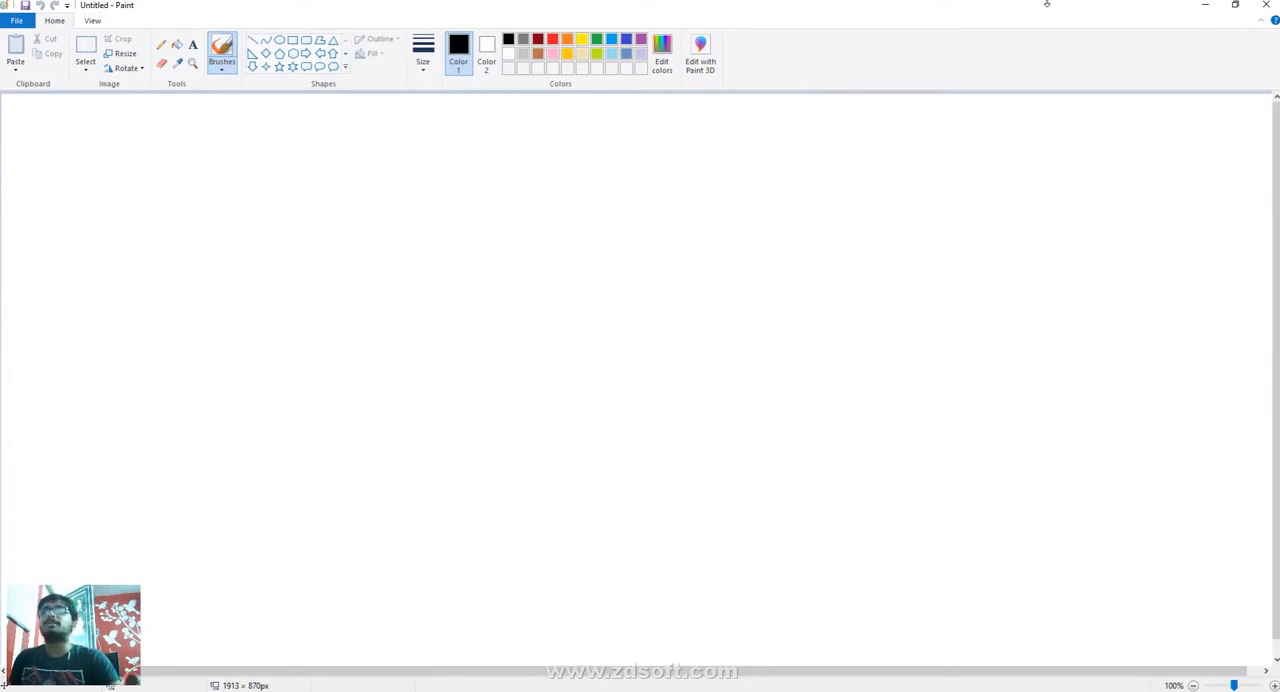
- Switch to Paint and handwrite the note "Du → ctrl d" with the black brush
{"action": "mouse_move", "coordinate": [280, 187]}
{"action": "left_mouse_down"}
{"action": "mouse_move", "coordinate": [278, 222]}
{"action": "mouse_move", "coordinate": [293, 196]}
{"action": "mouse_move", "coordinate": [275, 228]}
{"action": "left_mouse_up"}
{"action": "mouse_move", "coordinate": [298, 202]}
{"action": "left_mouse_down"}
{"action": "mouse_move", "coordinate": [307, 213]}
{"action": "mouse_move", "coordinate": [322, 199]}
{"action": "left_mouse_up"}
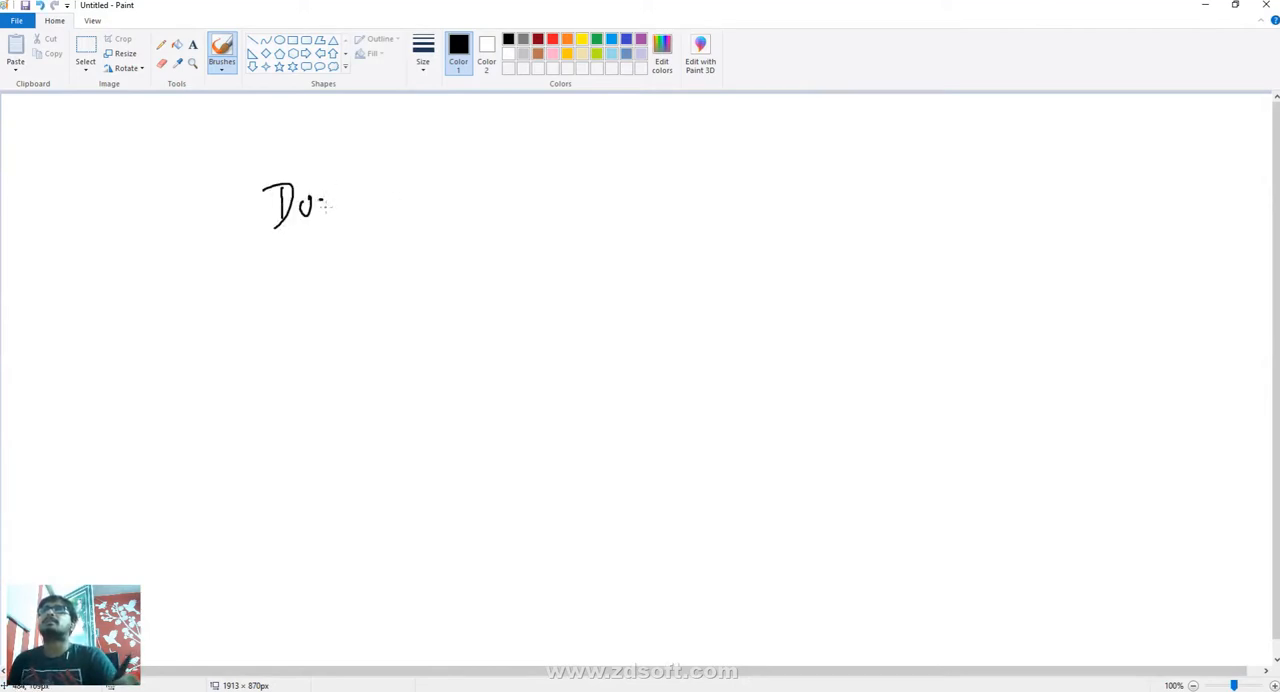
{"action": "mouse_move", "coordinate": [374, 198]}
{"action": "left_mouse_down"}
{"action": "mouse_move", "coordinate": [405, 189]}
{"action": "mouse_move", "coordinate": [393, 218]}
{"action": "left_mouse_up"}
{"action": "left_click_drag", "start_coordinate": [498, 171], "coordinate": [524, 193]}
{"action": "left_click_drag", "start_coordinate": [514, 172], "coordinate": [566, 173]}
{"action": "left_click_drag", "start_coordinate": [581, 141], "coordinate": [577, 181]}
{"action": "left_click_drag", "start_coordinate": [653, 160], "coordinate": [660, 180]}
{"action": "left_click_drag", "start_coordinate": [655, 126], "coordinate": [660, 183]}
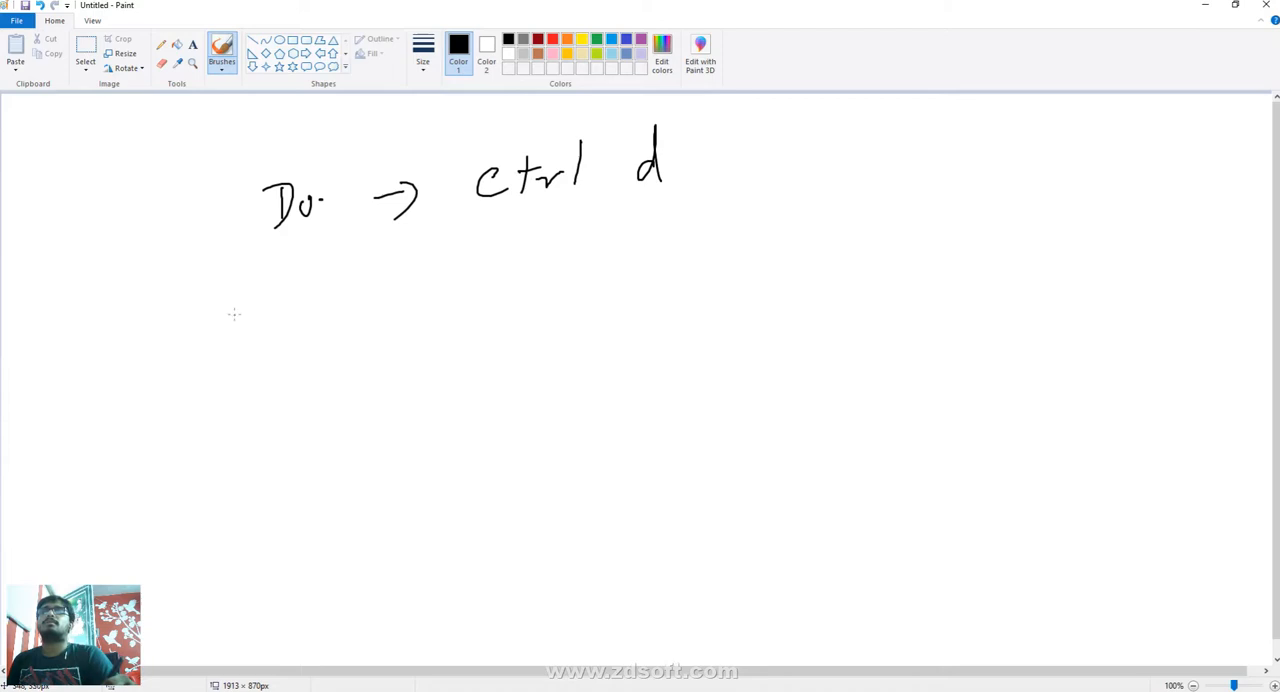
- Handwrite "many Du → shift d" below the first note and add a plus sign before the d in both shortcuts
{"action": "left_click_drag", "start_coordinate": [226, 316], "coordinate": [312, 331]}
{"action": "mouse_move", "coordinate": [380, 271]}
{"action": "left_mouse_down"}
{"action": "mouse_move", "coordinate": [379, 306]}
{"action": "mouse_move", "coordinate": [420, 292]}
{"action": "left_mouse_up"}
{"action": "mouse_move", "coordinate": [446, 276]}
{"action": "left_mouse_down"}
{"action": "mouse_move", "coordinate": [464, 270]}
{"action": "mouse_move", "coordinate": [453, 297]}
{"action": "left_mouse_up"}
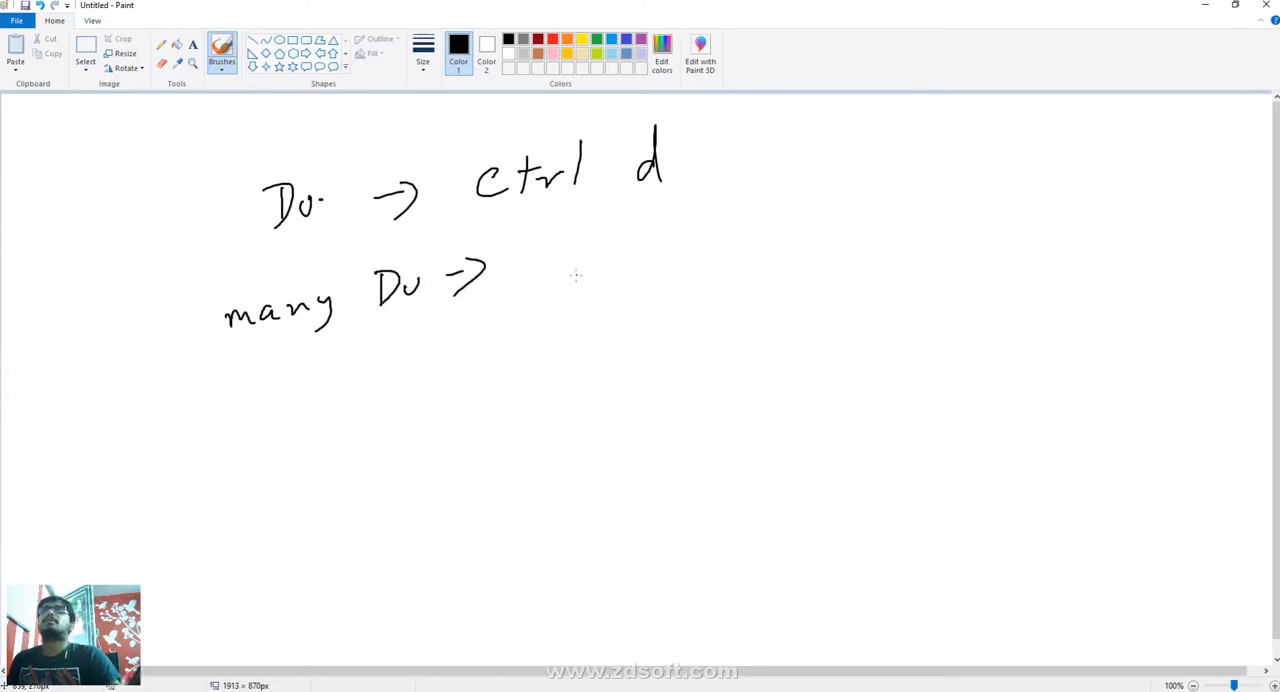
{"action": "left_click_drag", "start_coordinate": [572, 250], "coordinate": [556, 283]}
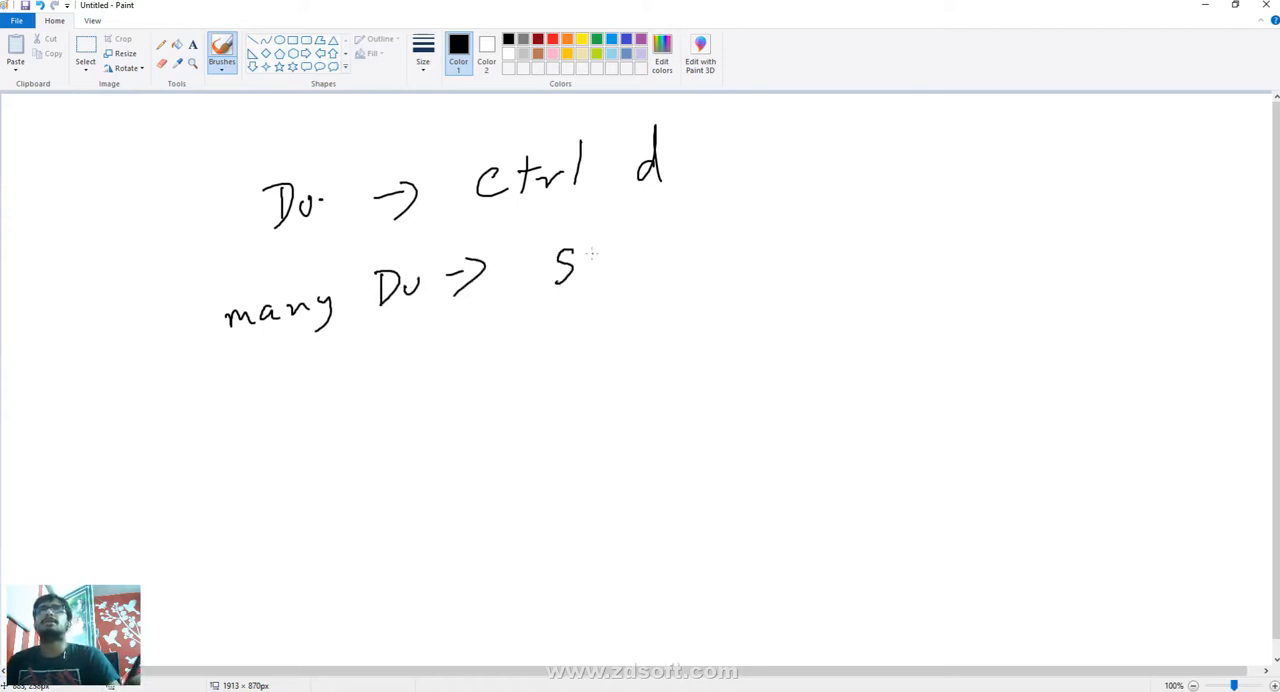
{"action": "mouse_move", "coordinate": [588, 244]}
{"action": "left_mouse_down"}
{"action": "mouse_move", "coordinate": [600, 278]}
{"action": "mouse_move", "coordinate": [644, 250]}
{"action": "mouse_move", "coordinate": [632, 302]}
{"action": "left_mouse_up"}
{"action": "left_click_drag", "start_coordinate": [624, 276], "coordinate": [648, 266]}
{"action": "left_click_drag", "start_coordinate": [657, 218], "coordinate": [656, 265]}
{"action": "mouse_move", "coordinate": [650, 244]}
{"action": "left_mouse_down"}
{"action": "mouse_move", "coordinate": [671, 236]}
{"action": "mouse_move", "coordinate": [720, 252]}
{"action": "left_mouse_up"}
{"action": "left_click_drag", "start_coordinate": [721, 204], "coordinate": [735, 256]}
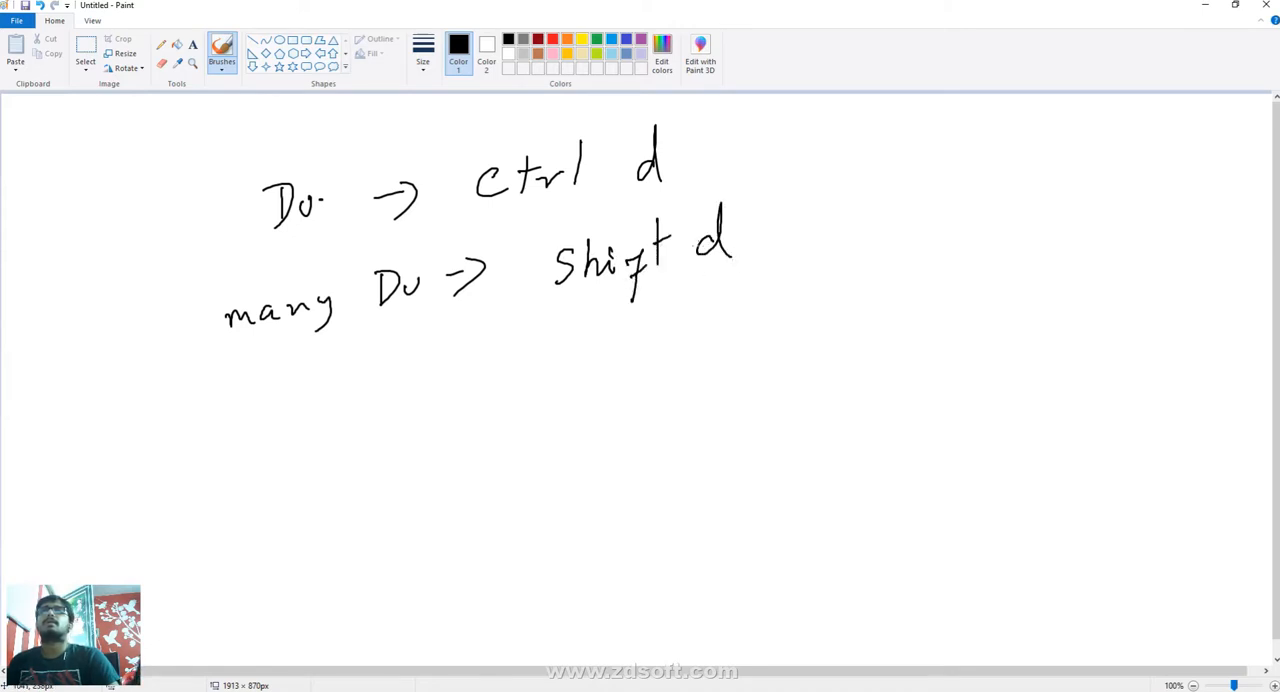
{"action": "mouse_move", "coordinate": [600, 178]}
{"action": "left_mouse_down"}
{"action": "mouse_move", "coordinate": [620, 176]}
{"action": "mouse_move", "coordinate": [609, 194]}
{"action": "left_mouse_up"}
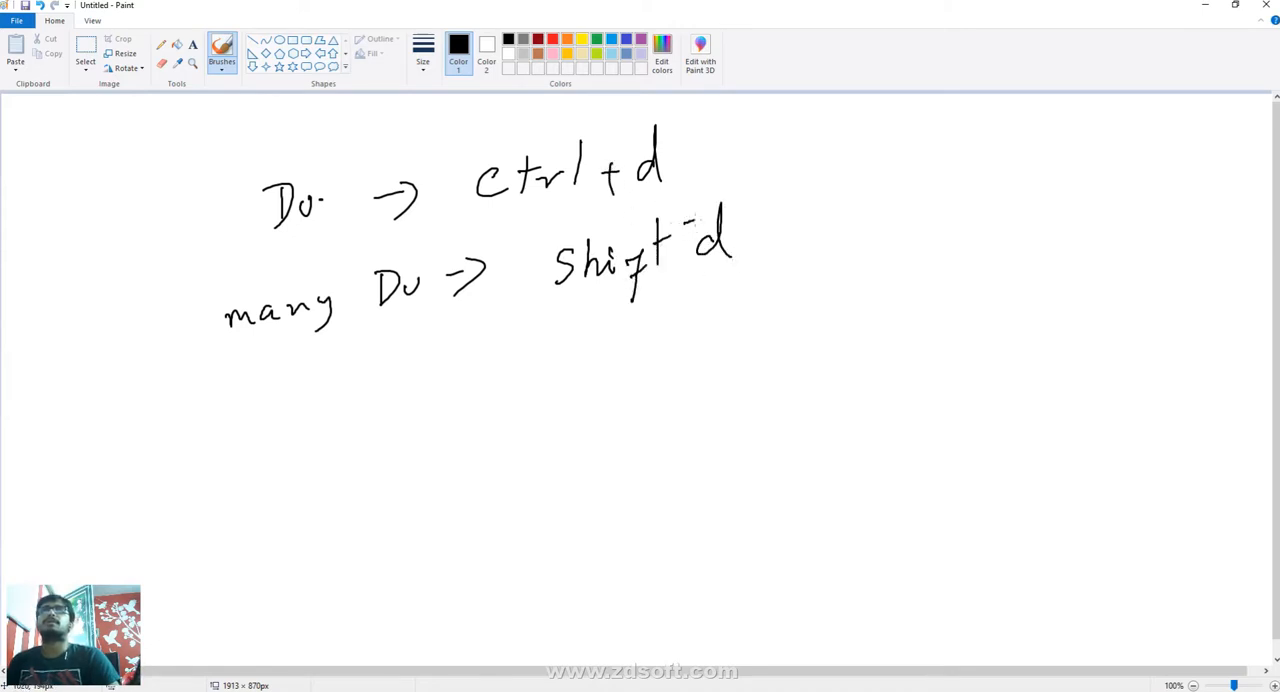
{"action": "left_click_drag", "start_coordinate": [688, 211], "coordinate": [686, 245]}
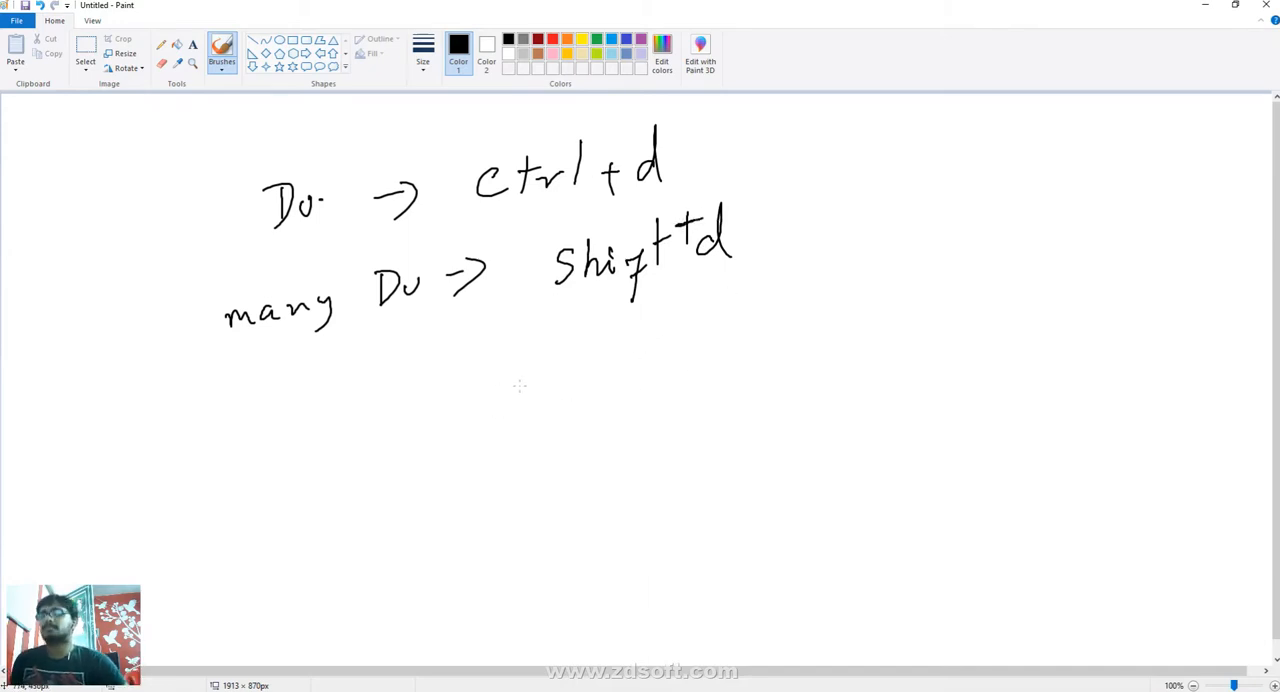
- Start a new blank picture without saving the notes and switch back to Maya
{"action": "key", "text": "ctrl+a"}
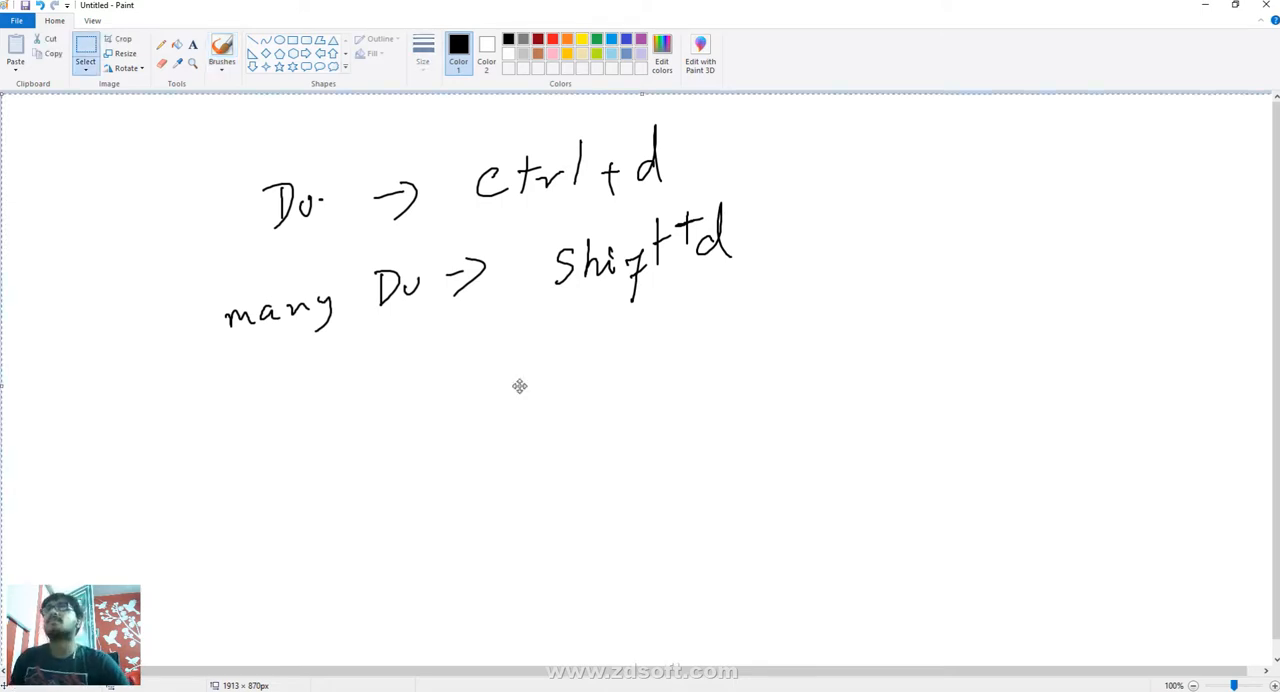
{"action": "key", "text": "ctrl+n"}
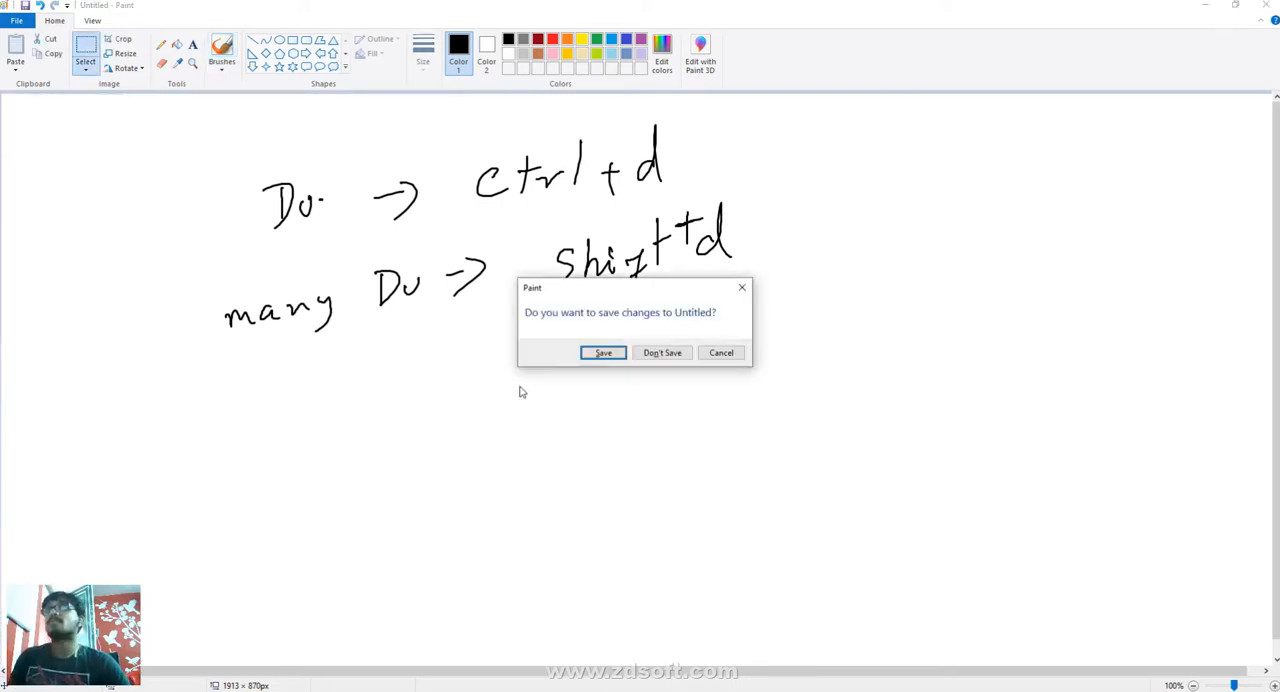
{"action": "left_click", "coordinate": [648, 356]}
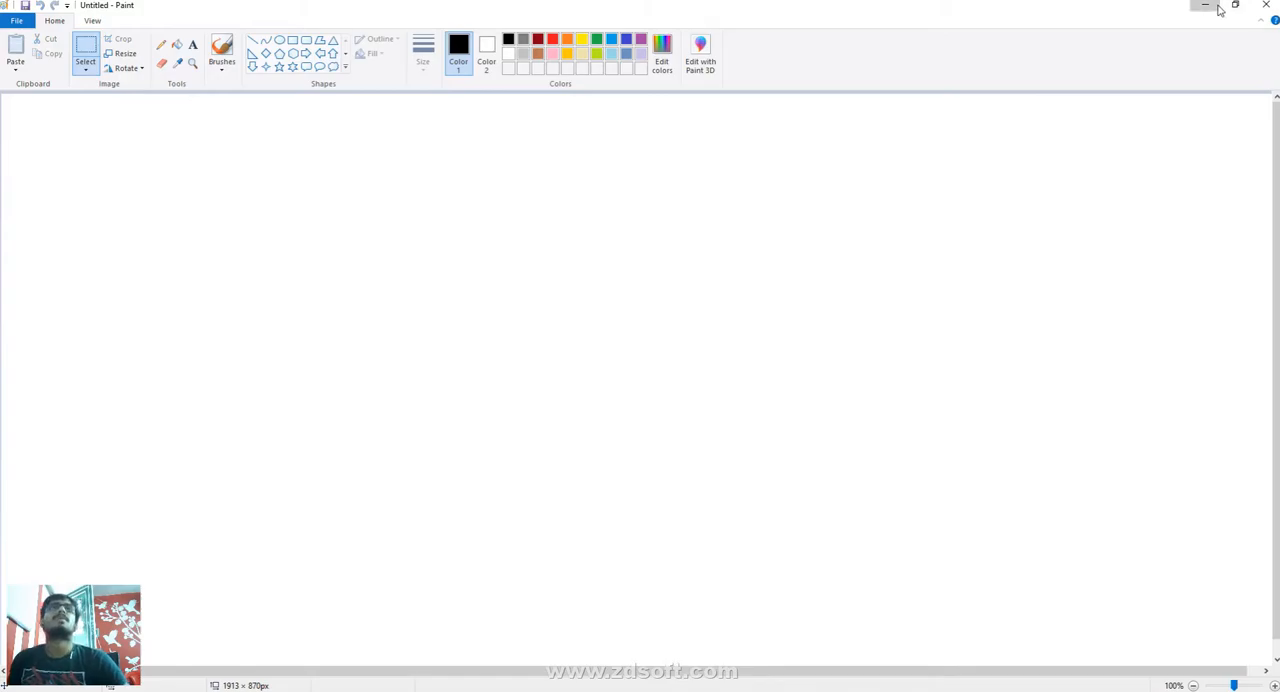
{"action": "left_click", "coordinate": [1204, 6]}
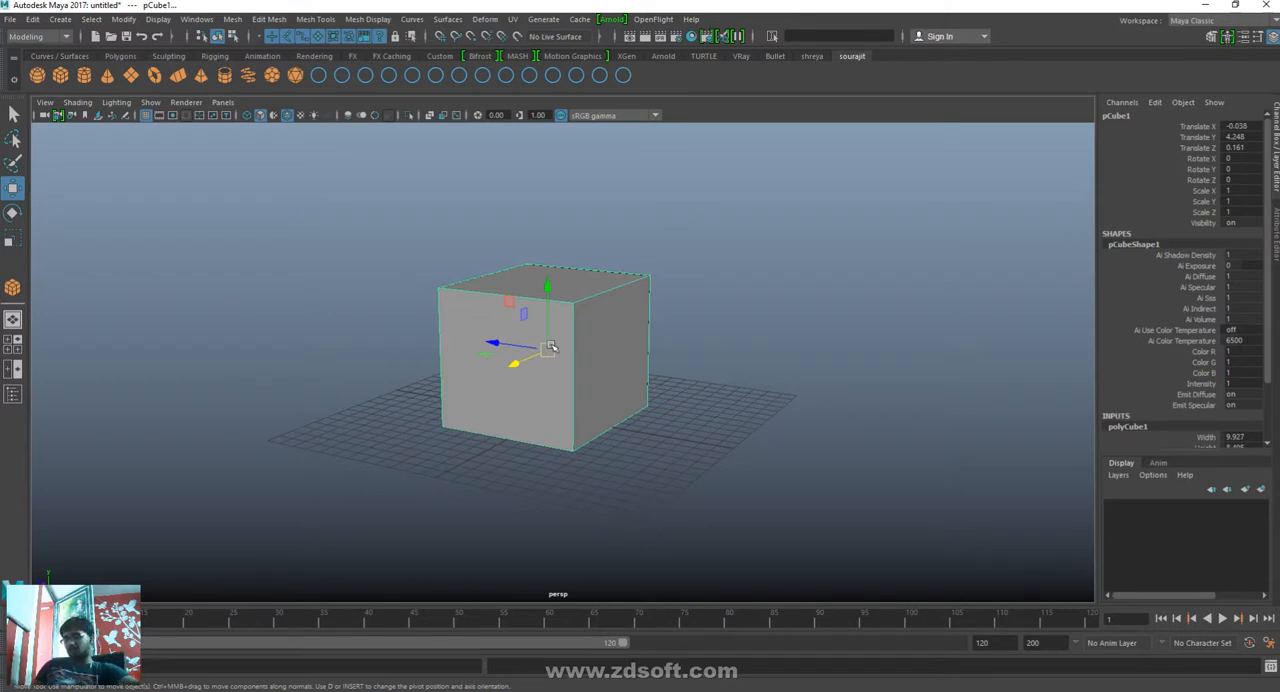
- Duplicate the cube and move the copy up and back to about Y 11.65, Z -5.04
{"action": "key", "text": "ctrl+d"}
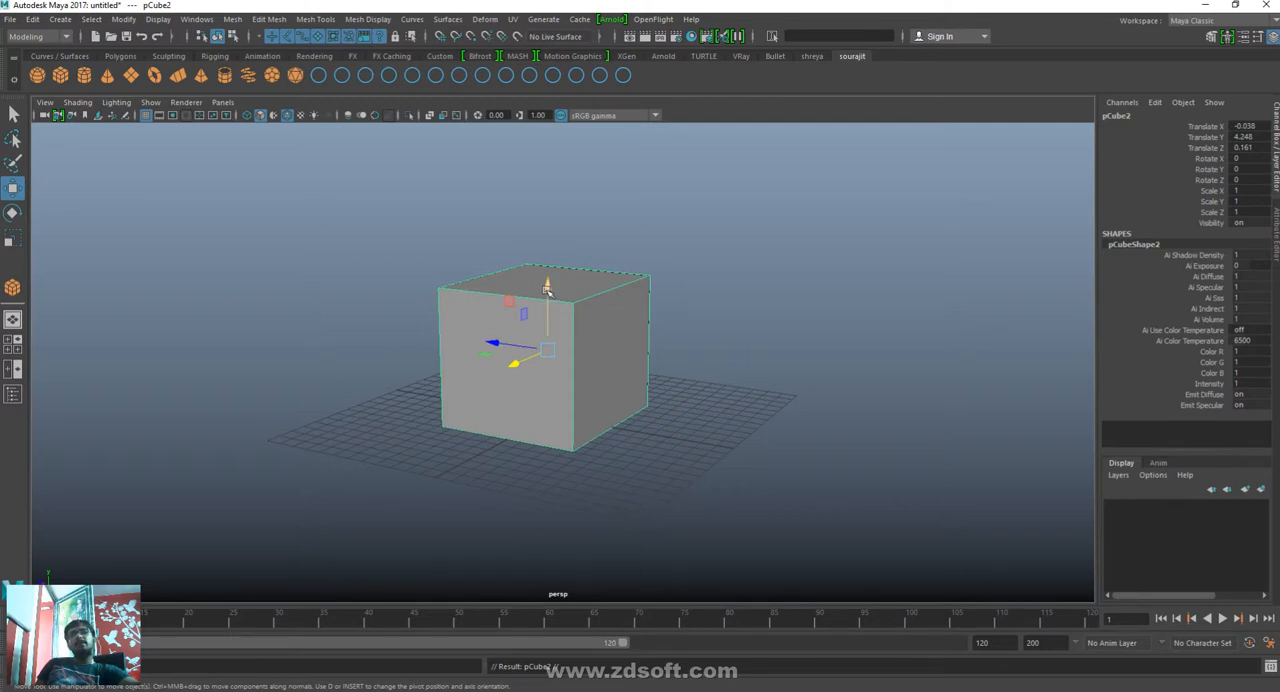
{"action": "left_click_drag", "start_coordinate": [547, 288], "coordinate": [547, 165]}
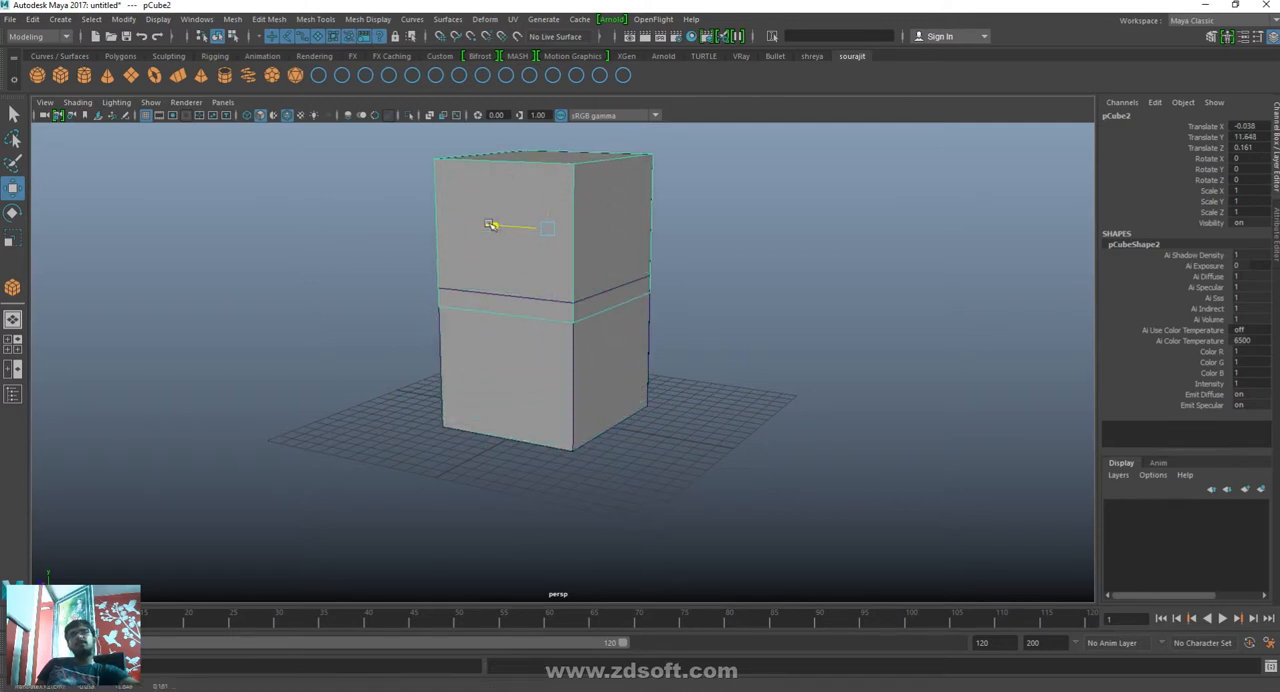
{"action": "left_click_drag", "start_coordinate": [490, 224], "coordinate": [563, 240]}
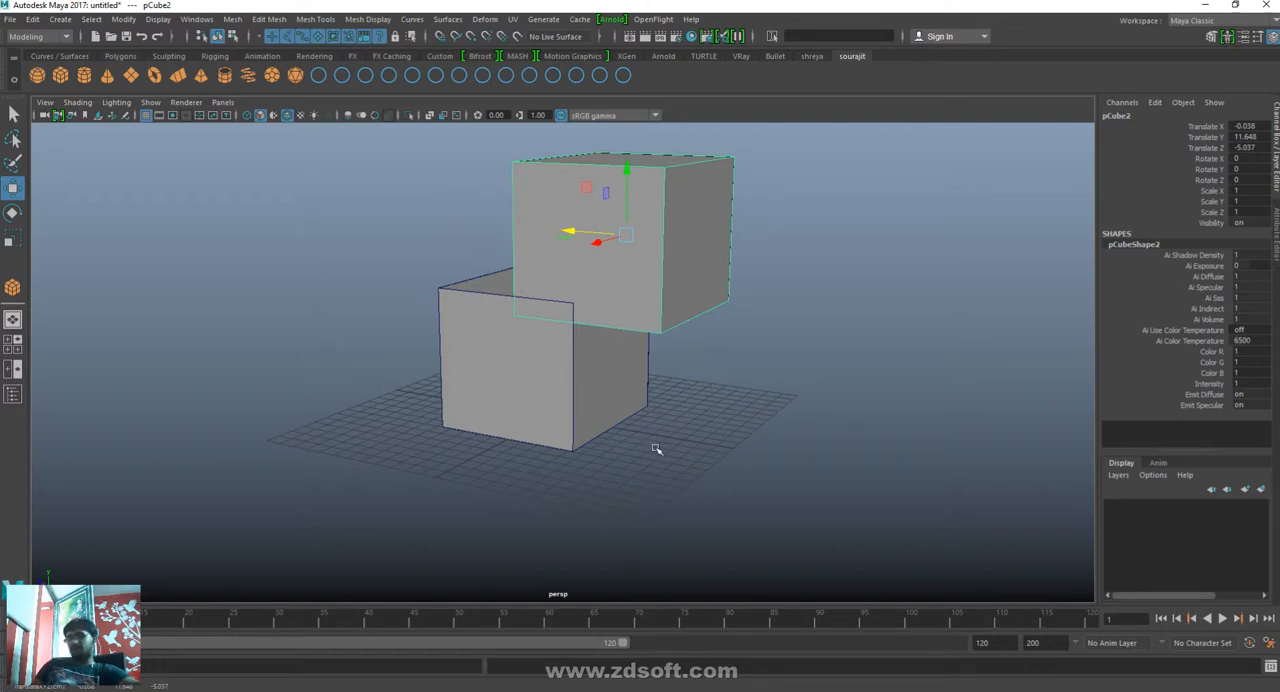
- Repeat Duplicate with Transform to add ten more cubes, continuing the same upward and backward offset as a staircase
{"action": "key", "text": "shift+d"}
{"action": "right_click_drag", "start_coordinate": [620, 446], "coordinate": [748, 449], "text": "alt"}
{"action": "middle_click_drag", "start_coordinate": [752, 416], "coordinate": [720, 550], "text": "alt"}
{"action": "key", "text": "shift+d"}
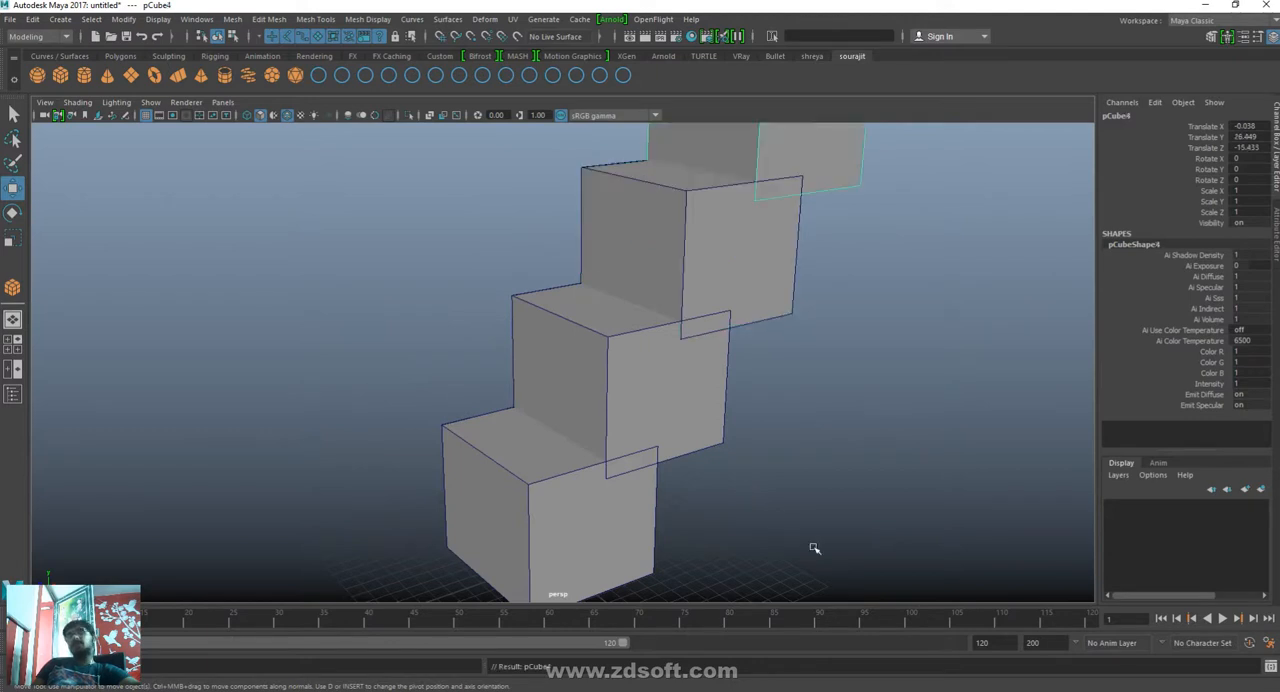
{"action": "key", "text": "shift+d"}
{"action": "right_click_drag", "start_coordinate": [814, 548], "coordinate": [623, 423], "text": "alt"}
{"action": "key", "text": "shift+d"}
{"action": "key", "text": "shift+d"}
{"action": "key", "text": "shift+d"}
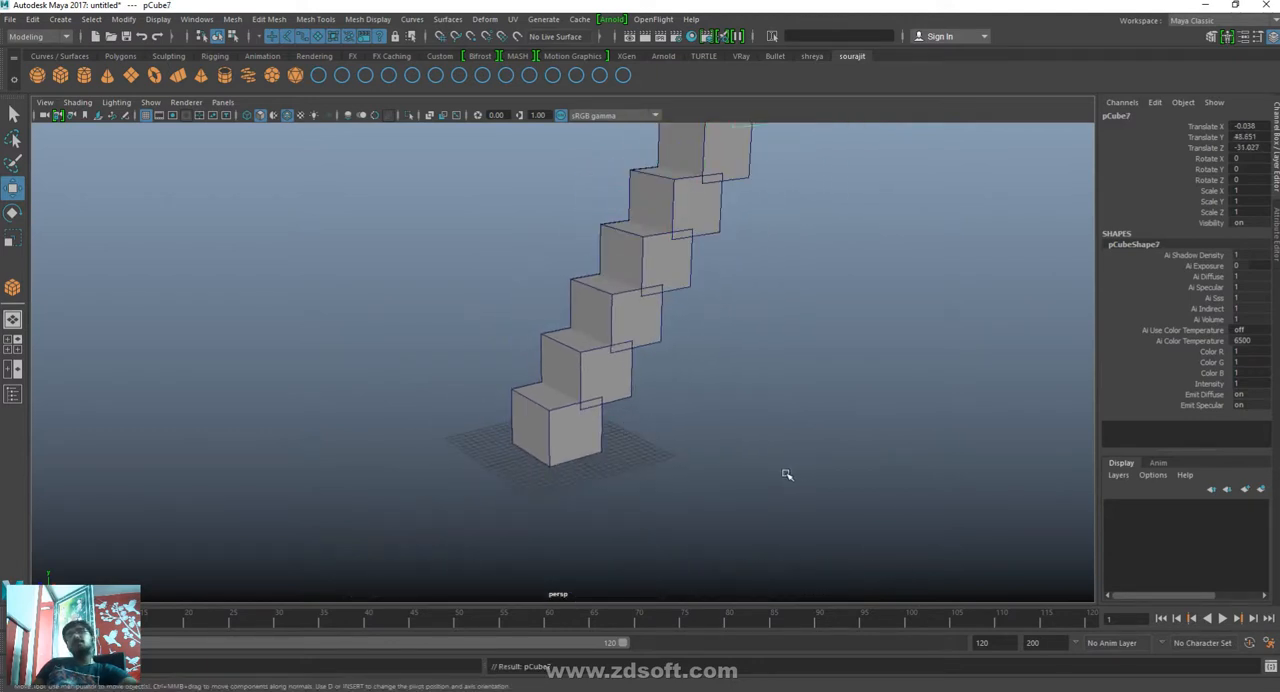
{"action": "scroll", "coordinate": [786, 474], "scroll_direction": "down", "scroll_amount": 4}
{"action": "key", "text": "shift+d"}
{"action": "key", "text": "shift+d"}
{"action": "key", "text": "shift+d"}
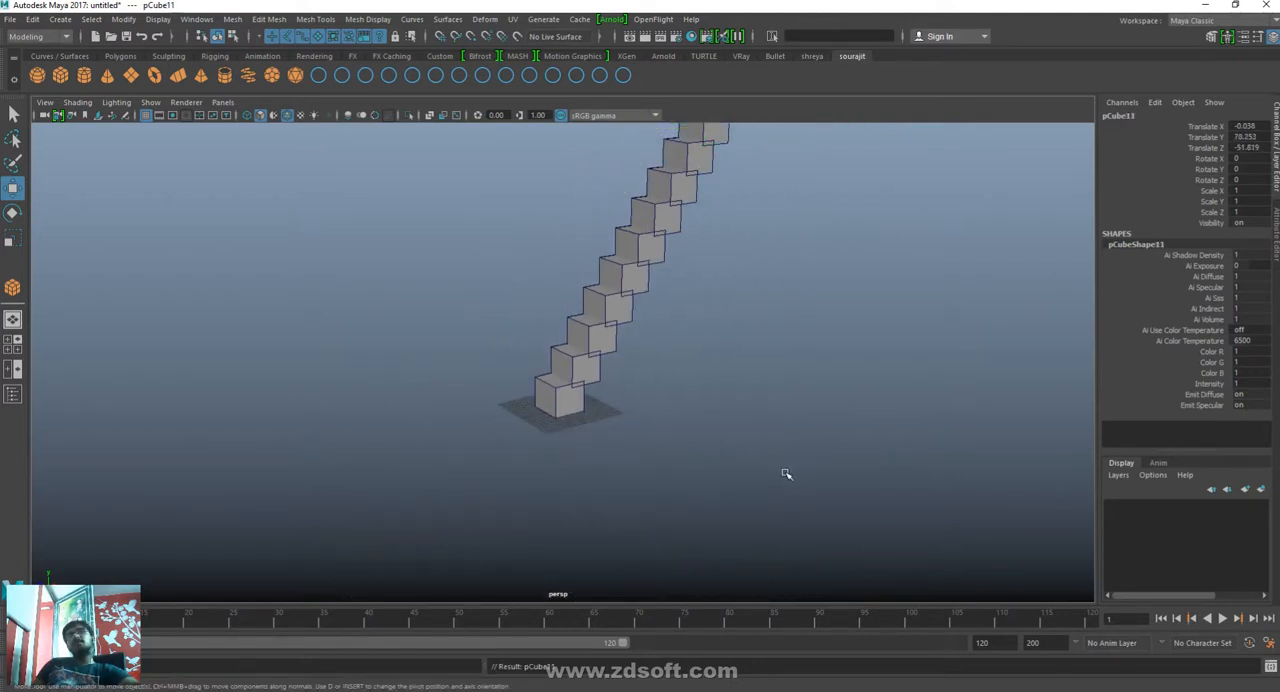
{"action": "key", "text": "shift+d"}
- Select all the duplicated stair cubes, delete them so only the original cube is left, and frame it
{"action": "middle_click_drag", "start_coordinate": [827, 400], "coordinate": [752, 532], "text": "alt"}
{"action": "left_click_drag", "start_coordinate": [841, 210], "coordinate": [423, 543]}
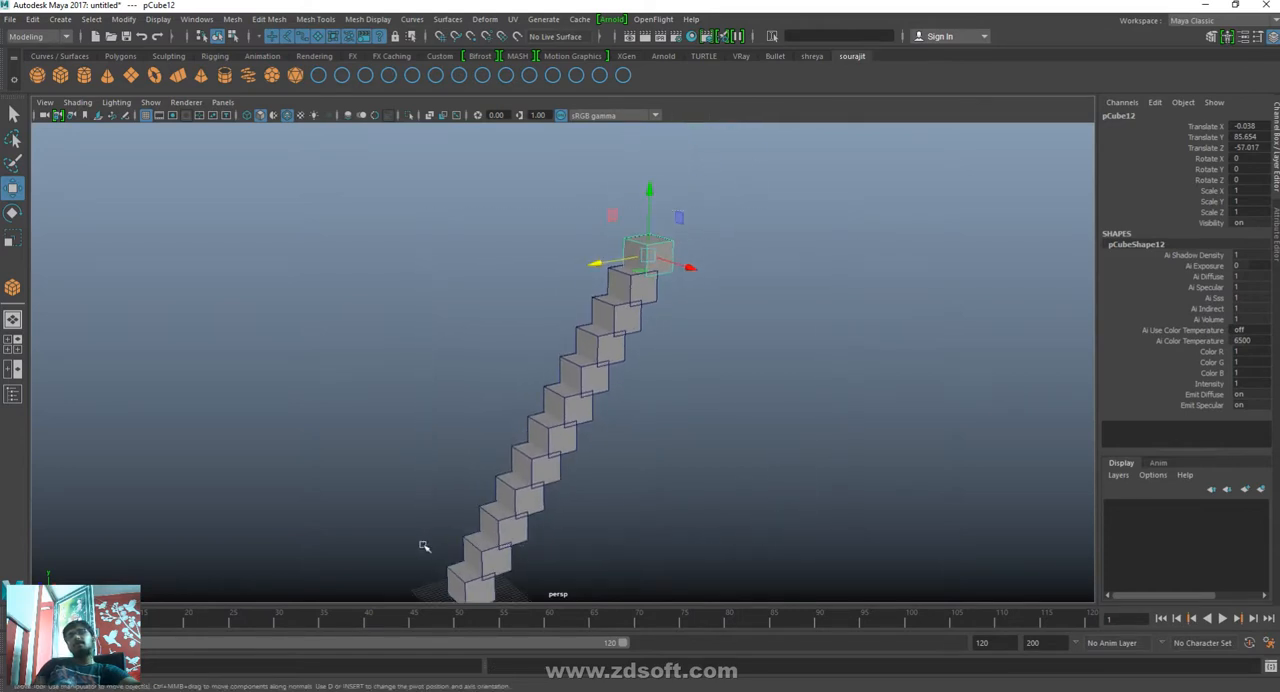
{"action": "key", "text": "Delete"}
{"action": "key", "text": "f"}
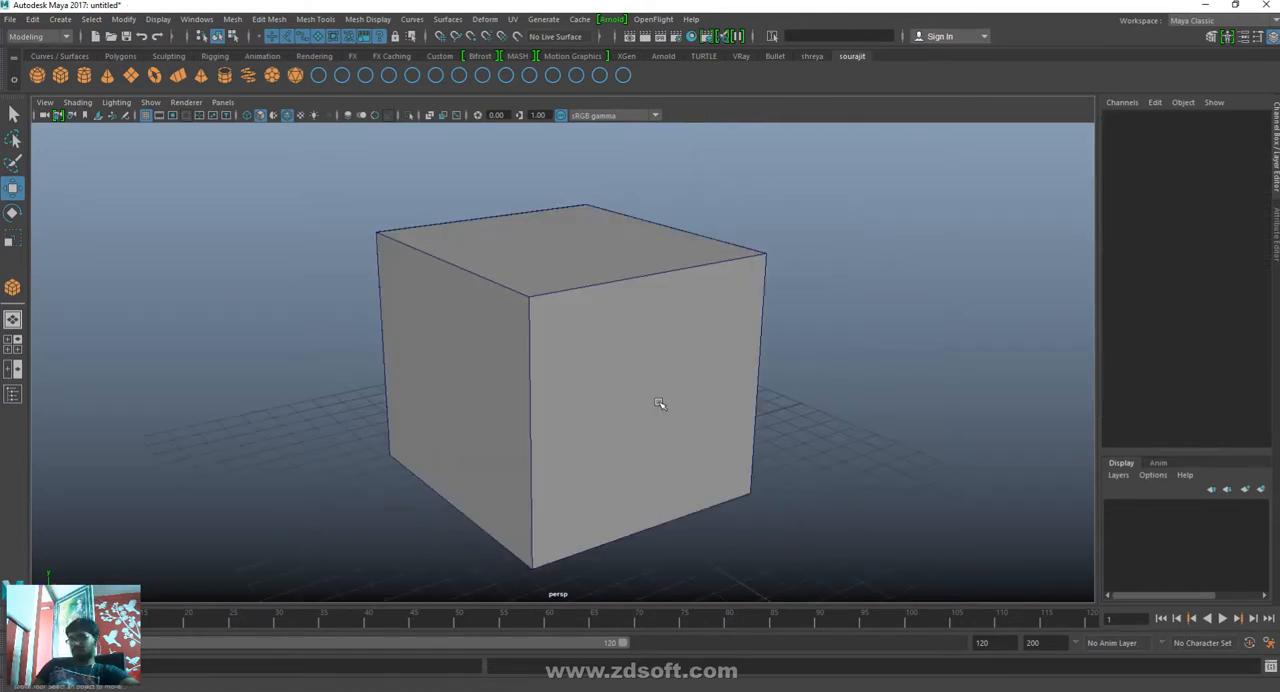
- Move the view far away until the cube is lost, and bring it back by framing all objects
{"action": "left_click_drag", "start_coordinate": [686, 400], "coordinate": [700, 426], "text": "alt"}
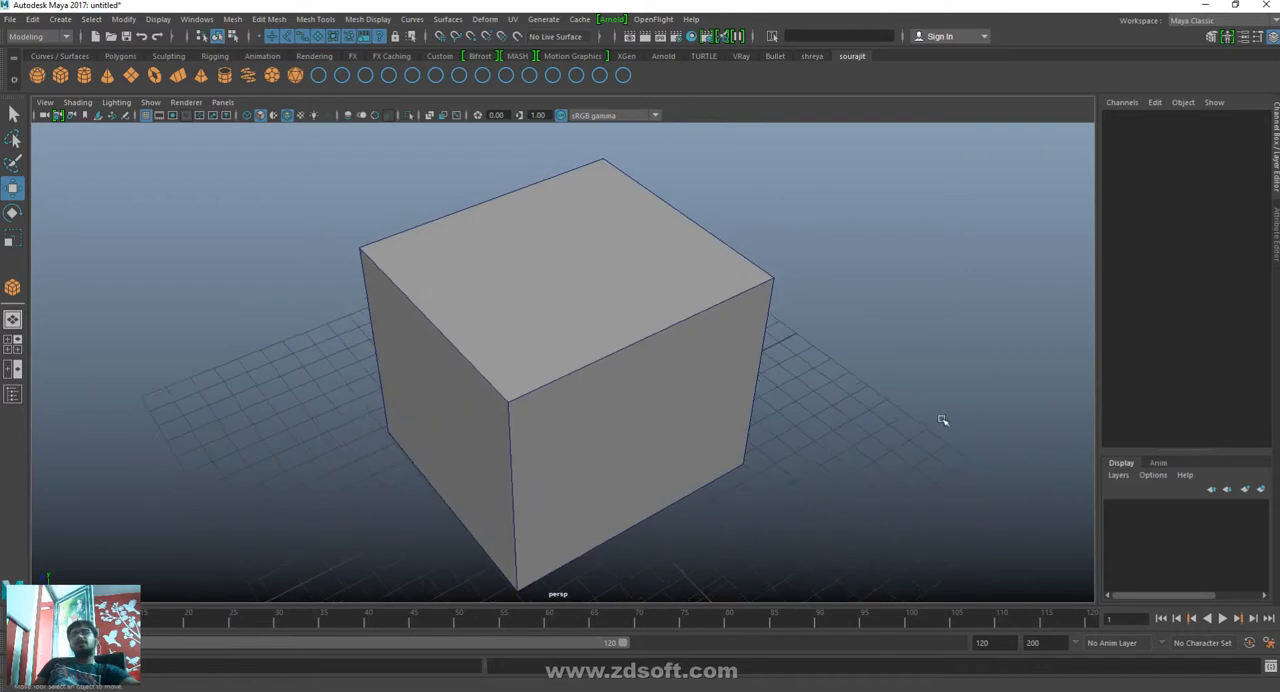
{"action": "right_click_drag", "start_coordinate": [943, 420], "coordinate": [450, 440], "text": "alt"}
{"action": "right_click_drag", "start_coordinate": [1011, 465], "coordinate": [760, 406], "text": "alt"}
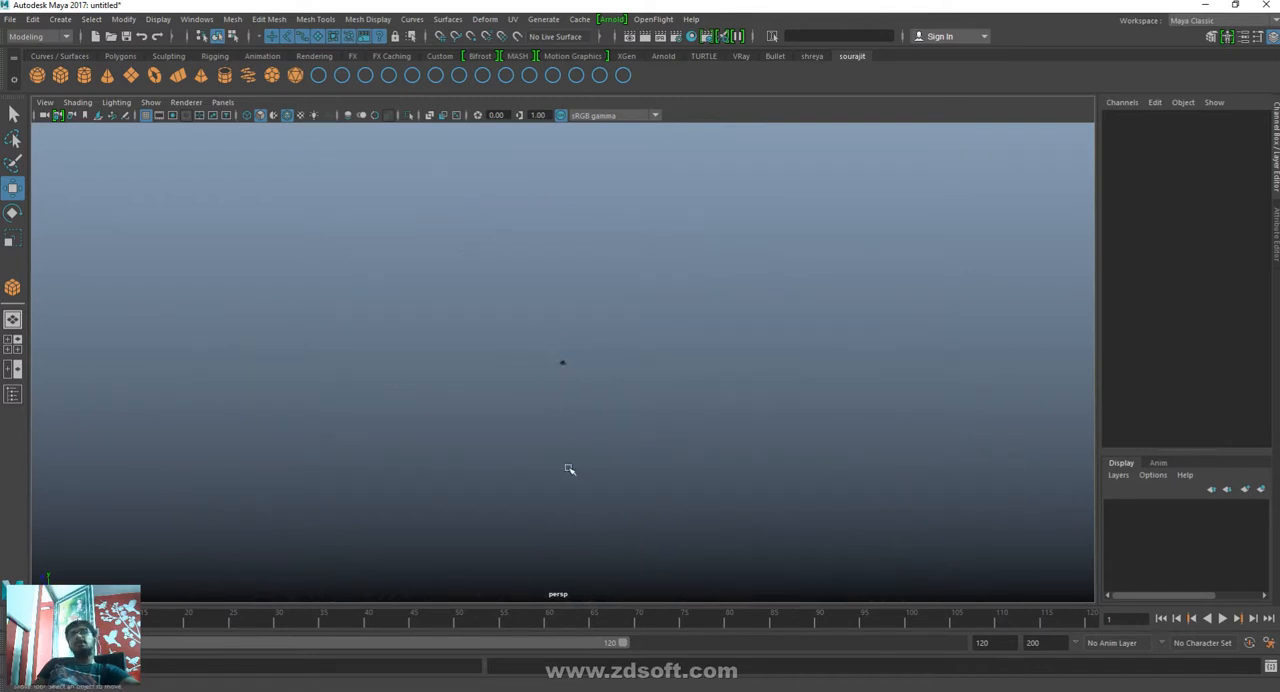
{"action": "middle_click_drag", "start_coordinate": [569, 471], "coordinate": [792, 288], "text": "alt"}
{"action": "right_click_drag", "start_coordinate": [897, 444], "coordinate": [178, 326], "text": "alt"}
{"action": "right_click_drag", "start_coordinate": [860, 430], "coordinate": [484, 403], "text": "alt"}
{"action": "left_click_drag", "start_coordinate": [666, 475], "coordinate": [888, 585], "text": "alt"}
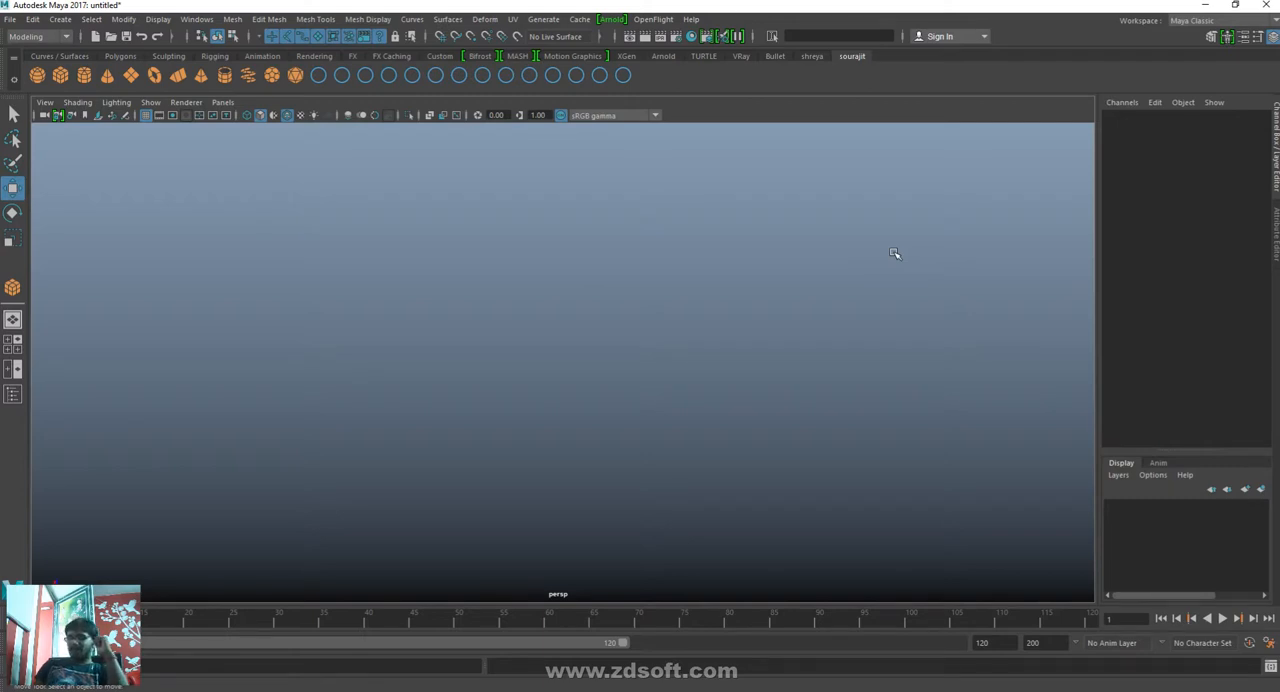
{"action": "key", "text": "a"}
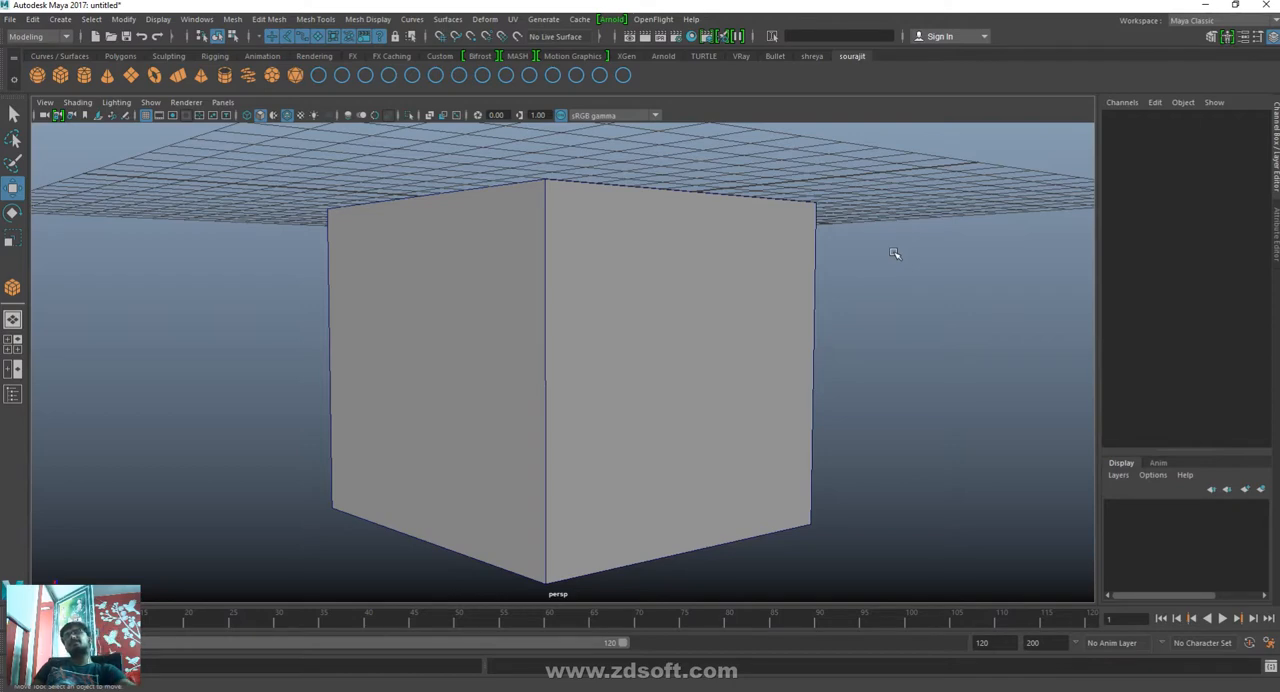
- Zoom far out again, select the tiny distant cube, frame the selection, and deselect it
{"action": "left_click_drag", "start_coordinate": [811, 506], "coordinate": [930, 330], "text": "alt"}
{"action": "right_click_drag", "start_coordinate": [946, 410], "coordinate": [560, 440], "text": "alt"}
{"action": "right_click_drag", "start_coordinate": [767, 501], "coordinate": [166, 372], "text": "alt"}
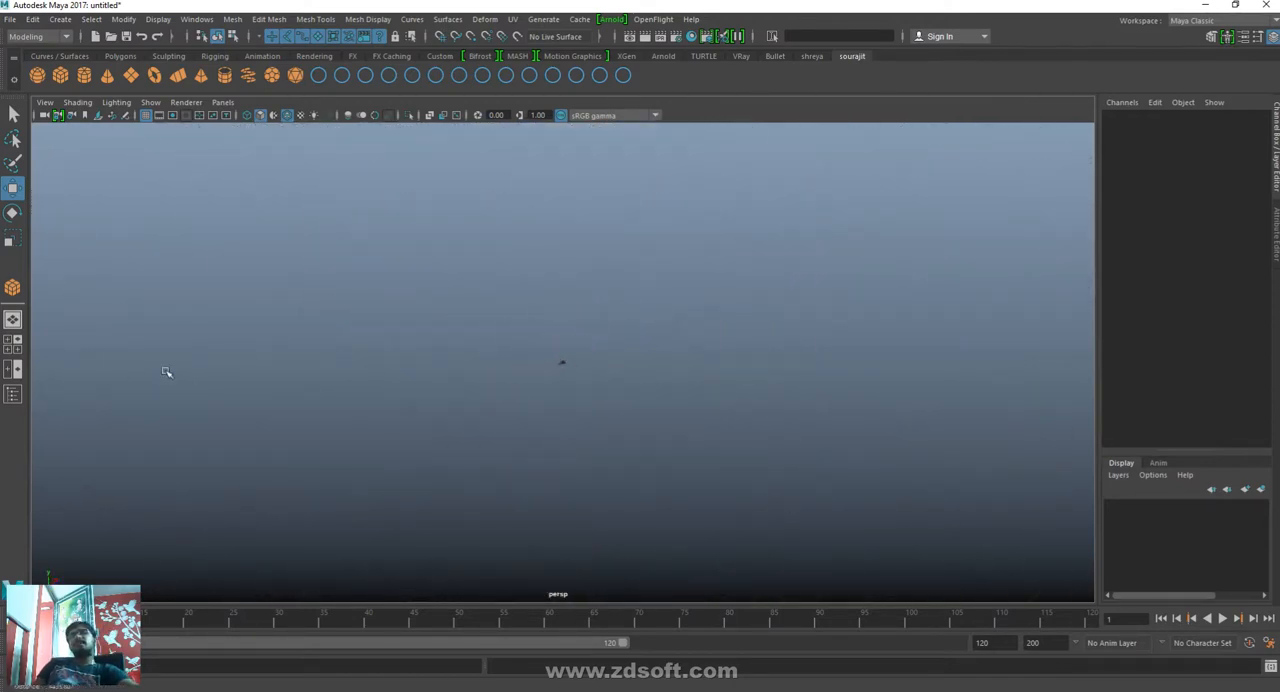
{"action": "middle_click_drag", "start_coordinate": [523, 486], "coordinate": [958, 294], "text": "alt"}
{"action": "left_click", "coordinate": [991, 173]}
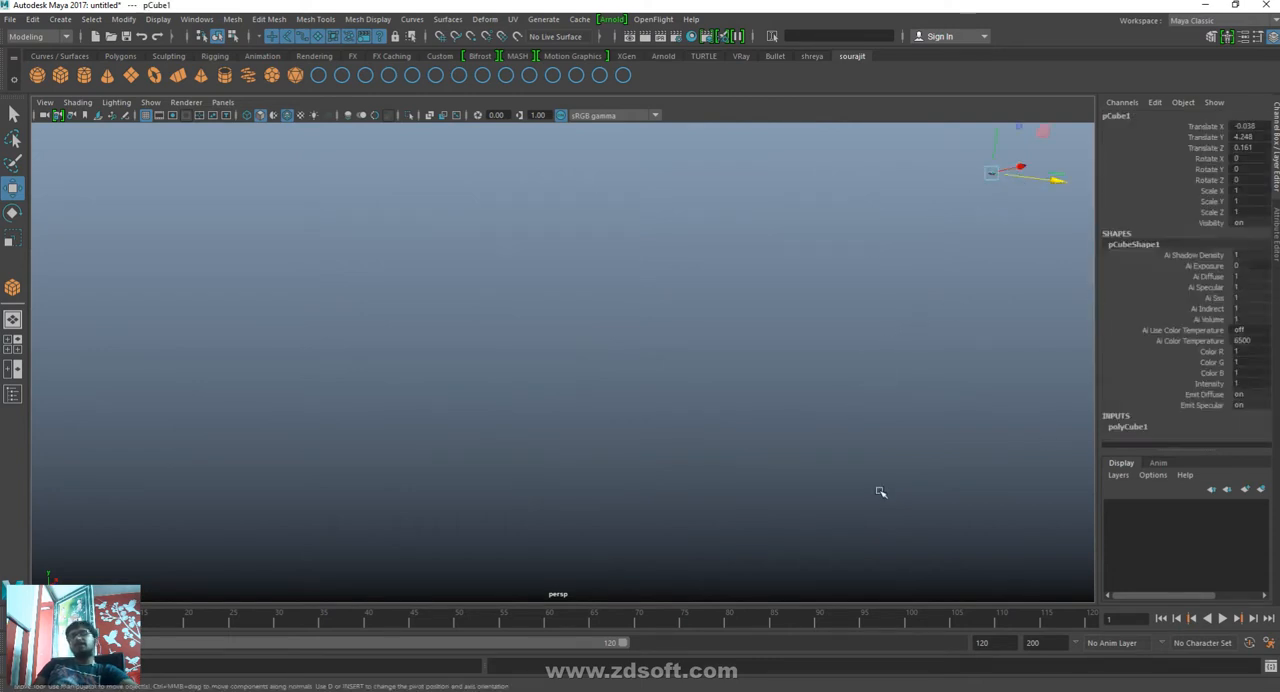
{"action": "key", "text": "f"}
{"action": "left_click", "coordinate": [871, 481]}
- Draw a small polygon sphere beside the cube and a flat polygon box farther away on the grid plane
{"action": "right_click_drag", "start_coordinate": [871, 481], "coordinate": [988, 308], "text": "shift"}
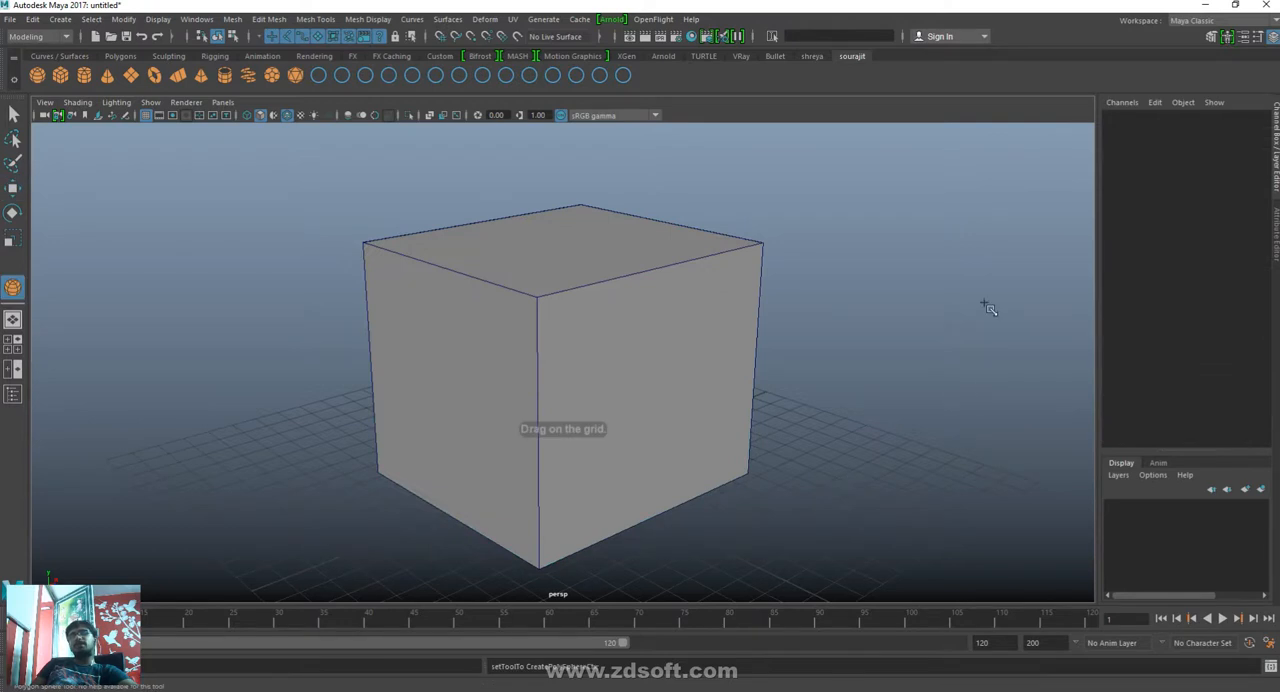
{"action": "left_click_drag", "start_coordinate": [984, 302], "coordinate": [1006, 309]}
{"action": "left_click", "coordinate": [222, 280]}
{"action": "right_click_drag", "start_coordinate": [204, 256], "coordinate": [214, 387], "text": "shift"}
{"action": "mouse_move", "coordinate": [166, 181]}
{"action": "left_mouse_down"}
{"action": "mouse_move", "coordinate": [168, 216]}
{"action": "mouse_move", "coordinate": [166, 140]}
{"action": "left_mouse_up"}
{"action": "left_click", "coordinate": [268, 280]}
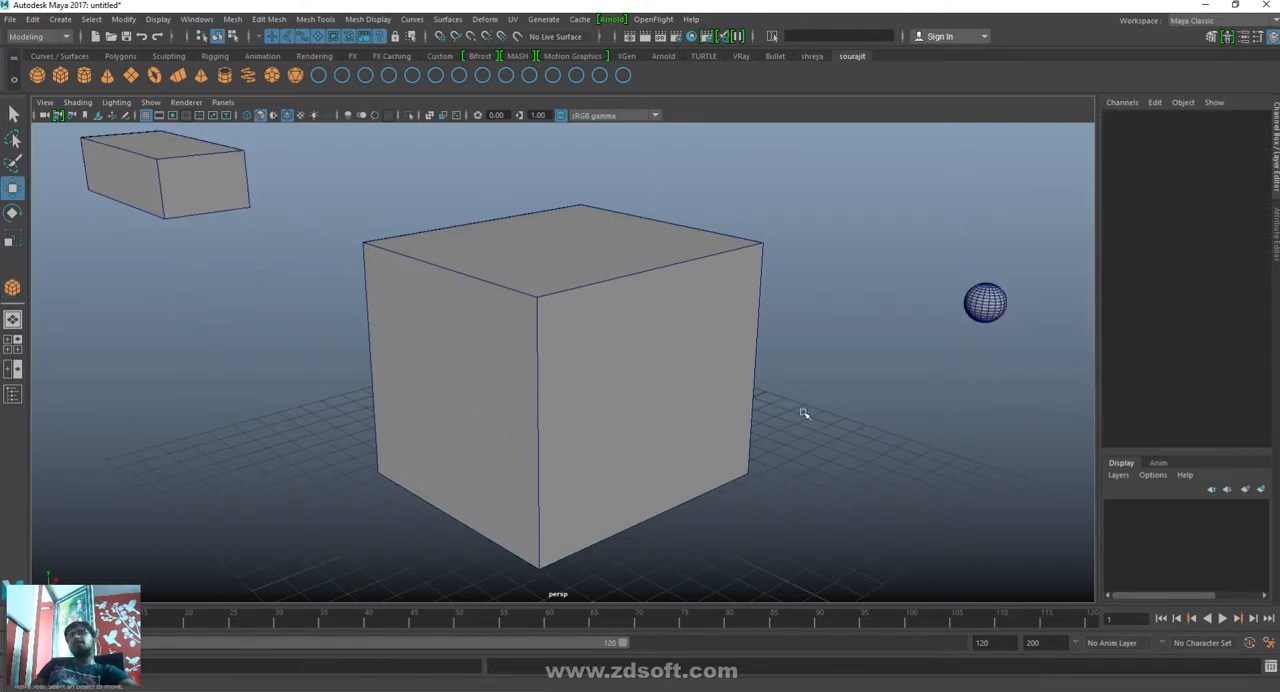
- Select the small sphere, frame it in the view, and deselect it
{"action": "right_click_drag", "start_coordinate": [804, 413], "coordinate": [598, 370], "text": "alt"}
{"action": "left_click_drag", "start_coordinate": [598, 370], "coordinate": [543, 409], "text": "alt"}
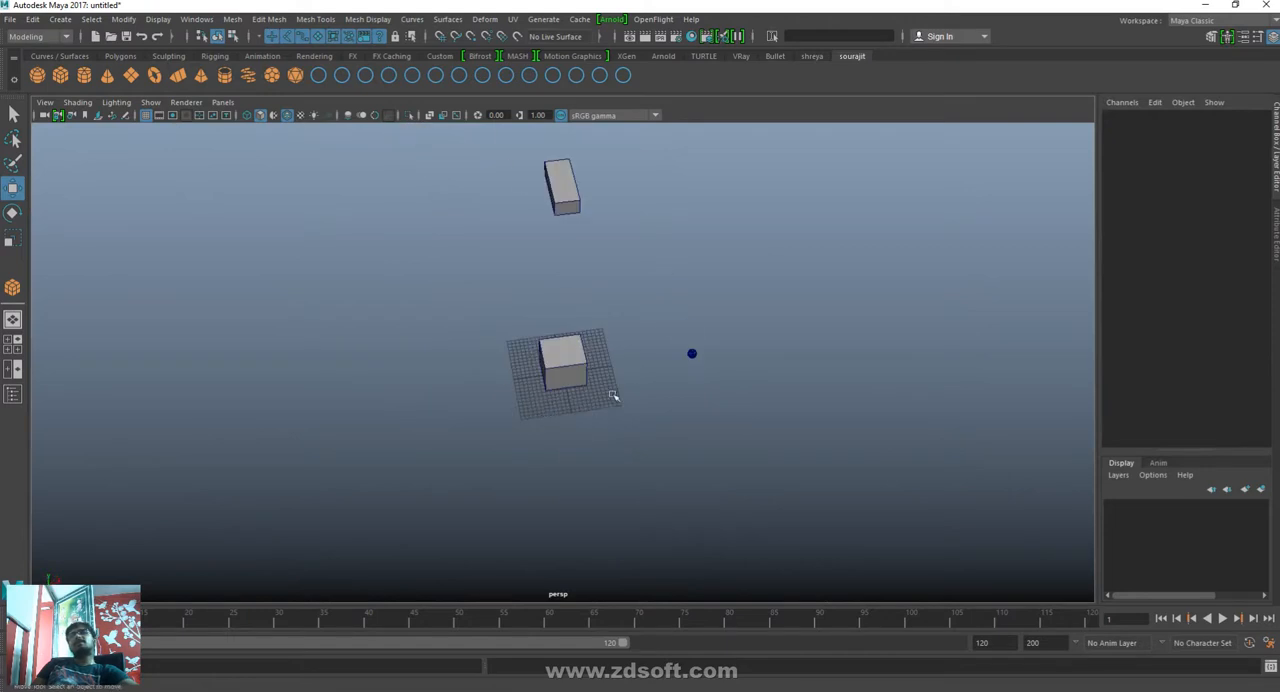
{"action": "left_click", "coordinate": [692, 353]}
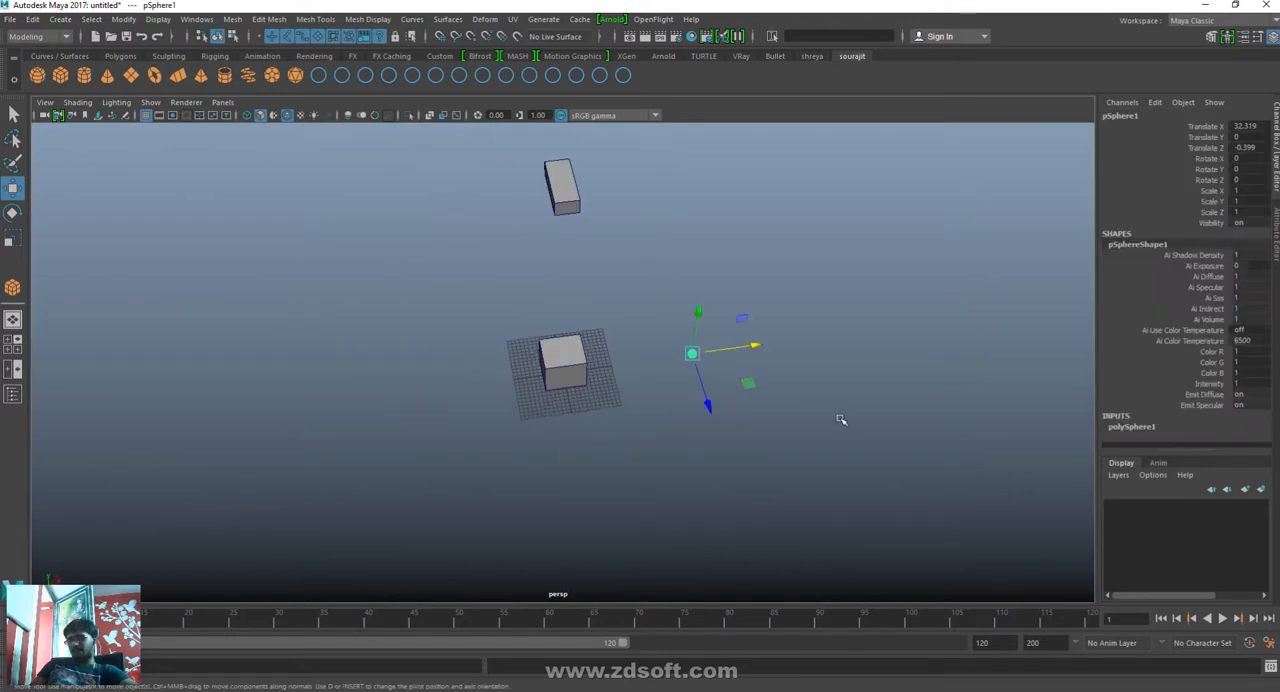
{"action": "key", "text": "f"}
{"action": "left_click", "coordinate": [827, 421]}
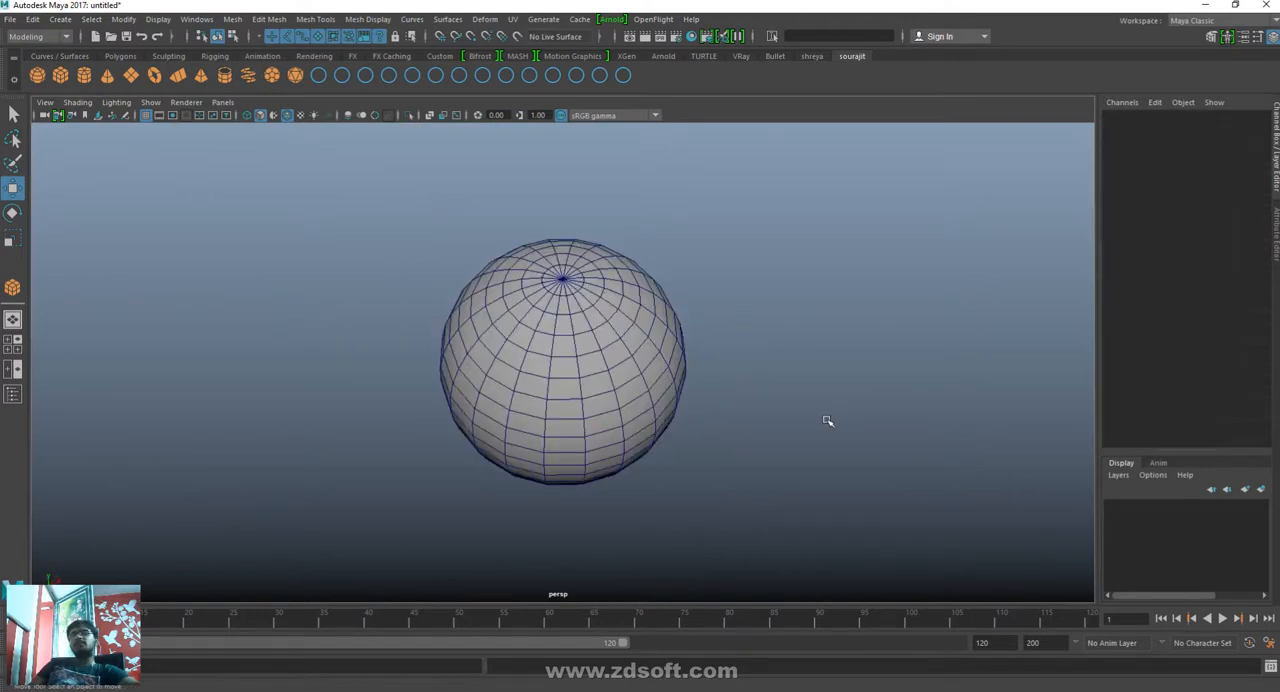
- Select the flat distant box, frame it in the view, and clear the selection
{"action": "scroll", "coordinate": [825, 419], "scroll_direction": "down", "scroll_amount": 10}
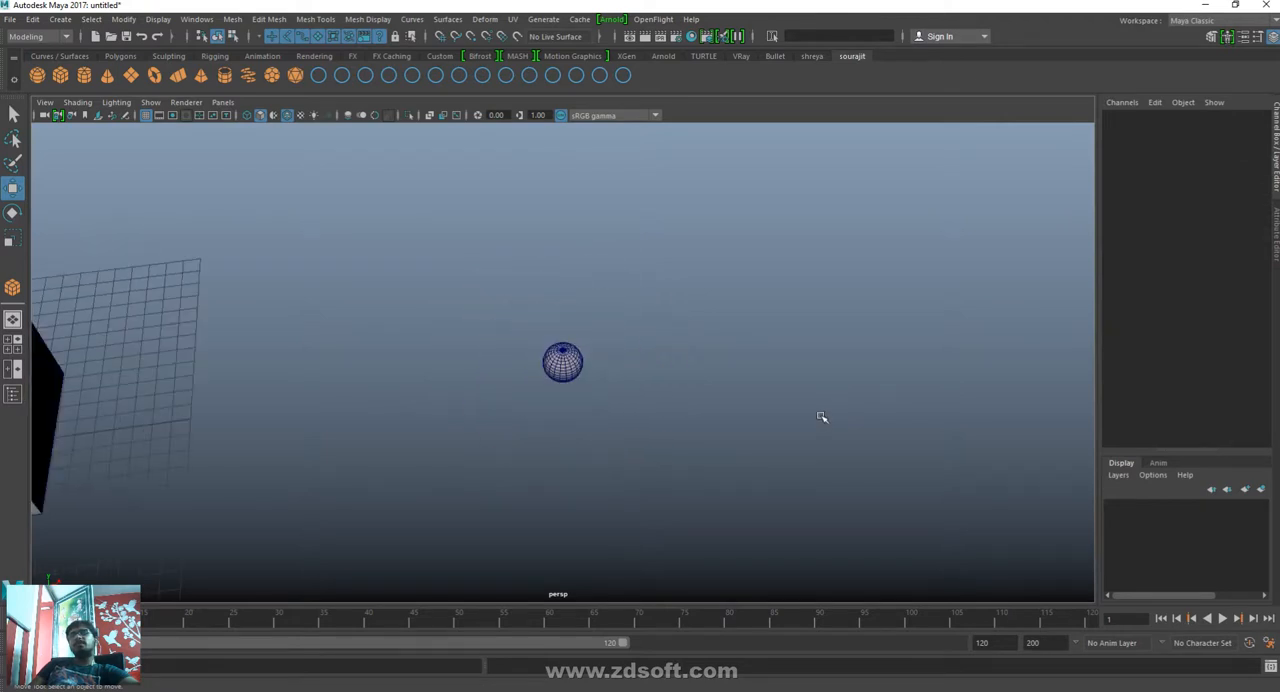
{"action": "left_click_drag", "start_coordinate": [822, 417], "coordinate": [786, 420], "text": "alt"}
{"action": "left_click", "coordinate": [724, 208]}
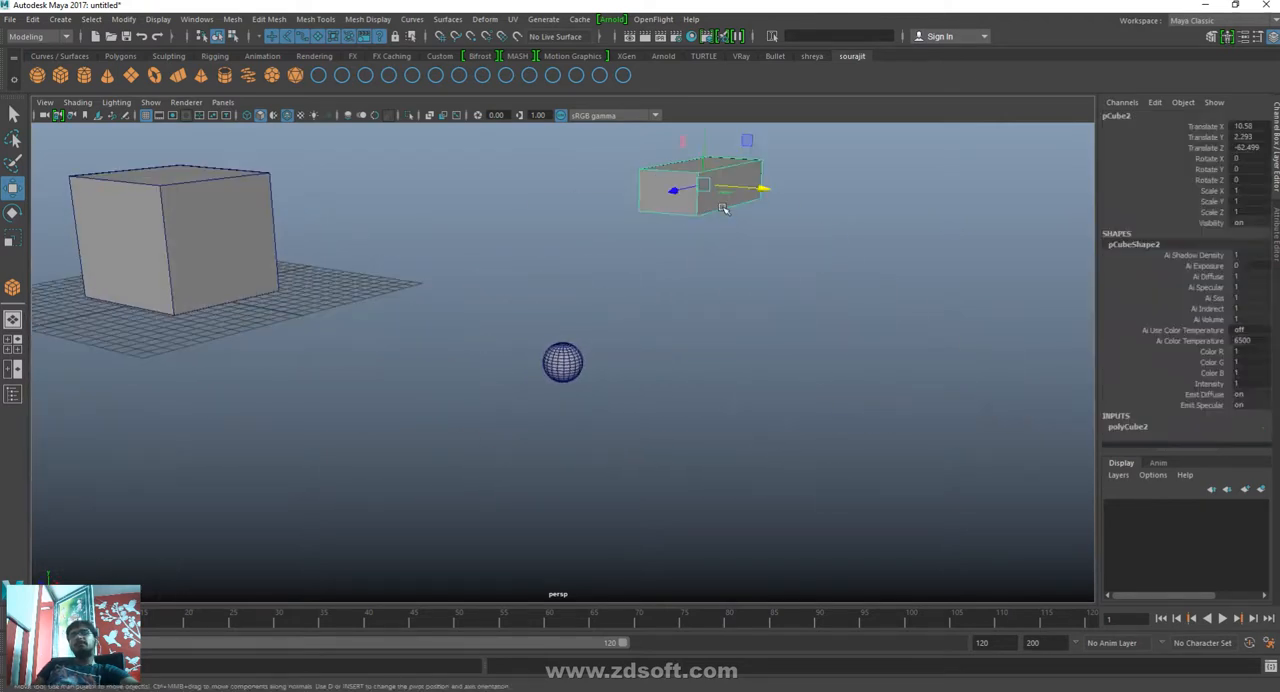
{"action": "key", "text": "f"}
{"action": "left_click", "coordinate": [826, 333]}
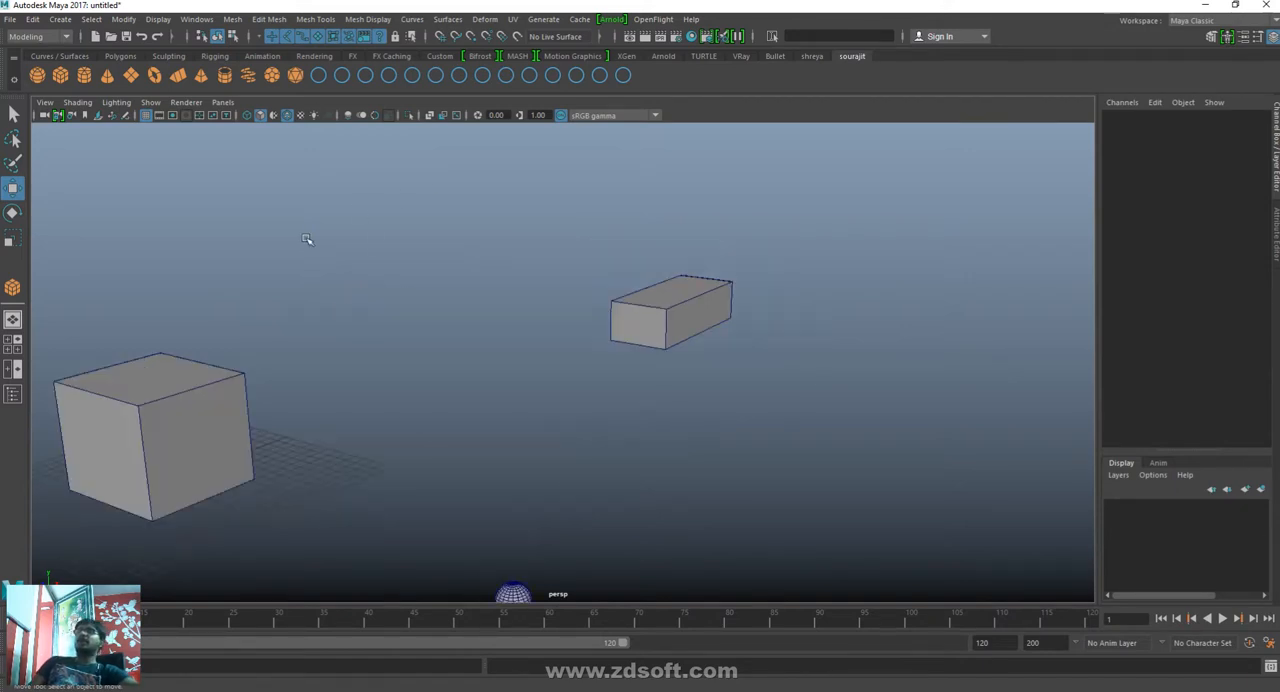
- Select the cube, the box and the sphere together and delete them
{"action": "mouse_move", "coordinate": [703, 503]}
{"action": "left_mouse_down", "text": "alt"}
{"action": "mouse_move", "coordinate": [777, 503]}
{"action": "mouse_move", "coordinate": [746, 494]}
{"action": "mouse_move", "coordinate": [793, 422]}
{"action": "mouse_move", "coordinate": [740, 489]}
{"action": "mouse_move", "coordinate": [800, 471]}
{"action": "mouse_move", "coordinate": [763, 489]}
{"action": "mouse_move", "coordinate": [707, 485]}
{"action": "left_mouse_up", "text": "alt"}
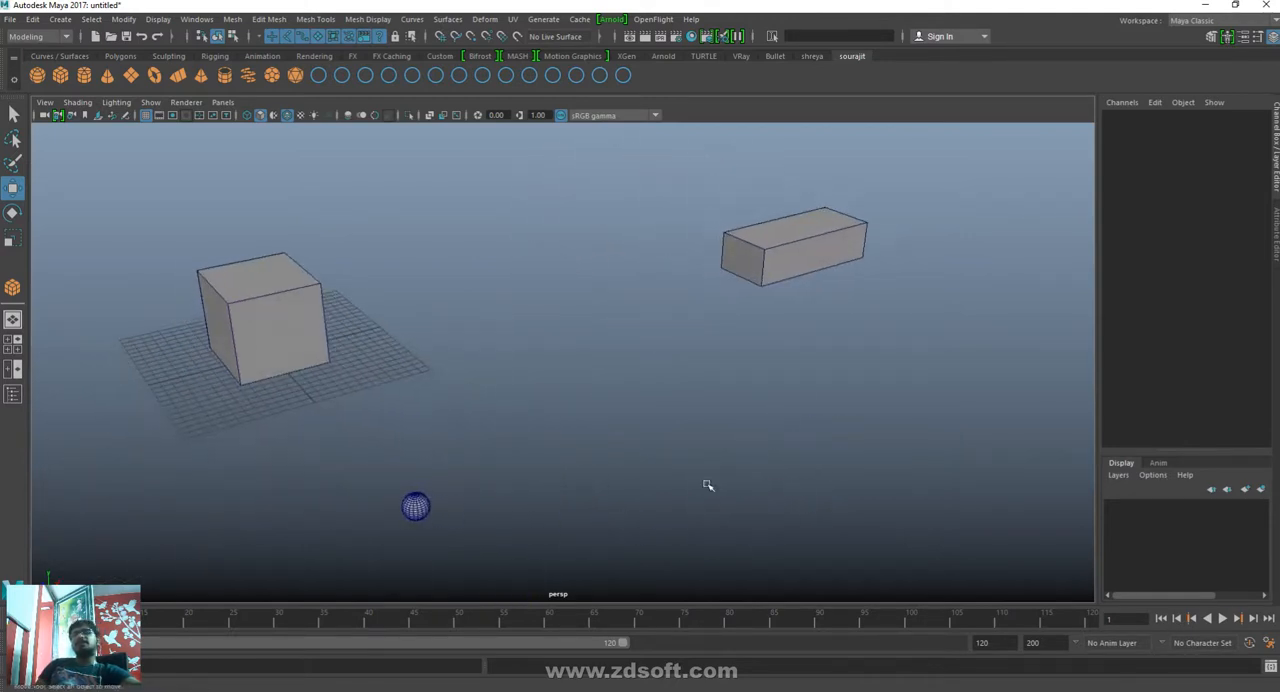
{"action": "left_click_drag", "start_coordinate": [948, 518], "coordinate": [318, 330]}
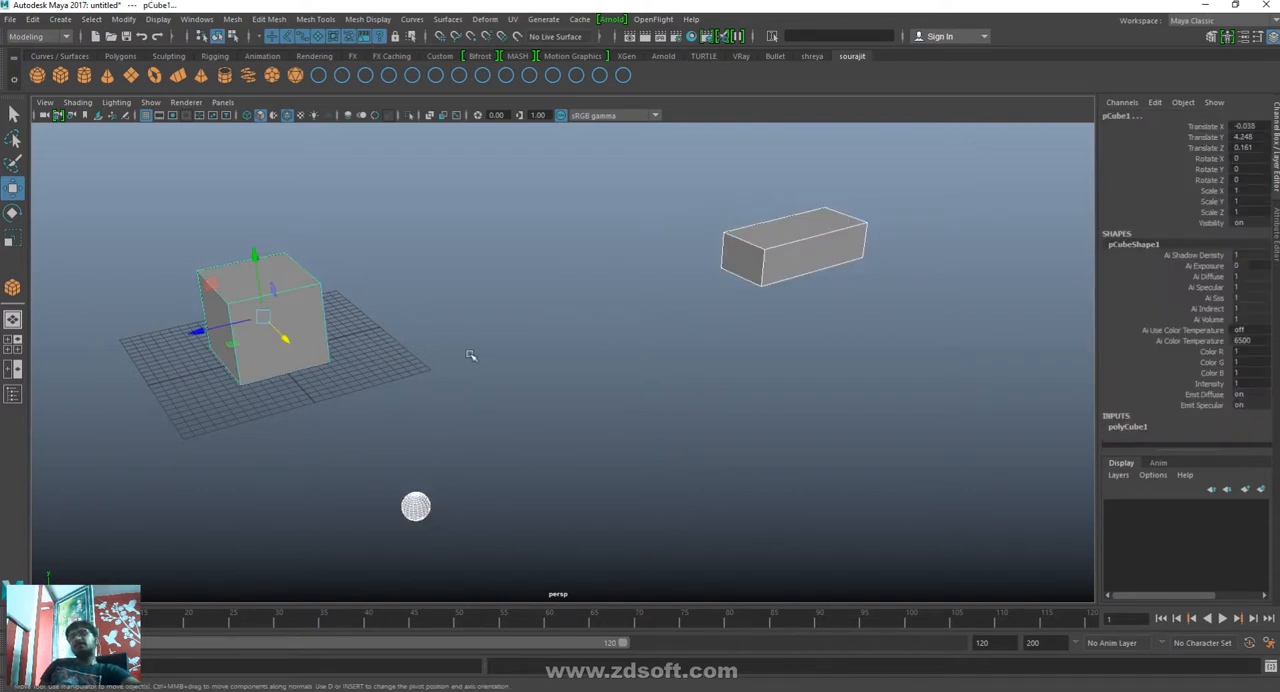
{"action": "left_click_drag", "start_coordinate": [140, 180], "coordinate": [935, 560]}
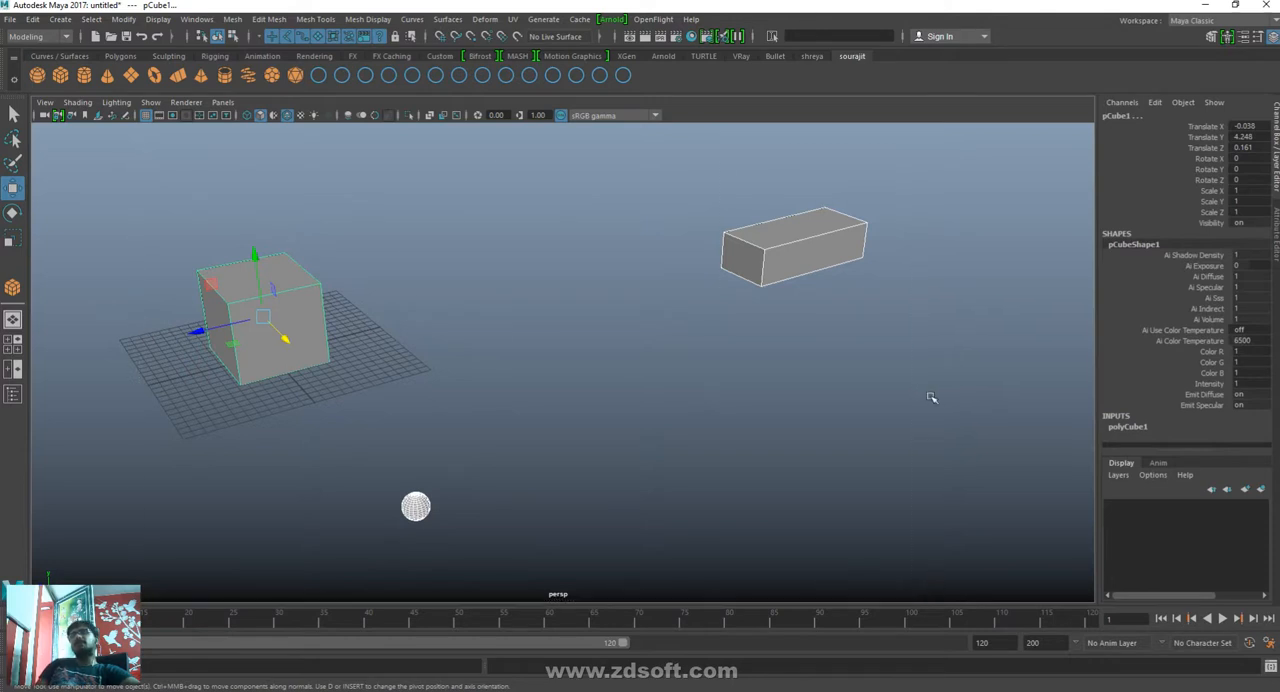
{"action": "key", "text": "Delete"}
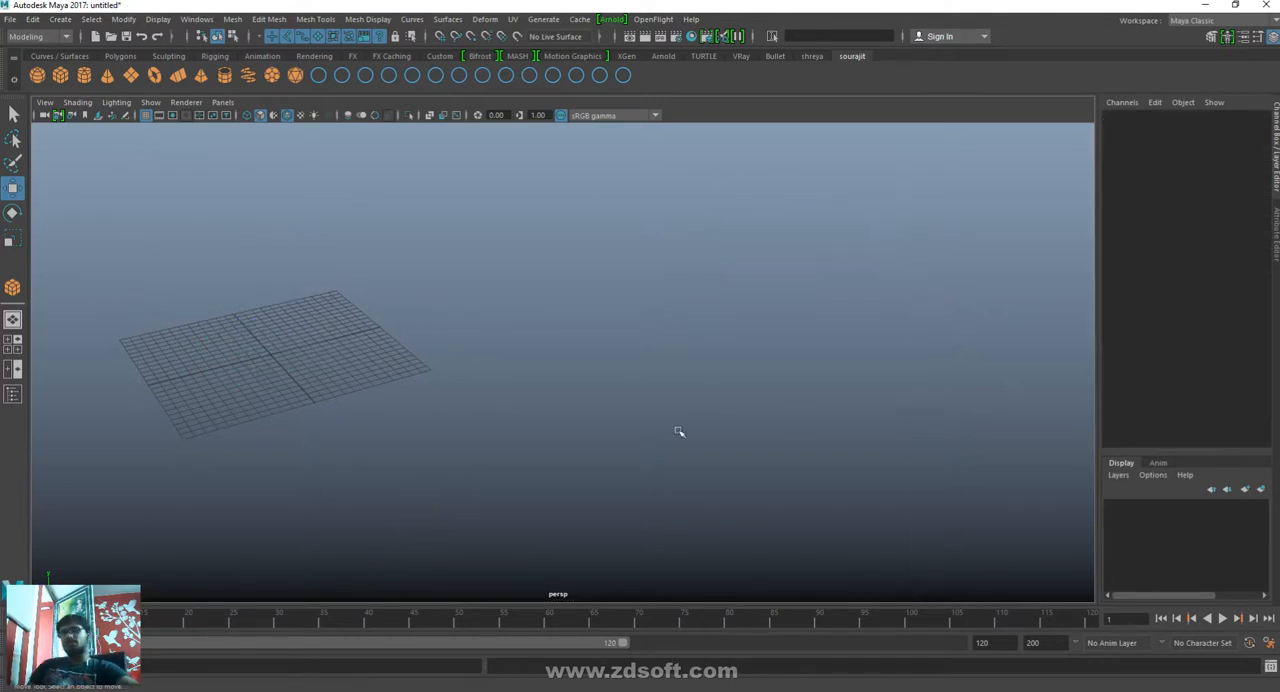
- Draw a new polygon cube about 6.94 wide on the grid and stretch it along X to a scale of about 1.73
{"action": "left_click_drag", "start_coordinate": [678, 431], "coordinate": [679, 402], "text": "alt"}
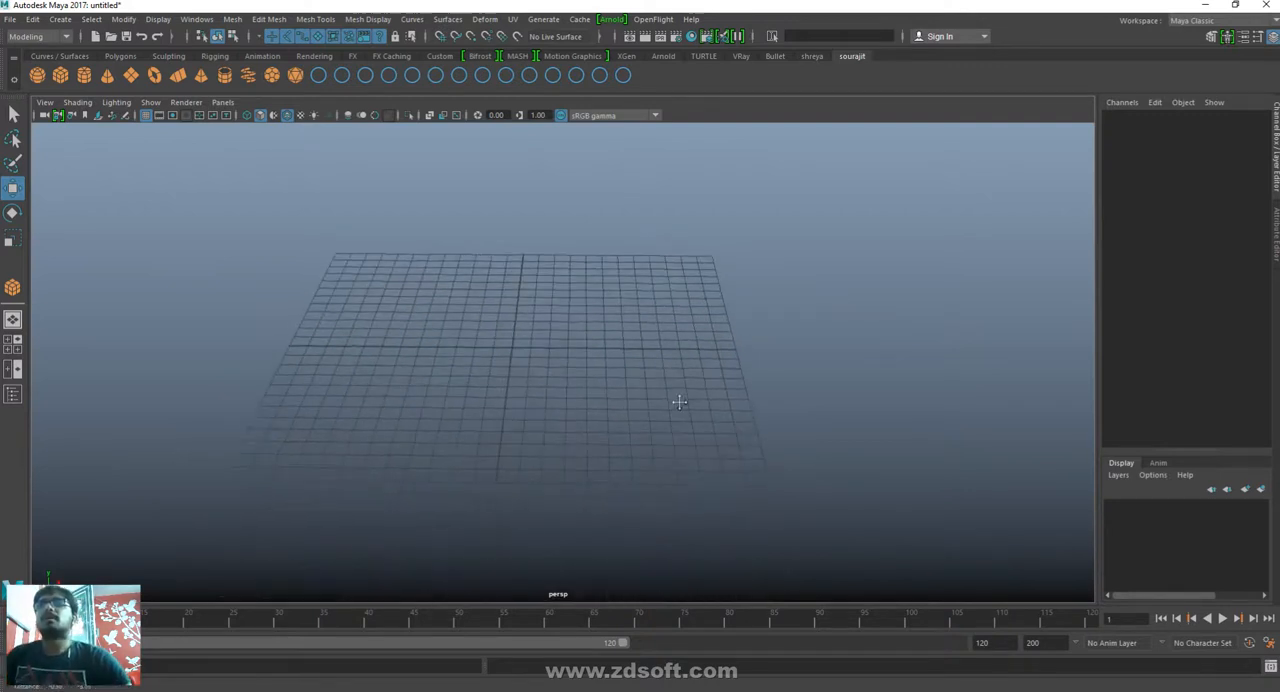
{"action": "key", "text": "y"}
{"action": "left_click_drag", "start_coordinate": [409, 313], "coordinate": [522, 208]}
{"action": "key", "text": "w"}
{"action": "left_click_drag", "start_coordinate": [771, 406], "coordinate": [572, 482], "text": "alt"}
{"action": "key", "text": "r"}
{"action": "left_click_drag", "start_coordinate": [530, 366], "coordinate": [588, 402]}
{"action": "key", "text": "w"}
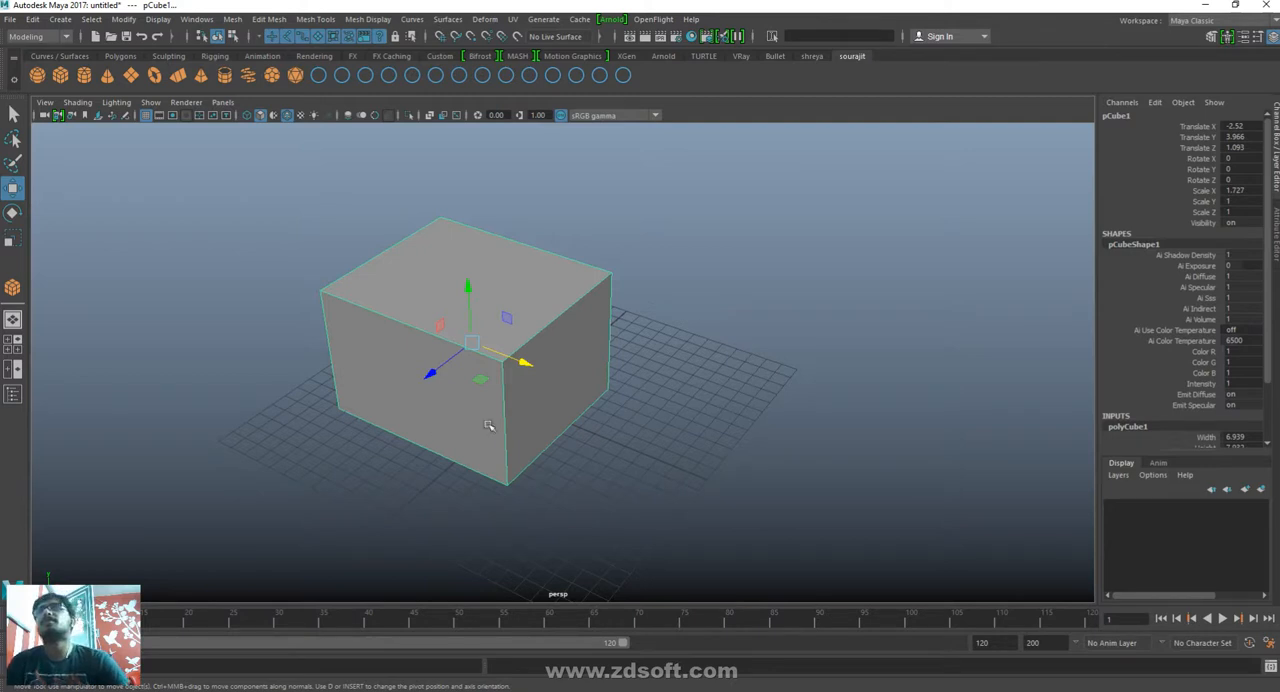
- Go through the cube's component selection modes, such as object and face, and end in vertex mode
{"action": "right_click_drag", "start_coordinate": [598, 348], "coordinate": [440, 348]}
{"action": "right_click_drag", "start_coordinate": [557, 326], "coordinate": [650, 244]}
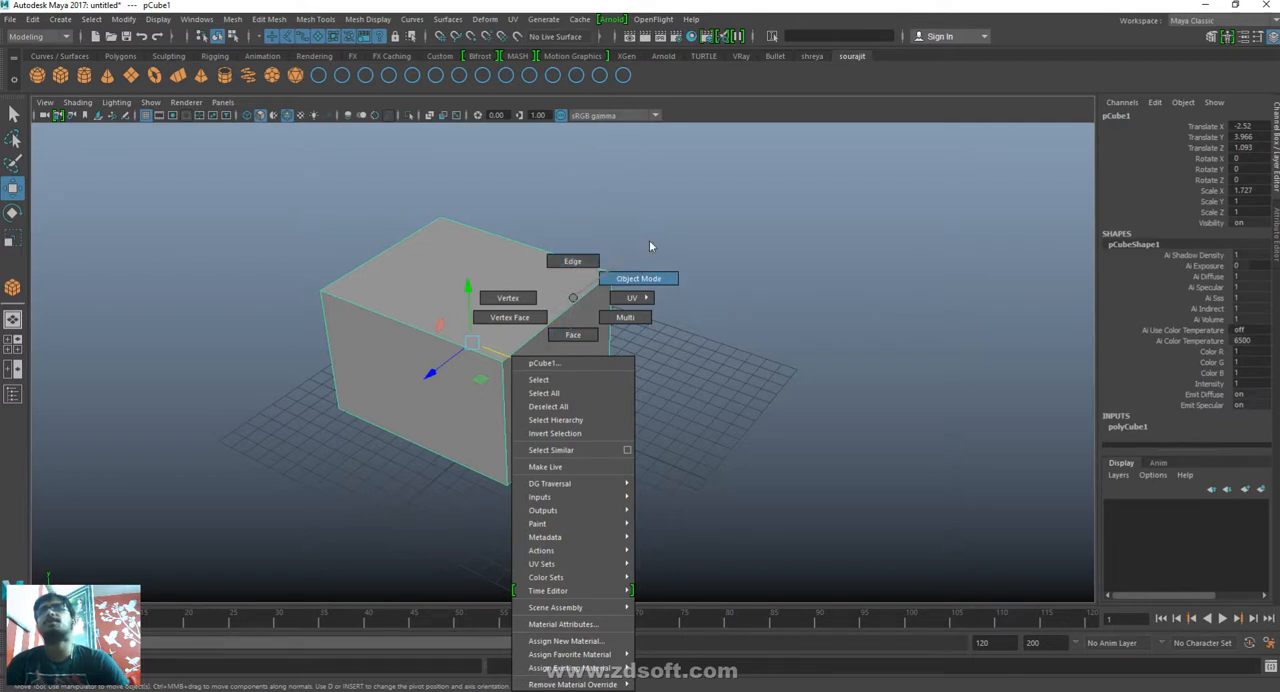
{"action": "right_click_drag", "start_coordinate": [649, 246], "coordinate": [572, 343]}
{"action": "right_click_drag", "start_coordinate": [596, 289], "coordinate": [509, 299]}
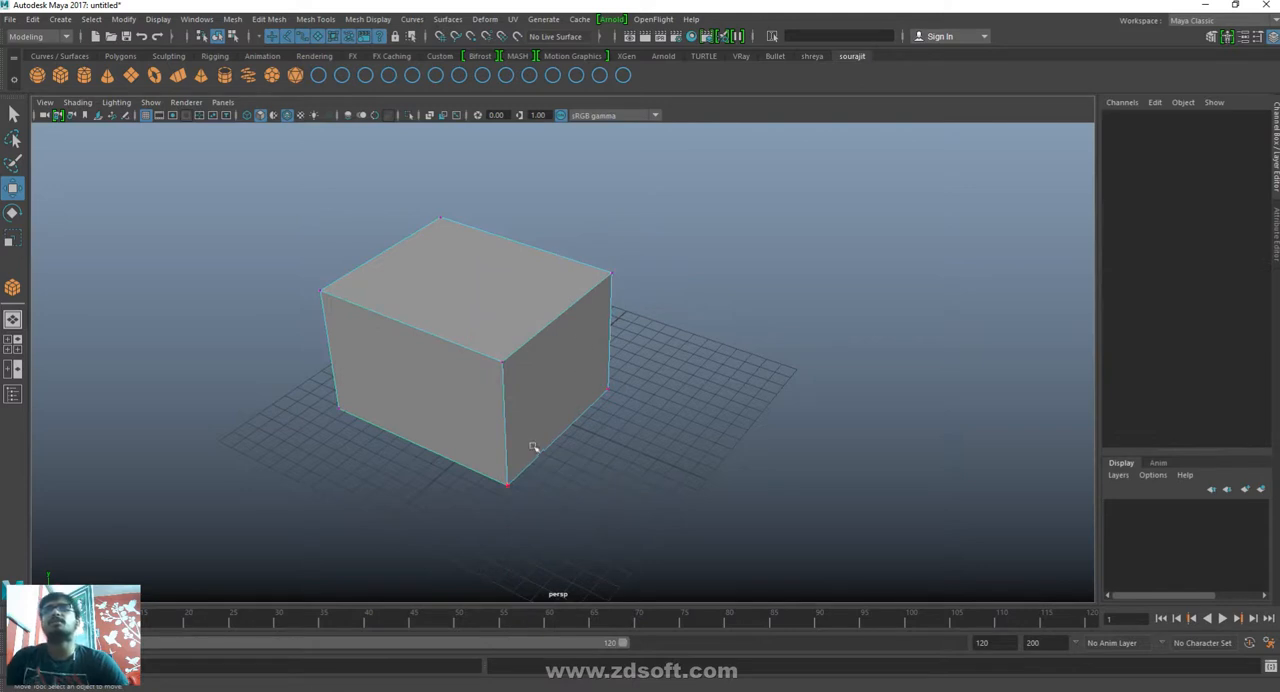
- Try moving one back bottom corner vertex of the cube away from the body
{"action": "left_click_drag", "start_coordinate": [593, 426], "coordinate": [630, 416], "text": "alt"}
{"action": "left_click_drag", "start_coordinate": [674, 318], "coordinate": [833, 332]}
{"action": "key", "text": "ctrl+z"}
- Select the four vertices of the cube's positive X end and scale them together uniformly to taper that end
{"action": "left_click_drag", "start_coordinate": [655, 413], "coordinate": [718, 368], "text": "alt"}
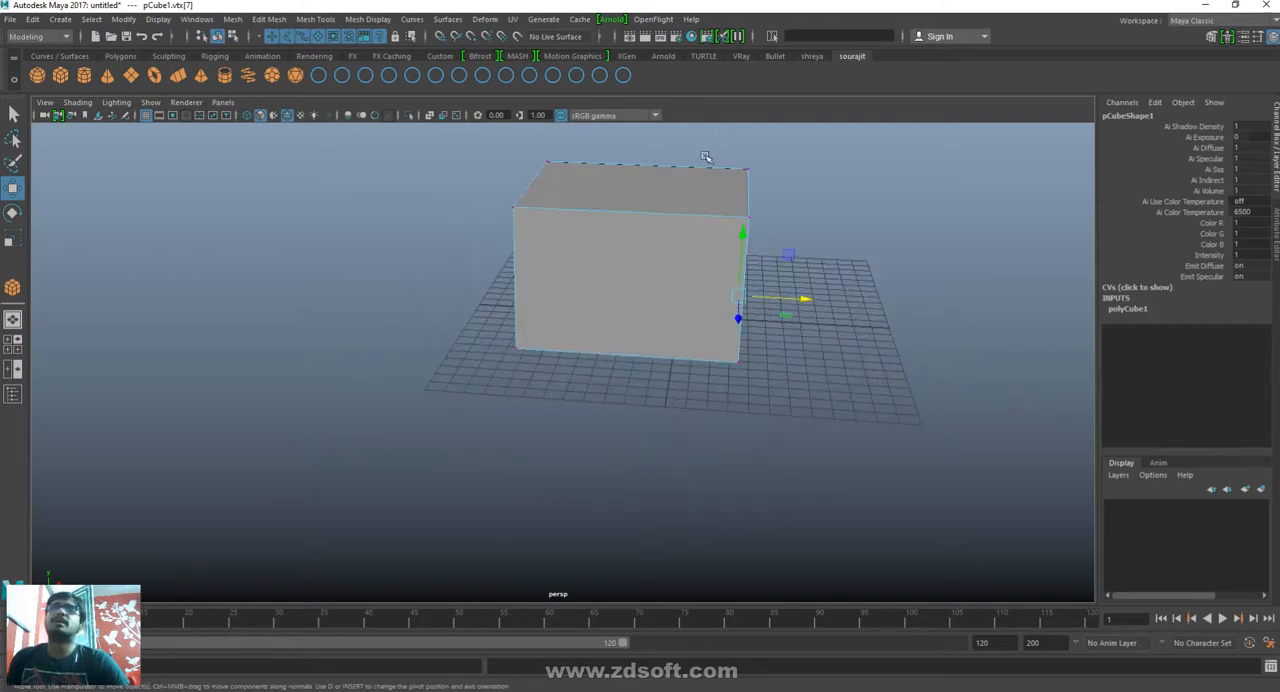
{"action": "left_click_drag", "start_coordinate": [706, 158], "coordinate": [601, 441]}
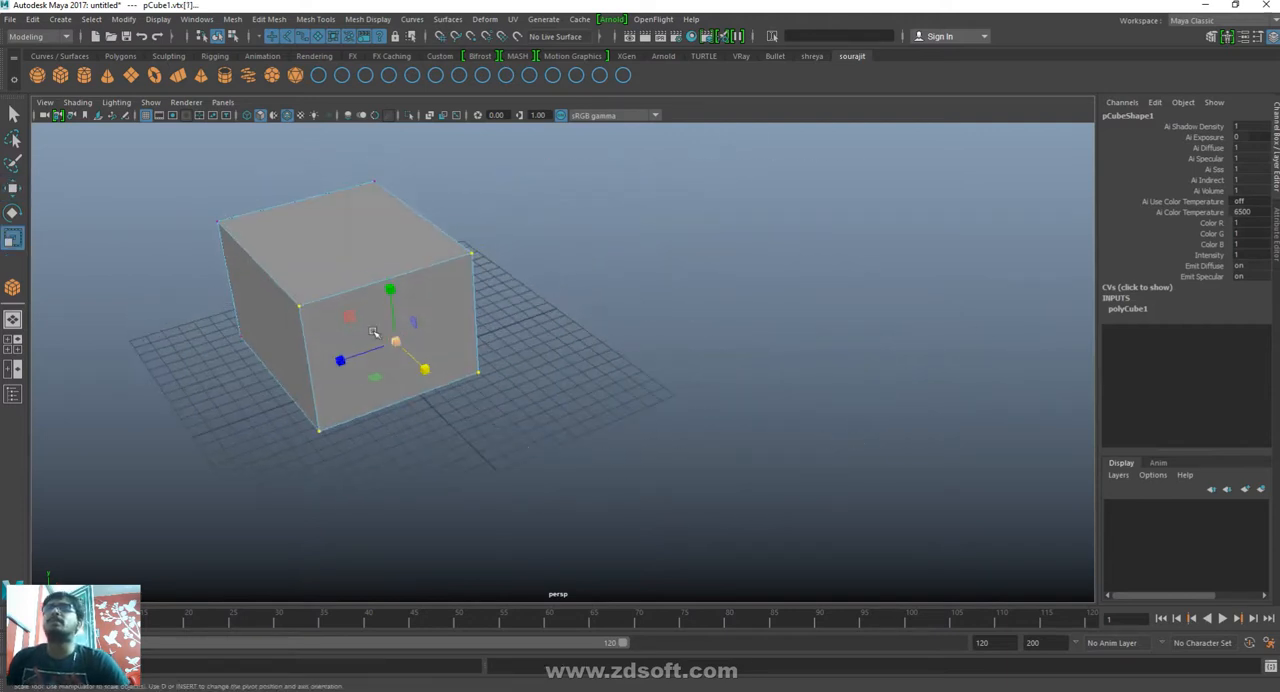
{"action": "left_click_drag", "start_coordinate": [396, 342], "coordinate": [714, 546]}
- Select the two front vertices at the wide end of the tapered cube and move them inward along X
{"action": "key", "text": "w"}
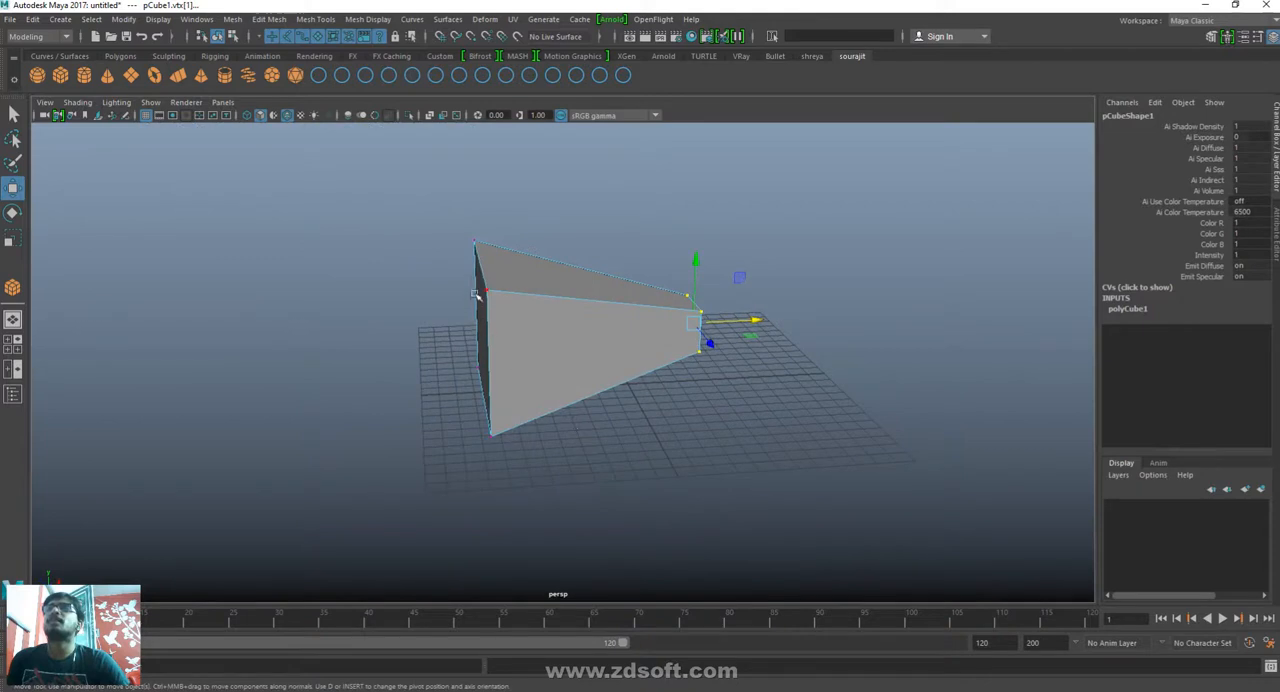
{"action": "left_click_drag", "start_coordinate": [479, 287], "coordinate": [534, 466]}
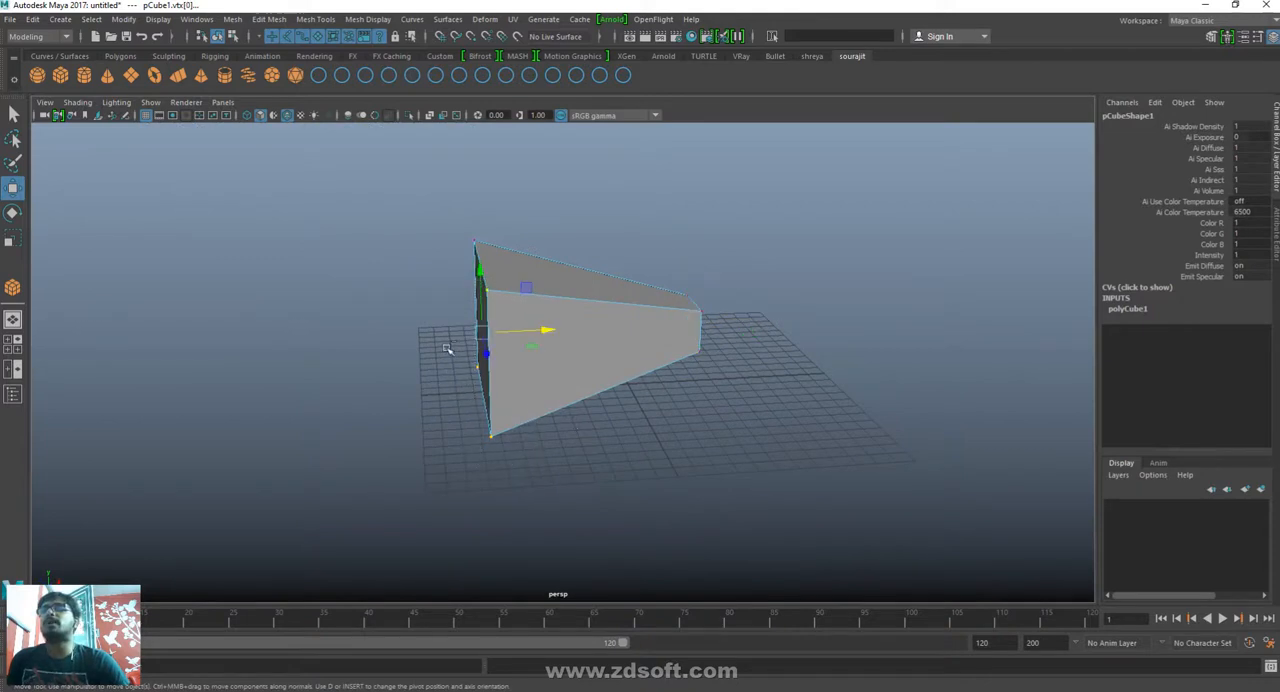
{"action": "middle_click_drag", "start_coordinate": [550, 363], "coordinate": [650, 365]}
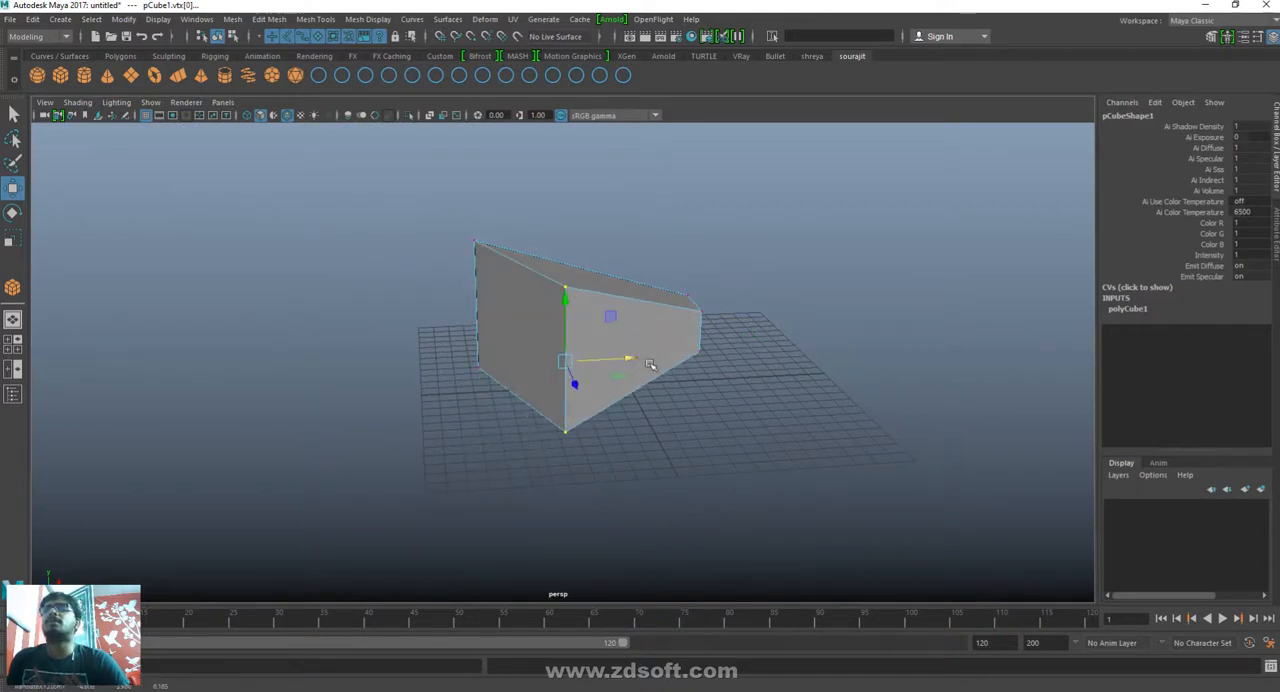
- Scale the two selected front vertices at the wide end of the tapered cube farther apart along Y
{"action": "left_click_drag", "start_coordinate": [650, 365], "coordinate": [620, 430], "text": "alt"}
{"action": "left_click", "coordinate": [640, 615]}
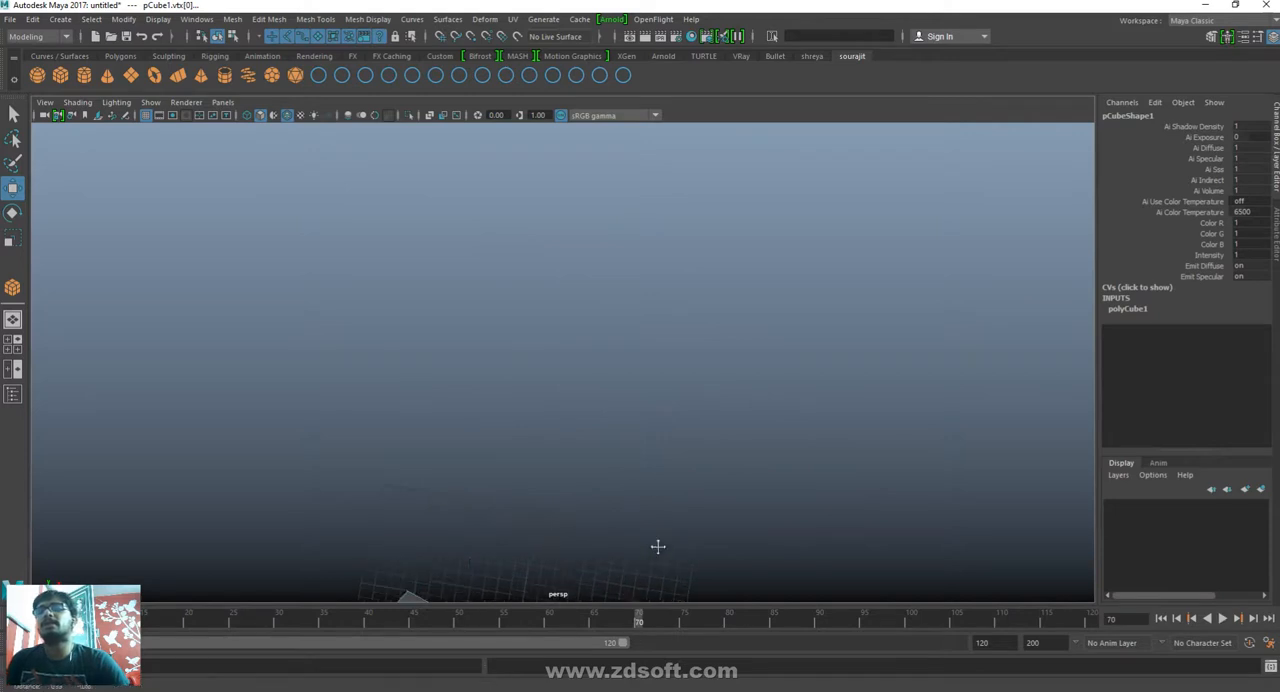
{"action": "middle_click_drag", "start_coordinate": [657, 543], "coordinate": [693, 250], "text": "alt"}
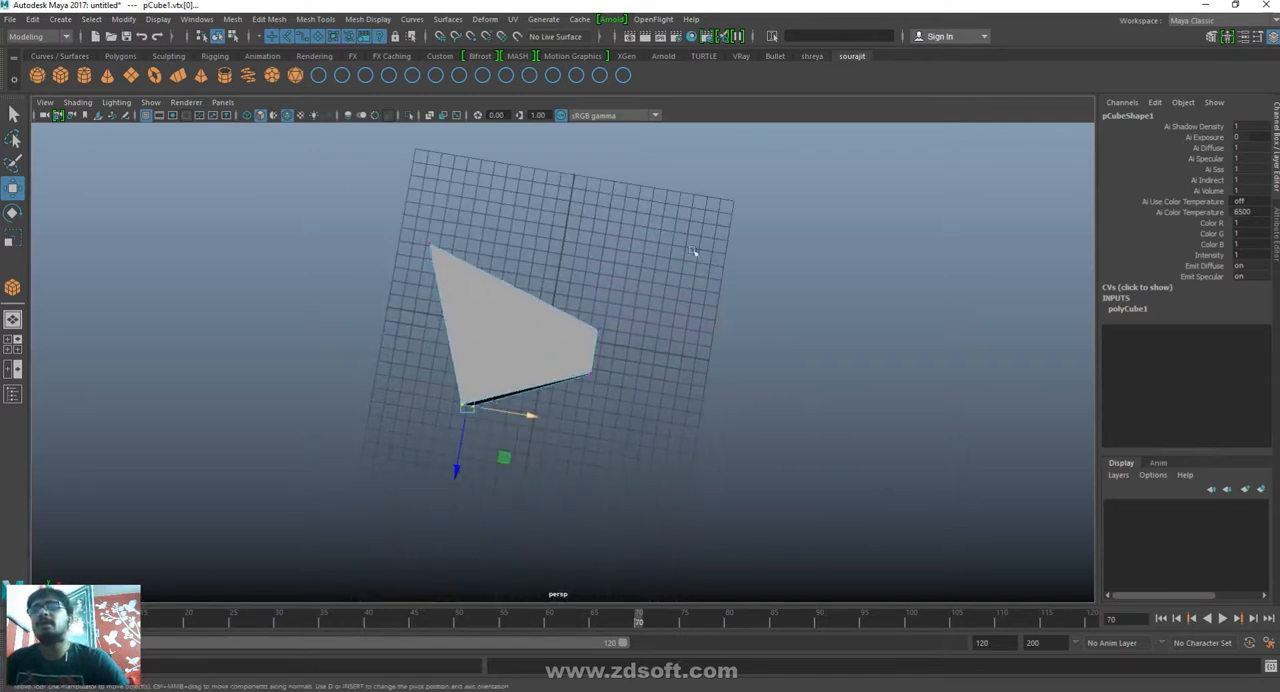
{"action": "left_click_drag", "start_coordinate": [693, 251], "coordinate": [677, 363], "text": "alt"}
{"action": "middle_click_drag", "start_coordinate": [694, 363], "coordinate": [617, 366]}
{"action": "left_click_drag", "start_coordinate": [617, 366], "coordinate": [617, 466], "text": "alt"}
{"action": "key", "text": "r"}
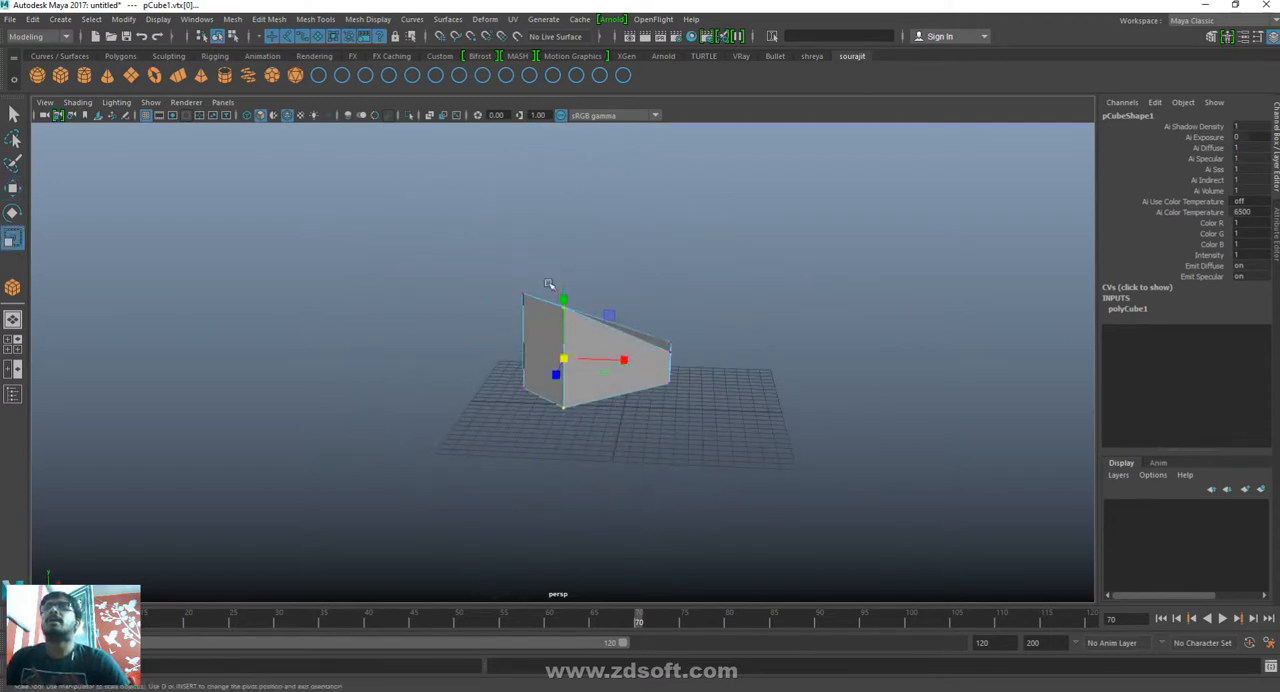
{"action": "left_click_drag", "start_coordinate": [552, 292], "coordinate": [555, 269], "text": "alt"}
- Rotate the two selected front vertices about the Z axis to skew the wide end of the cube
{"action": "key", "text": "w"}
{"action": "left_click_drag", "start_coordinate": [548, 455], "coordinate": [751, 463], "text": "alt"}
{"action": "key", "text": "e"}
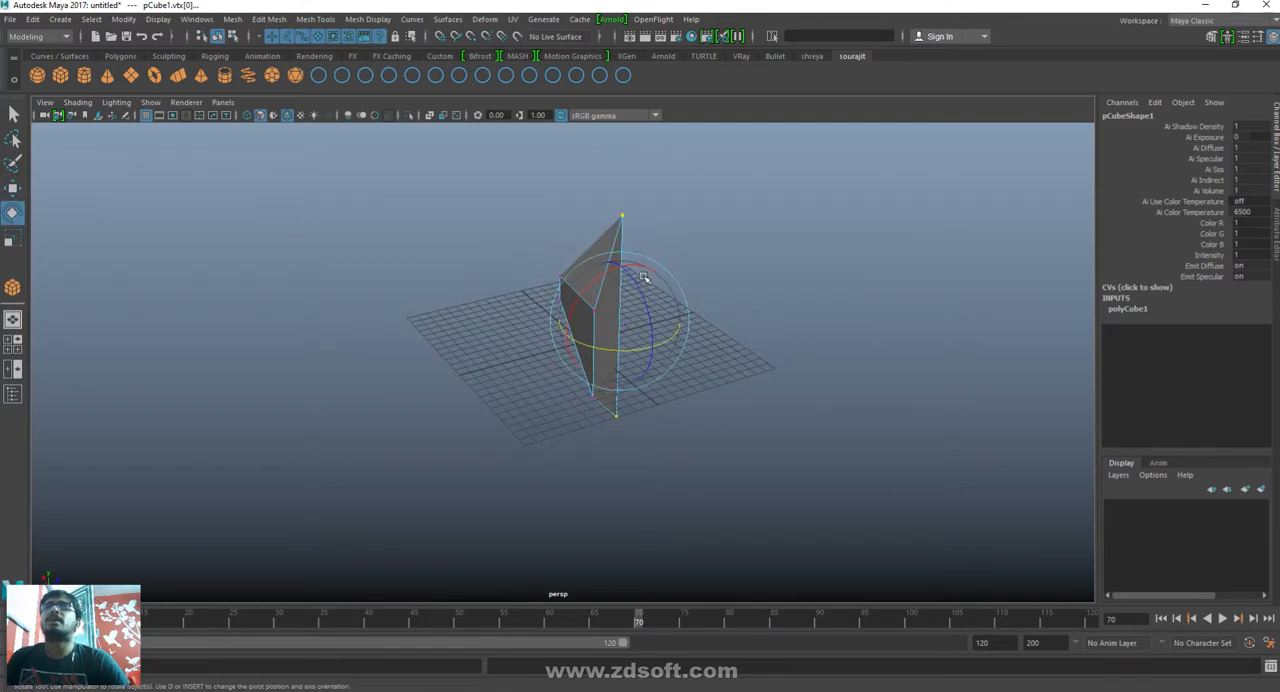
{"action": "left_click_drag", "start_coordinate": [630, 330], "coordinate": [635, 303]}
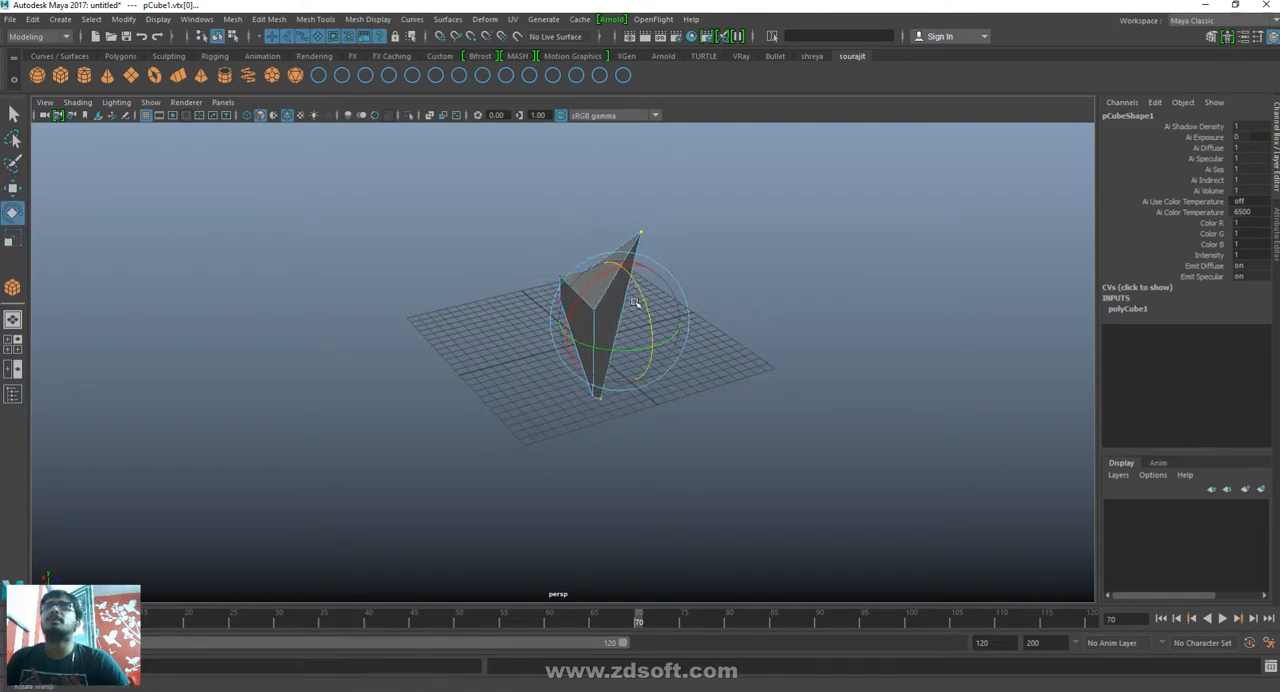
{"action": "left_click_drag", "start_coordinate": [723, 378], "coordinate": [431, 369], "text": "alt"}
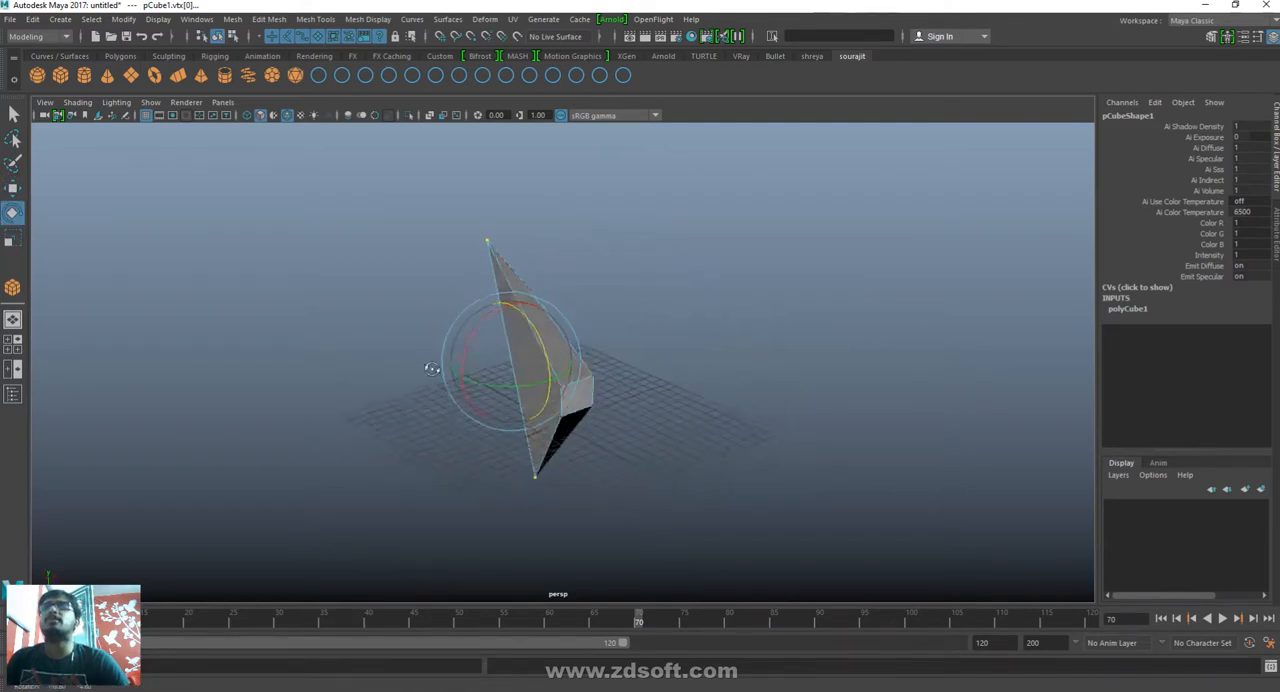
- Switch the cube to edge mode and move the front upright edge at the wide end outward along positive Z
{"action": "left_click", "coordinate": [834, 300]}
{"action": "key", "text": "w"}
{"action": "left_click_drag", "start_coordinate": [646, 466], "coordinate": [906, 394], "text": "alt"}
{"action": "left_click", "coordinate": [633, 381]}
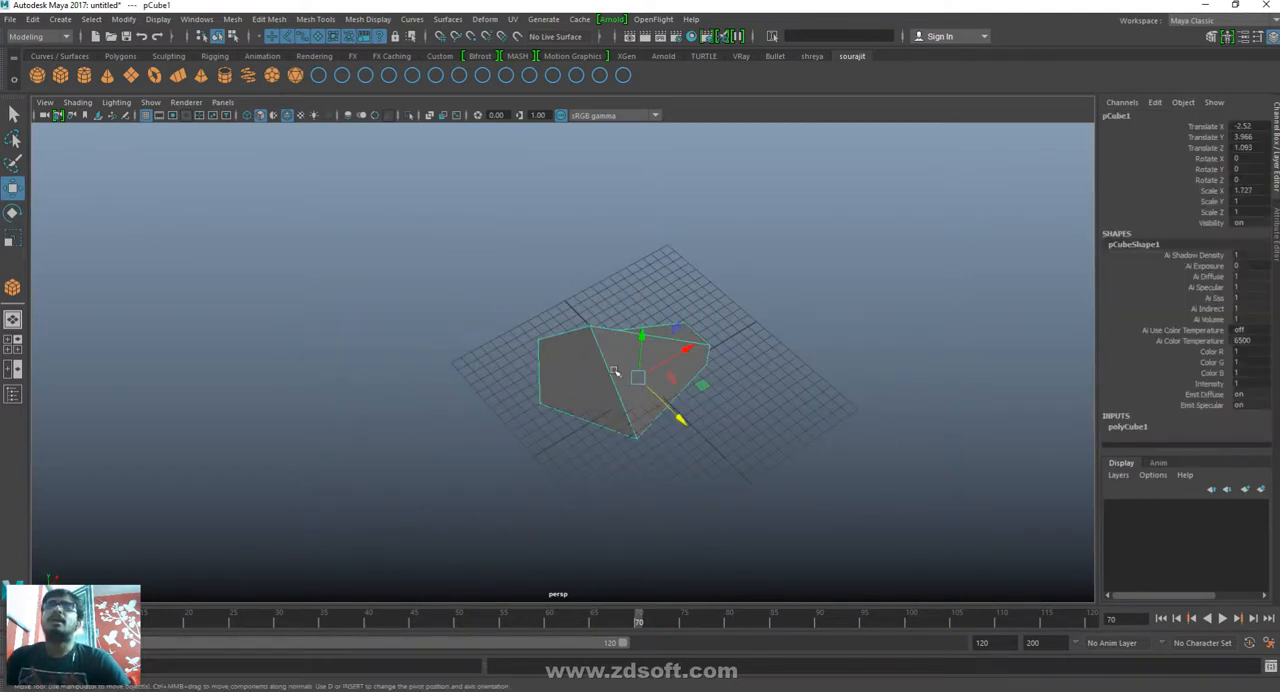
{"action": "right_click", "coordinate": [615, 372]}
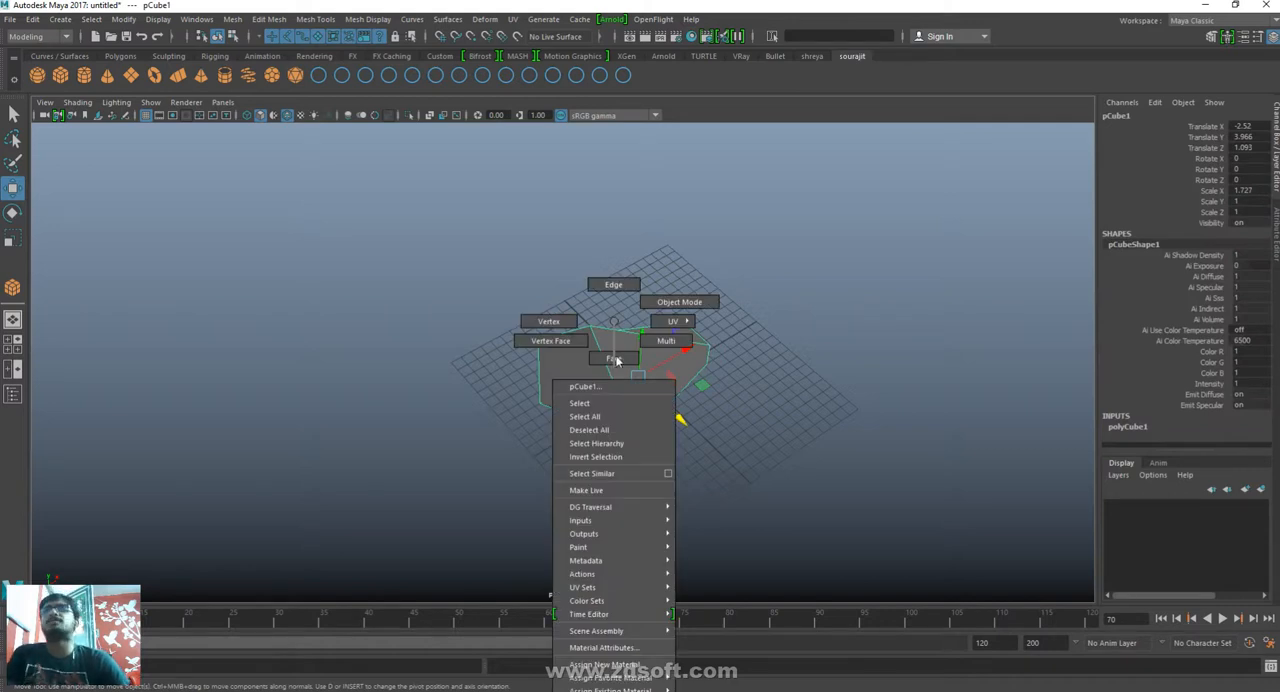
{"action": "left_click", "coordinate": [614, 359]}
{"action": "left_click", "coordinate": [606, 366]}
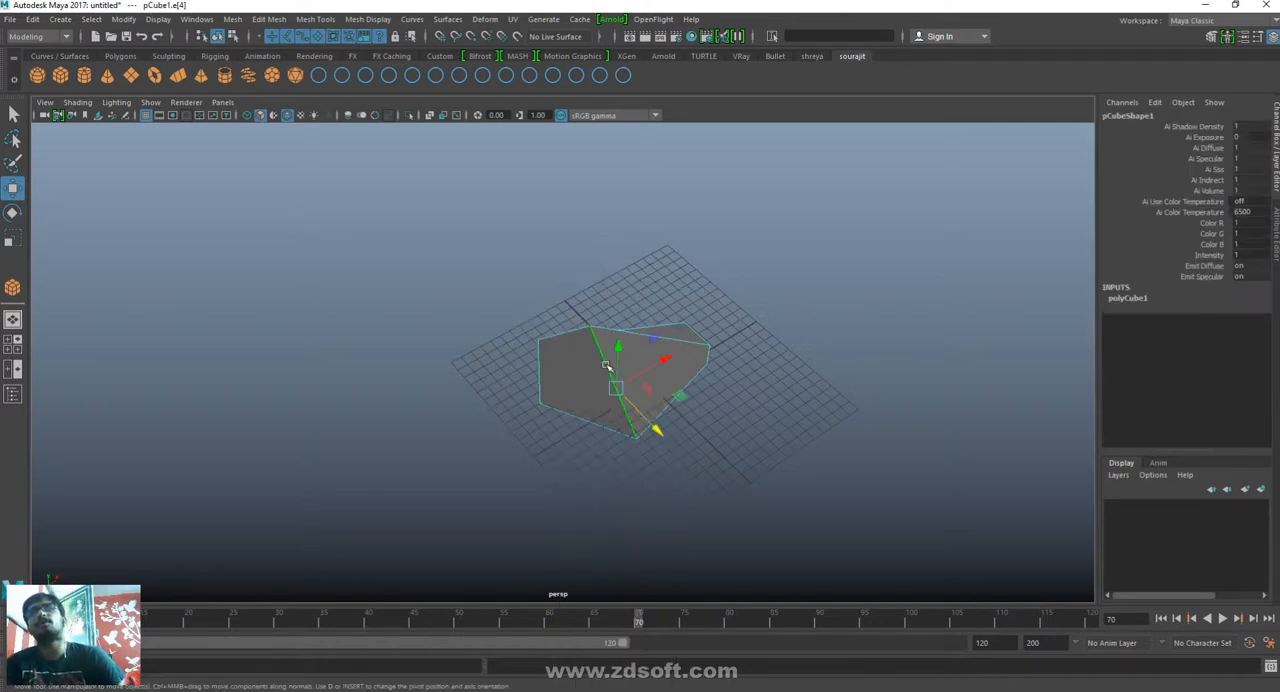
{"action": "left_click_drag", "start_coordinate": [641, 425], "coordinate": [709, 478]}
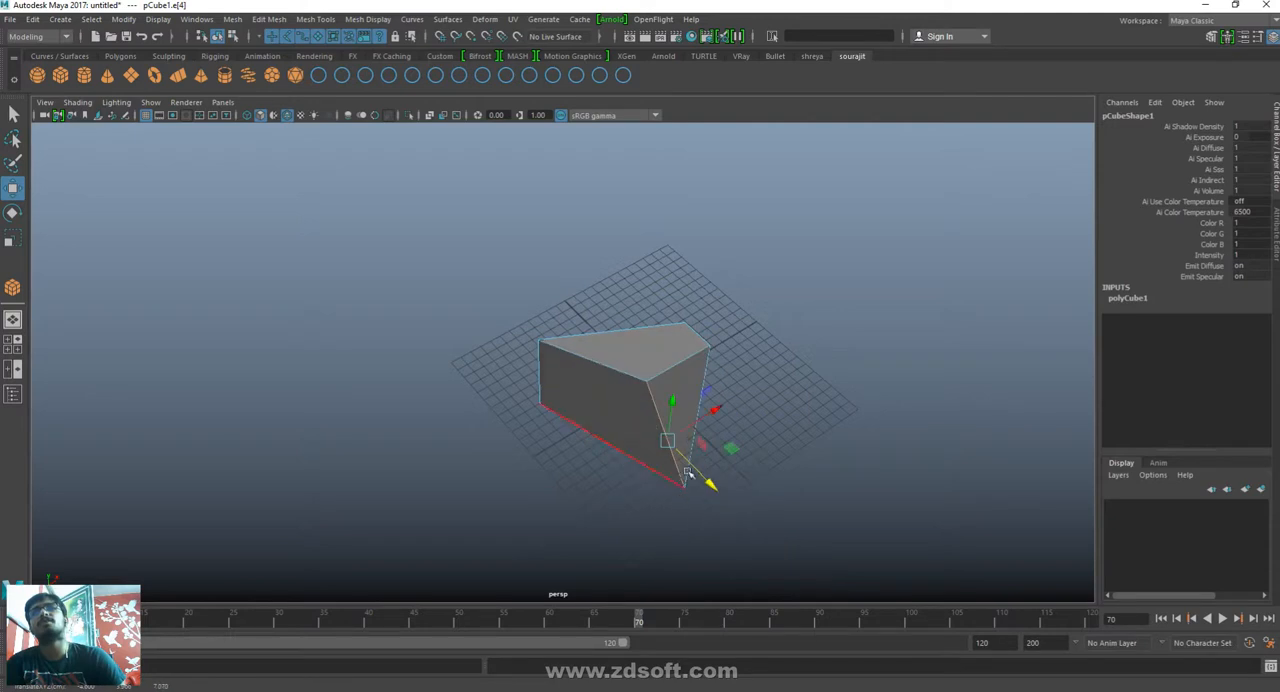
- Raise the narrow end's top edge along Y and move the wide end's top edge outward along negative X
{"action": "left_click", "coordinate": [695, 334]}
{"action": "left_click_drag", "start_coordinate": [703, 304], "coordinate": [705, 188]}
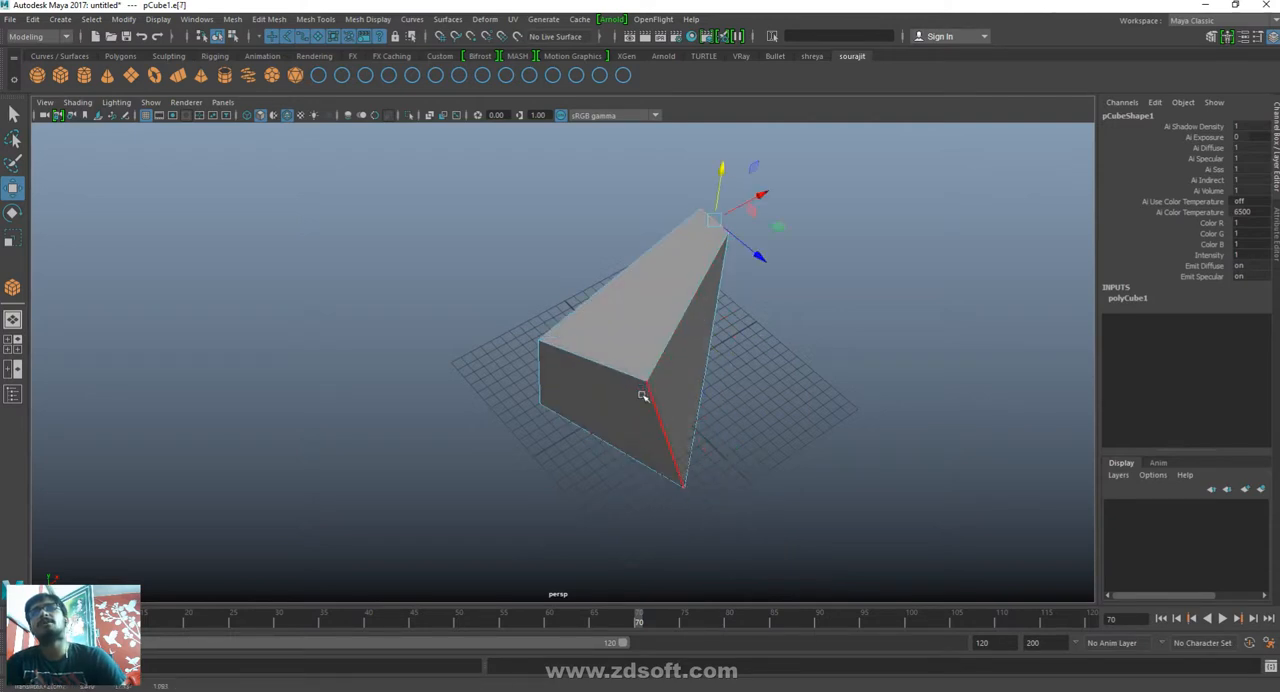
{"action": "left_click", "coordinate": [560, 344]}
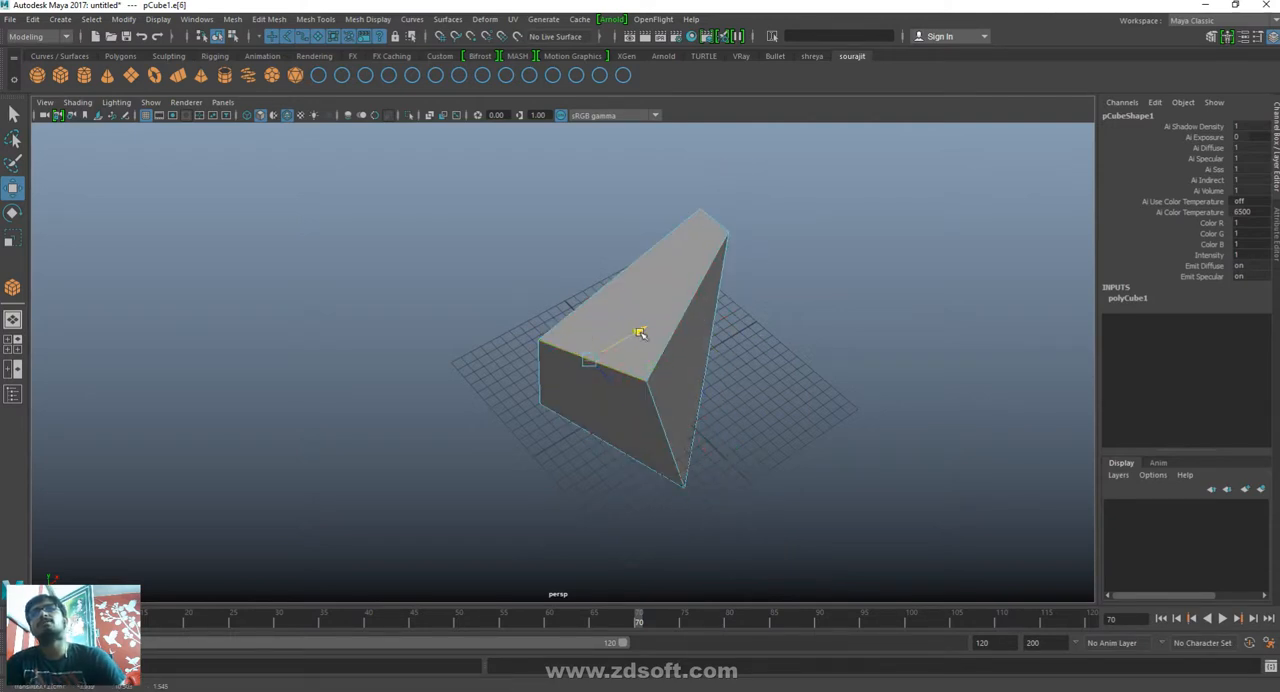
{"action": "mouse_move", "coordinate": [637, 331]}
{"action": "left_mouse_down"}
{"action": "mouse_move", "coordinate": [704, 300]}
{"action": "mouse_move", "coordinate": [660, 311]}
{"action": "mouse_move", "coordinate": [580, 366]}
{"action": "mouse_move", "coordinate": [619, 345]}
{"action": "left_mouse_up"}
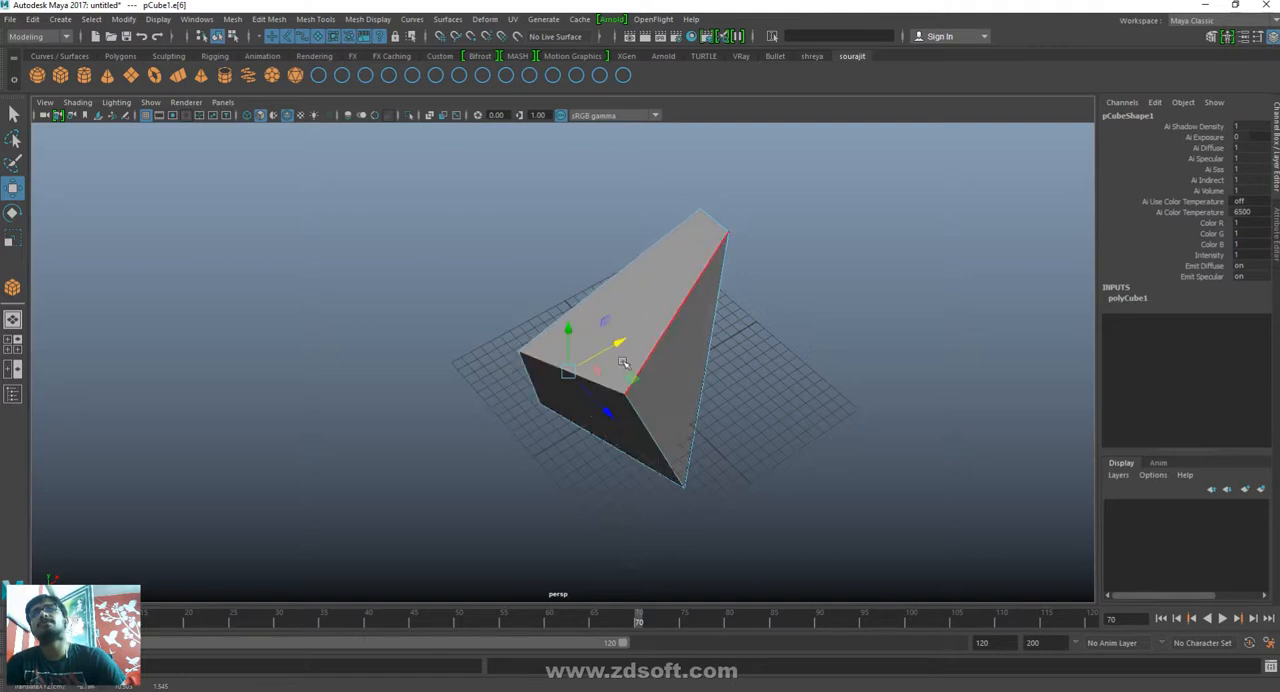
- Switch the cube to face mode and move its front face inward along Z
{"action": "right_click_drag", "start_coordinate": [665, 312], "coordinate": [663, 330]}
{"action": "left_click", "coordinate": [674, 402]}
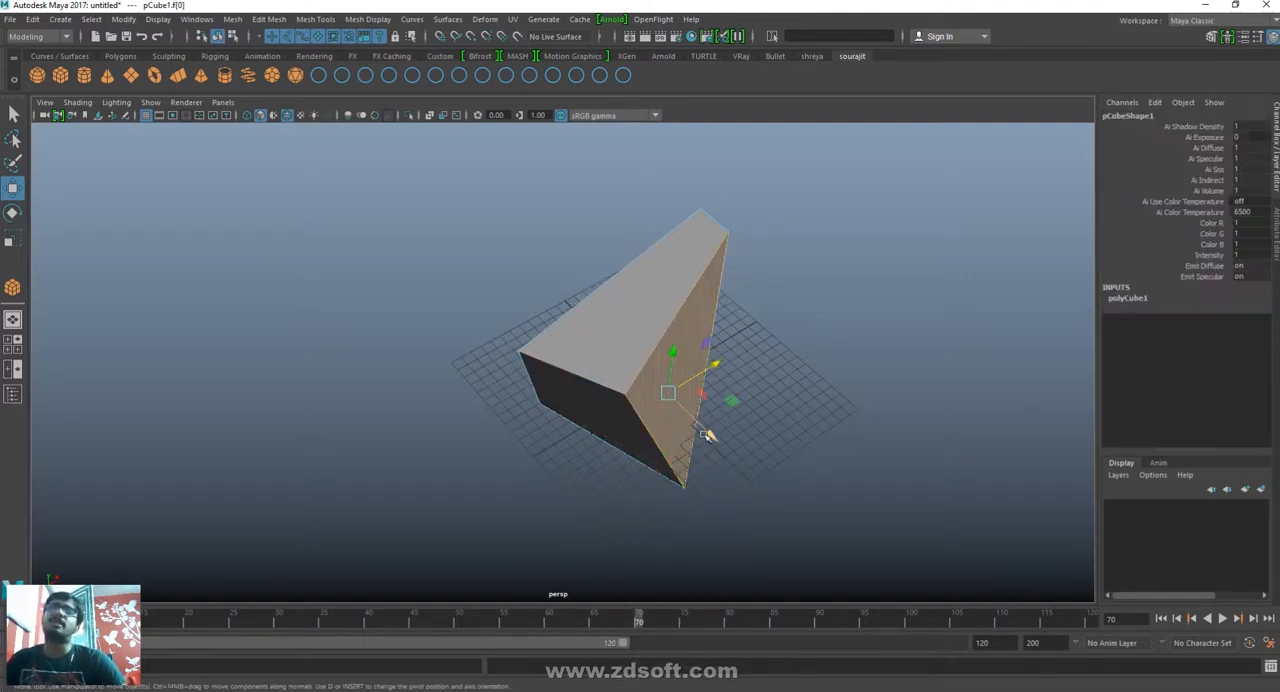
{"action": "left_click_drag", "start_coordinate": [709, 434], "coordinate": [630, 459]}
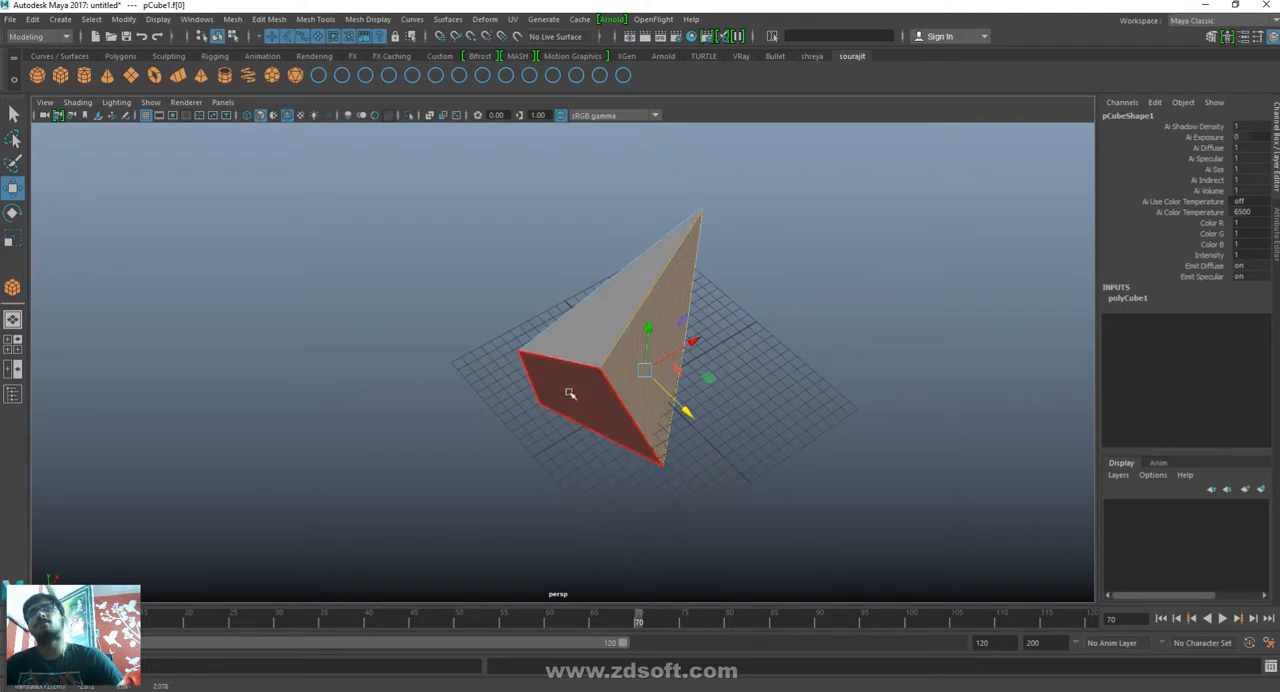
- Select all faces of the cube together, clear the selection, and select only the face at the negative X end
{"action": "left_click_drag", "start_coordinate": [378, 155], "coordinate": [800, 490]}
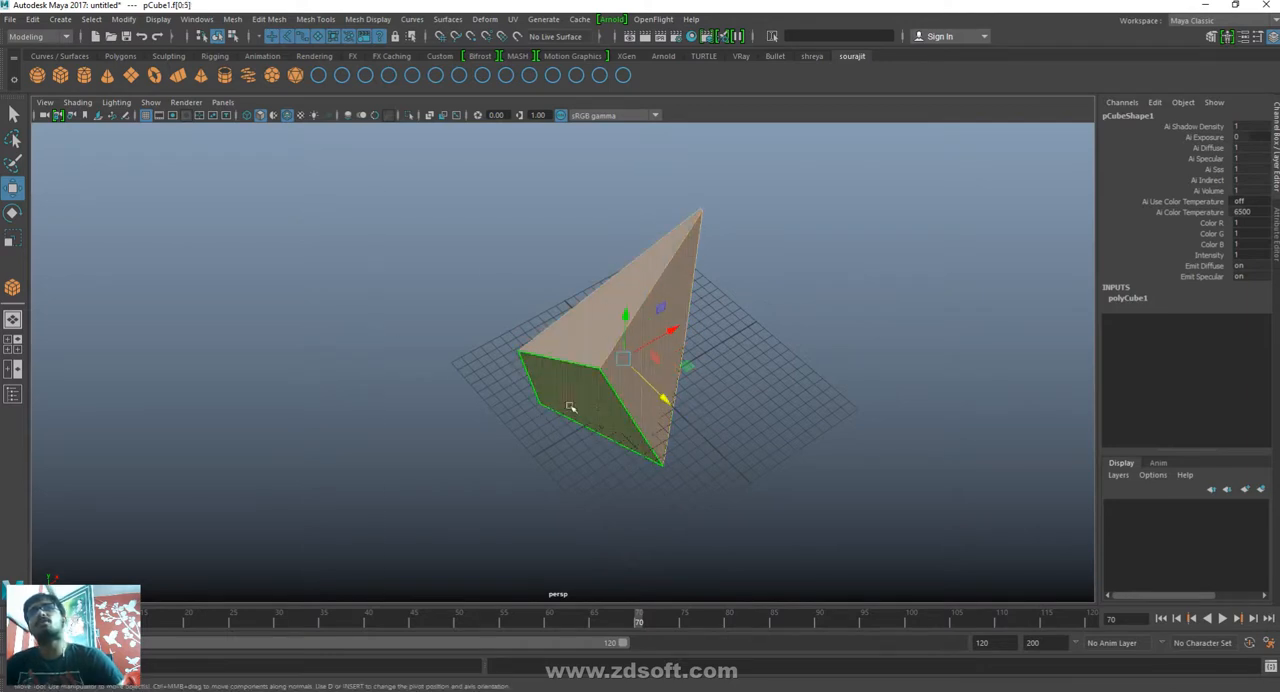
{"action": "left_click", "coordinate": [494, 468]}
{"action": "left_click", "coordinate": [588, 382]}
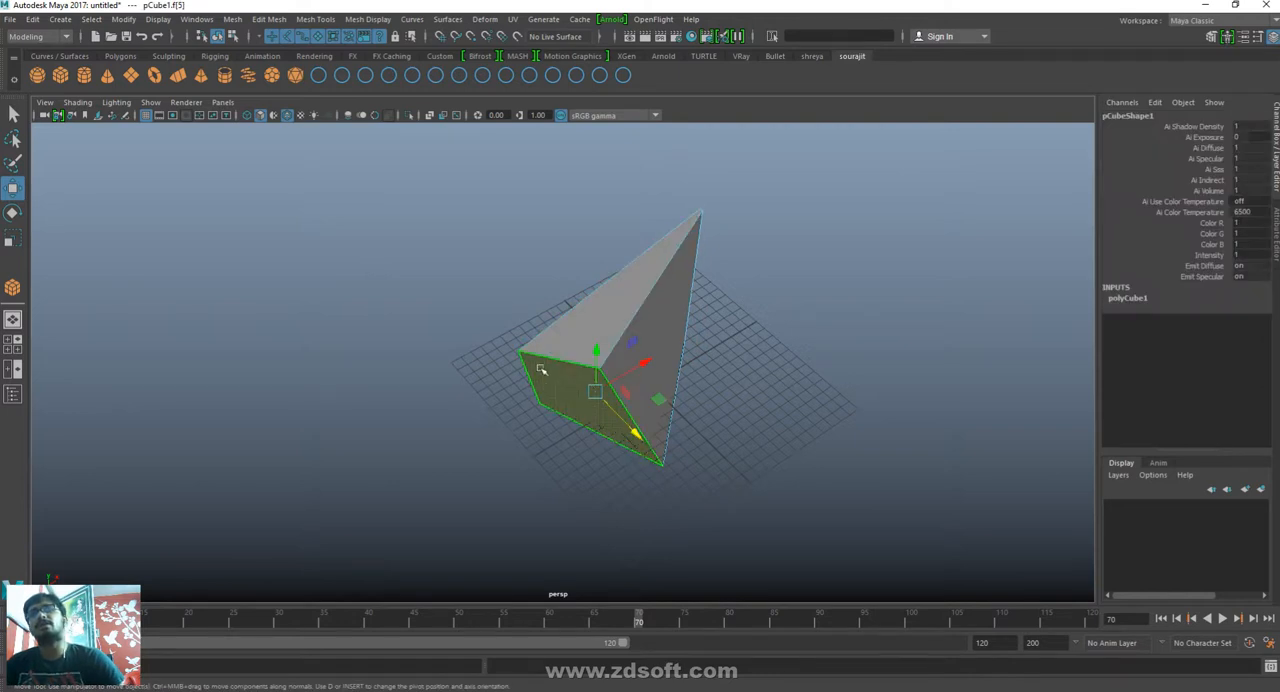
- Return the deformed cube to object mode and delete it from the scene
{"action": "right_click_drag", "start_coordinate": [544, 374], "coordinate": [894, 129]}
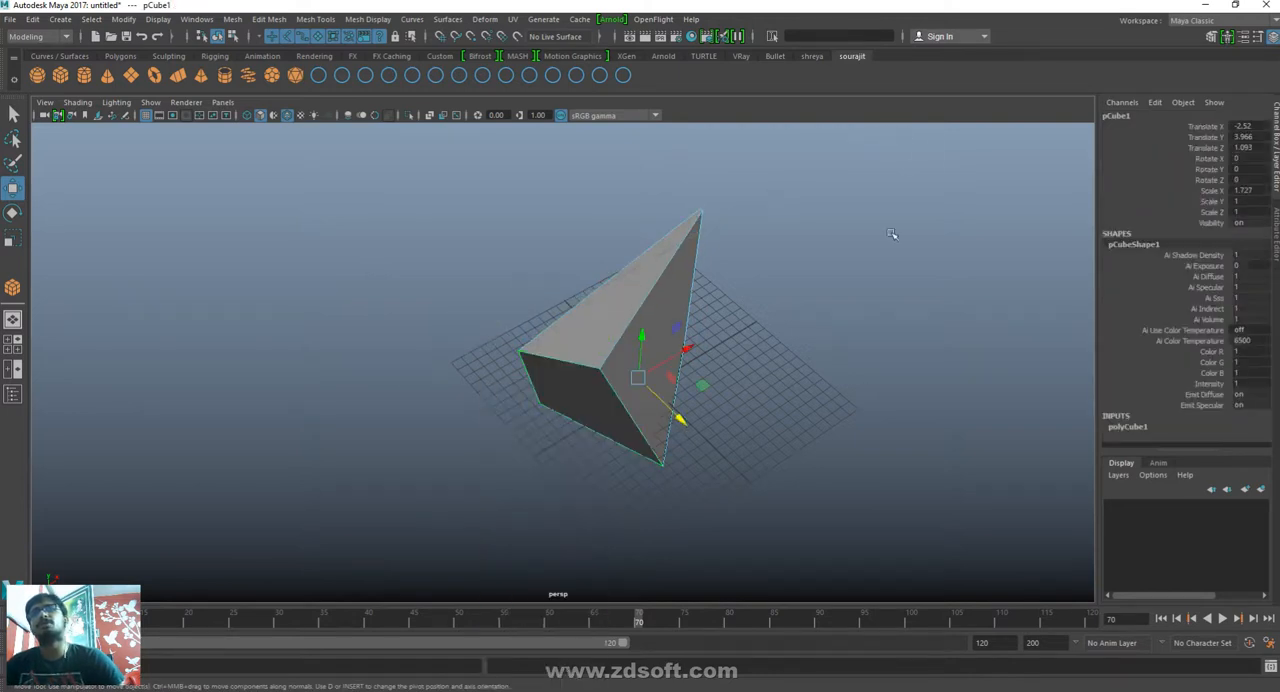
{"action": "left_click", "coordinate": [709, 400]}
{"action": "left_click", "coordinate": [619, 324]}
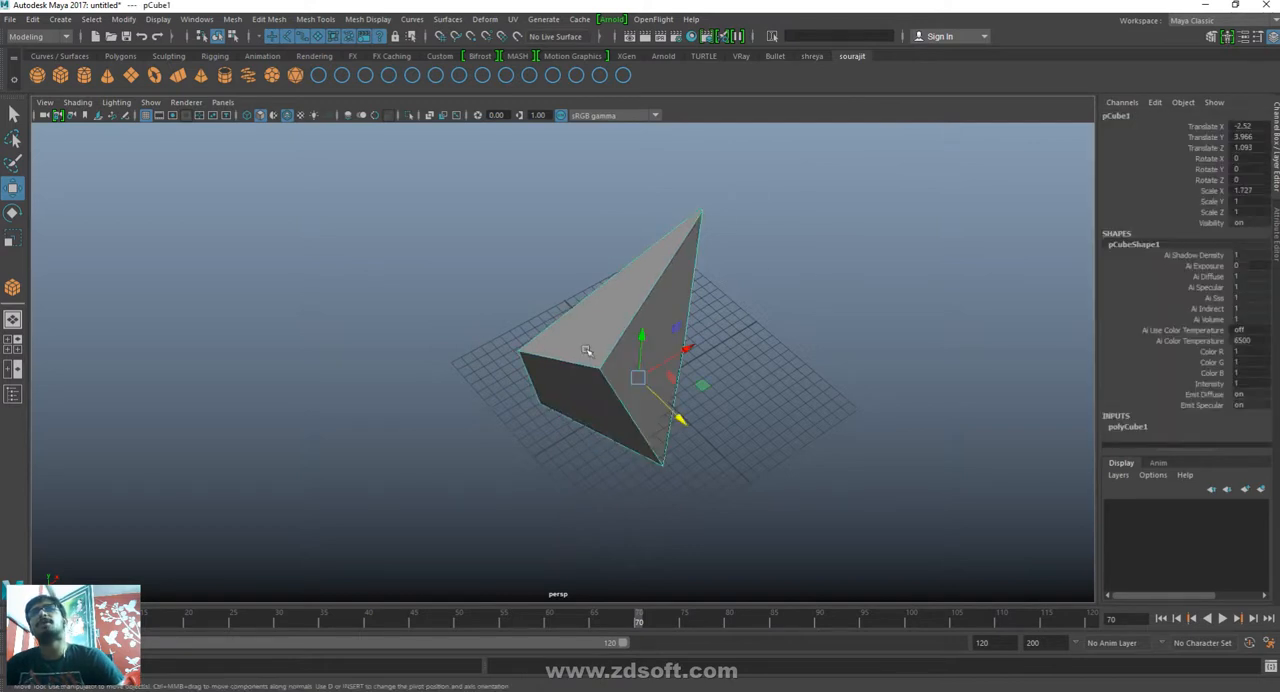
{"action": "left_click_drag", "start_coordinate": [866, 369], "coordinate": [766, 337], "text": "alt"}
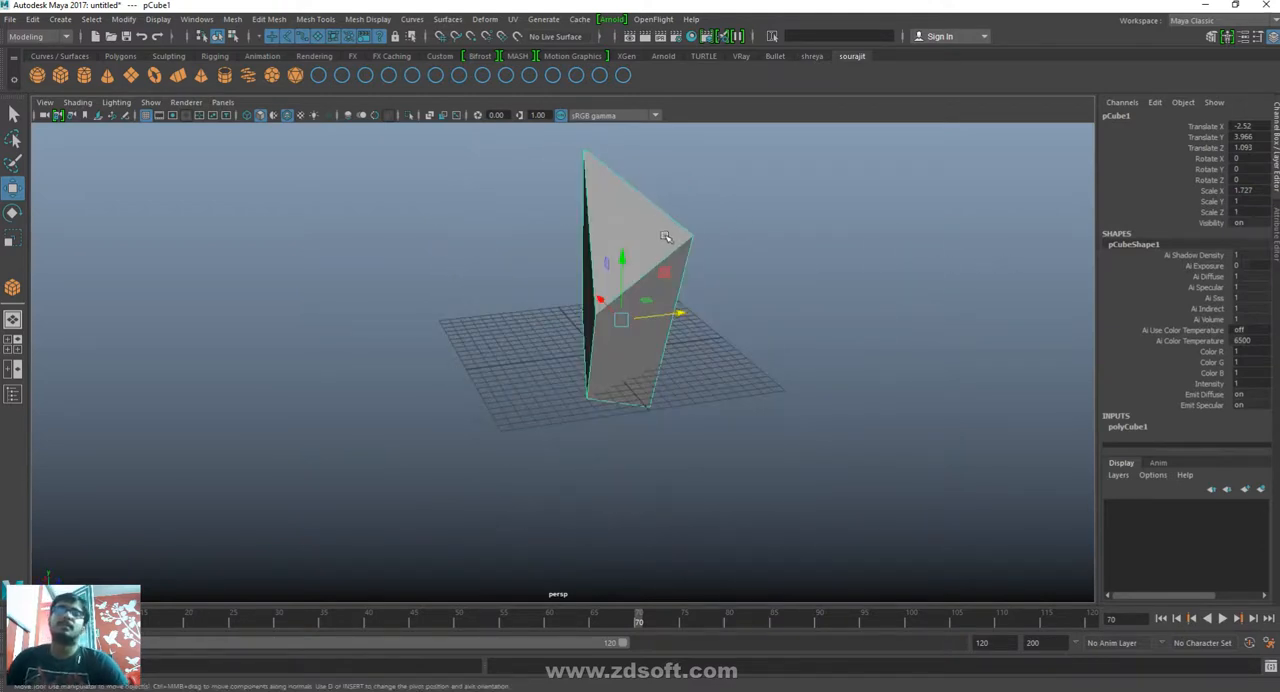
{"action": "key", "text": "Delete"}
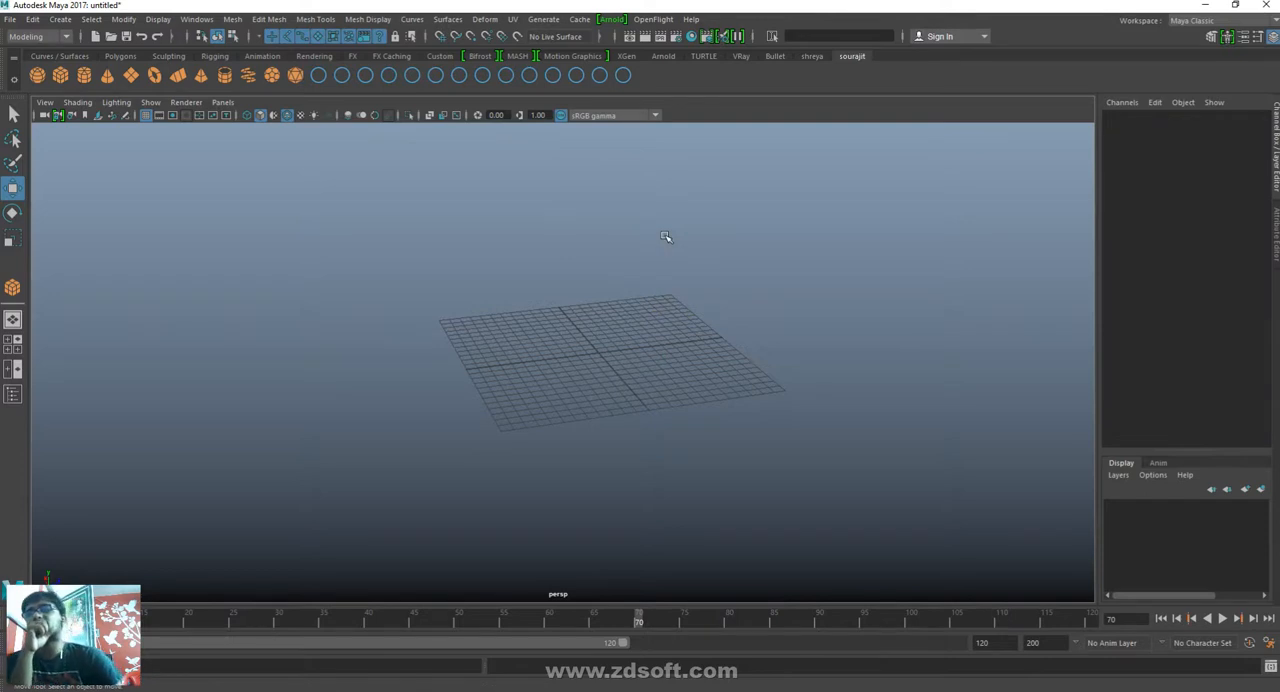